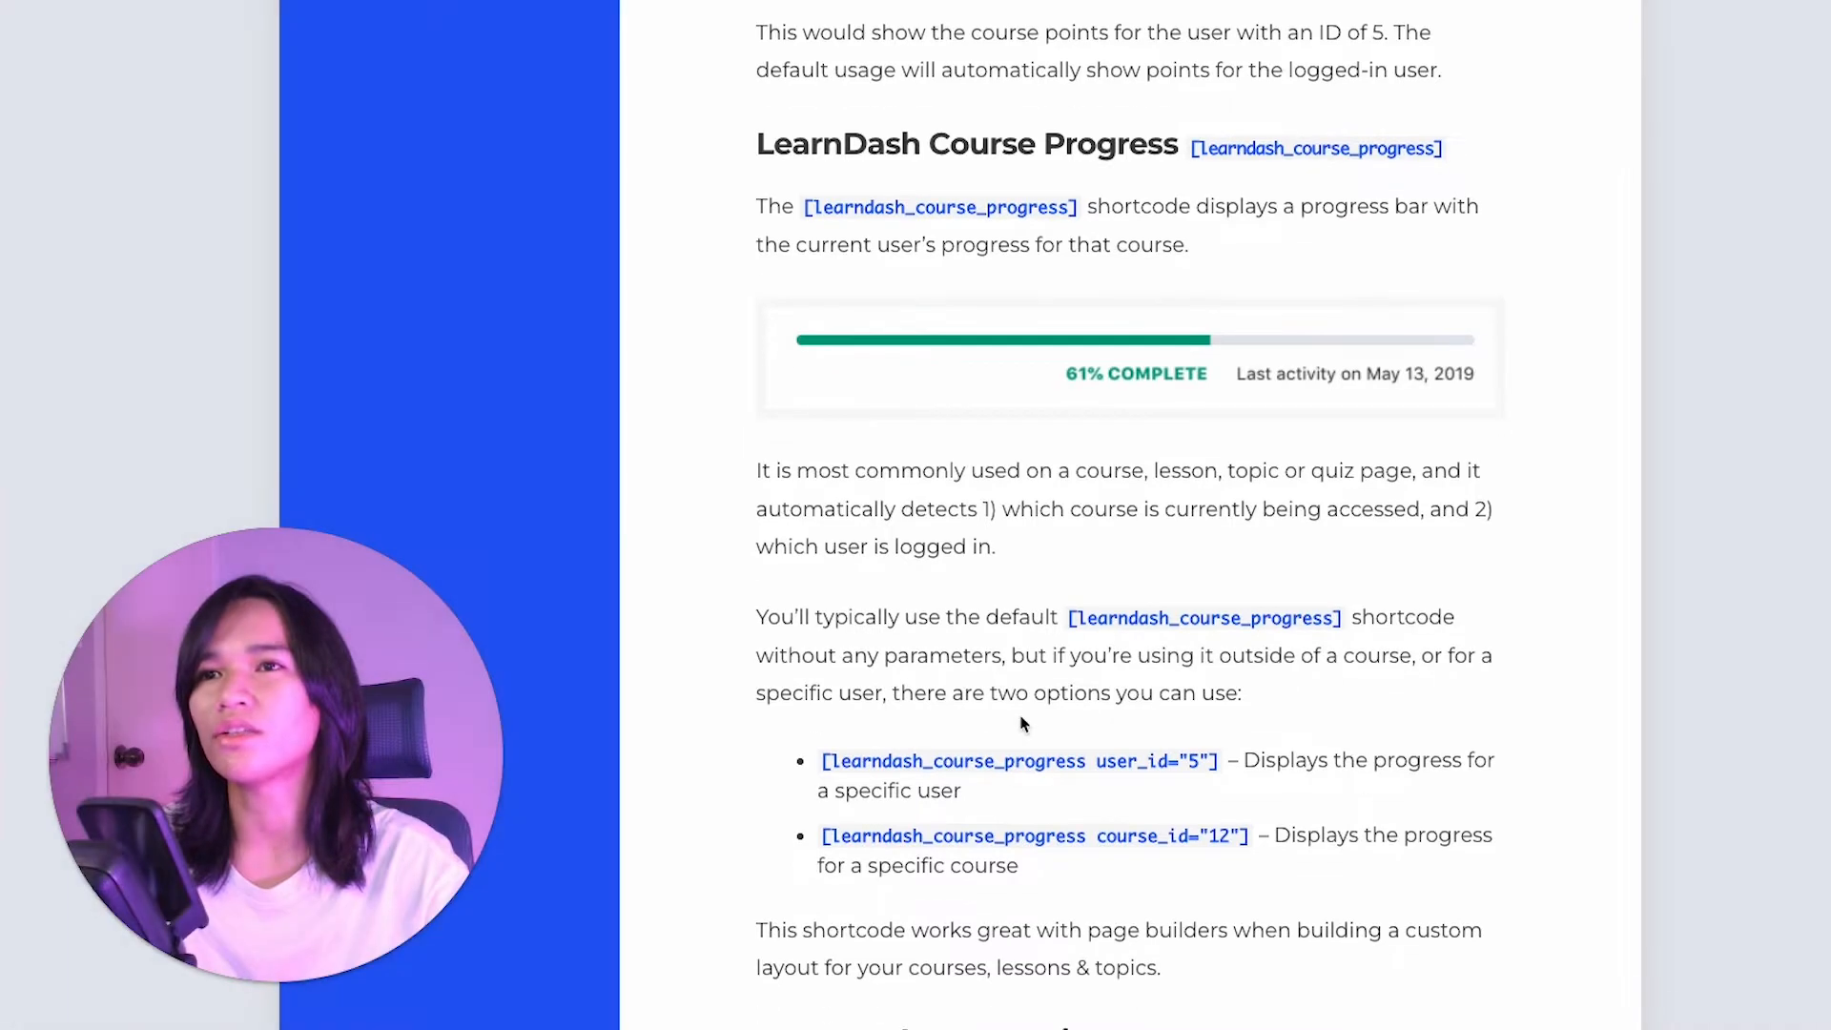
Step: Review the user_id and course_id options of the learndash_course_progress shortcode in the LearnDash documentation
scroll(1026, 727, "down", 1)
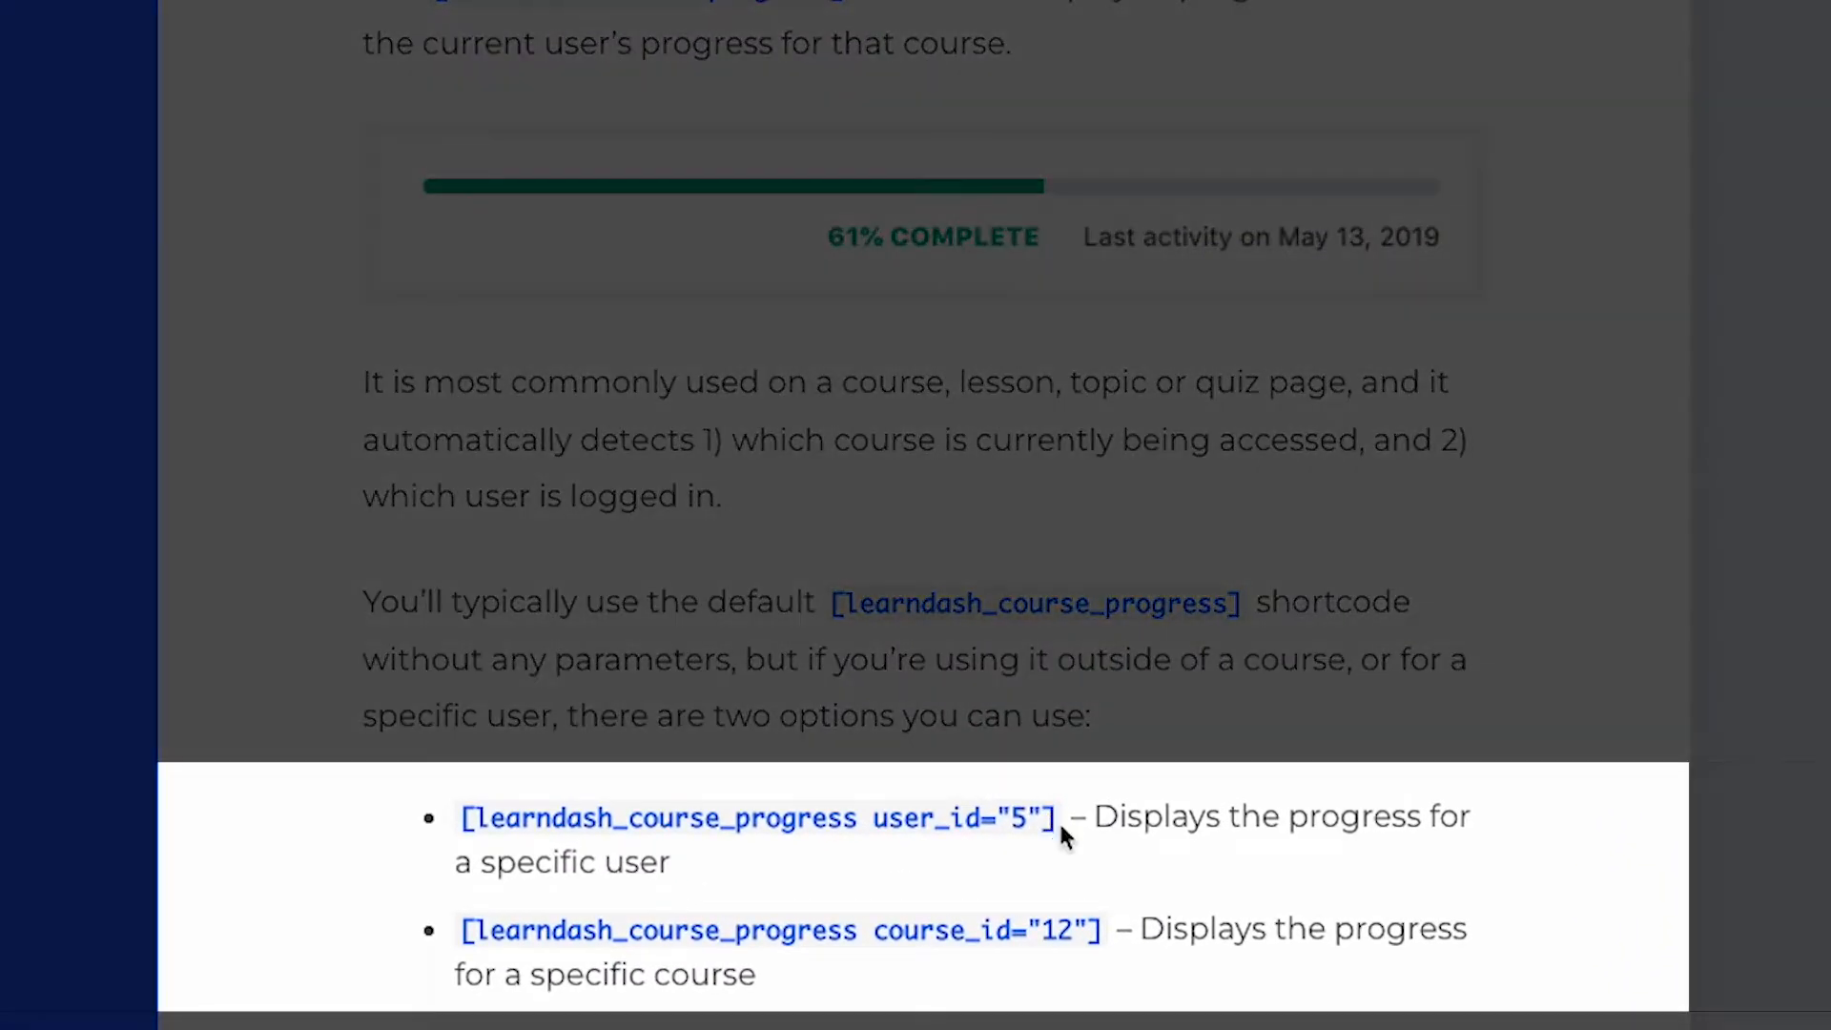
left_click_drag(1187, 739, 1140, 731)
left_click_drag(994, 809, 503, 809)
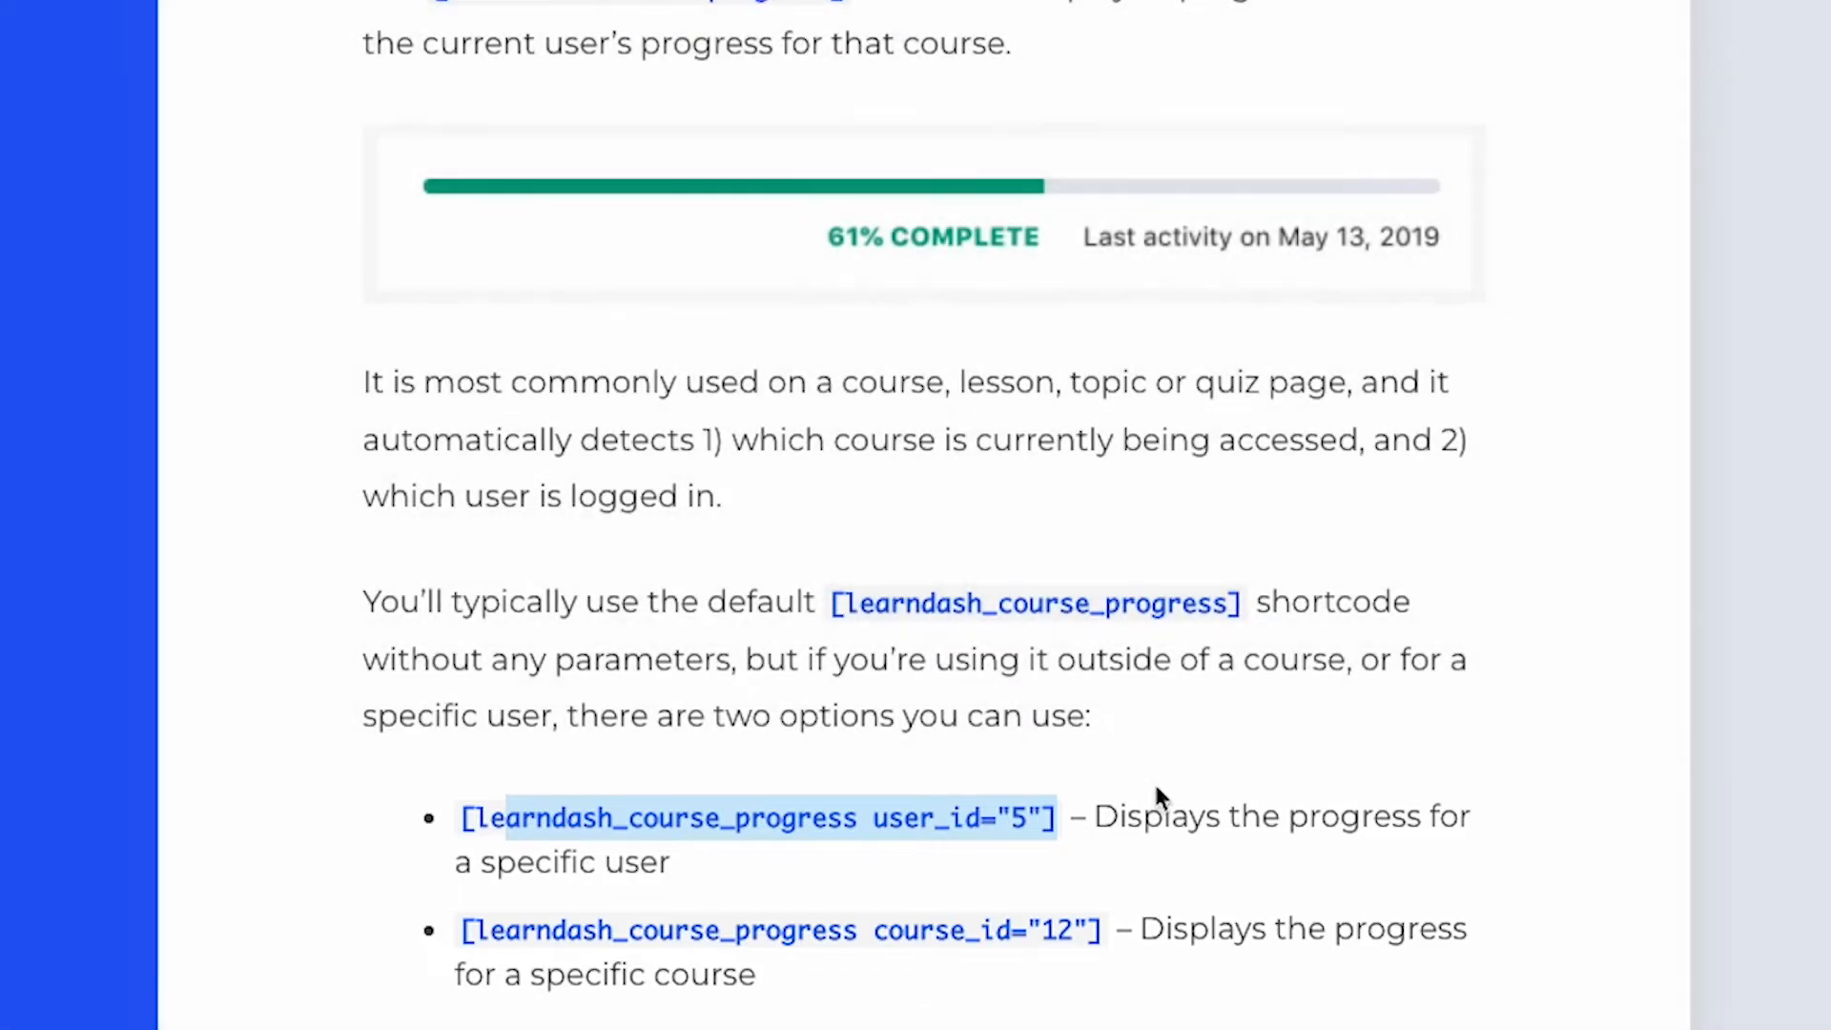
scroll(1199, 865, "down", 1)
scroll(1174, 961, "up", 3)
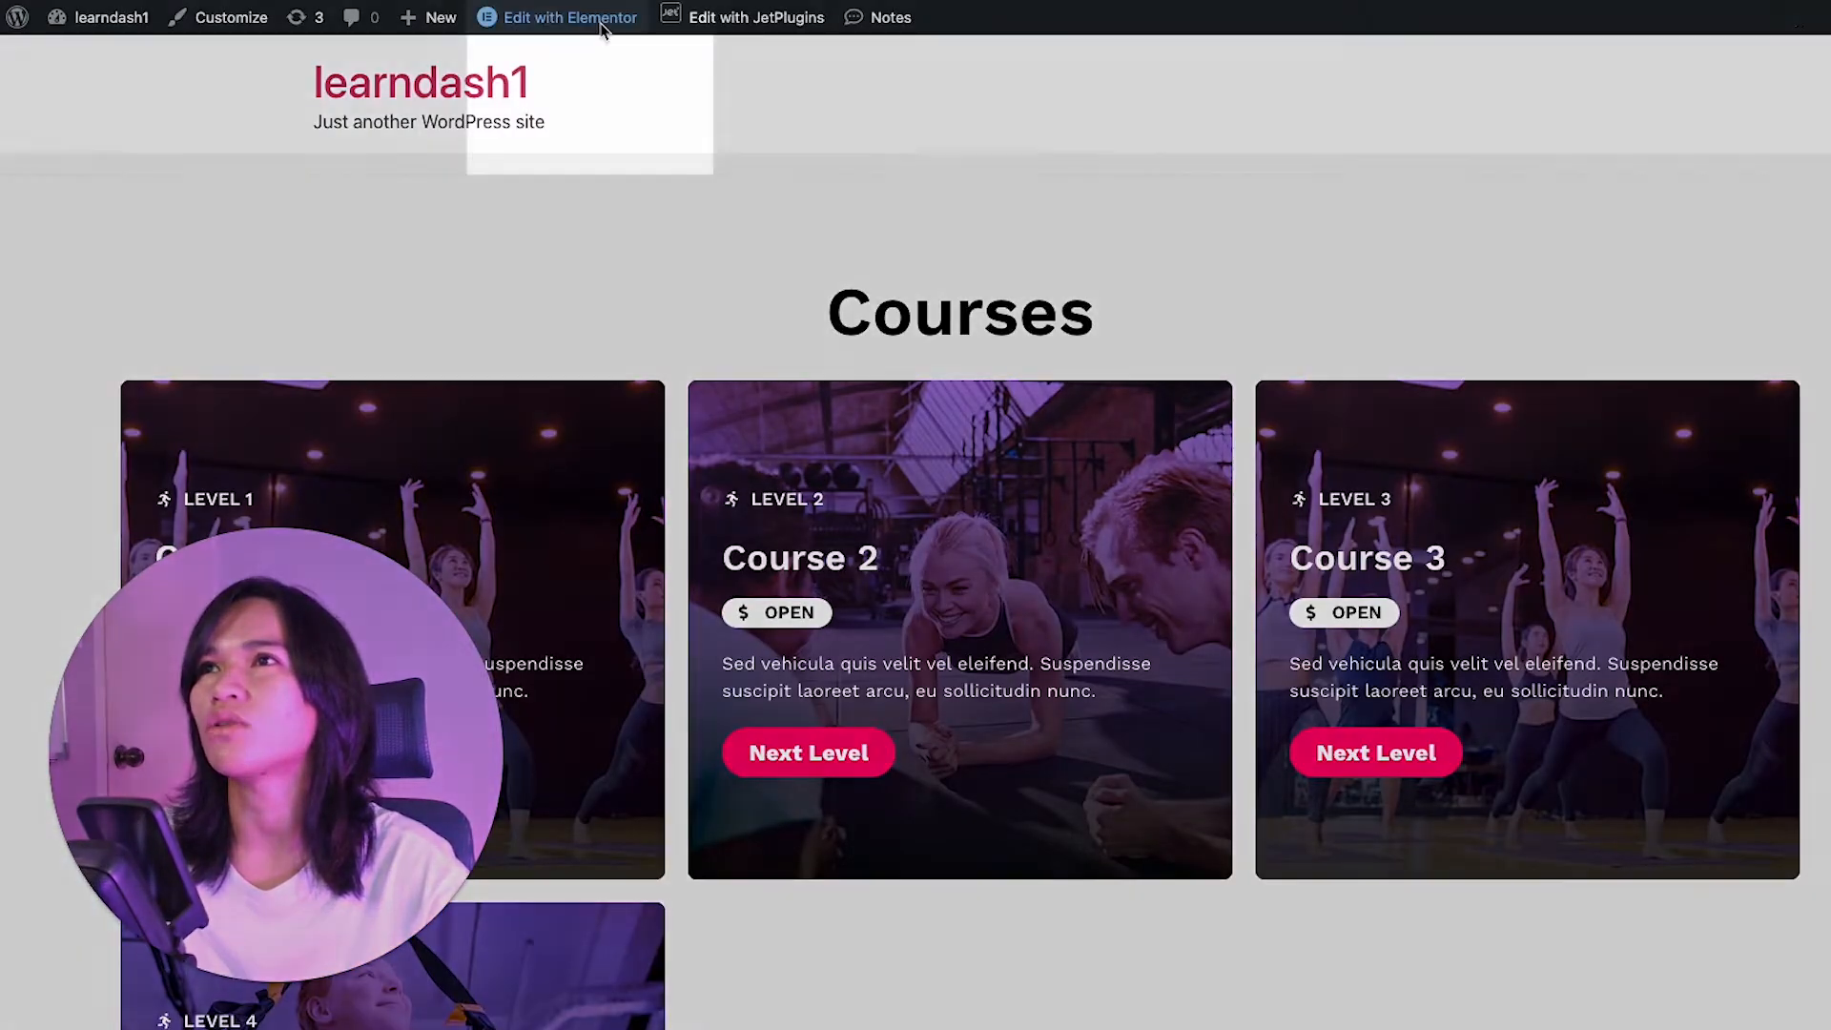
Step: Copy the shortcode [learndash_course_progress course_id="12"] from the LearnDash documentation
mouse_move(602, 29)
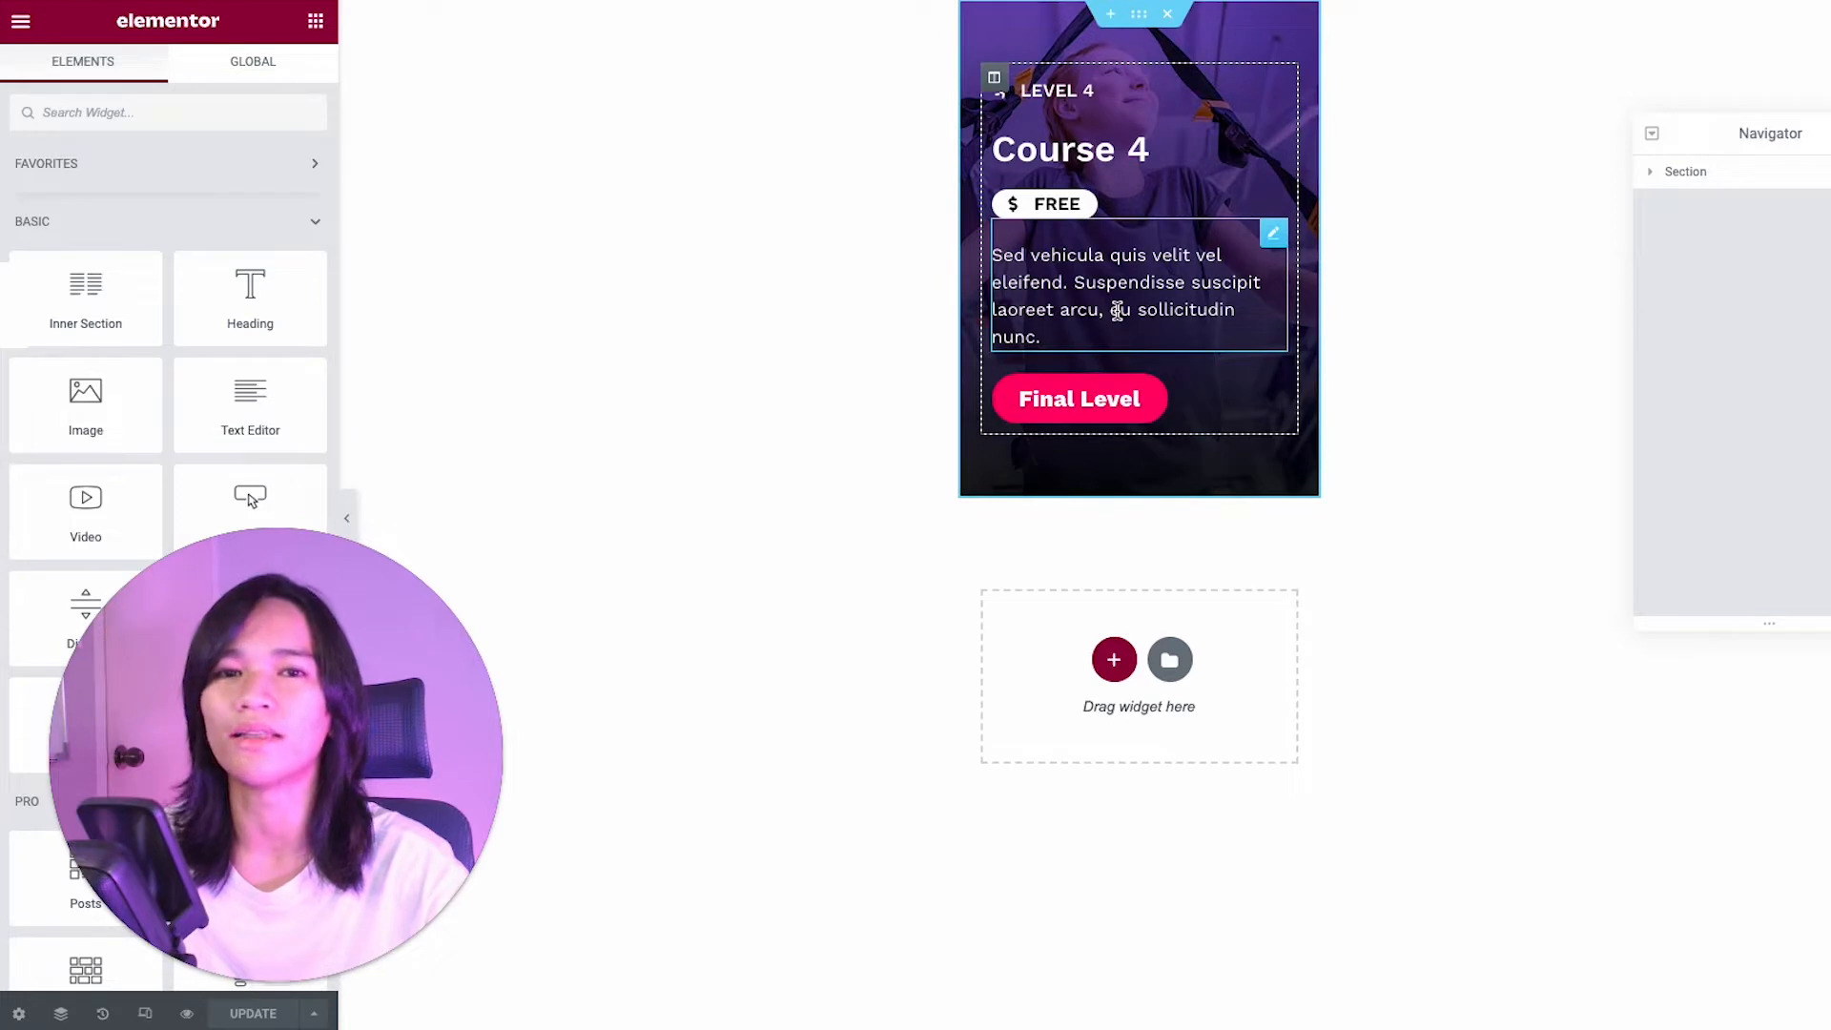
left_click_drag(410, 725, 1754, 715)
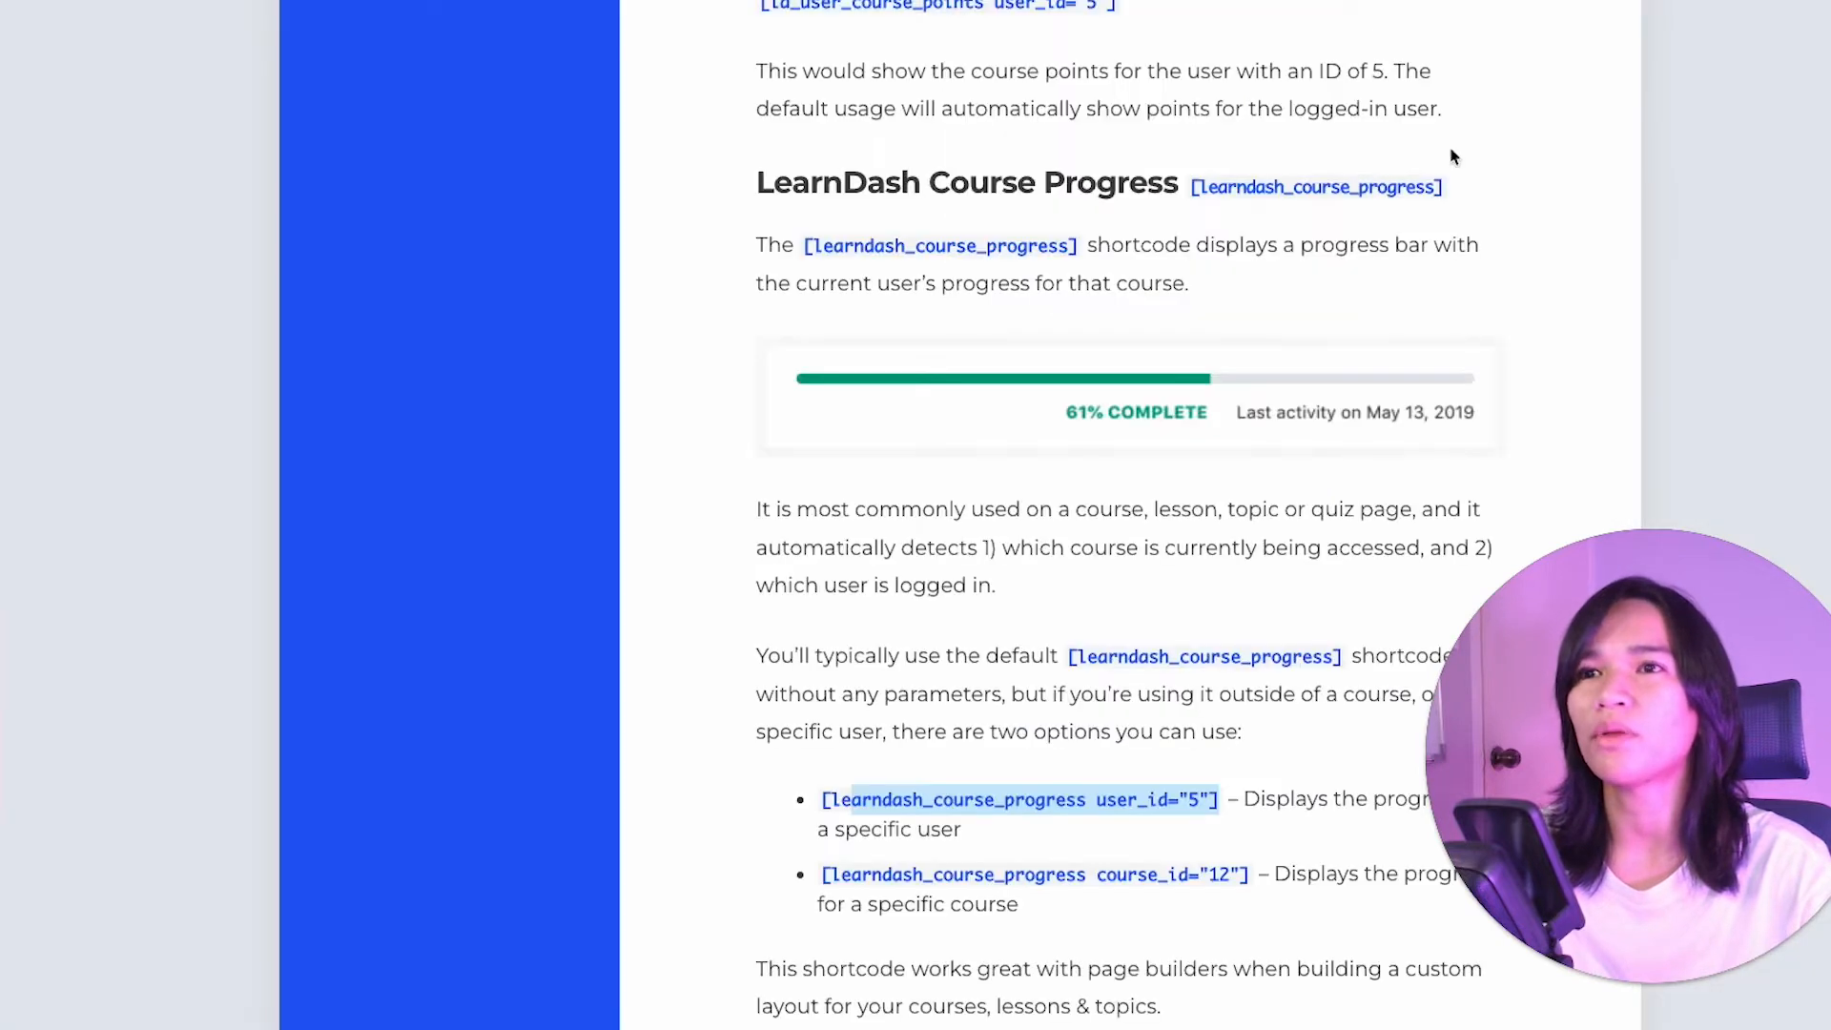
right_click(1096, 802)
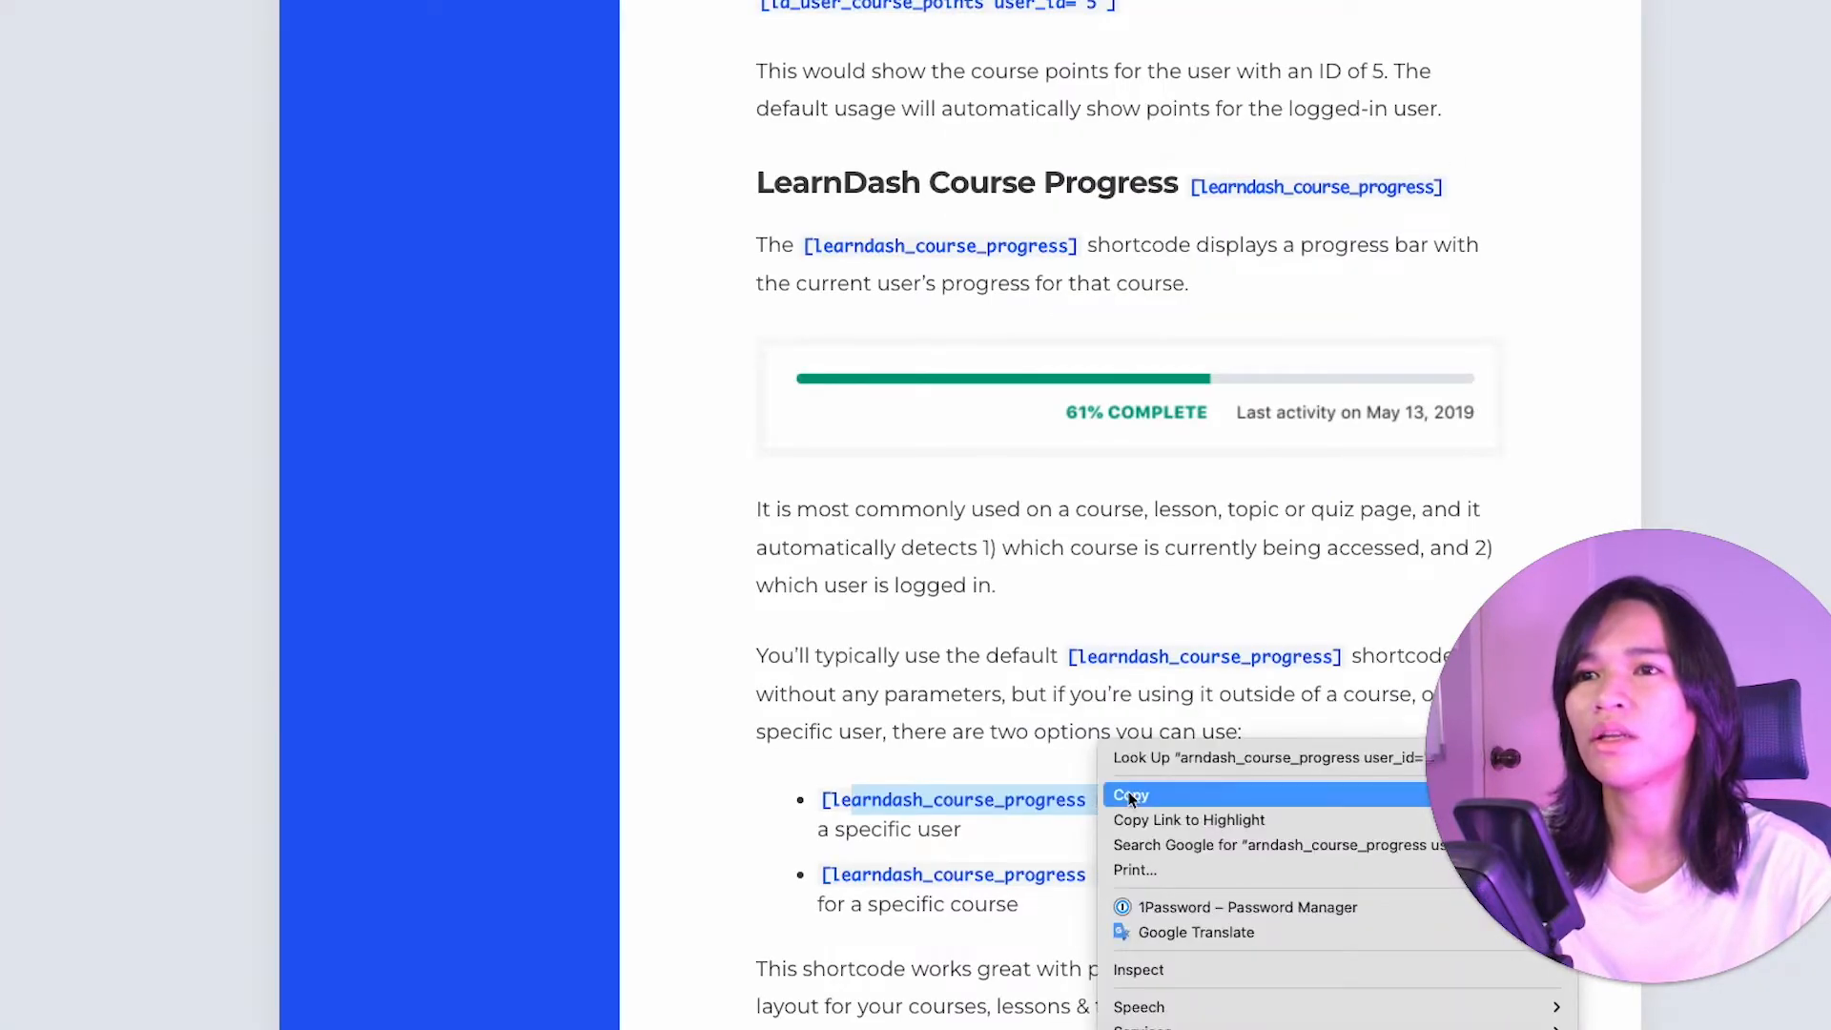
left_click(1135, 793)
left_click_drag(820, 801, 992, 806)
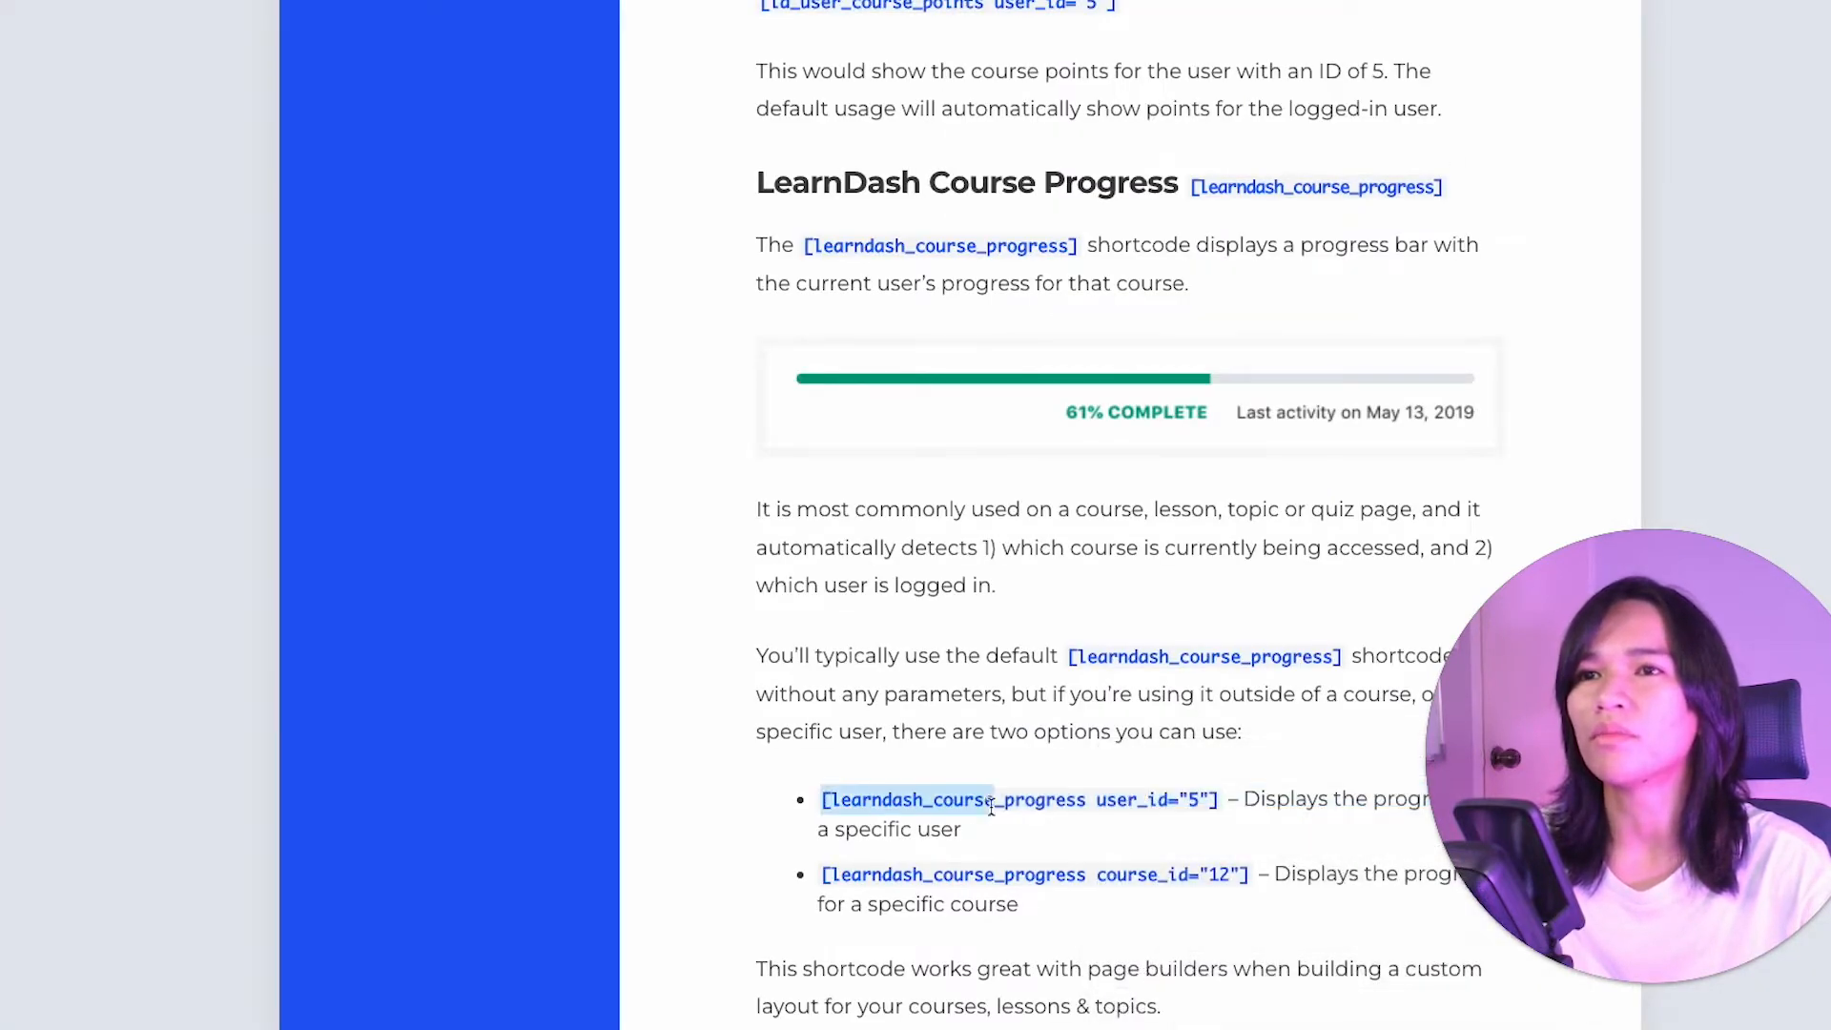
left_click_drag(1248, 877, 820, 889)
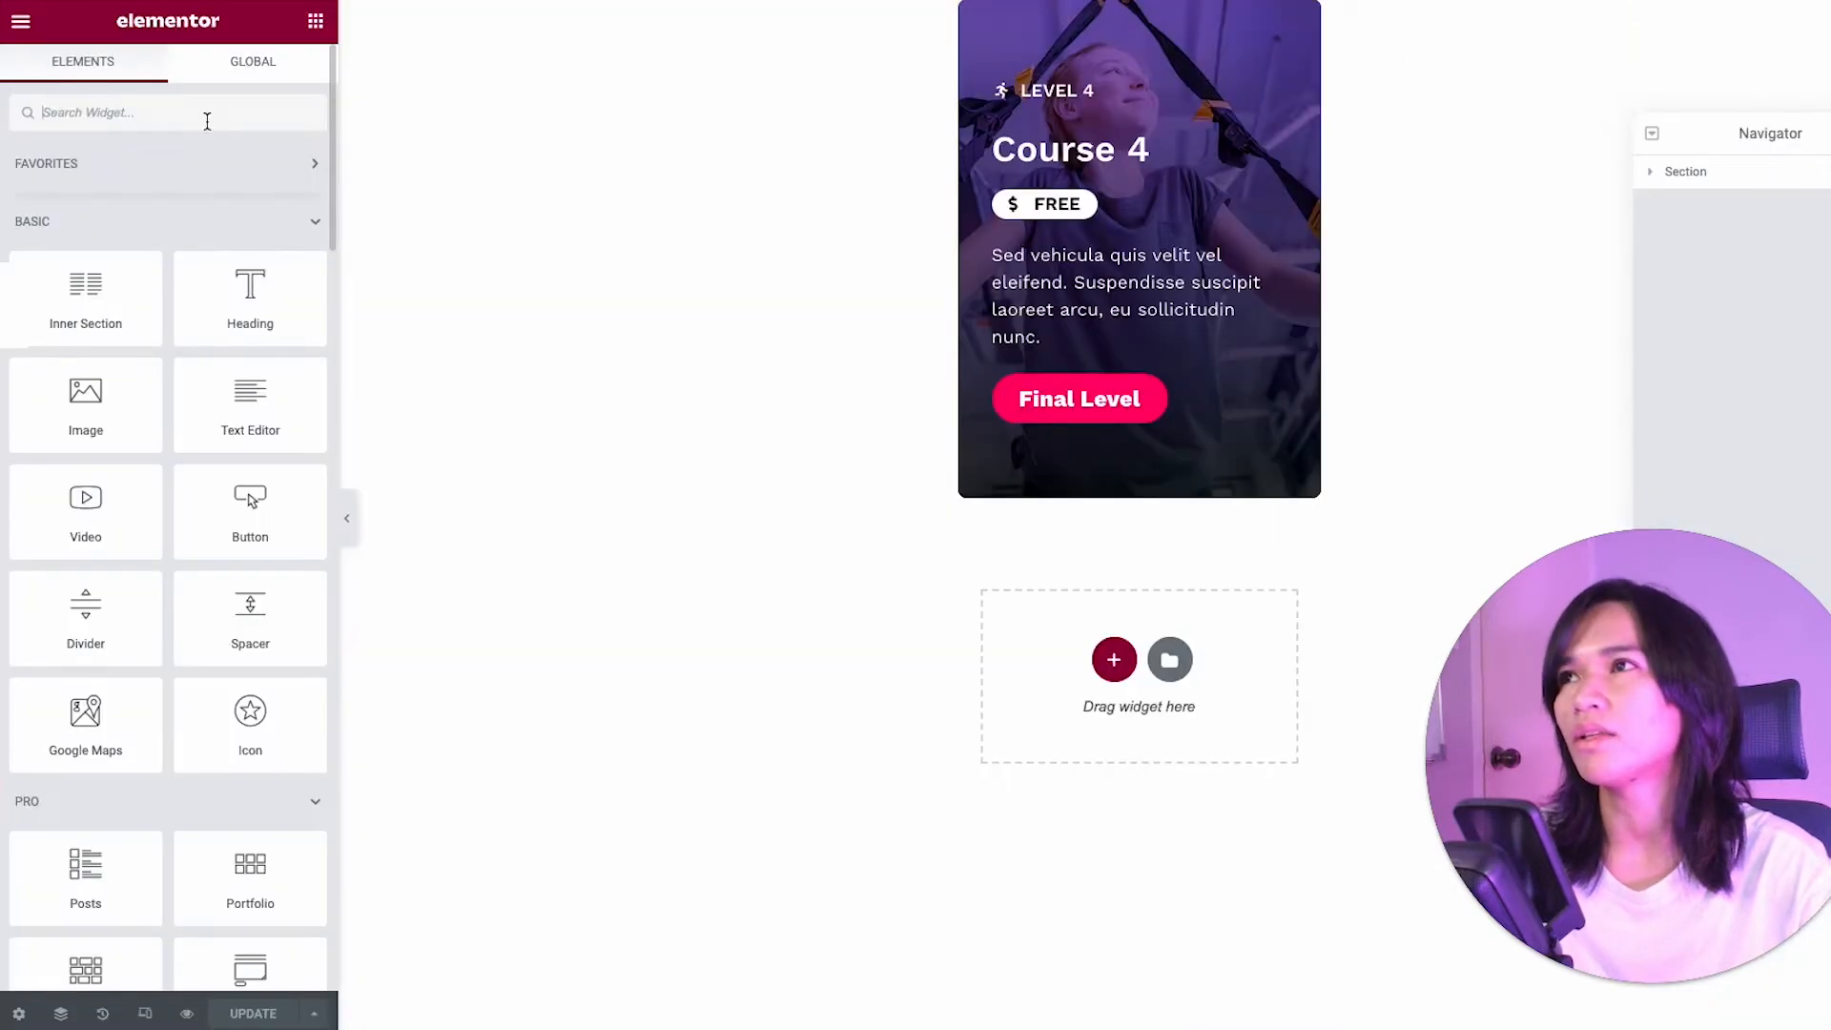
Step: Find the Shortcode widget in Elementor and add it between the description text and the Final Level button
type("d")
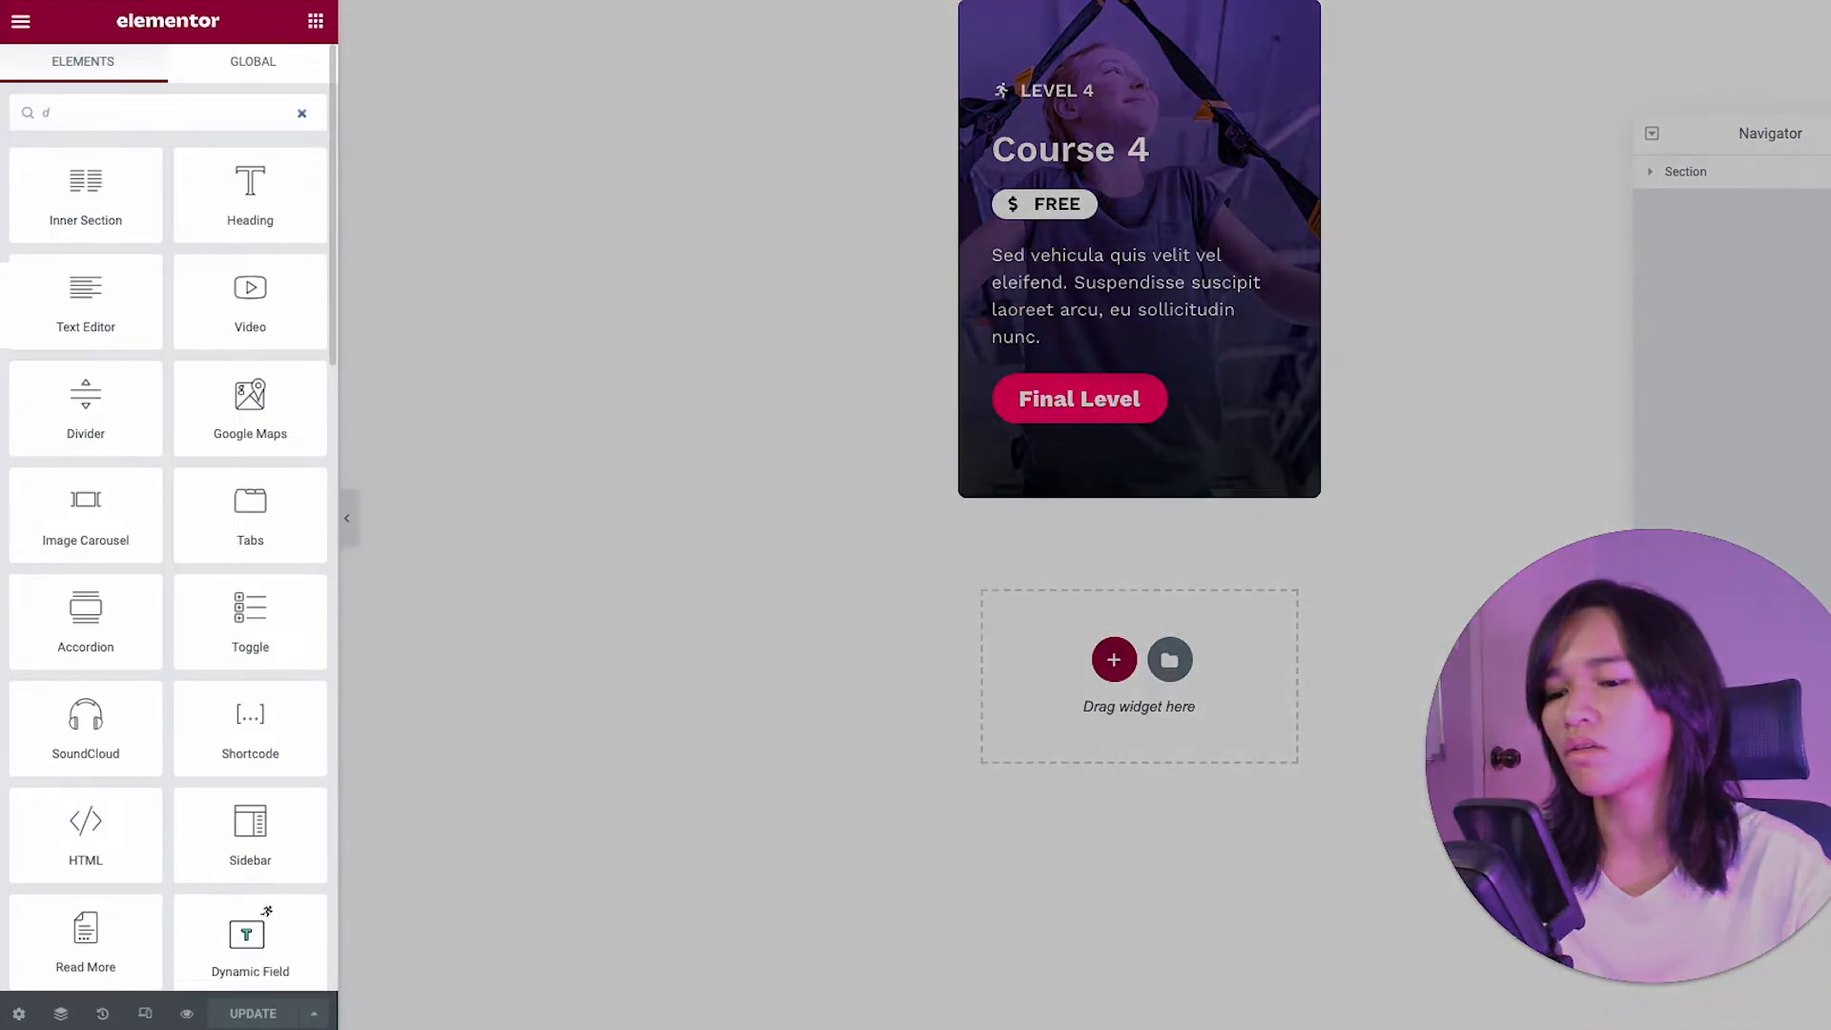
type("shor")
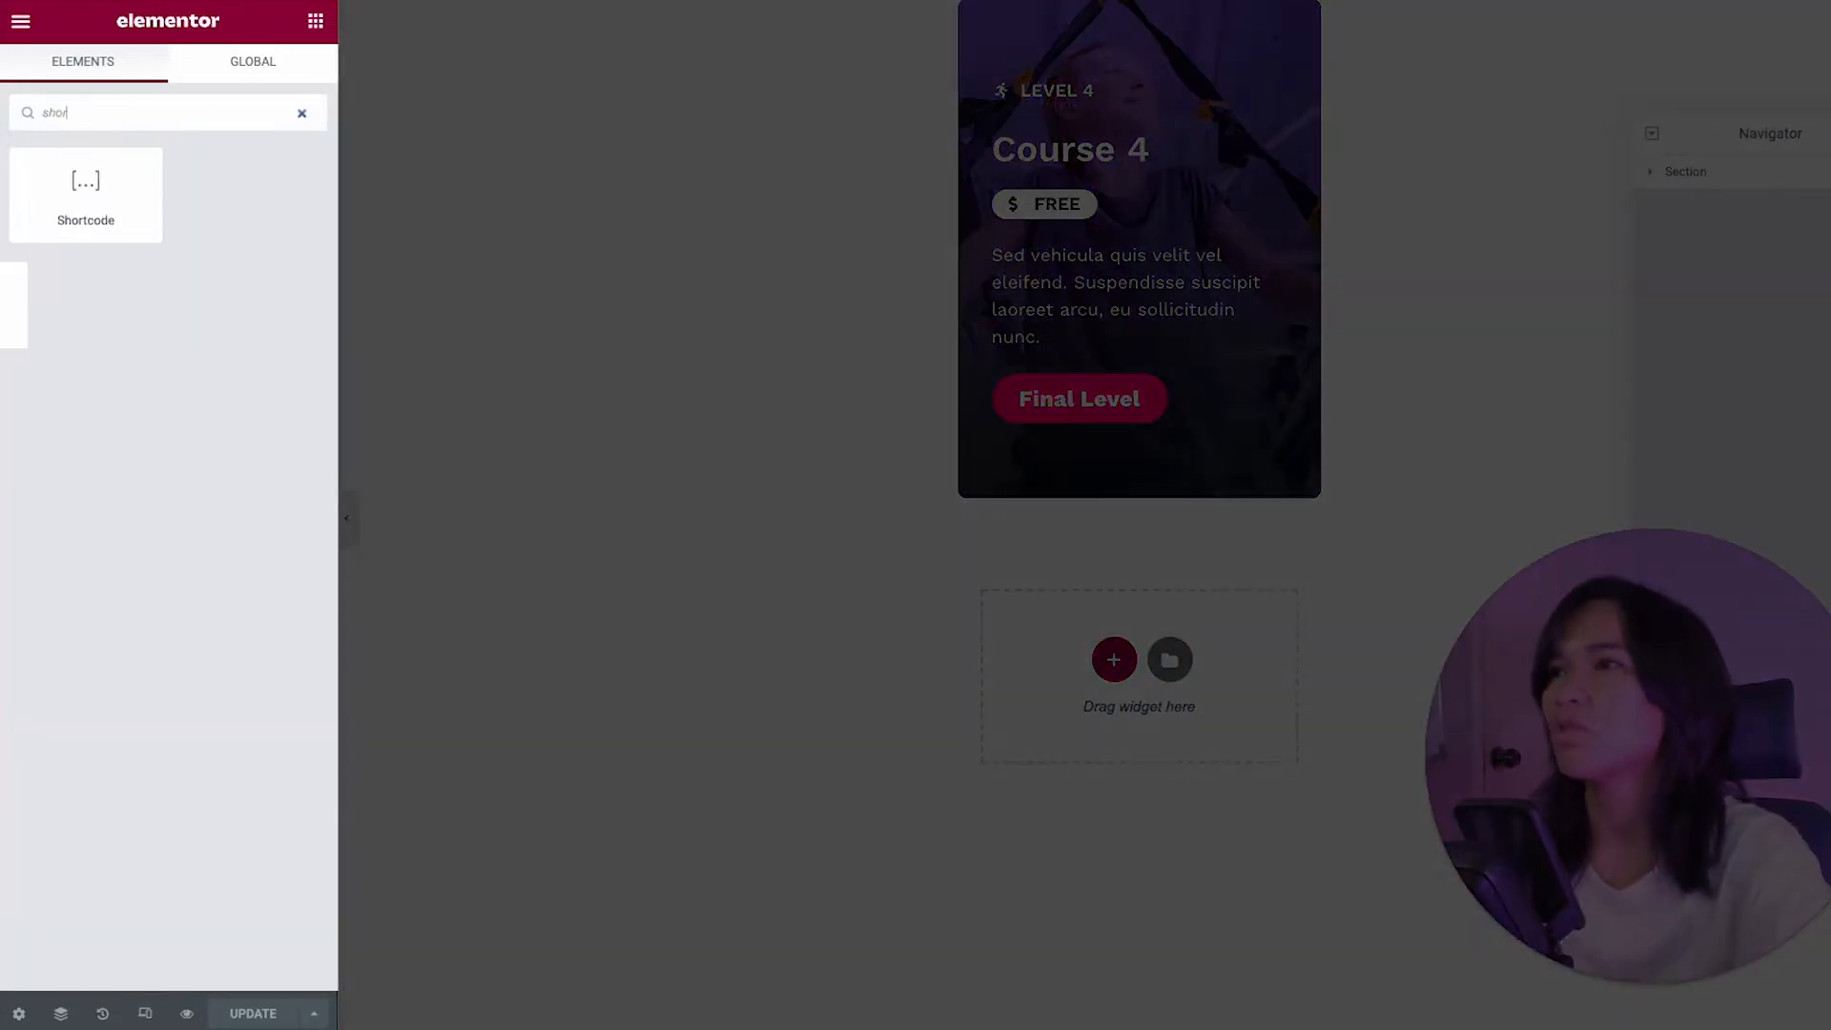
type("t")
left_click_drag(85, 190, 1098, 327)
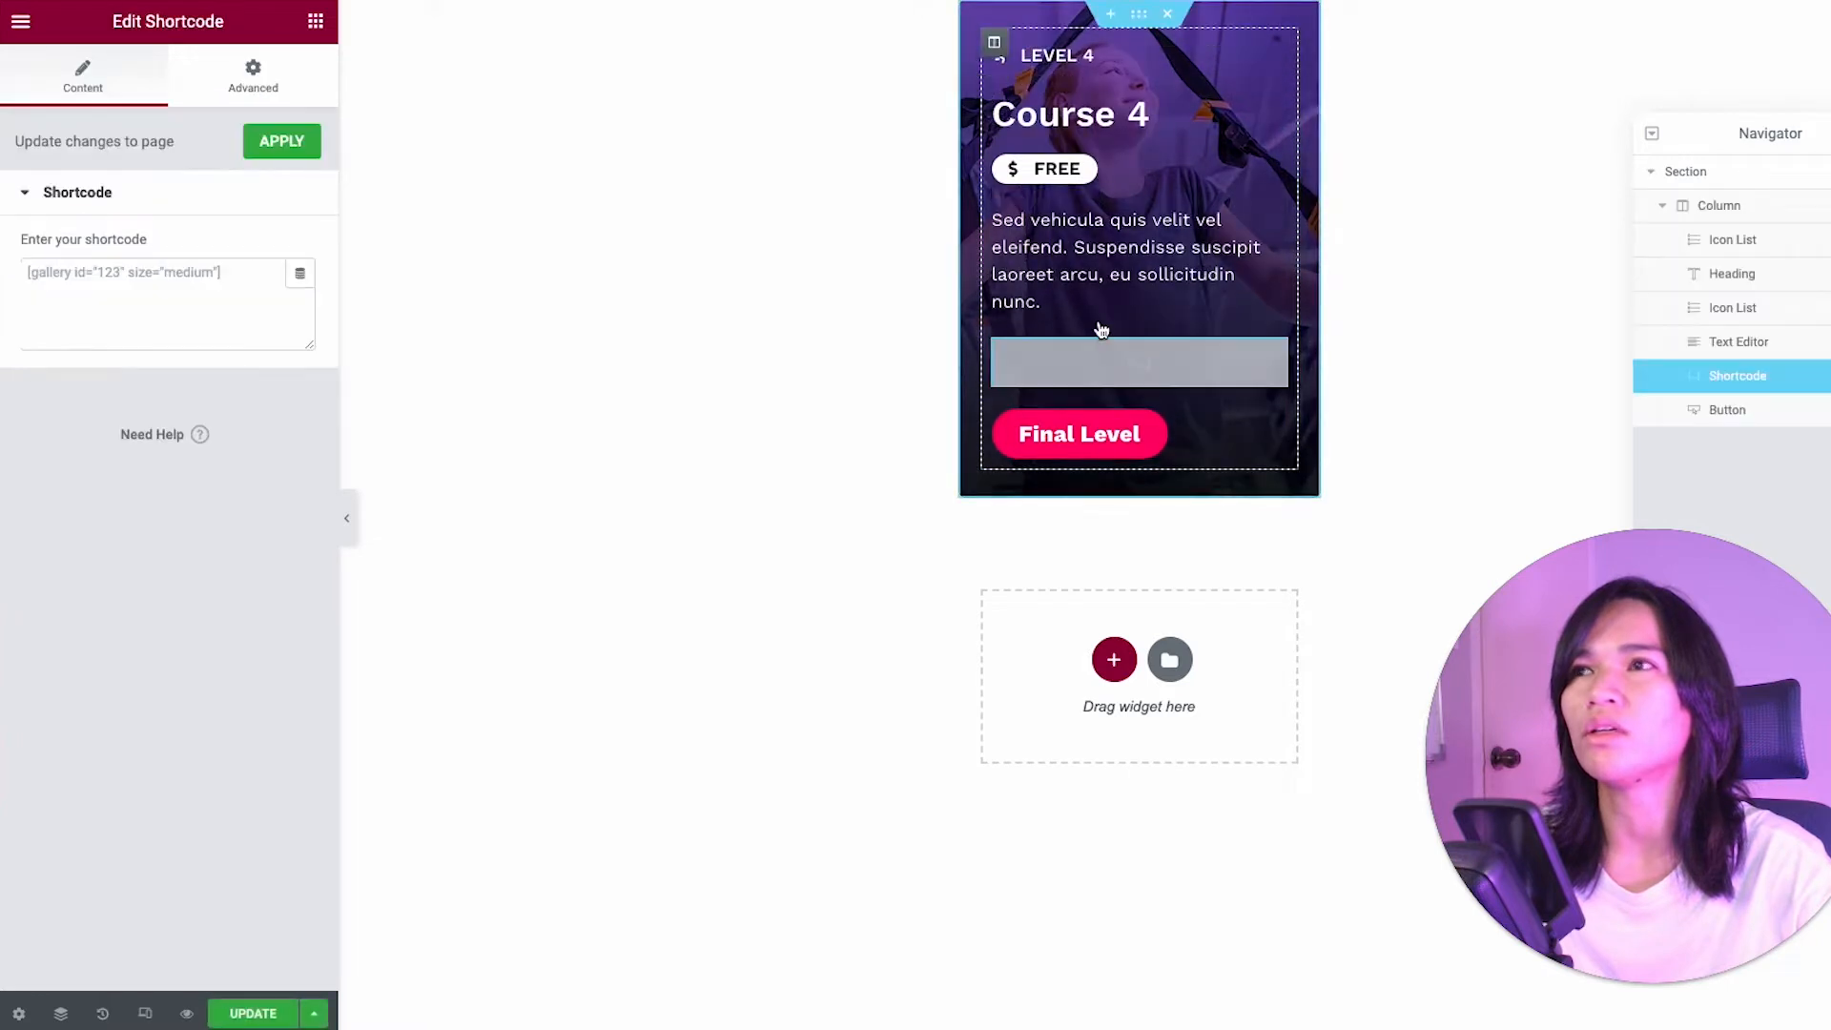
Step: Try the shortcode [learndash_course_progress course_id="12"] in the Shortcode widget, and clear it again
left_click(84, 284)
key("ctrl+v")
key("ctrl+a")
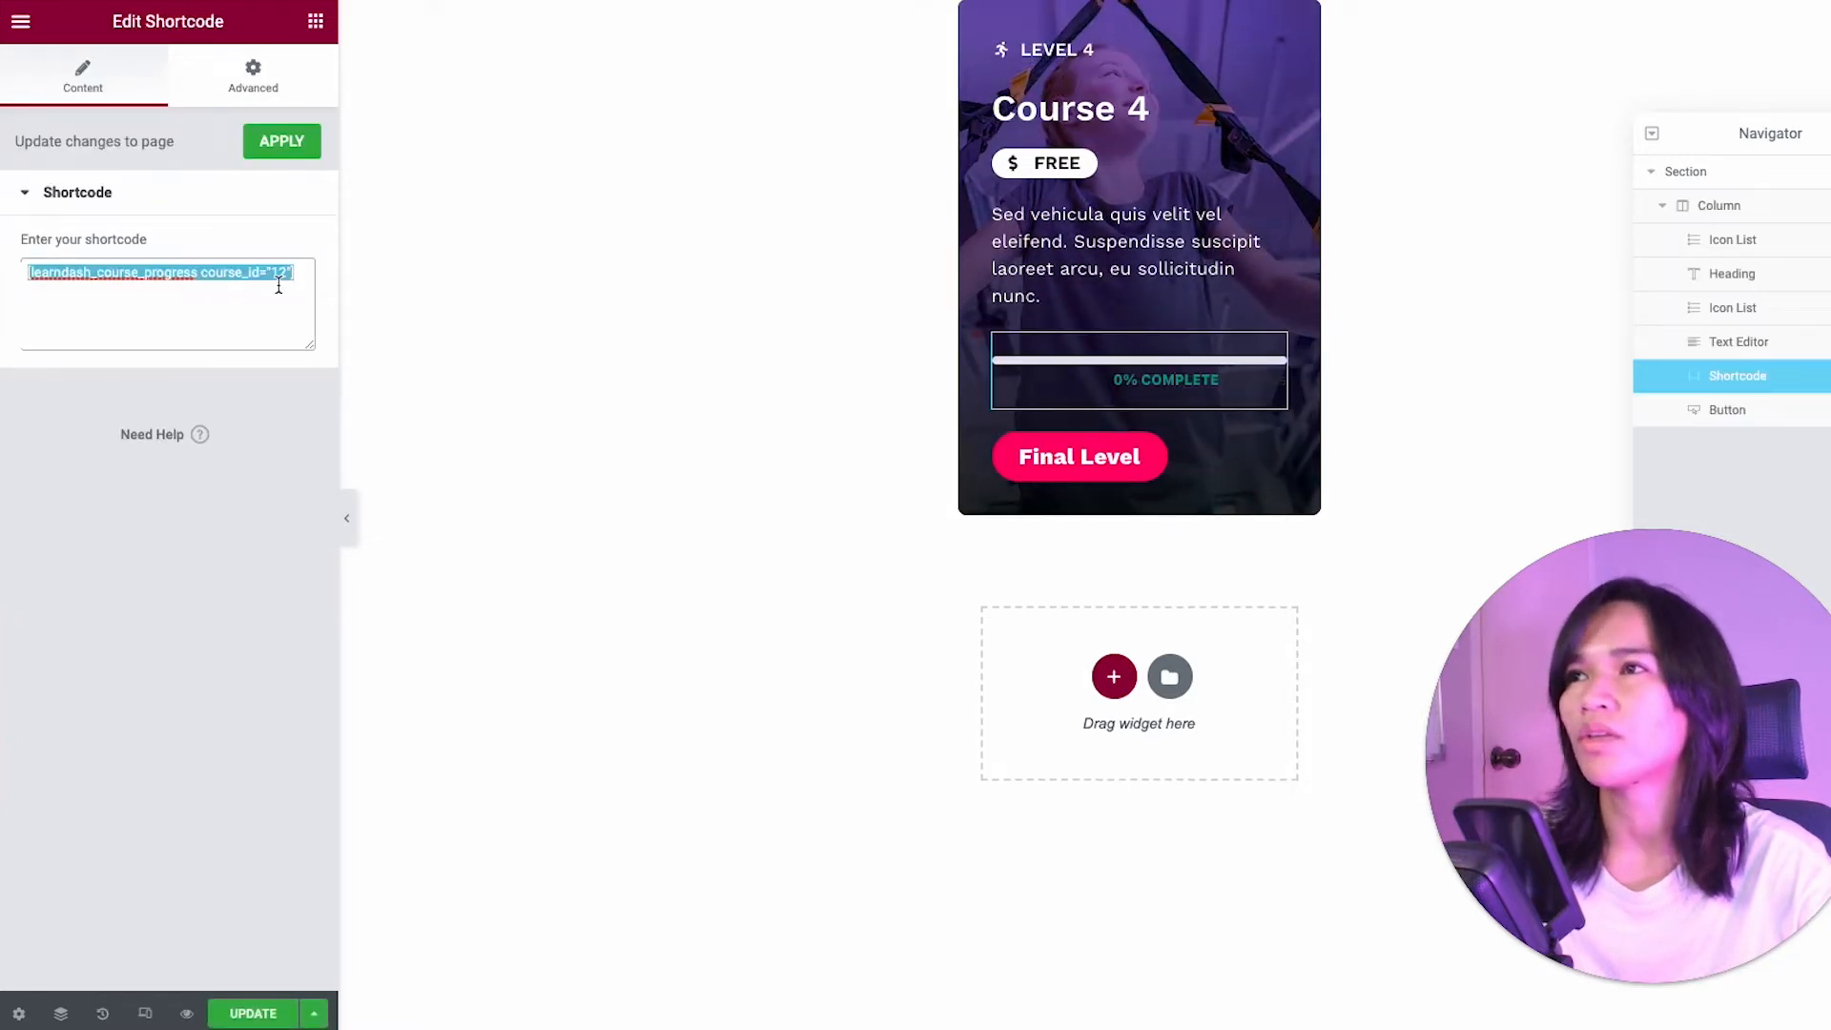
key("BackSpace")
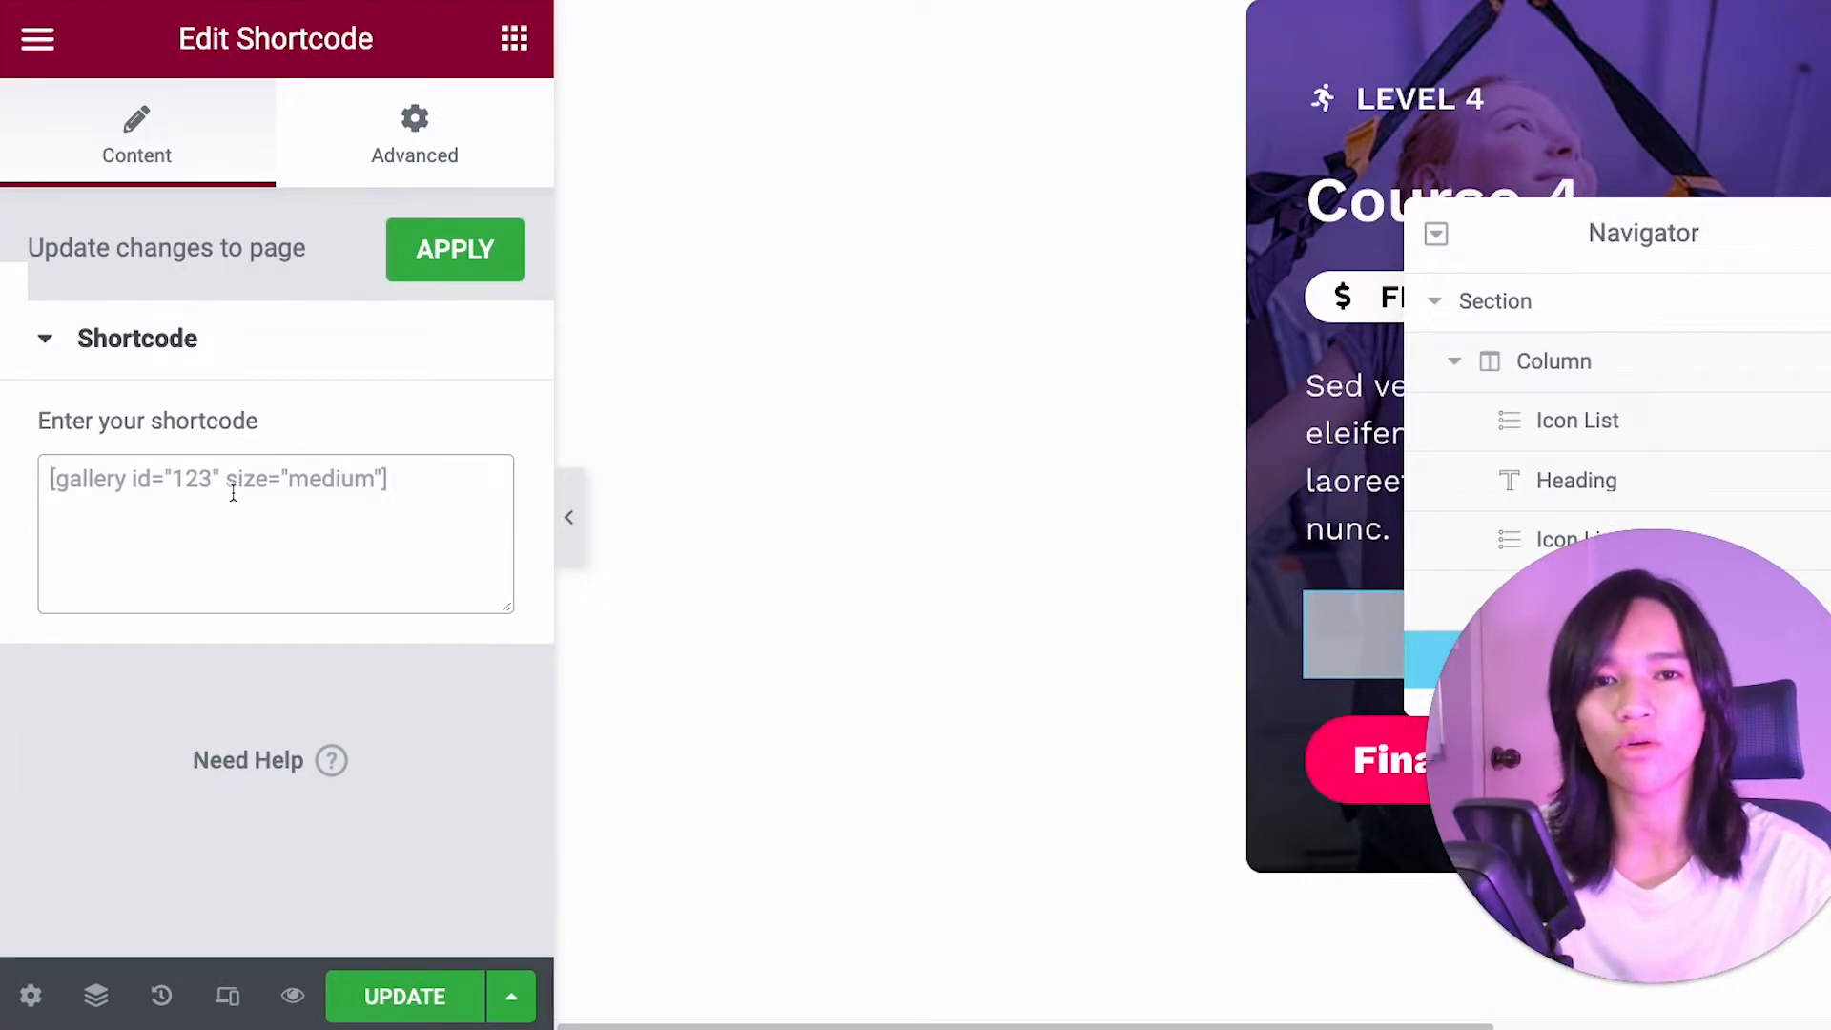
Step: Assign the Post ID dynamic tag to the Shortcode widget's shortcode content
left_click(410, 372)
left_click(402, 365)
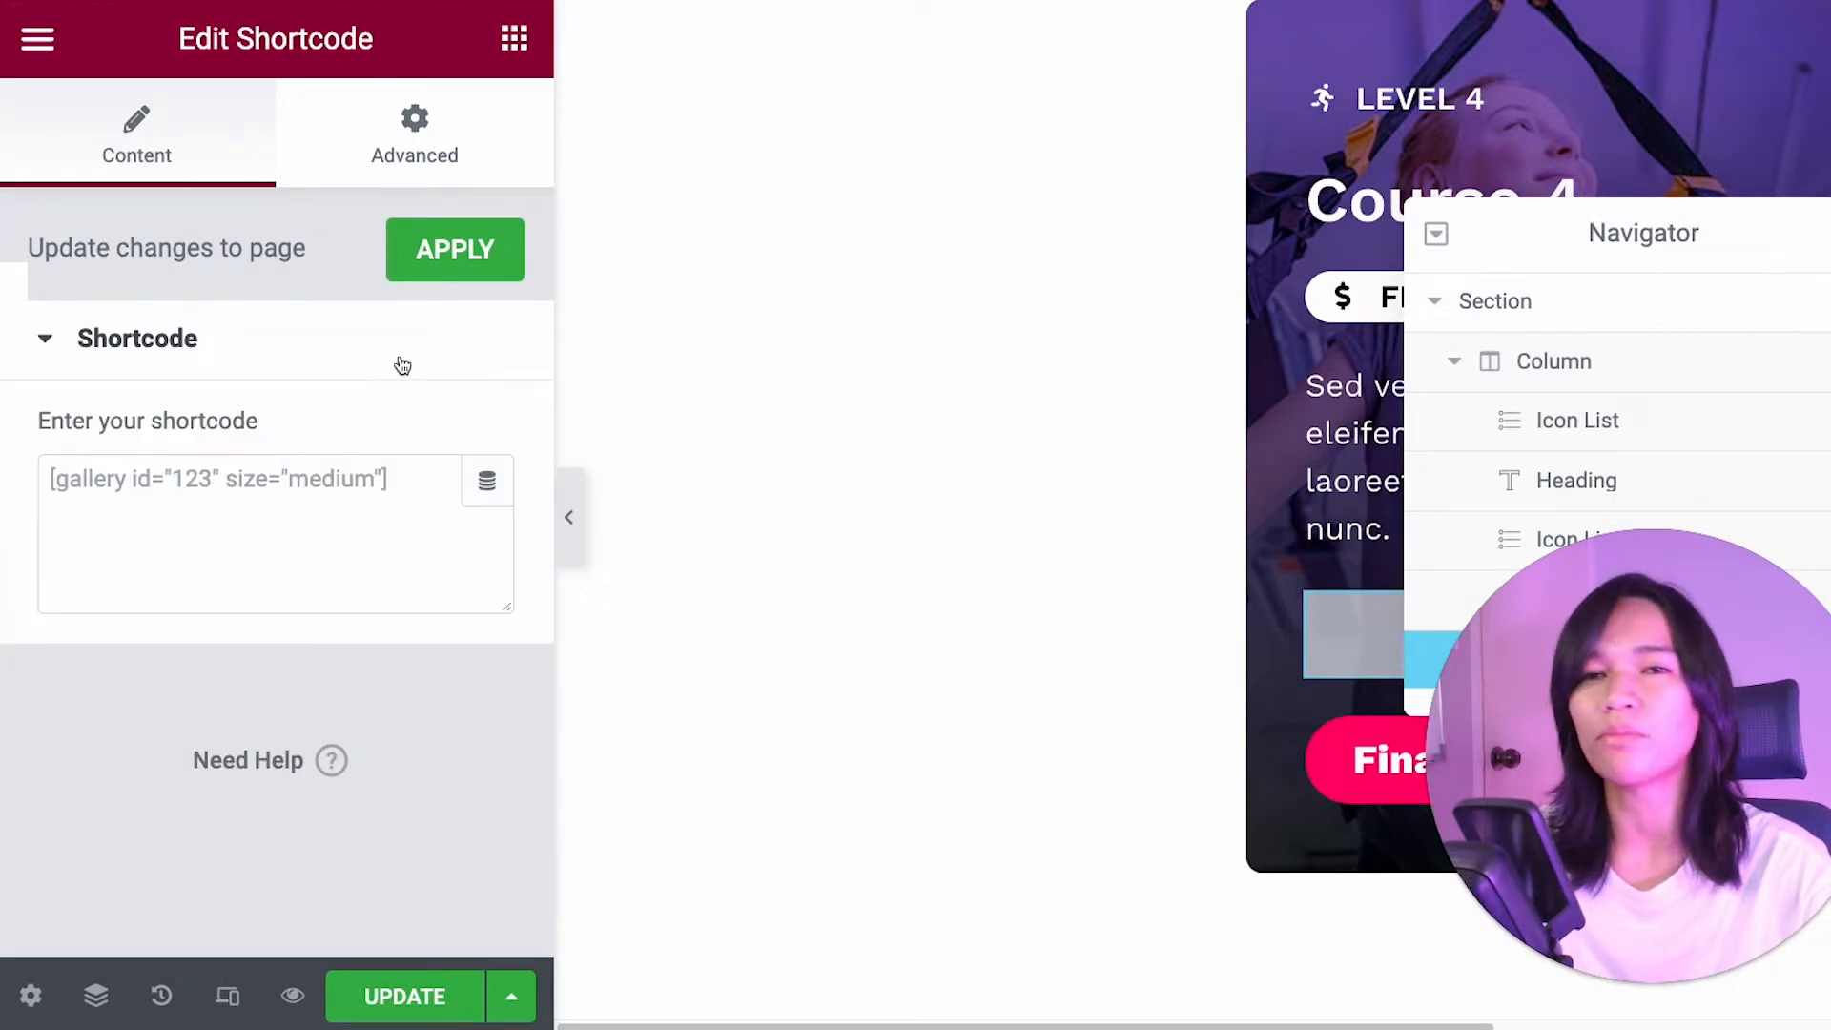
left_click(485, 485)
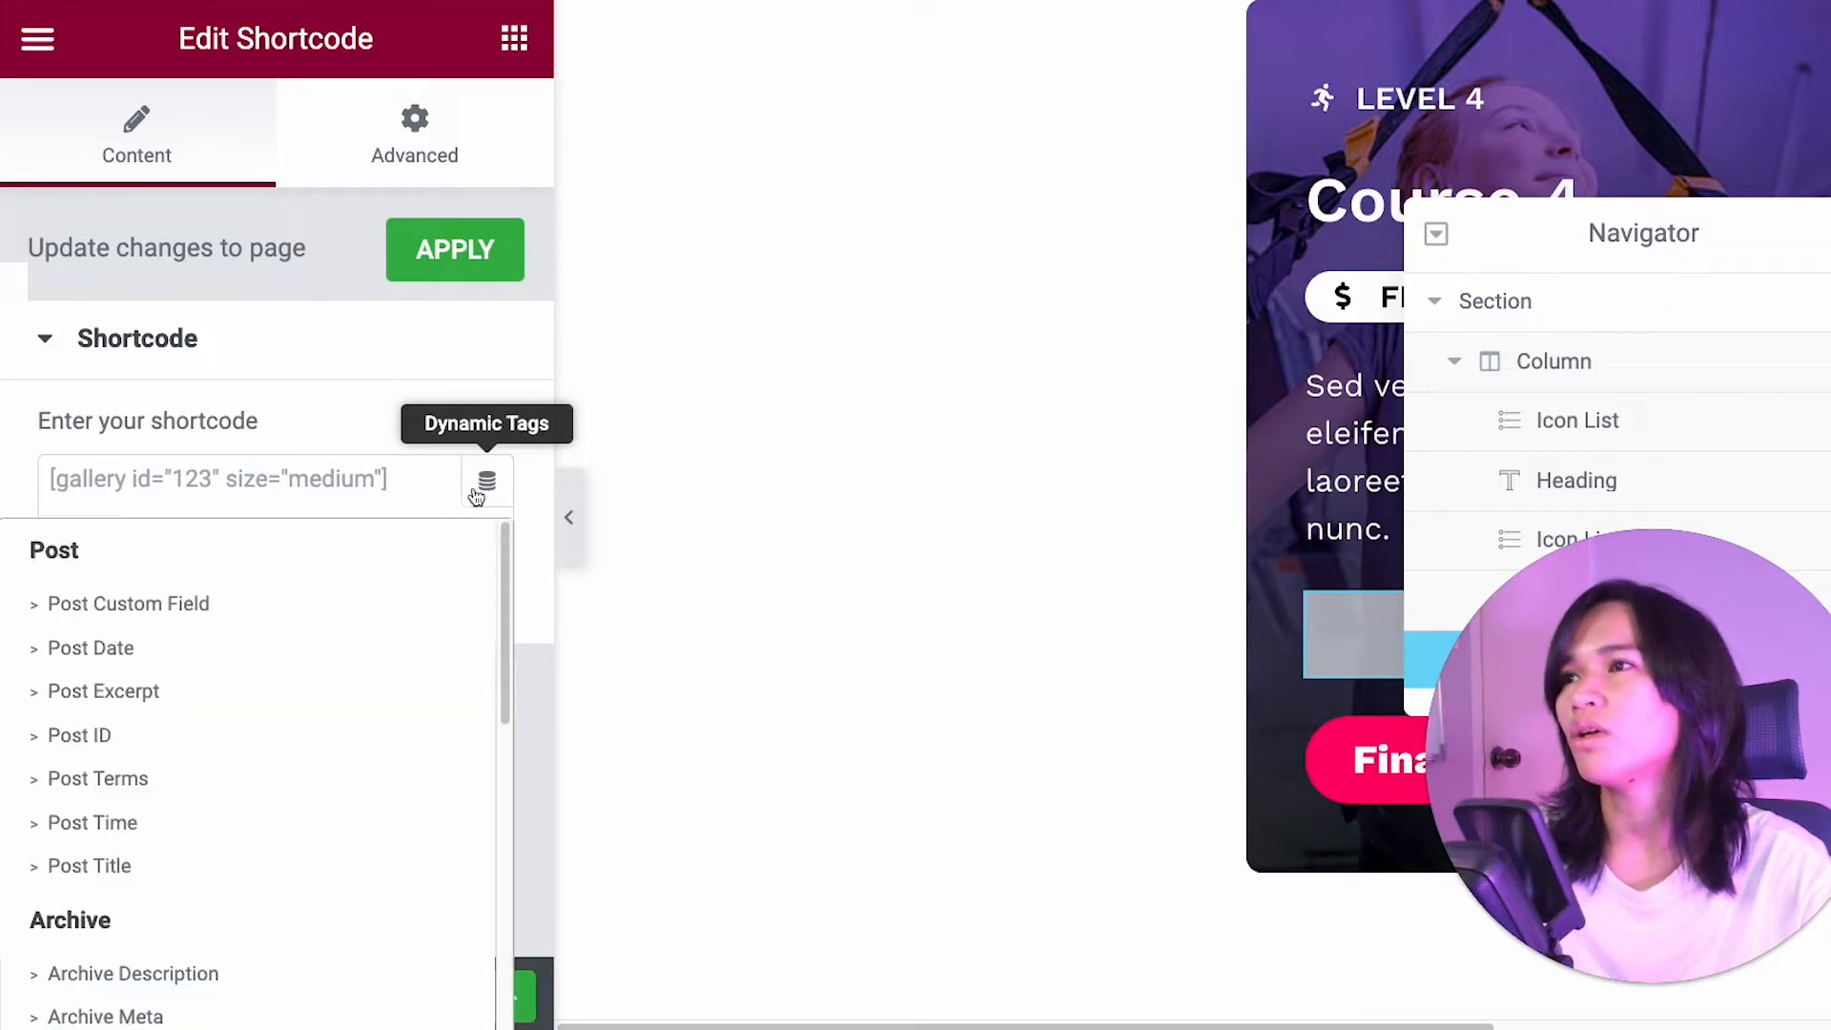
left_click(147, 736)
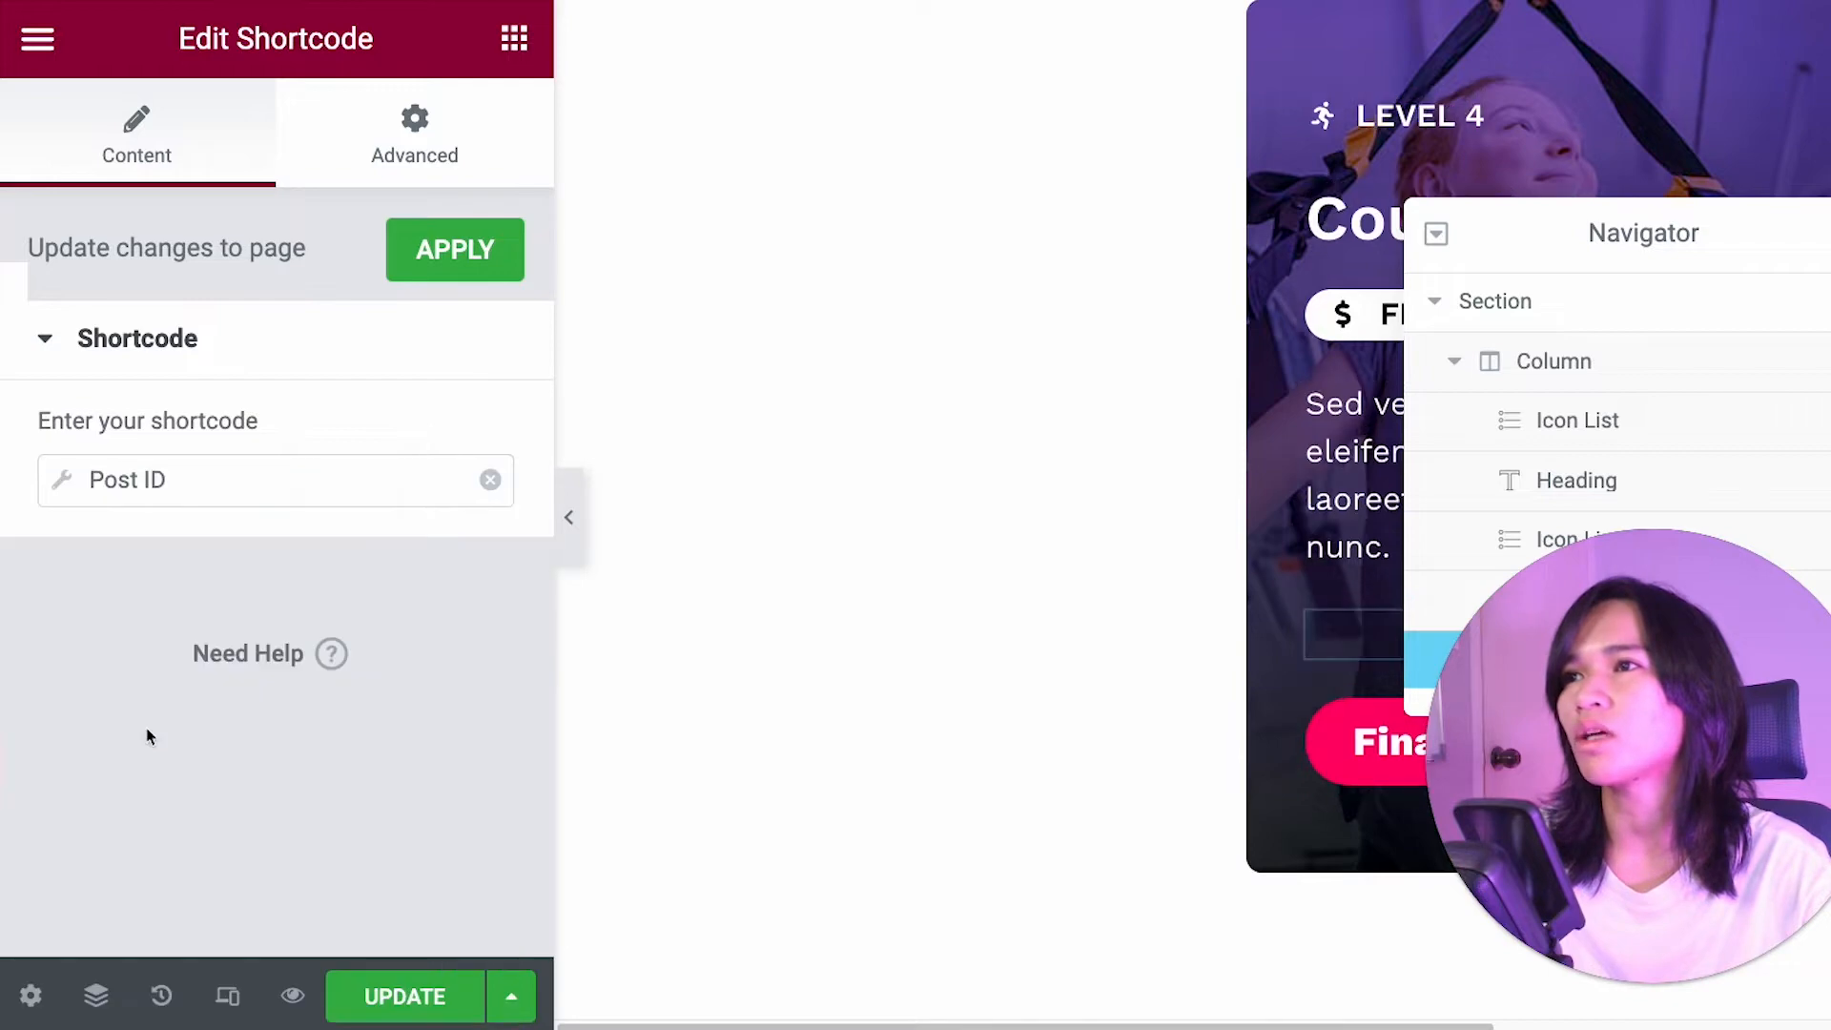
Step: Copy [learndash_course_progress course_id=" from the html file in Visual Studio Code into the Post ID tag's Before setting
left_click(60, 484)
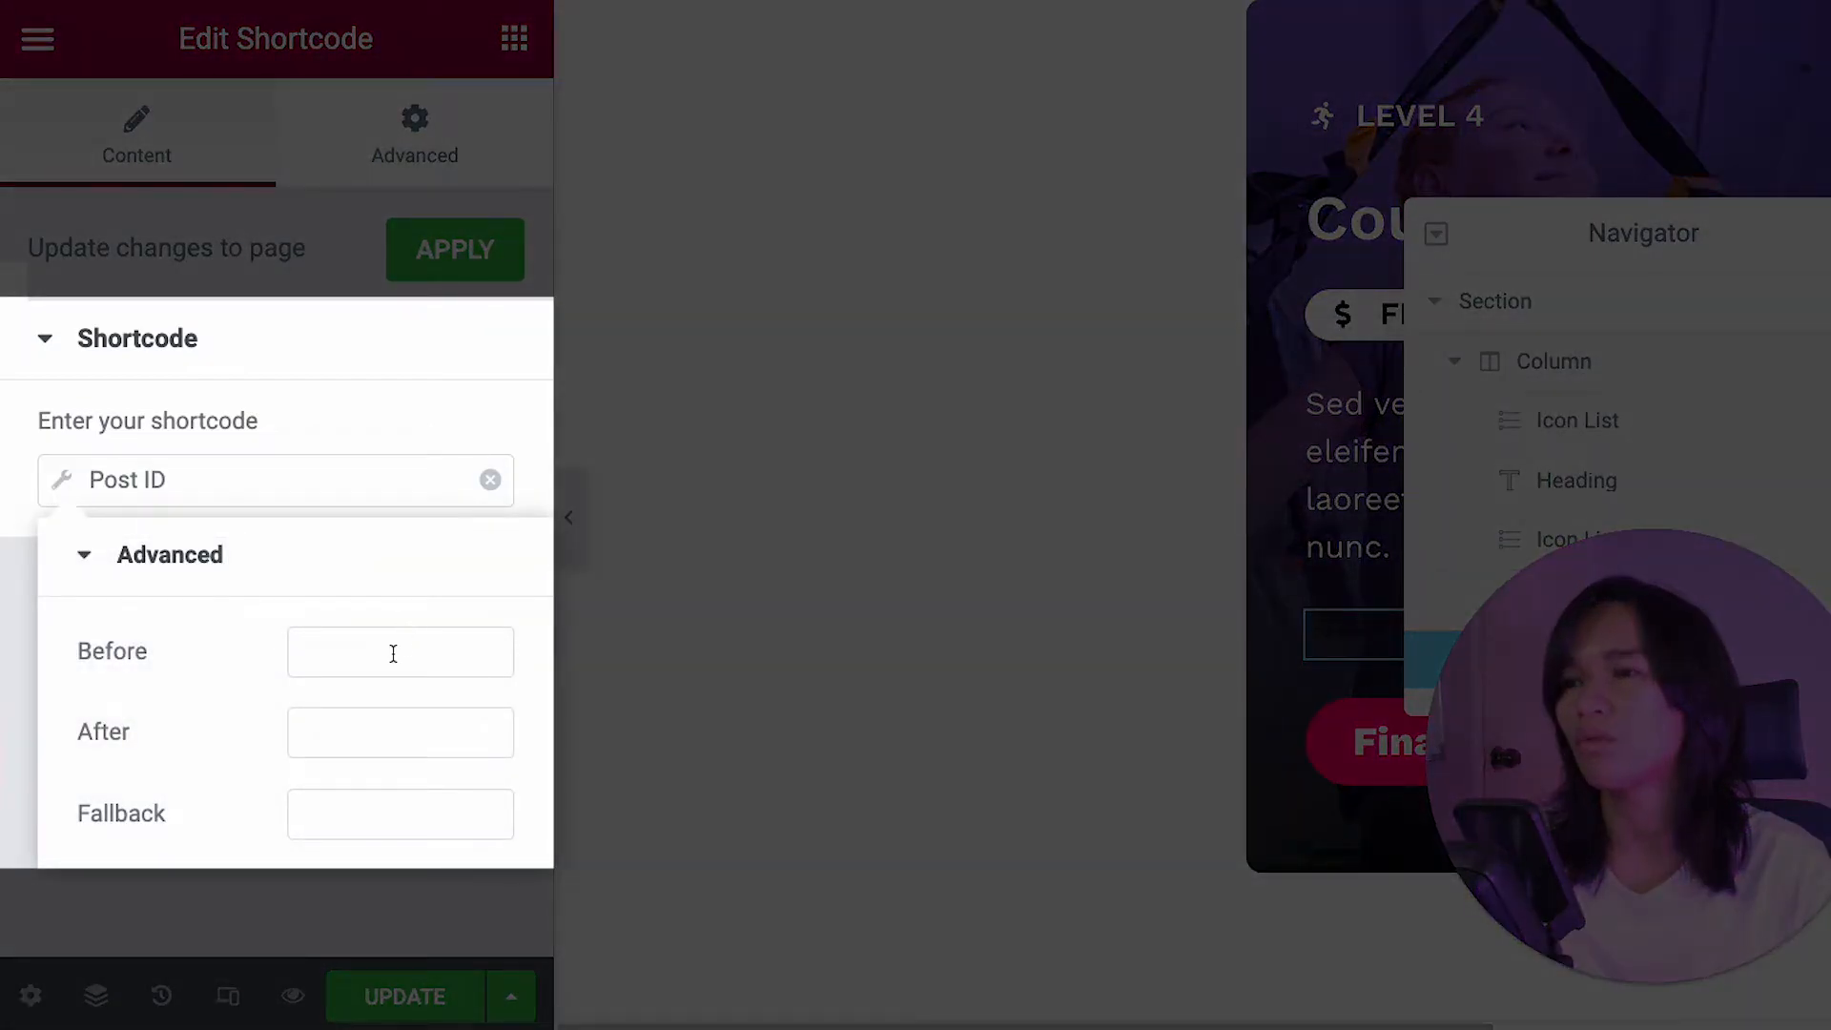
left_click(392, 654)
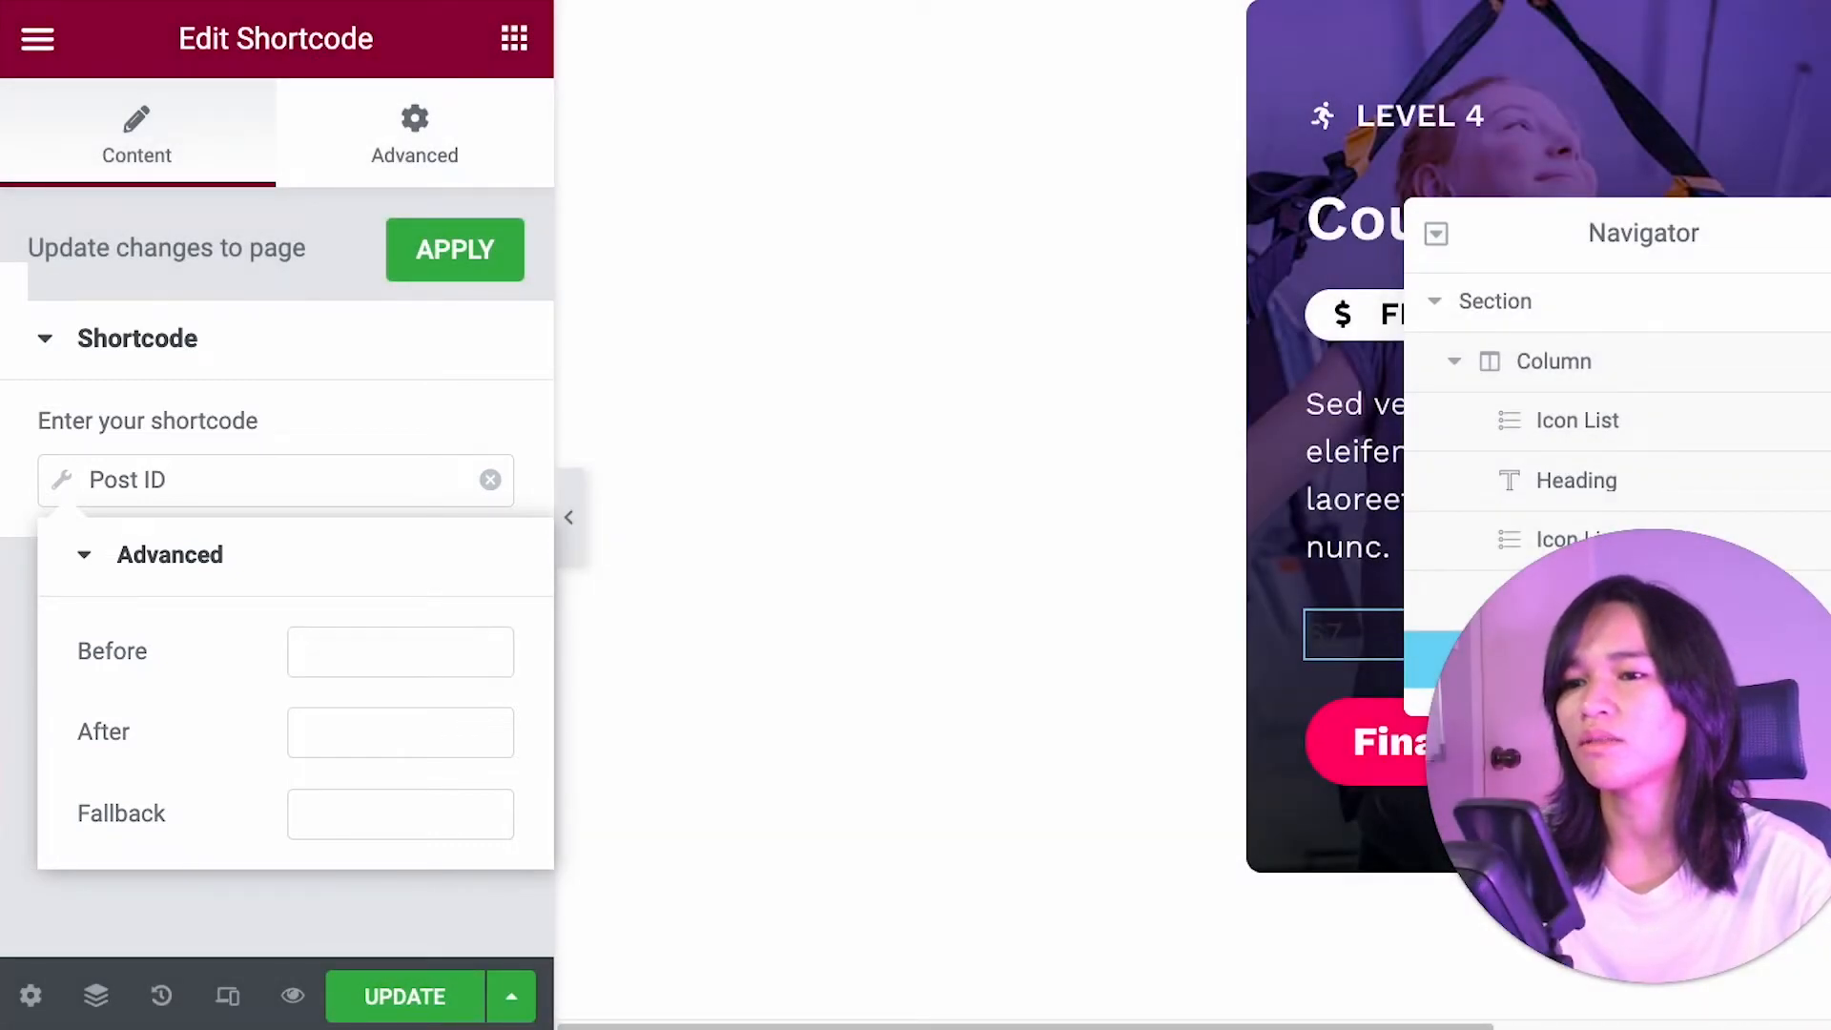
key("super+Tab")
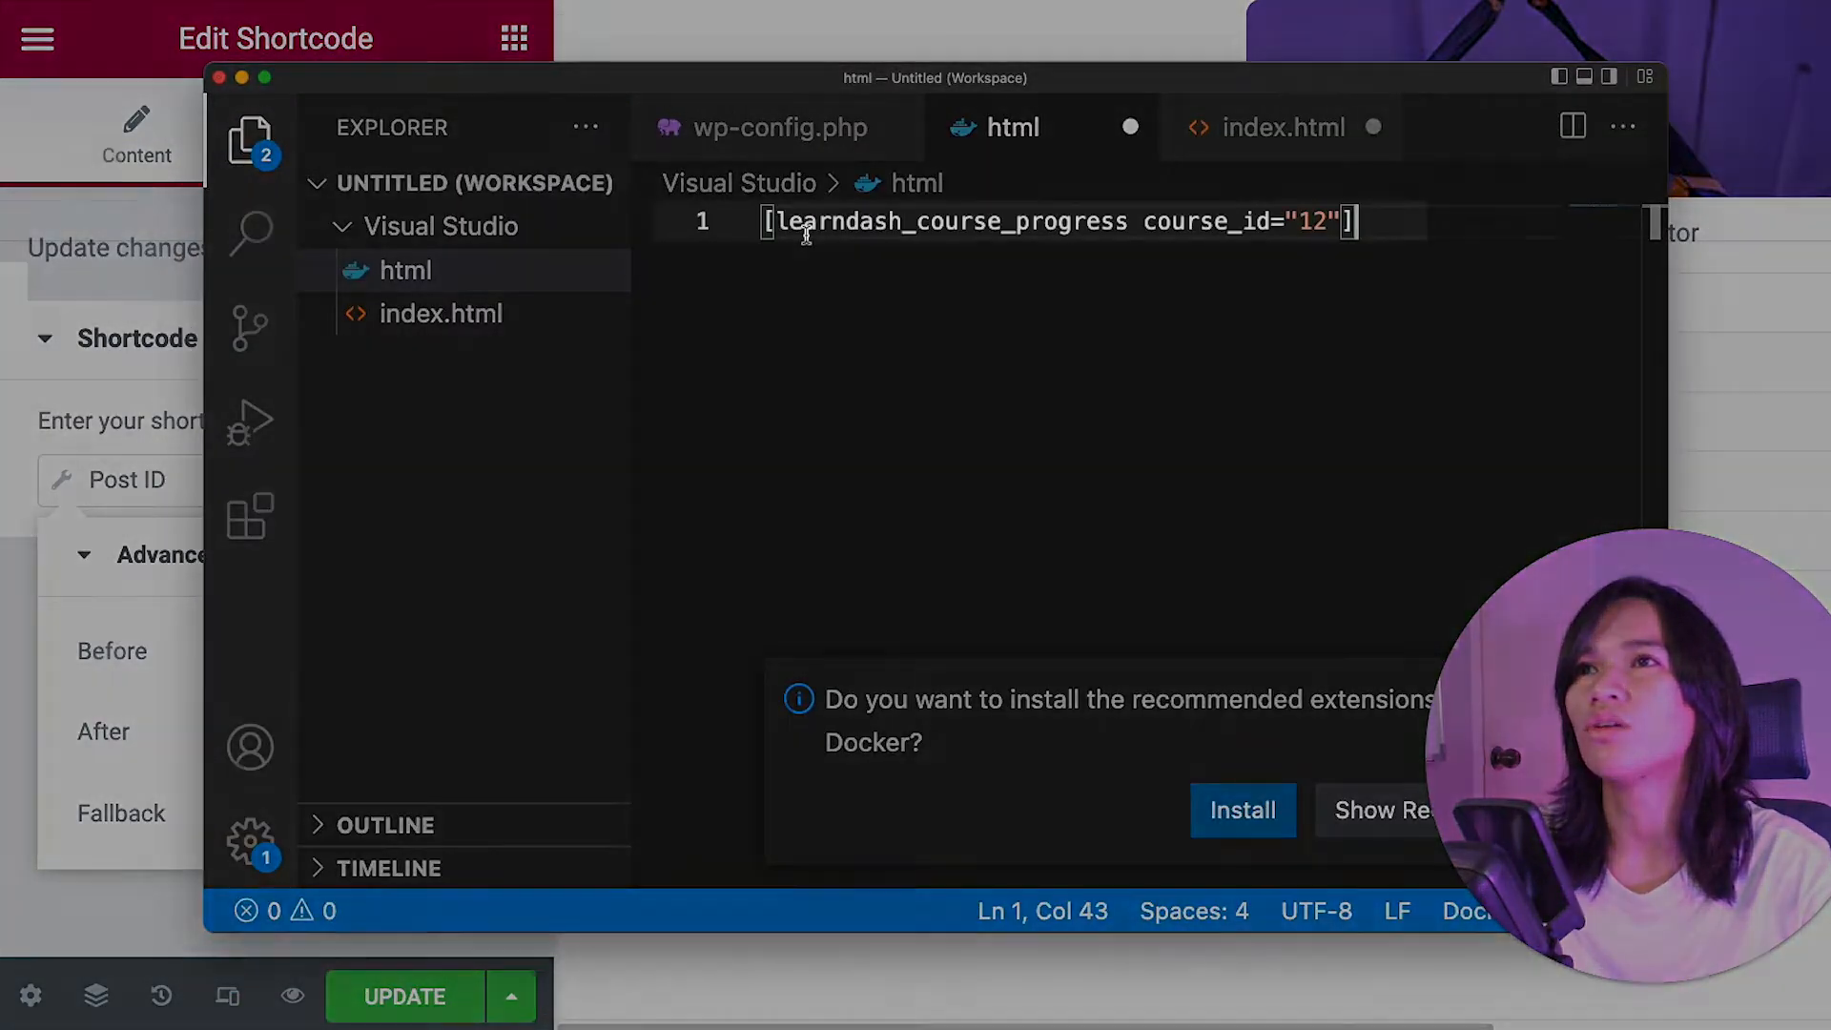
left_click(806, 229)
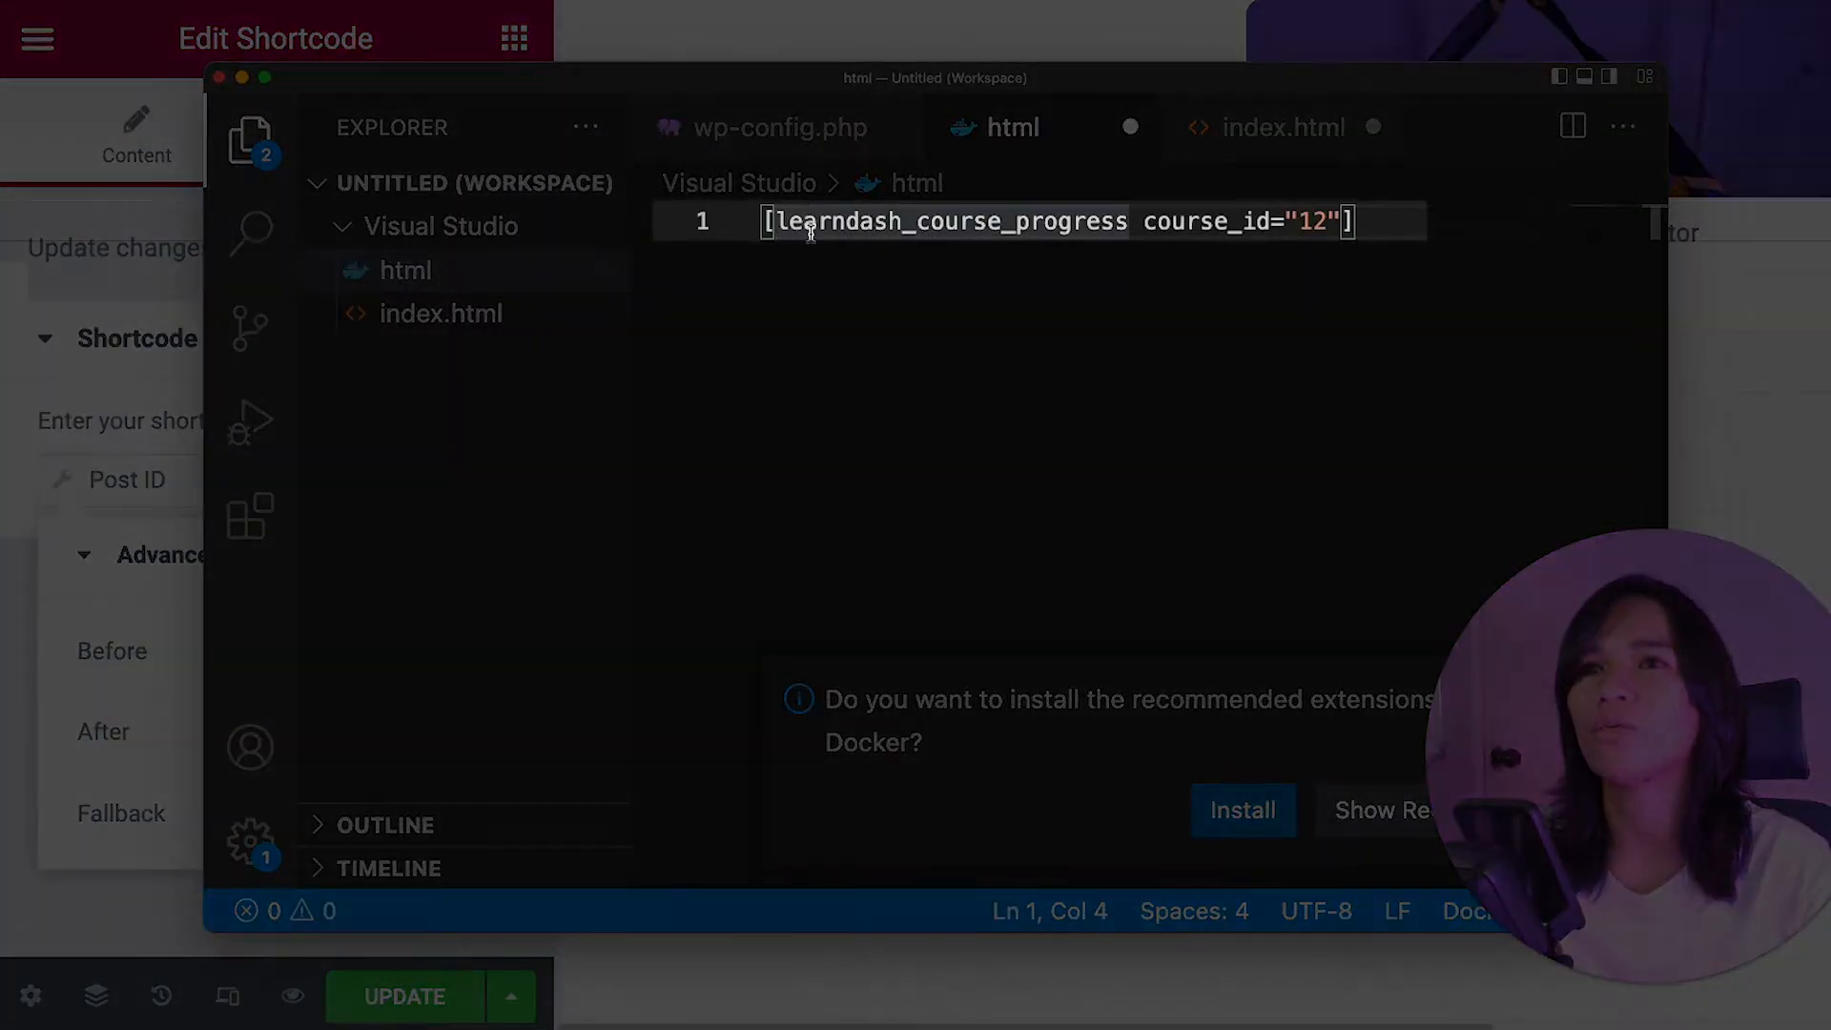
left_click_drag(775, 229, 1144, 236)
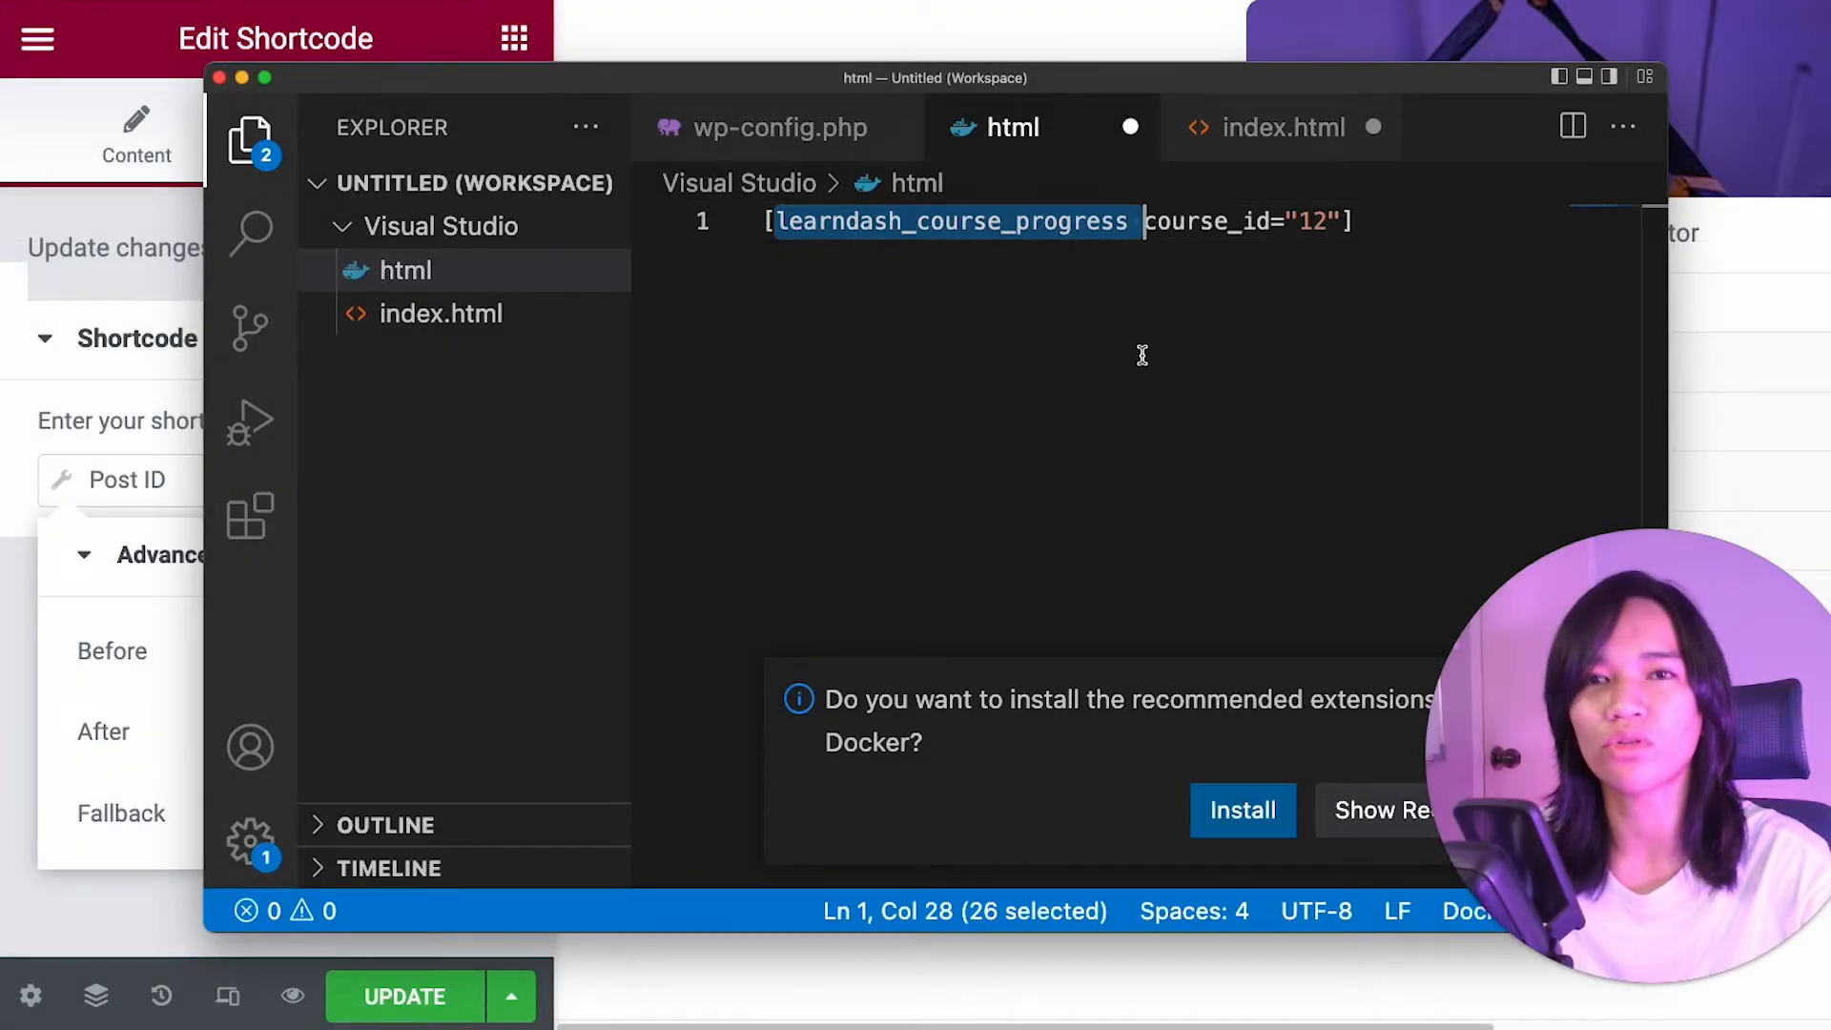
left_click_drag(1299, 219, 1320, 219)
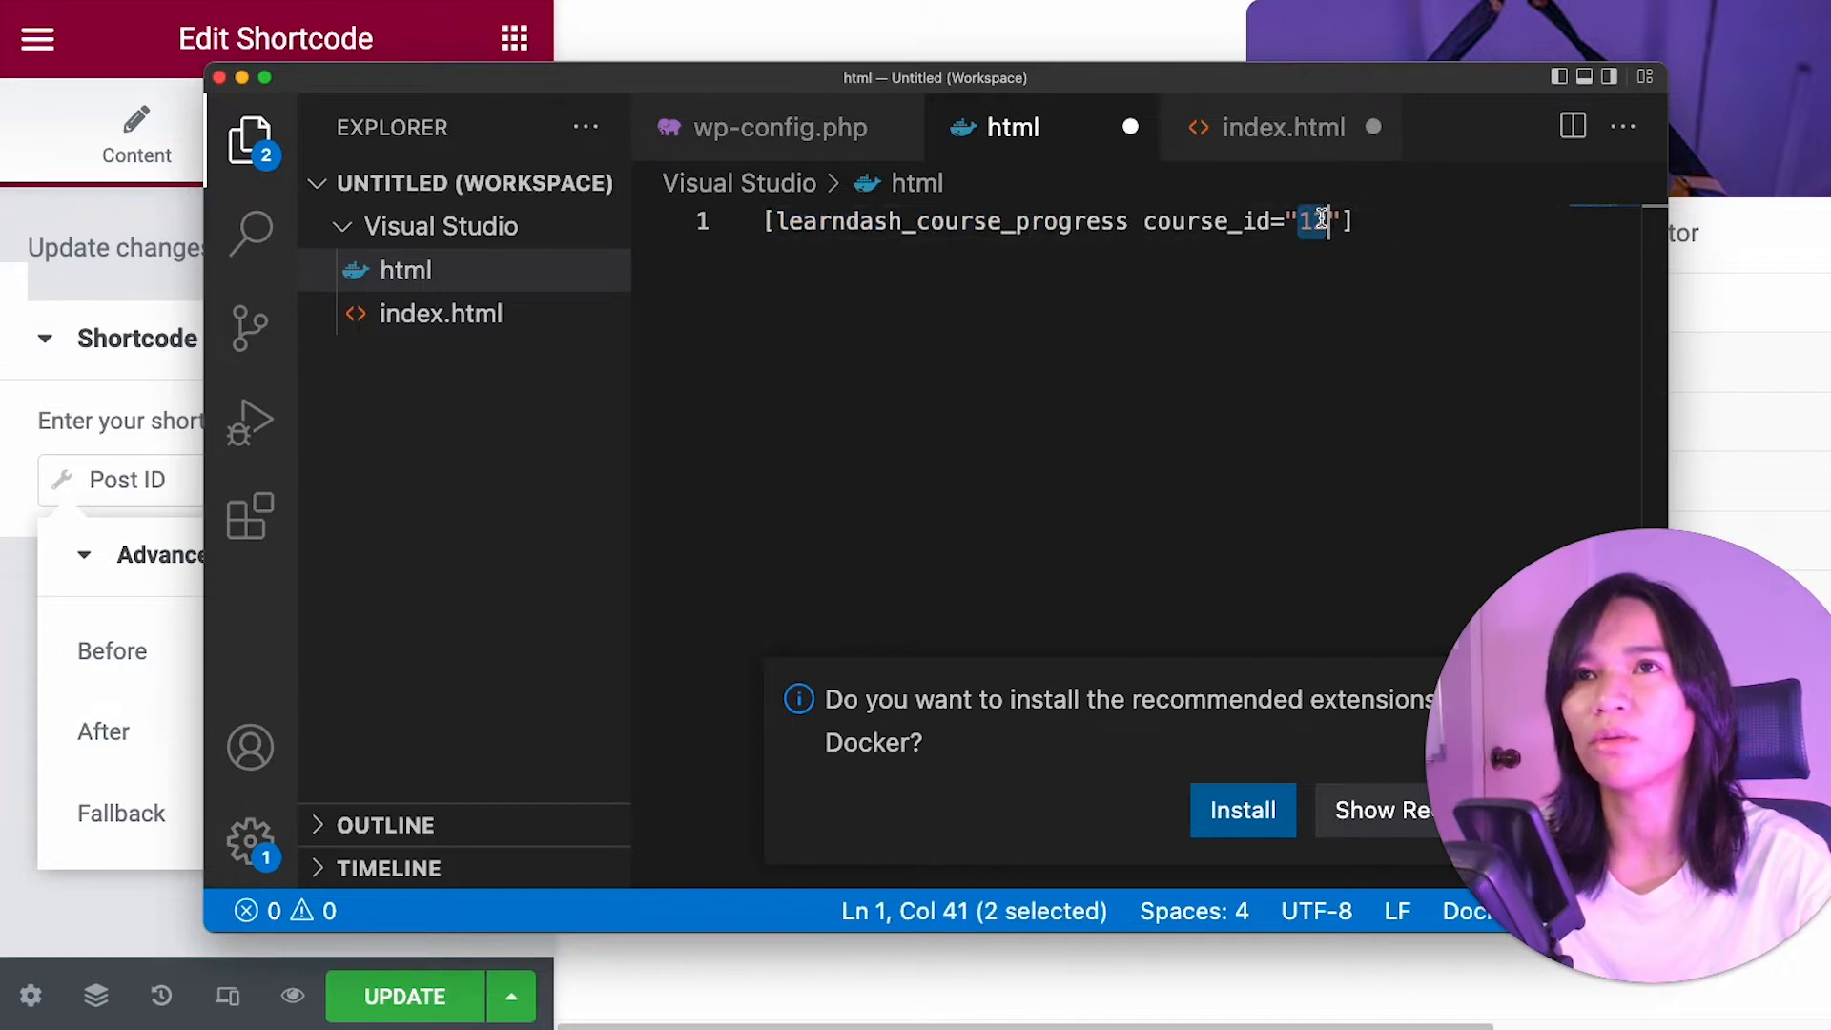
left_click(1212, 276)
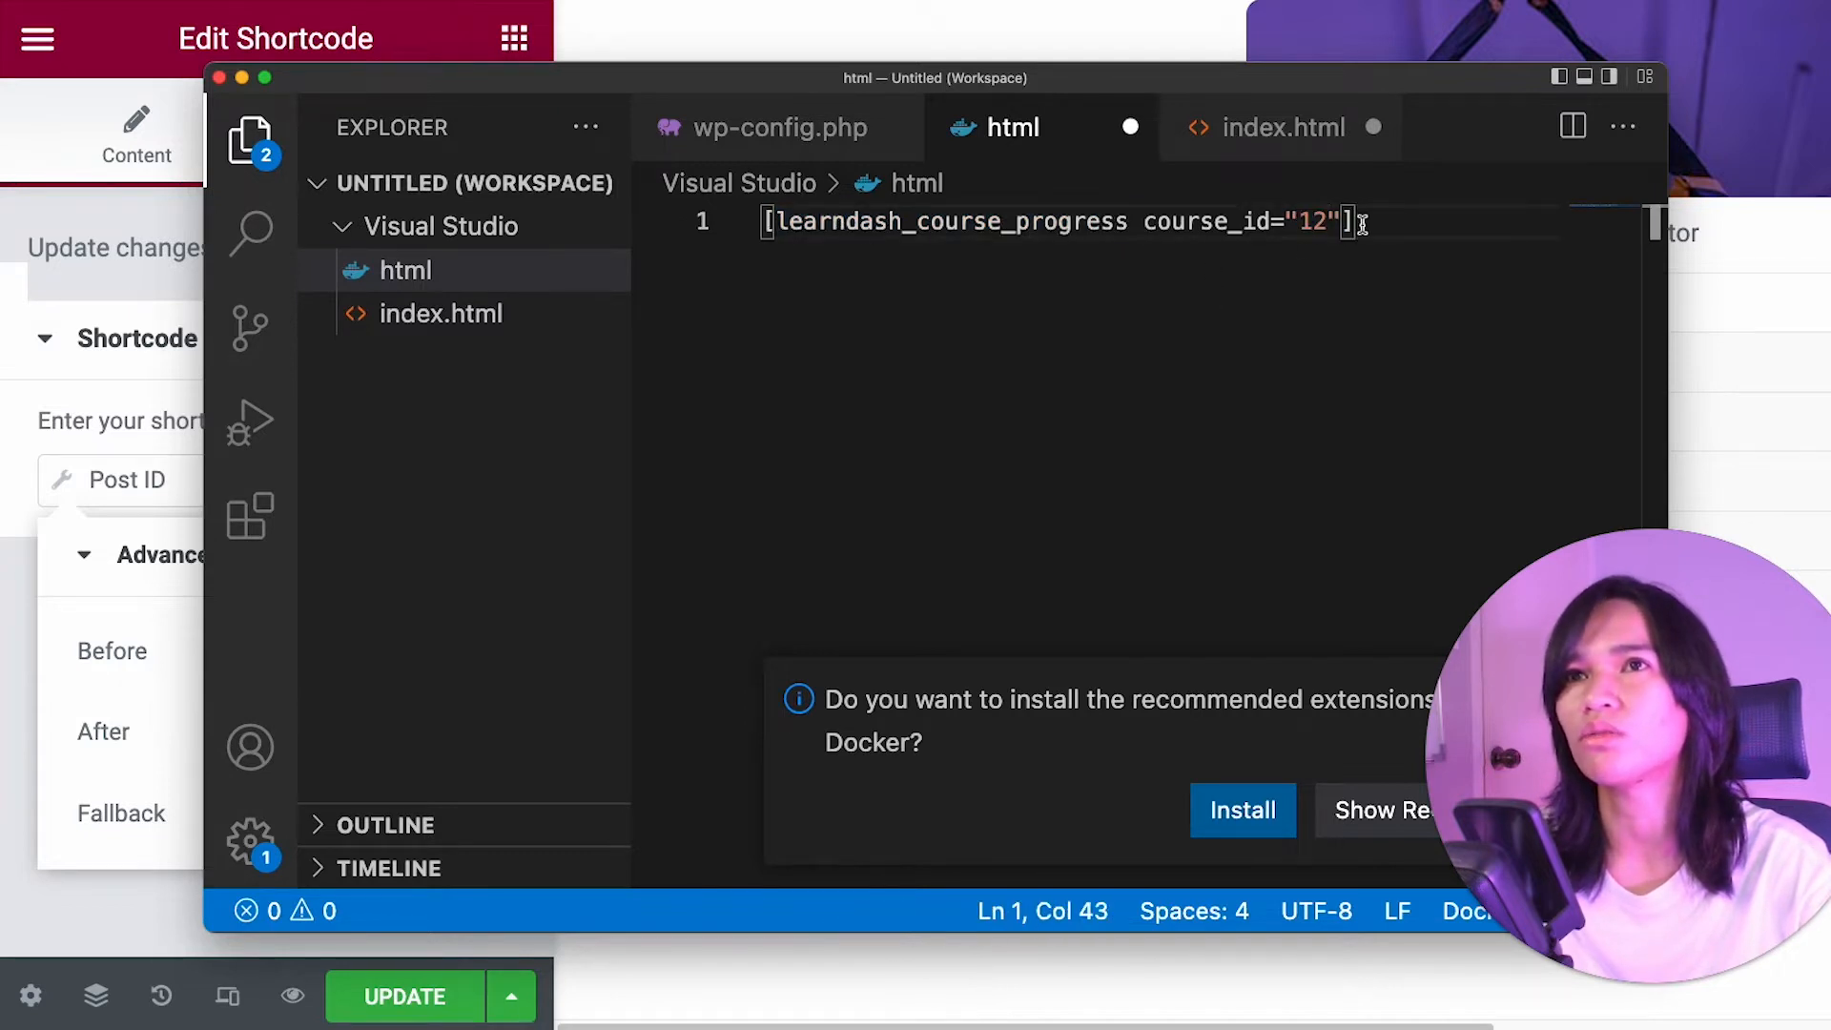
left_click_drag(1305, 220, 726, 218)
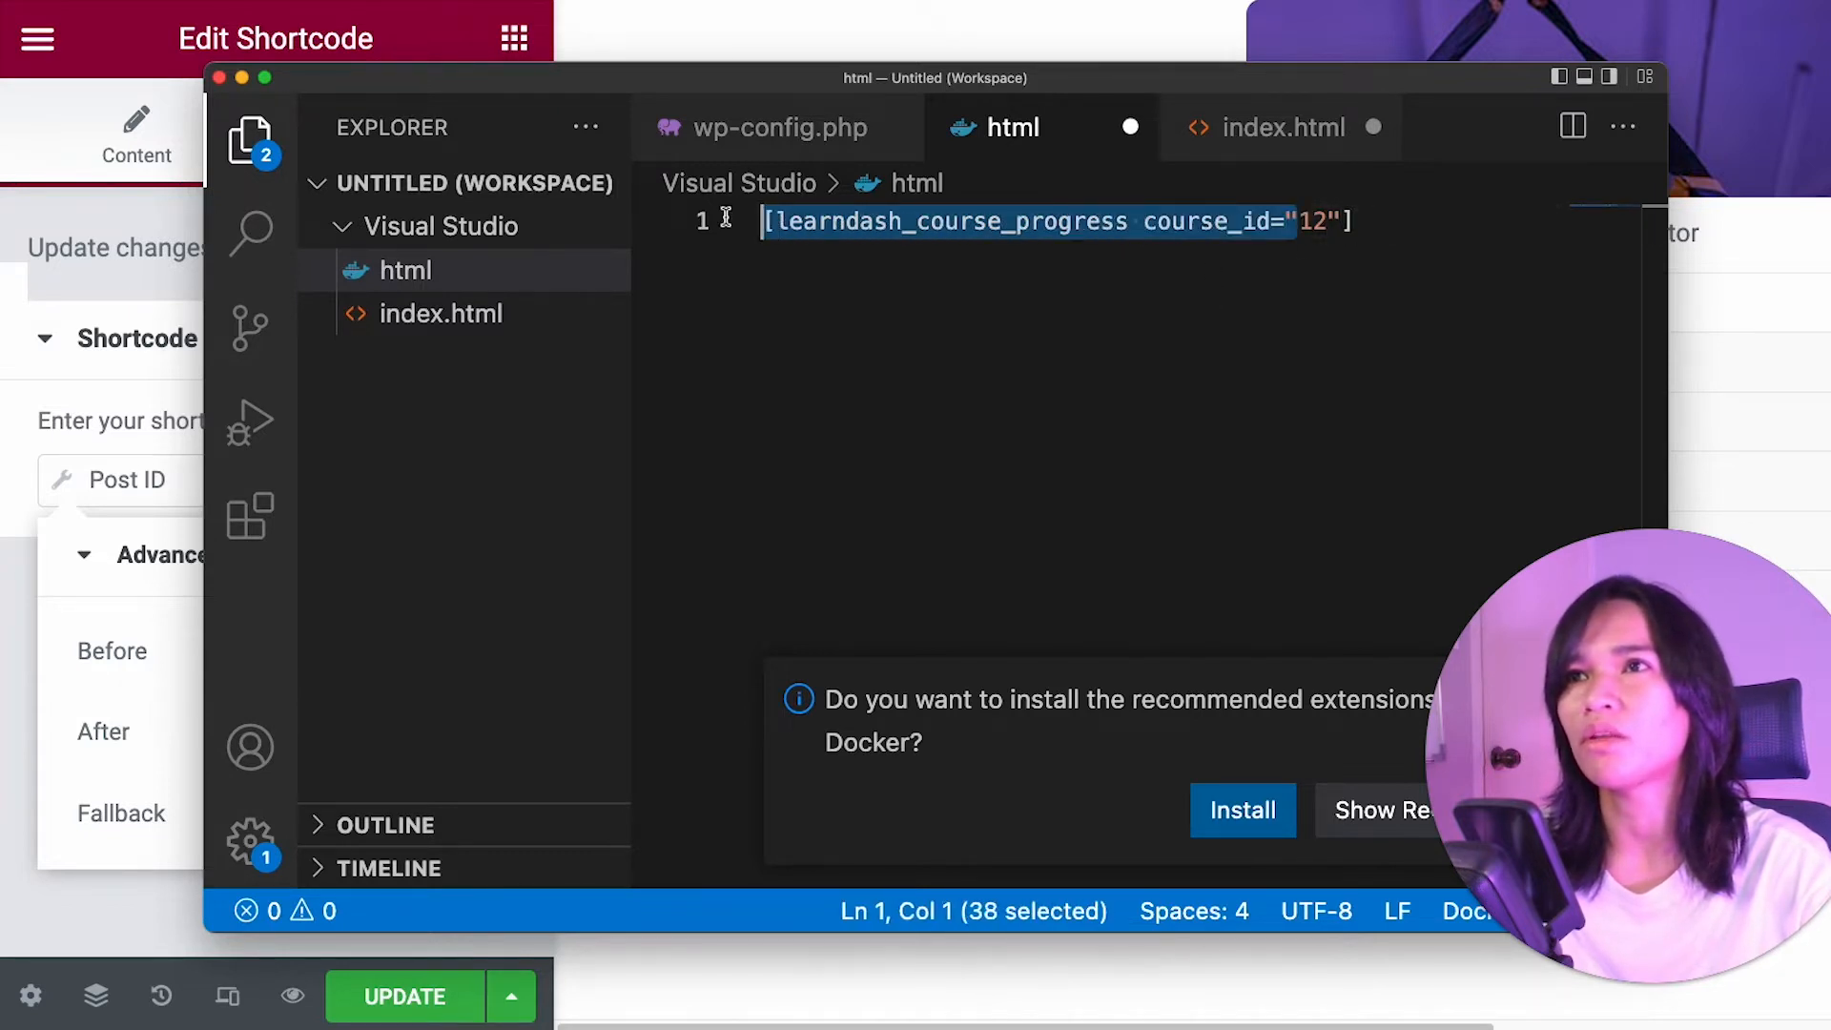
key("super+c")
key("super+Tab")
left_click(396, 655)
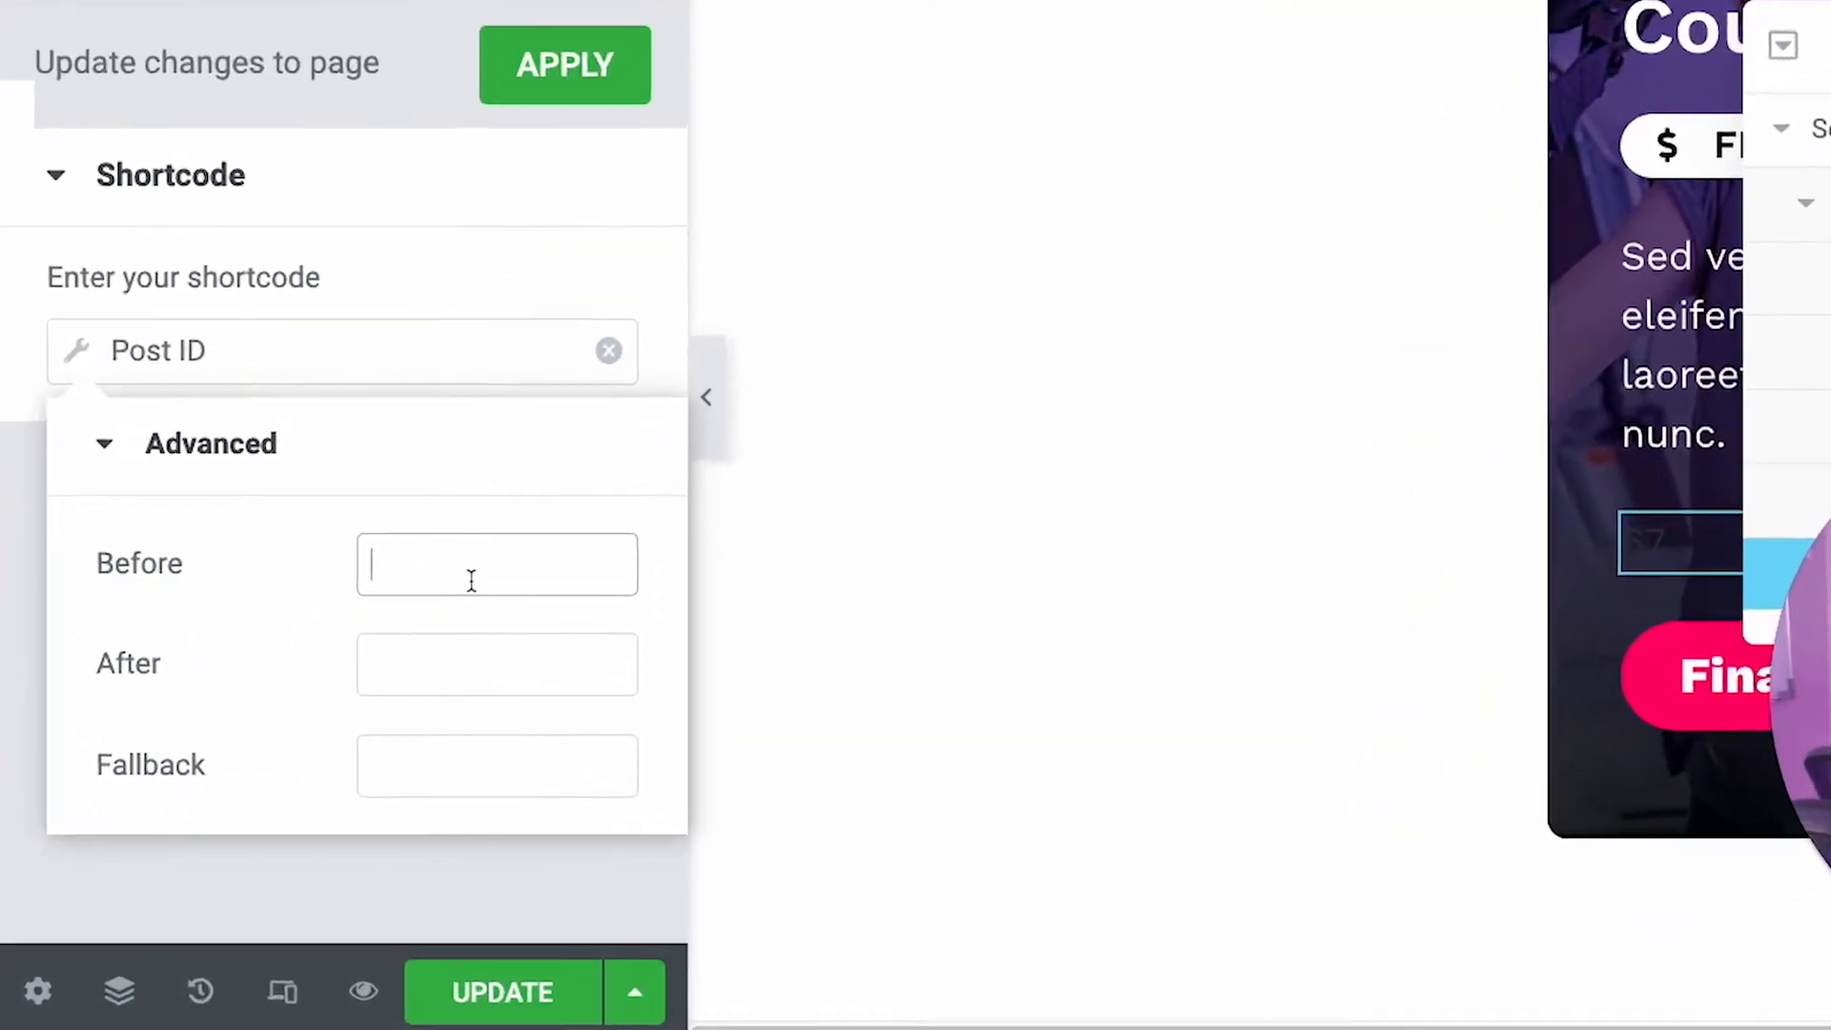
key("super+v")
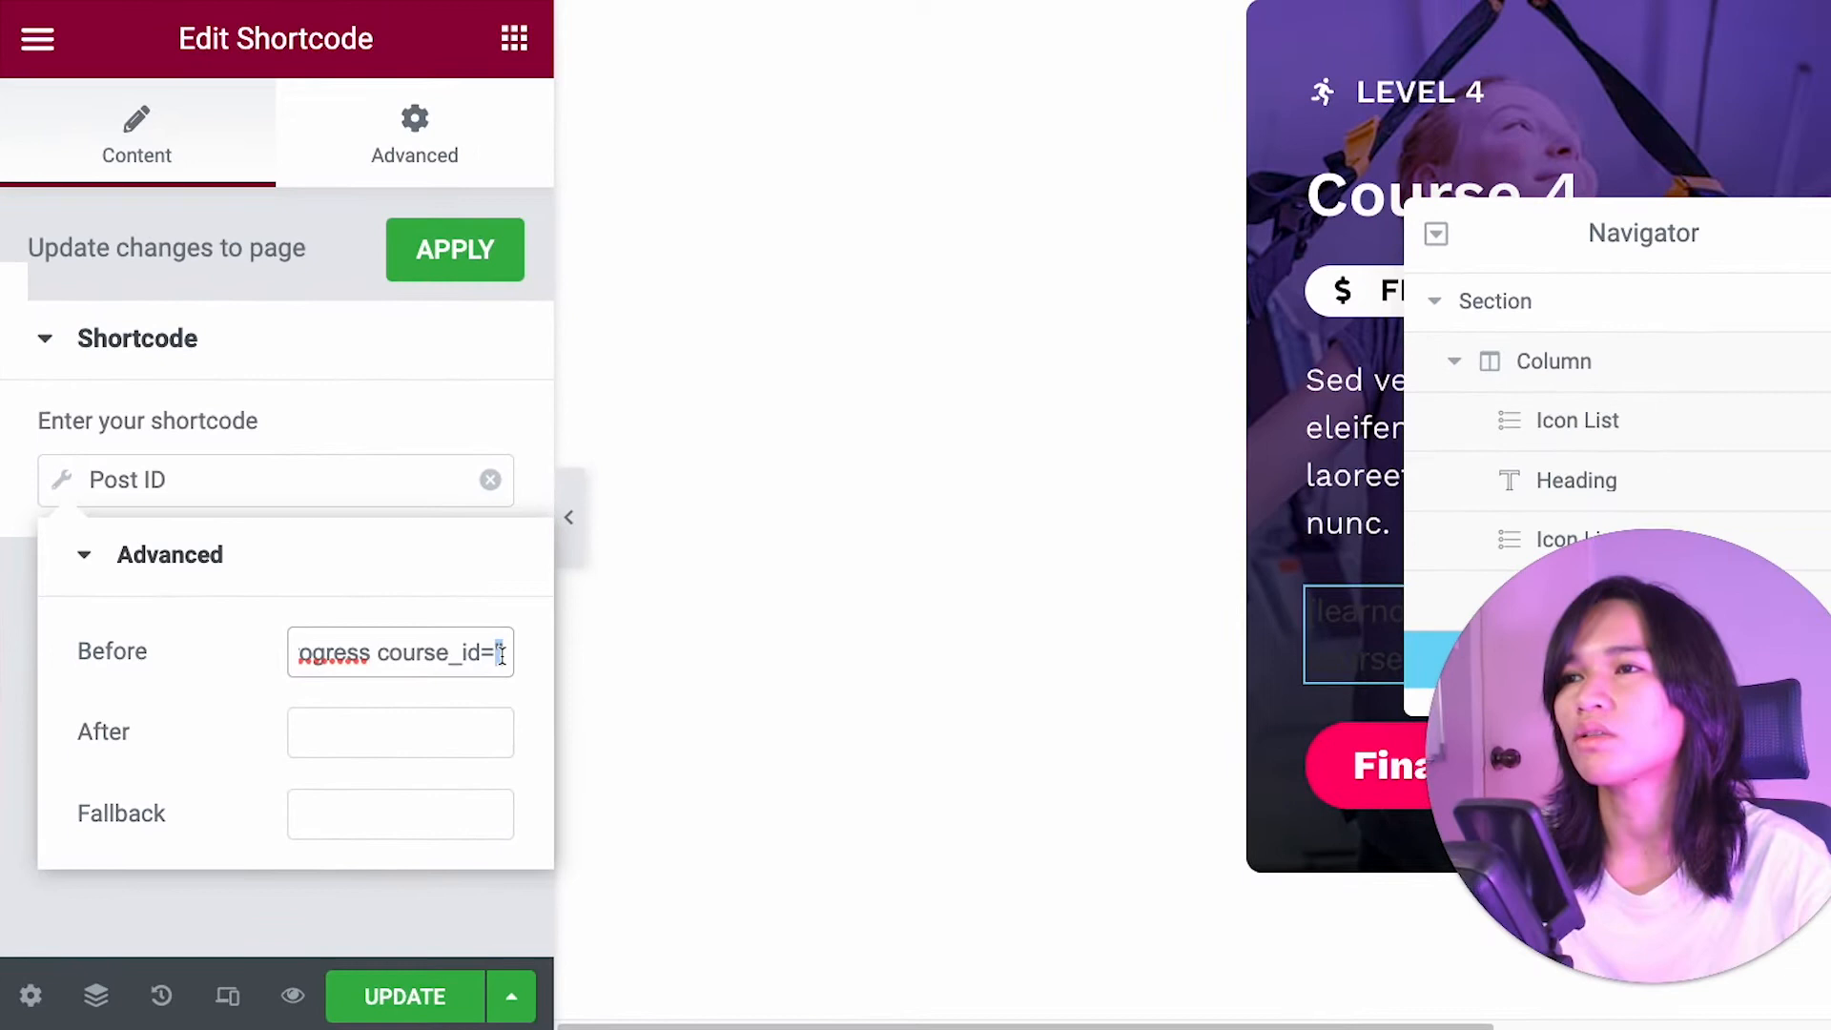
Step: Copy the closing "] from the html file in Visual Studio Code into the Post ID tag's After setting
key("super+Tab")
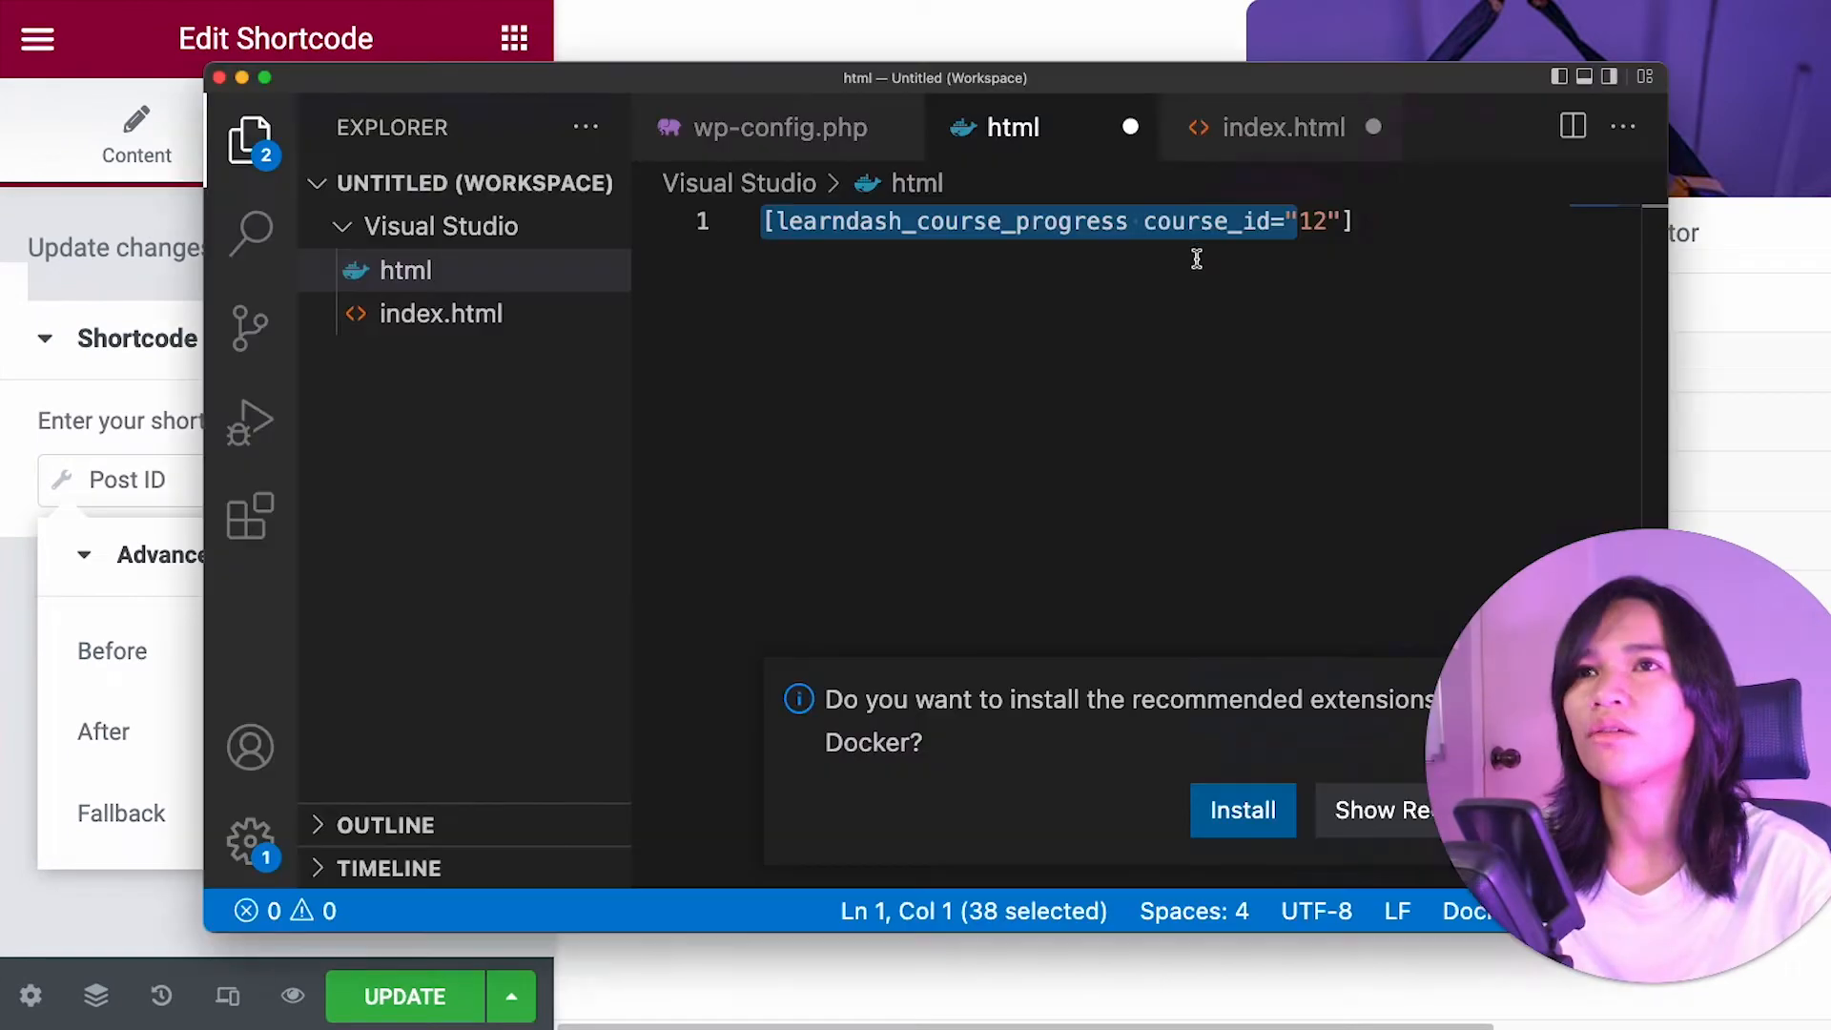
left_click_drag(1305, 218, 703, 254)
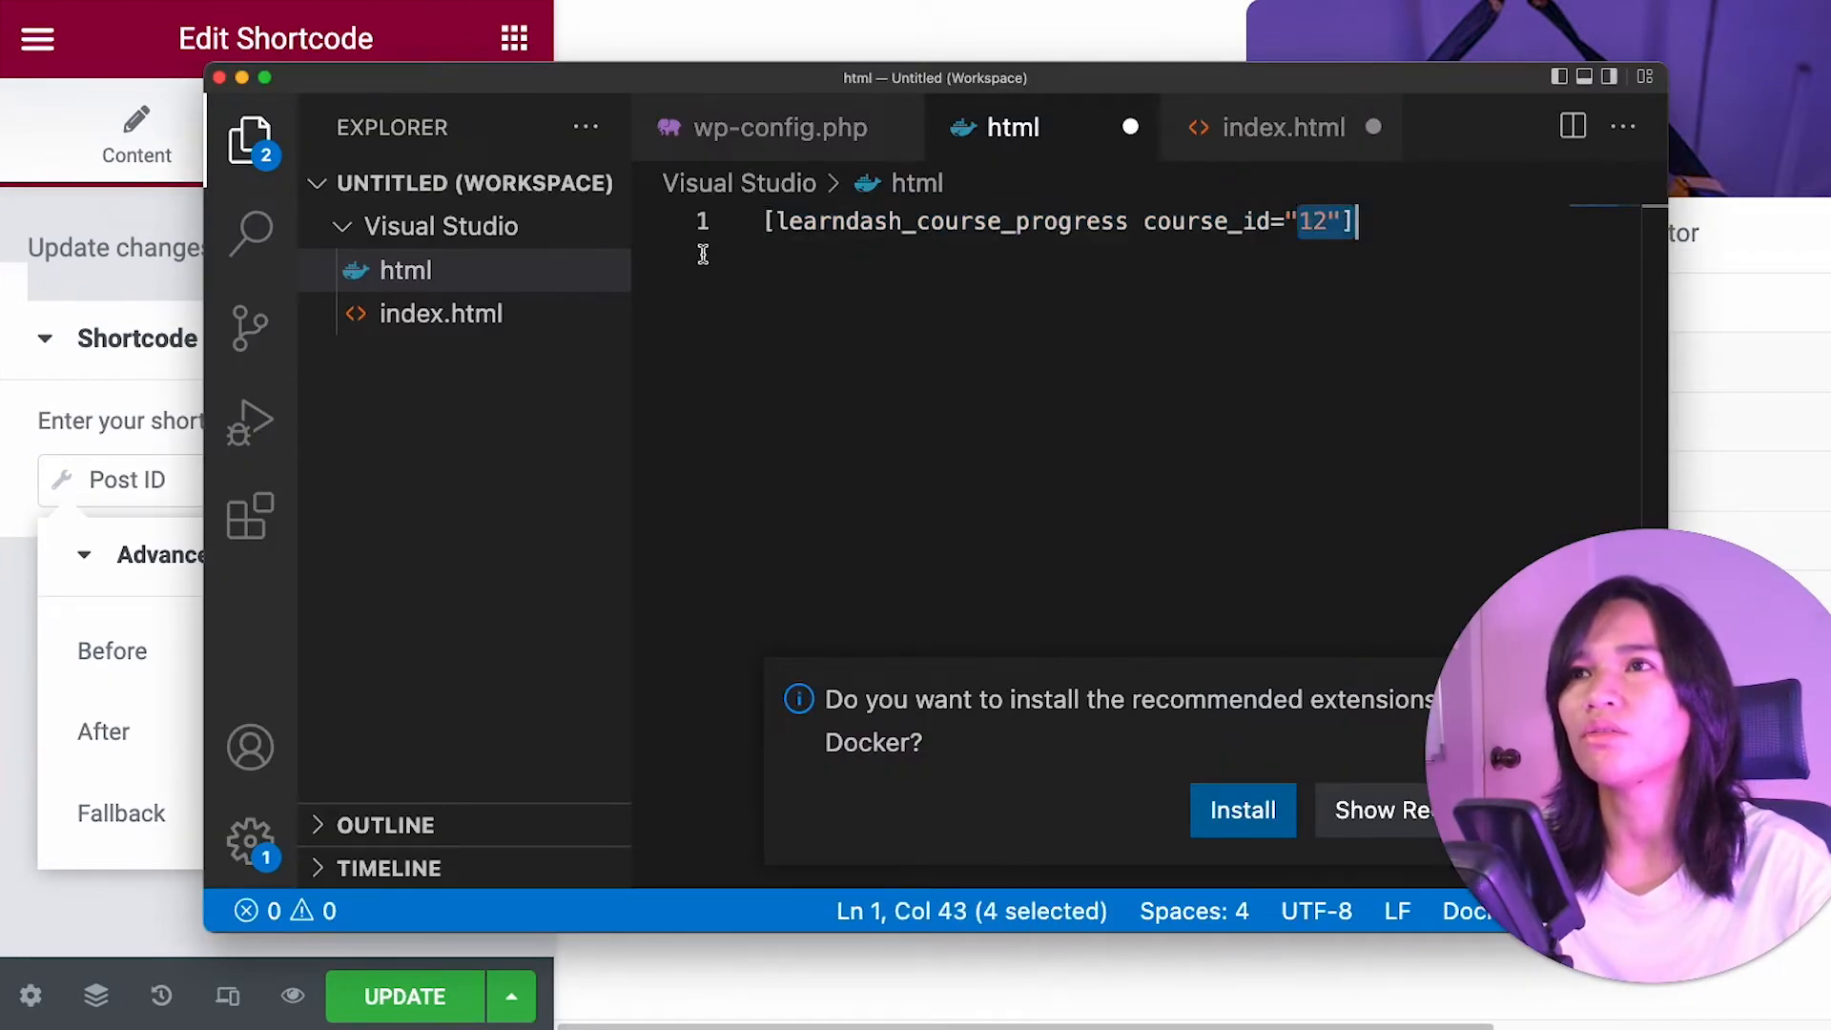
left_click(1335, 286)
left_click_drag(1362, 220, 1333, 221)
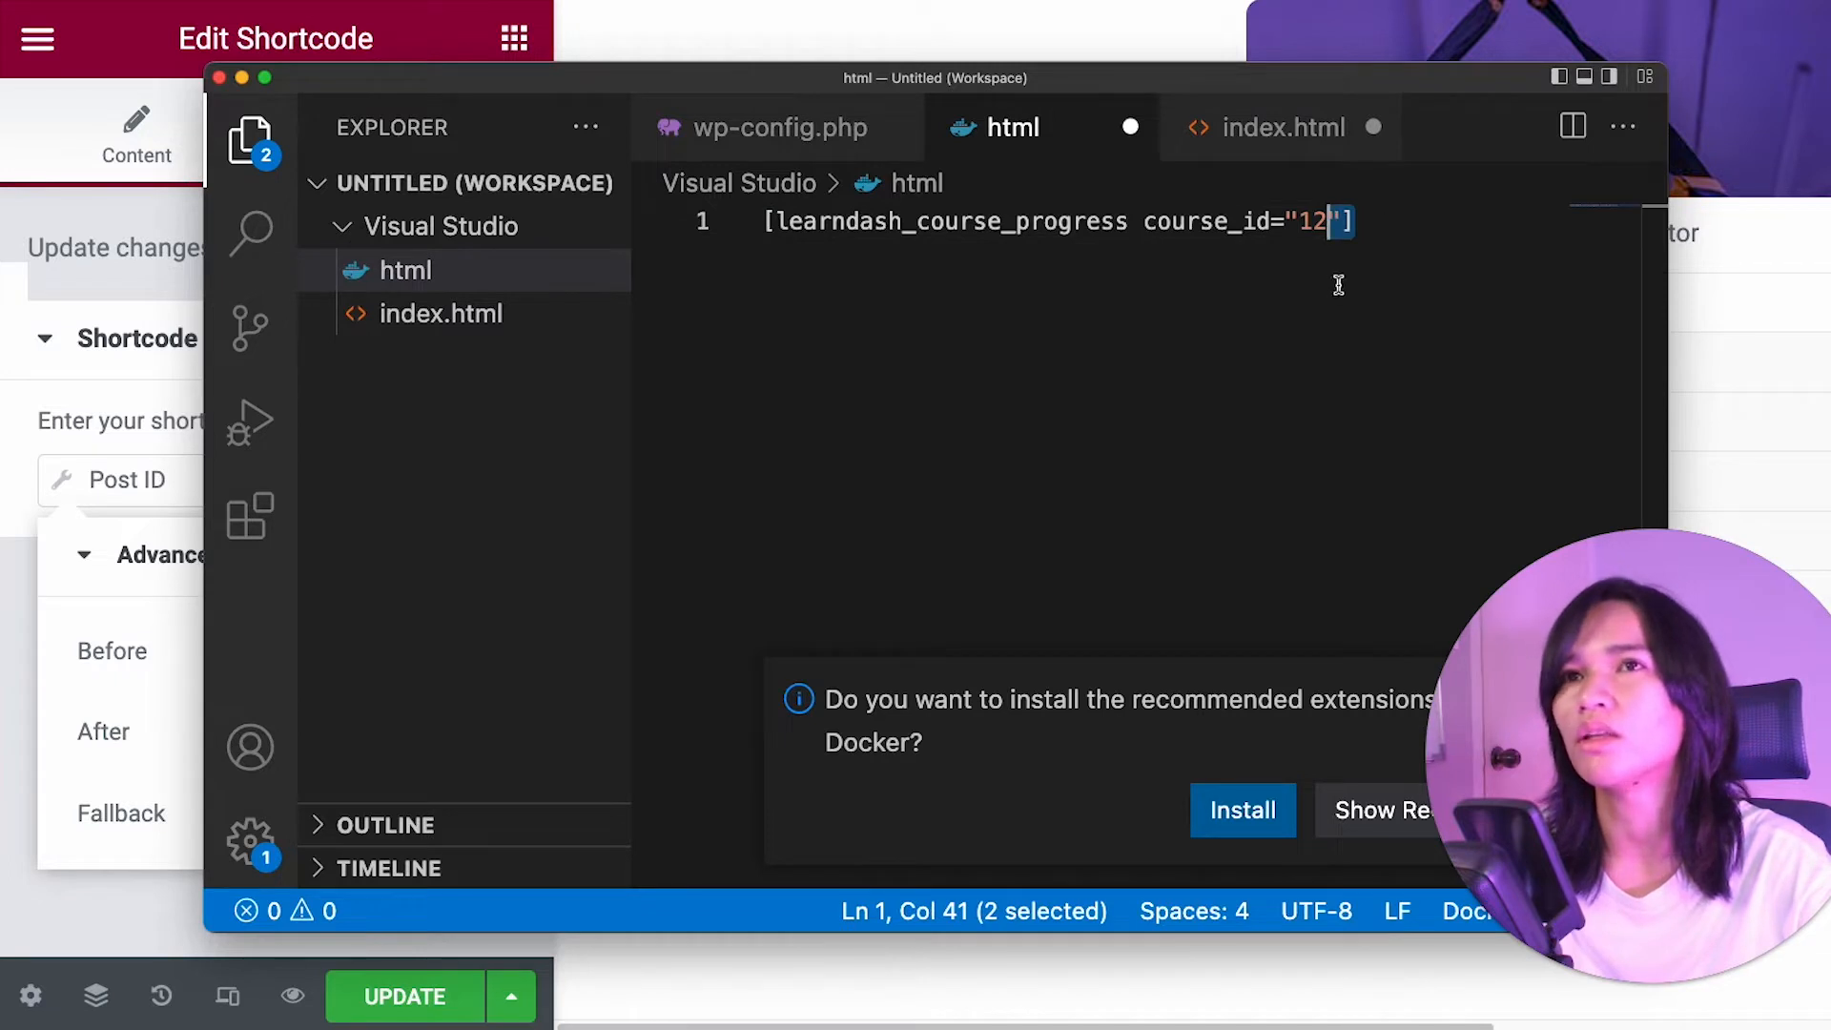
key("super+Tab")
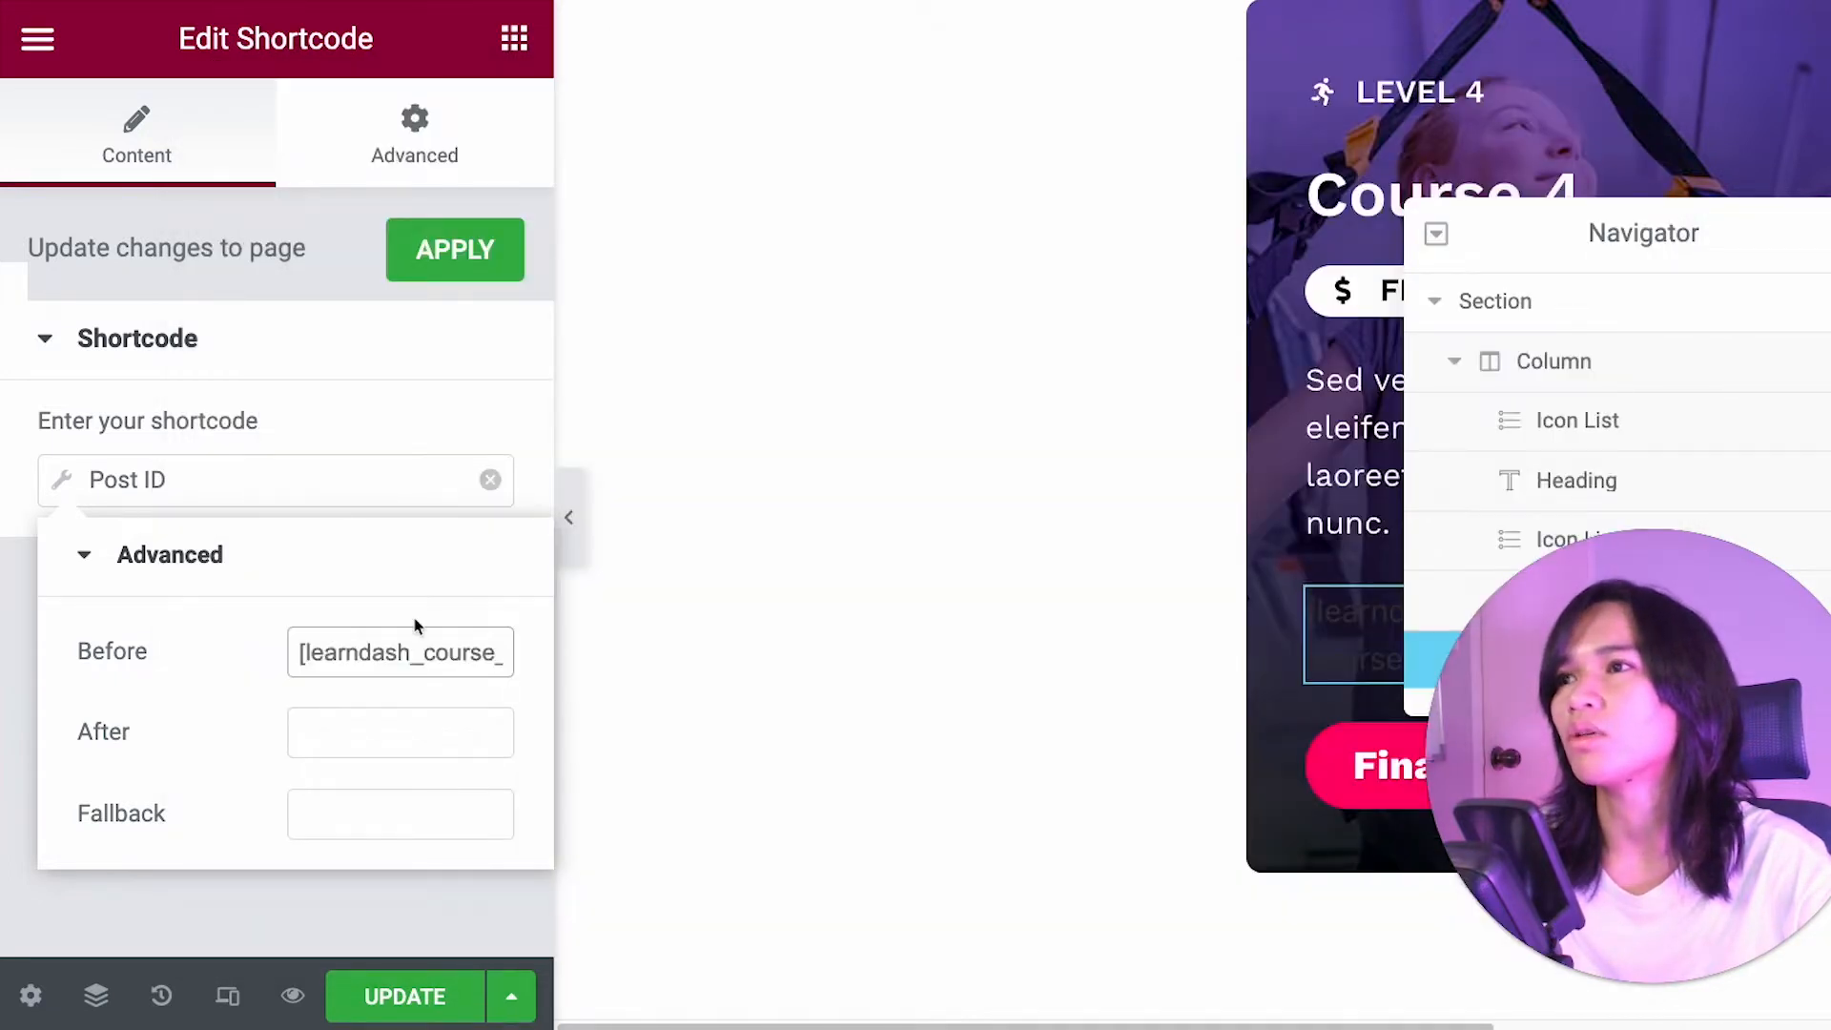
left_click(370, 740)
key("super+v")
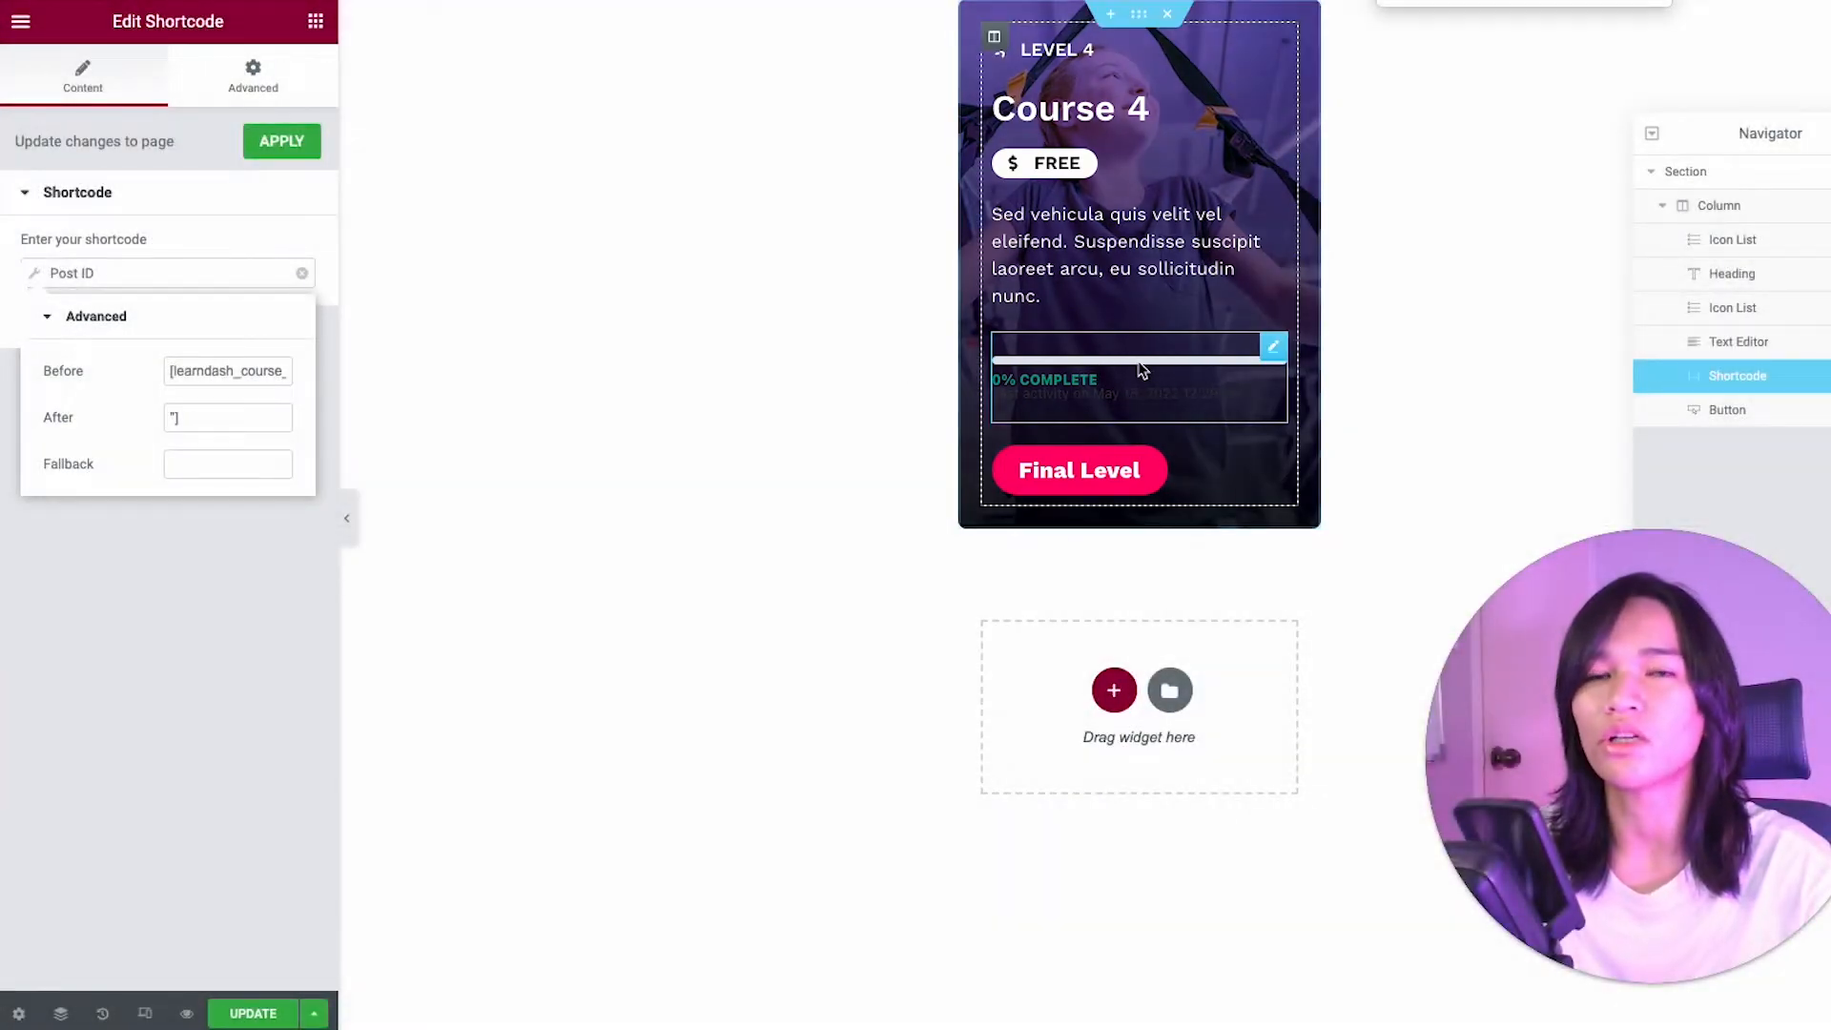
Step: Apply and save the template's shortcode changes, and go to the Courses page in the member's window
left_click(232, 642)
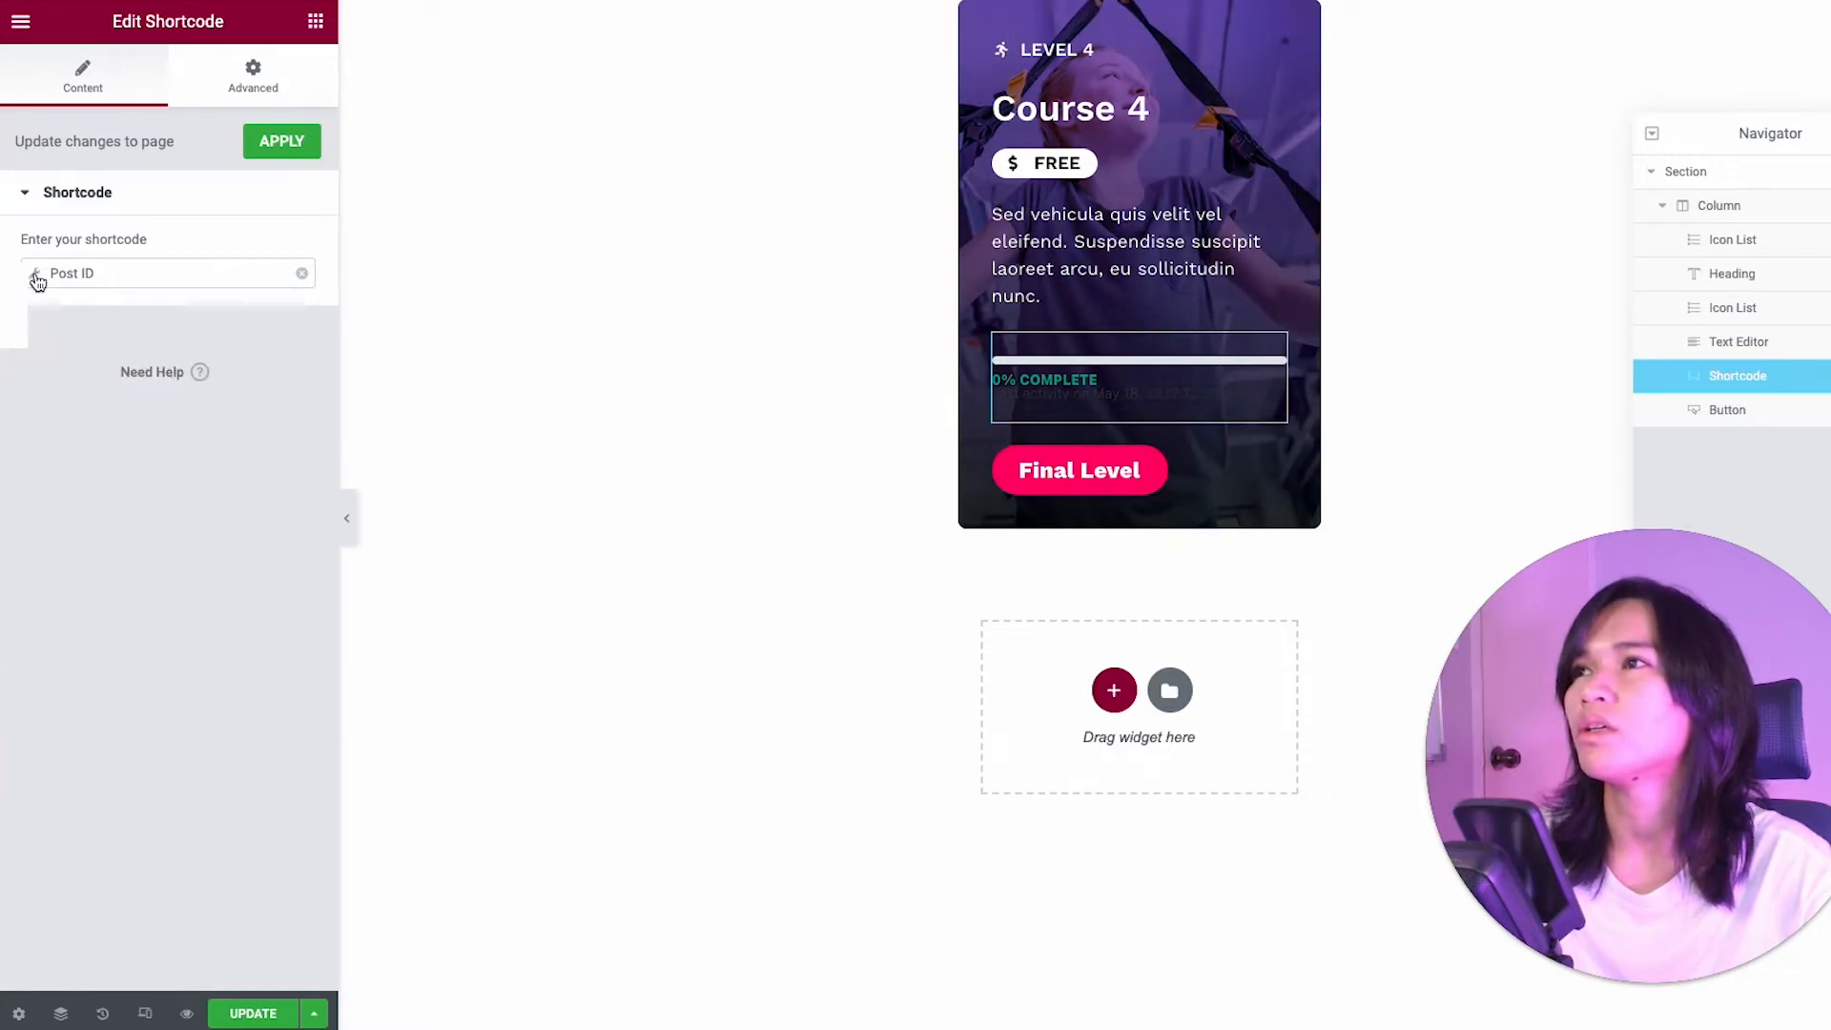
left_click(279, 153)
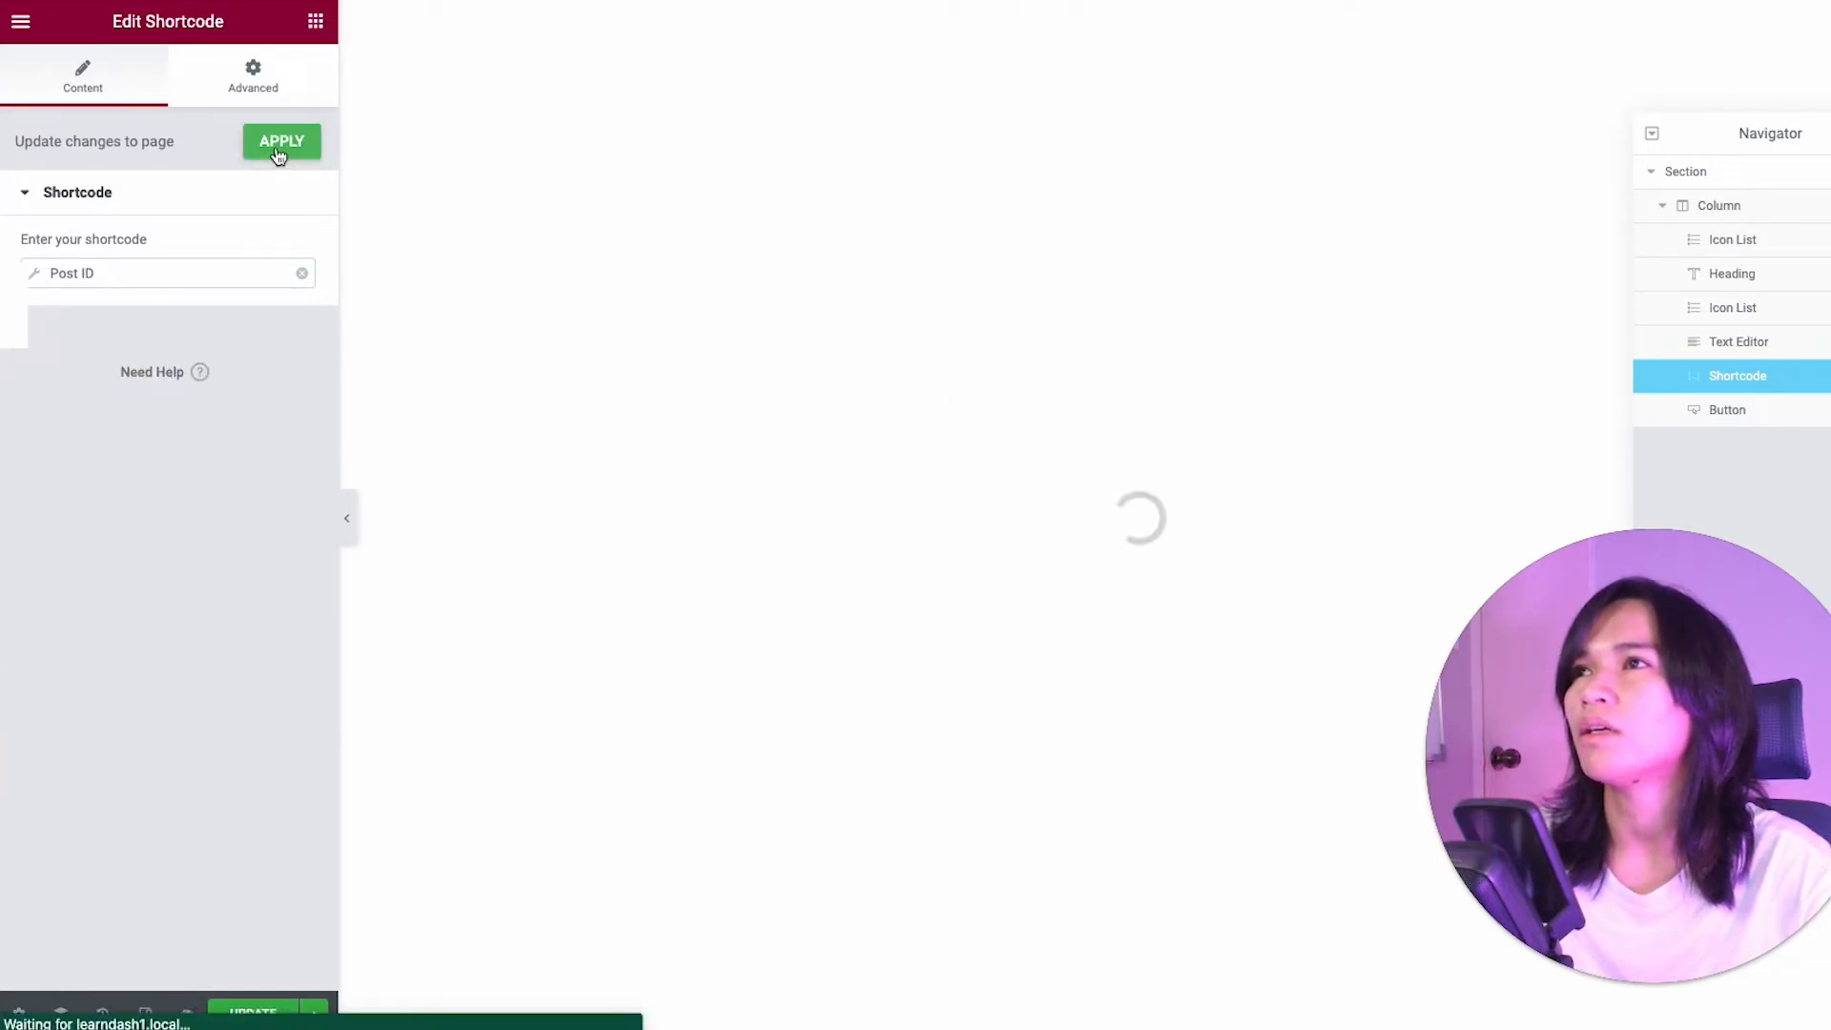
left_click(268, 1014)
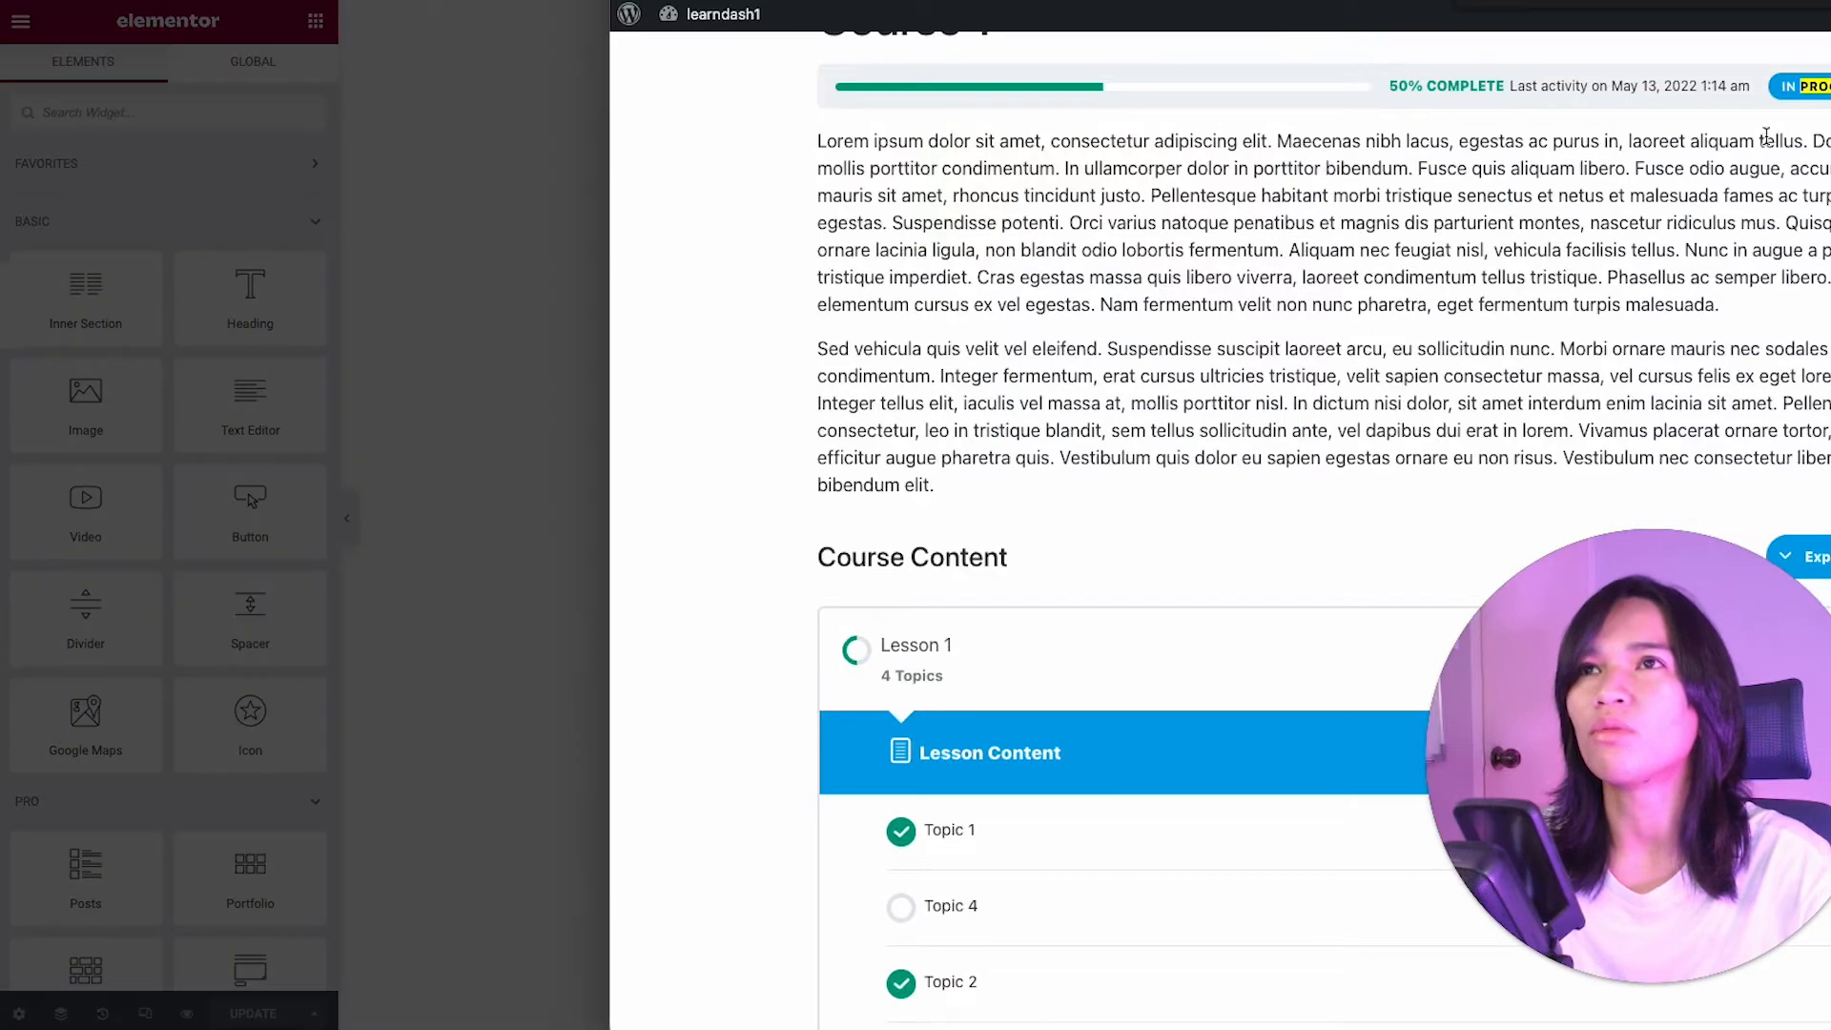
scroll(781, 160, "up", 2)
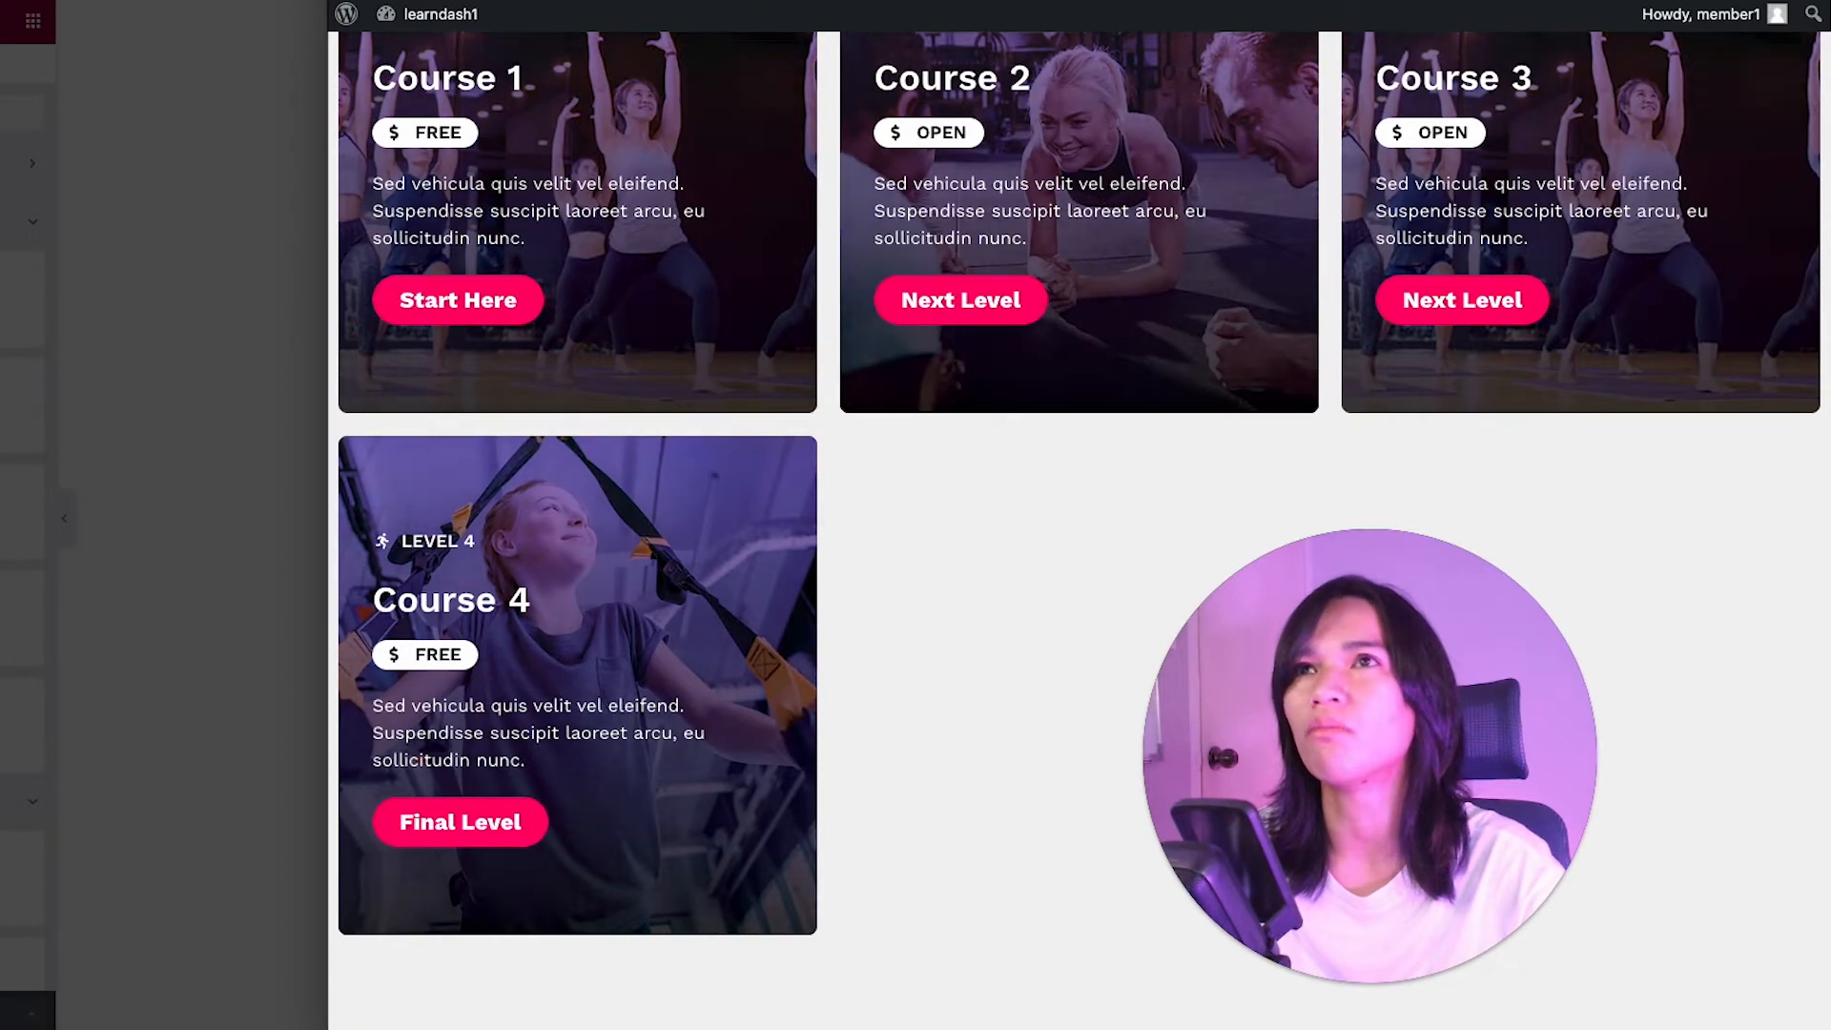
Step: Reload the member's Courses page and examine the progress bars on the four course cards
scroll(1078, 608, "up", 2)
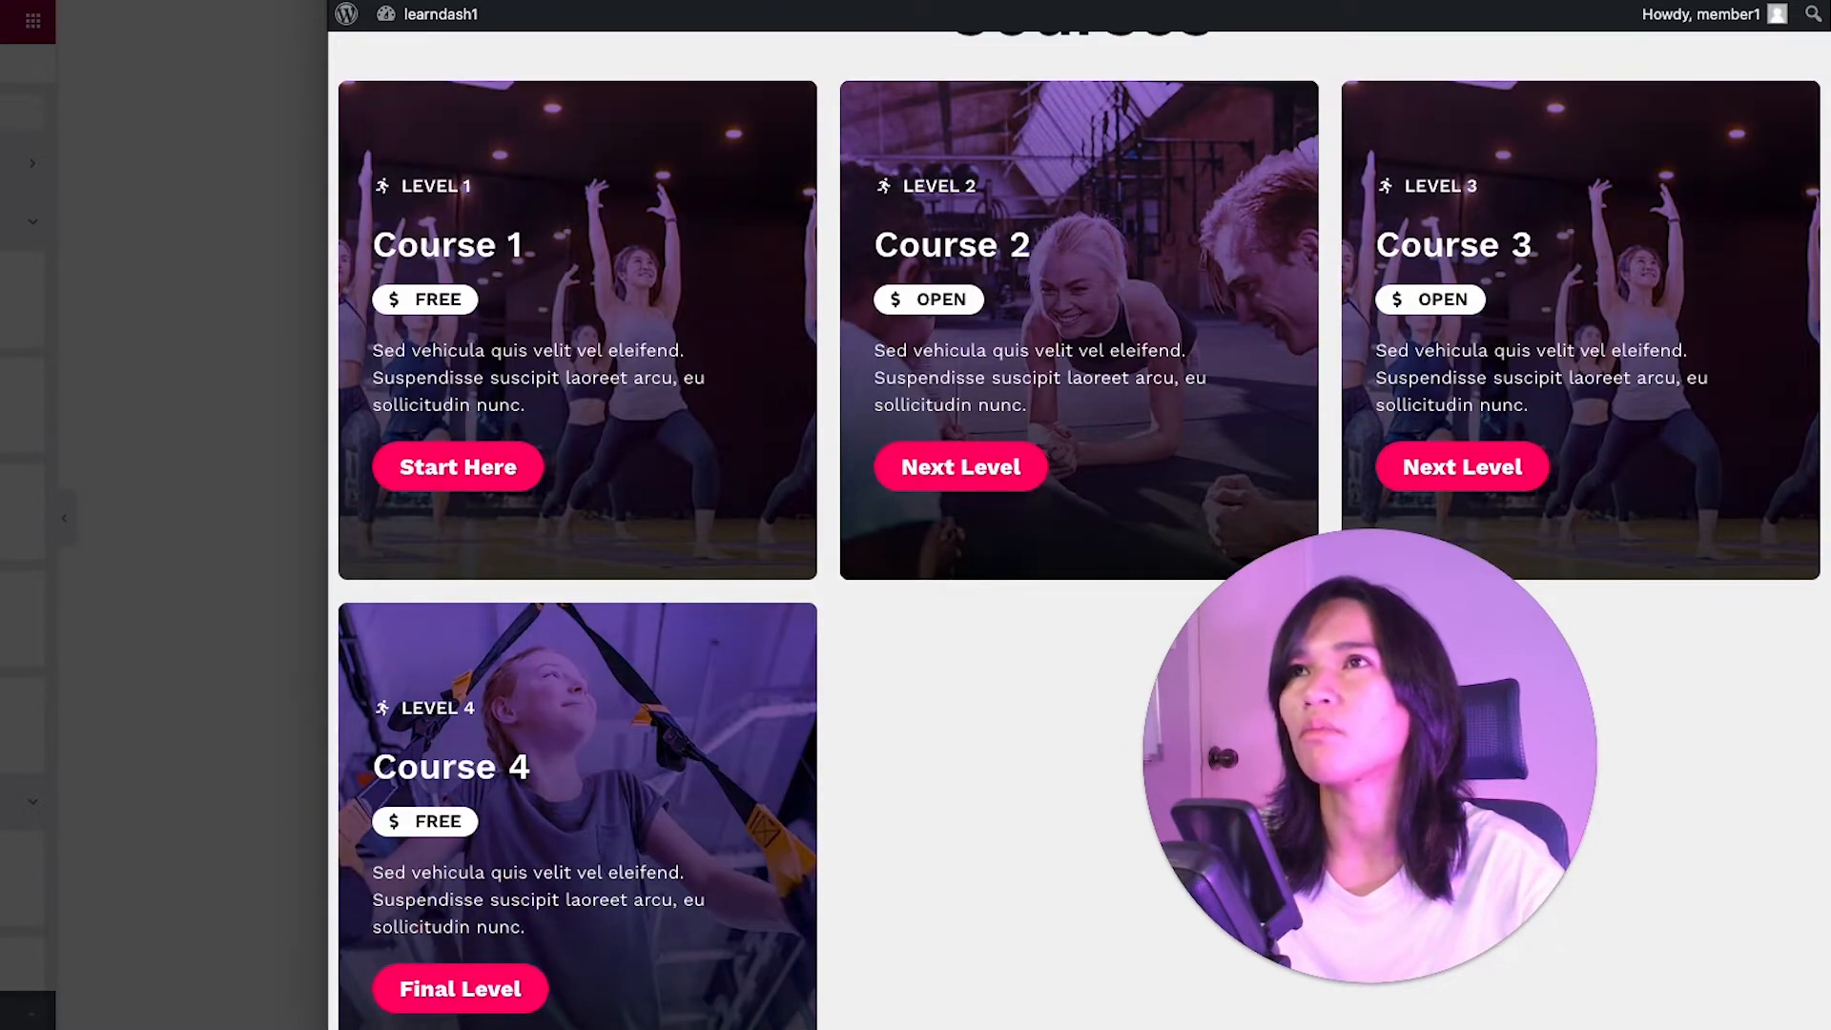
key("super+r")
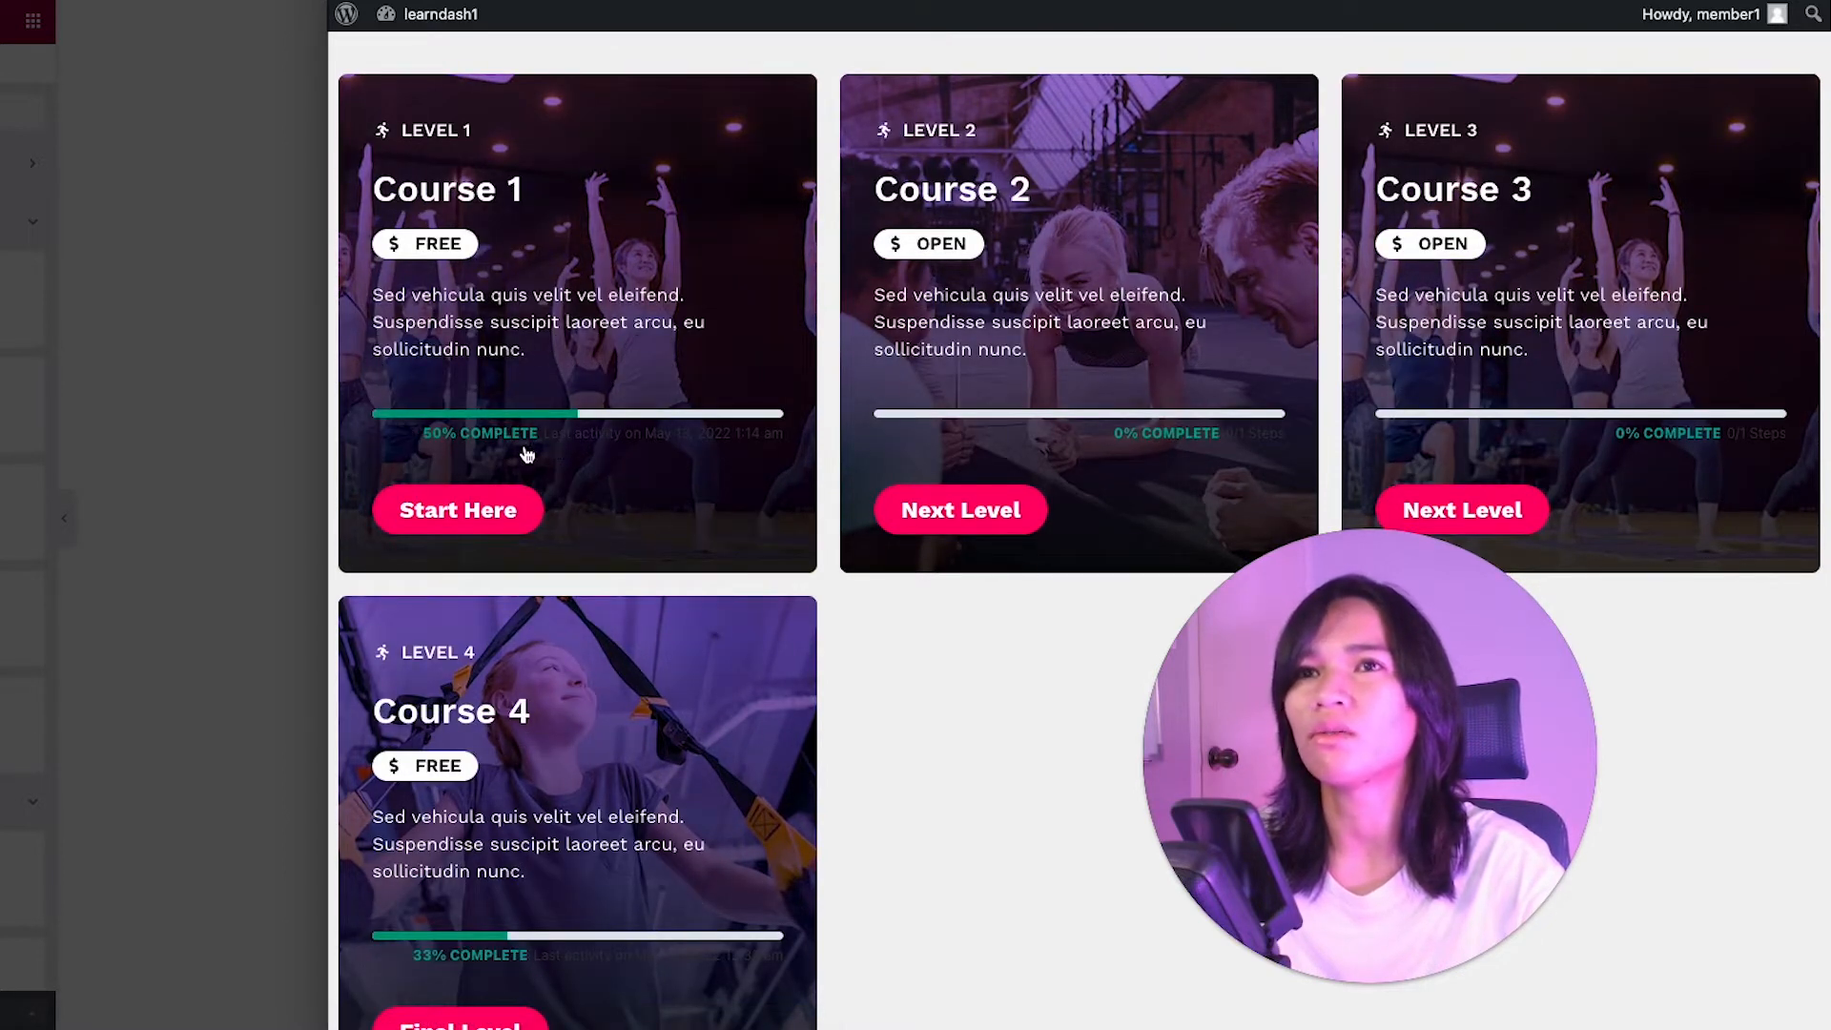
scroll(1107, 710, "down", 3)
scroll(1073, 699, "up", 5)
scroll(1073, 699, "down", 3)
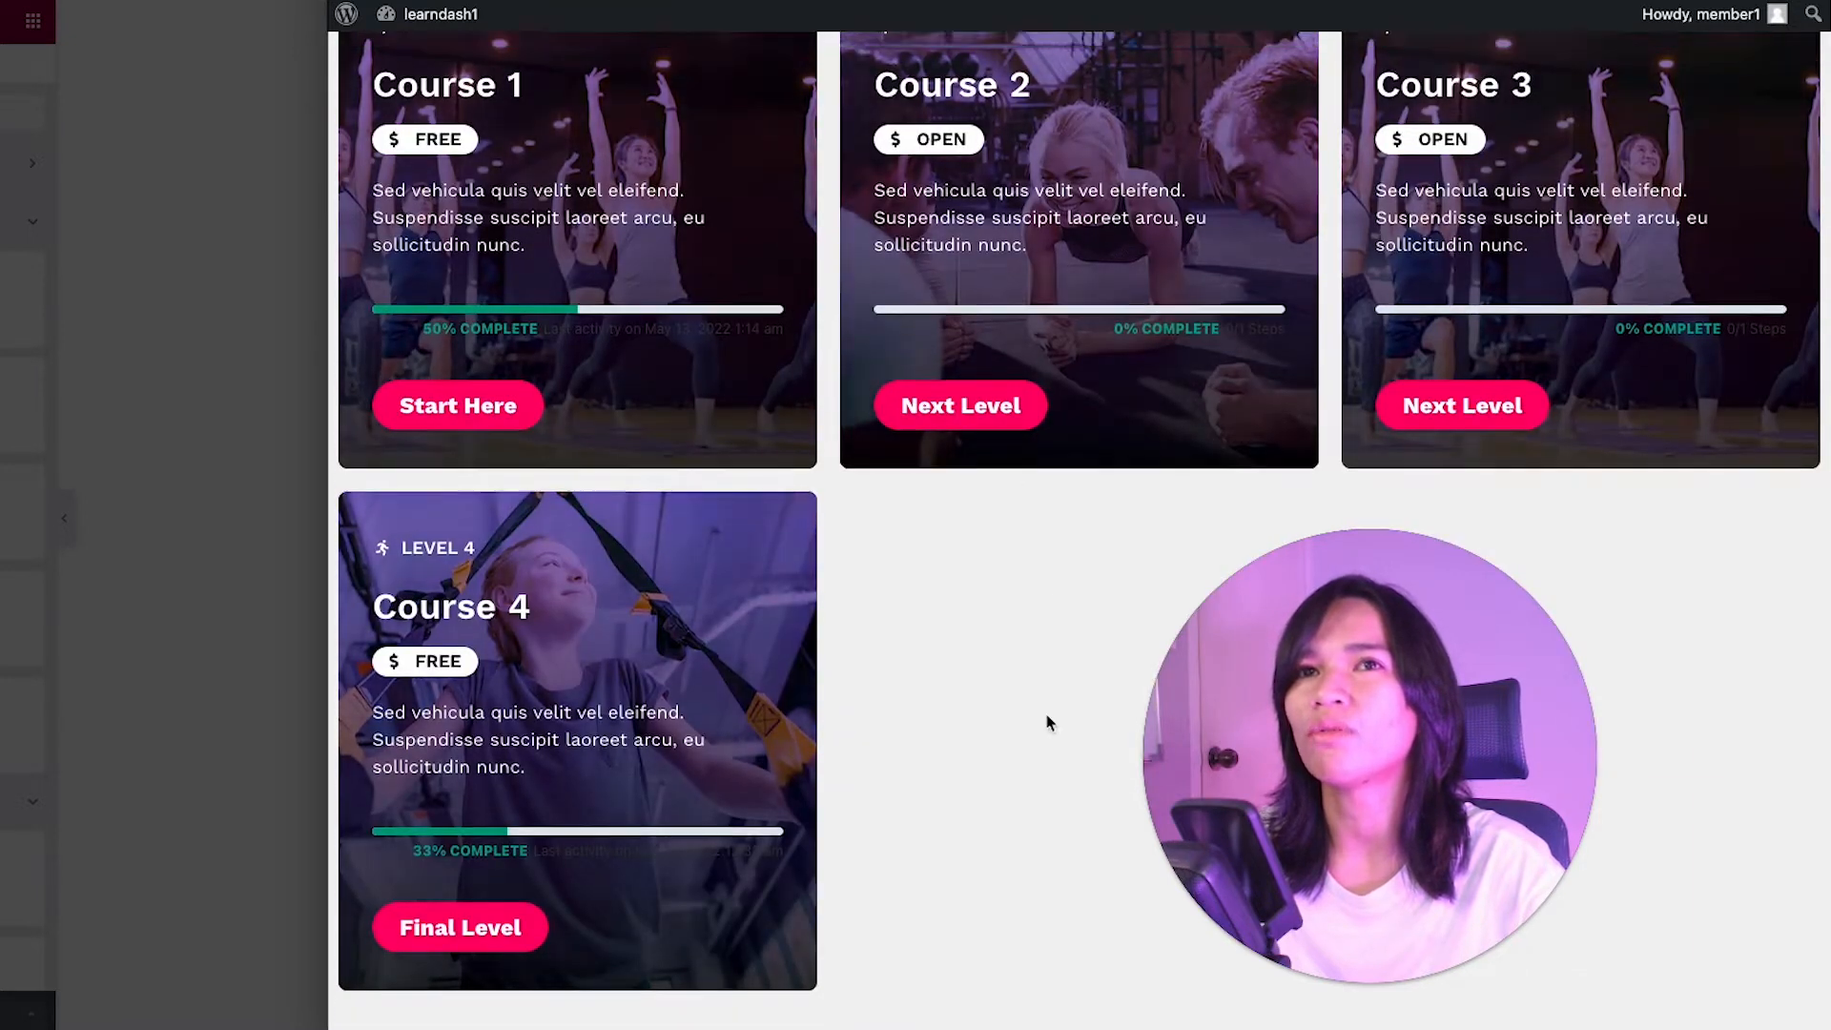
scroll(1048, 723, "up", 1)
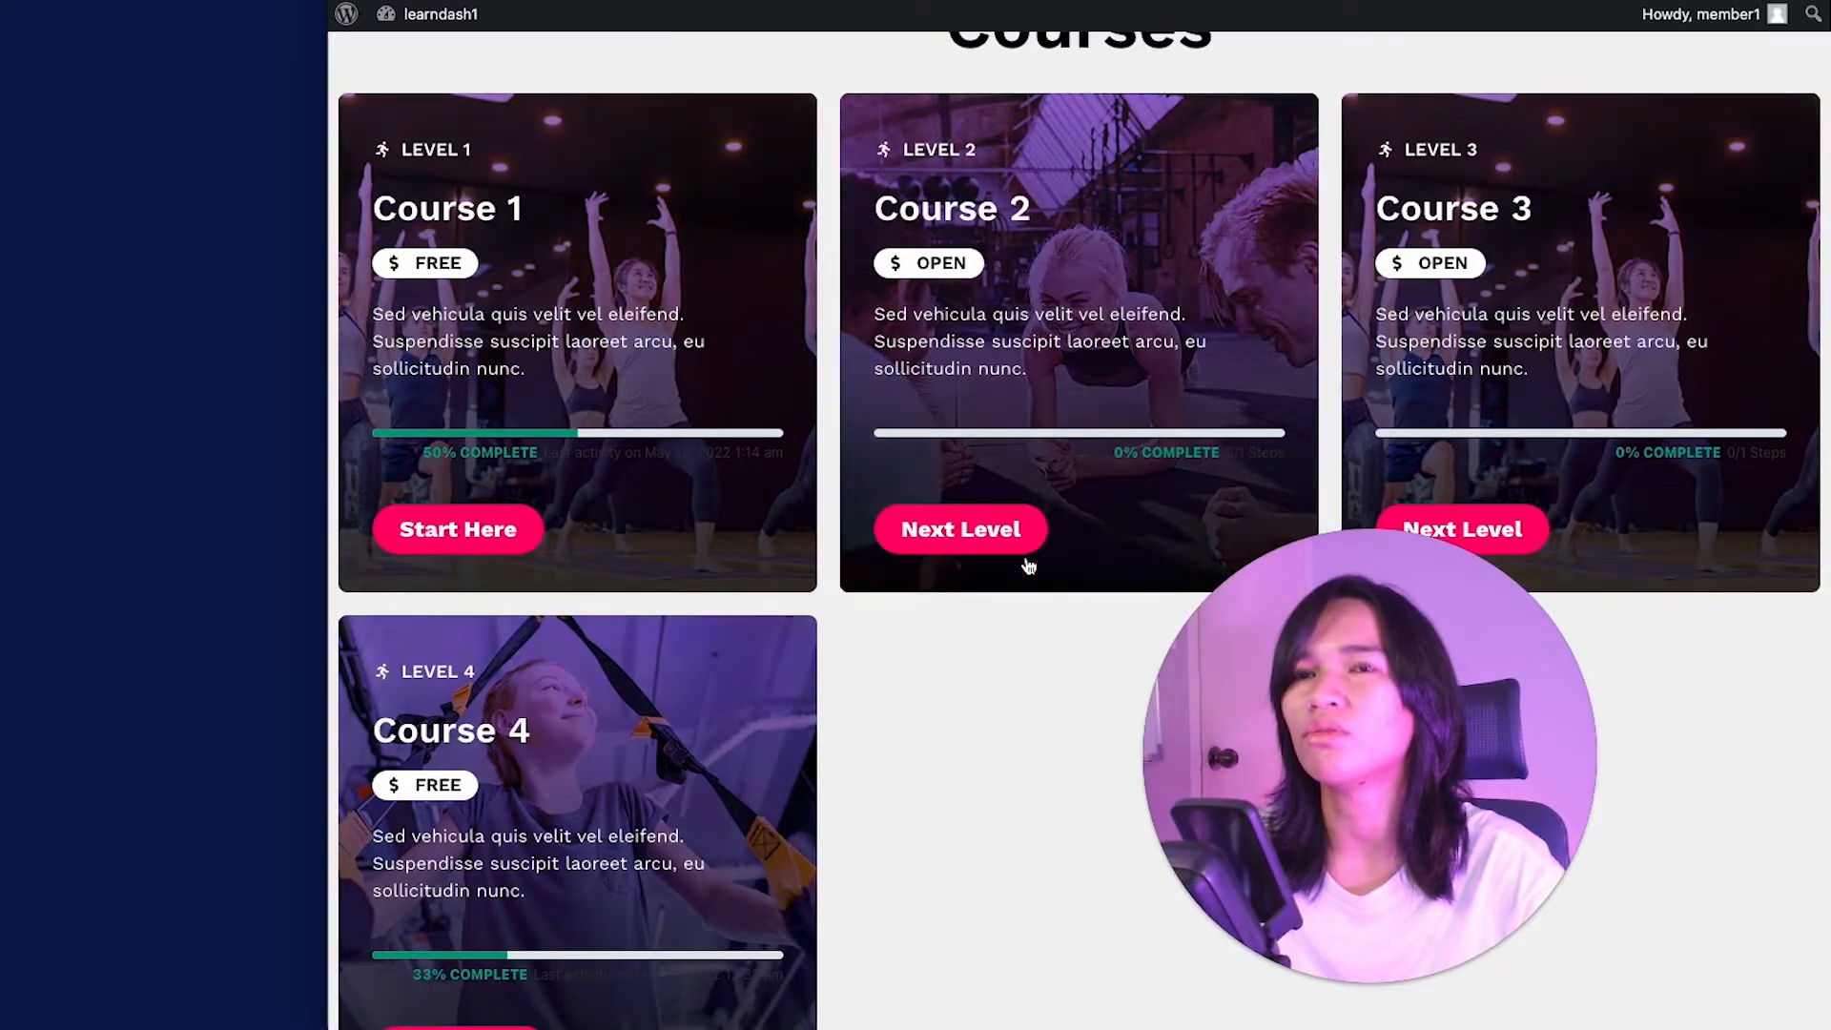
scroll(1040, 577, "down", 3)
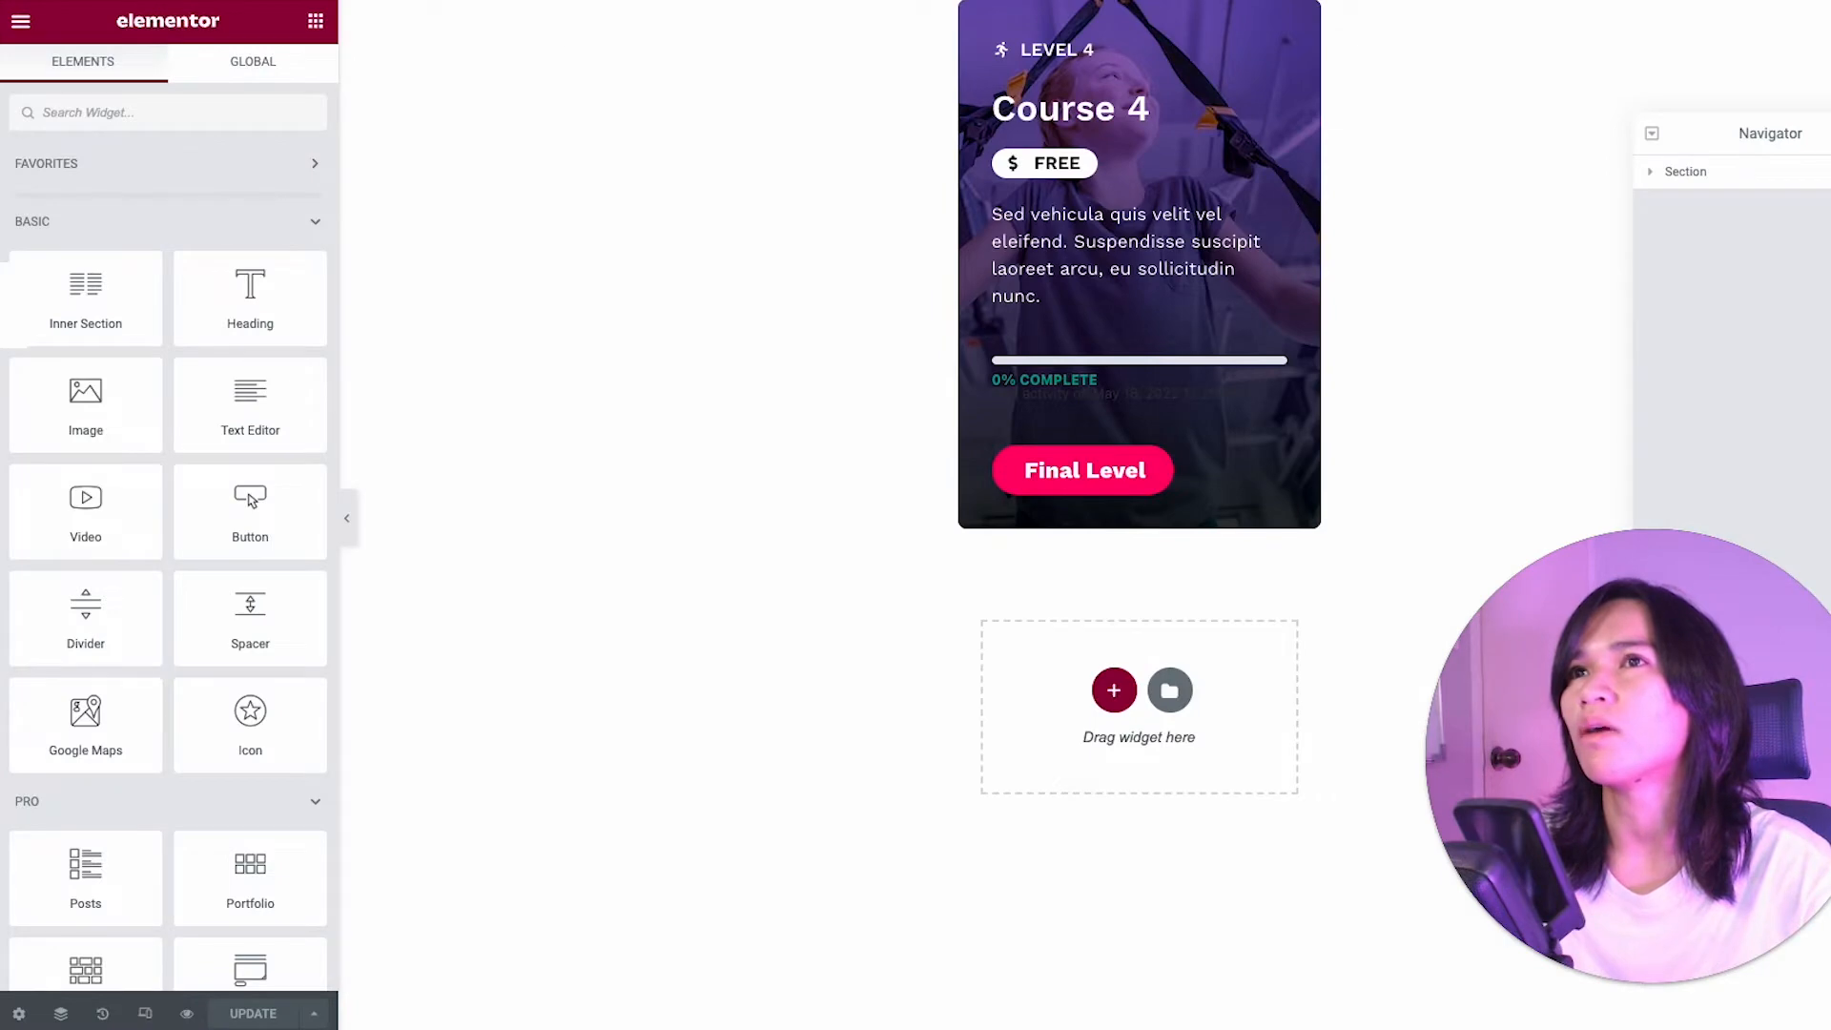
Step: Look through the progress bar Shortcode widget's advanced settings for styling options
left_click(1275, 348)
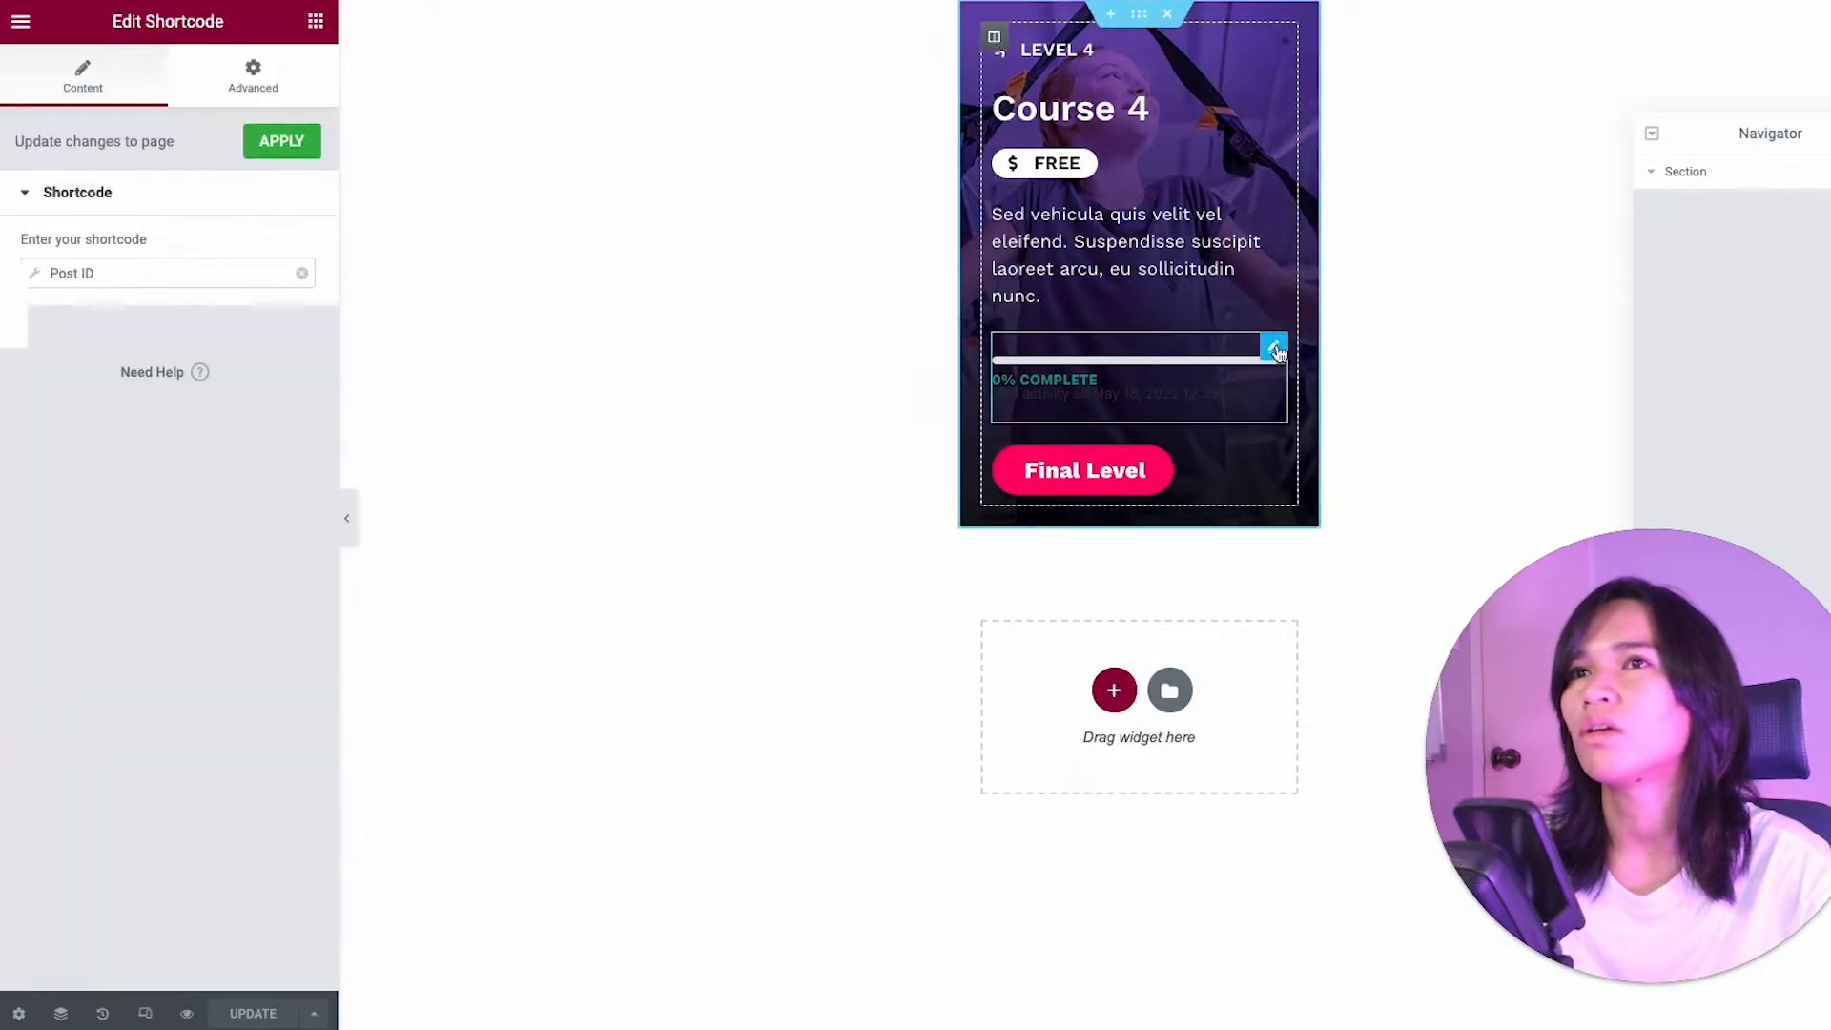
left_click(258, 78)
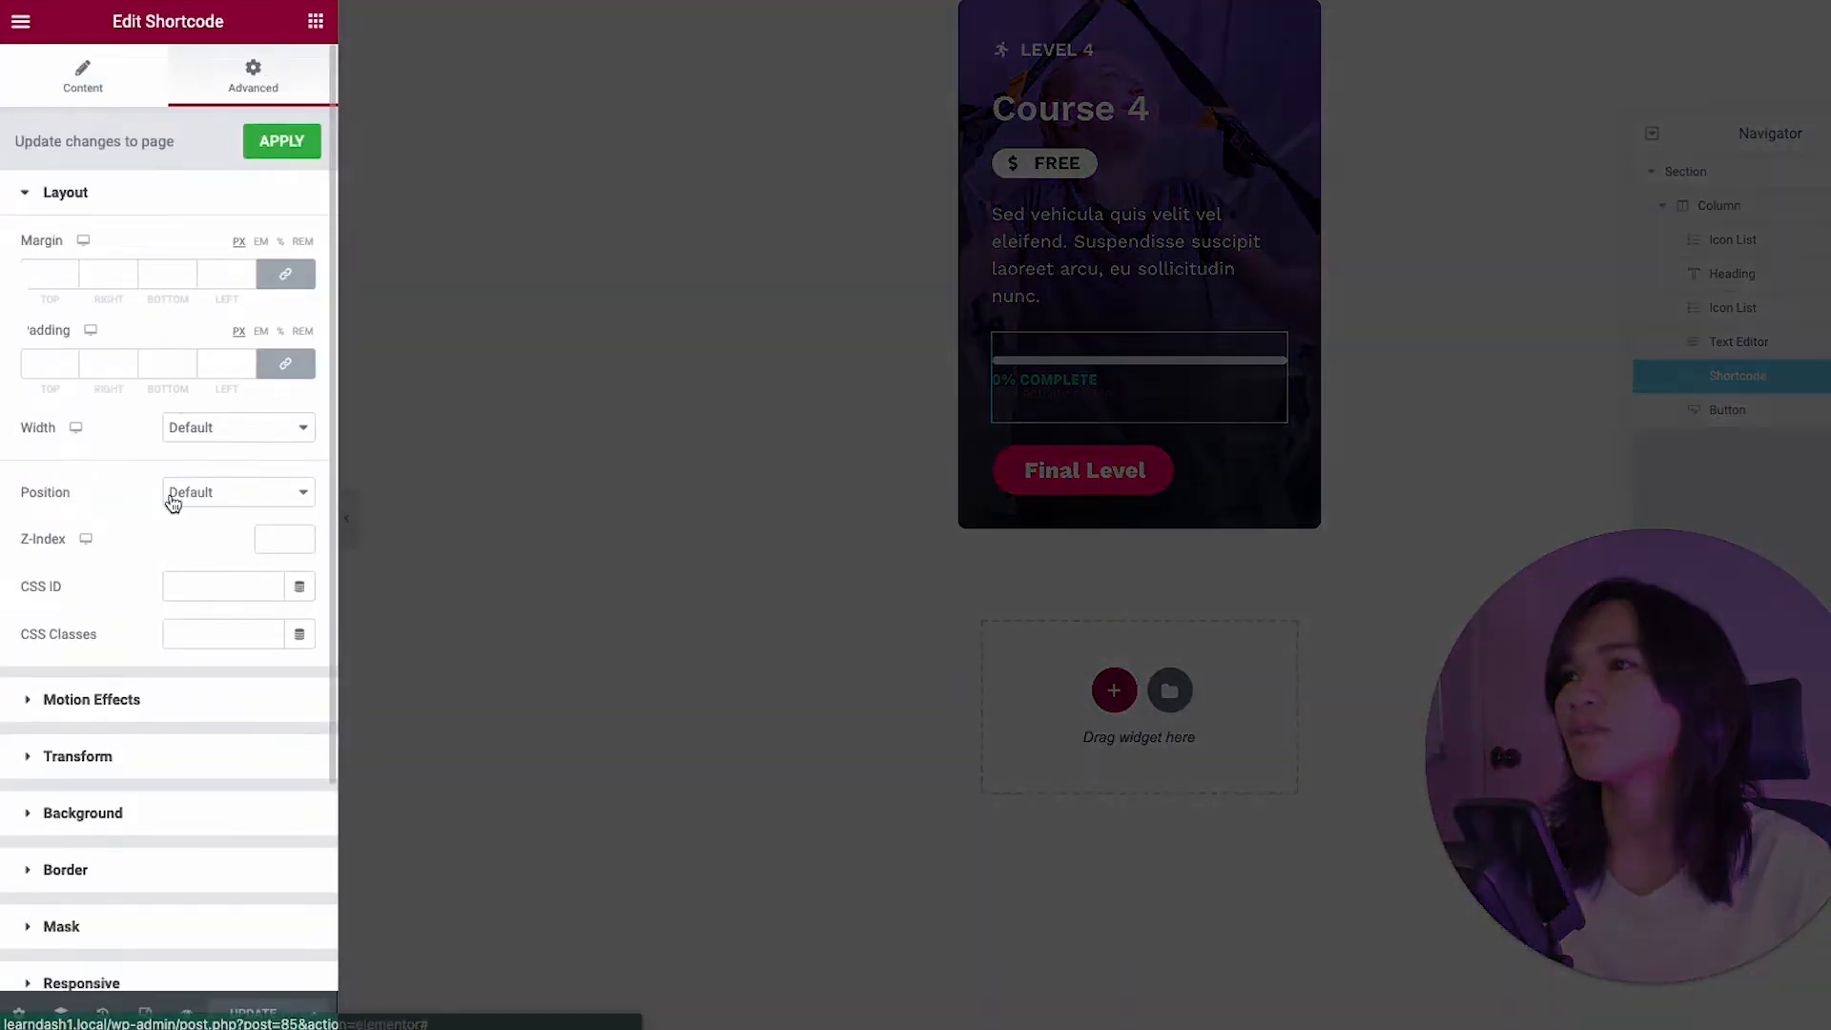
scroll(201, 739, "down", 3)
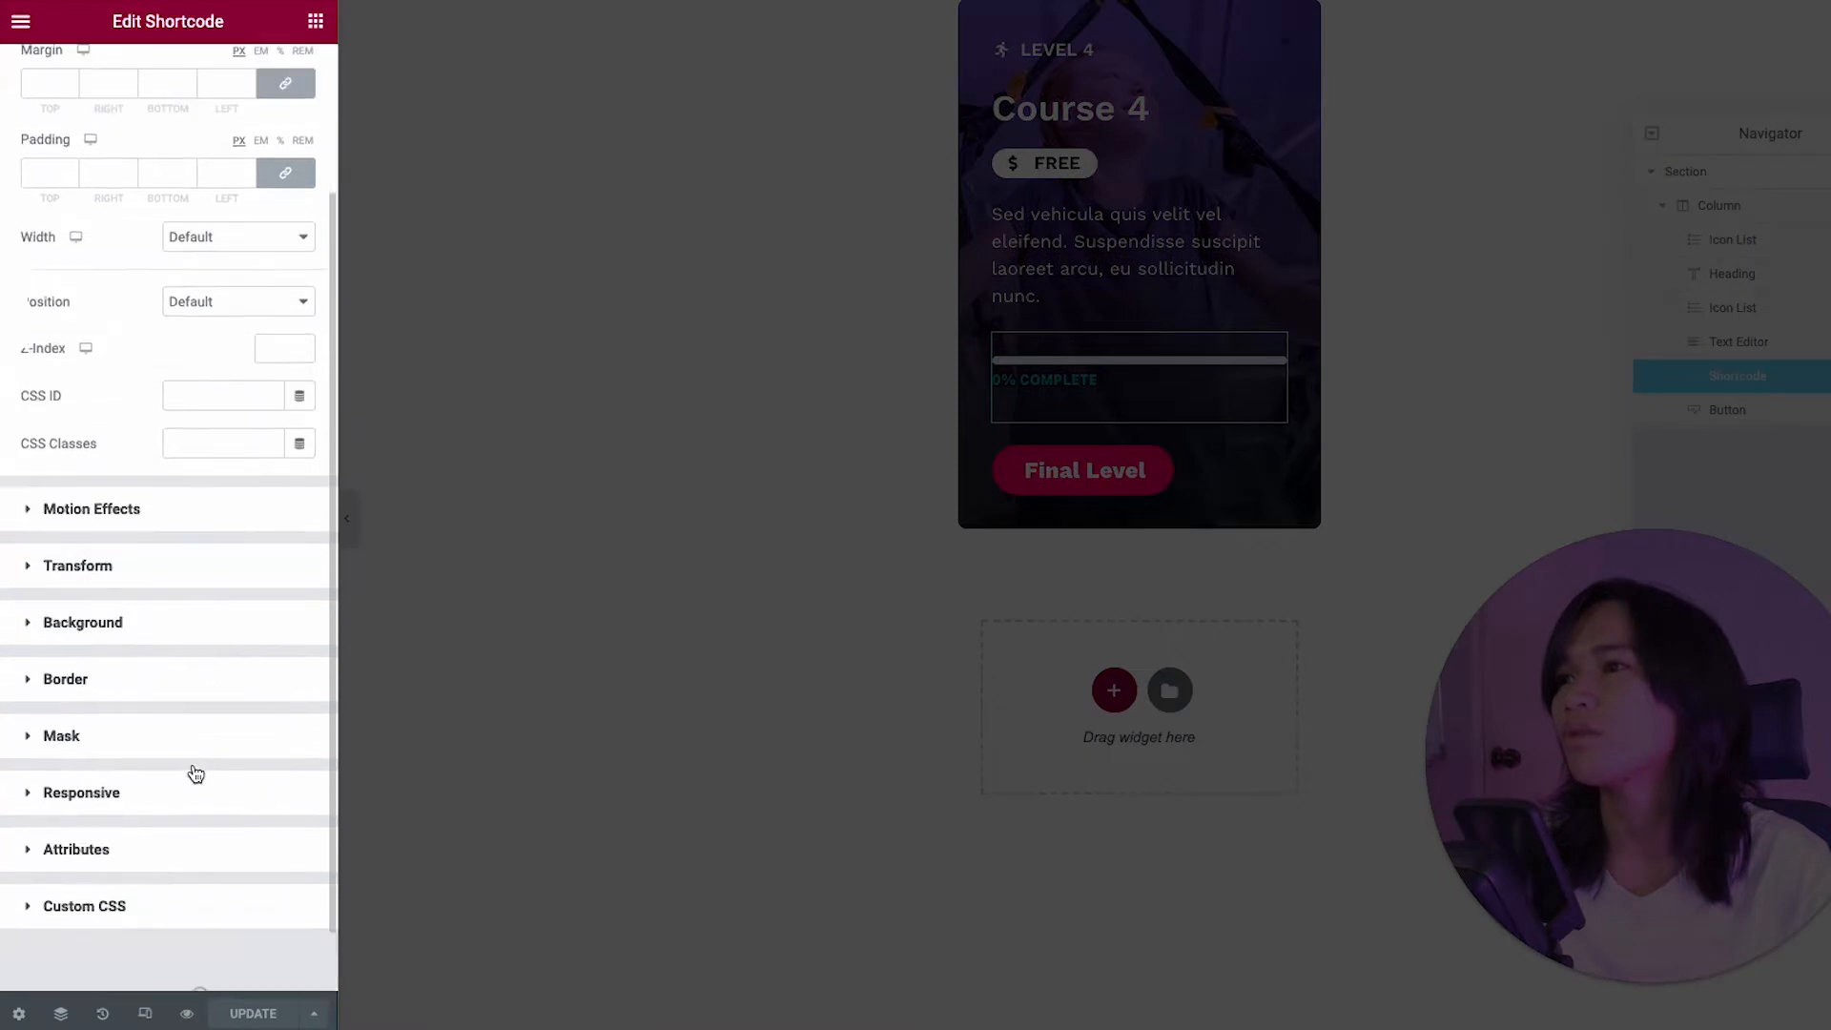
scroll(195, 774, "down", 1)
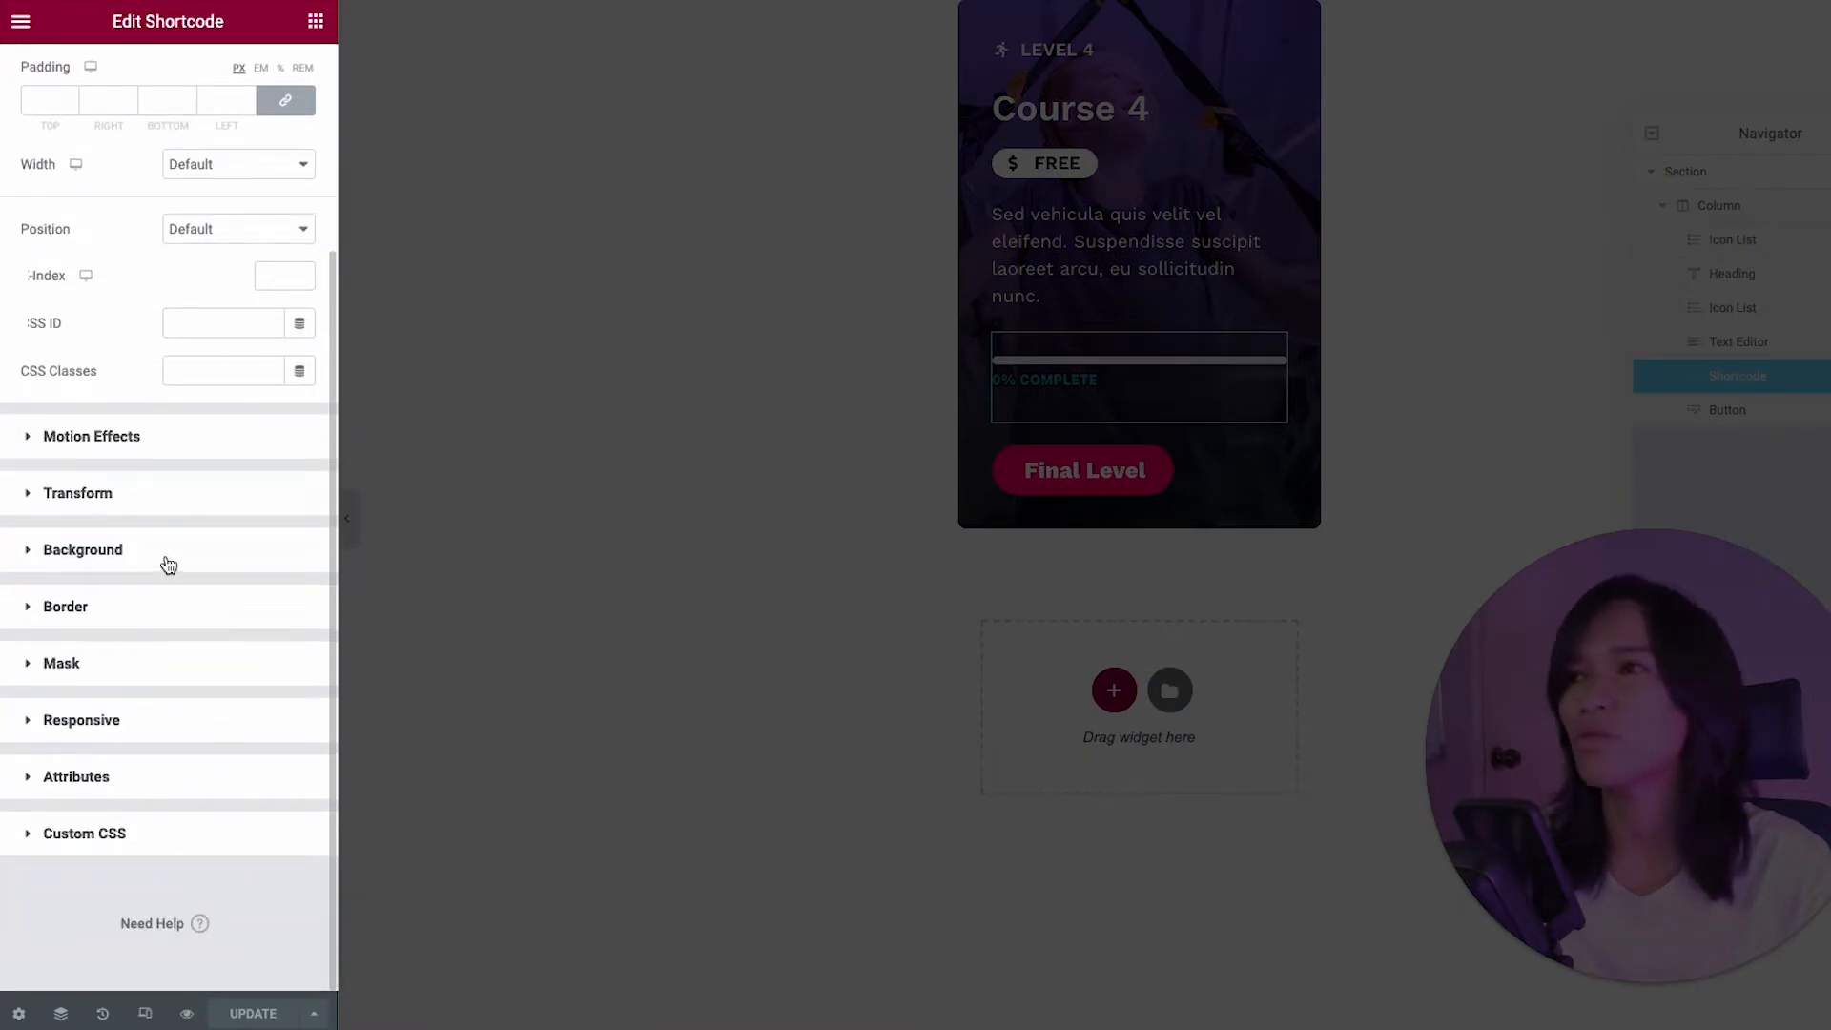
scroll(168, 564, "up", 4)
left_click(80, 77)
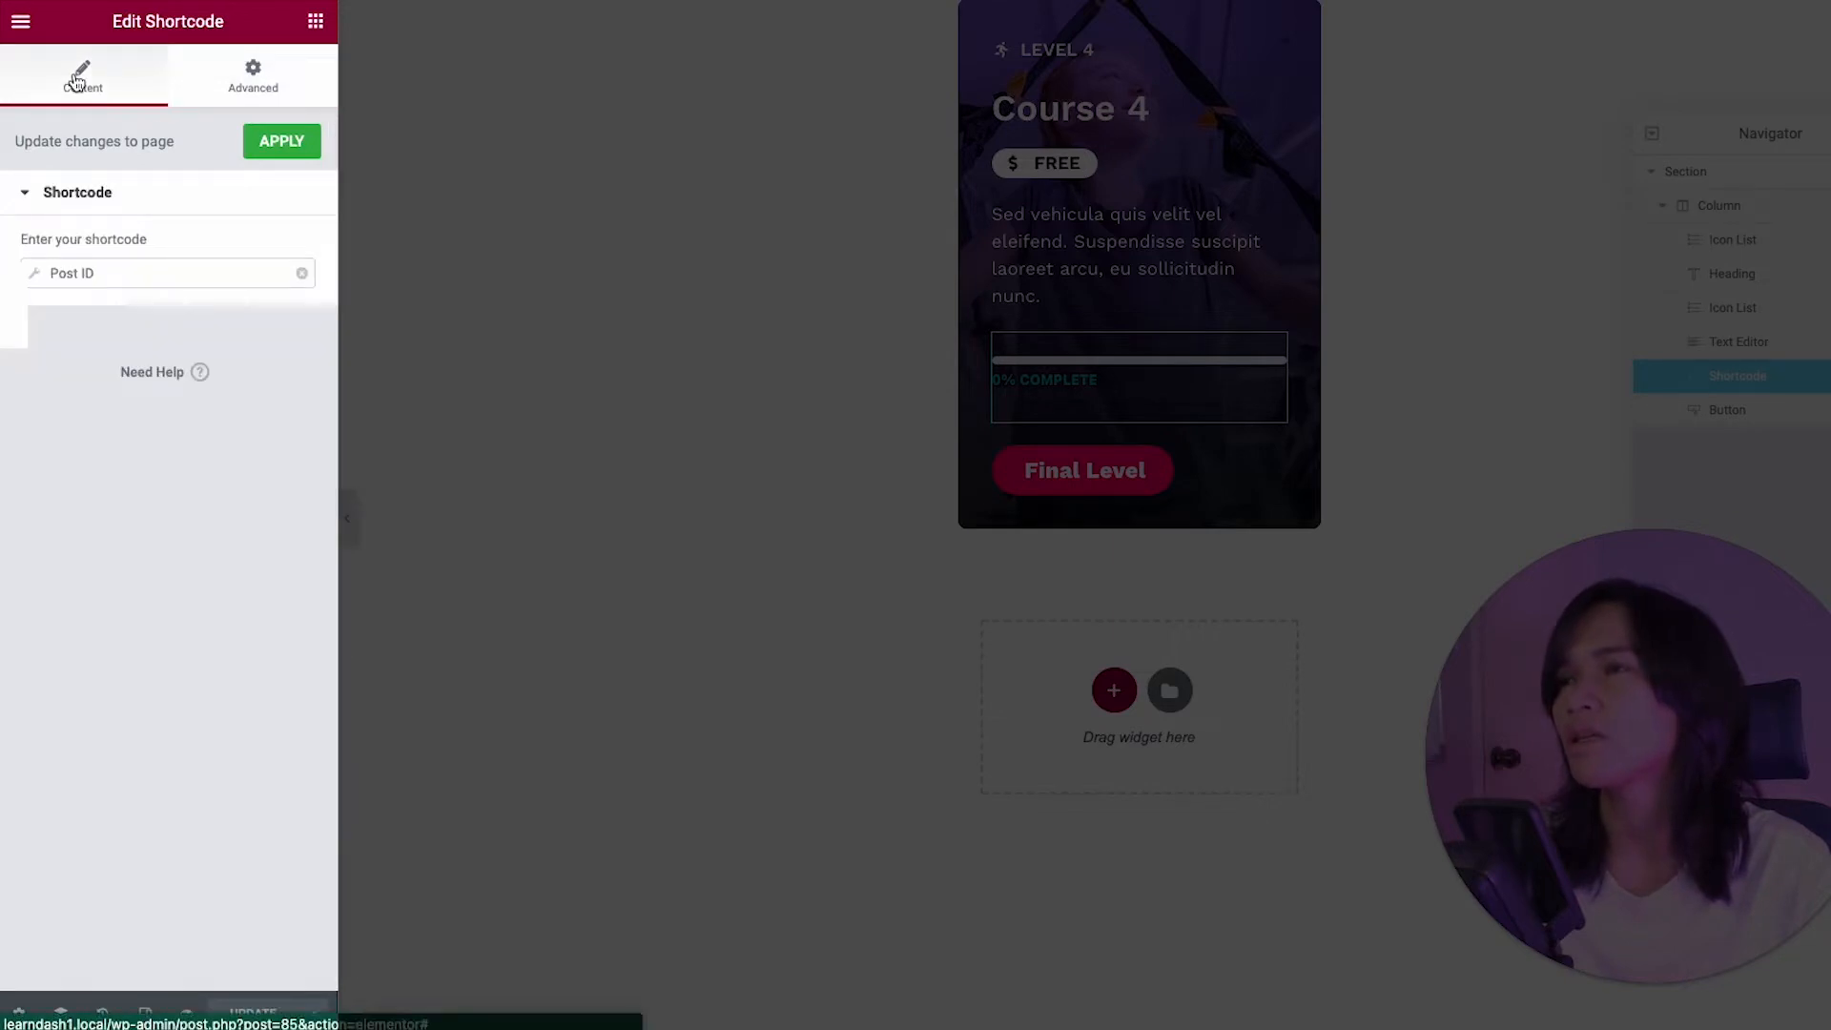
Step: Find the Dynamic Field widget and add it between the progress bar shortcode and the Final Level button
left_click(306, 37)
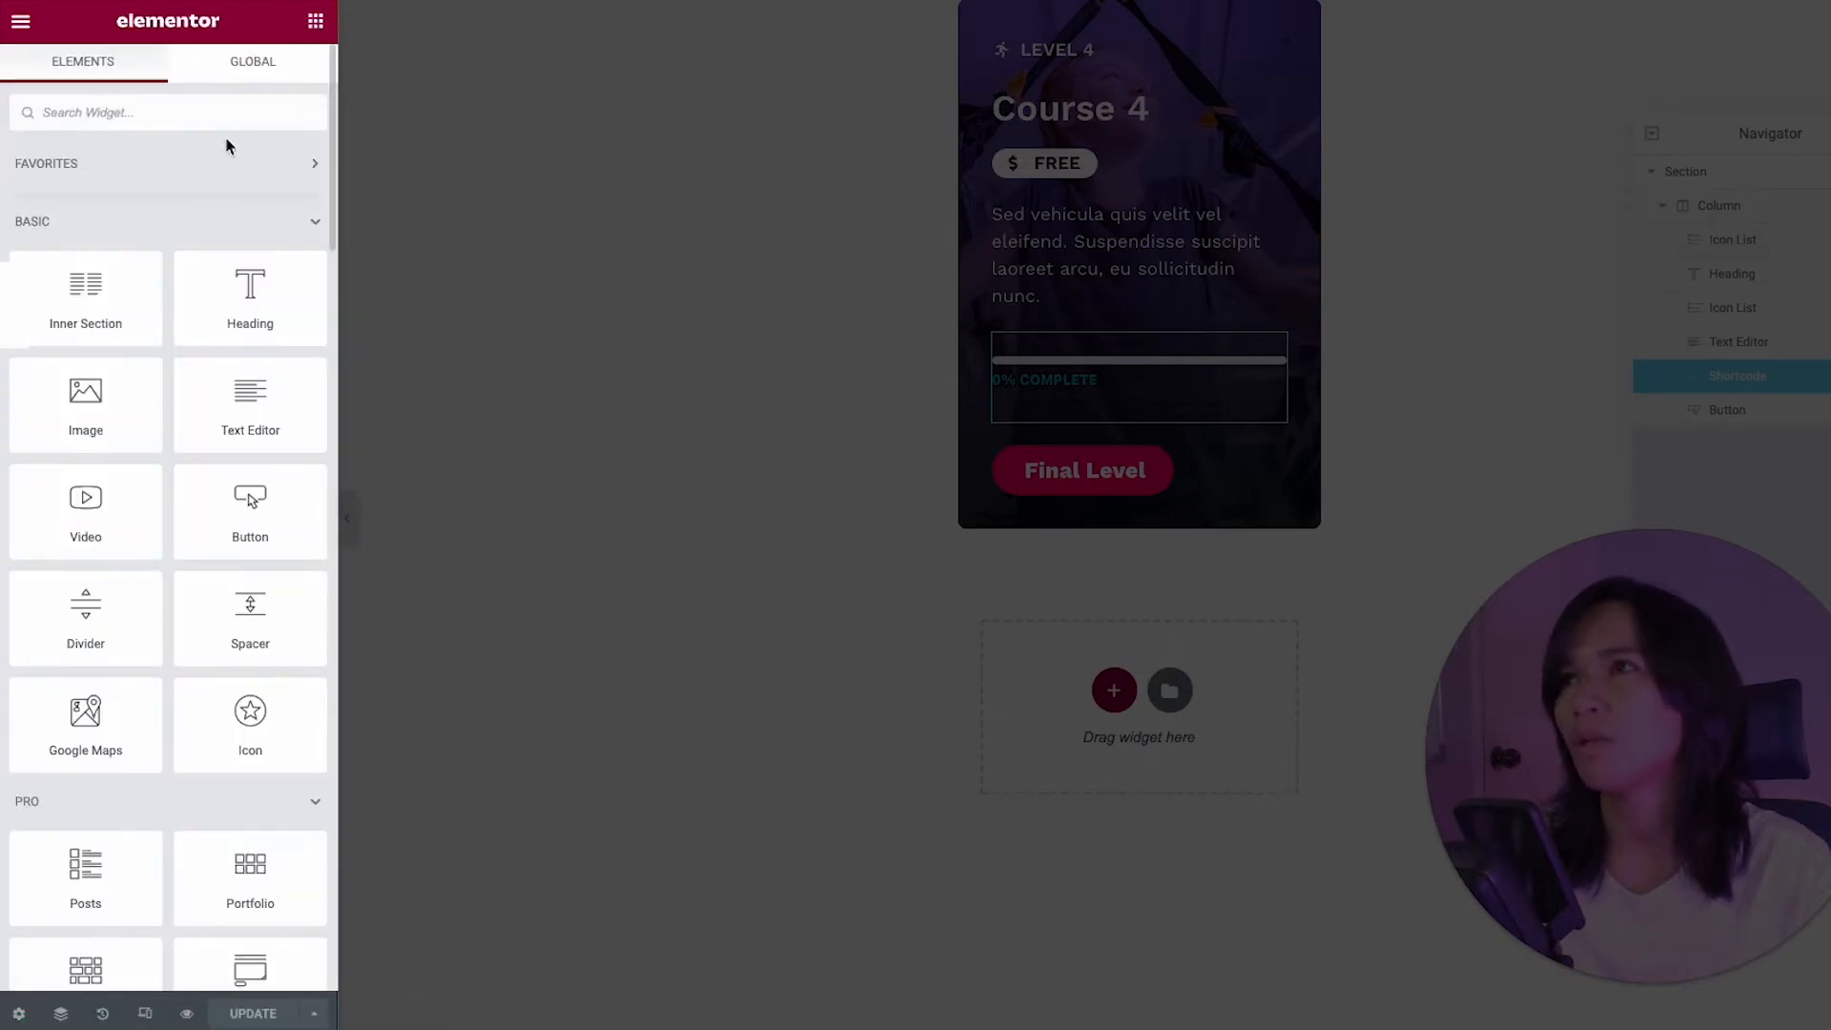
type("dy")
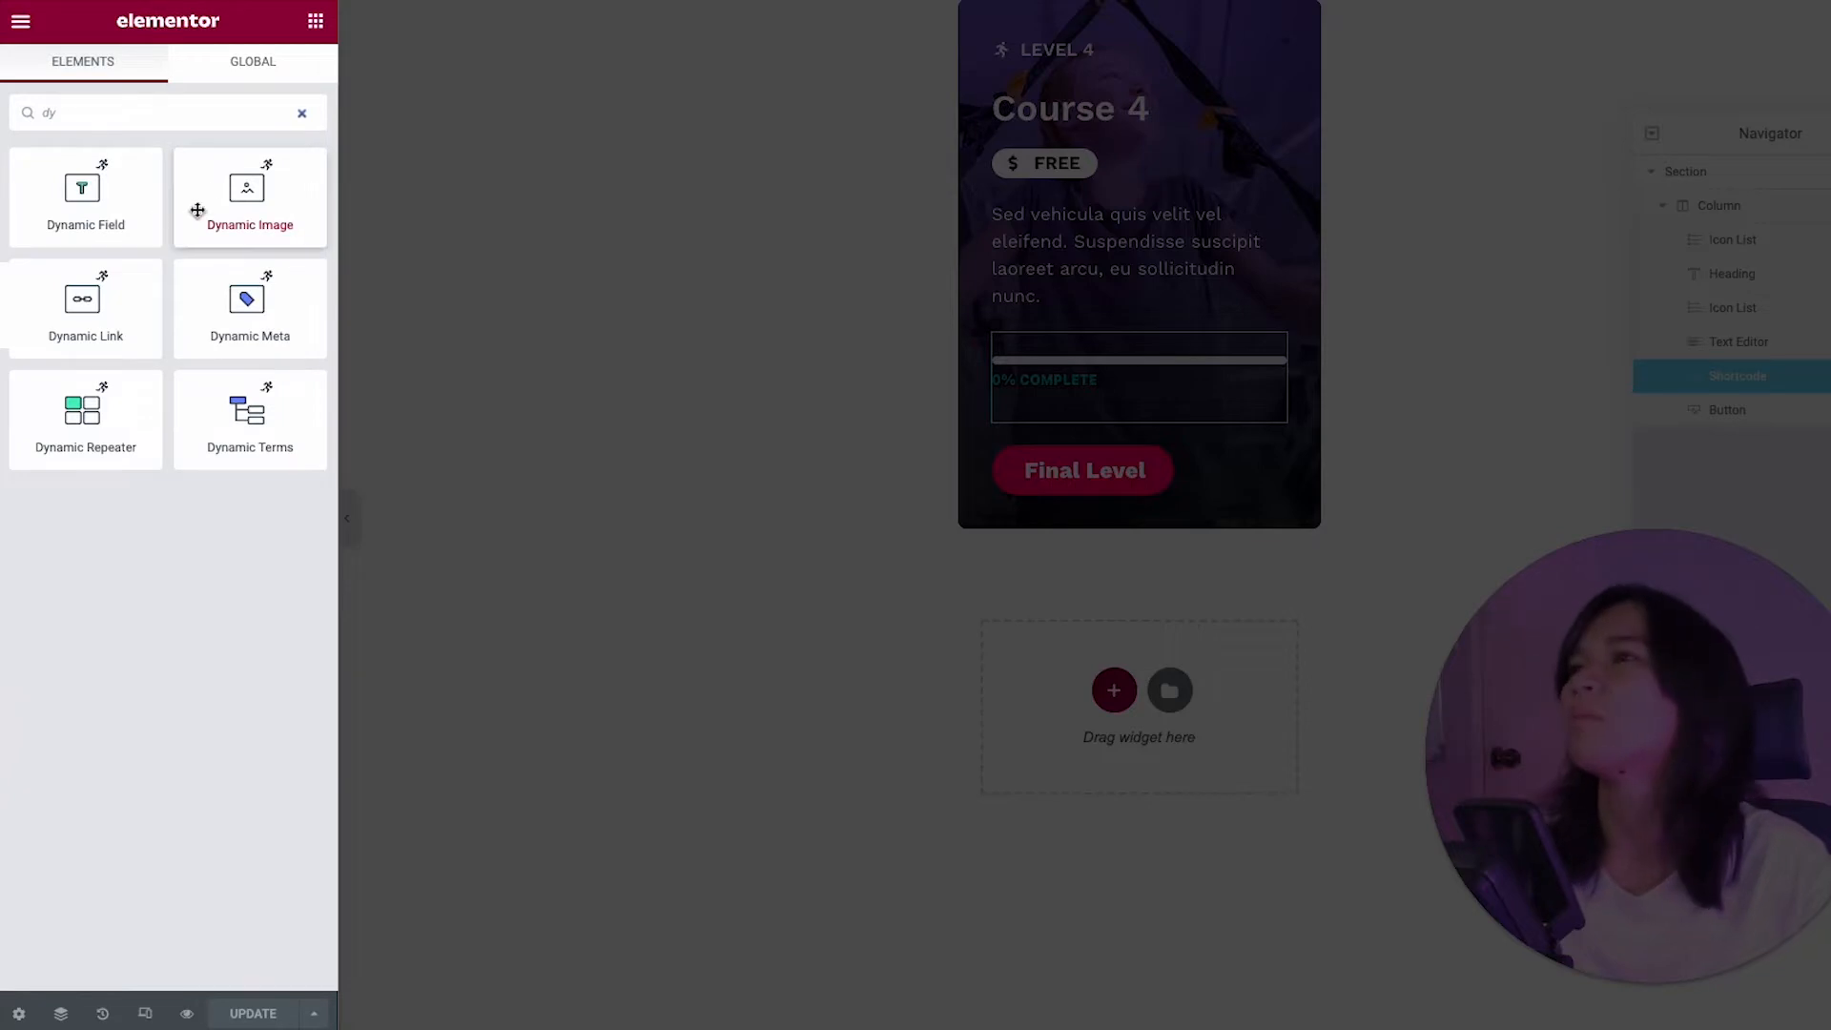
left_click_drag(124, 217, 1080, 432)
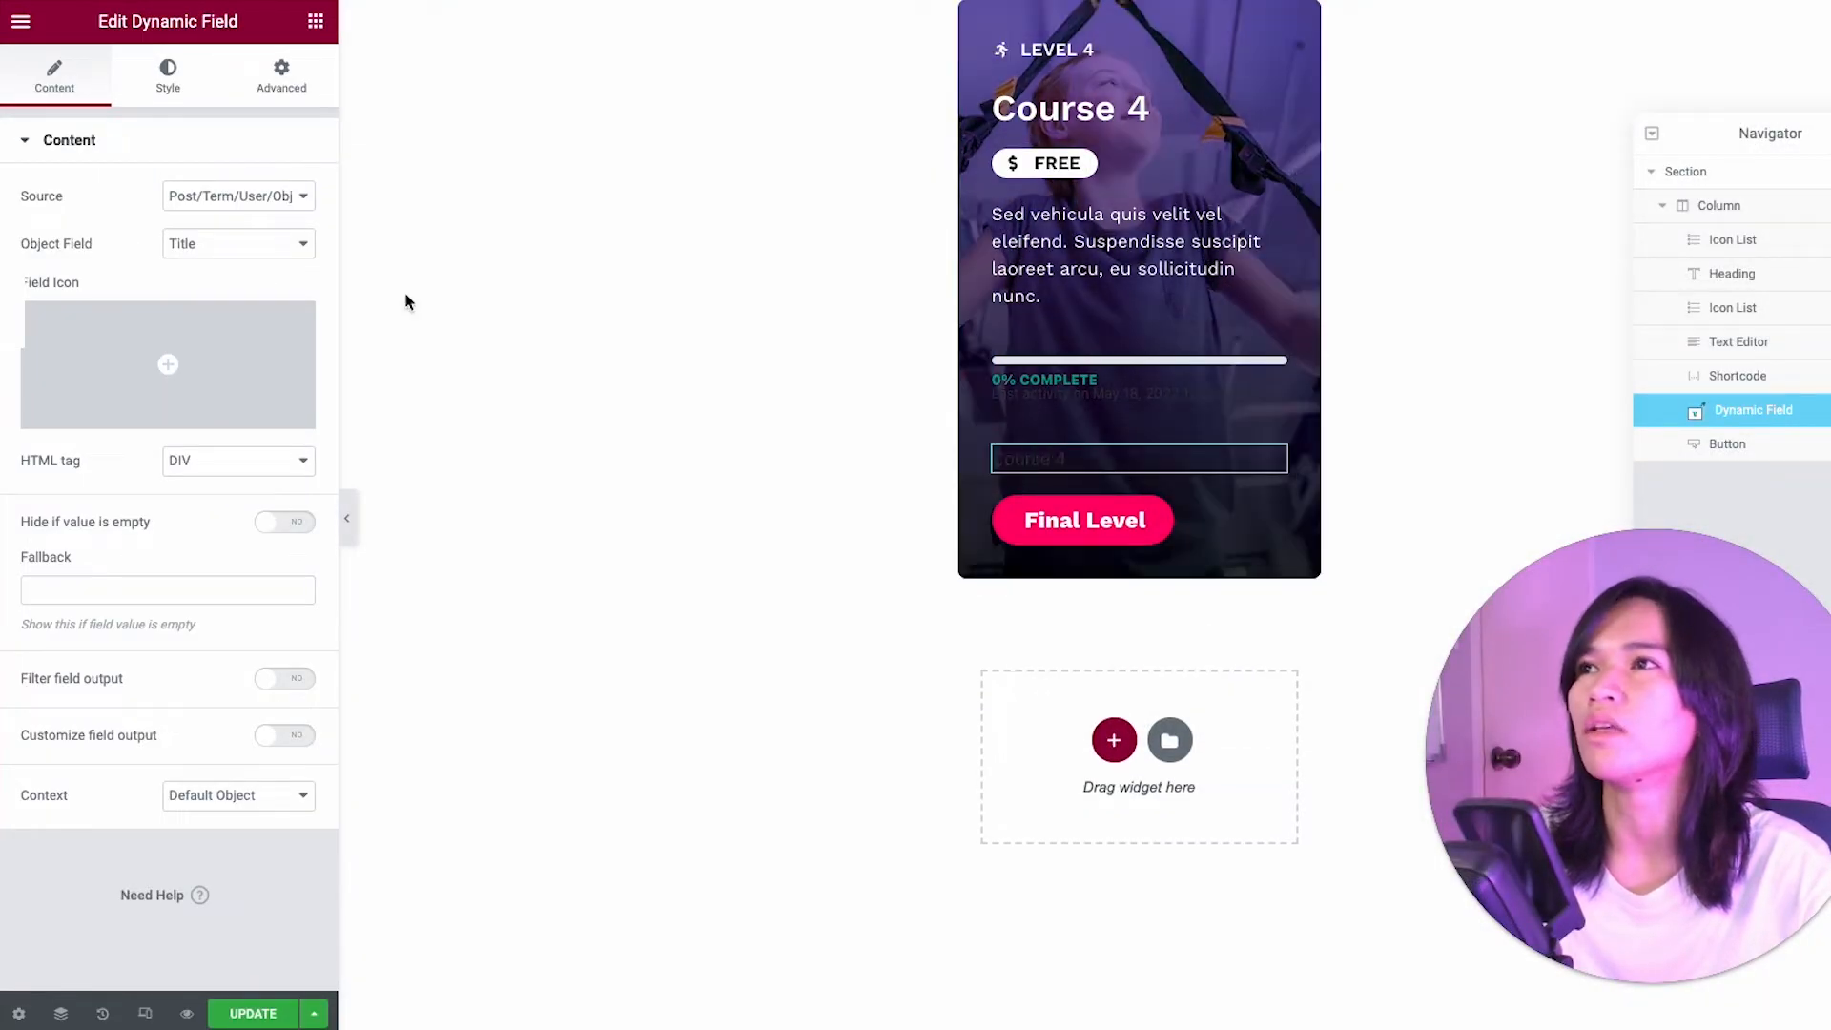
Step: Keep the Dynamic Field's source as Post/Term/User/Object Data and set its object field to Post ID
left_click(193, 204)
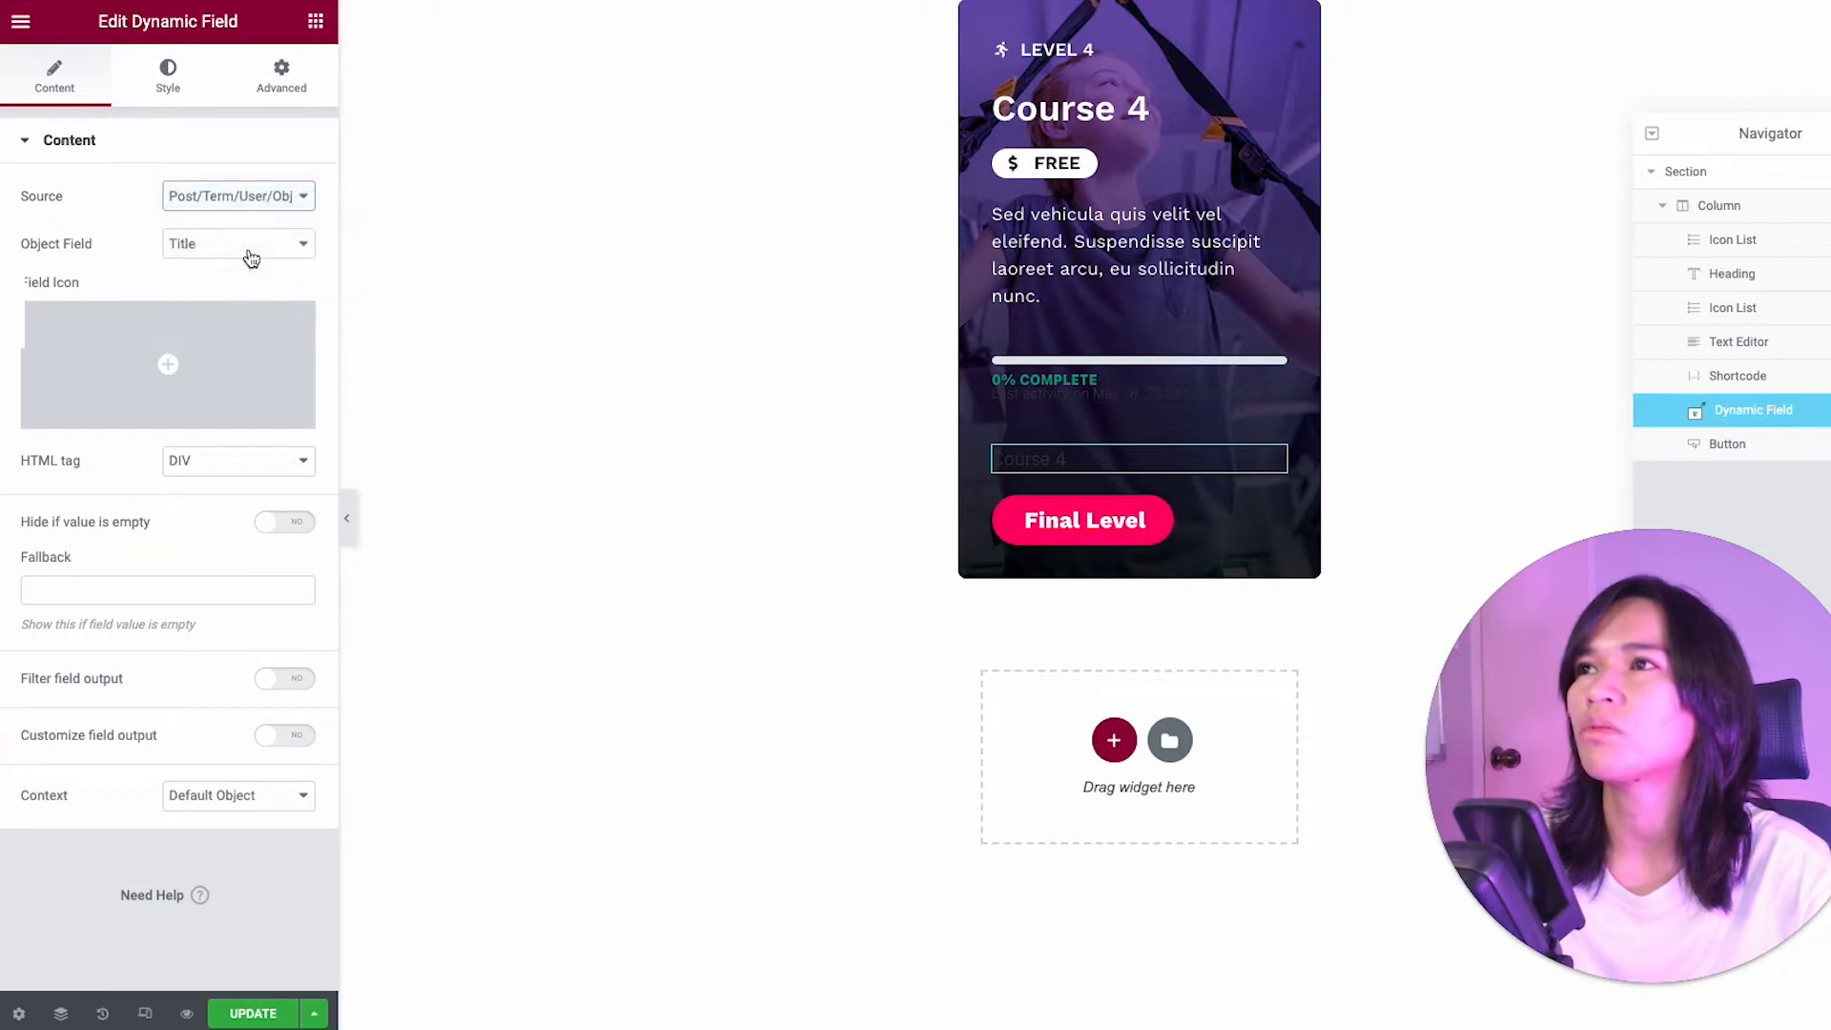
left_click(270, 197)
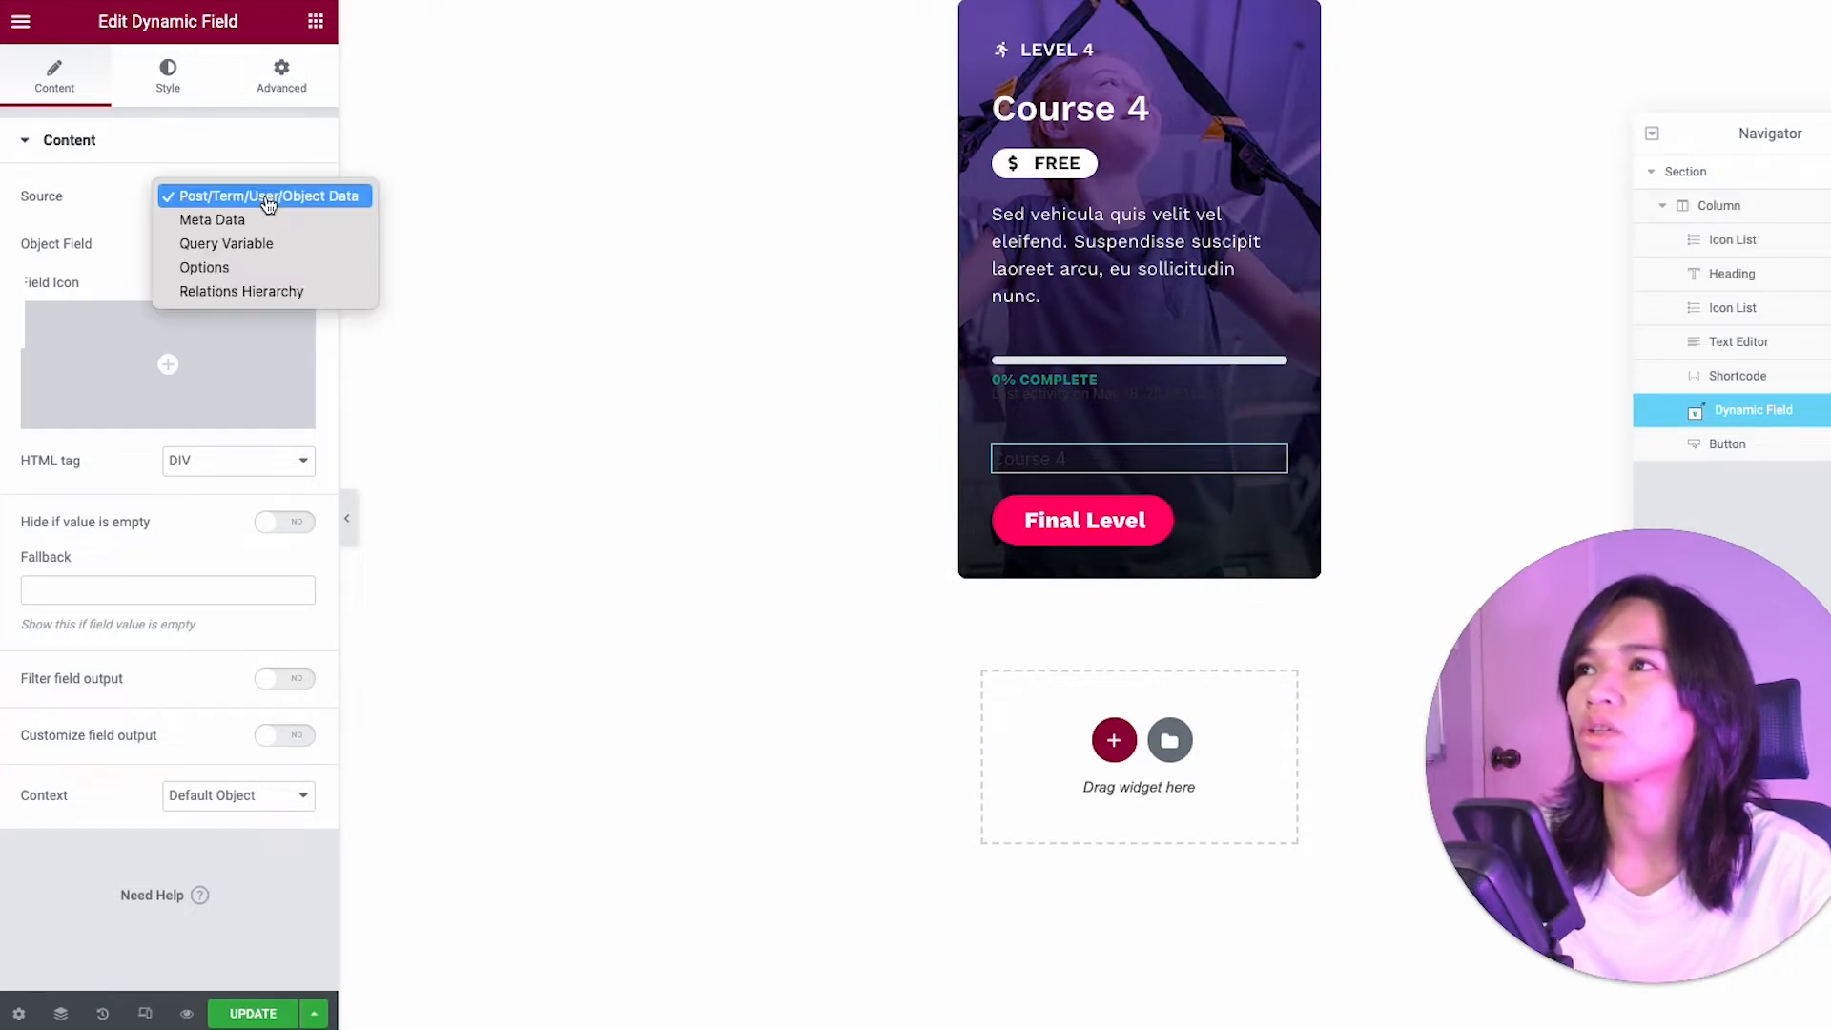
left_click(261, 192)
left_click(264, 250)
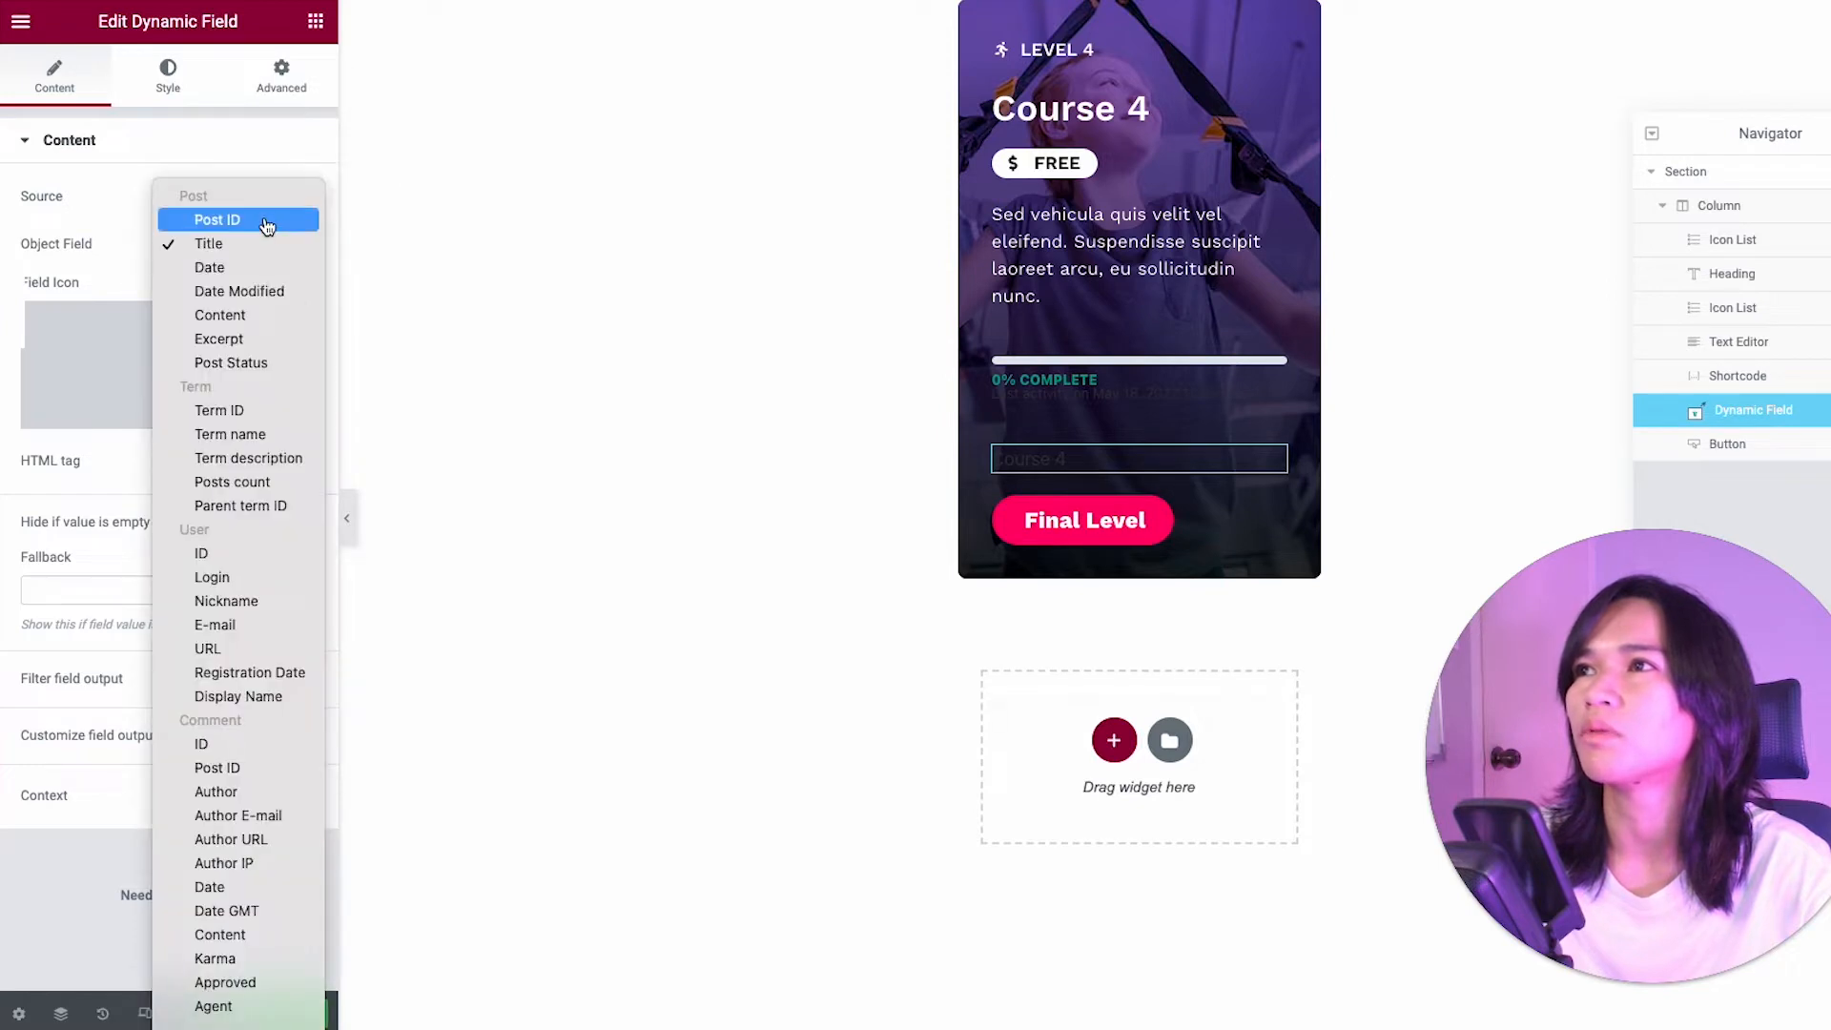
left_click(267, 220)
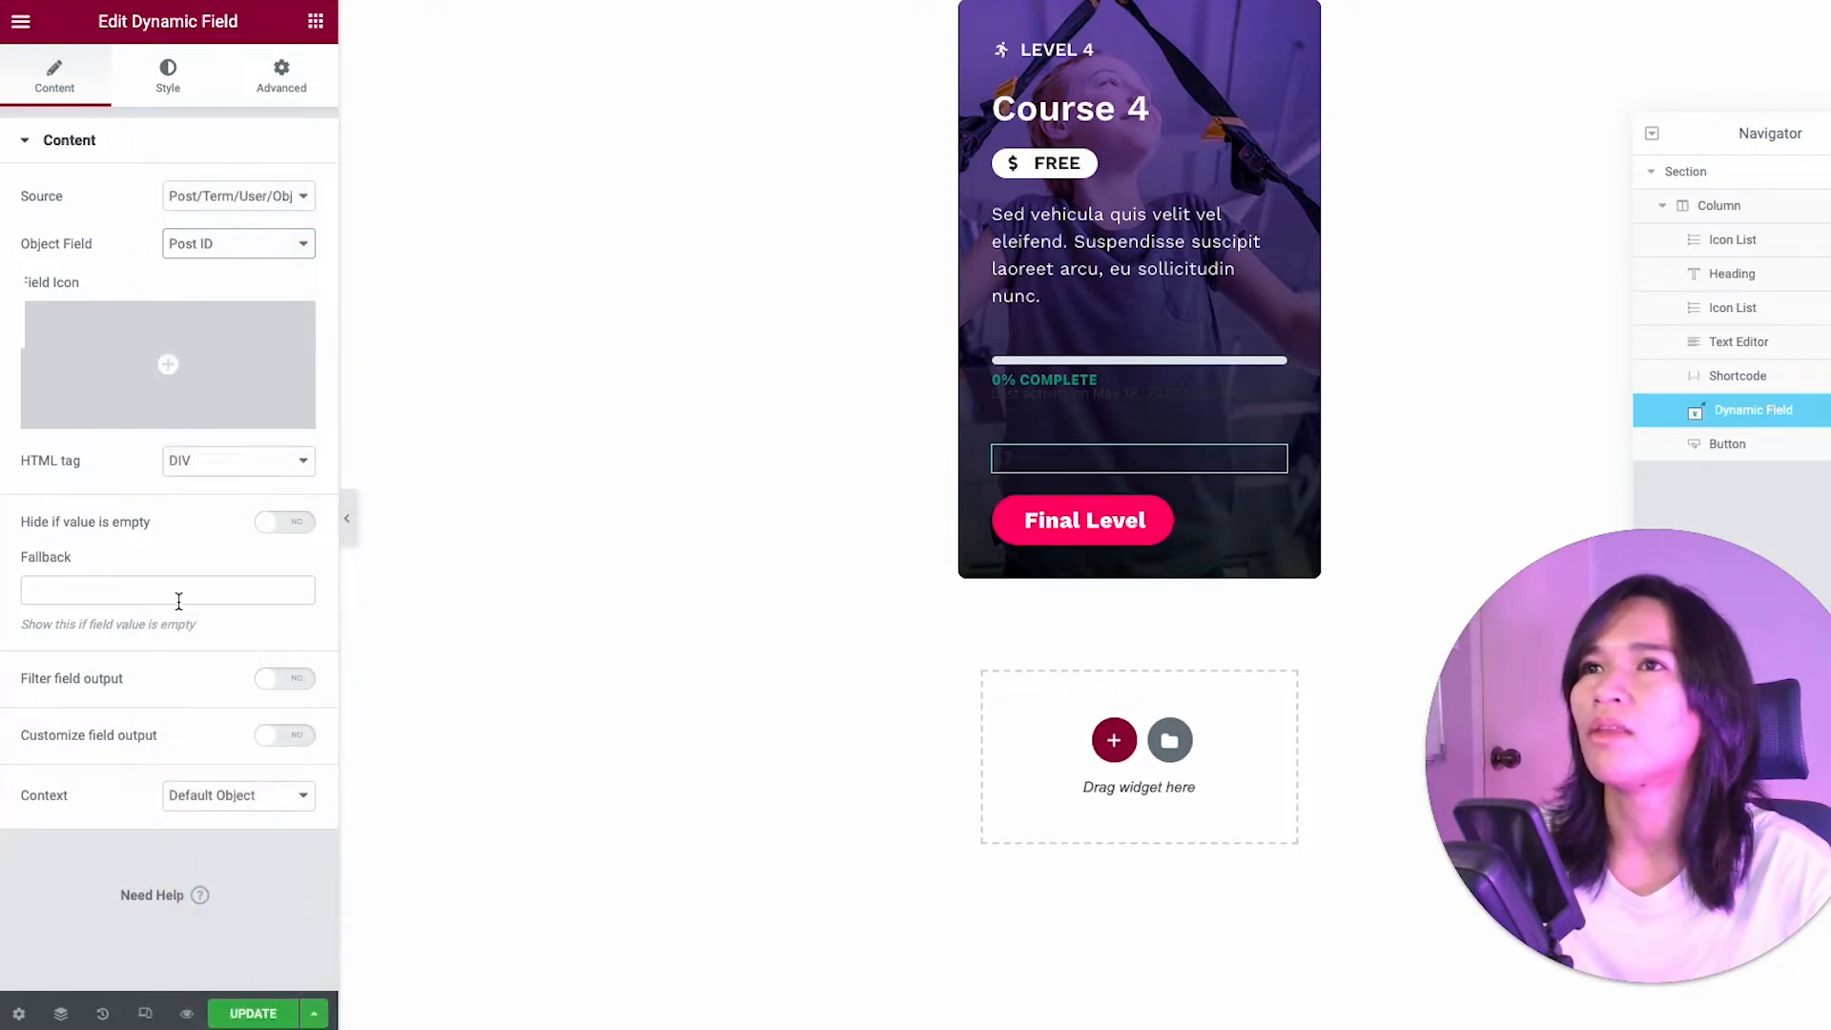
Step: Review the Shortcode widget's Before text, and copy [learndash_course_progress course_id="12"] from the LearnDash shortcode documentation page
left_click(1278, 347)
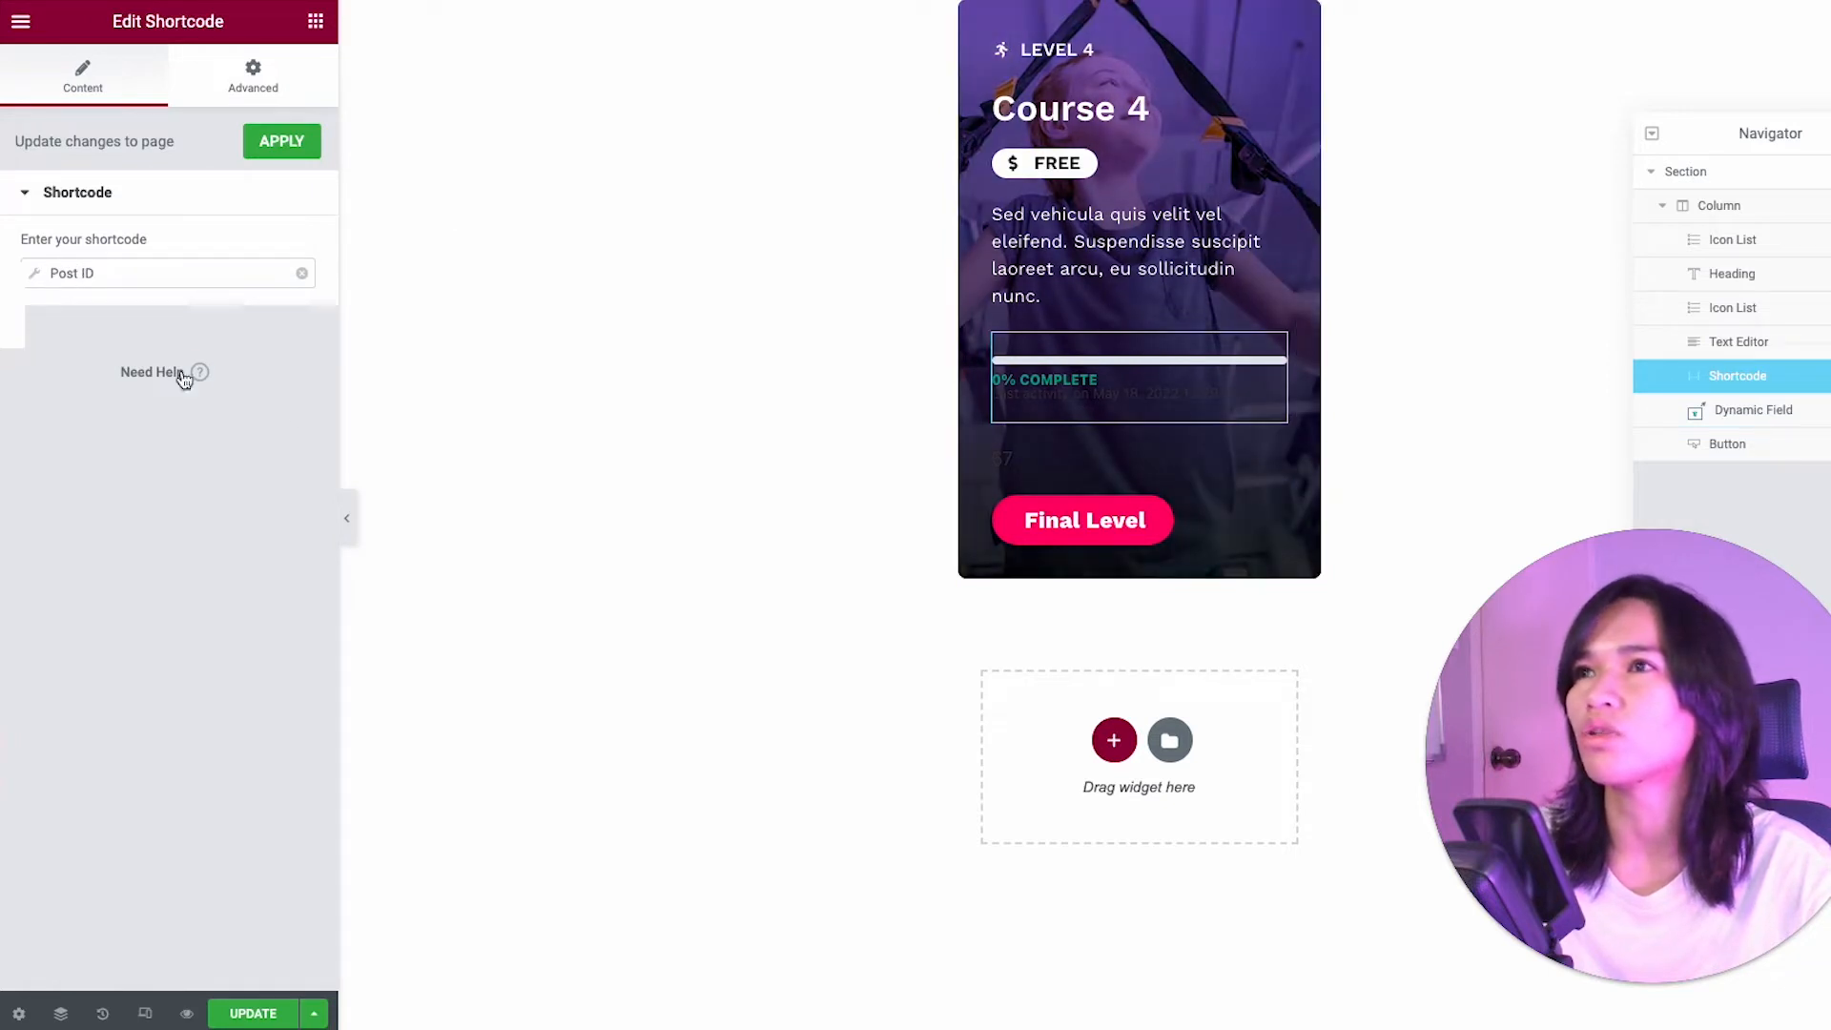
left_click(35, 275)
left_click(276, 367)
triple_click(276, 367)
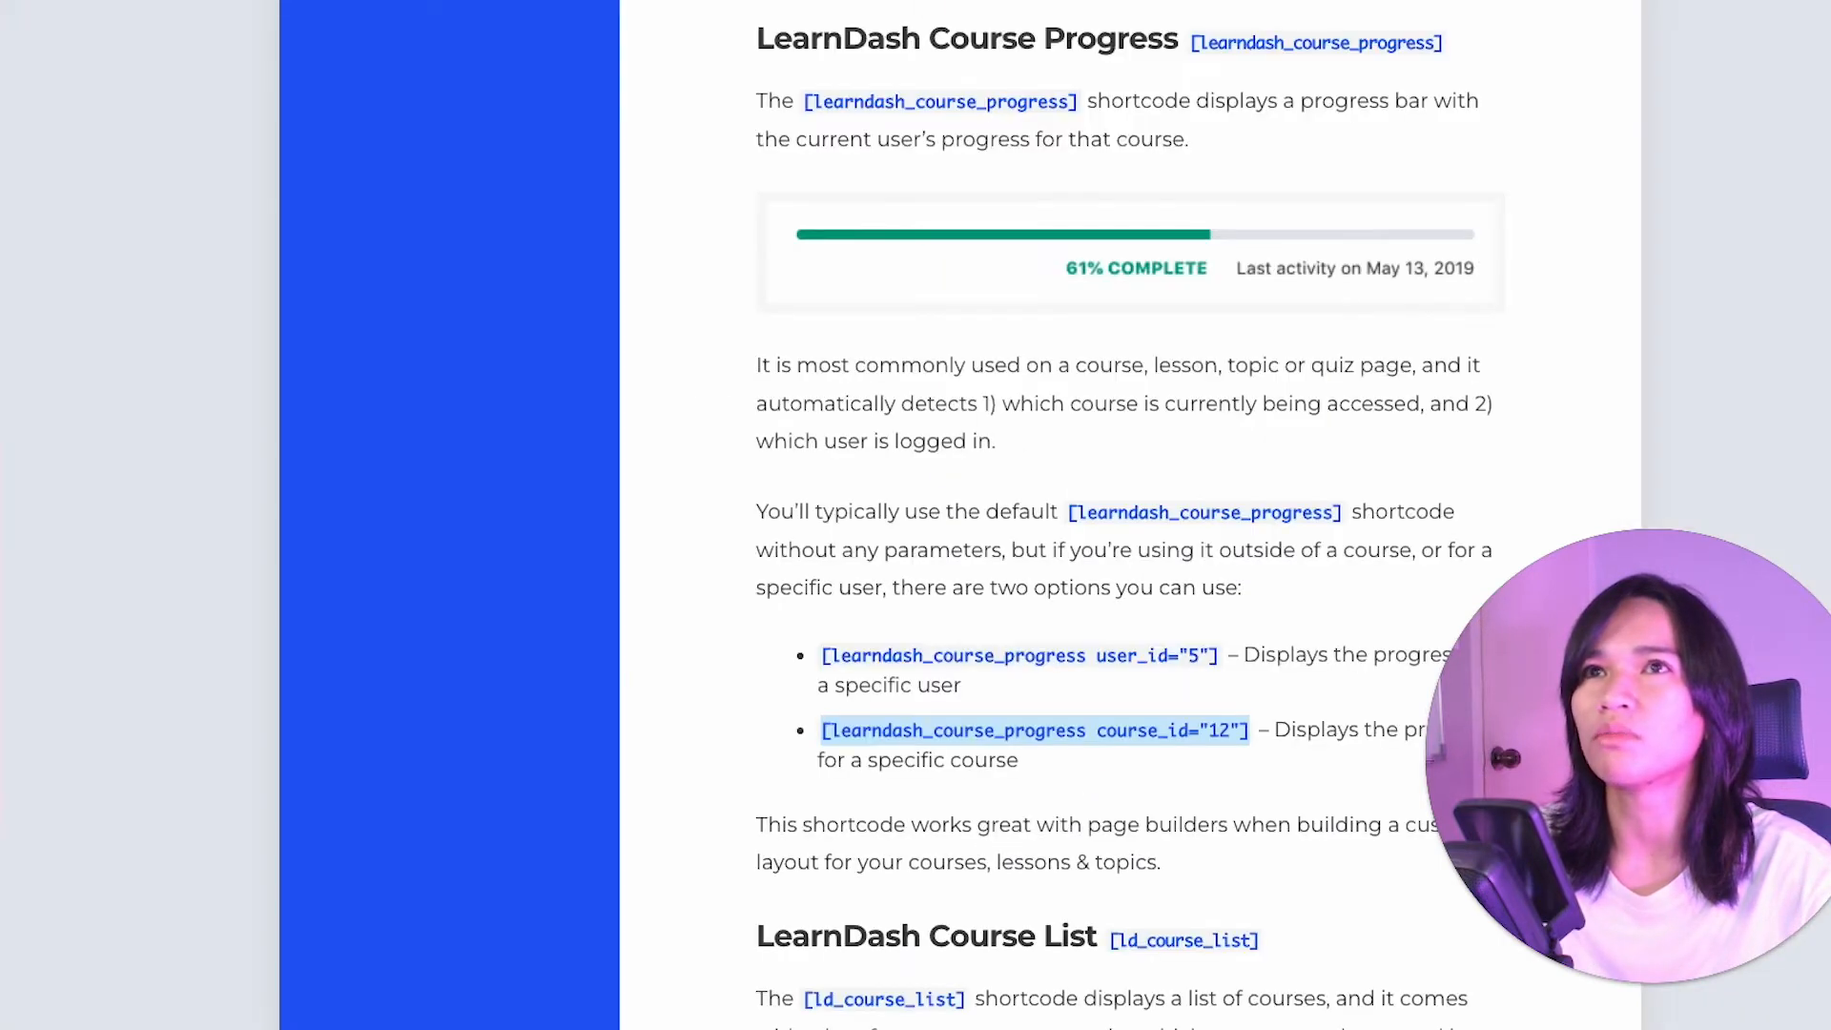
right_click(1222, 720)
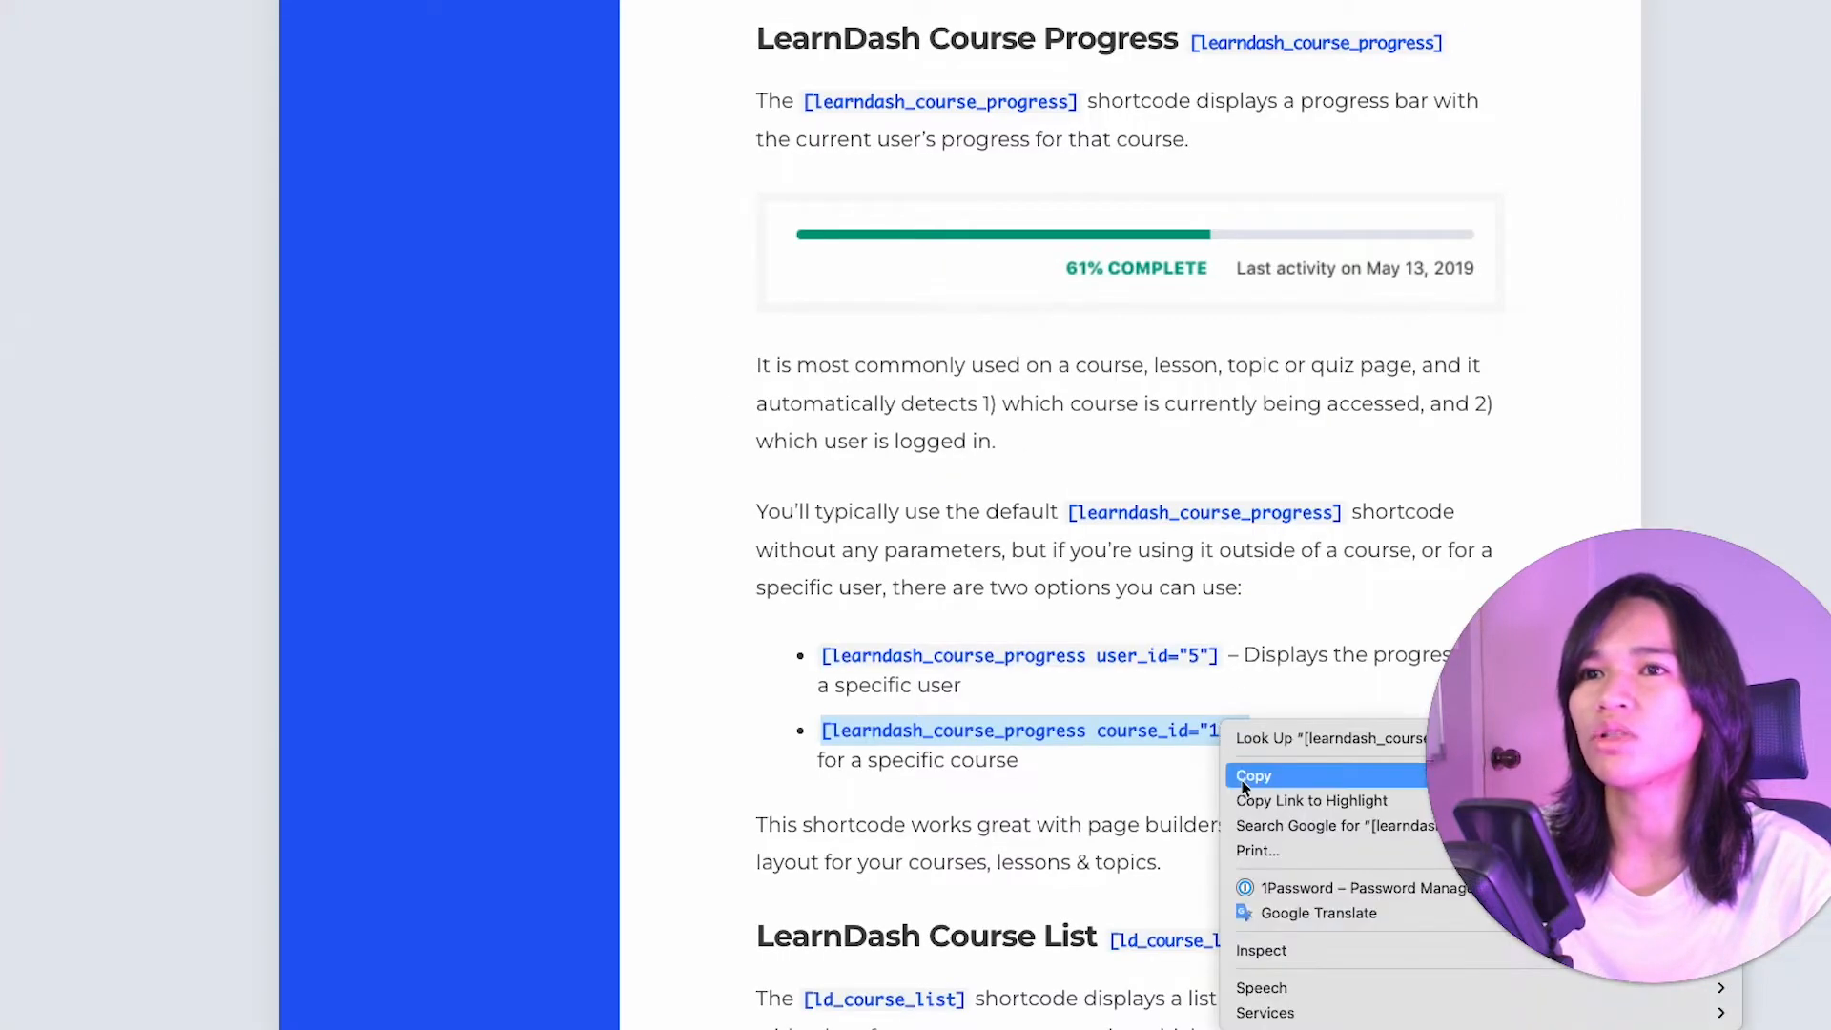
left_click(1240, 770)
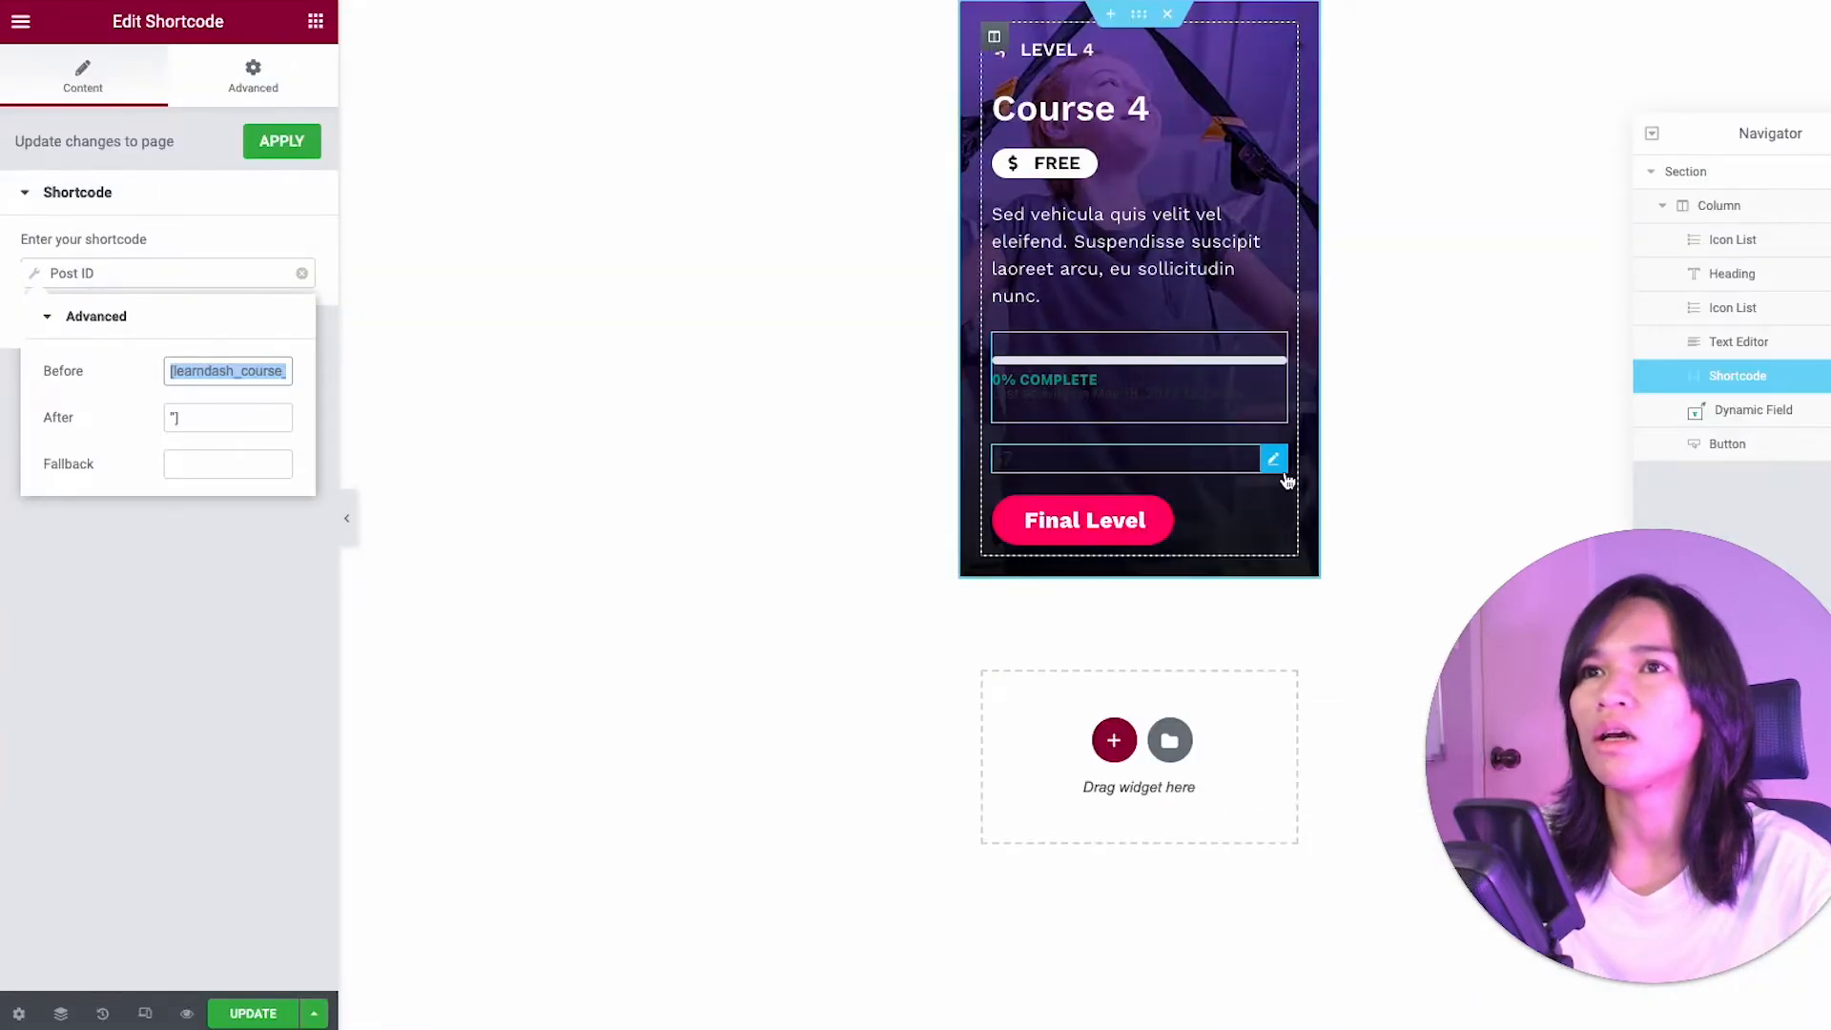
Step: Set the text color of the Dynamic Field above the Final Level button to white
left_click(1274, 462)
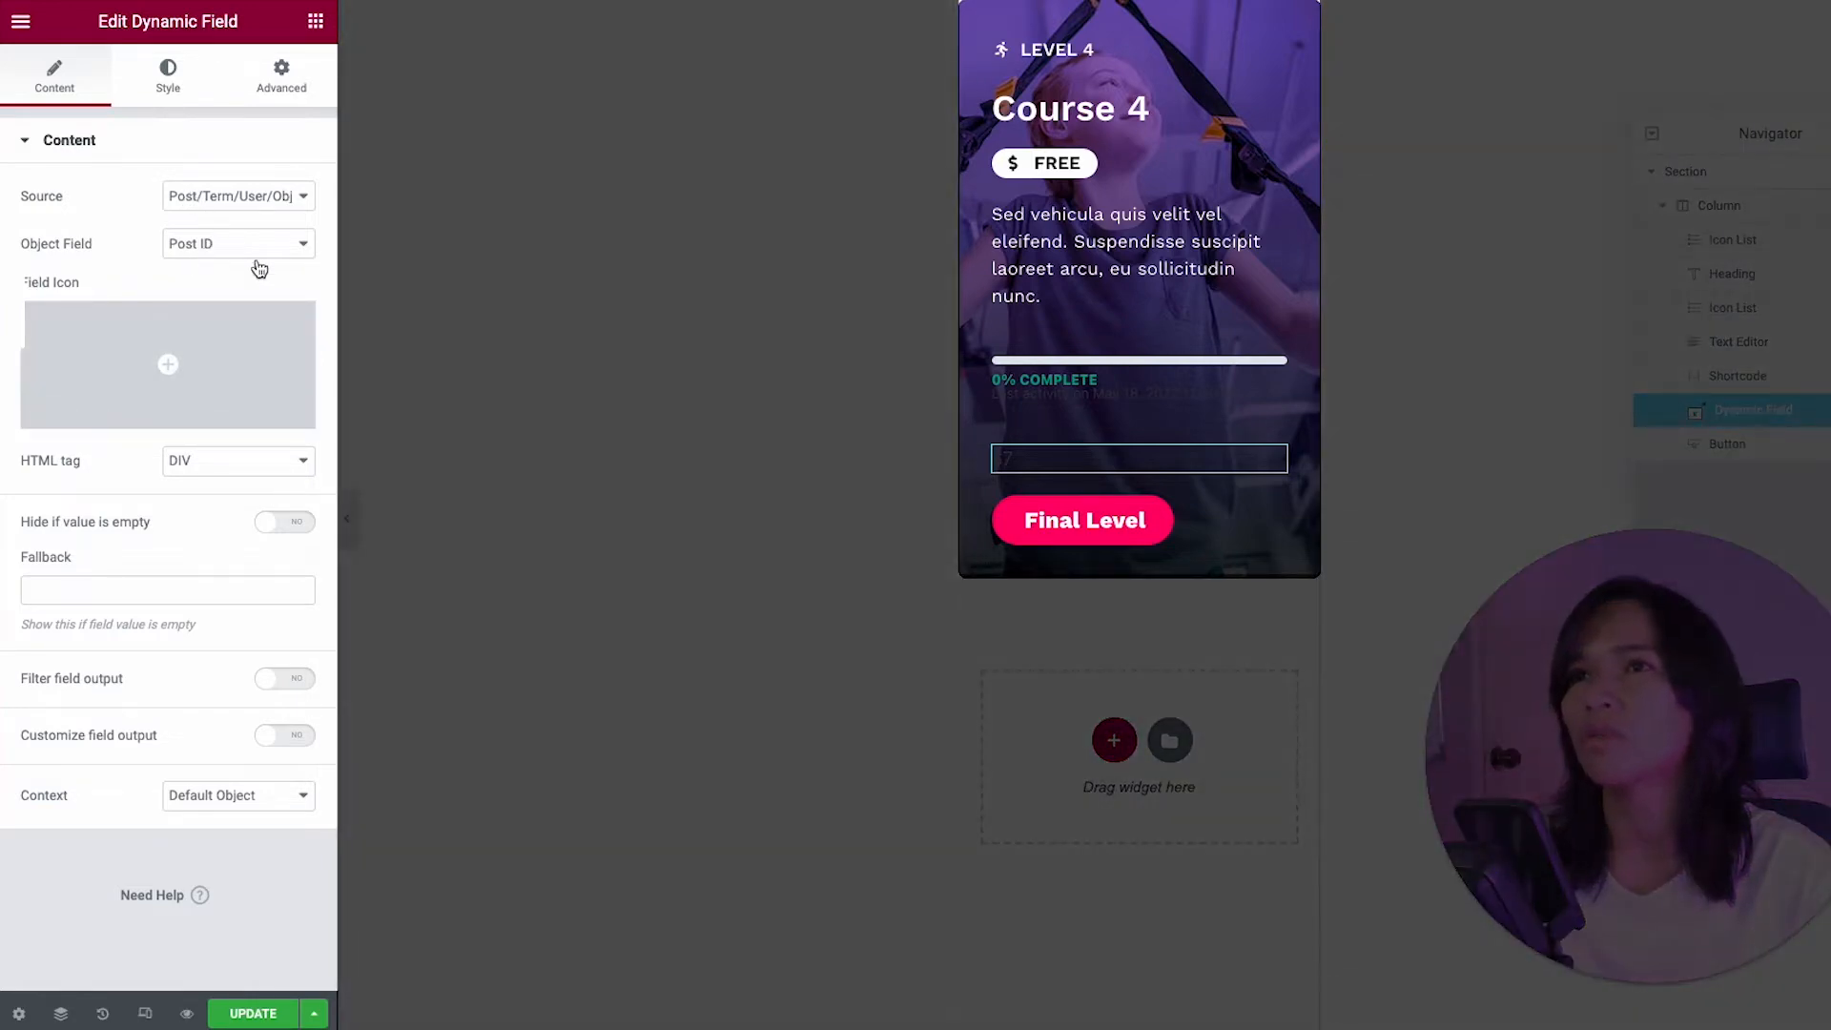
left_click(170, 84)
left_click(300, 197)
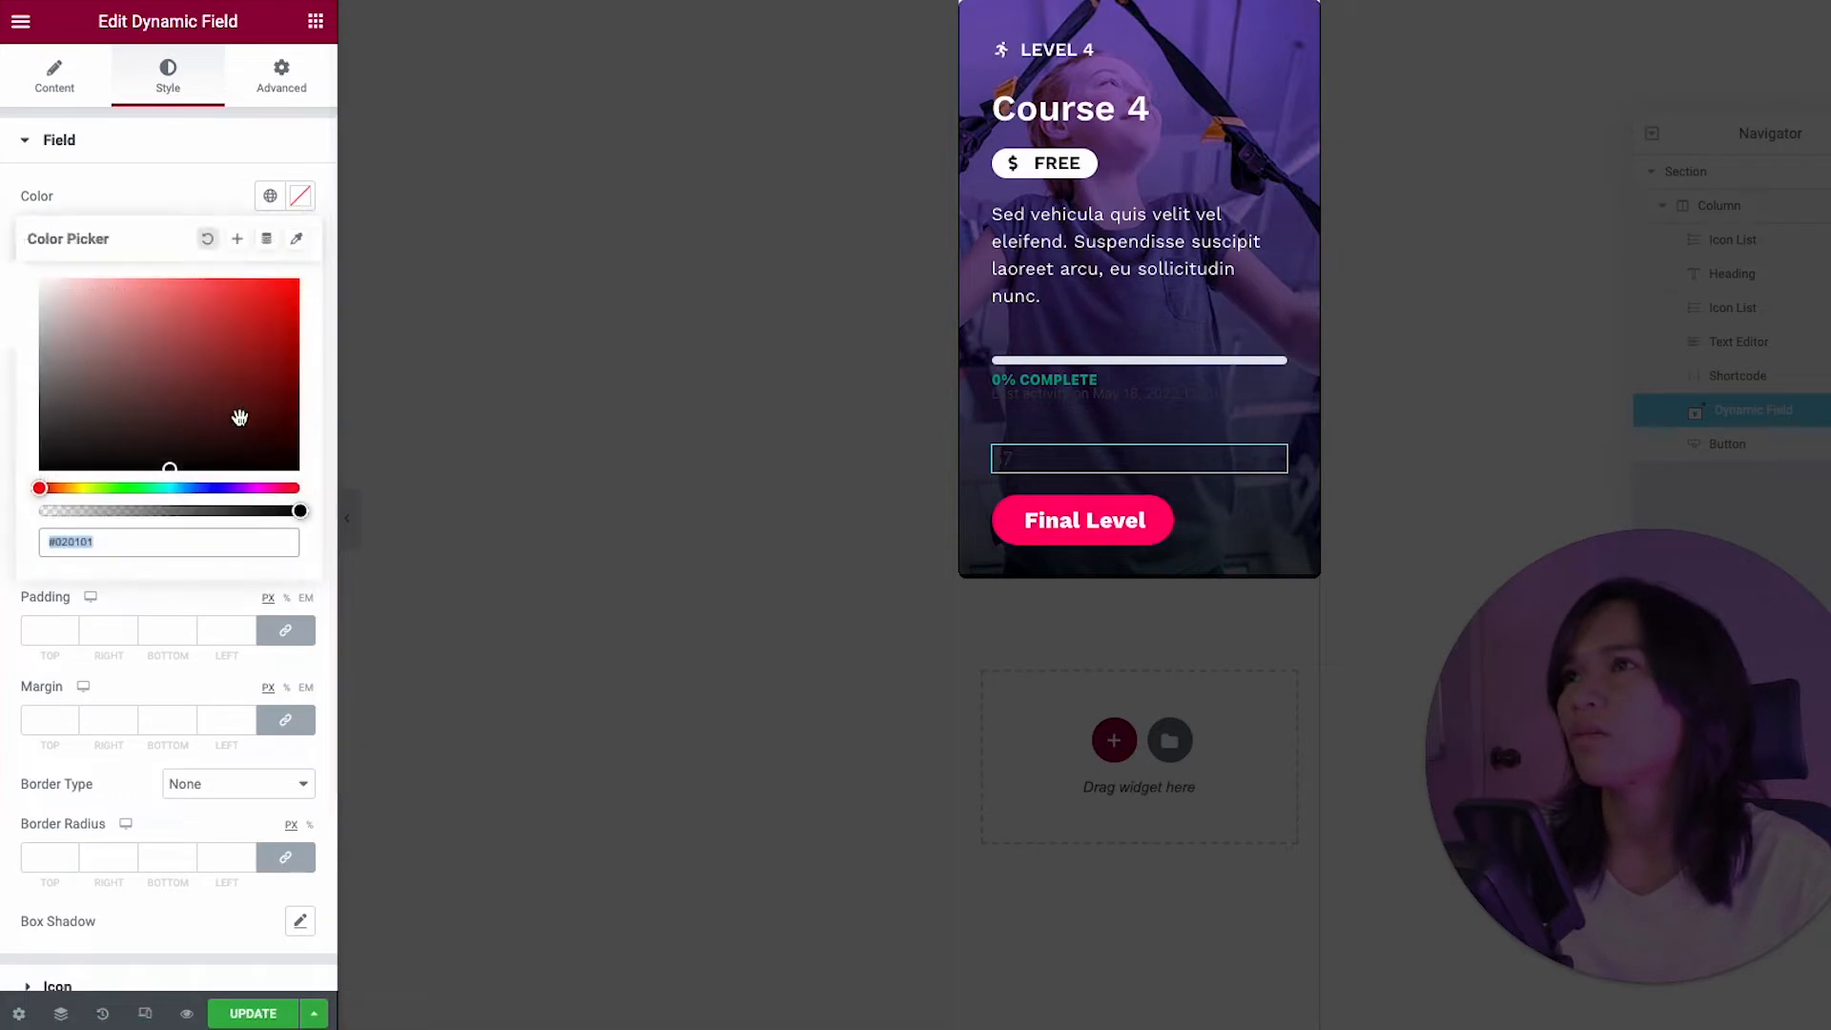
left_click(108, 188)
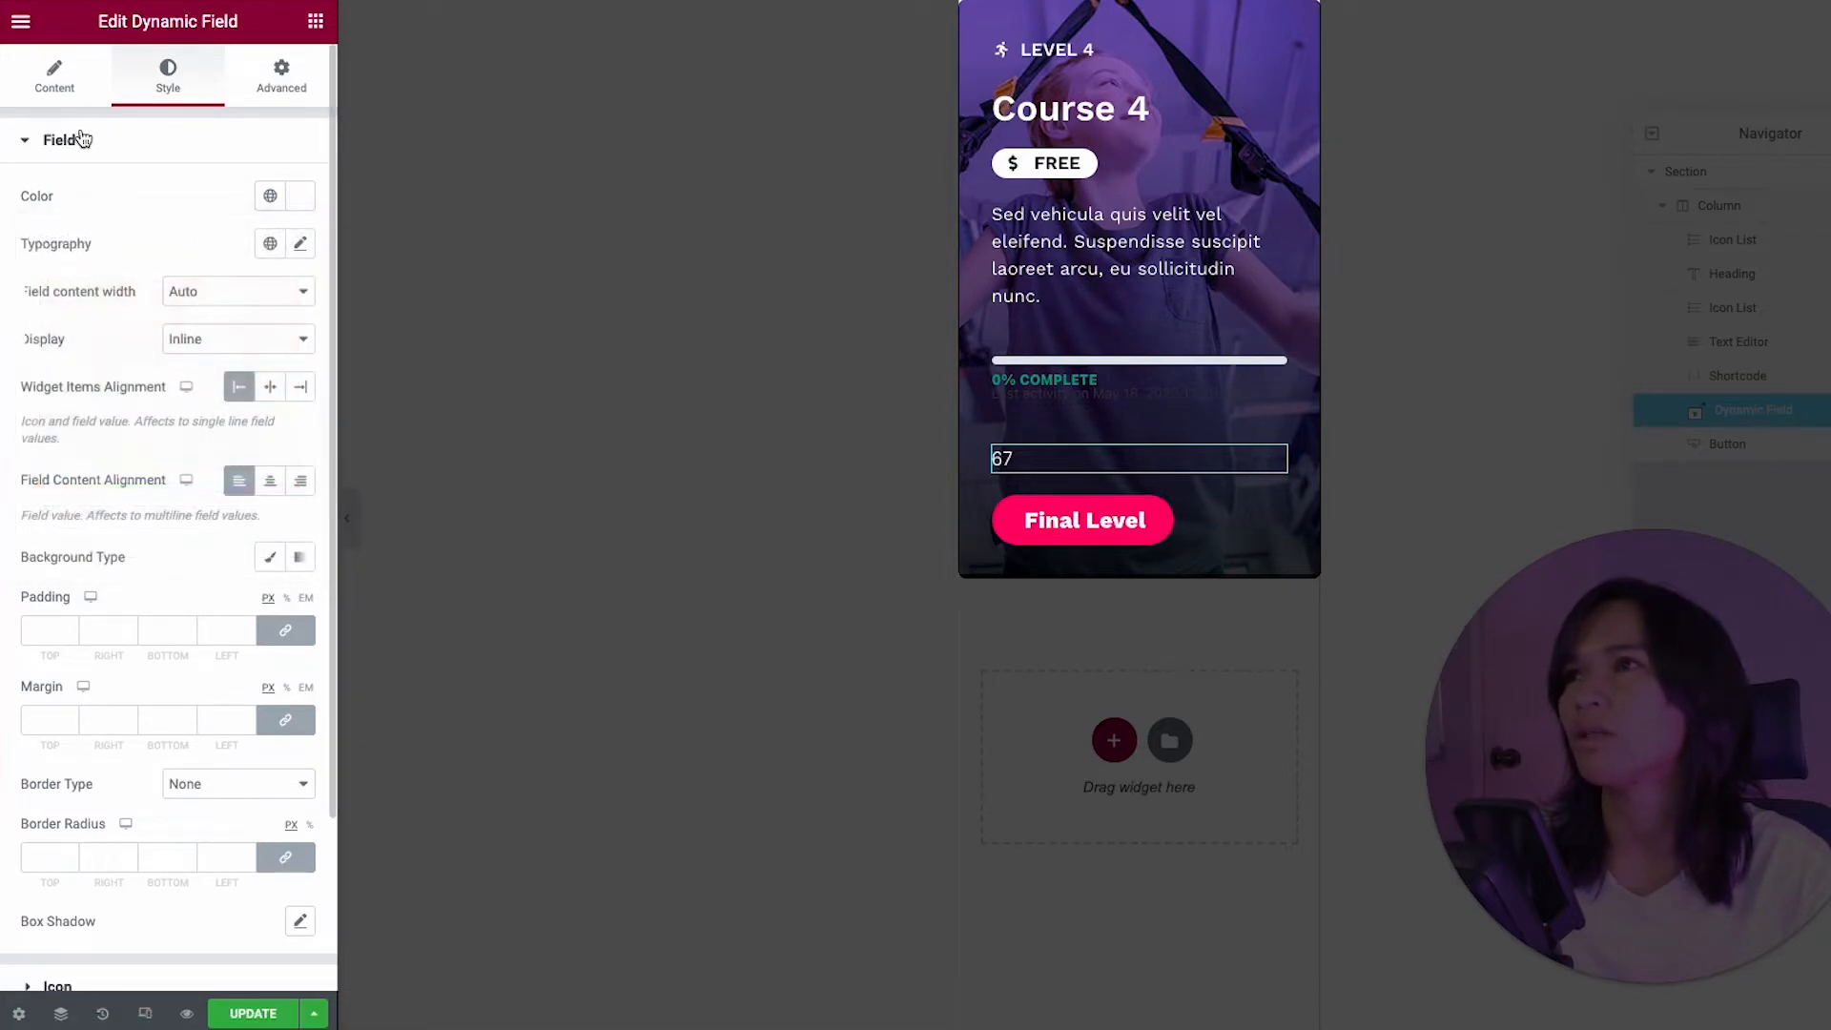
Step: Enable customized and filtered field output for the Dynamic Field, with Do shortcodes as the filter callback
left_click(65, 83)
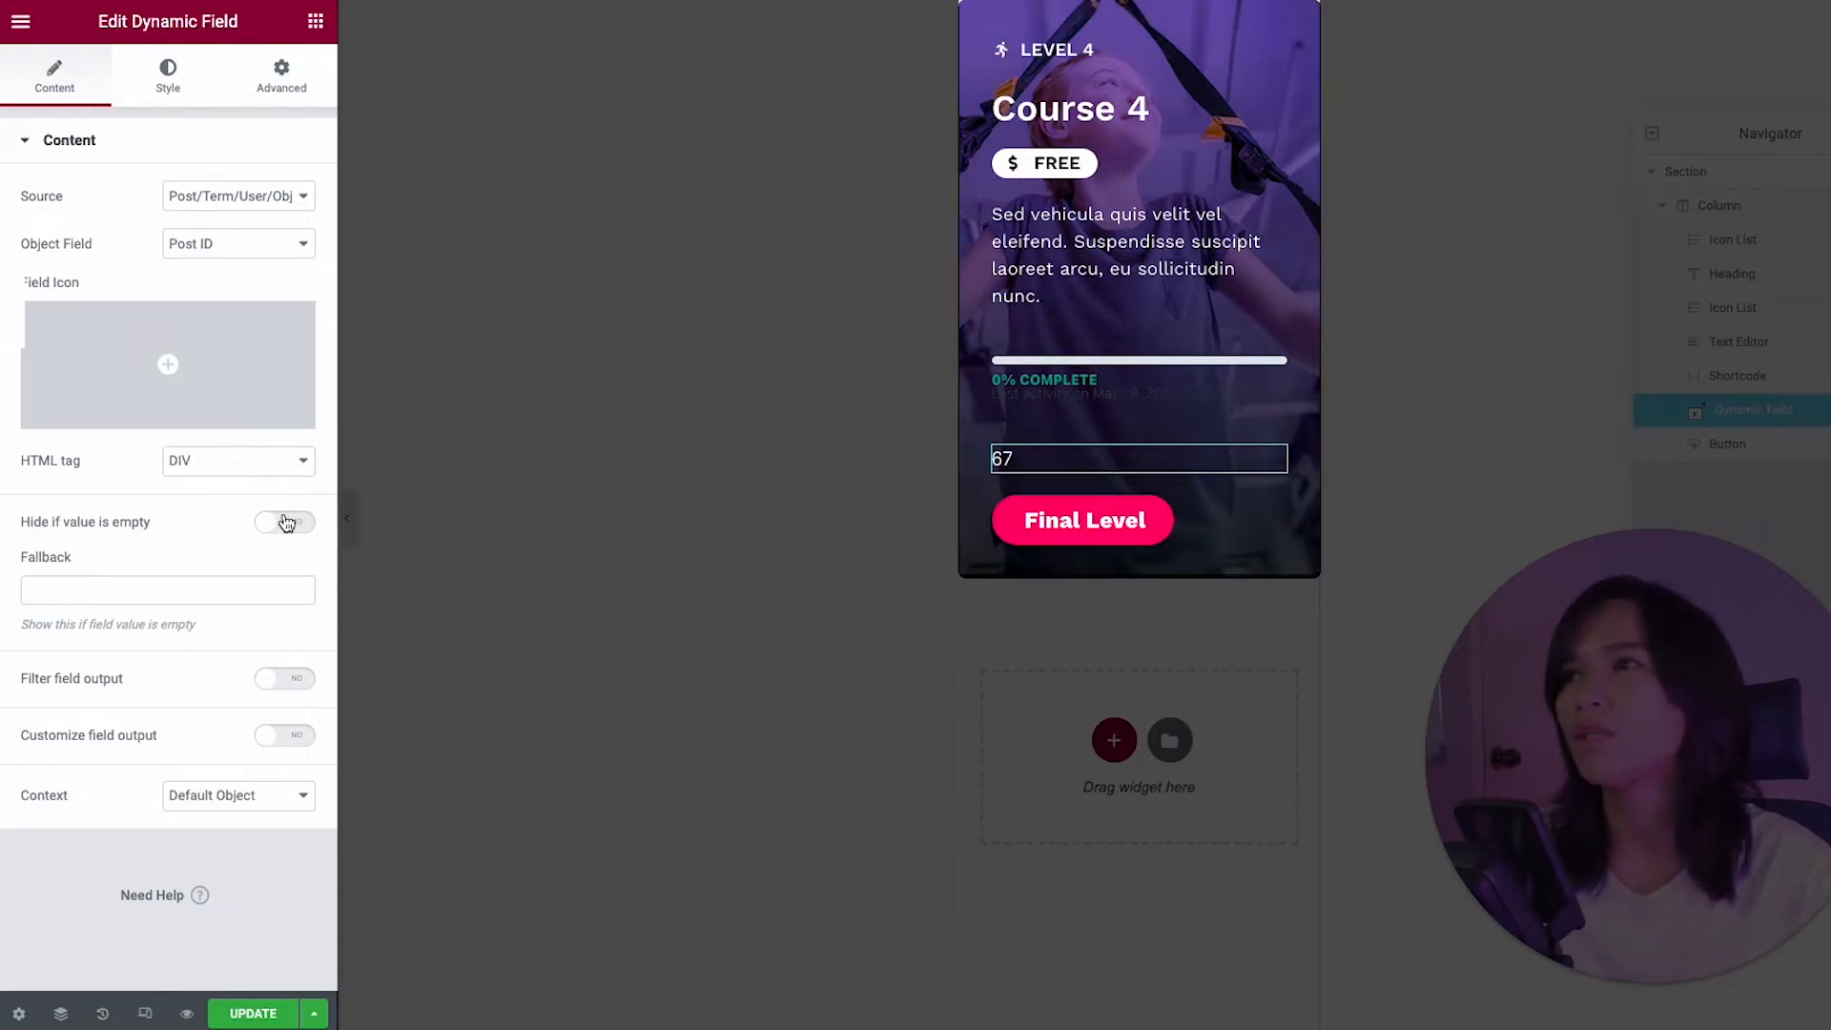
left_click(283, 736)
left_click(284, 683)
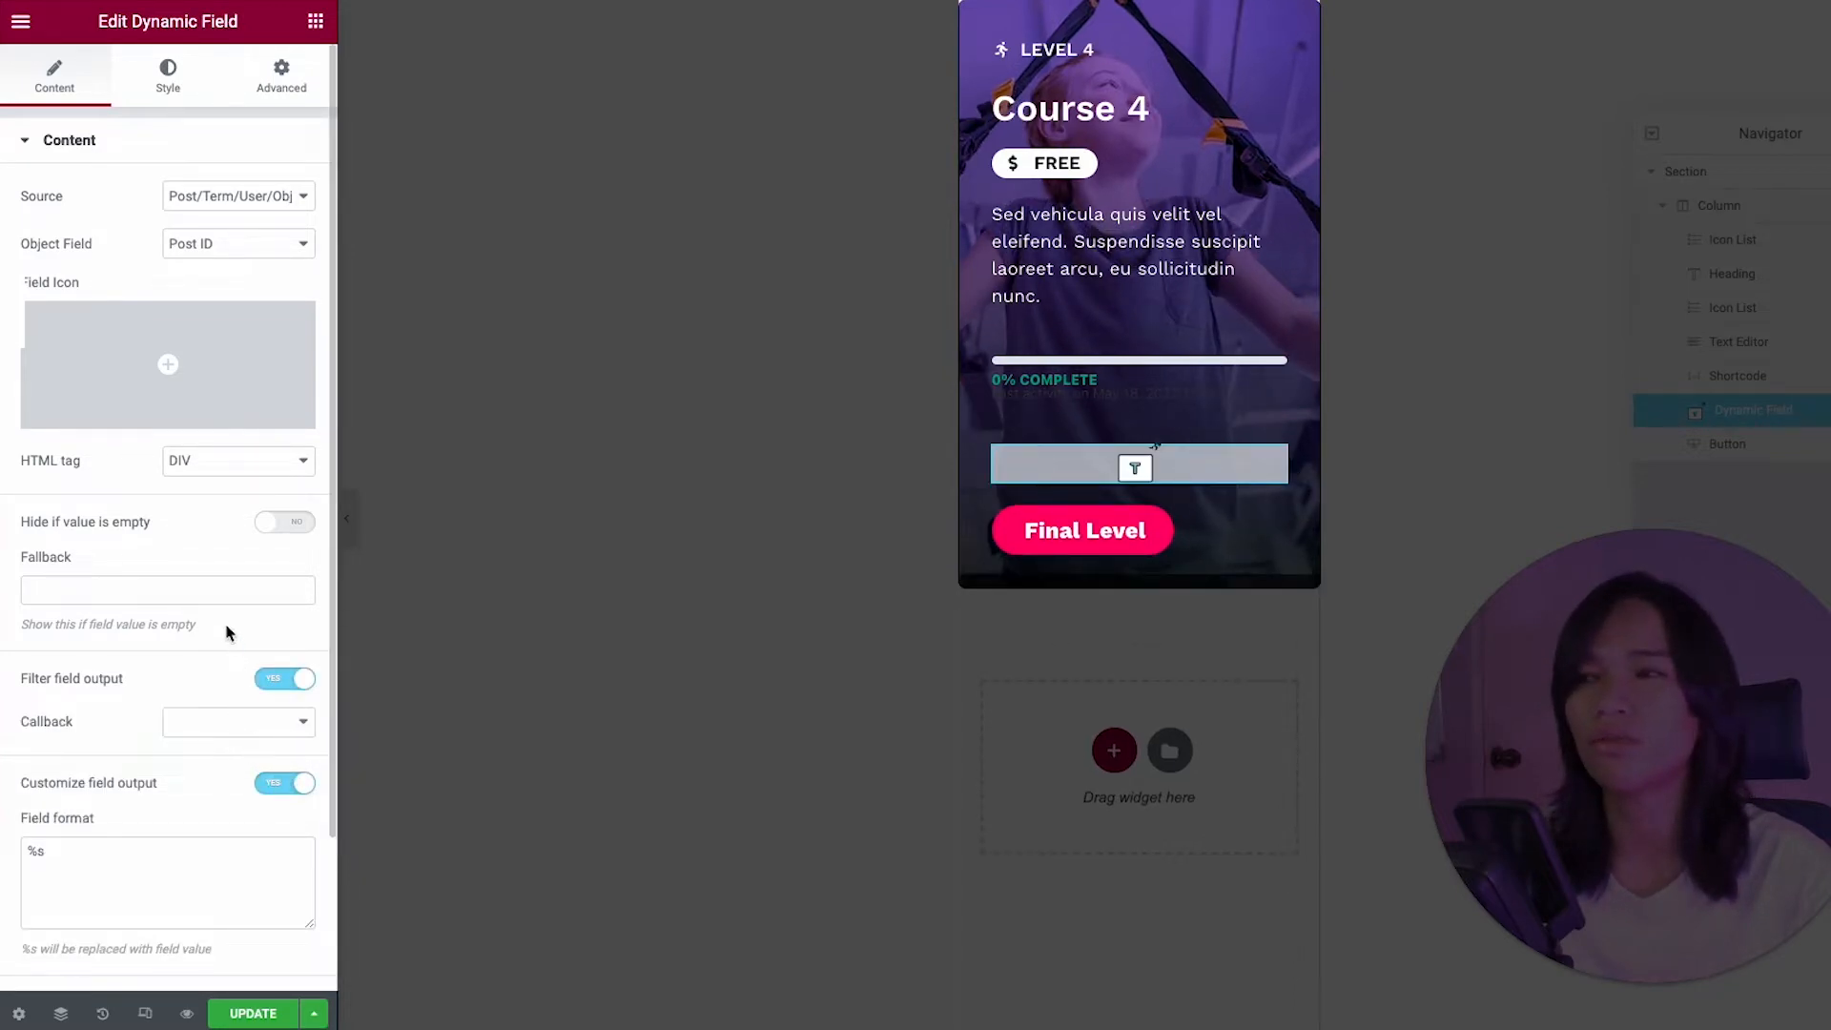
scroll(57, 620, "down", 1)
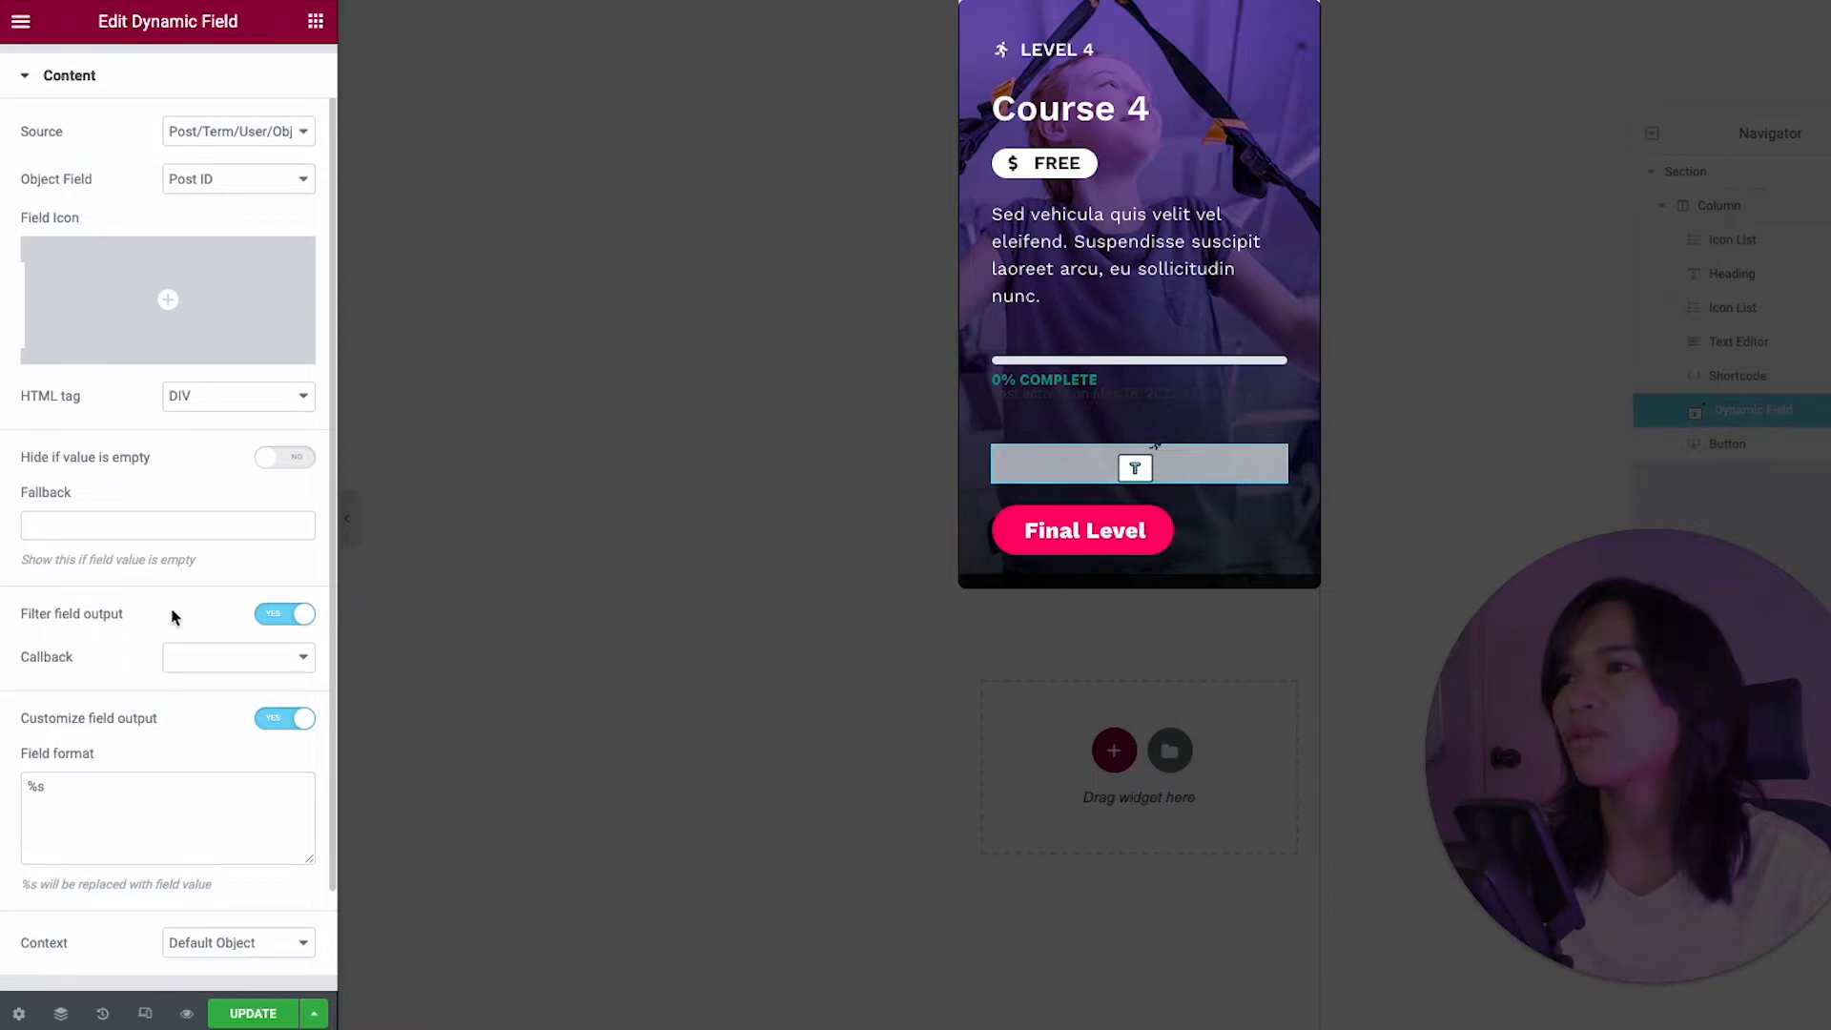
scroll(191, 604, "down", 1)
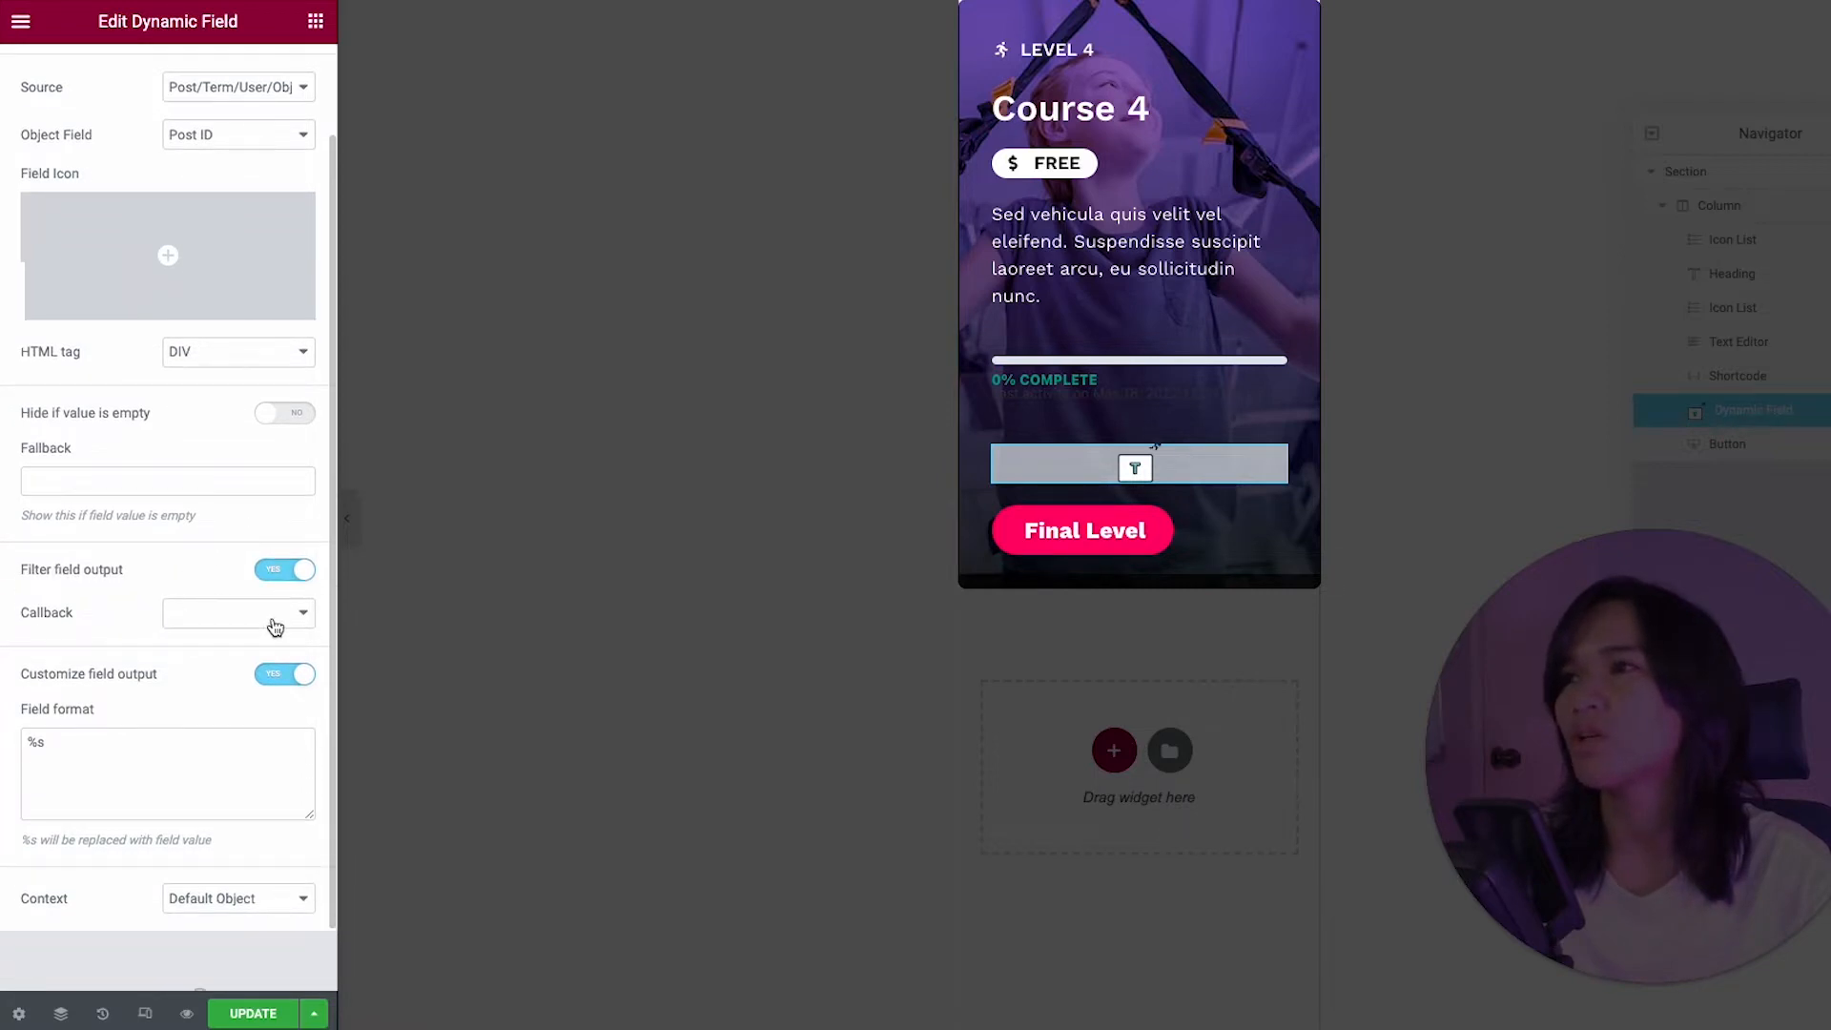
left_click(275, 626)
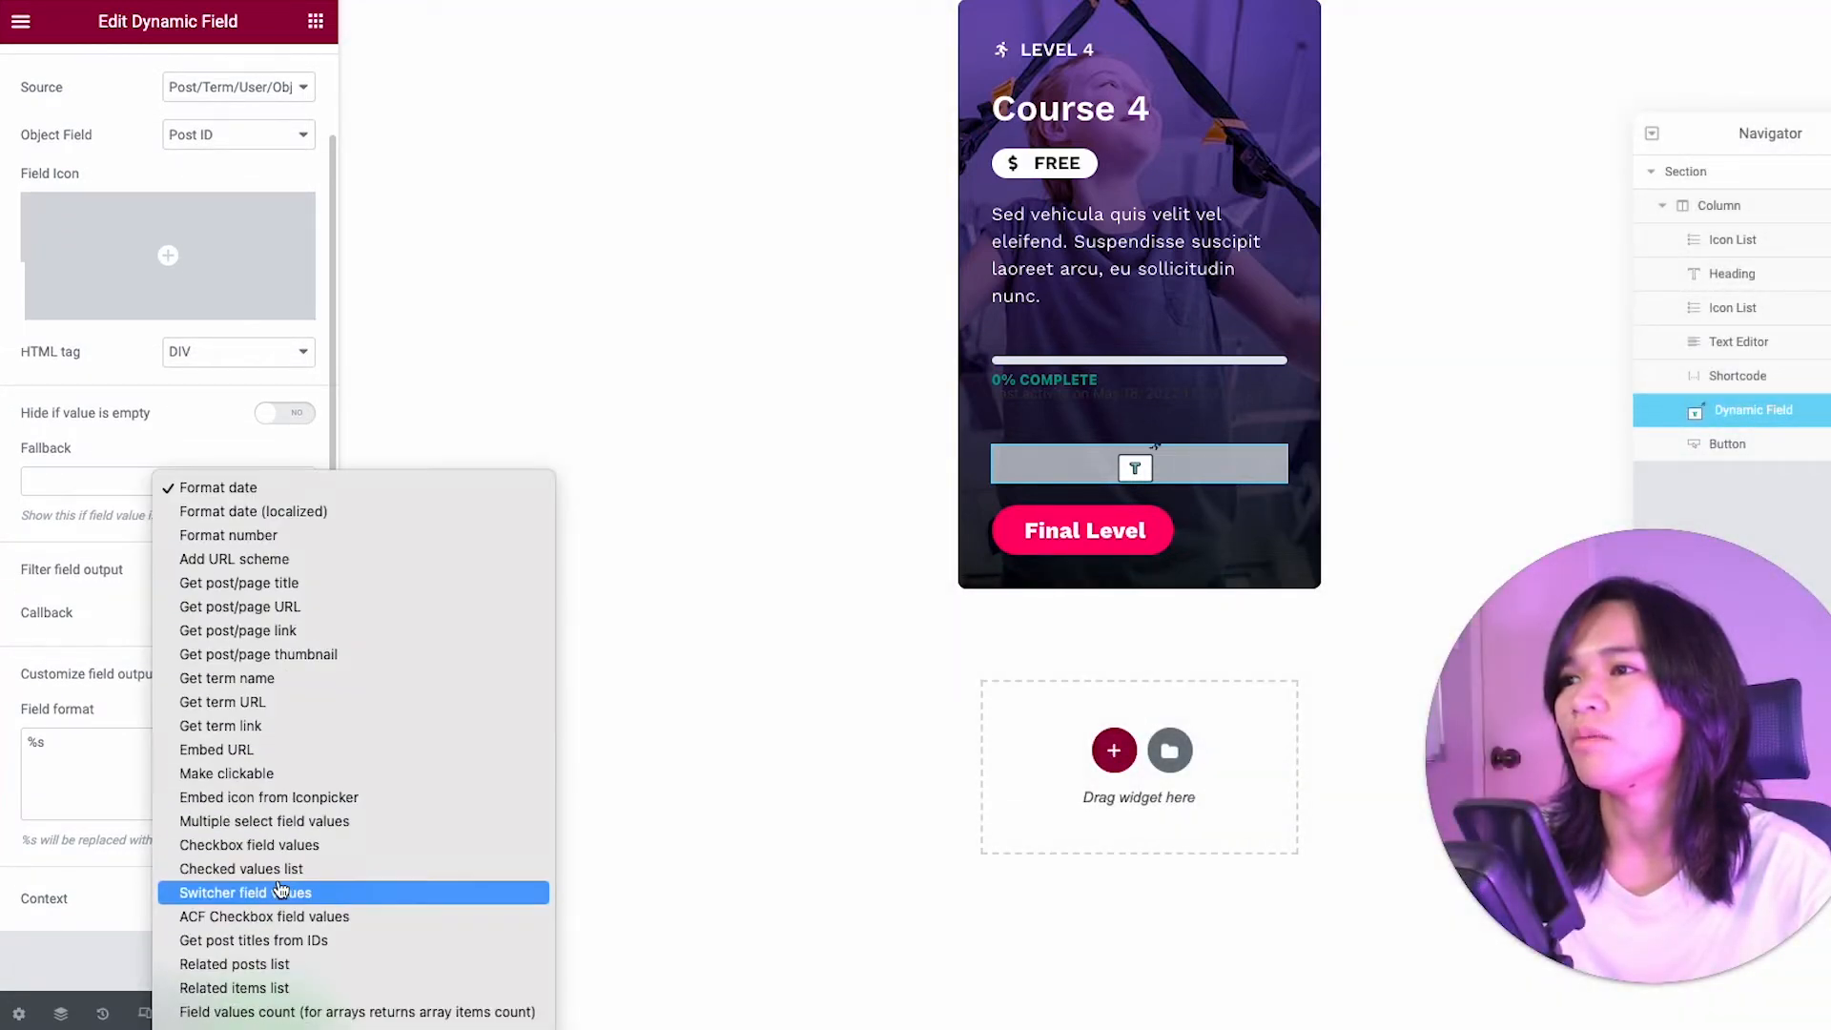
scroll(289, 867, "down", 3)
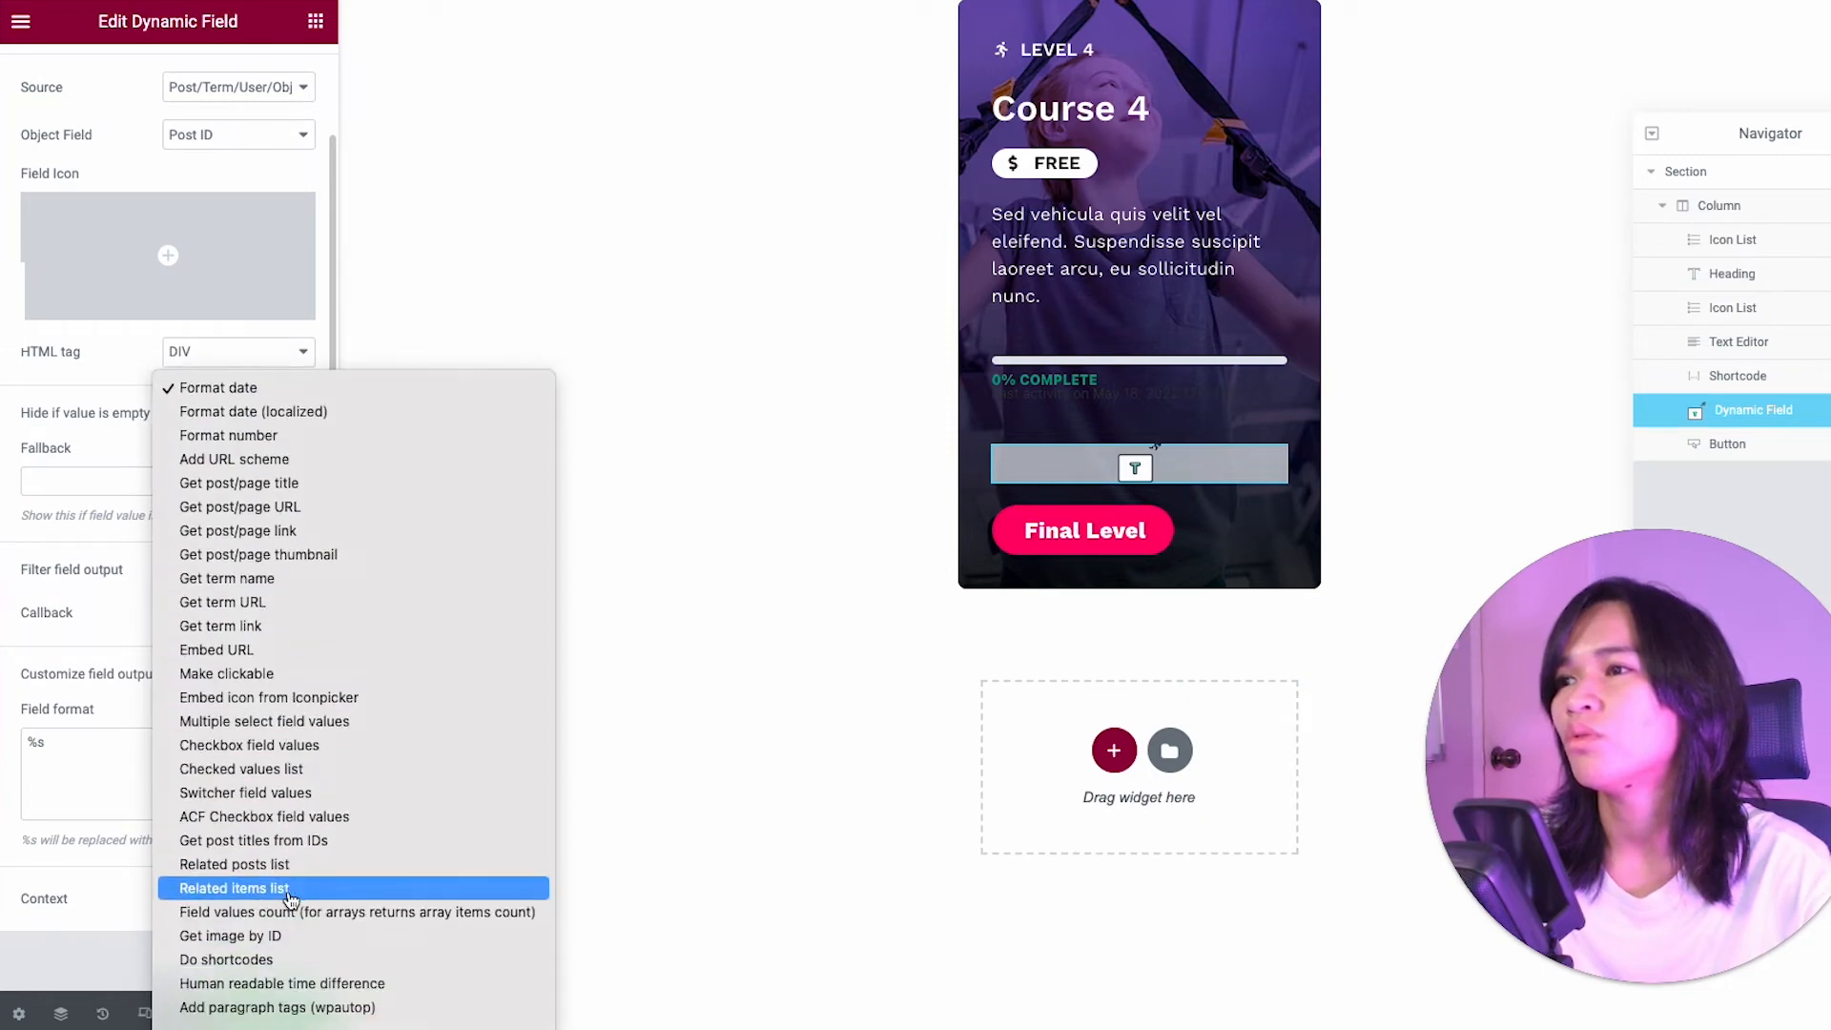
left_click(229, 959)
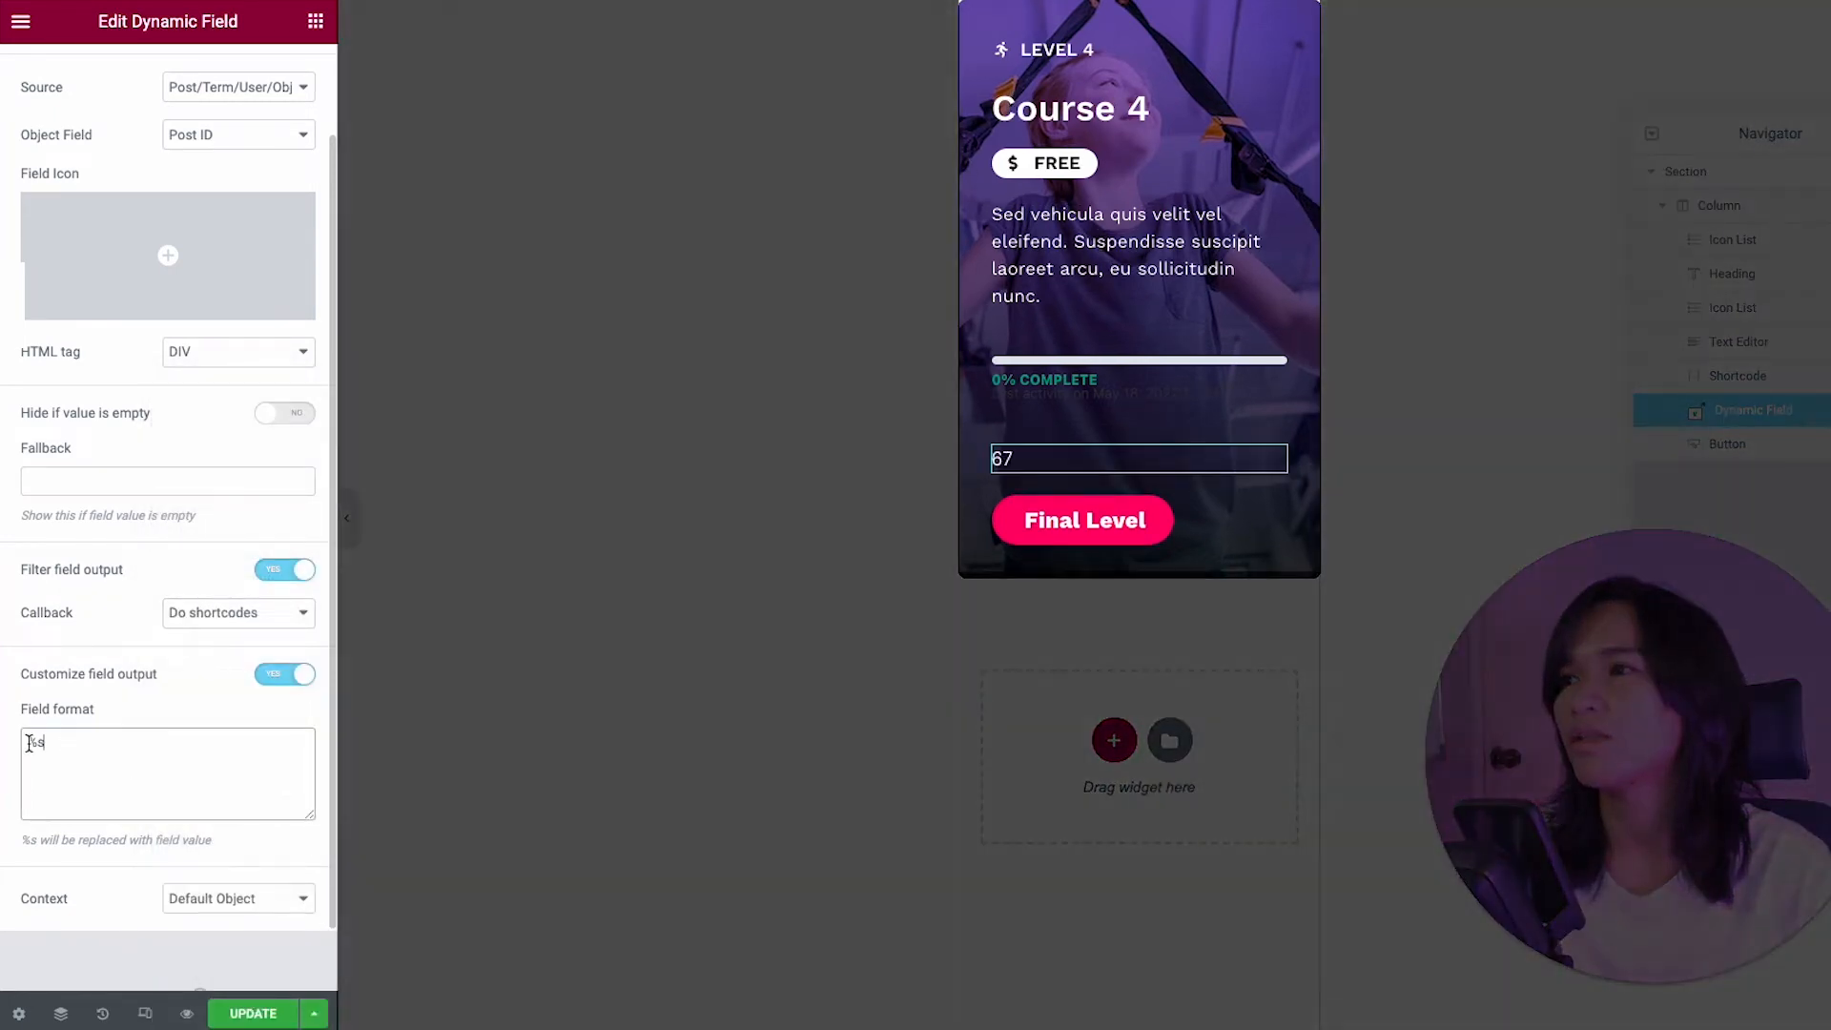
Step: Set the Dynamic Field's field format to [learndash_course_progress course_id="%s"], using the copied shortcode with %s as the course ID
double_click(28, 743)
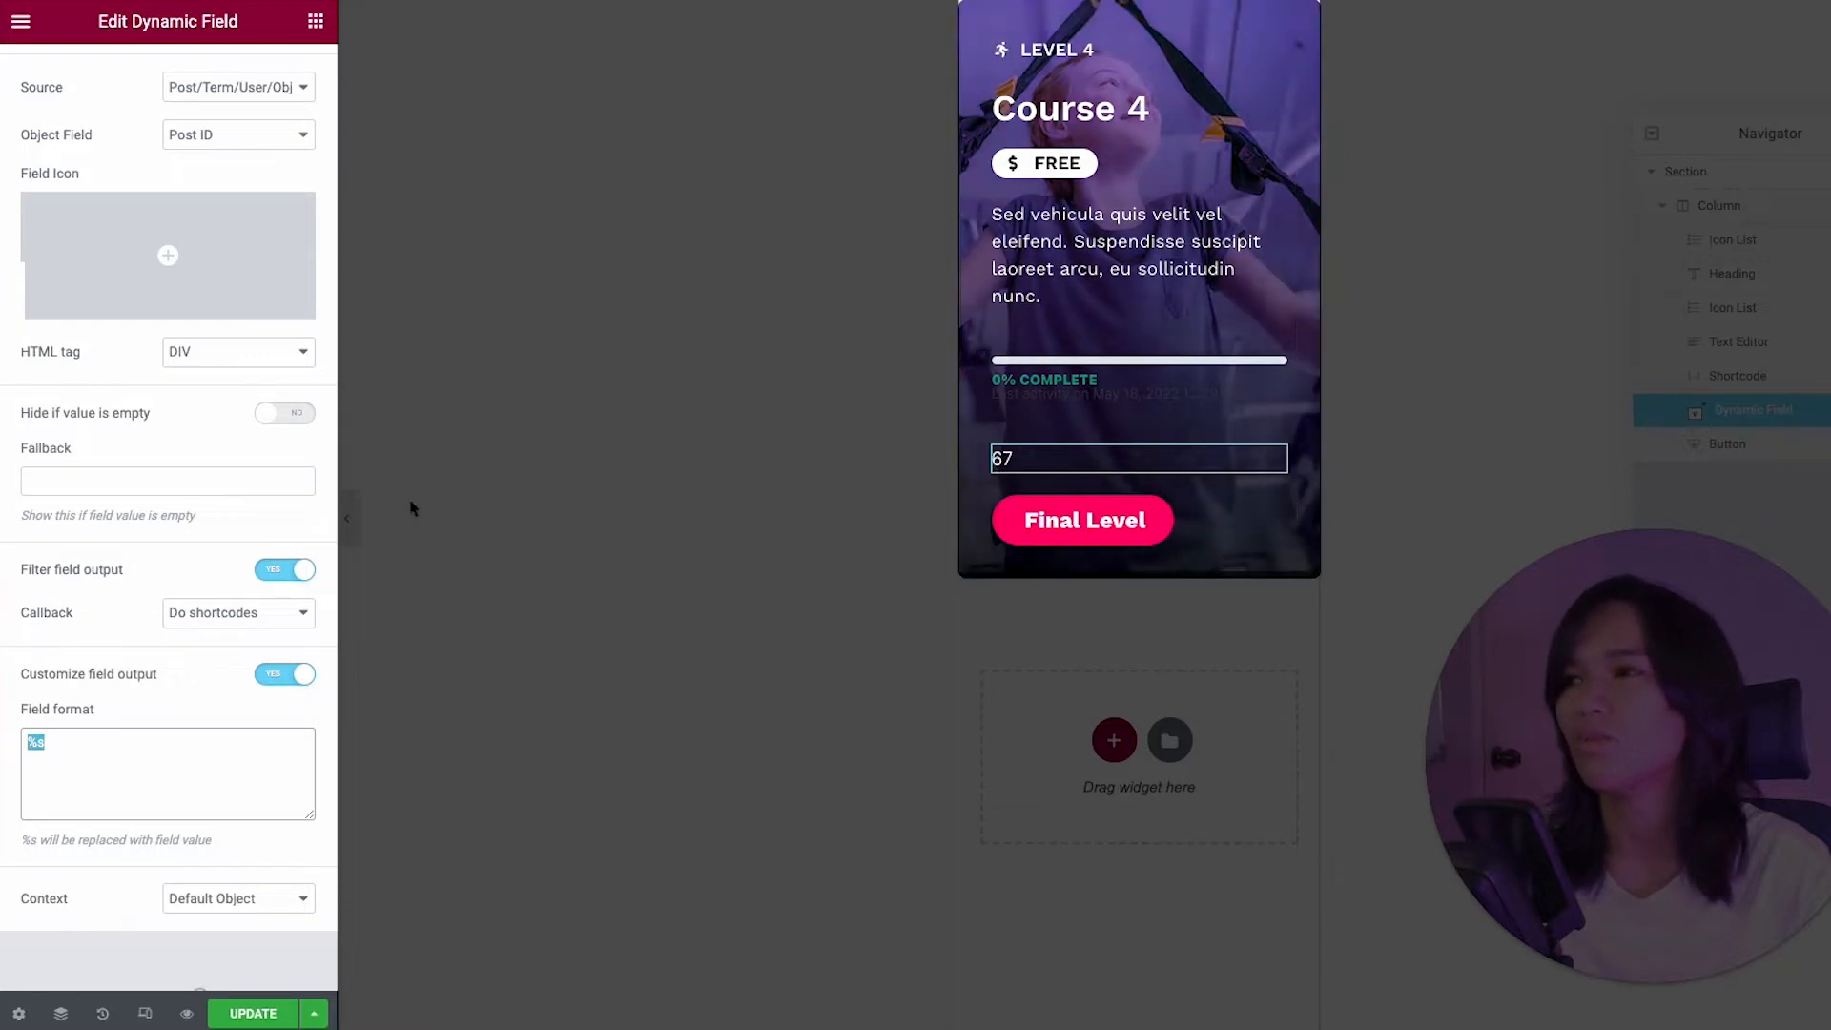
scroll(107, 826, "up", 1)
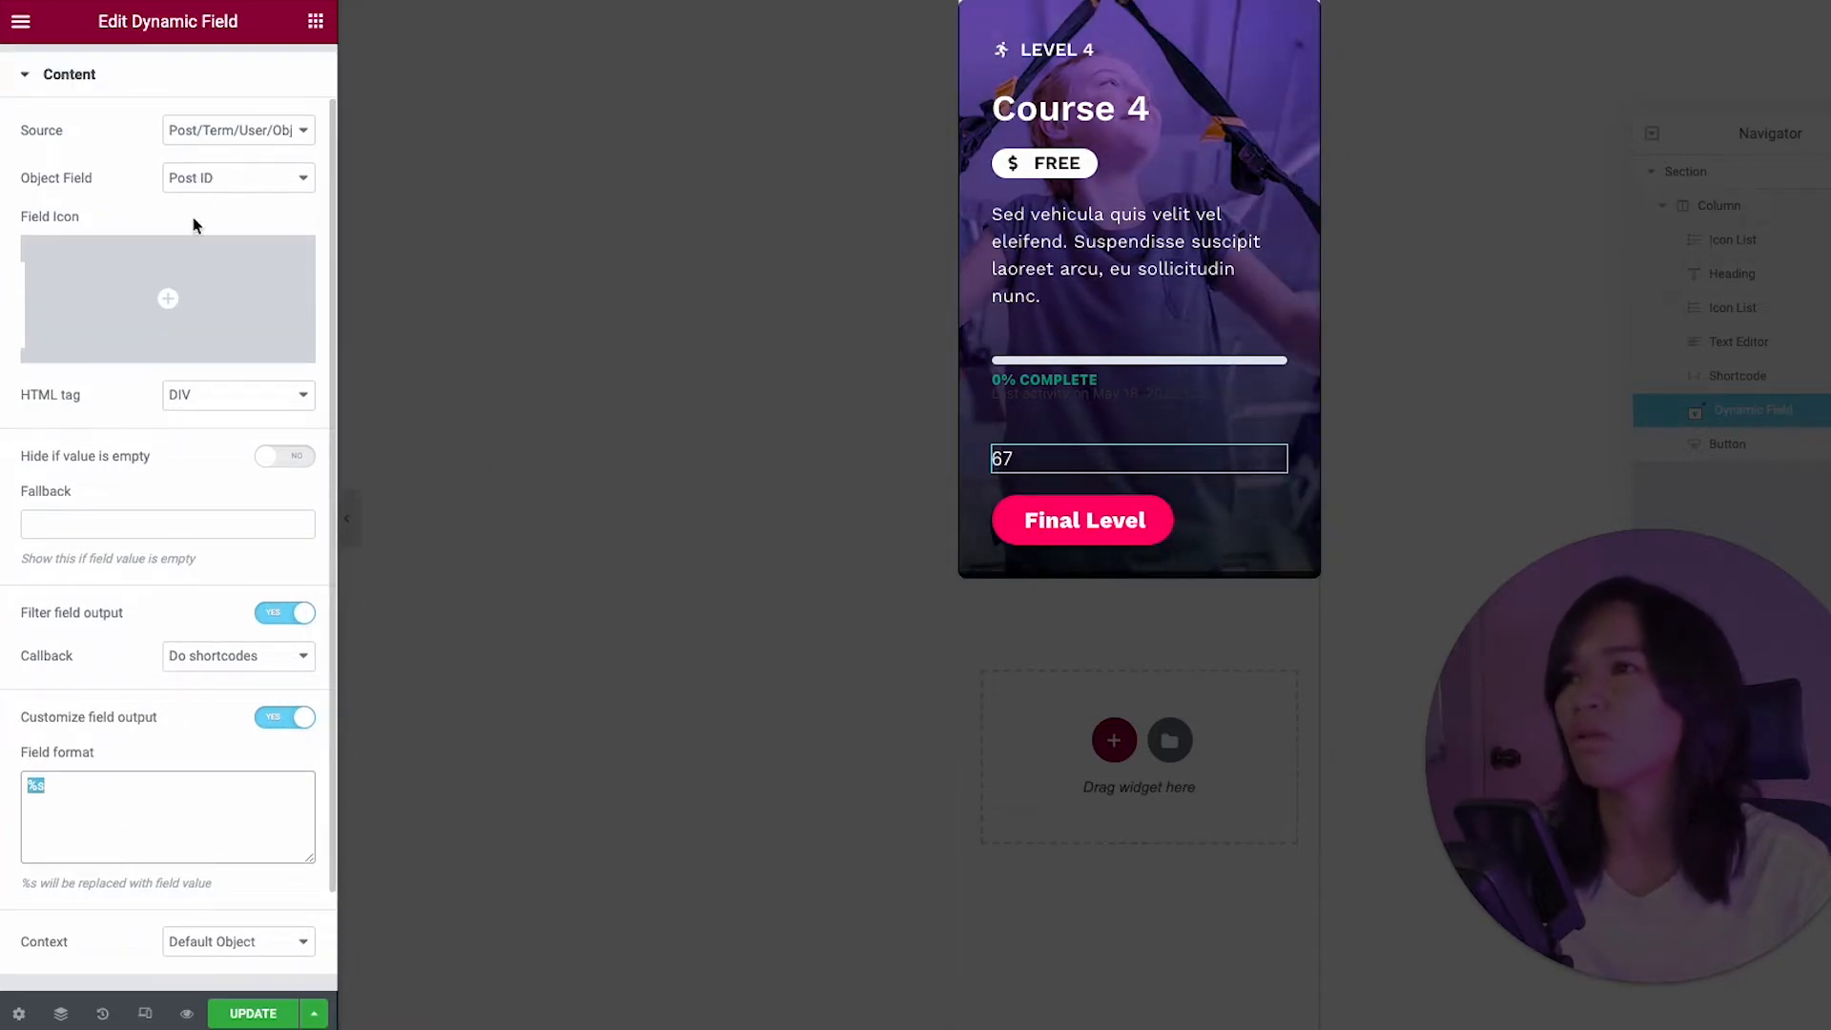
triple_click(47, 788)
key("ctrl+v")
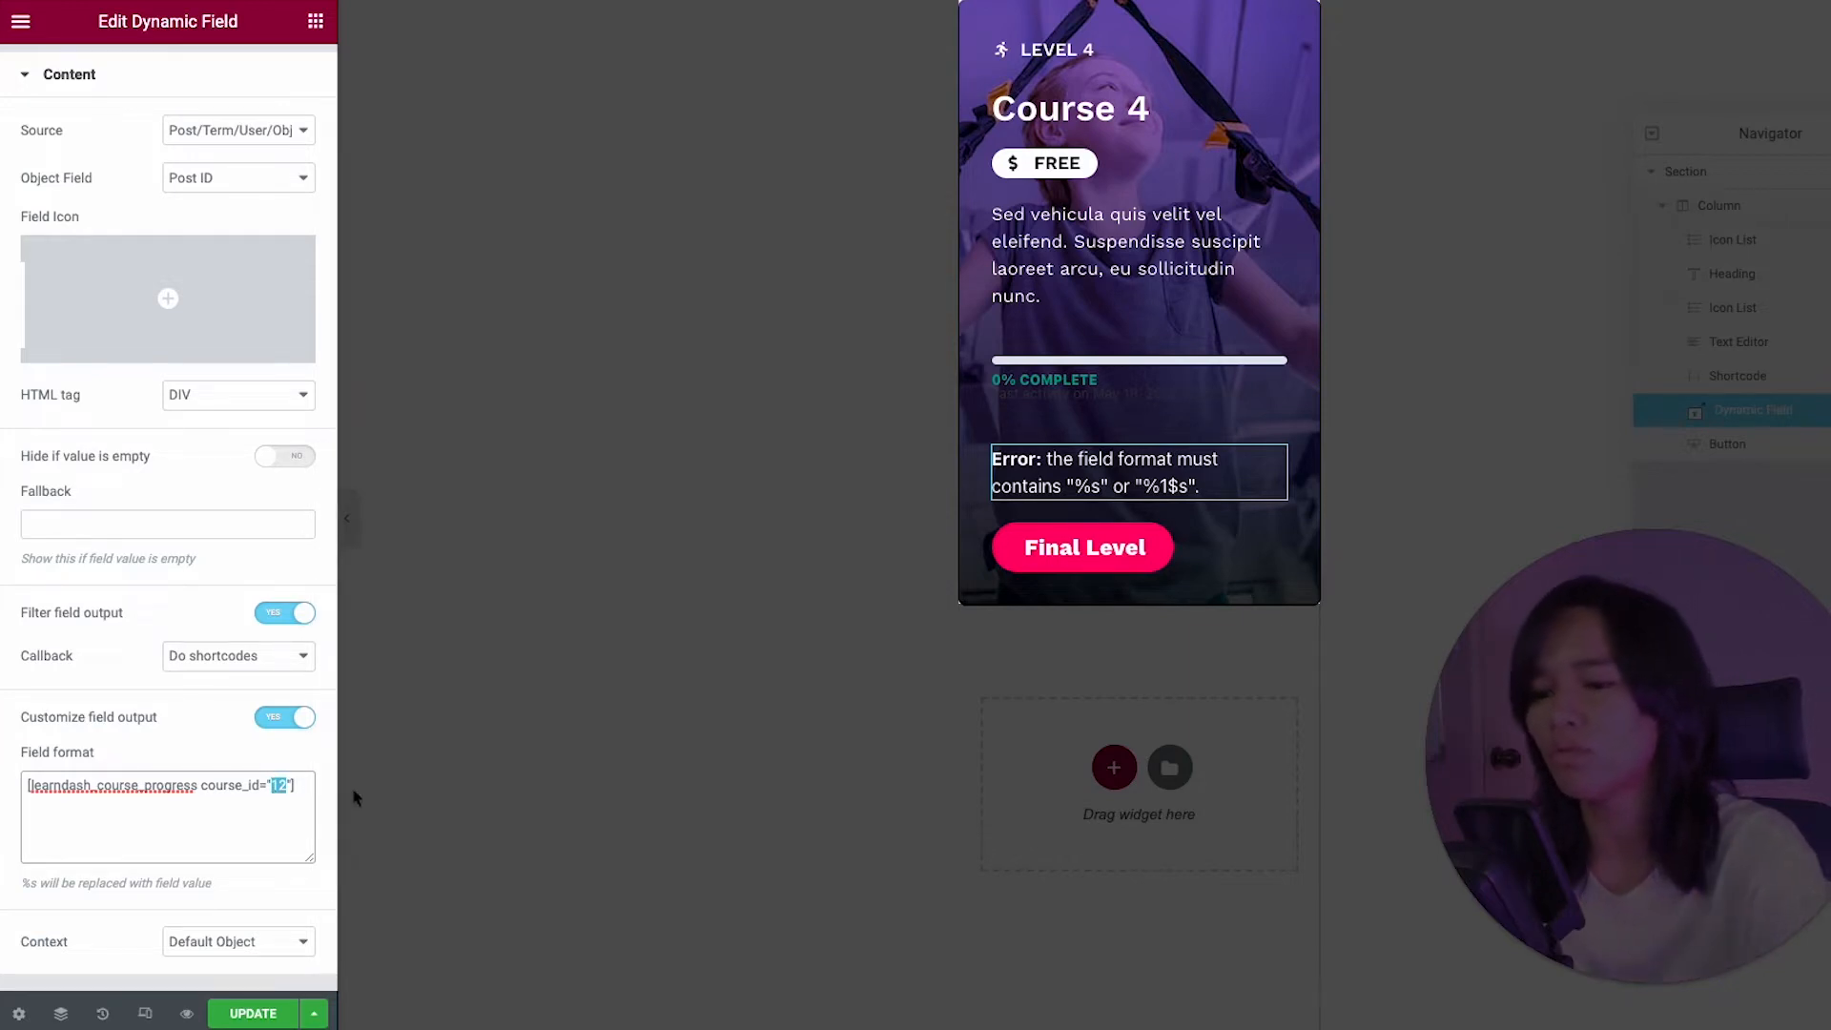
type("%s")
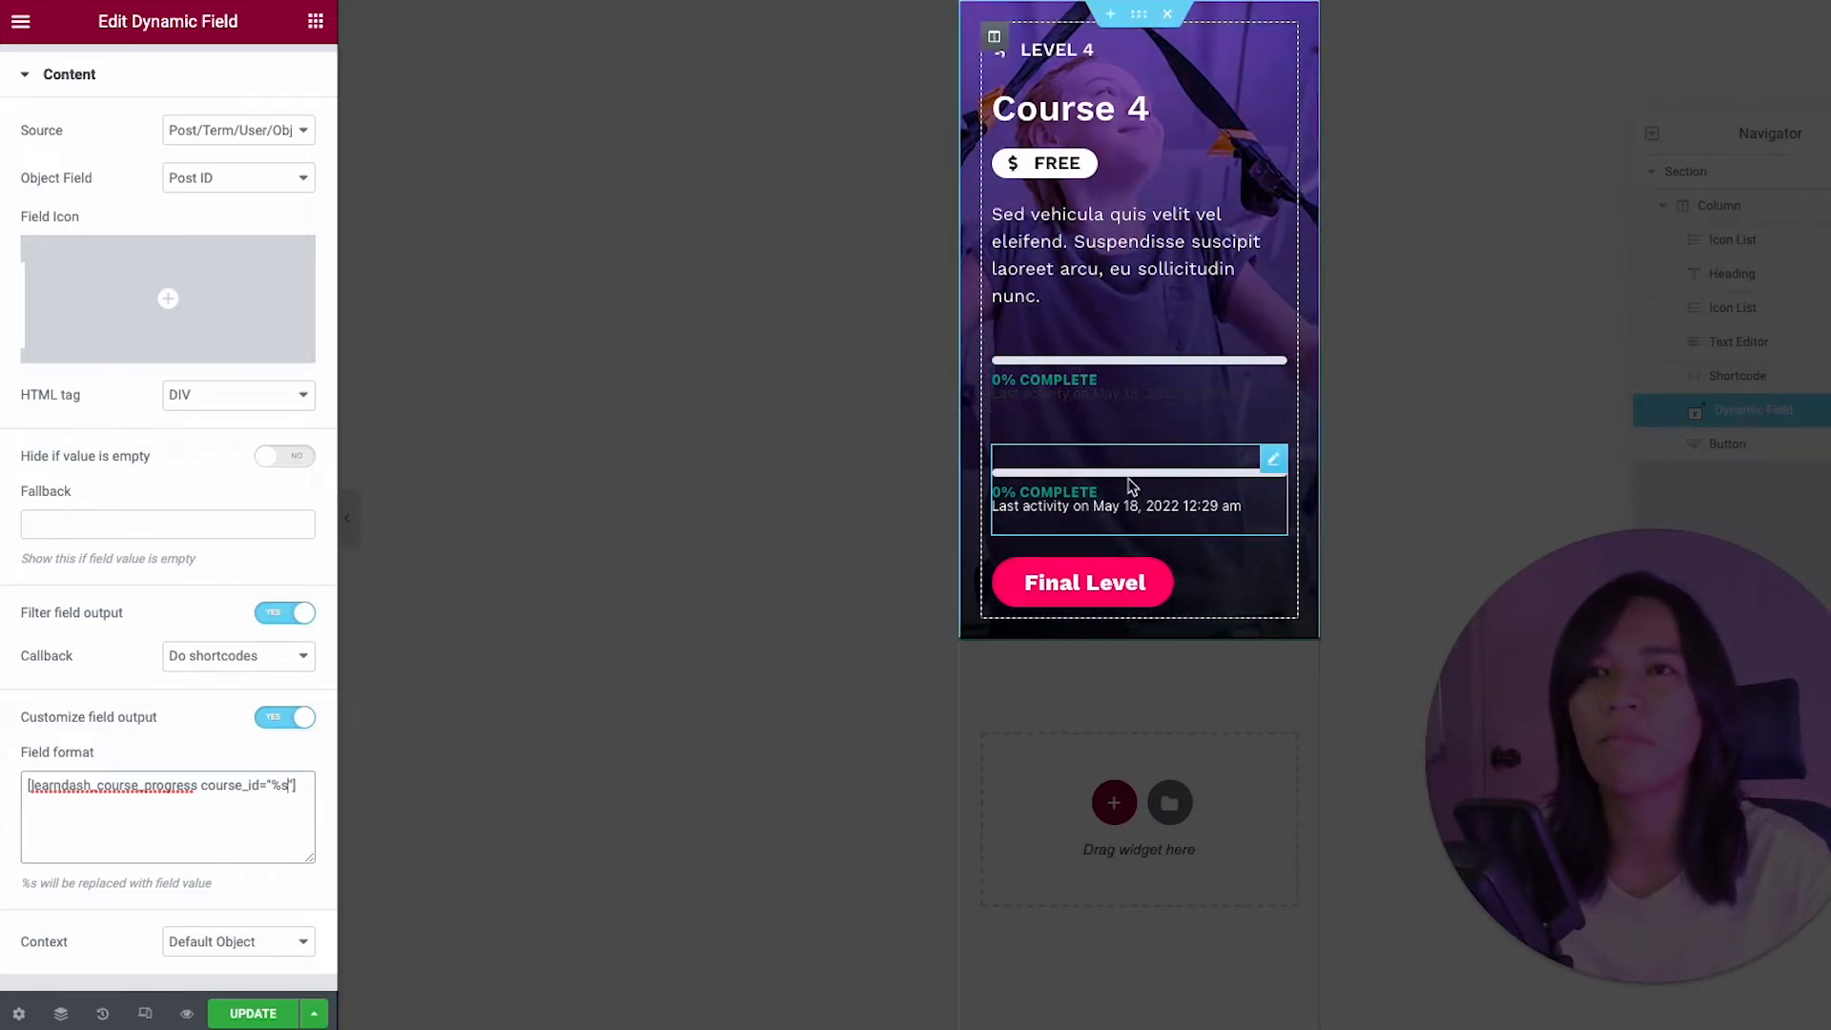
Step: Compare the Shortcode and Dynamic Field widgets' settings, and try other text colors on the Dynamic Field before returning it to #FFFFFF
left_click(1151, 385)
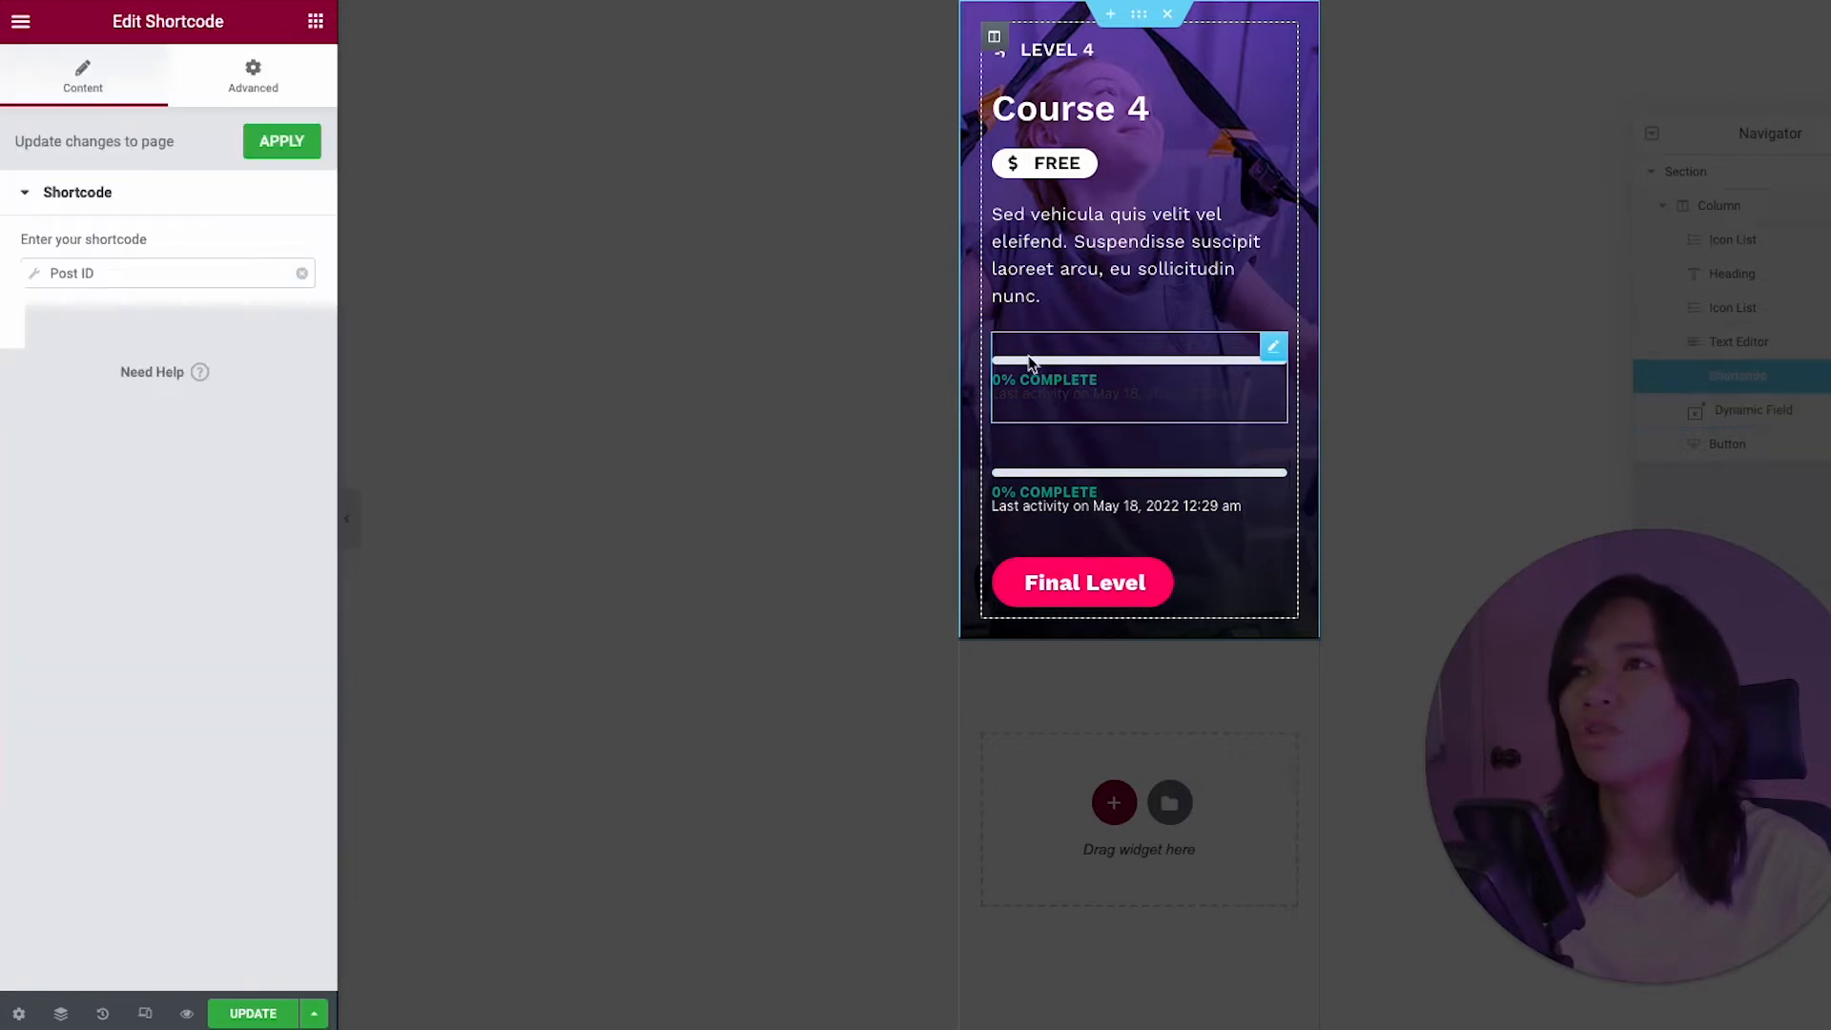
left_click(1230, 501)
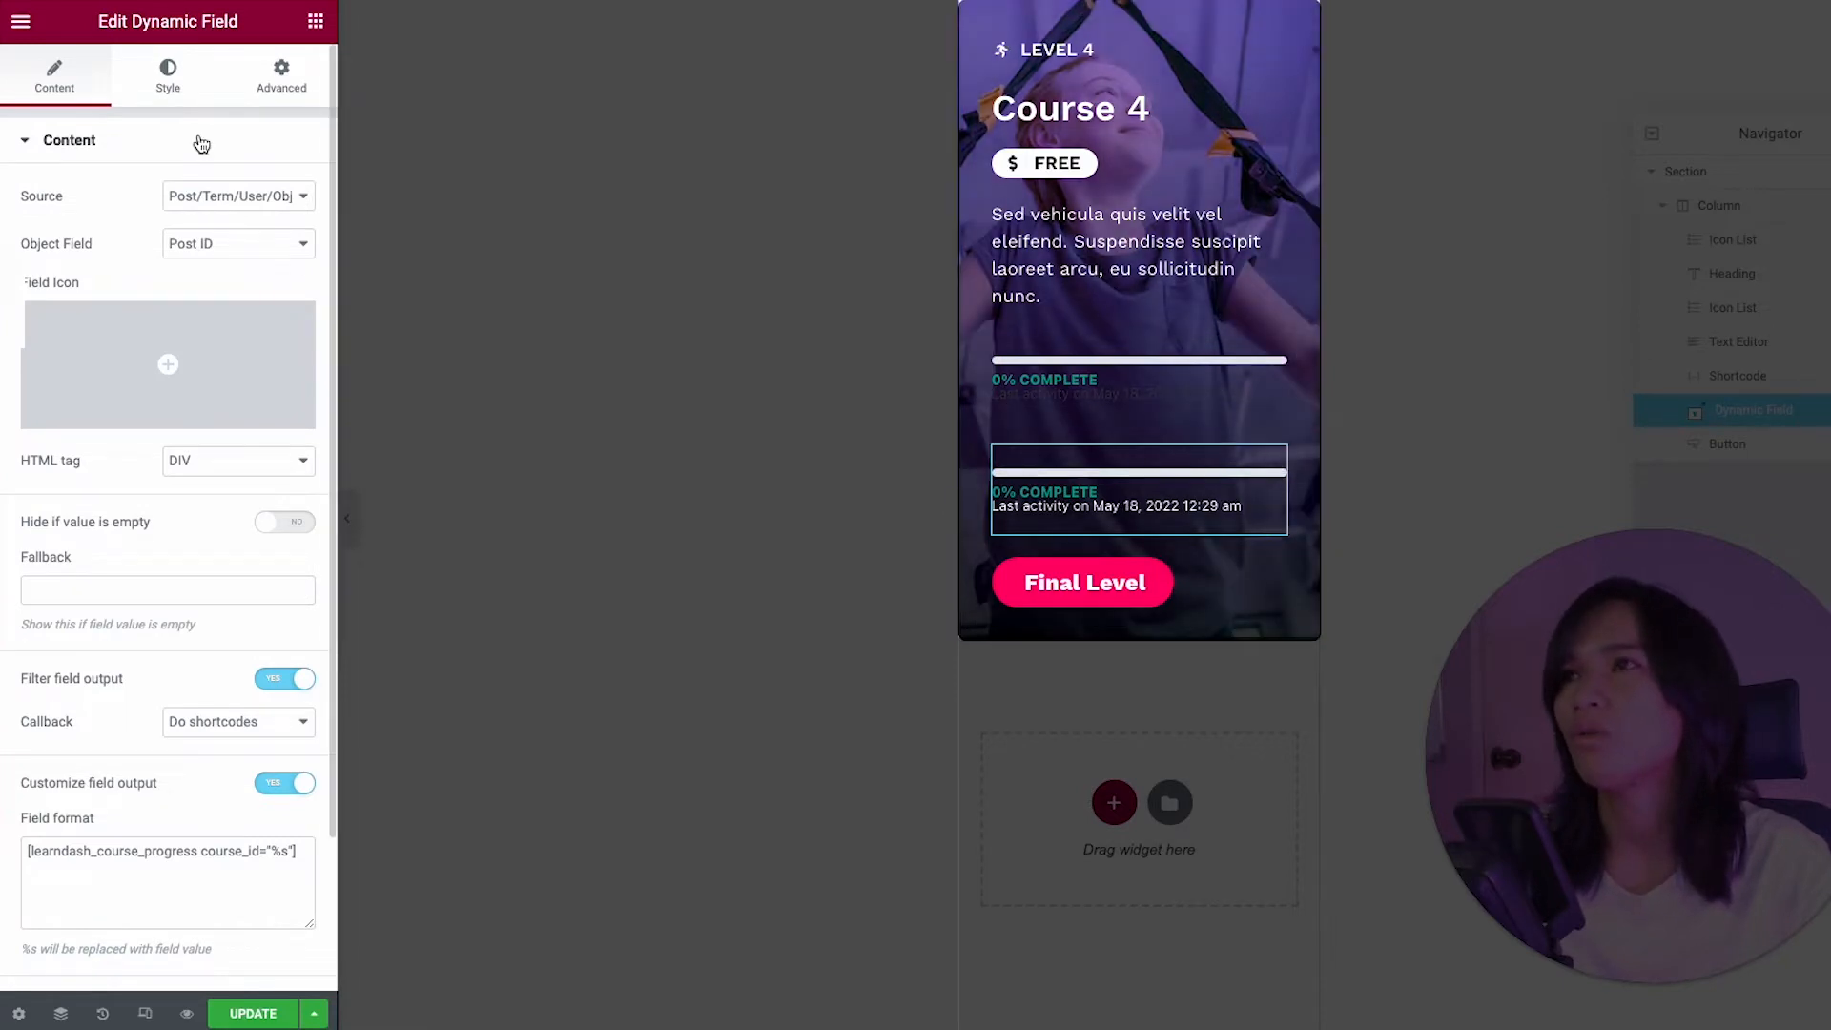
left_click(171, 99)
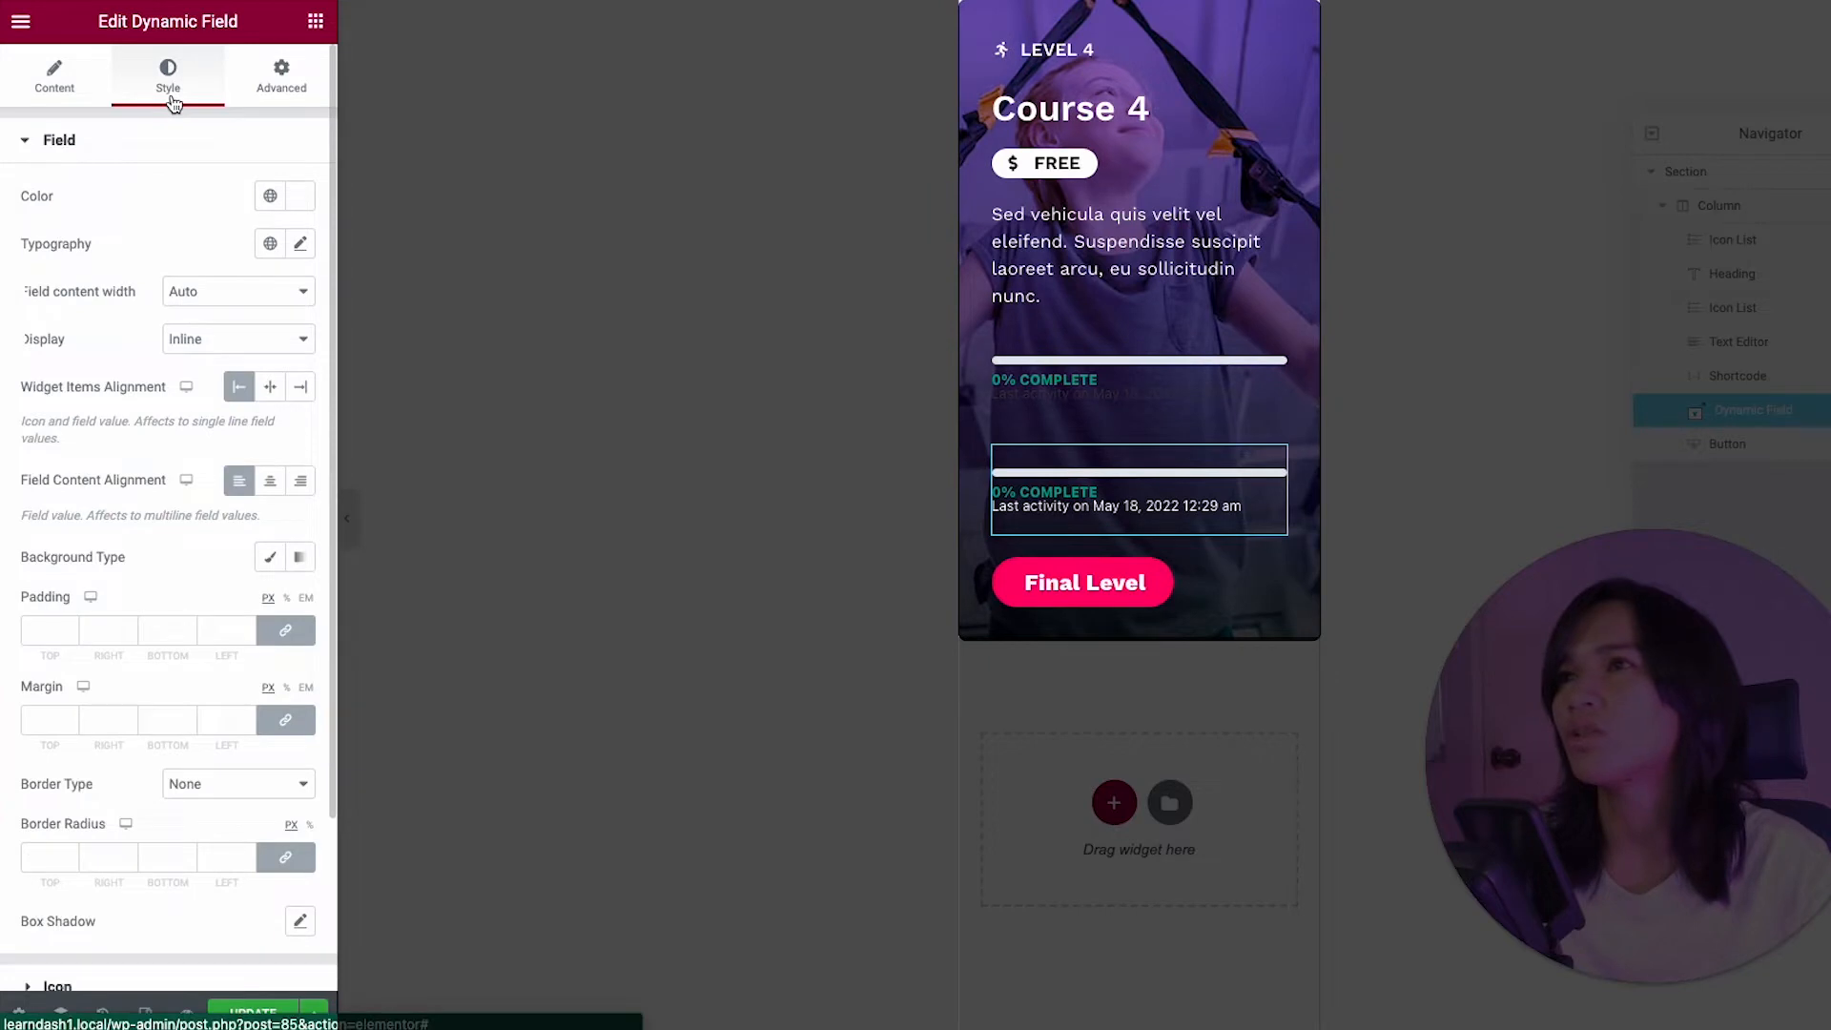
left_click(300, 197)
left_click_drag(250, 370, 25, 254)
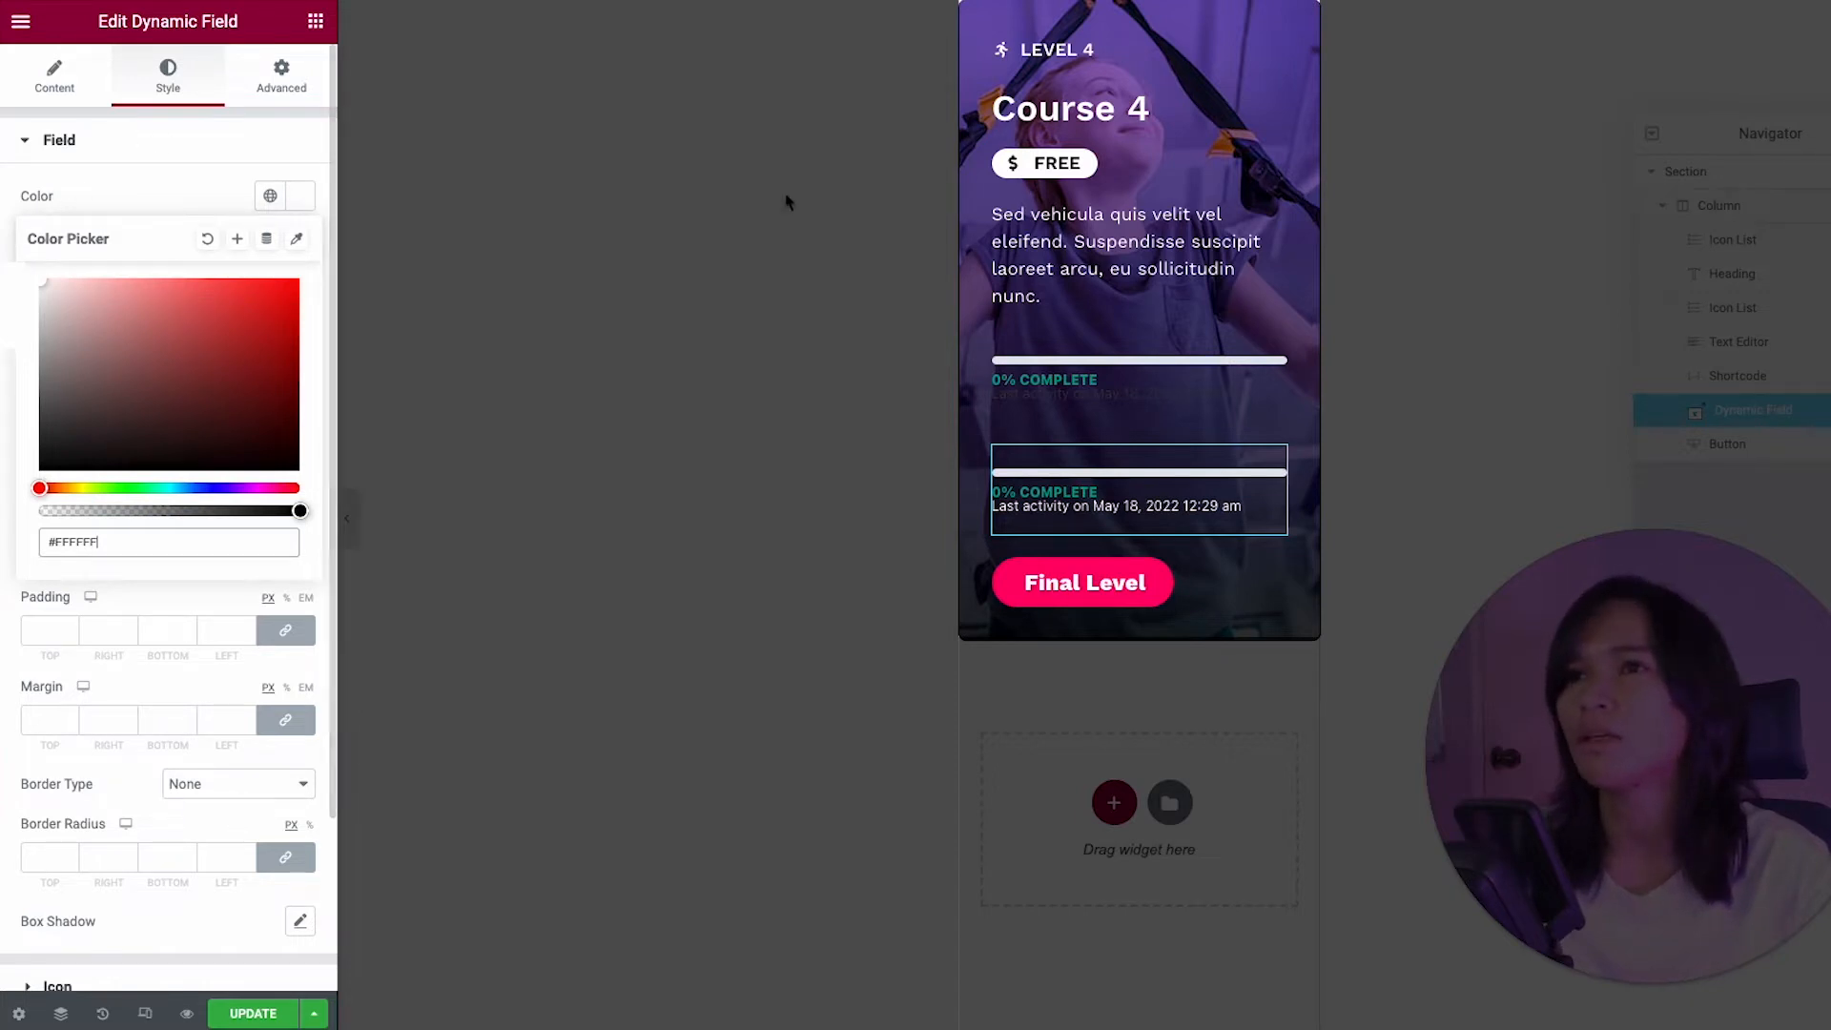
Step: Delete the Shortcode widget above the Dynamic Field from the course card
mouse_move(1209, 360)
left_click(1276, 349)
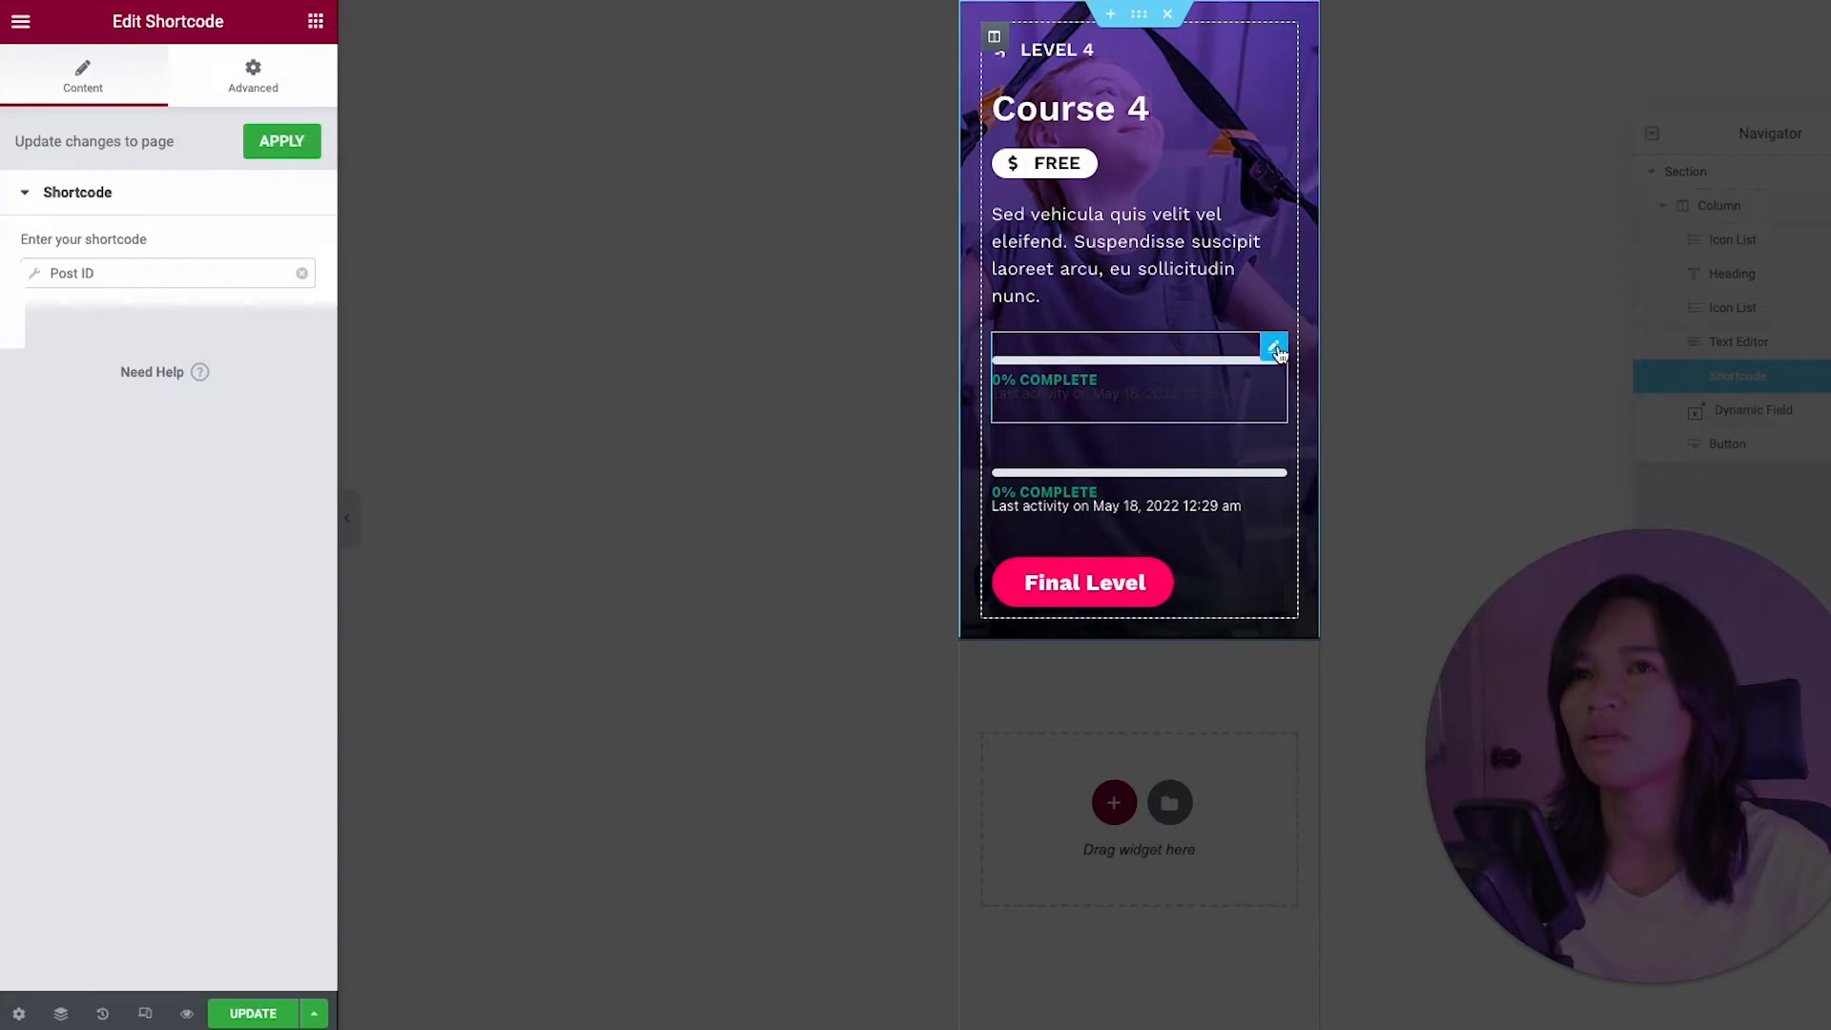
right_click(1278, 351)
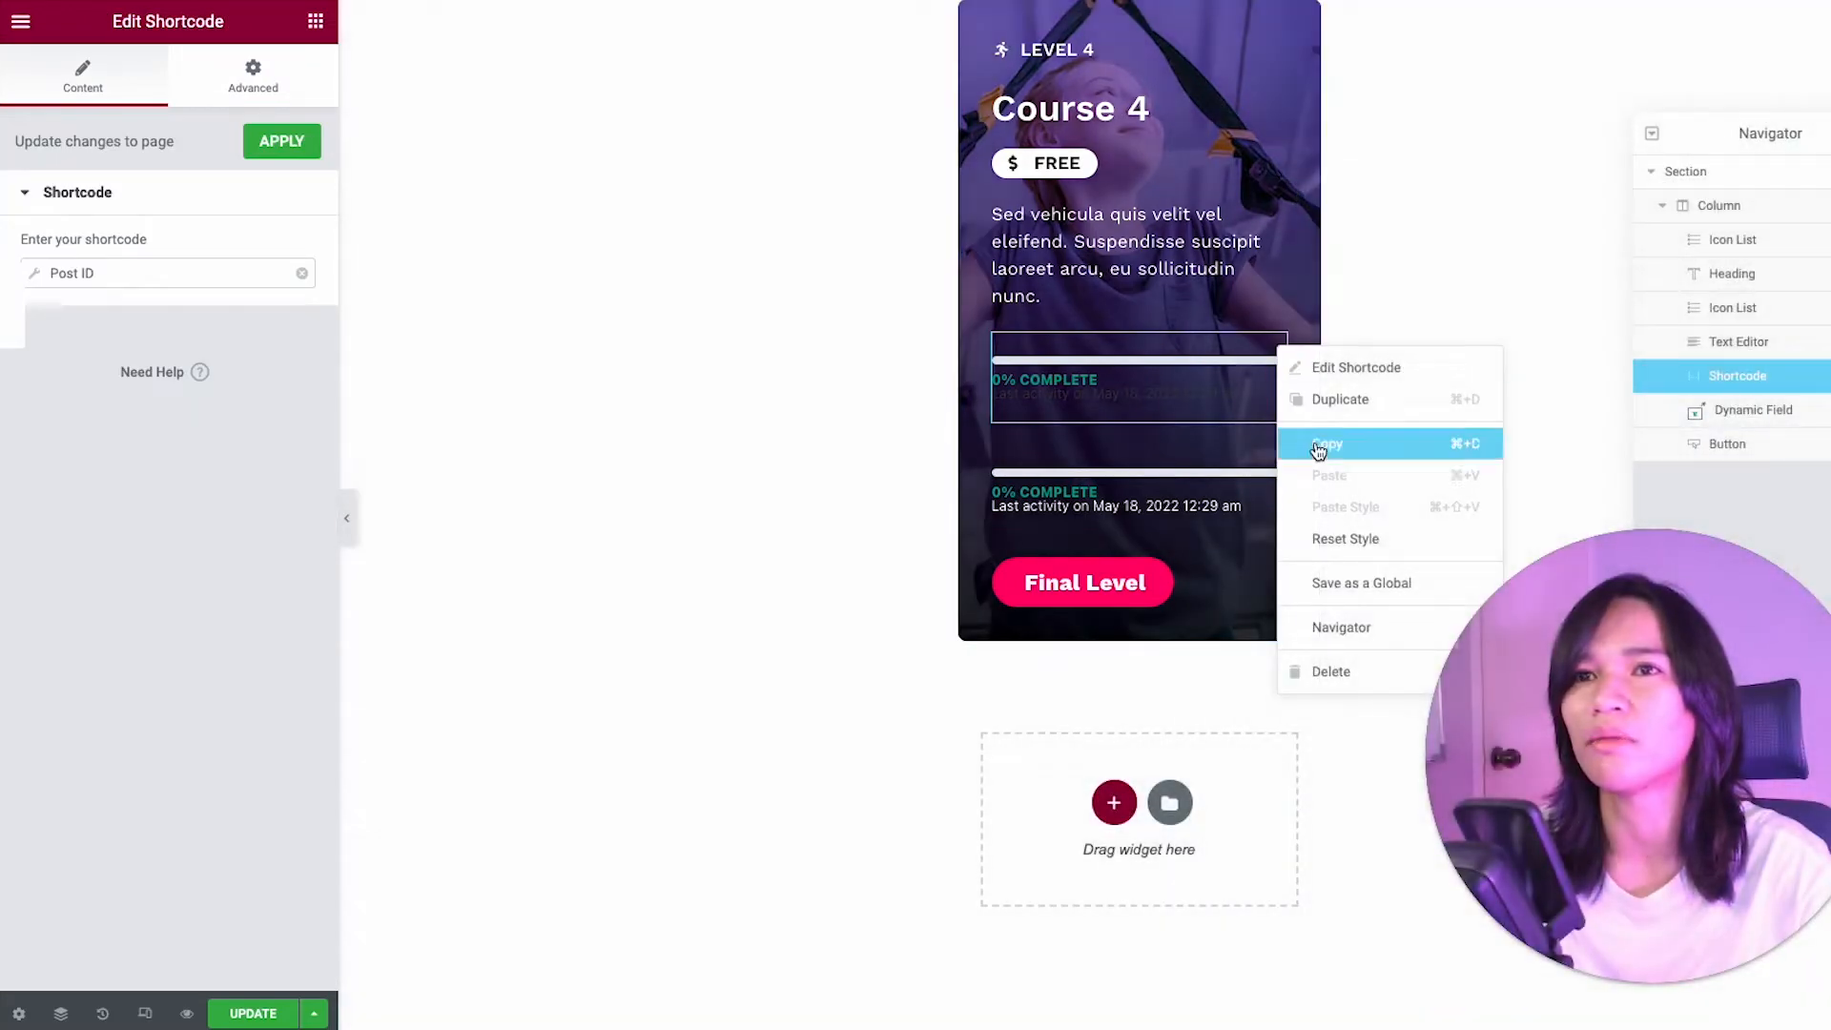
left_click(1340, 670)
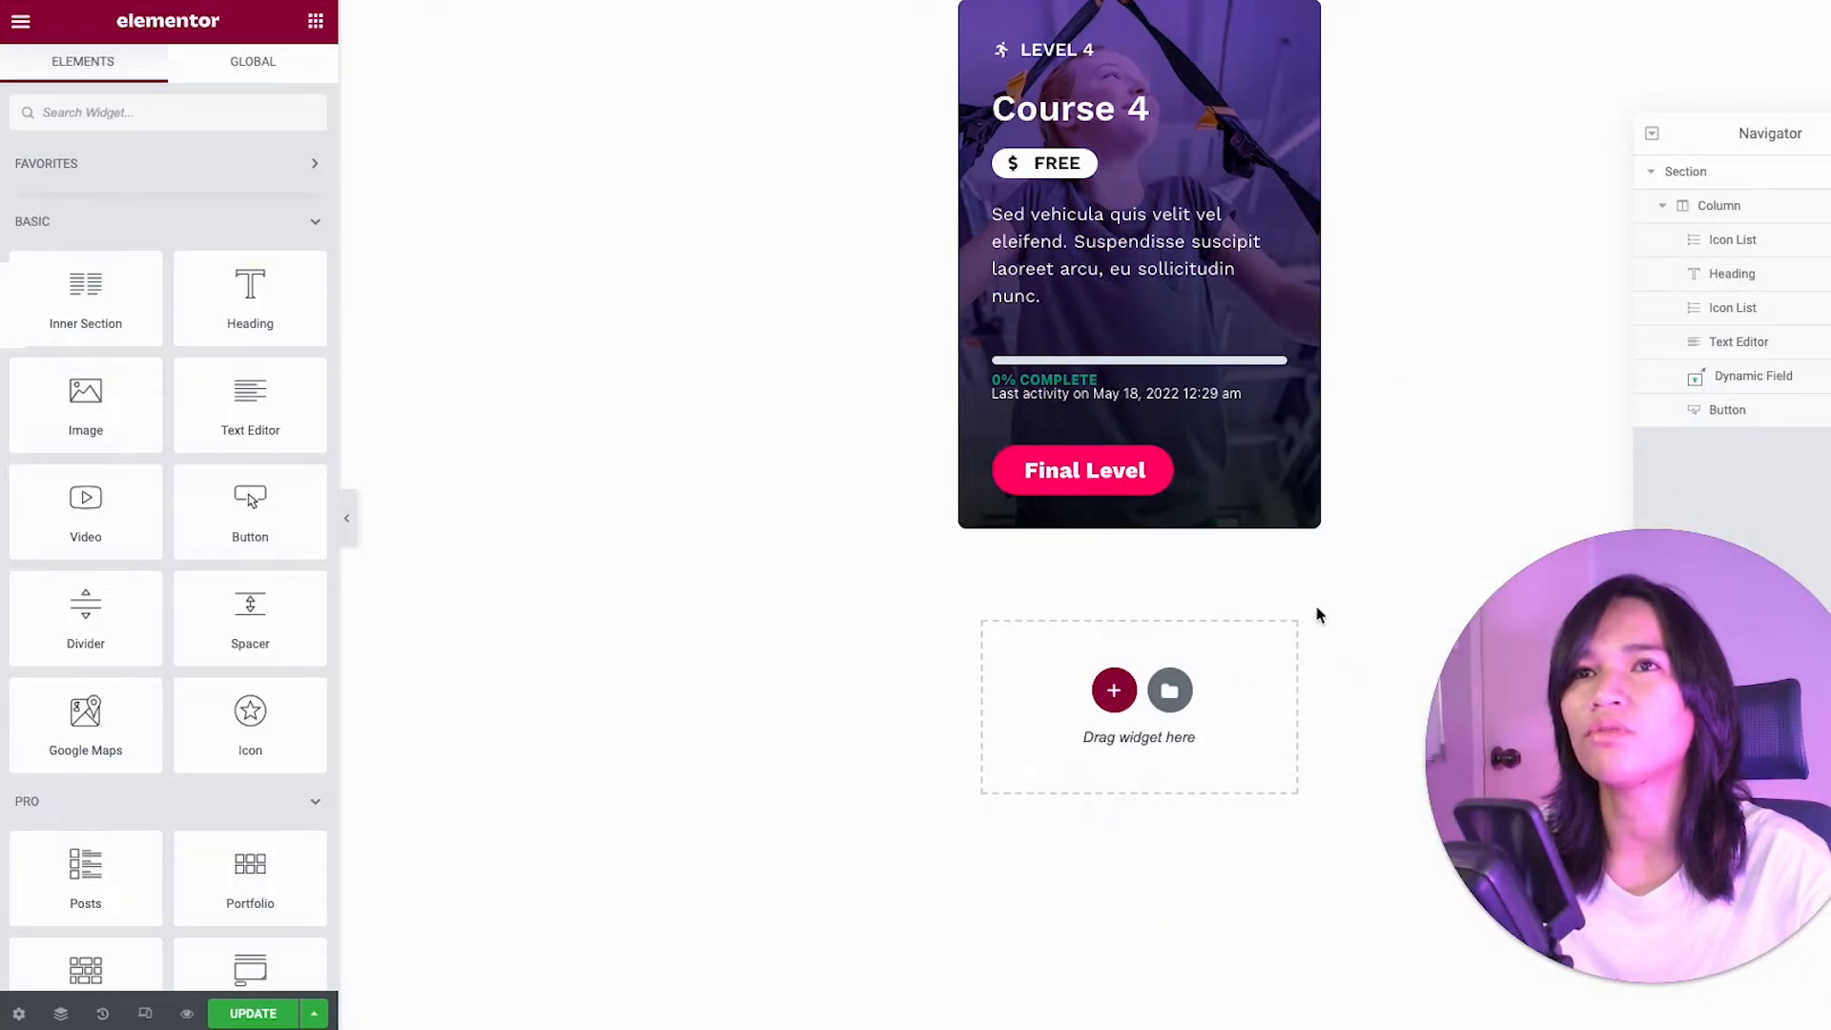
Step: Rename the Dynamic Field widget as Progress Bar in the Navigator
left_click(1276, 347)
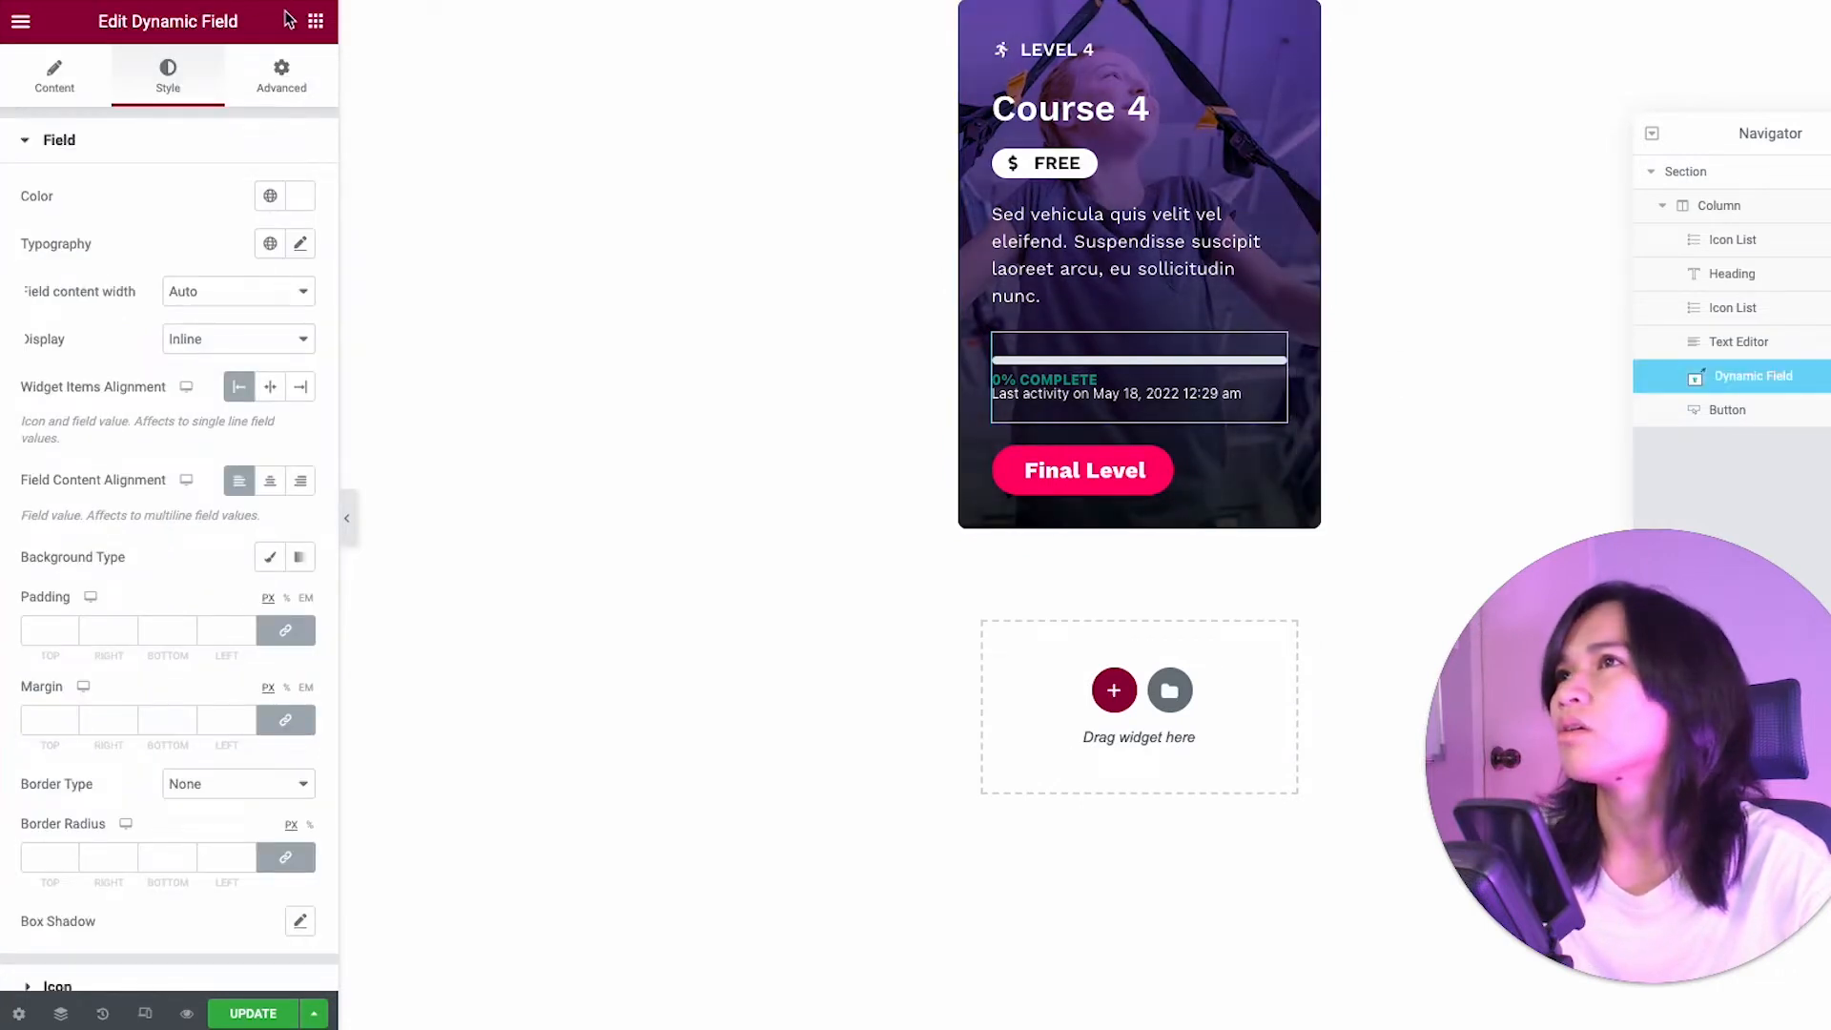
left_click(317, 35)
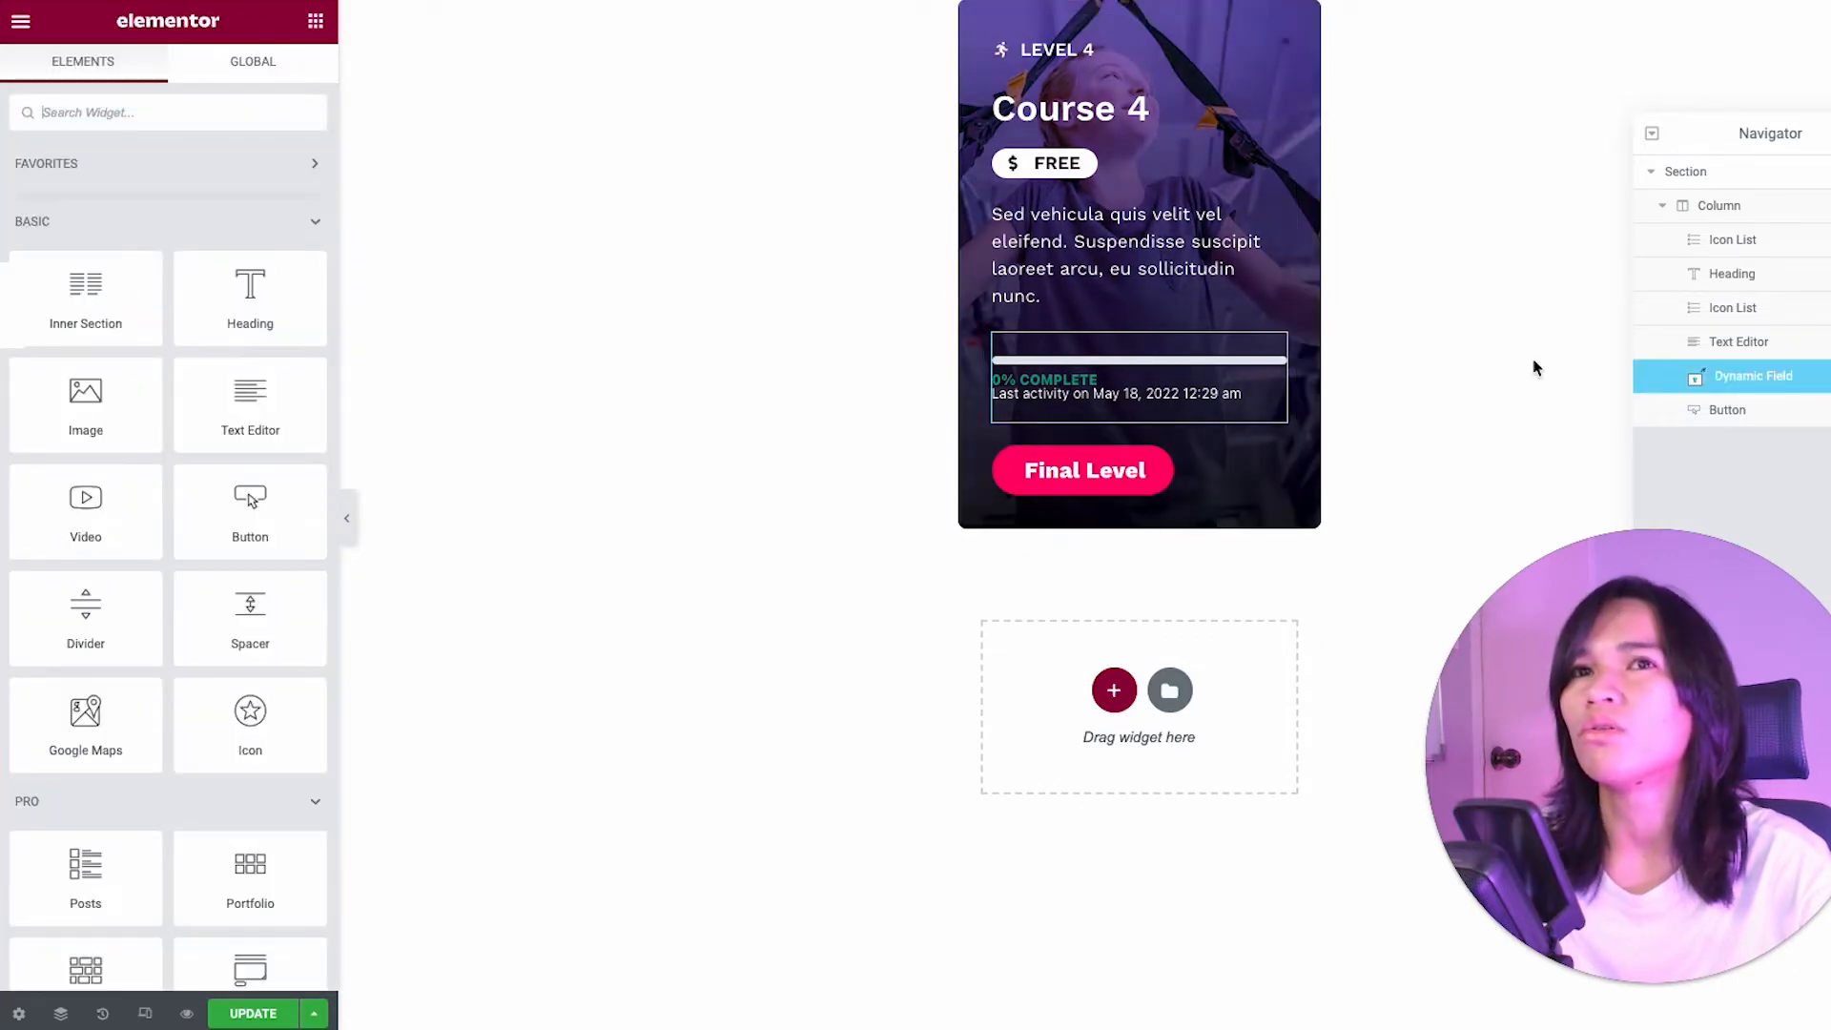
left_click(1736, 412)
left_click(1745, 379)
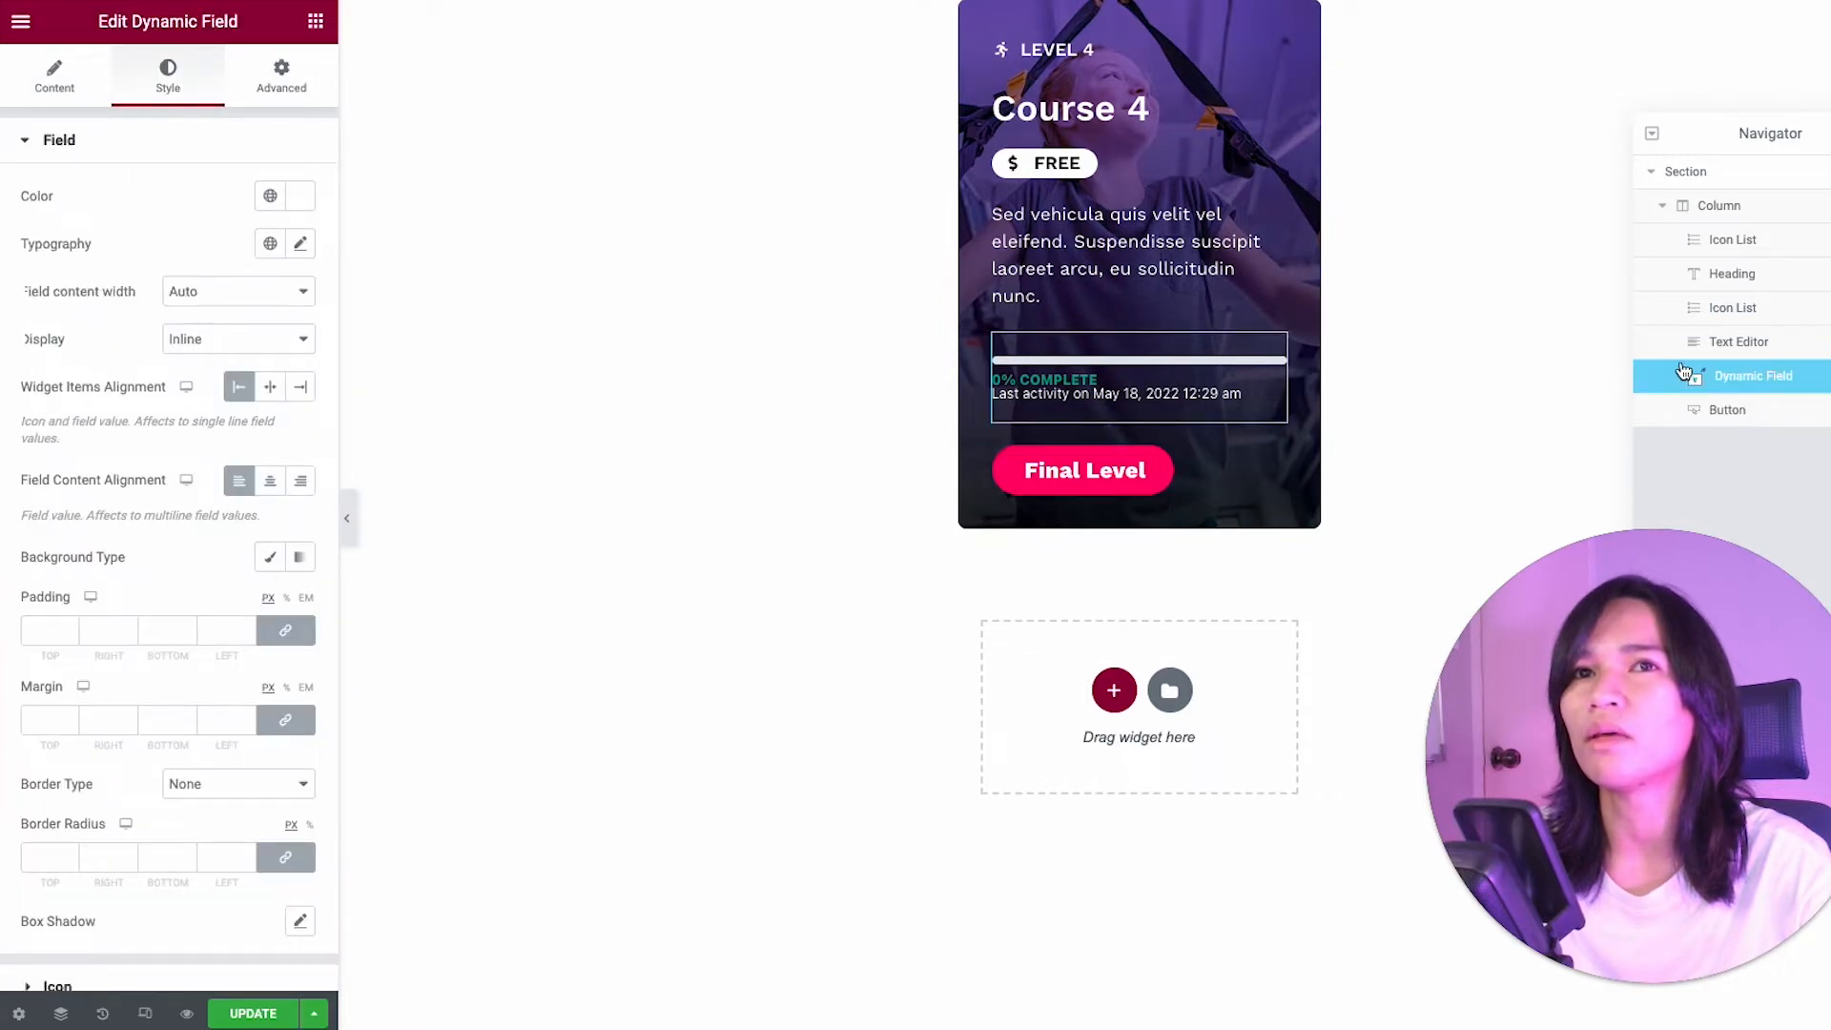
double_click(1765, 381)
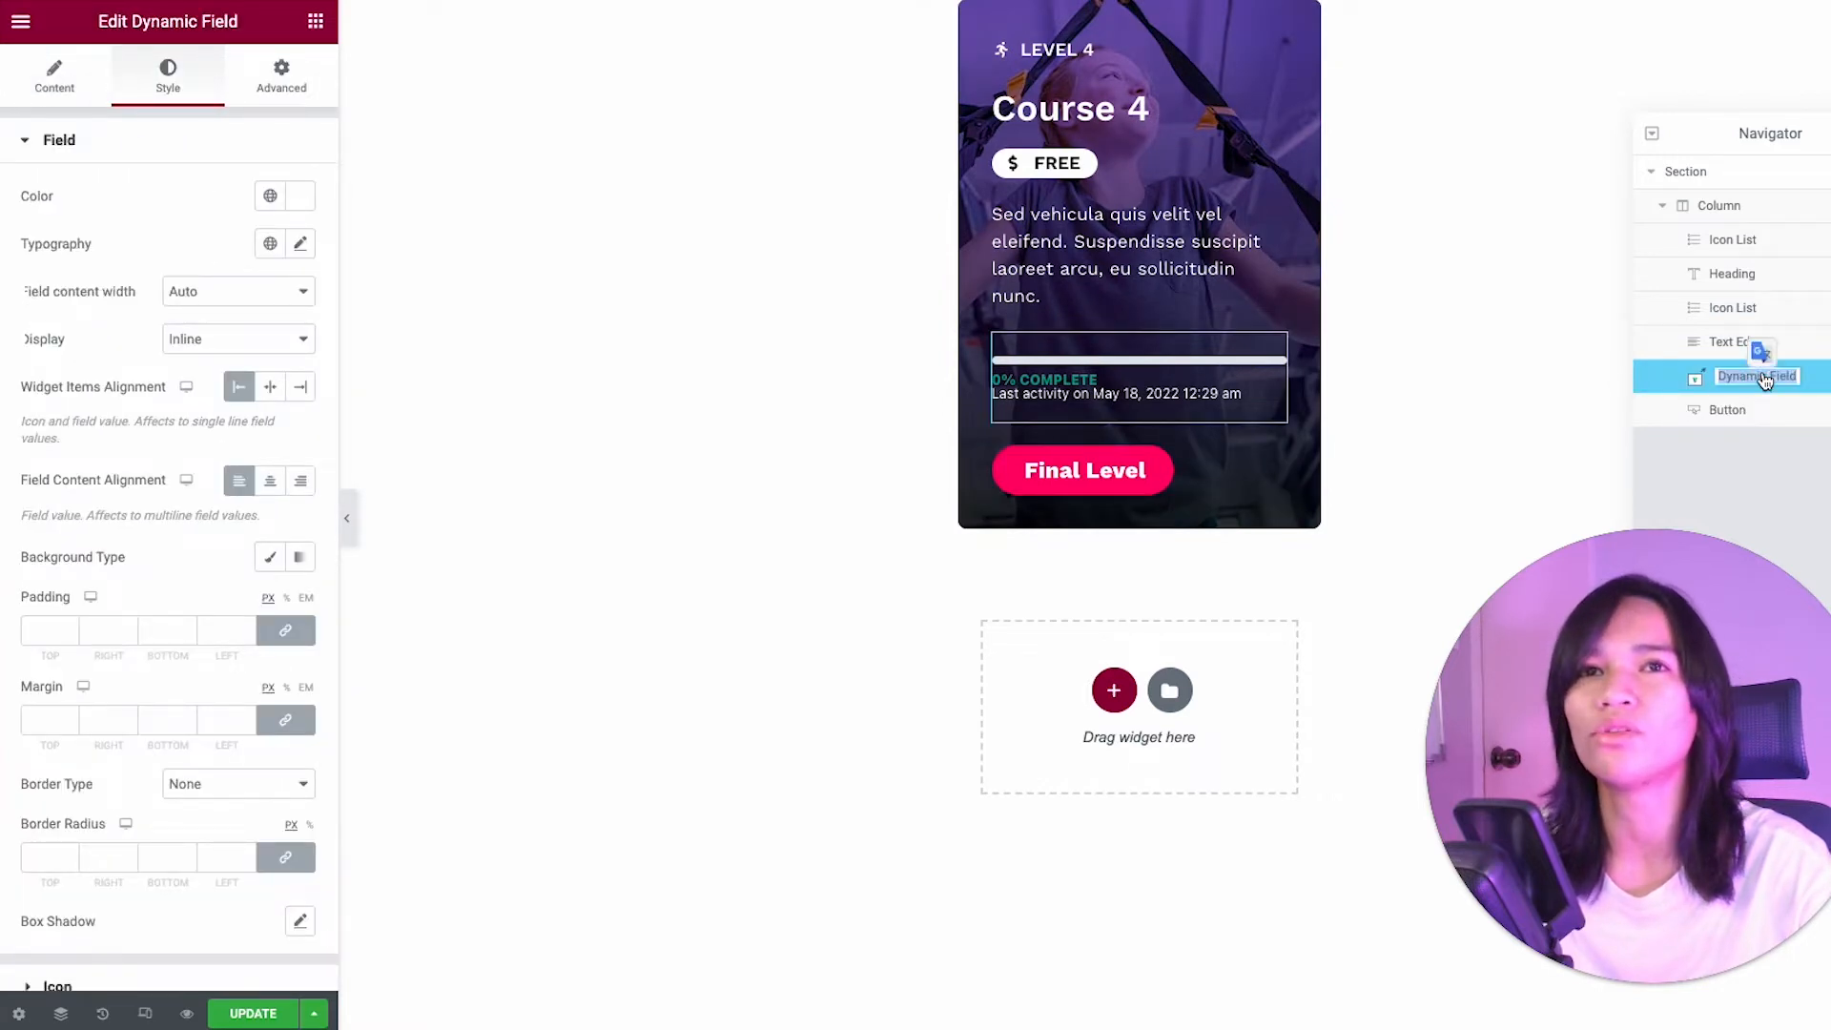
type("Progr")
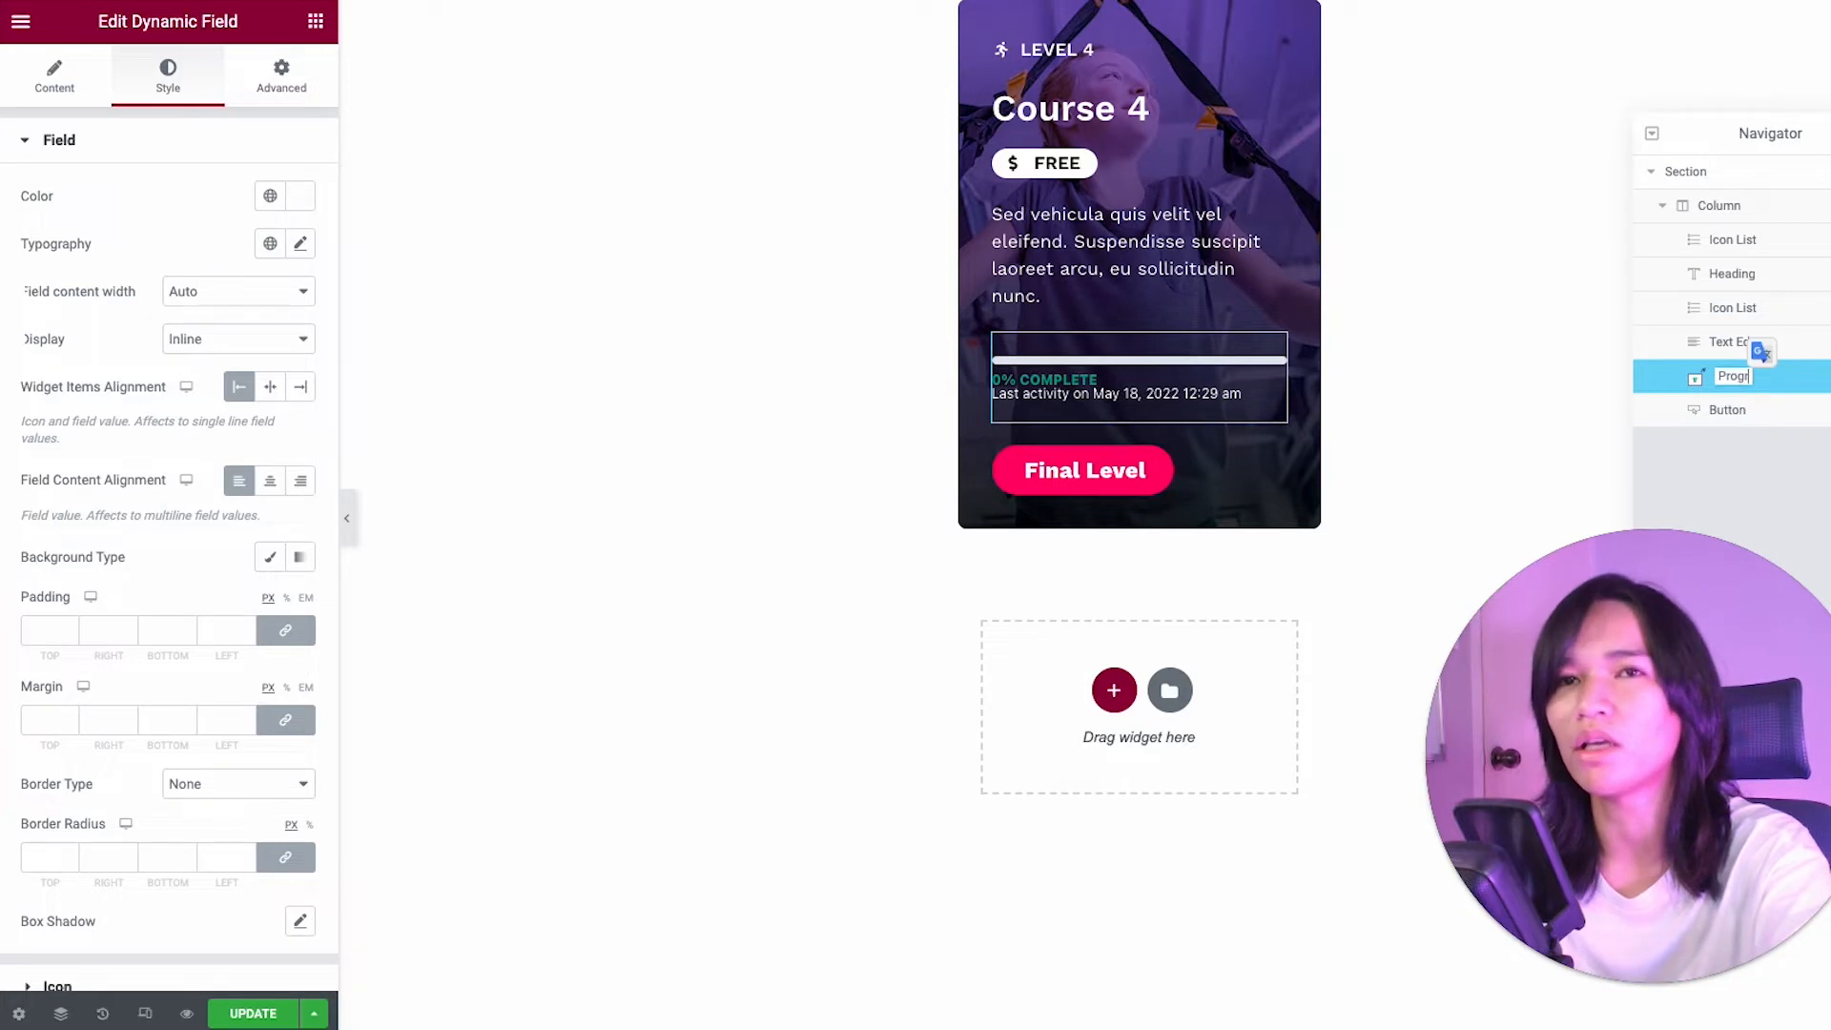
type("ess Bar")
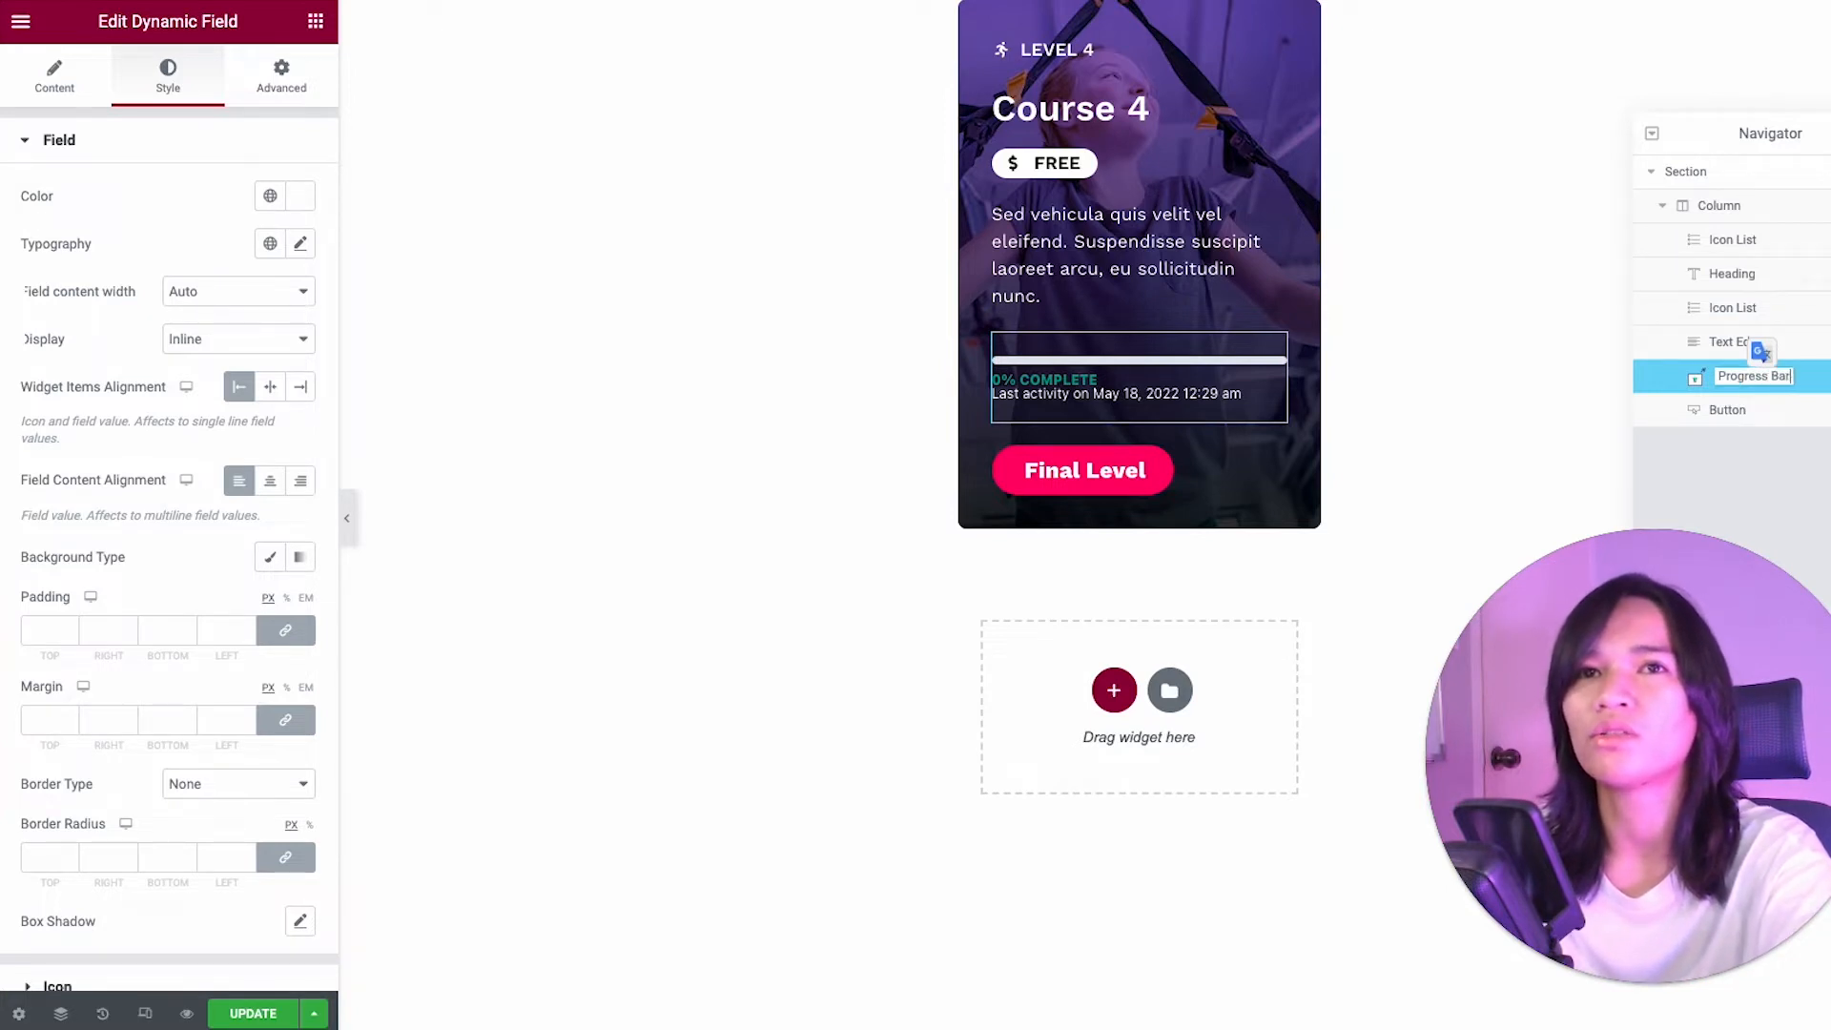
key("Return")
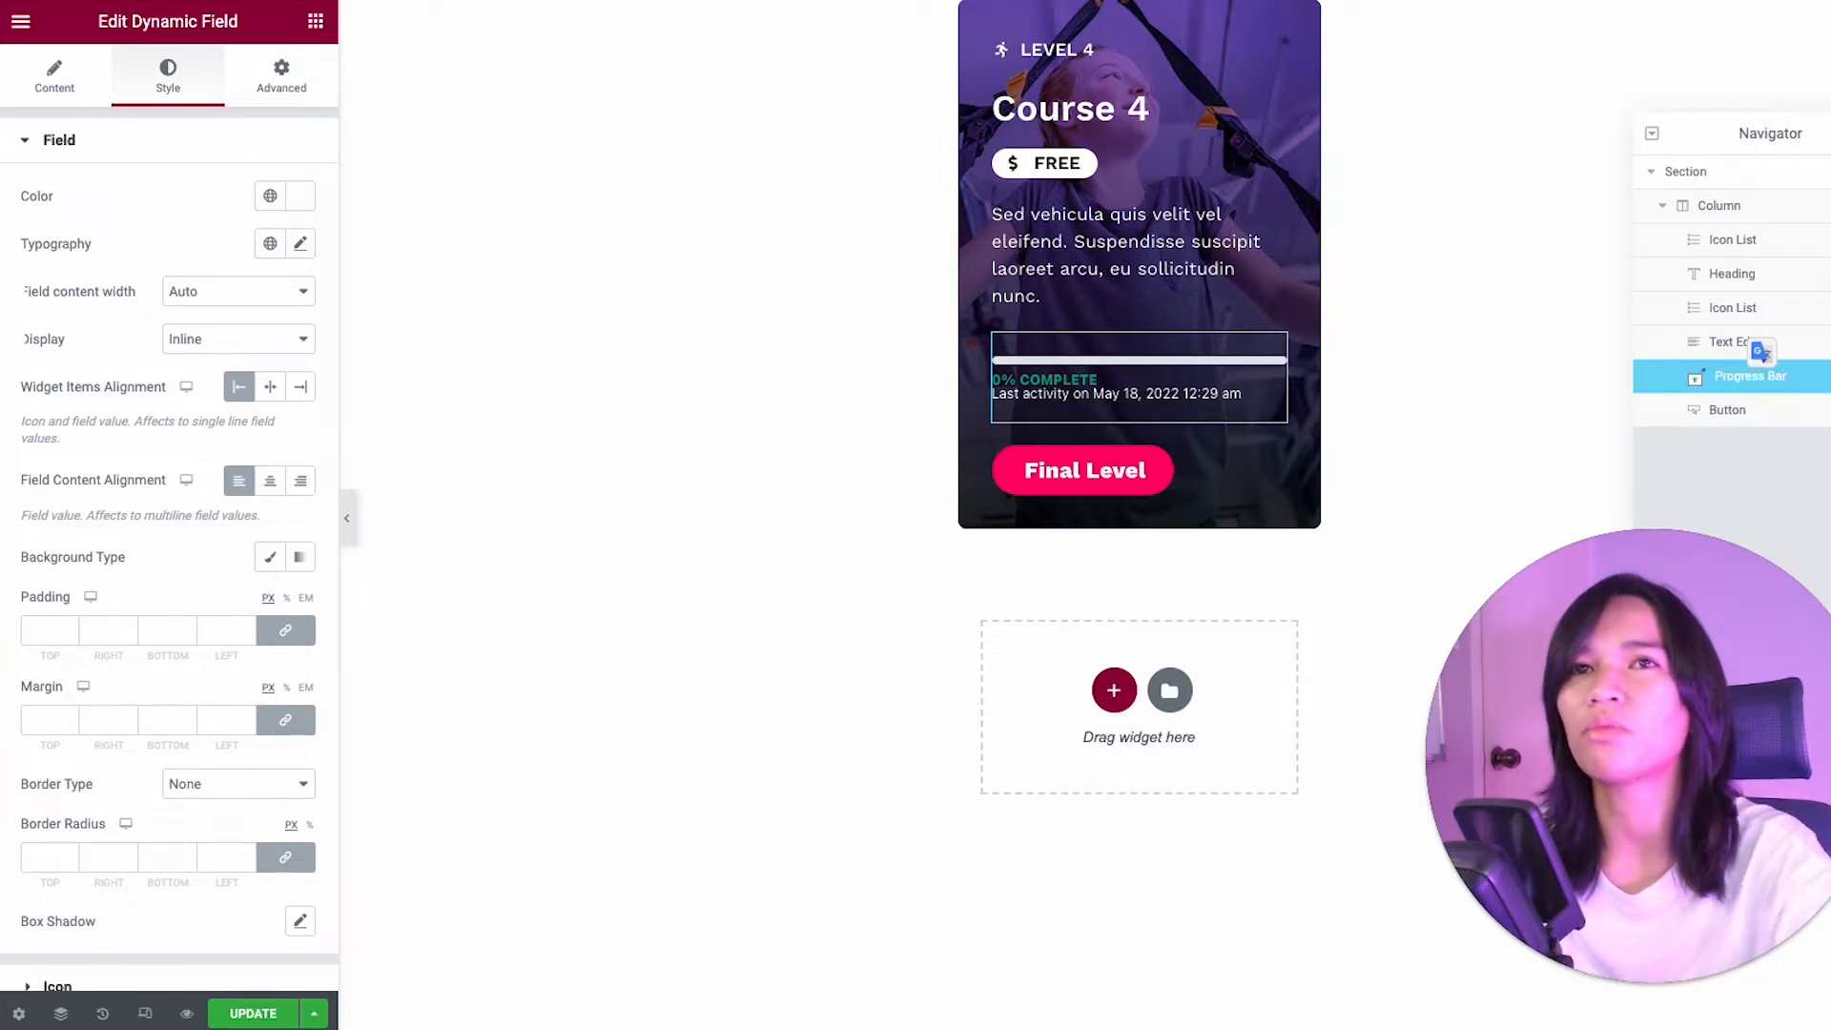
Step: Set the text transform of the Progress Bar field's typography to Uppercase
left_click(300, 250)
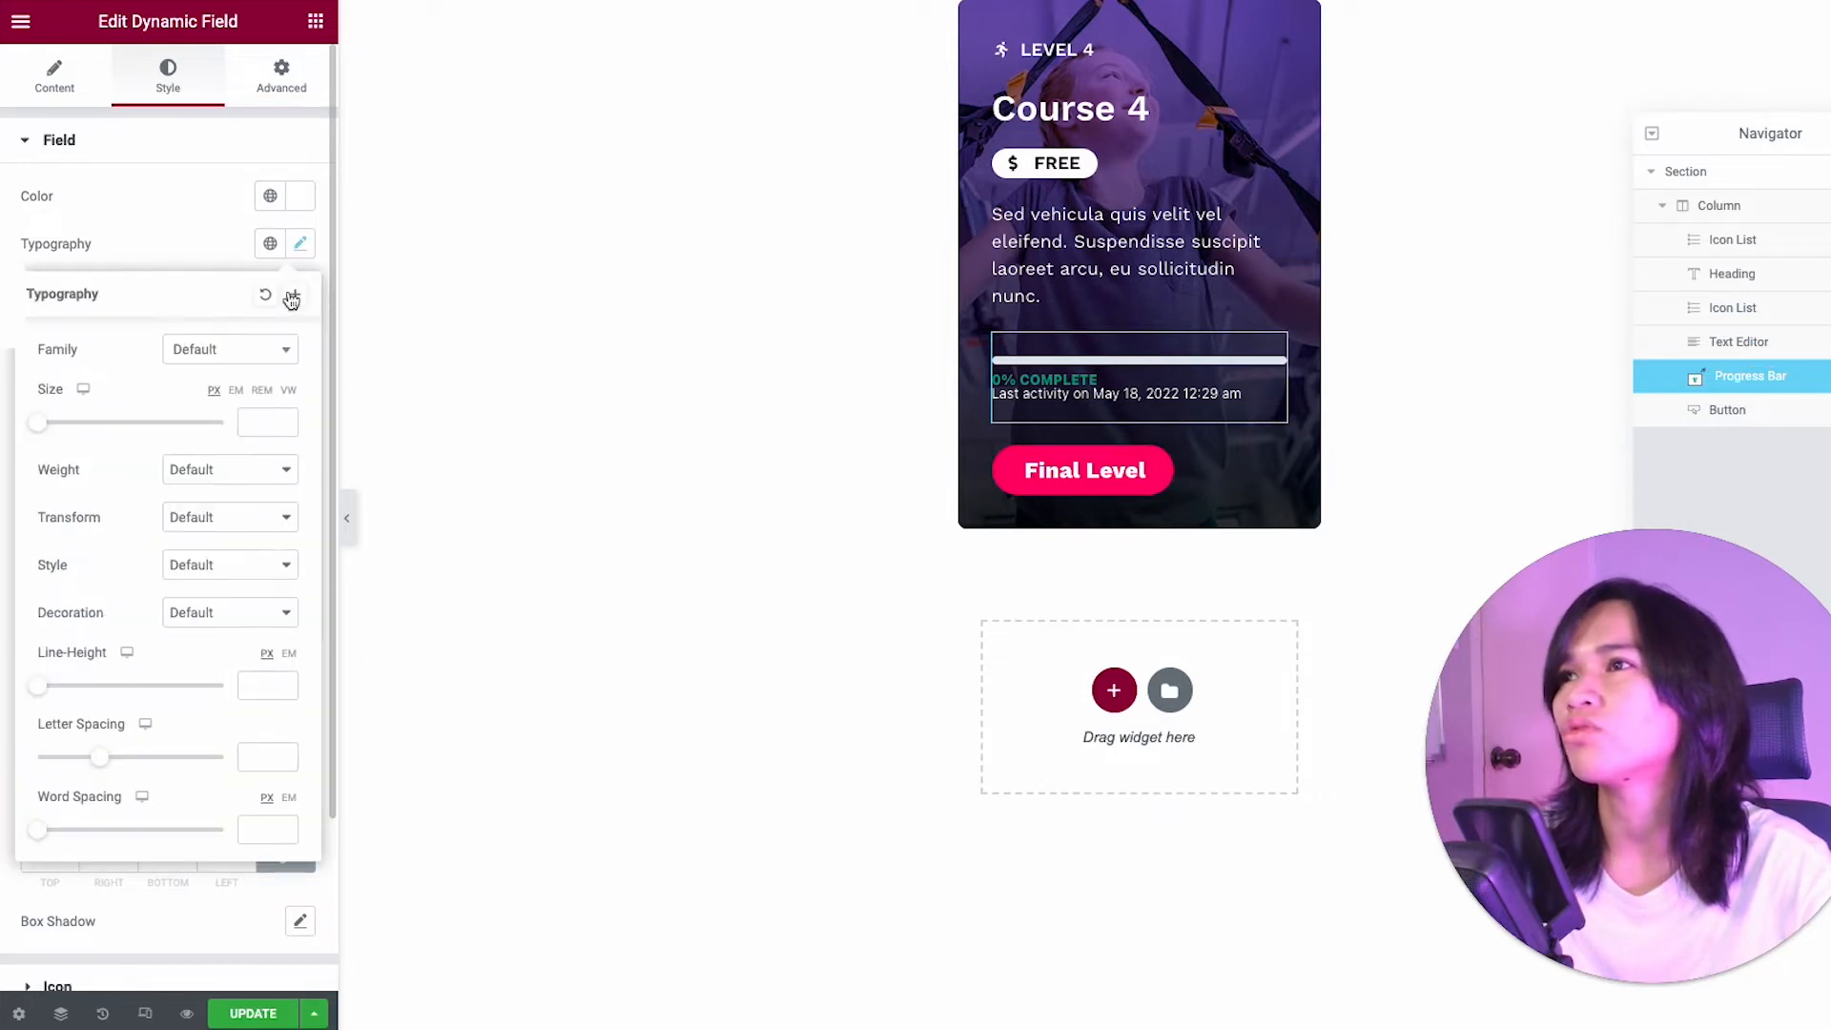
left_click(210, 532)
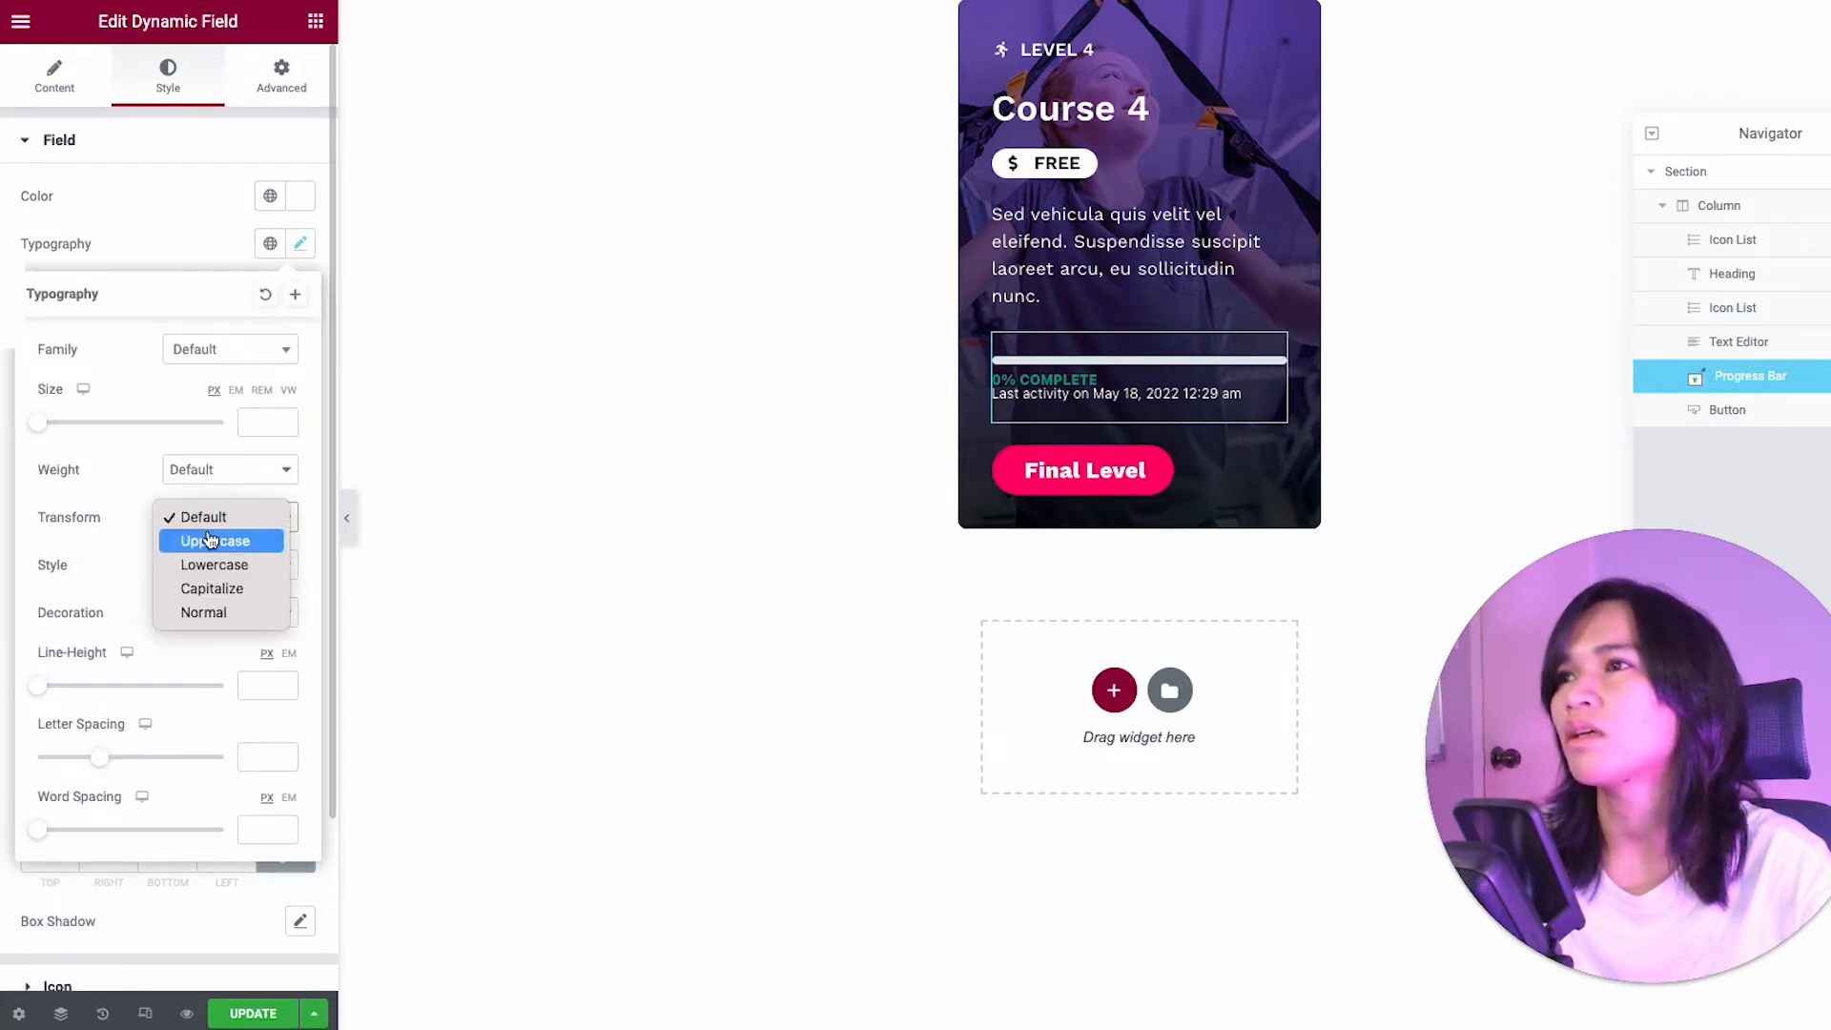
left_click(212, 541)
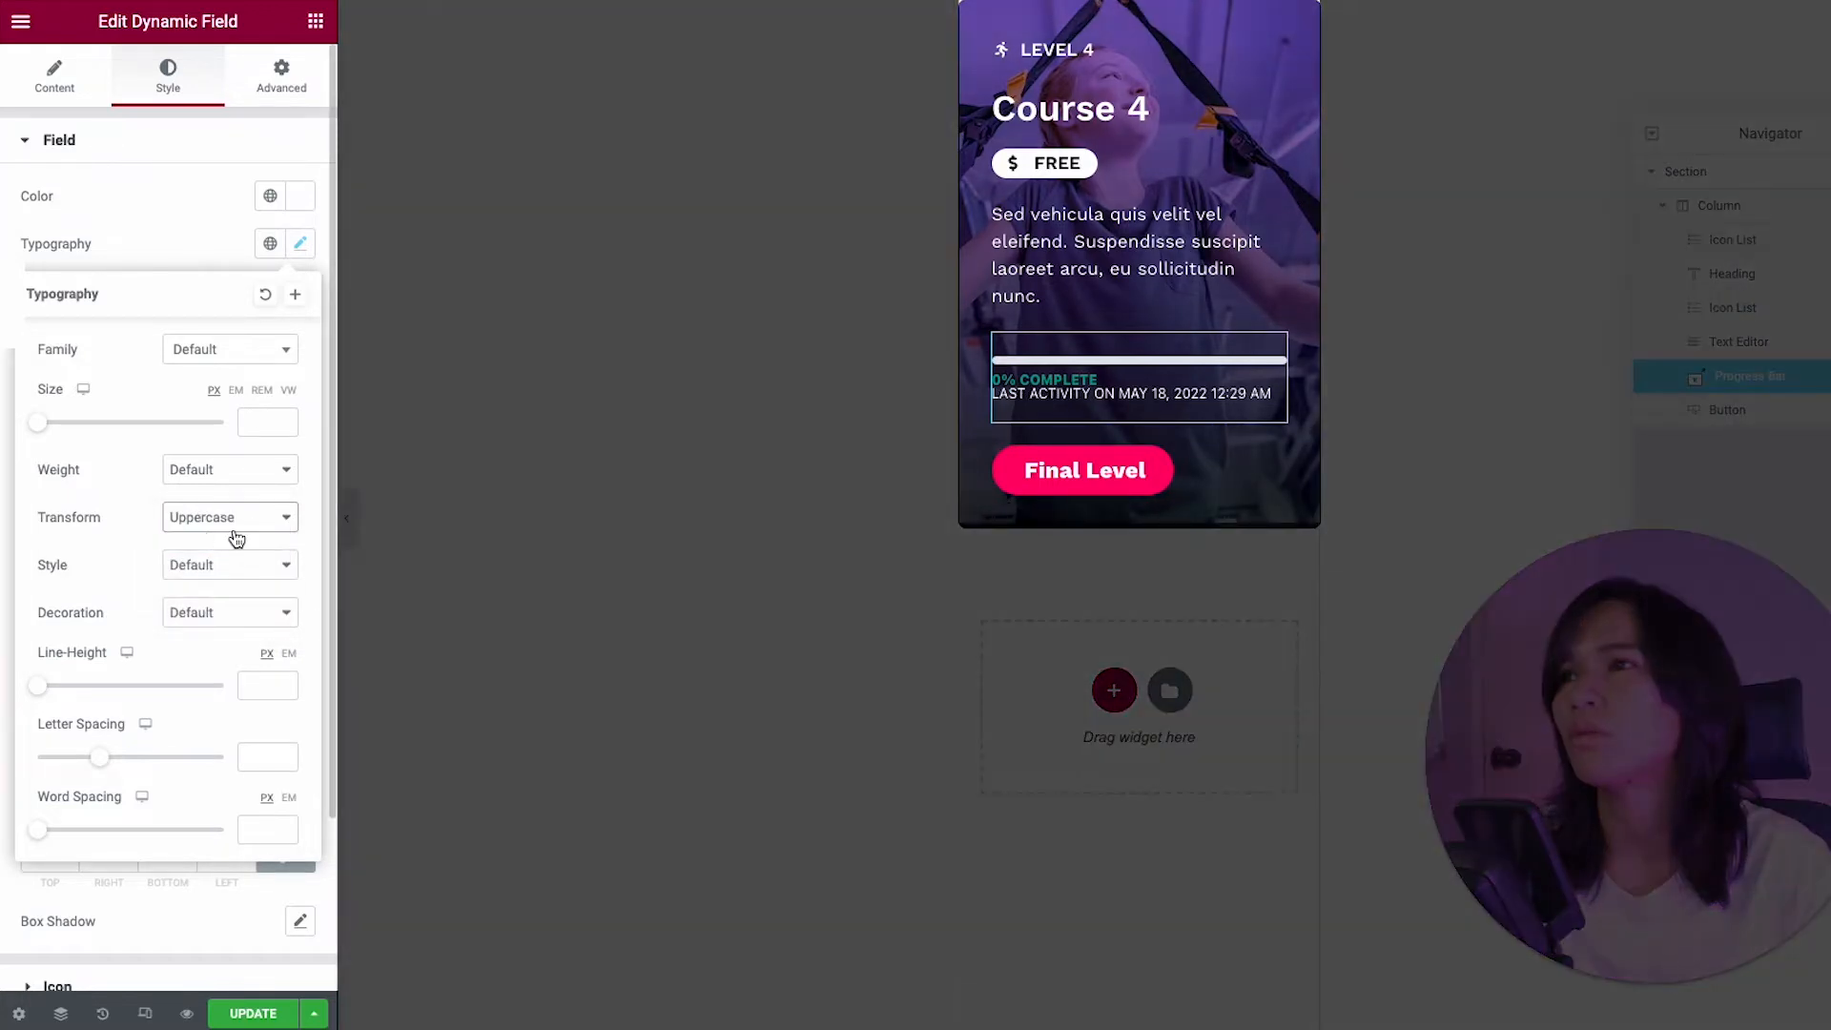
left_click(201, 240)
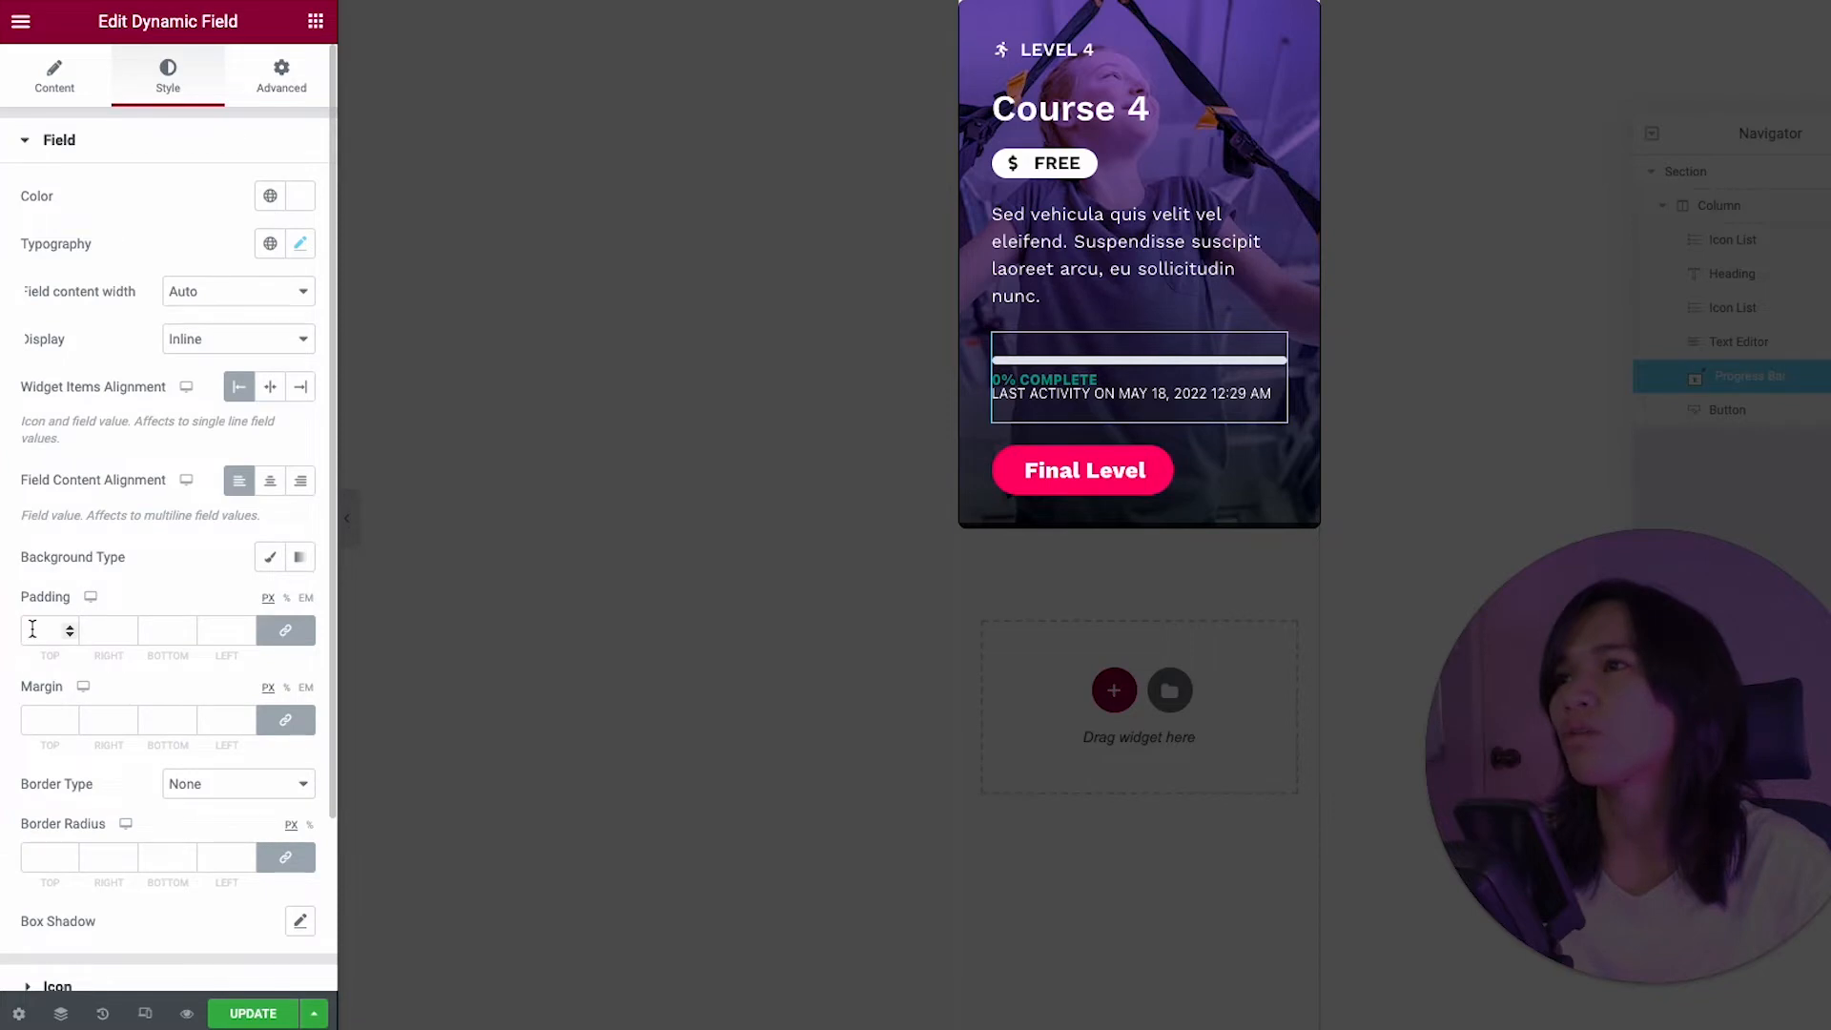
Step: Try a top padding of 10 px on the Progress Bar field, and clear all its padding values again
left_click(285, 631)
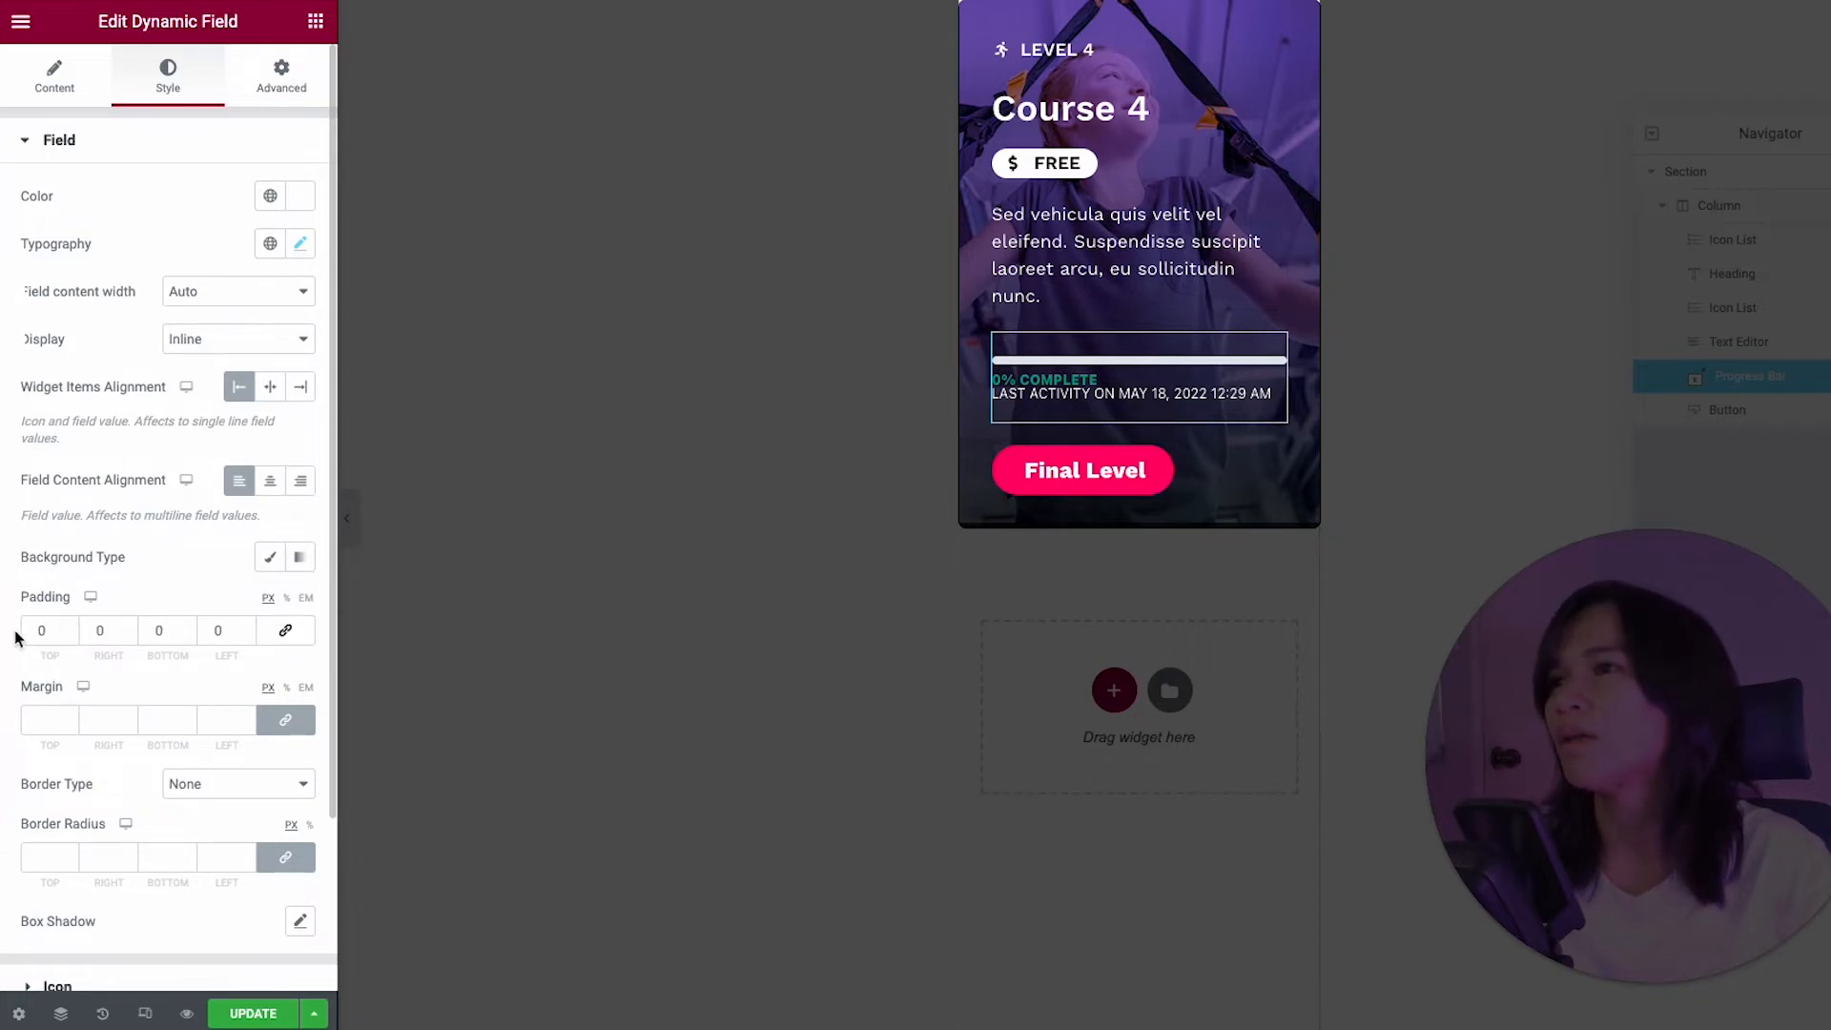
left_click(34, 630)
type("1")
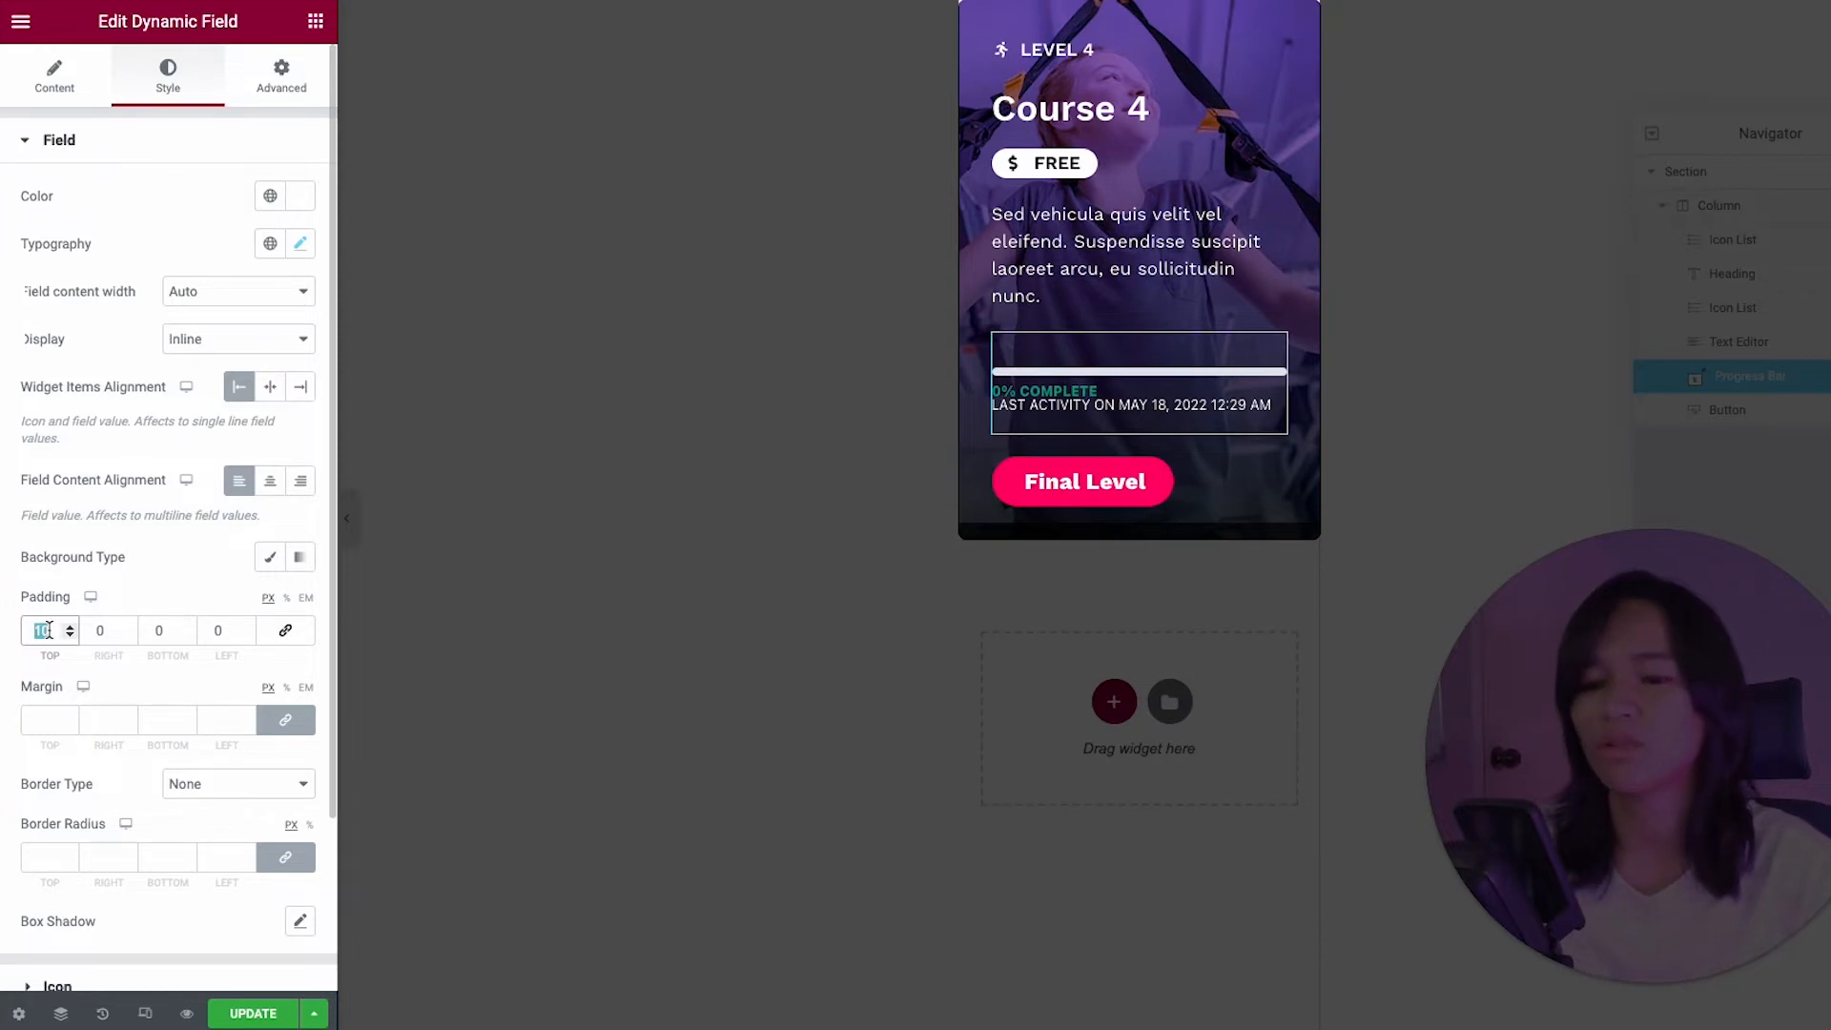
key("BackSpace")
left_click(280, 637)
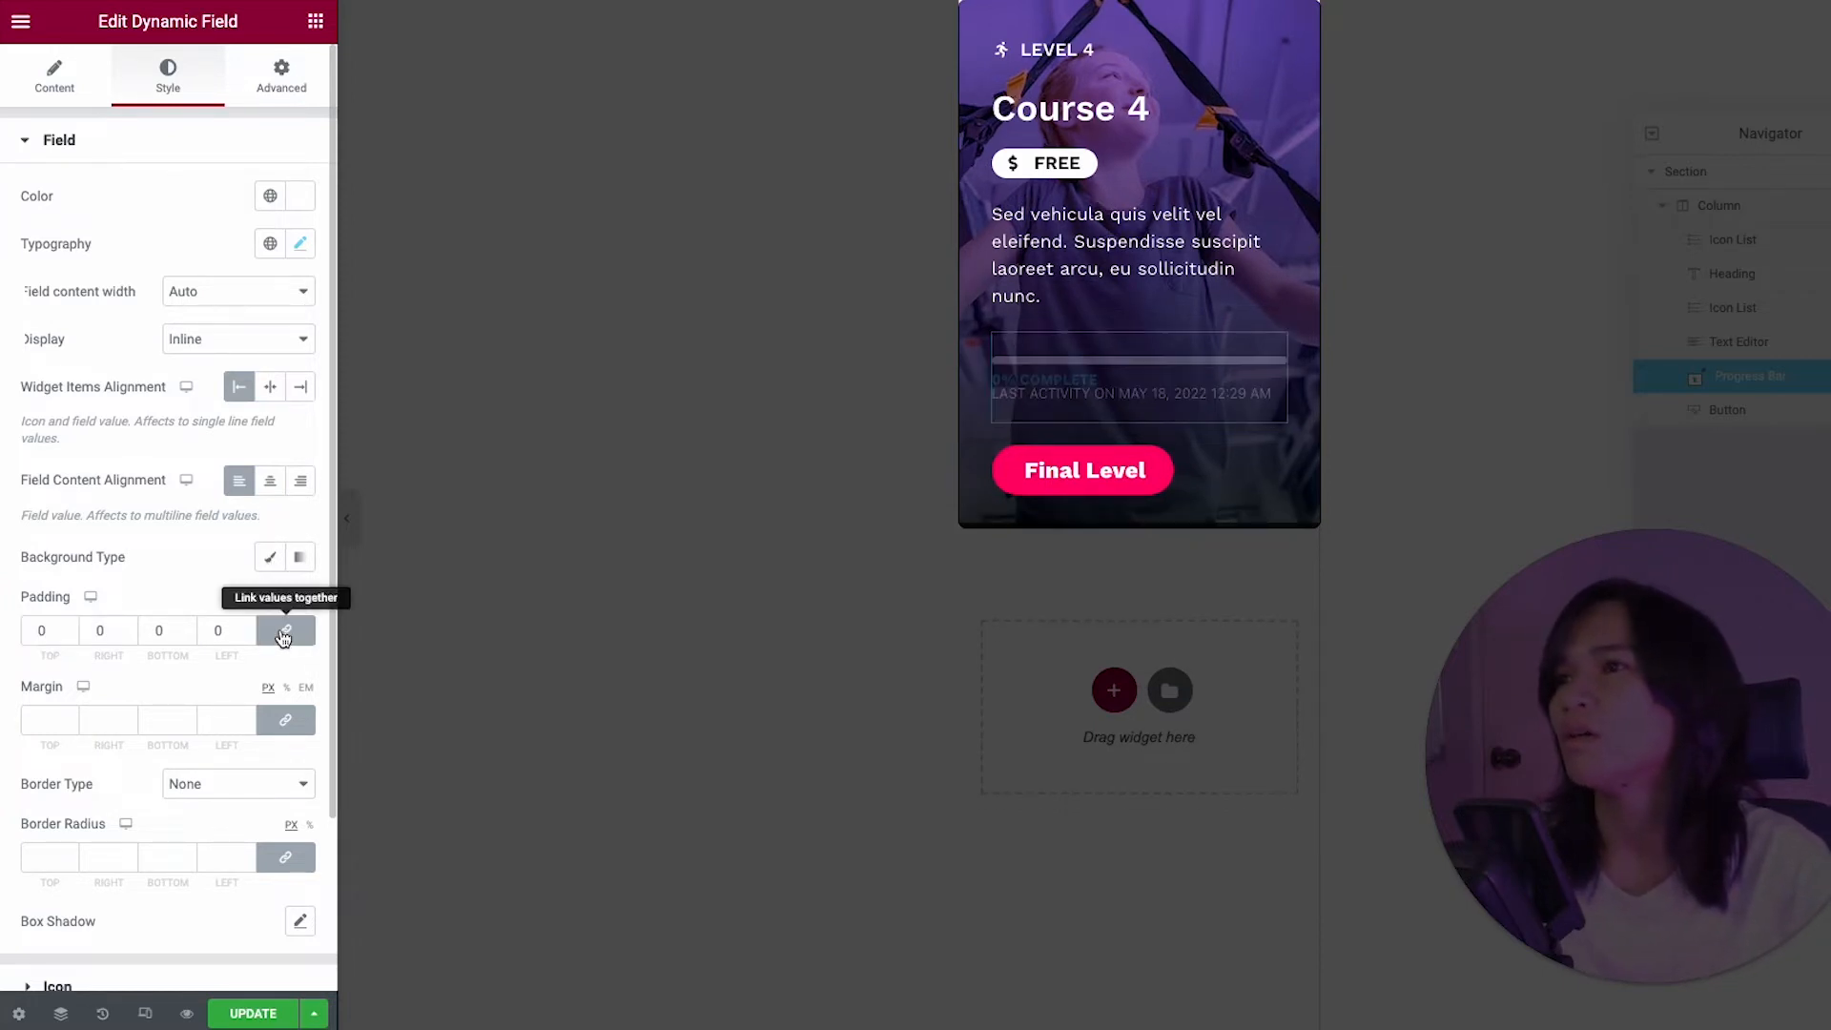
left_click(232, 627)
key("BackSpace")
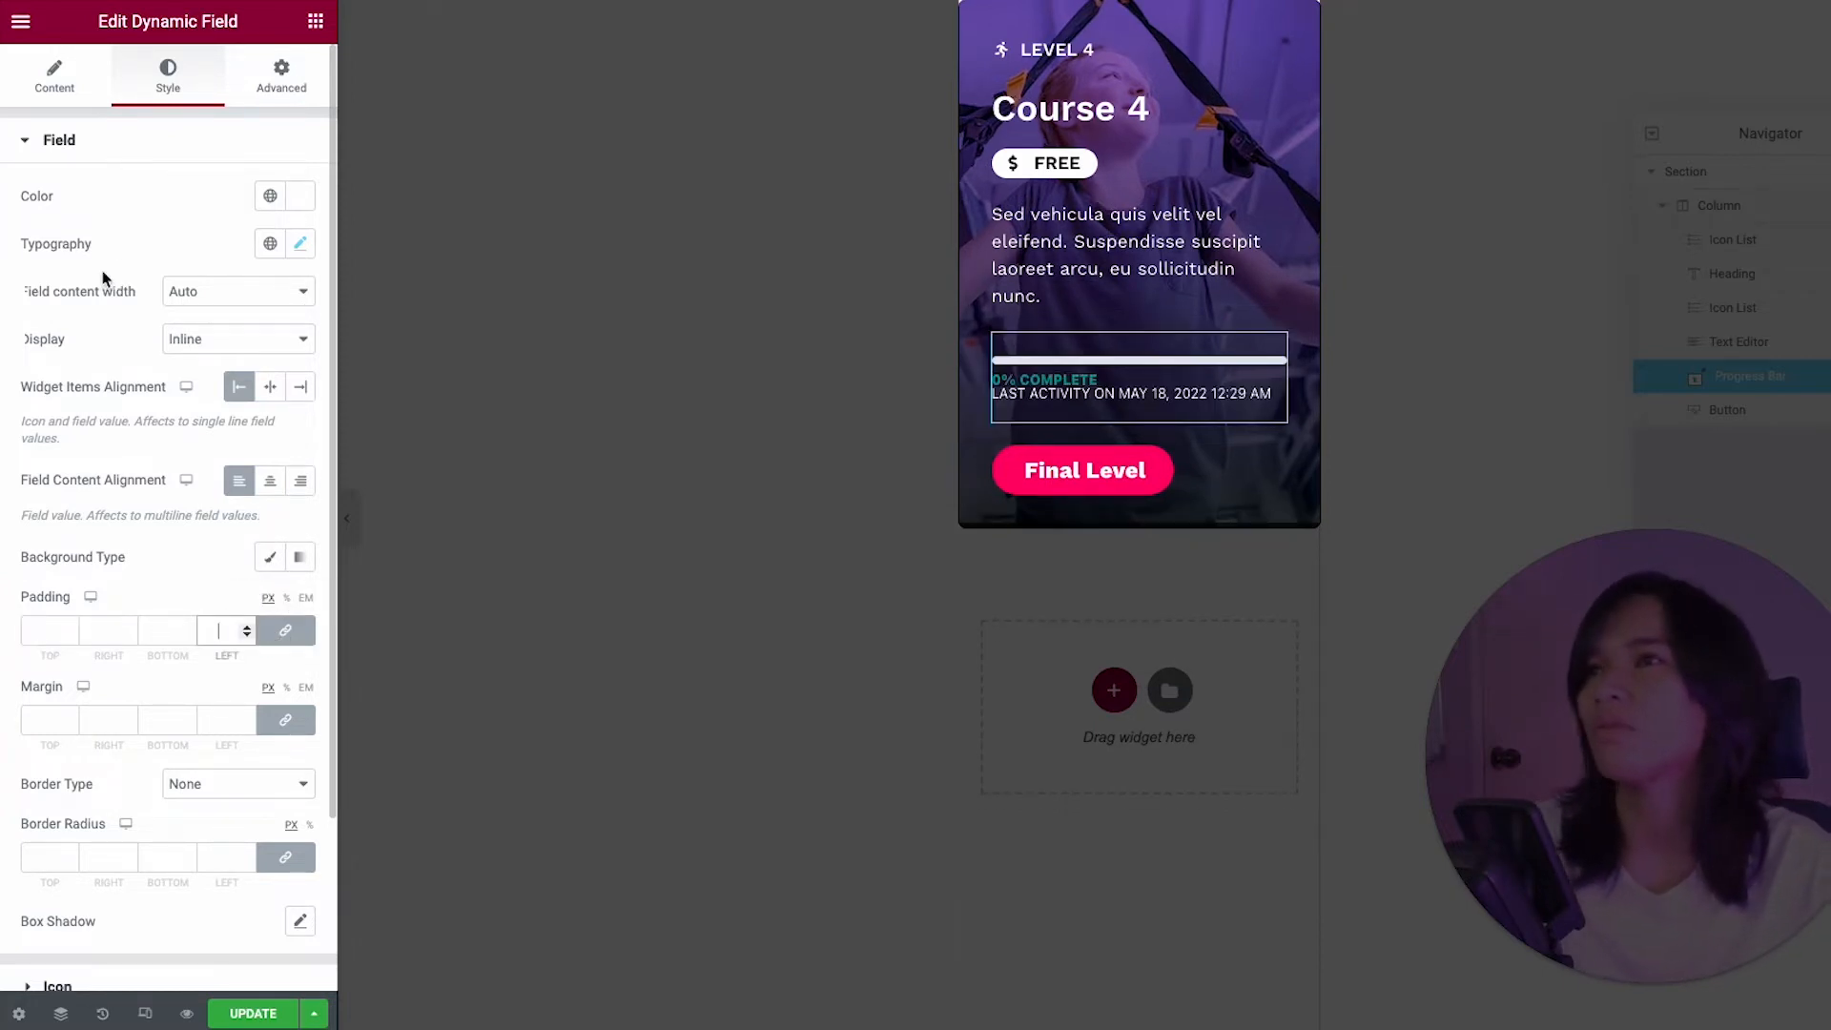
Step: Try a line height of about 44 px on the Progress Bar field's text, and clear the value again
left_click(299, 243)
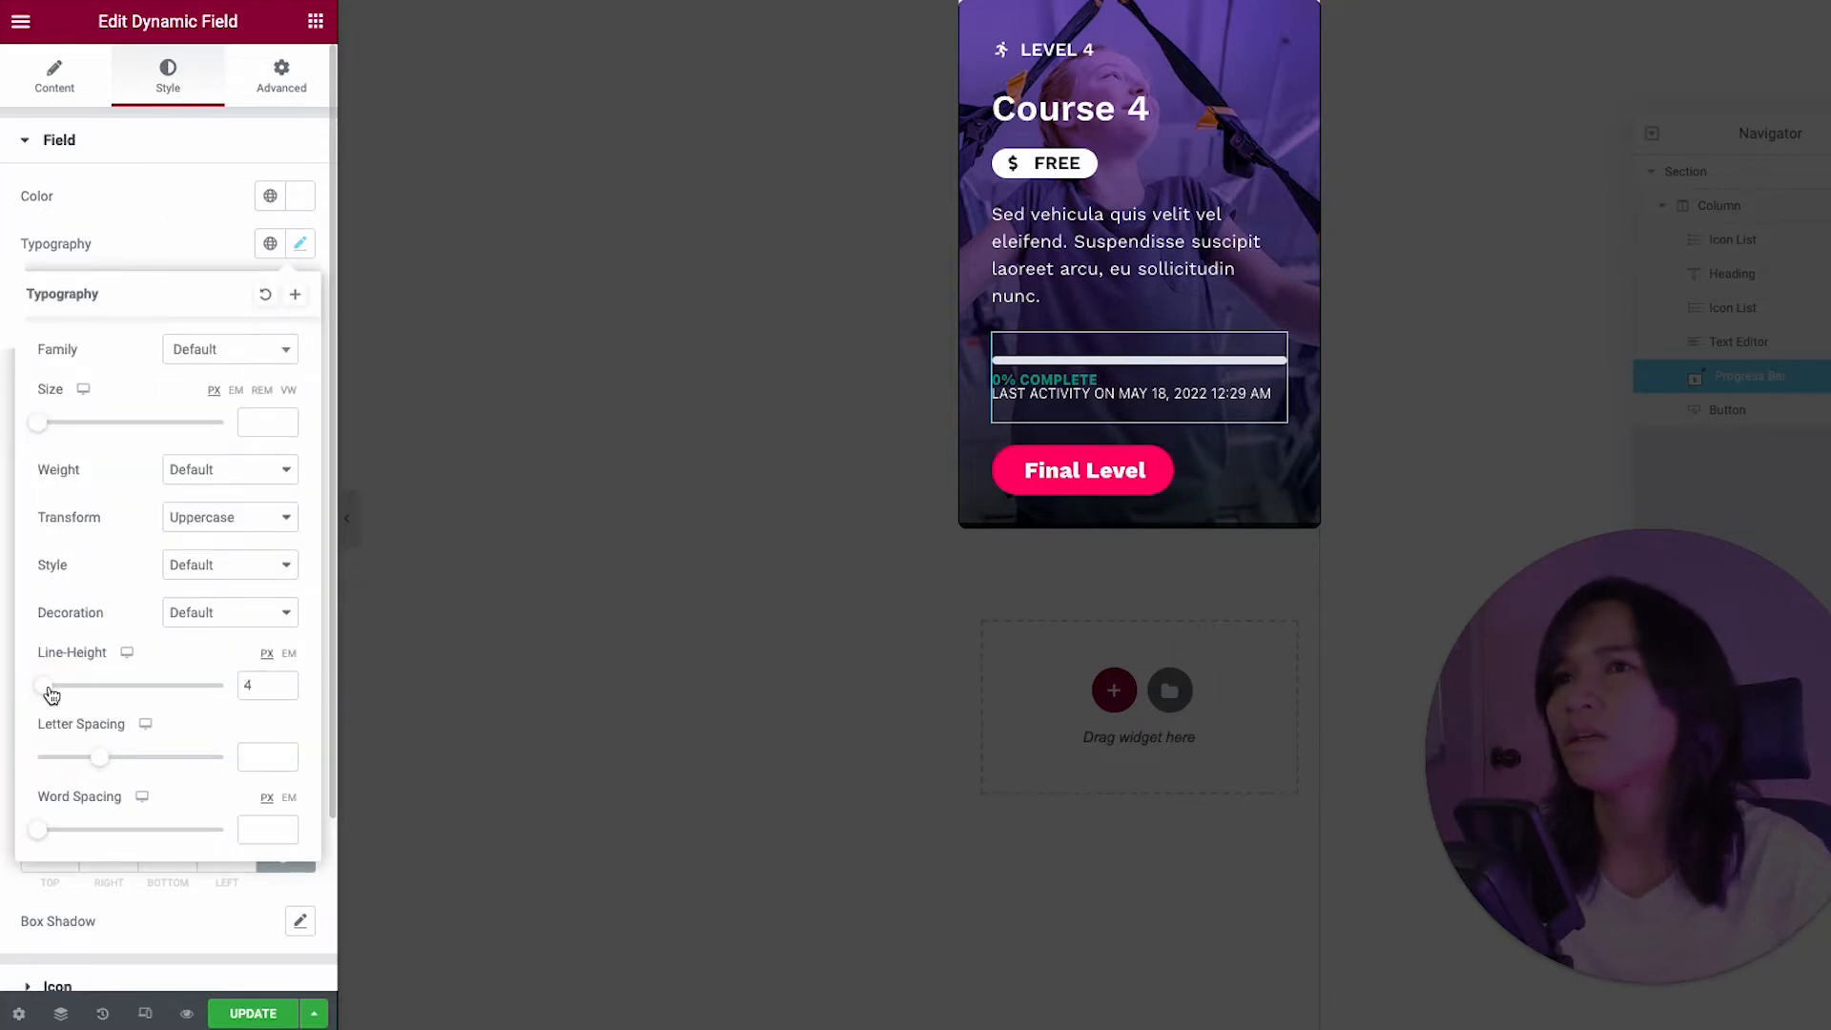
left_click_drag(59, 694, 99, 695)
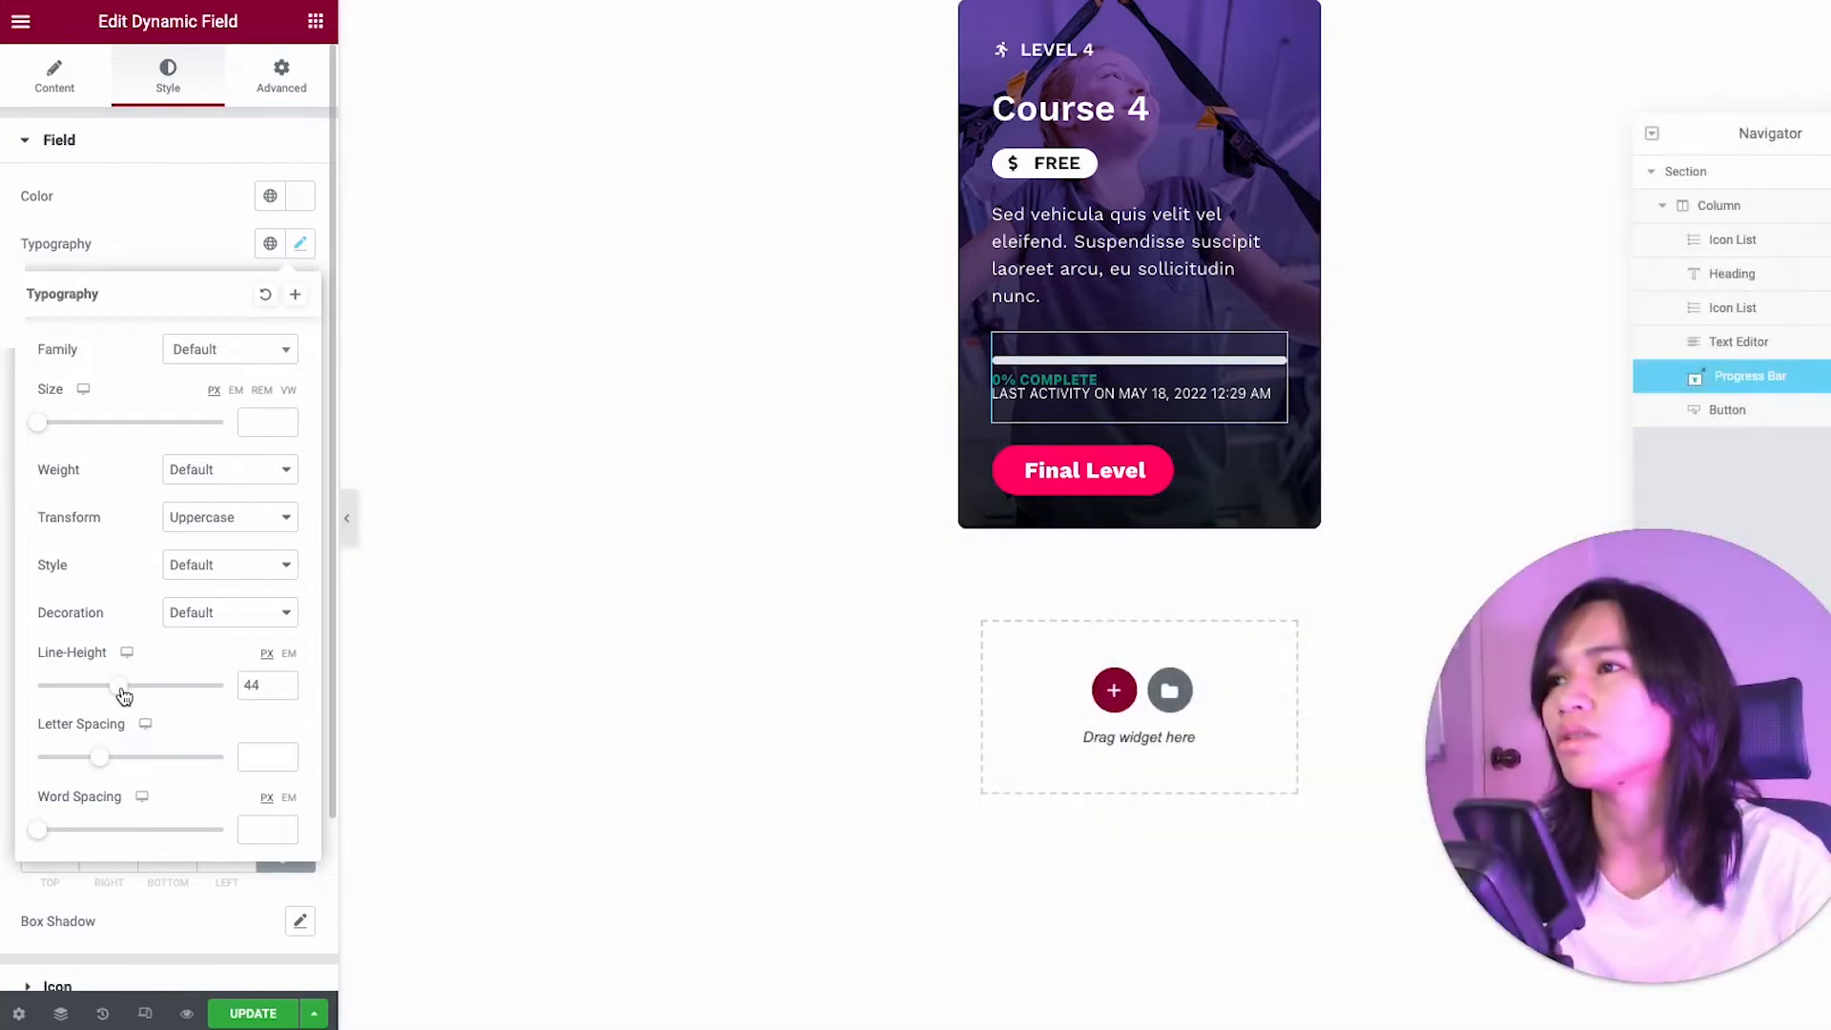
double_click(256, 685)
key("BackSpace")
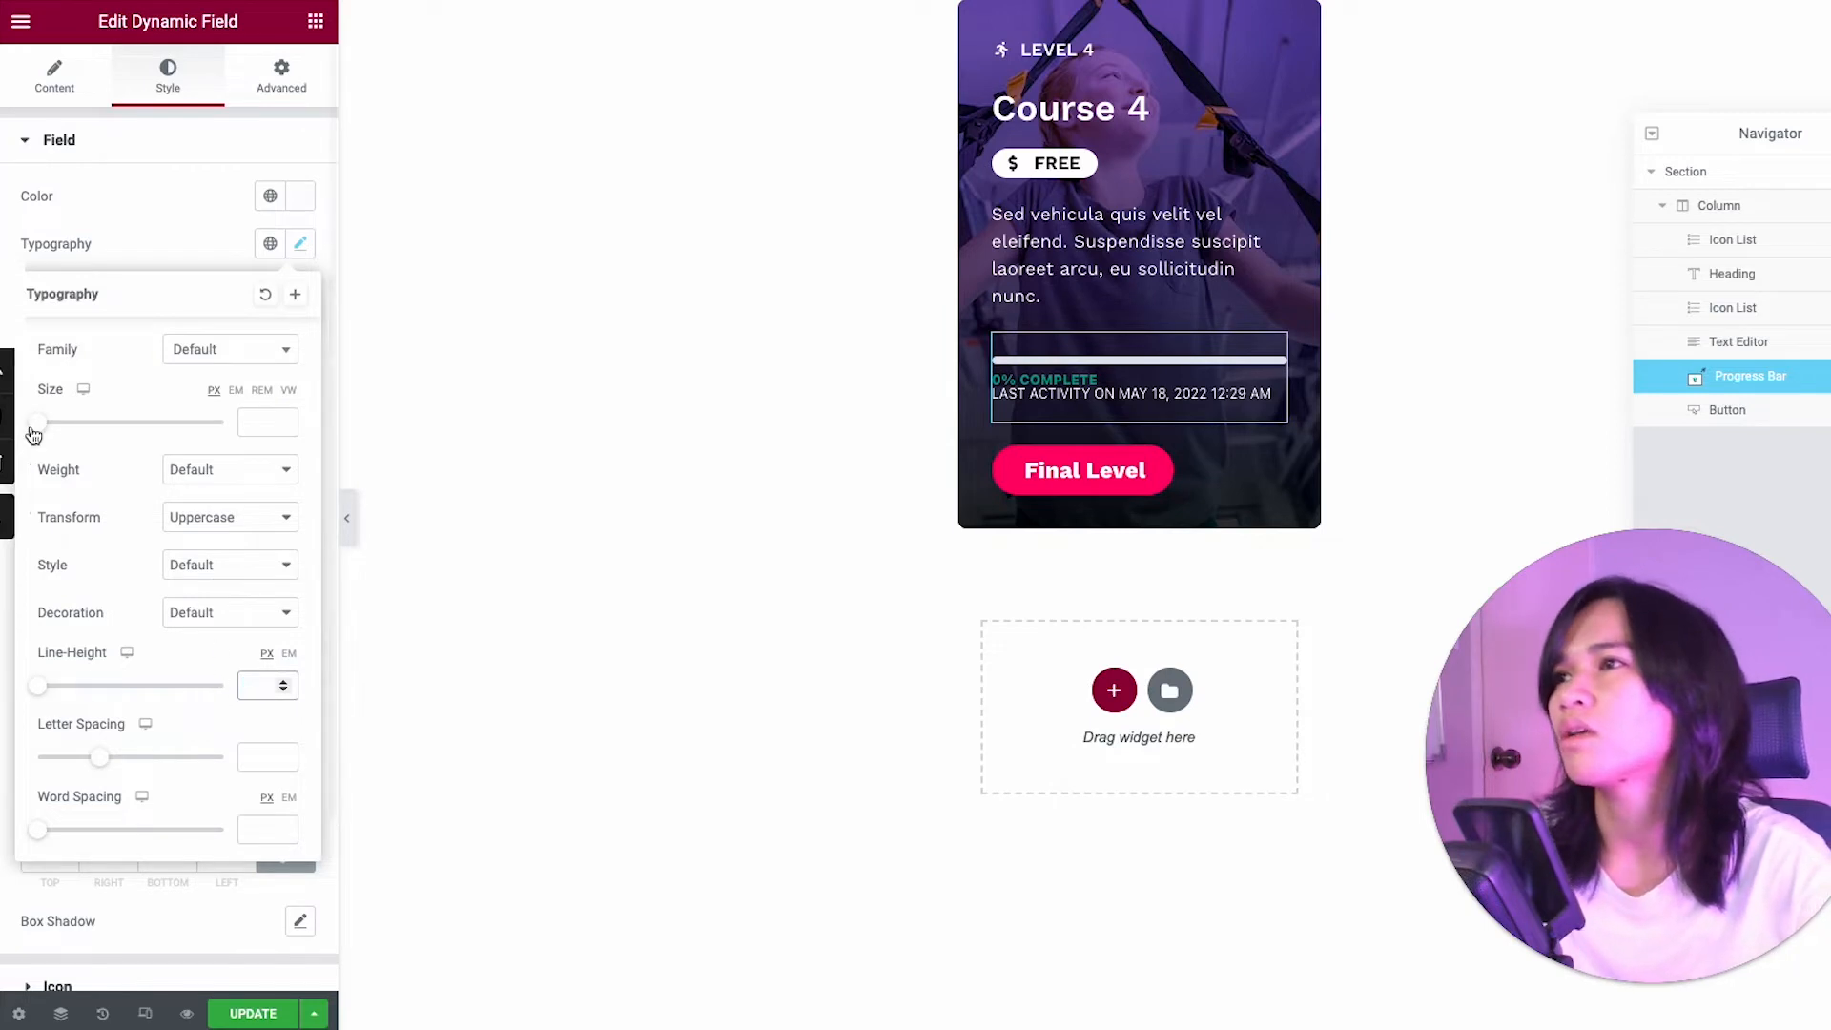
Step: Set the font size of the Progress Bar field's text to 16 px
left_click_drag(41, 426, 59, 431)
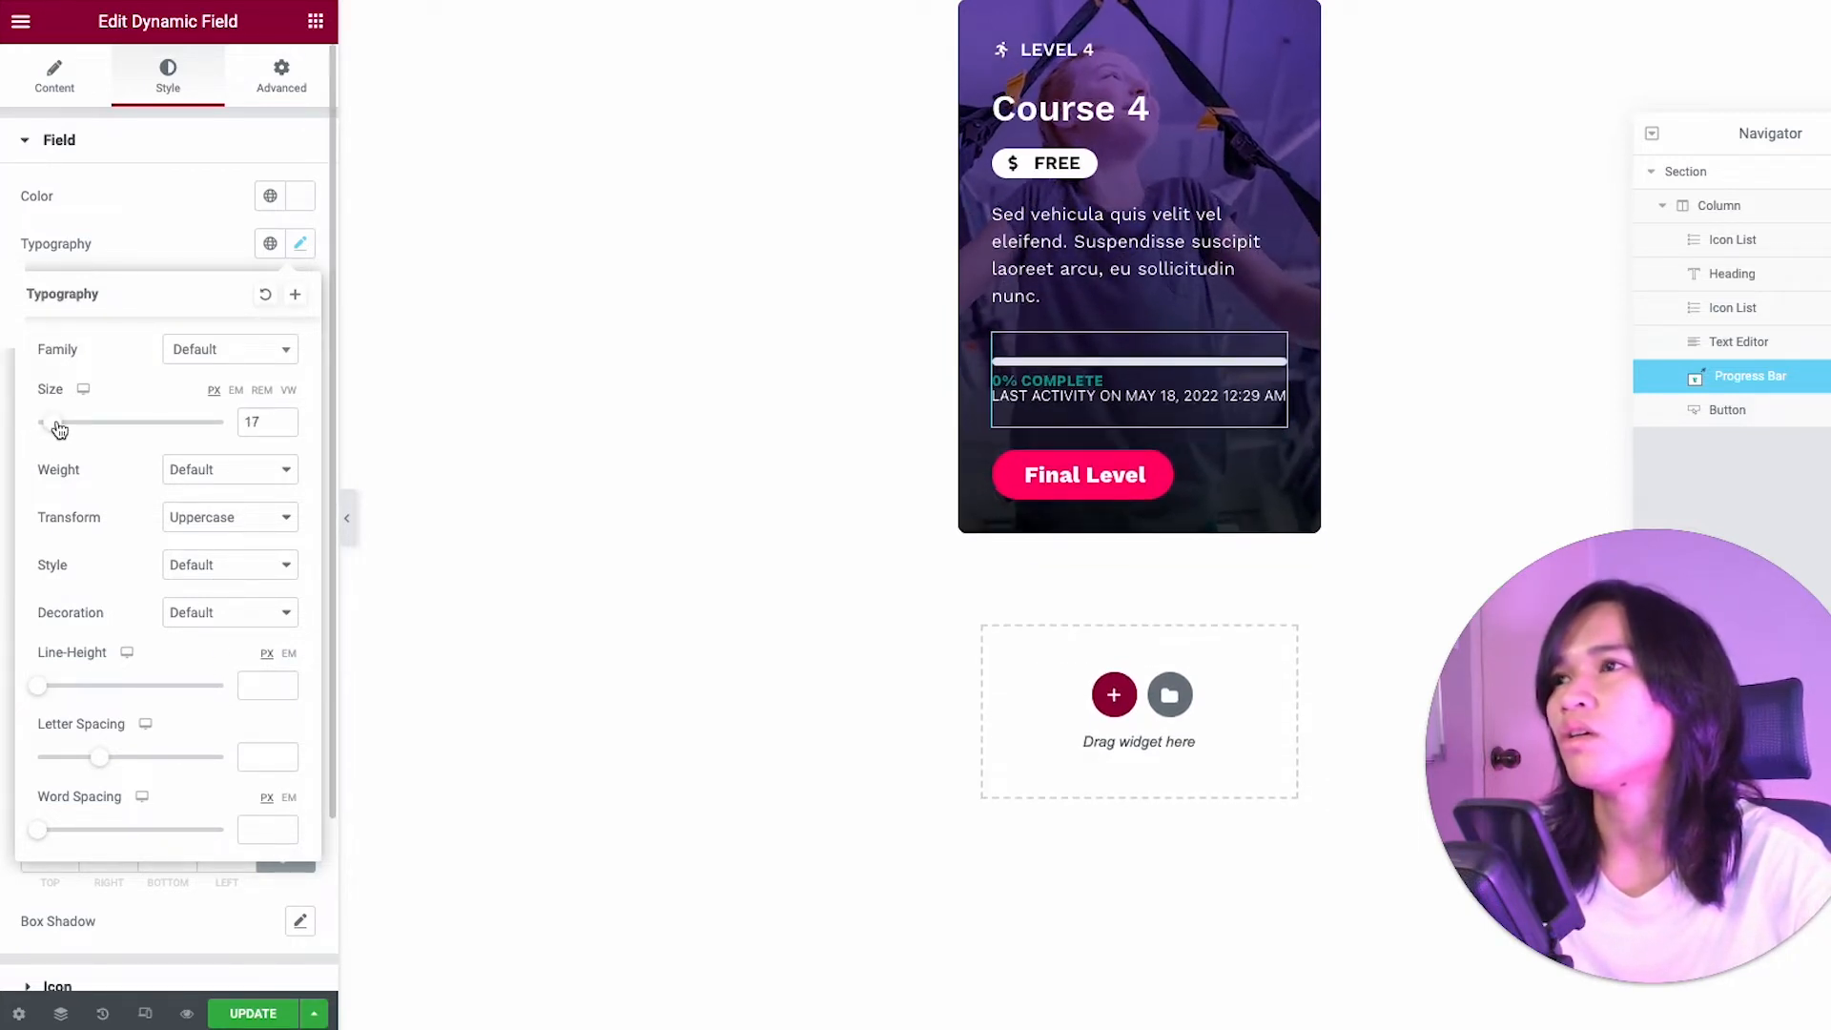
left_click(259, 417)
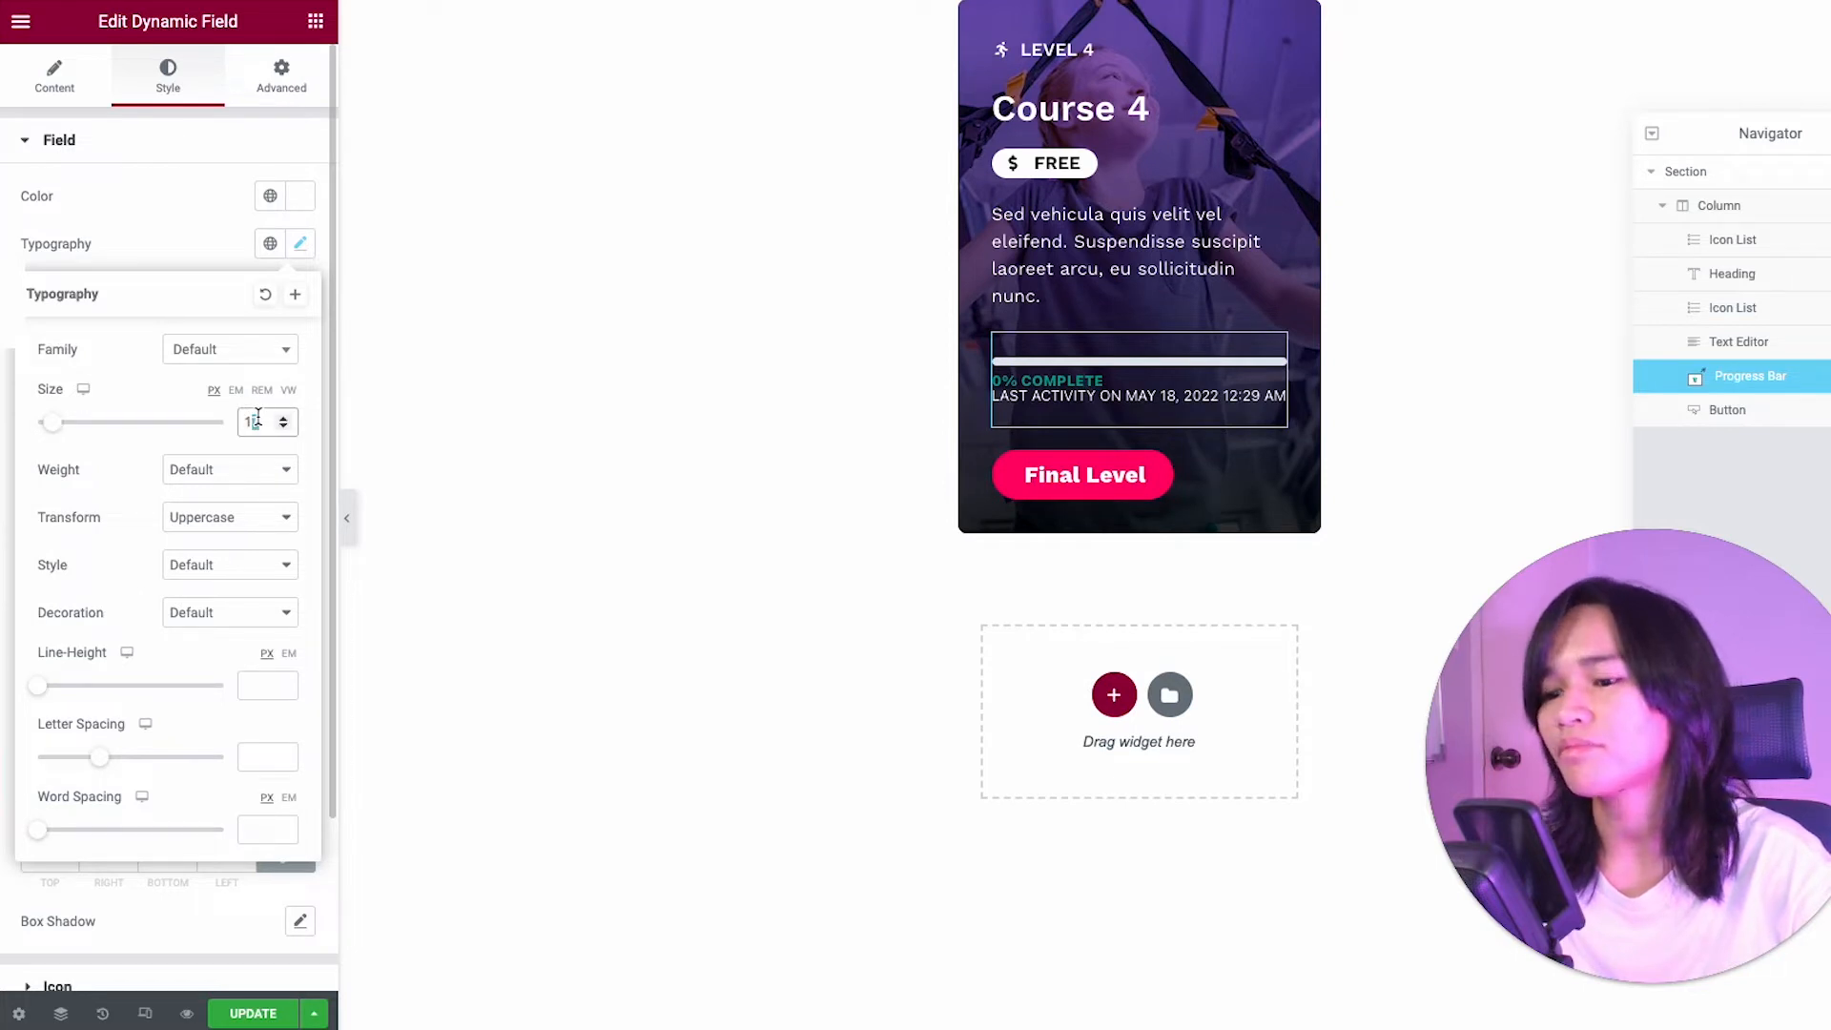
type("4")
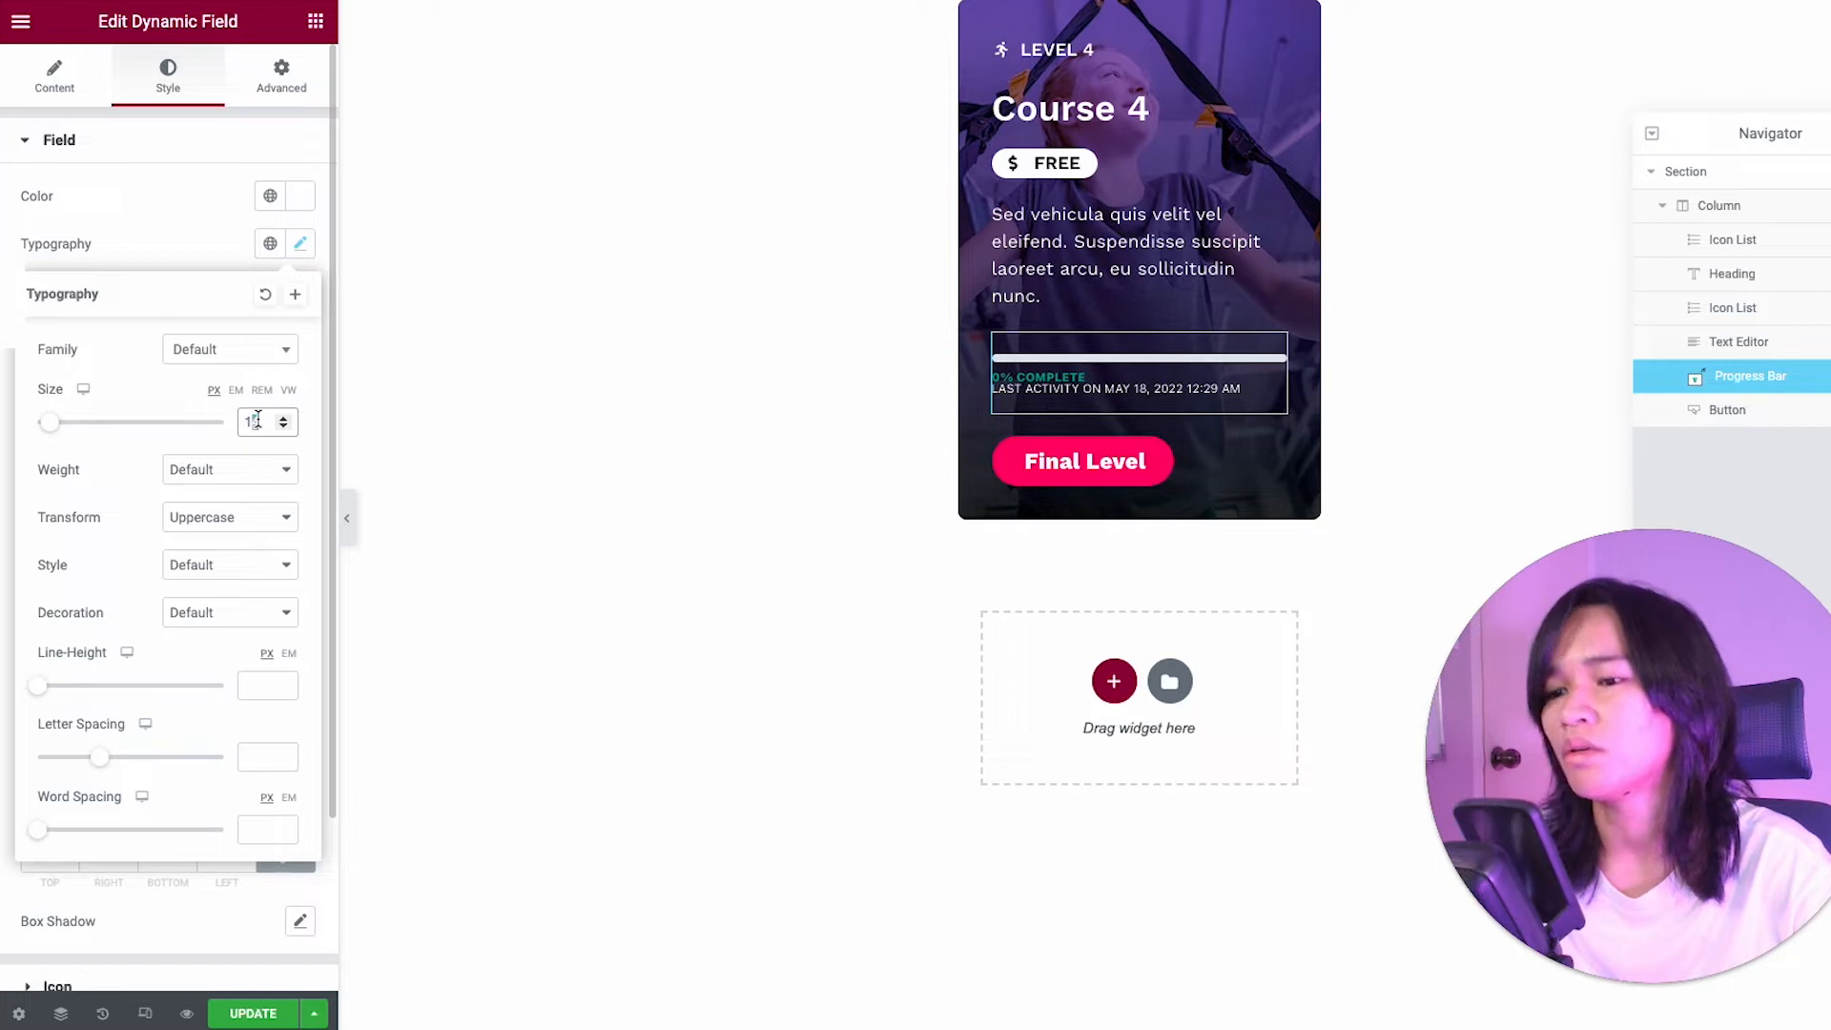
type("6")
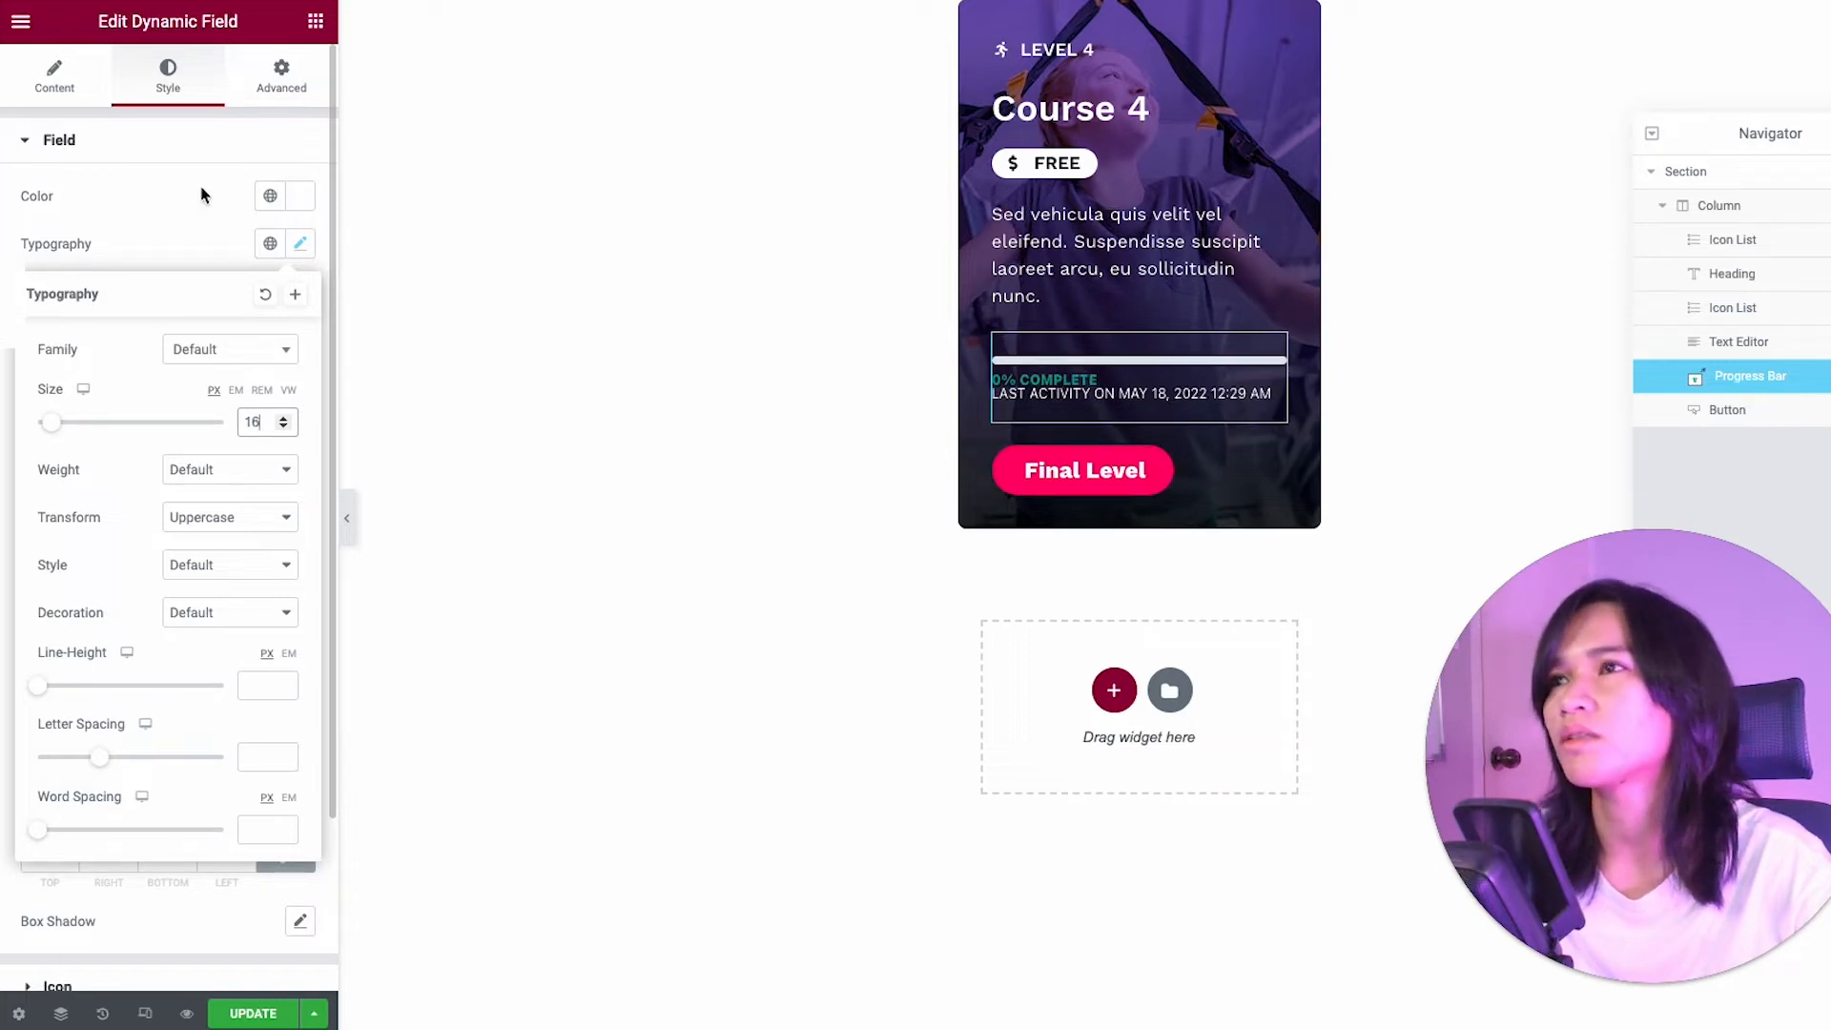
left_click(172, 248)
Step: Check the Progress Bar field's remaining style options, and examine the course progress and list shortcodes in the LearnDash documentation
scroll(243, 596, "down", 3)
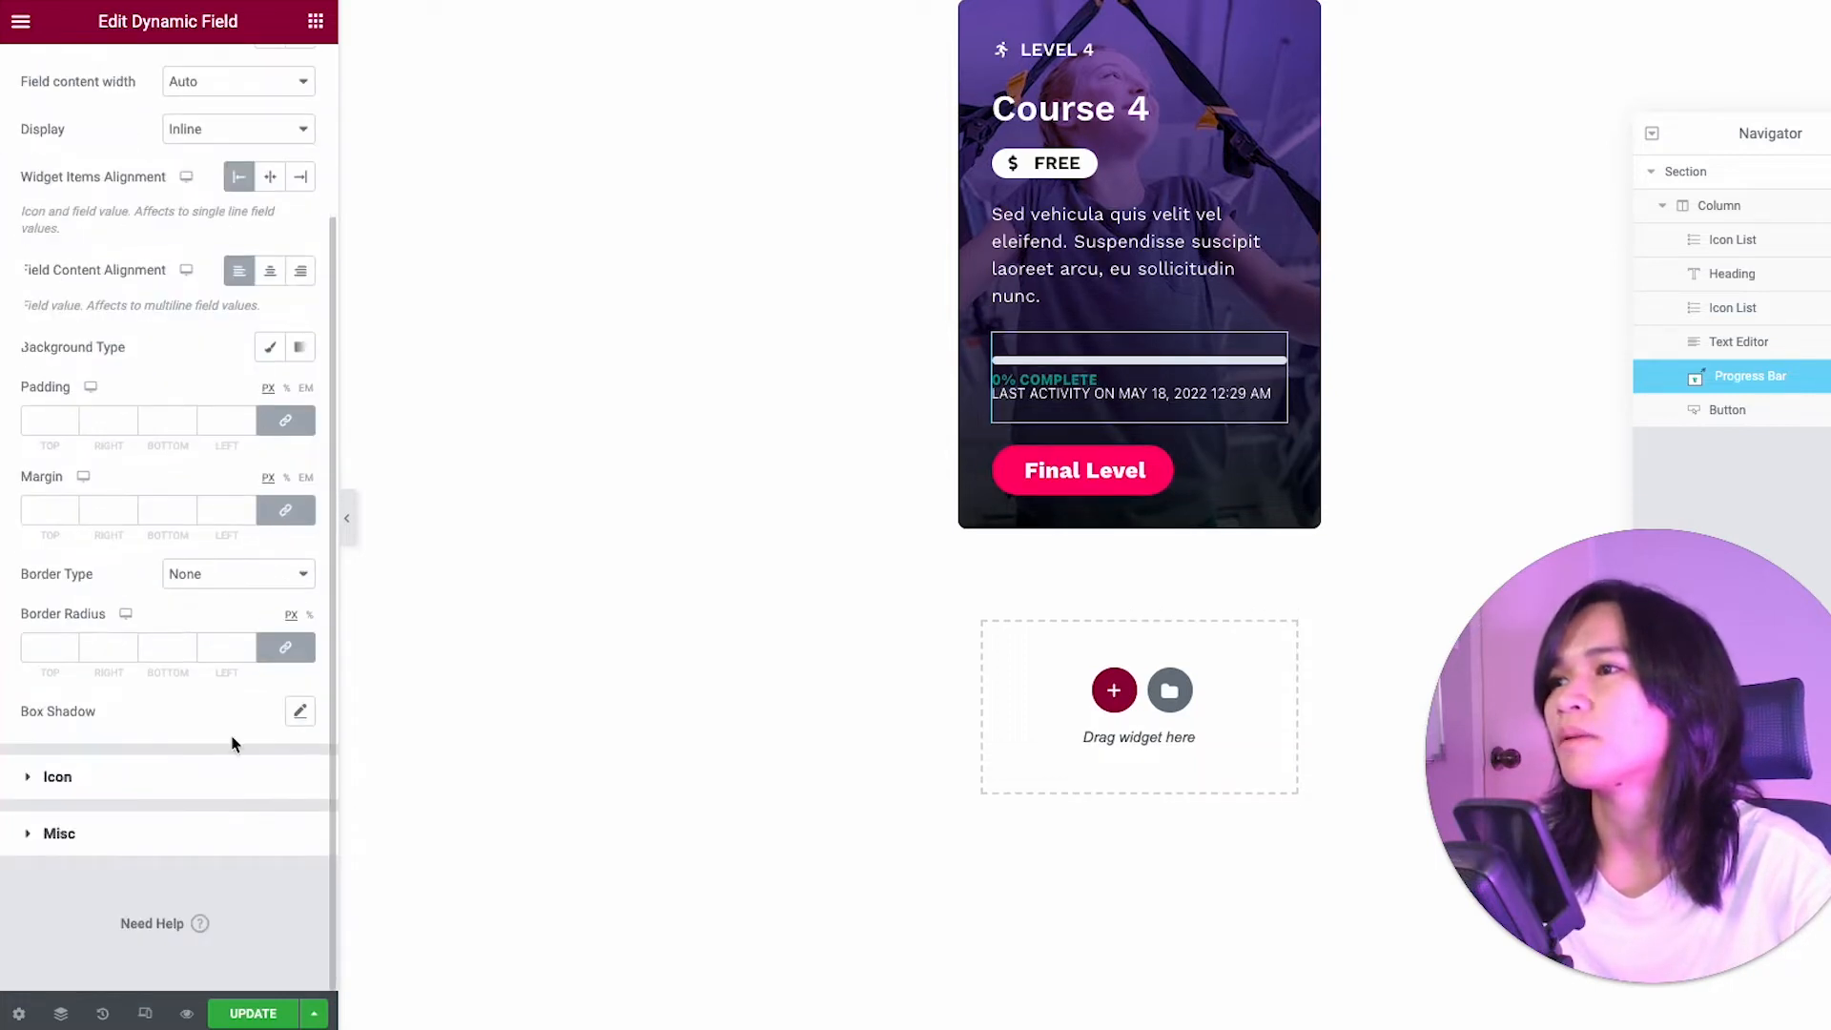
left_click(187, 794)
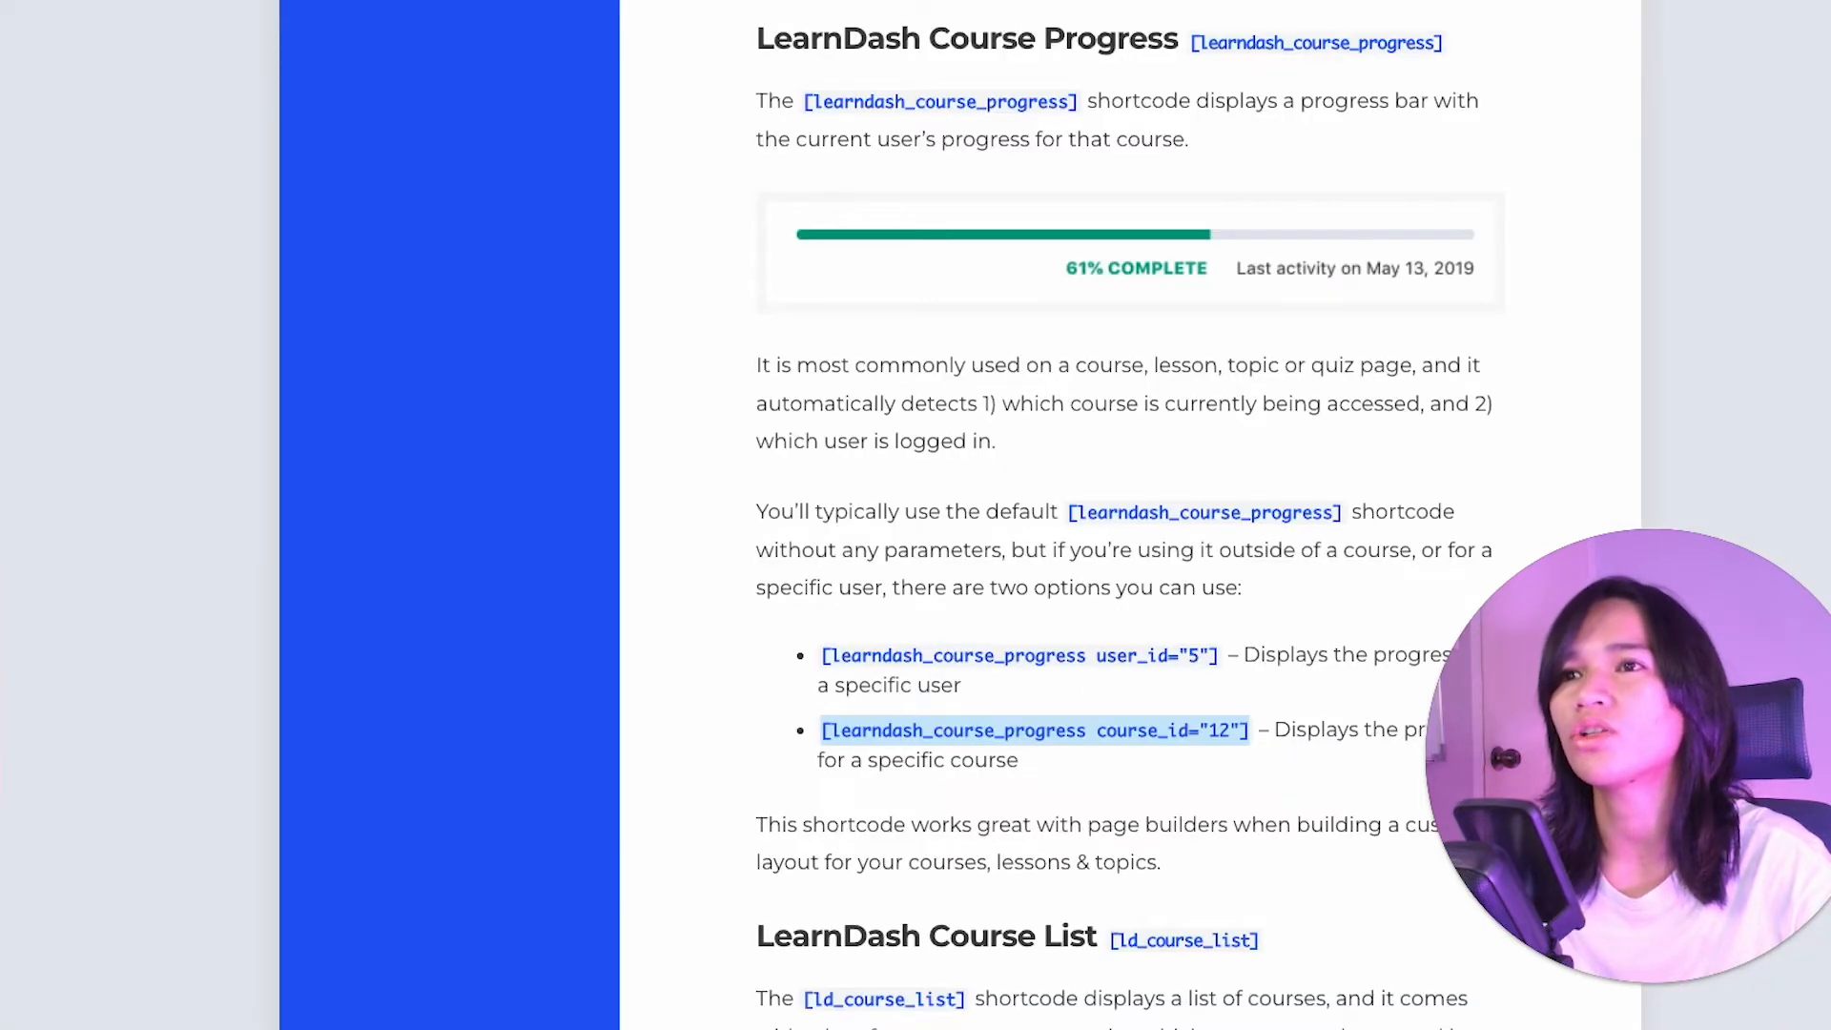
scroll(1262, 633, "down", 1)
scroll(1267, 655, "up", 2)
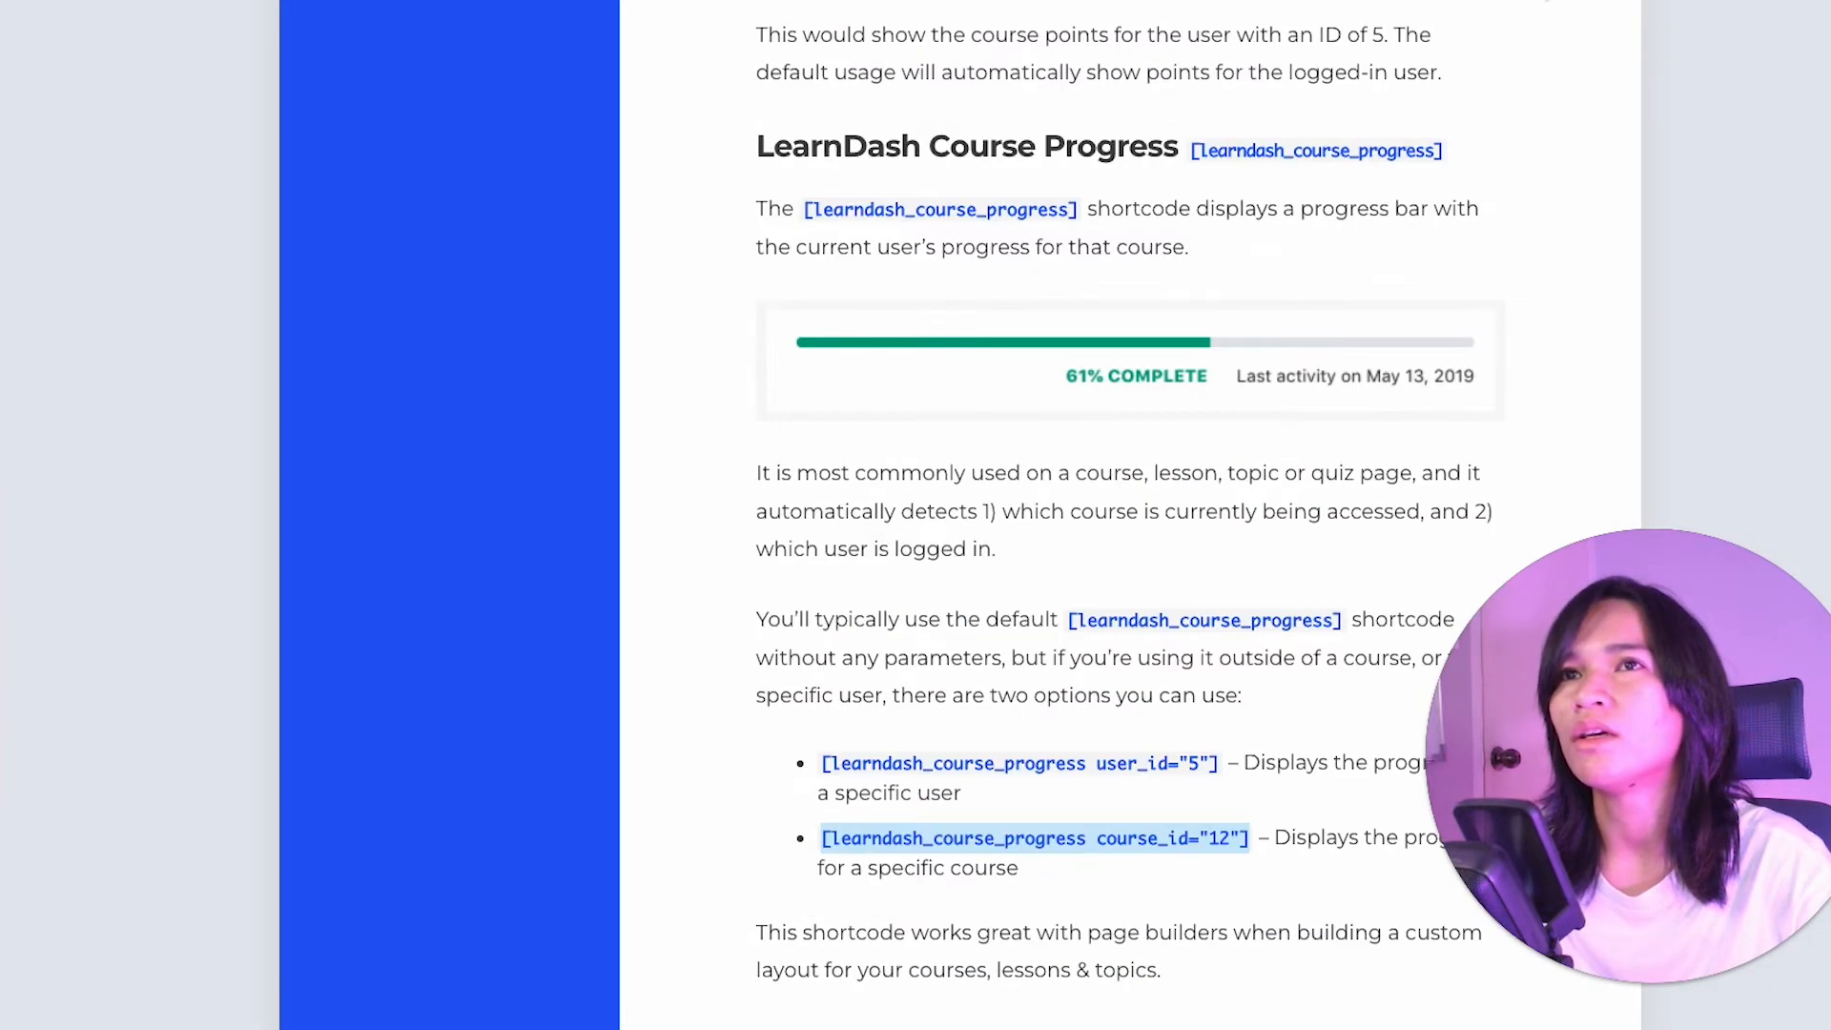
scroll(1209, 781, "down", 2)
scroll(1083, 677, "down", 3)
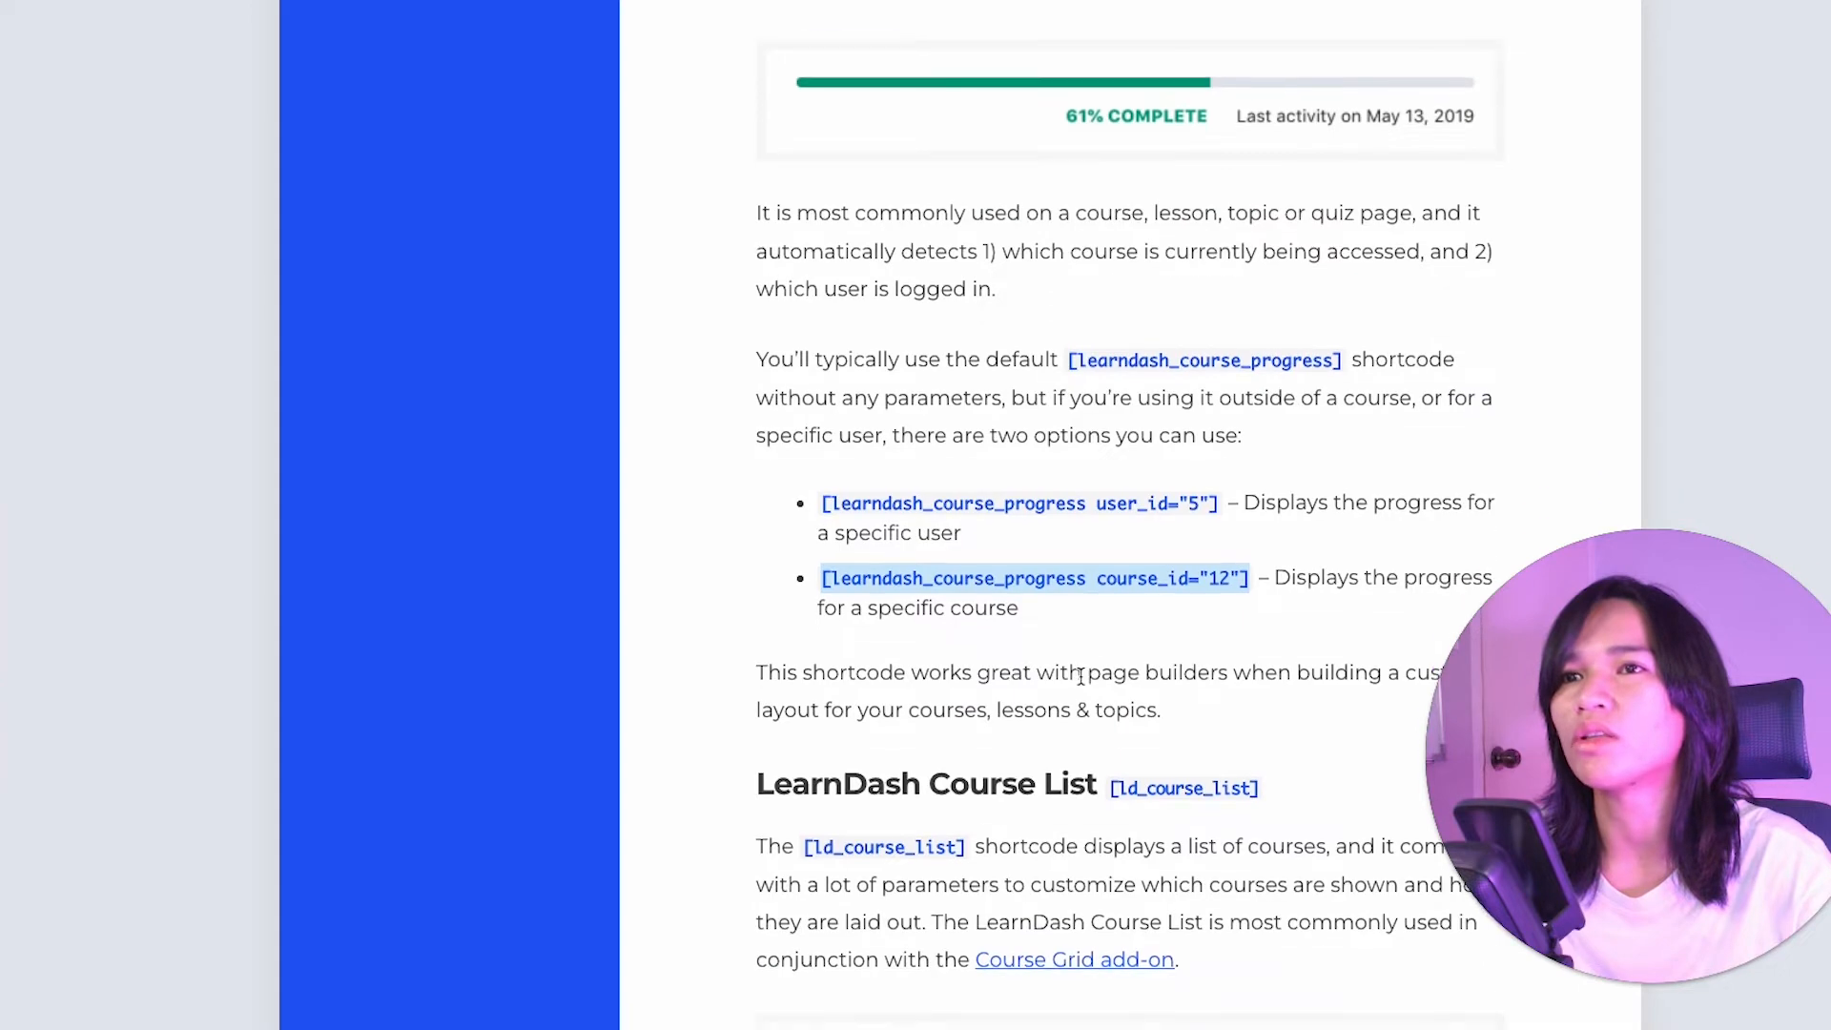
scroll(1255, 412, "down", 15)
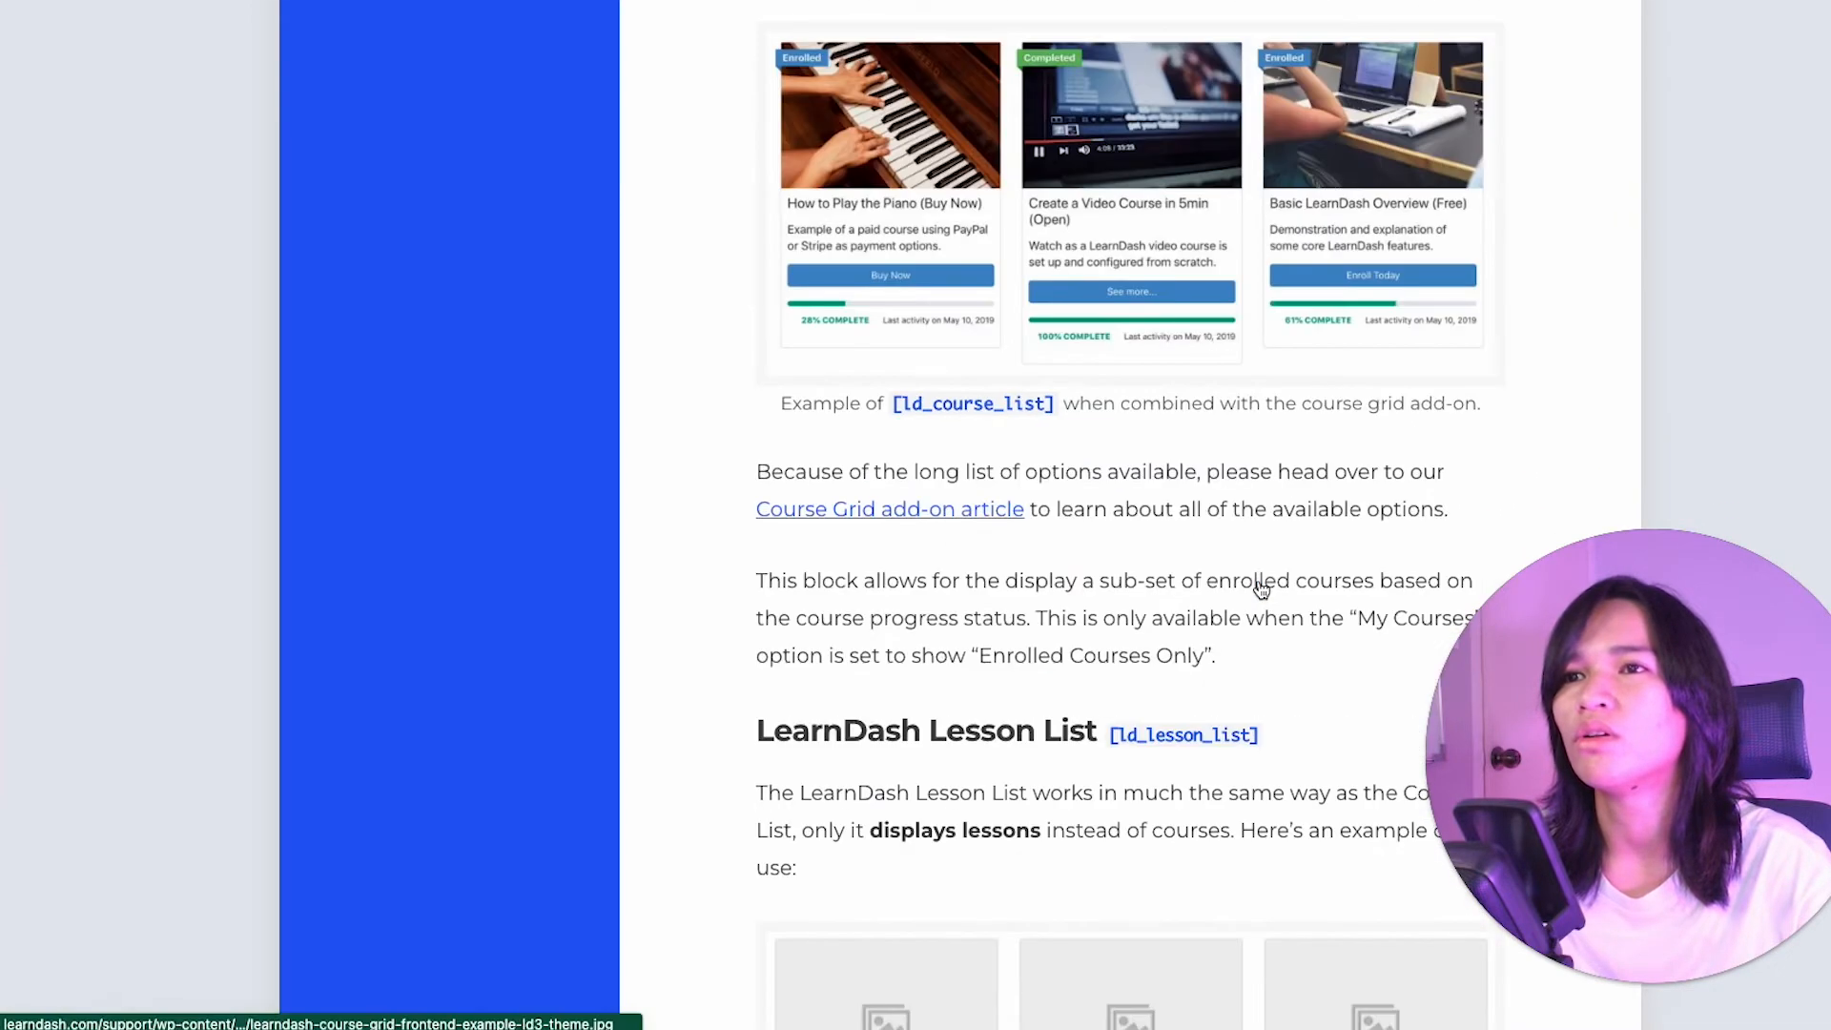
scroll(1259, 648, "down", 8)
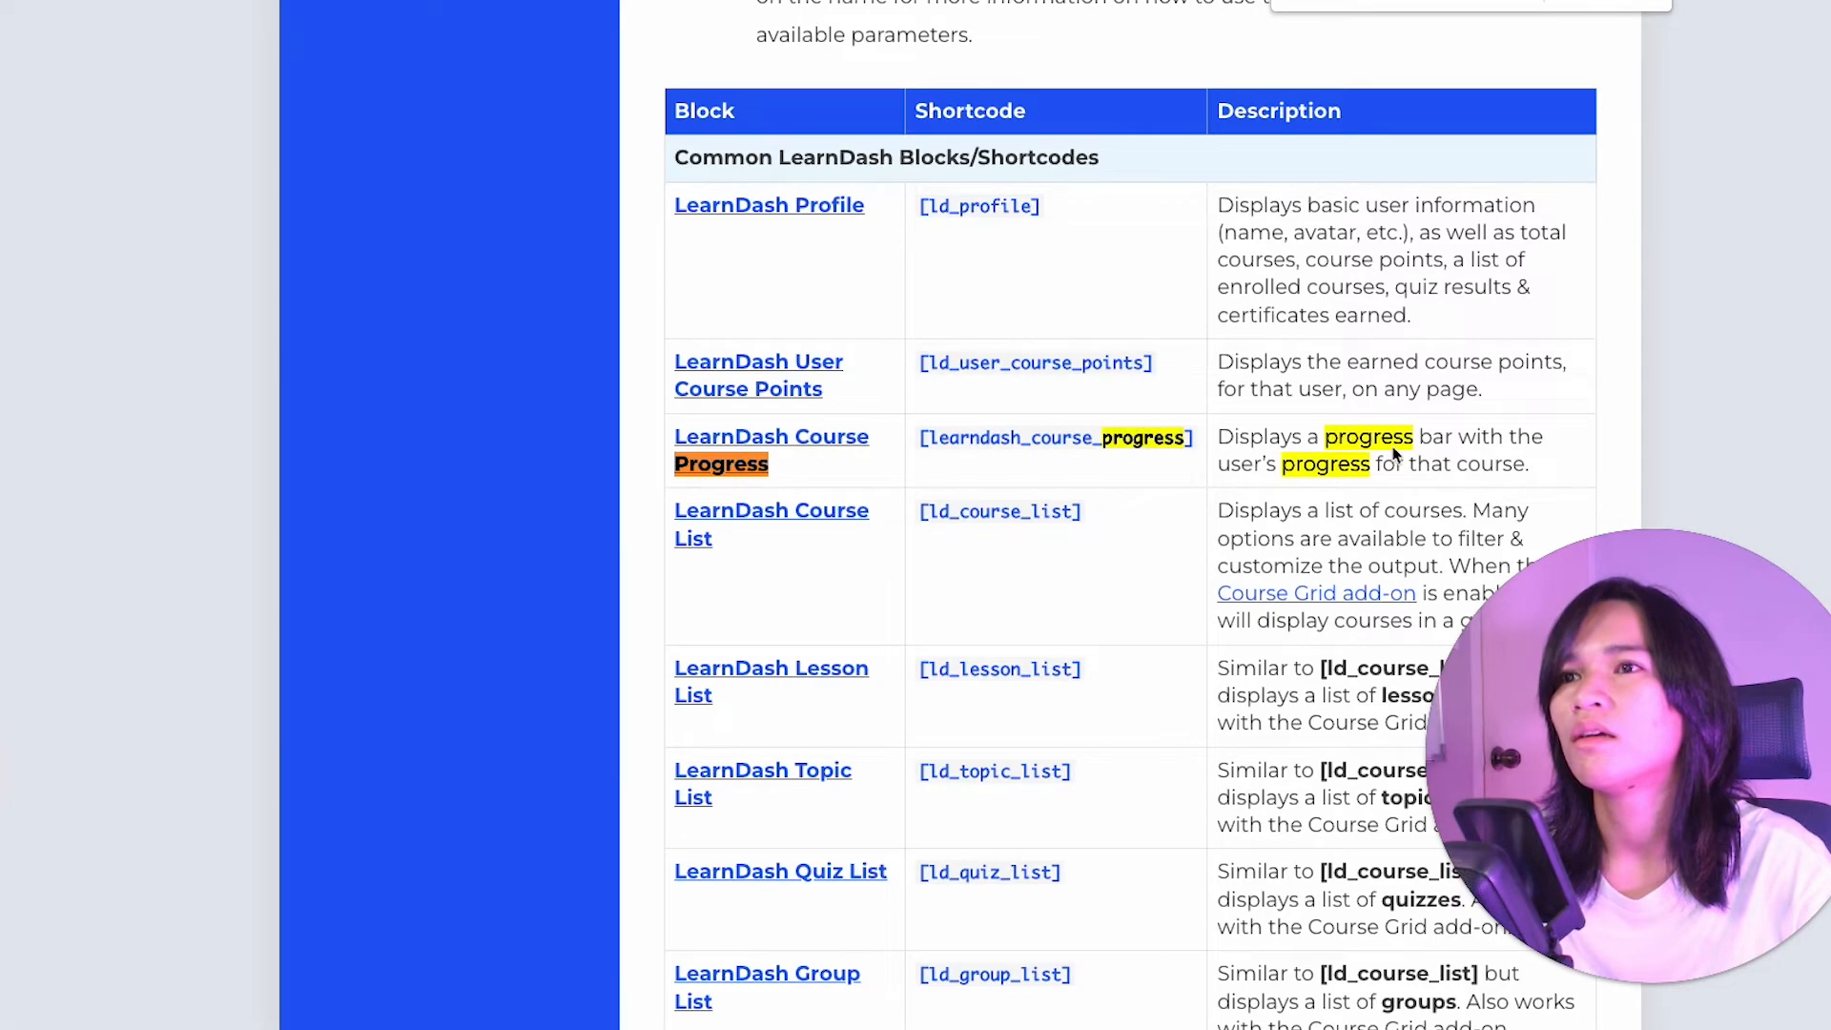
Step: Skim the remaining LearnDash shortcodes in the documentation, and reload the Courses page to examine the progress bars on the course cards
scroll(1393, 454, "down", 10)
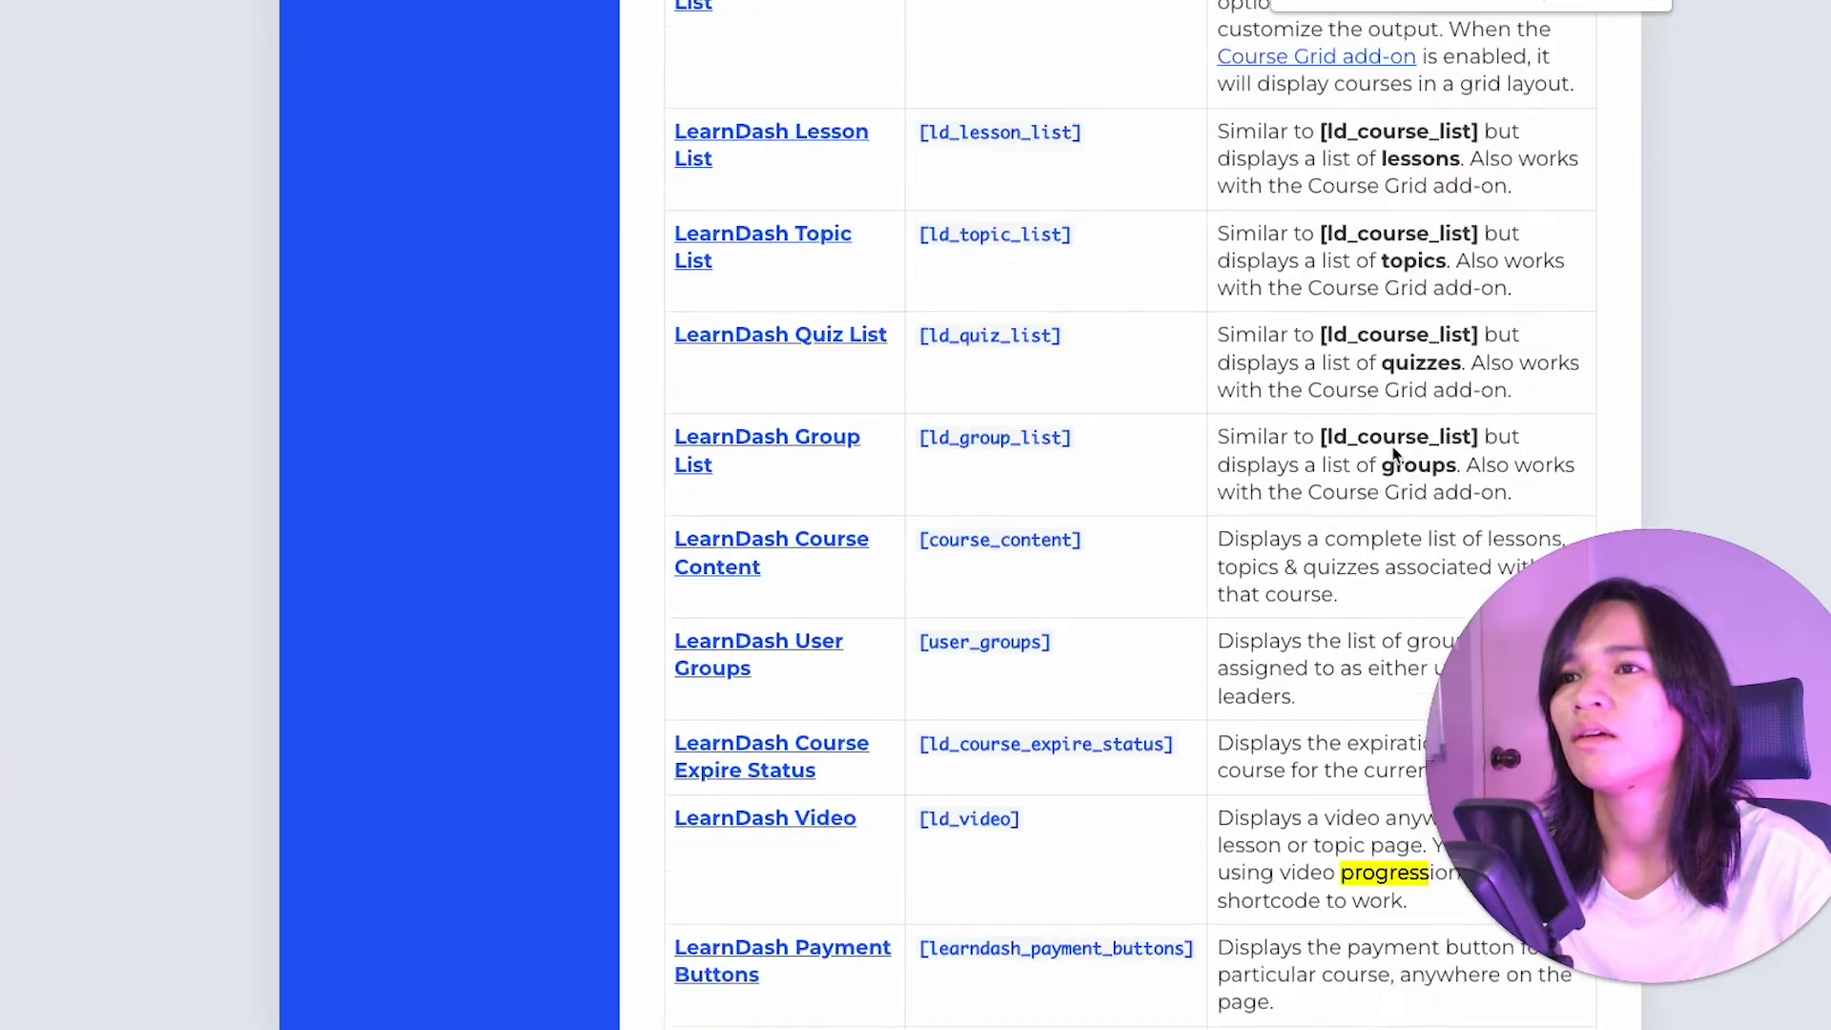
scroll(1393, 454, "up", 1)
scroll(1393, 454, "up", 15)
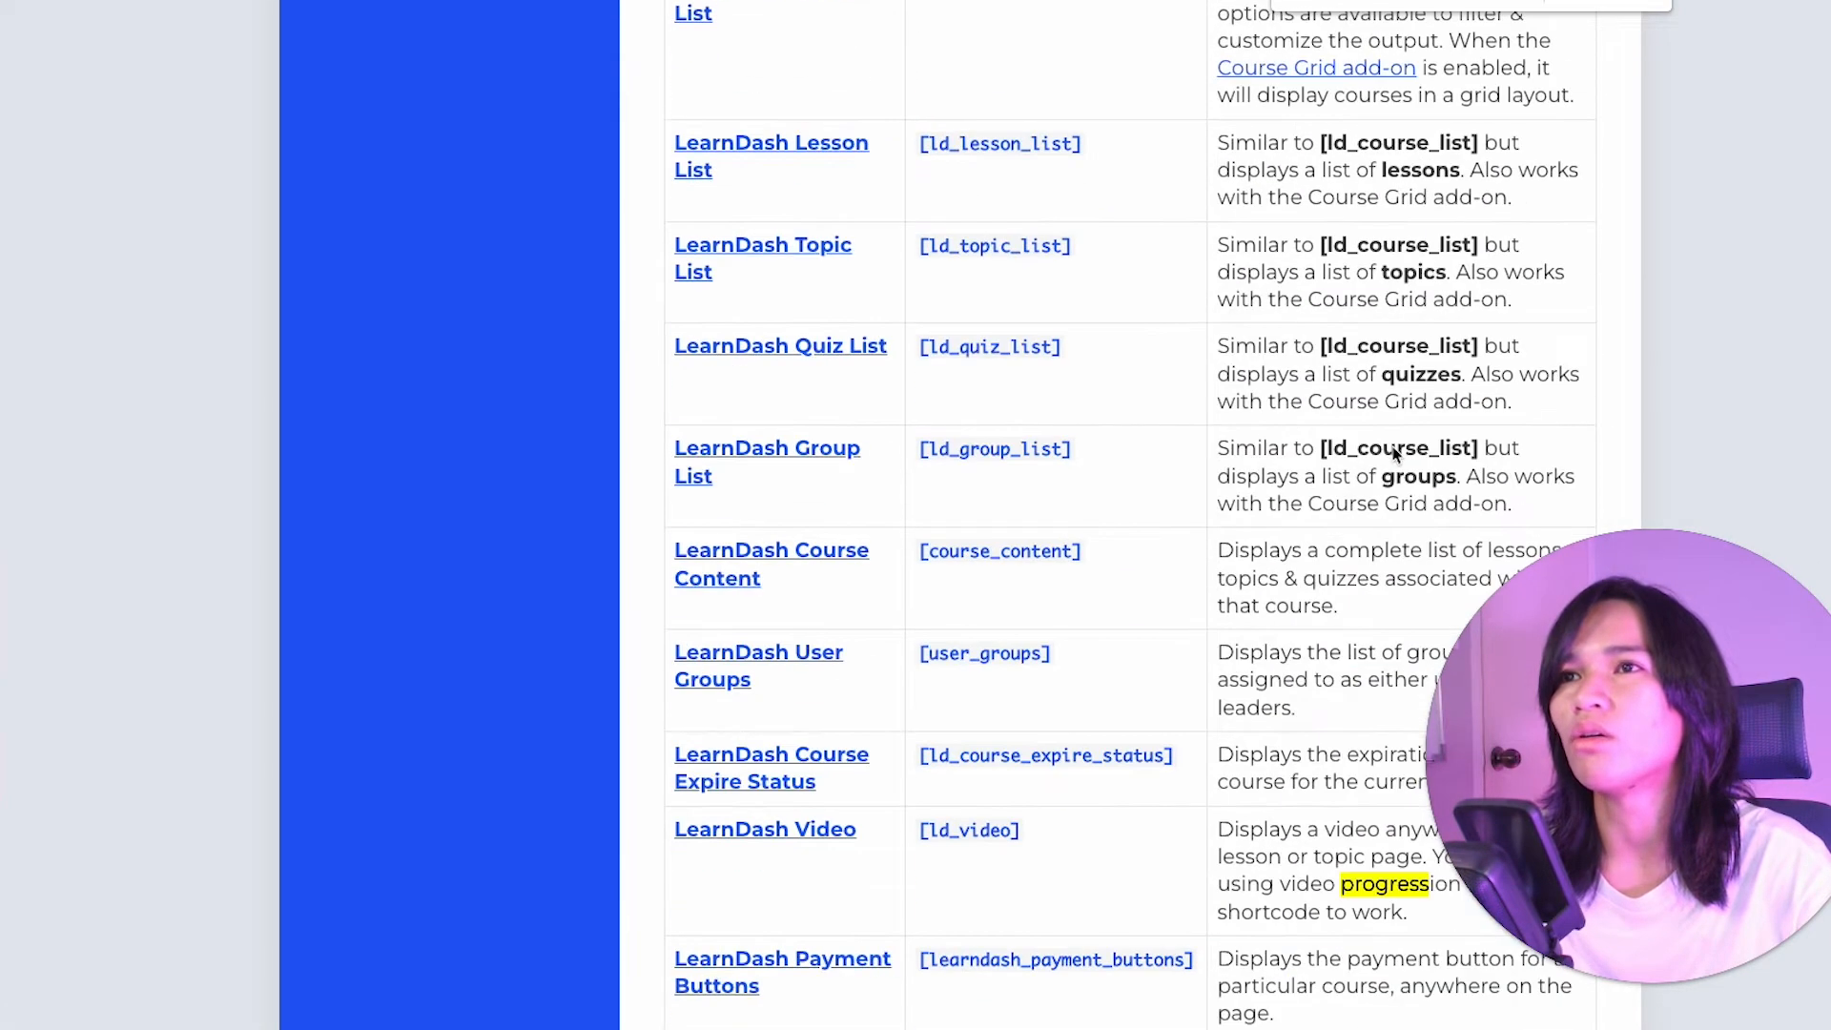
scroll(1392, 454, "down", 5)
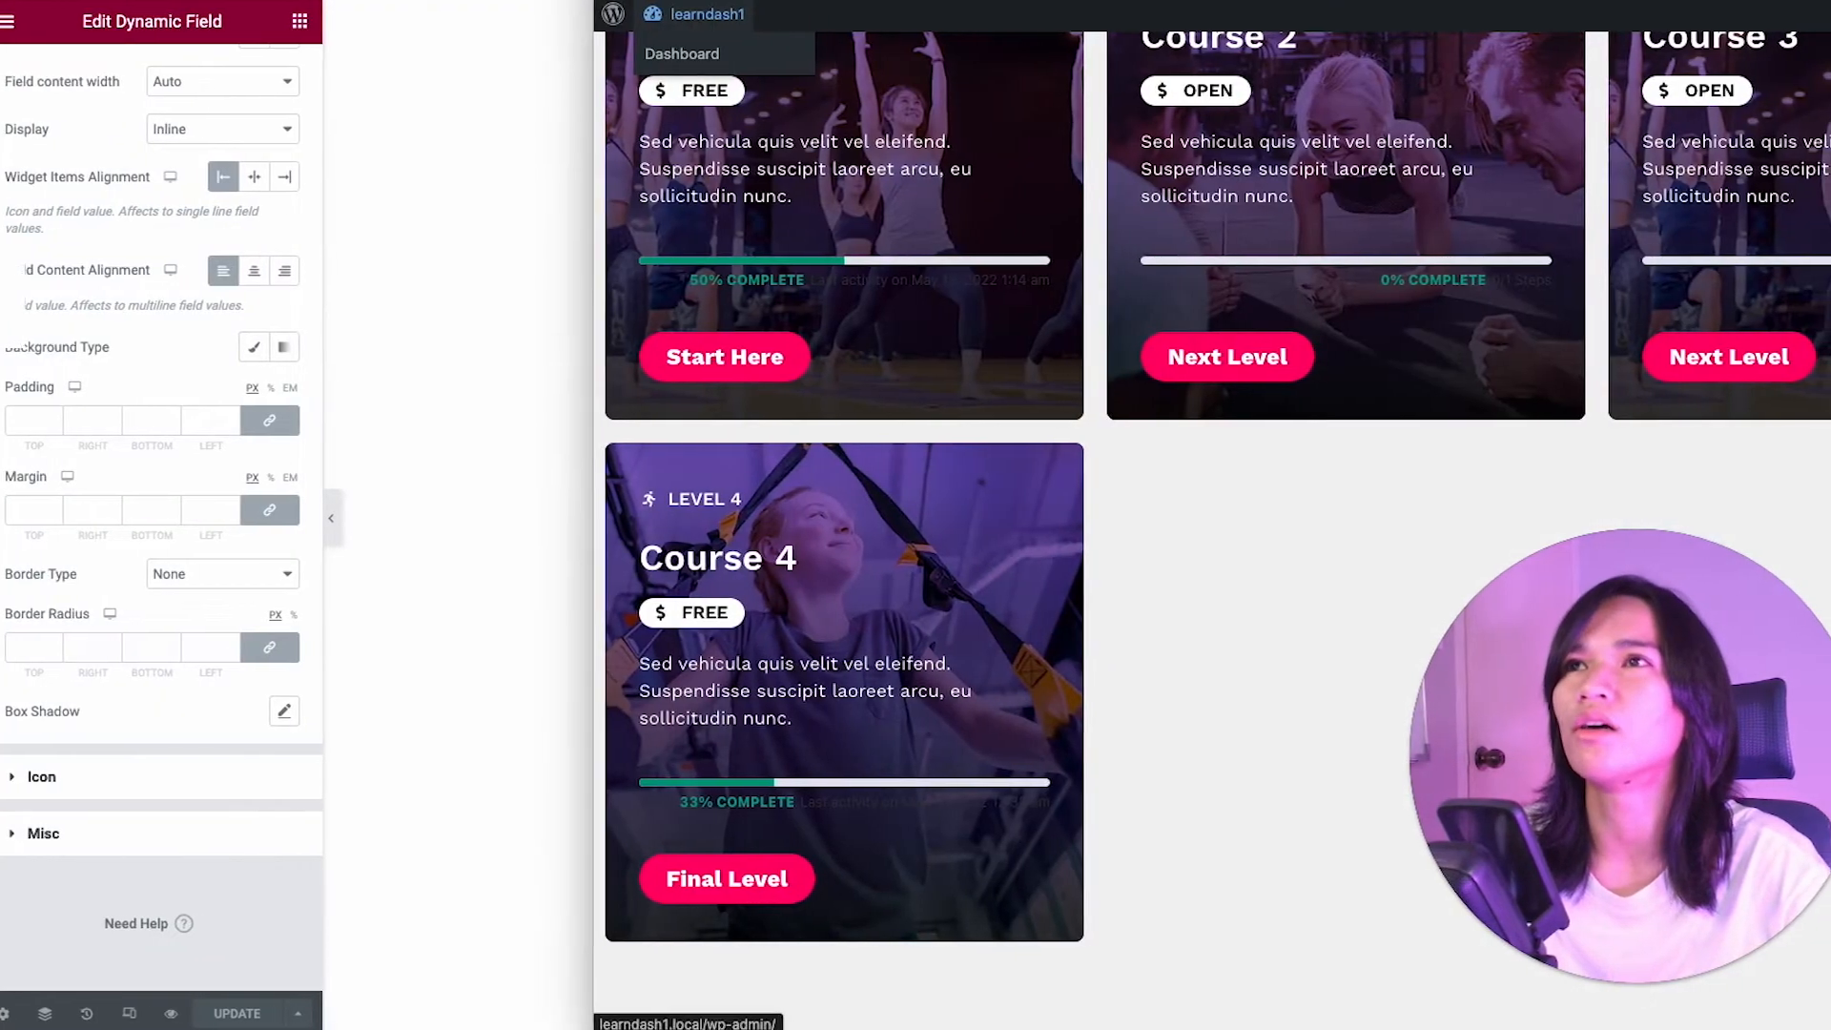
key("super+r")
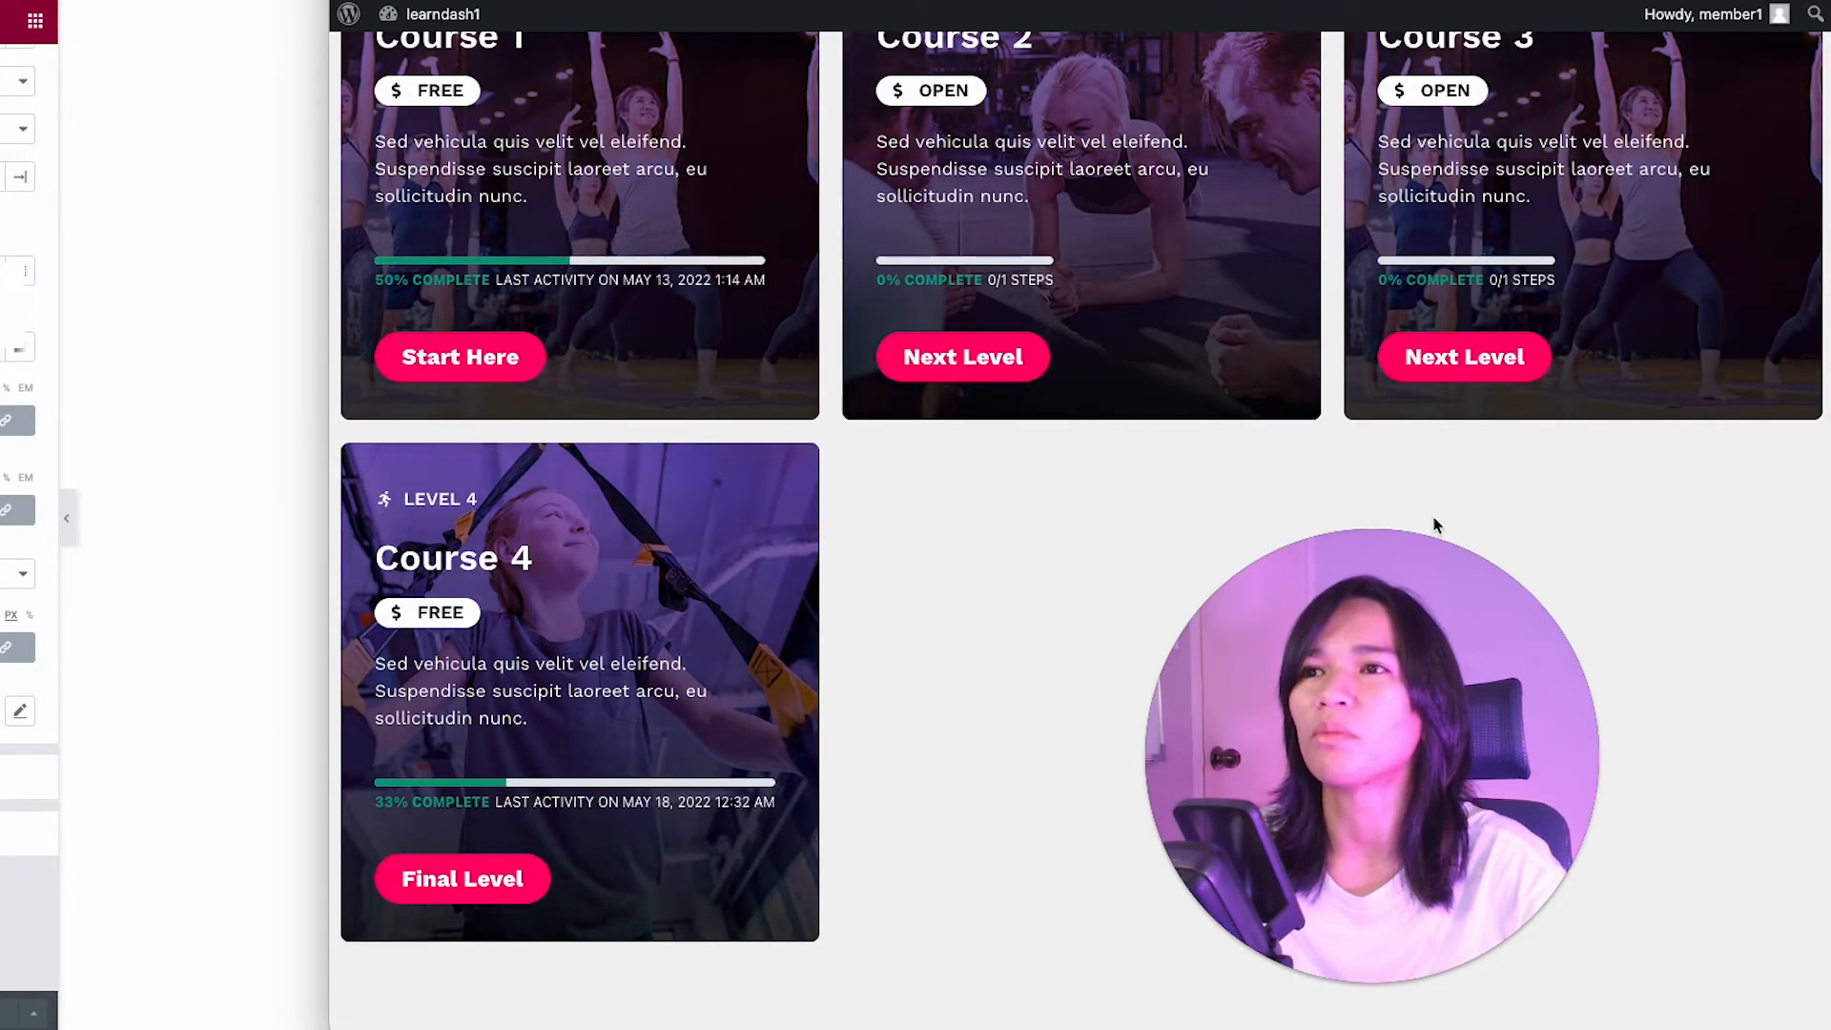
scroll(955, 481, "up", 3)
scroll(954, 487, "down", 2)
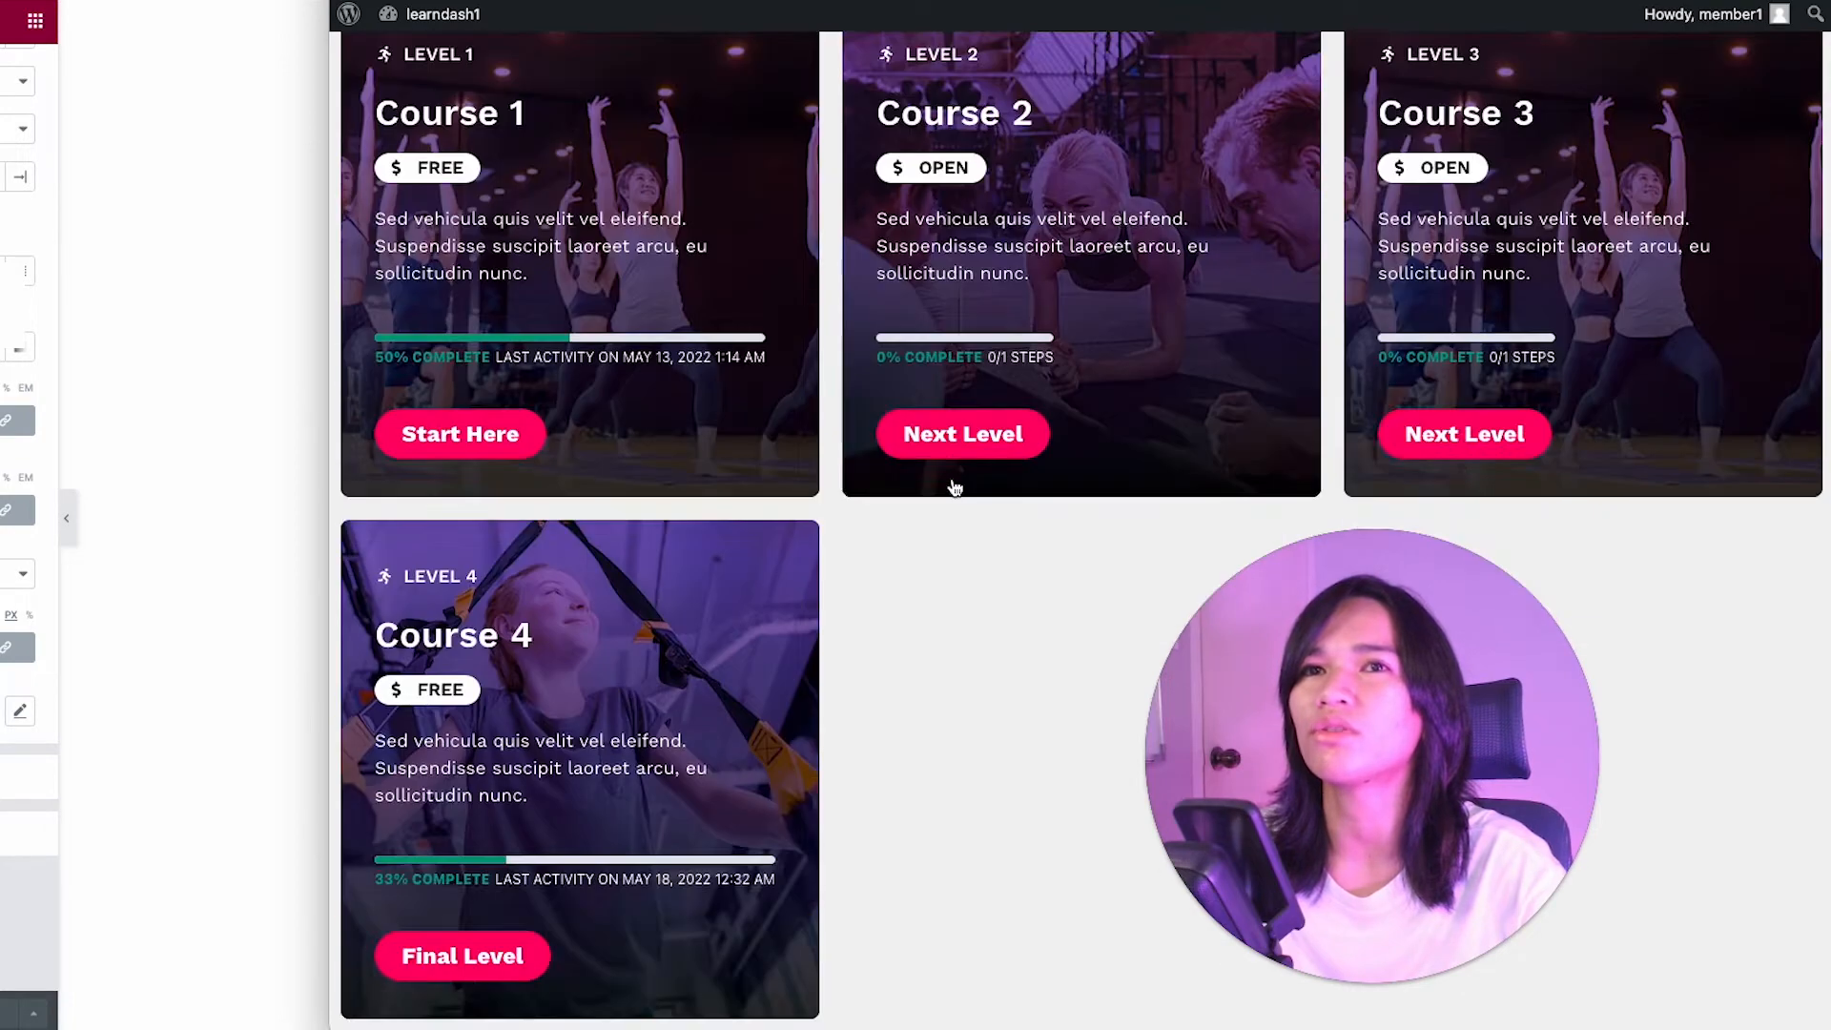
scroll(858, 638, "up", 1)
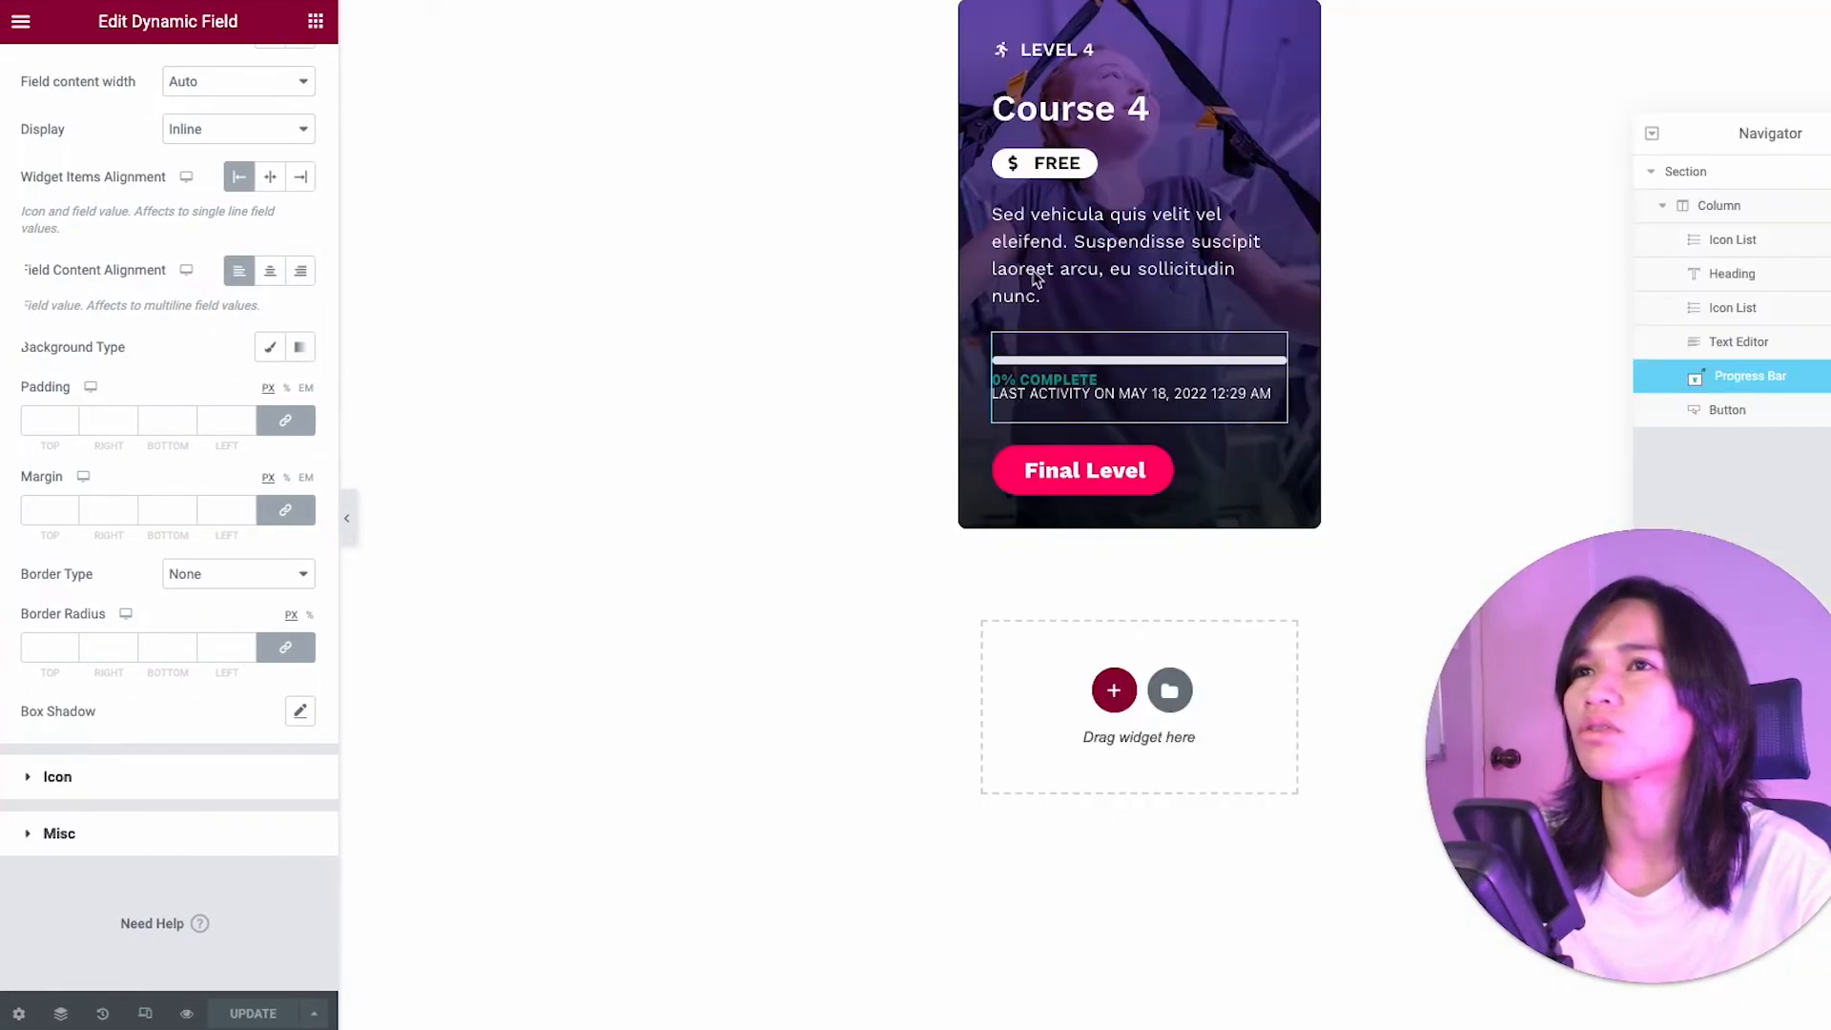
Step: Try hiding the Progress Bar field when its value is empty, update the template, and turn the option off again
scroll(89, 204, "up", 5)
left_click(46, 94)
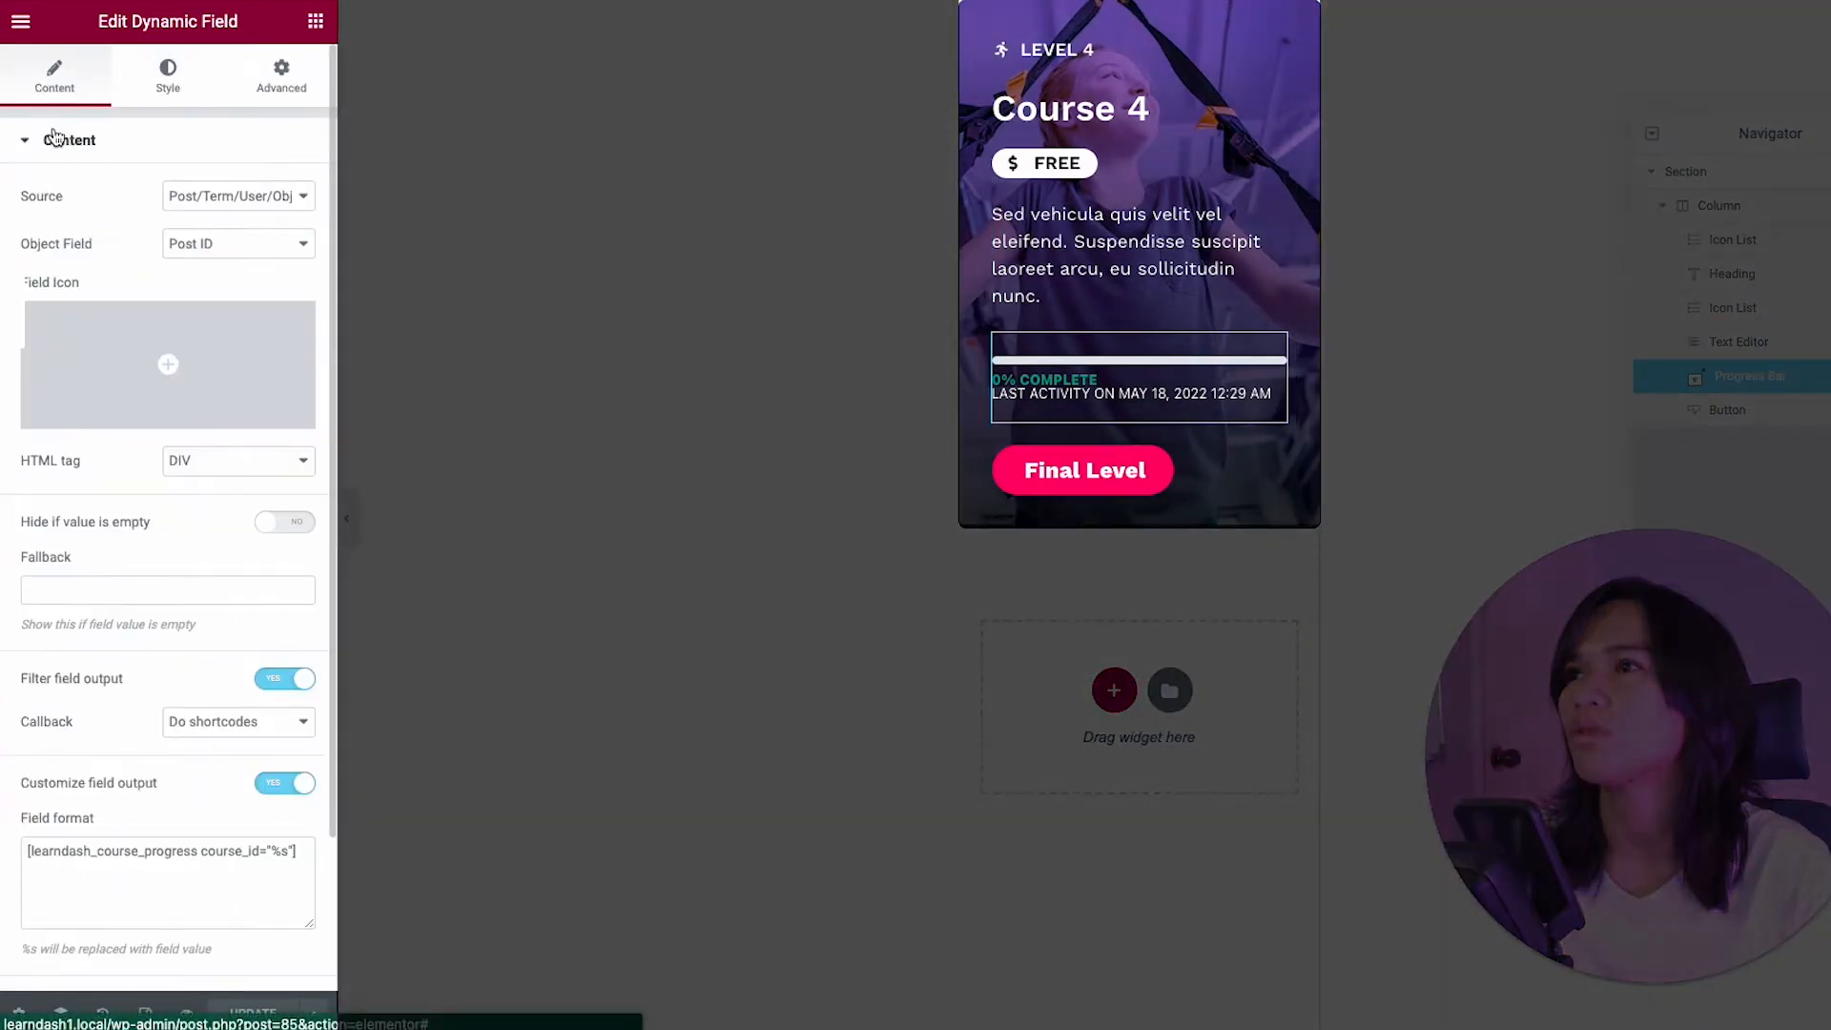
left_click(296, 522)
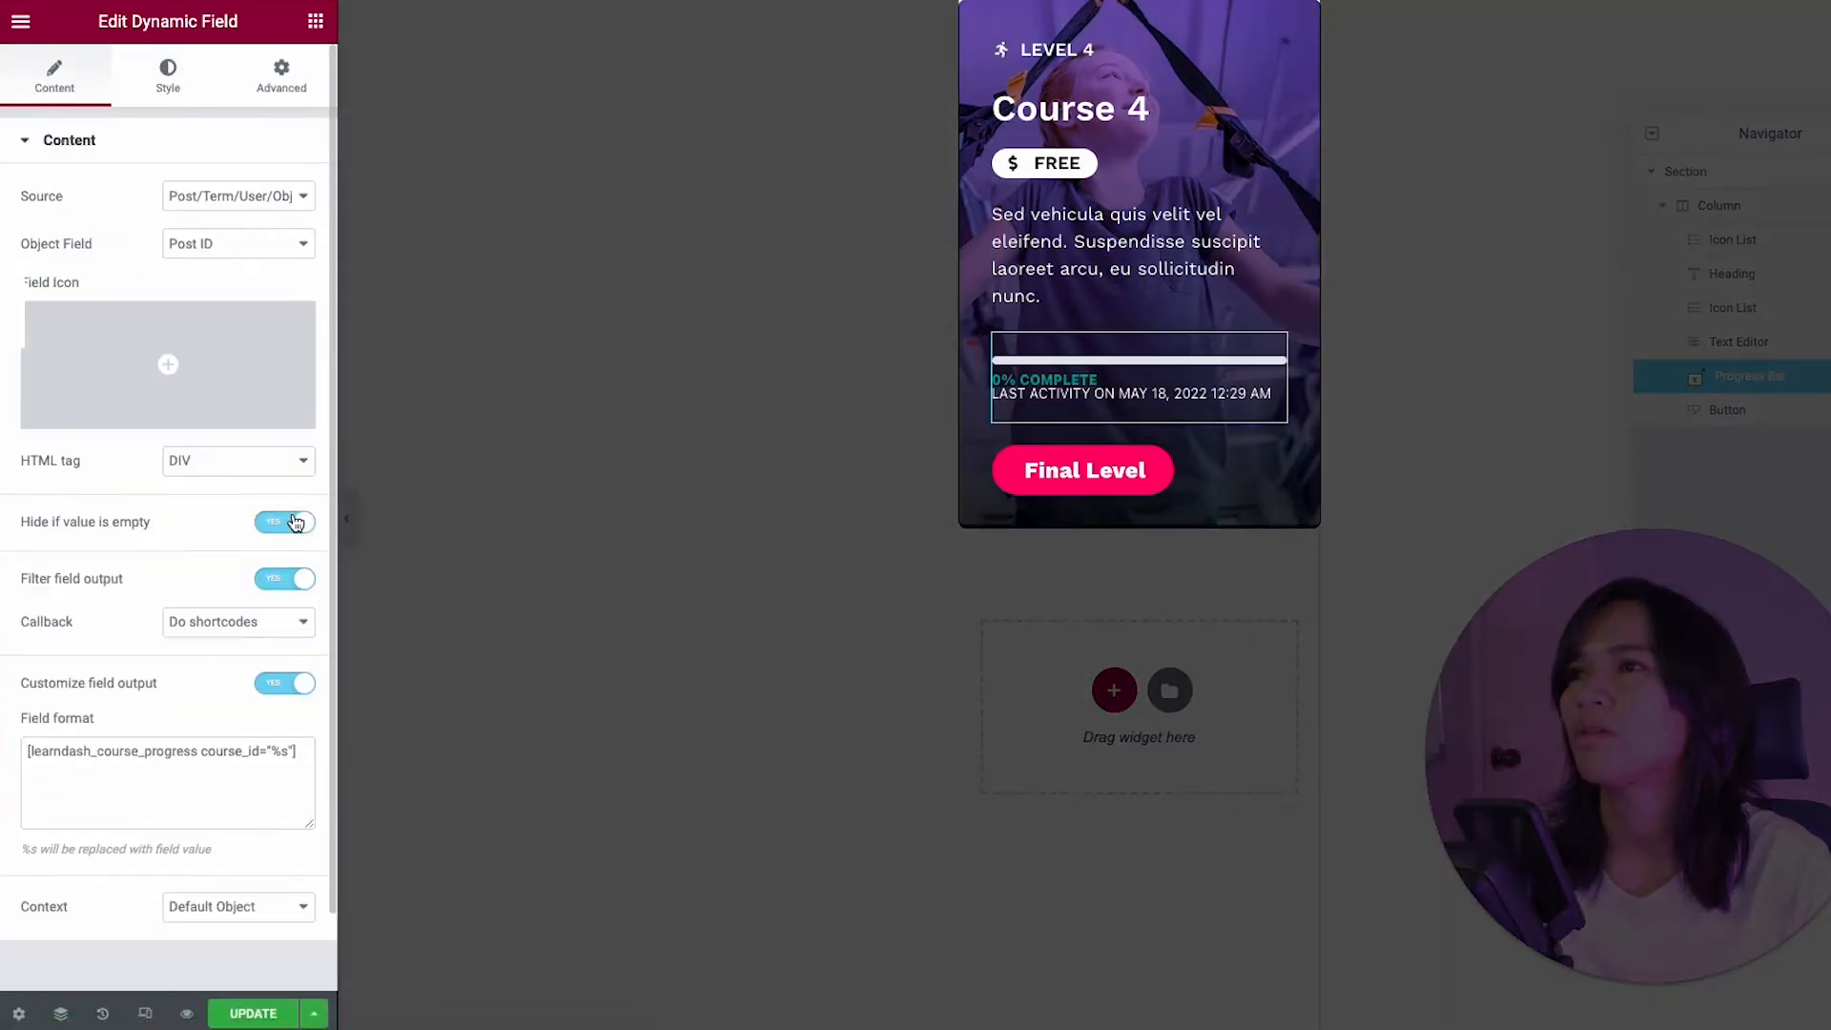
left_click(252, 1012)
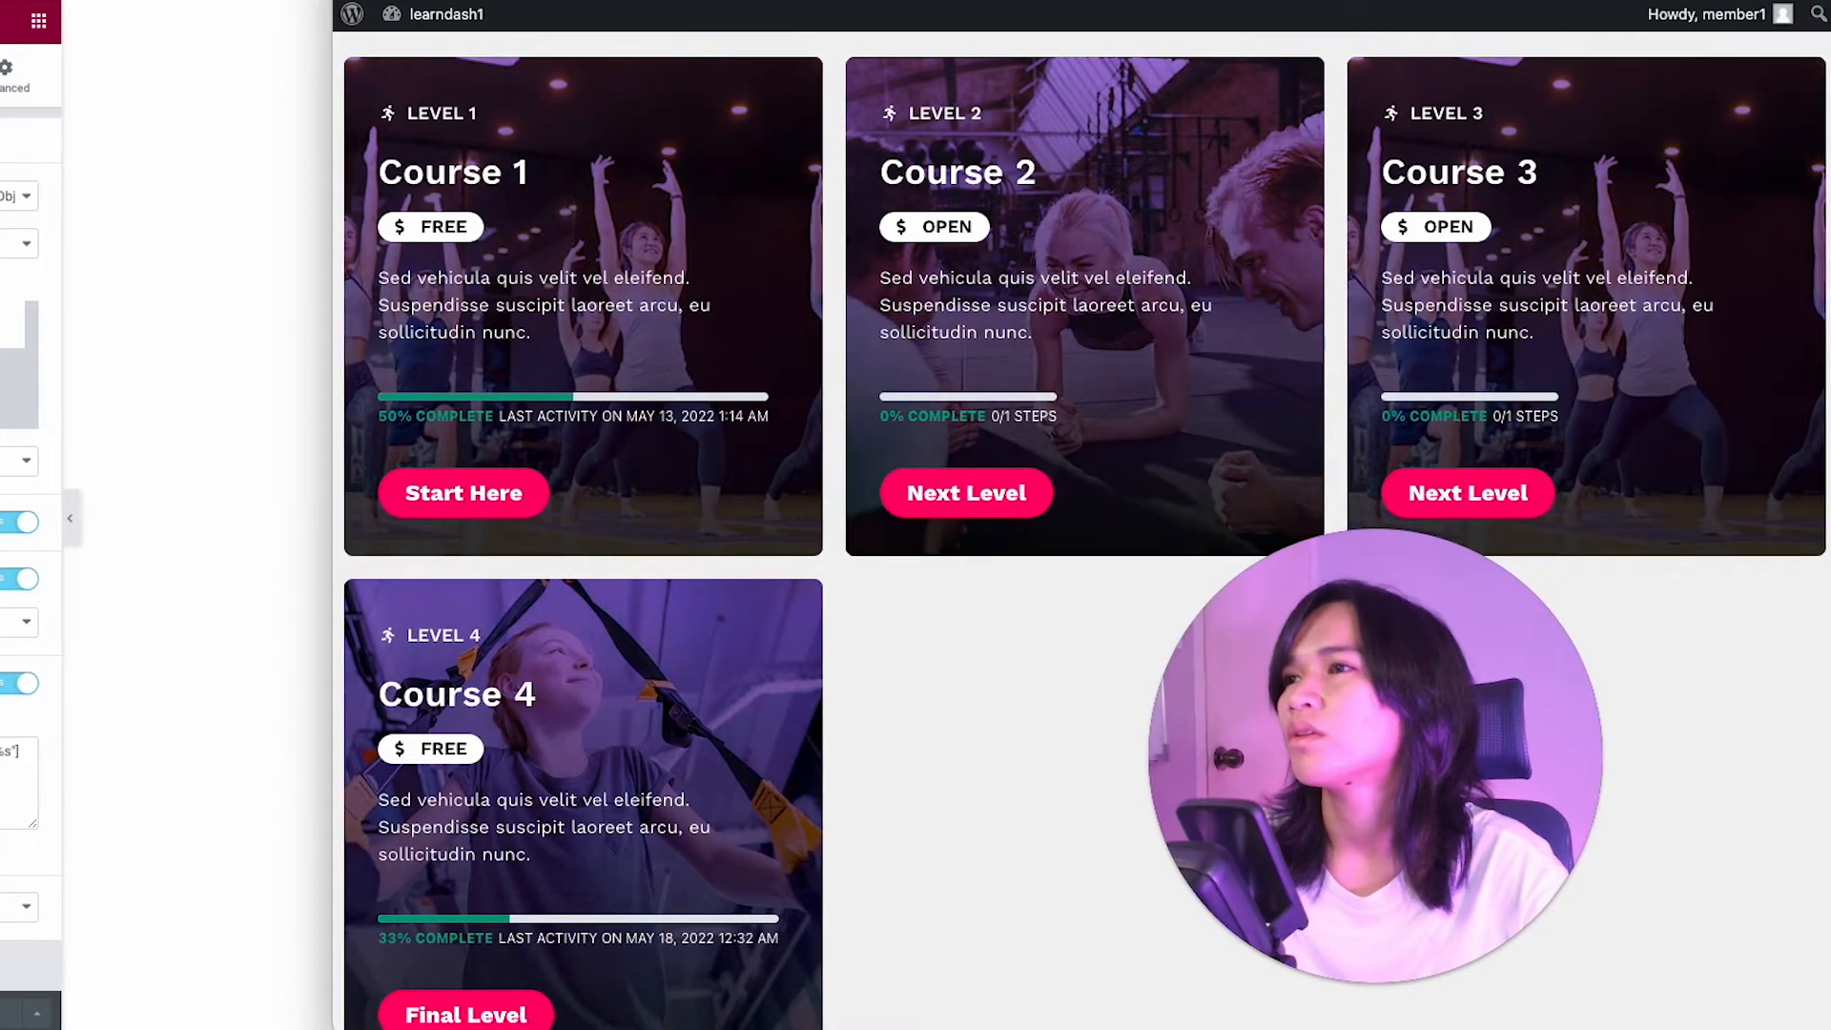
left_click(15, 524)
left_click(15, 523)
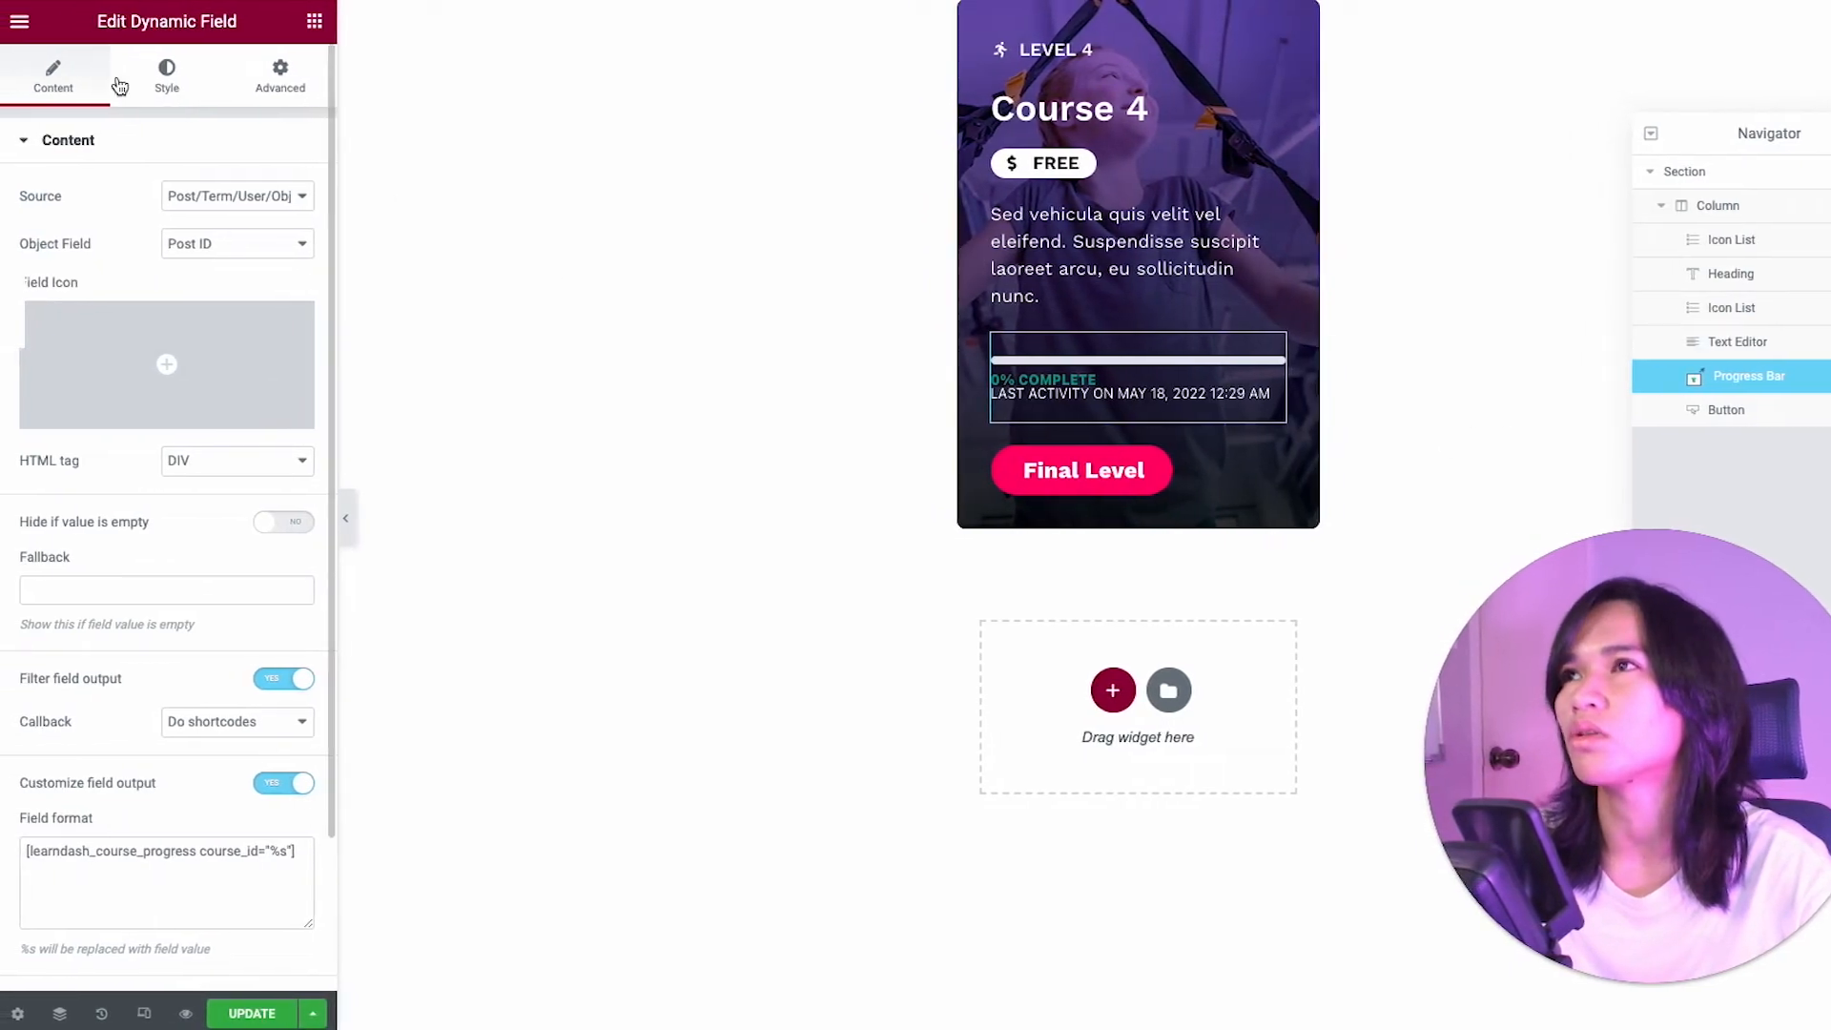
Step: Set the Progress Bar field's content width to Fullwidth with Inline display, update the template, and check the reloaded Courses page
left_click(169, 80)
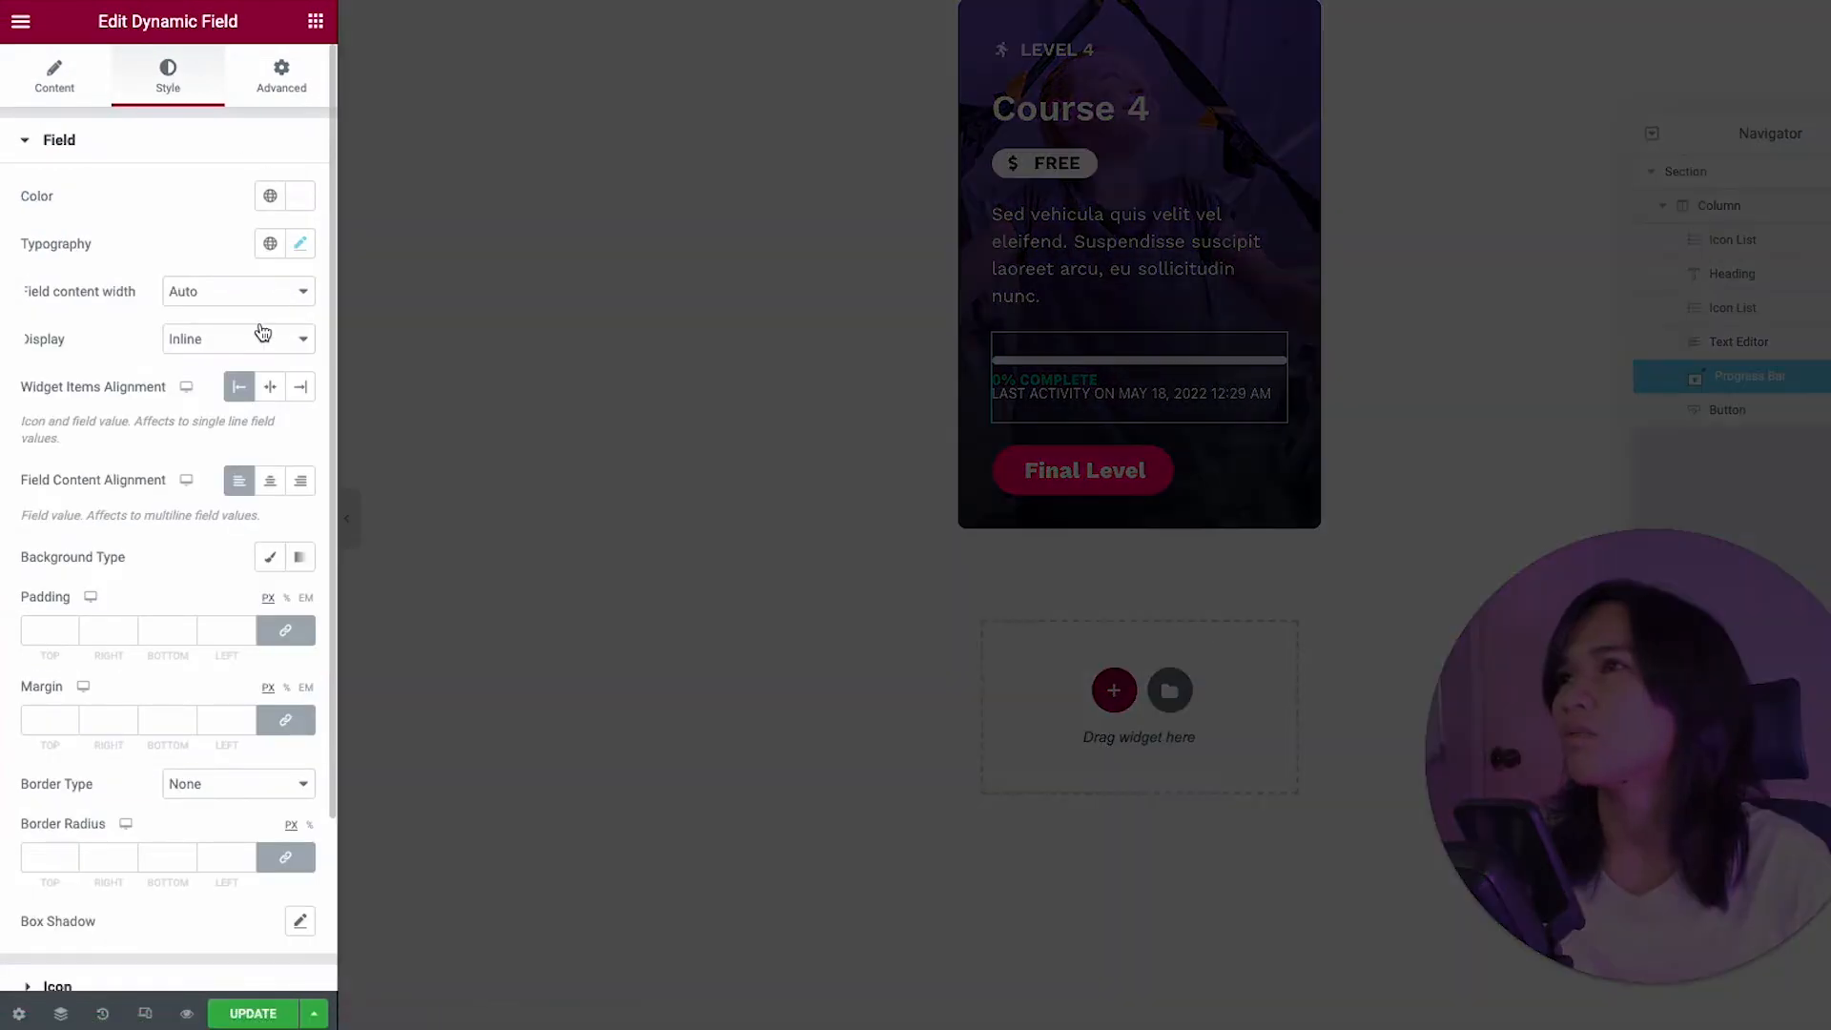
left_click(251, 298)
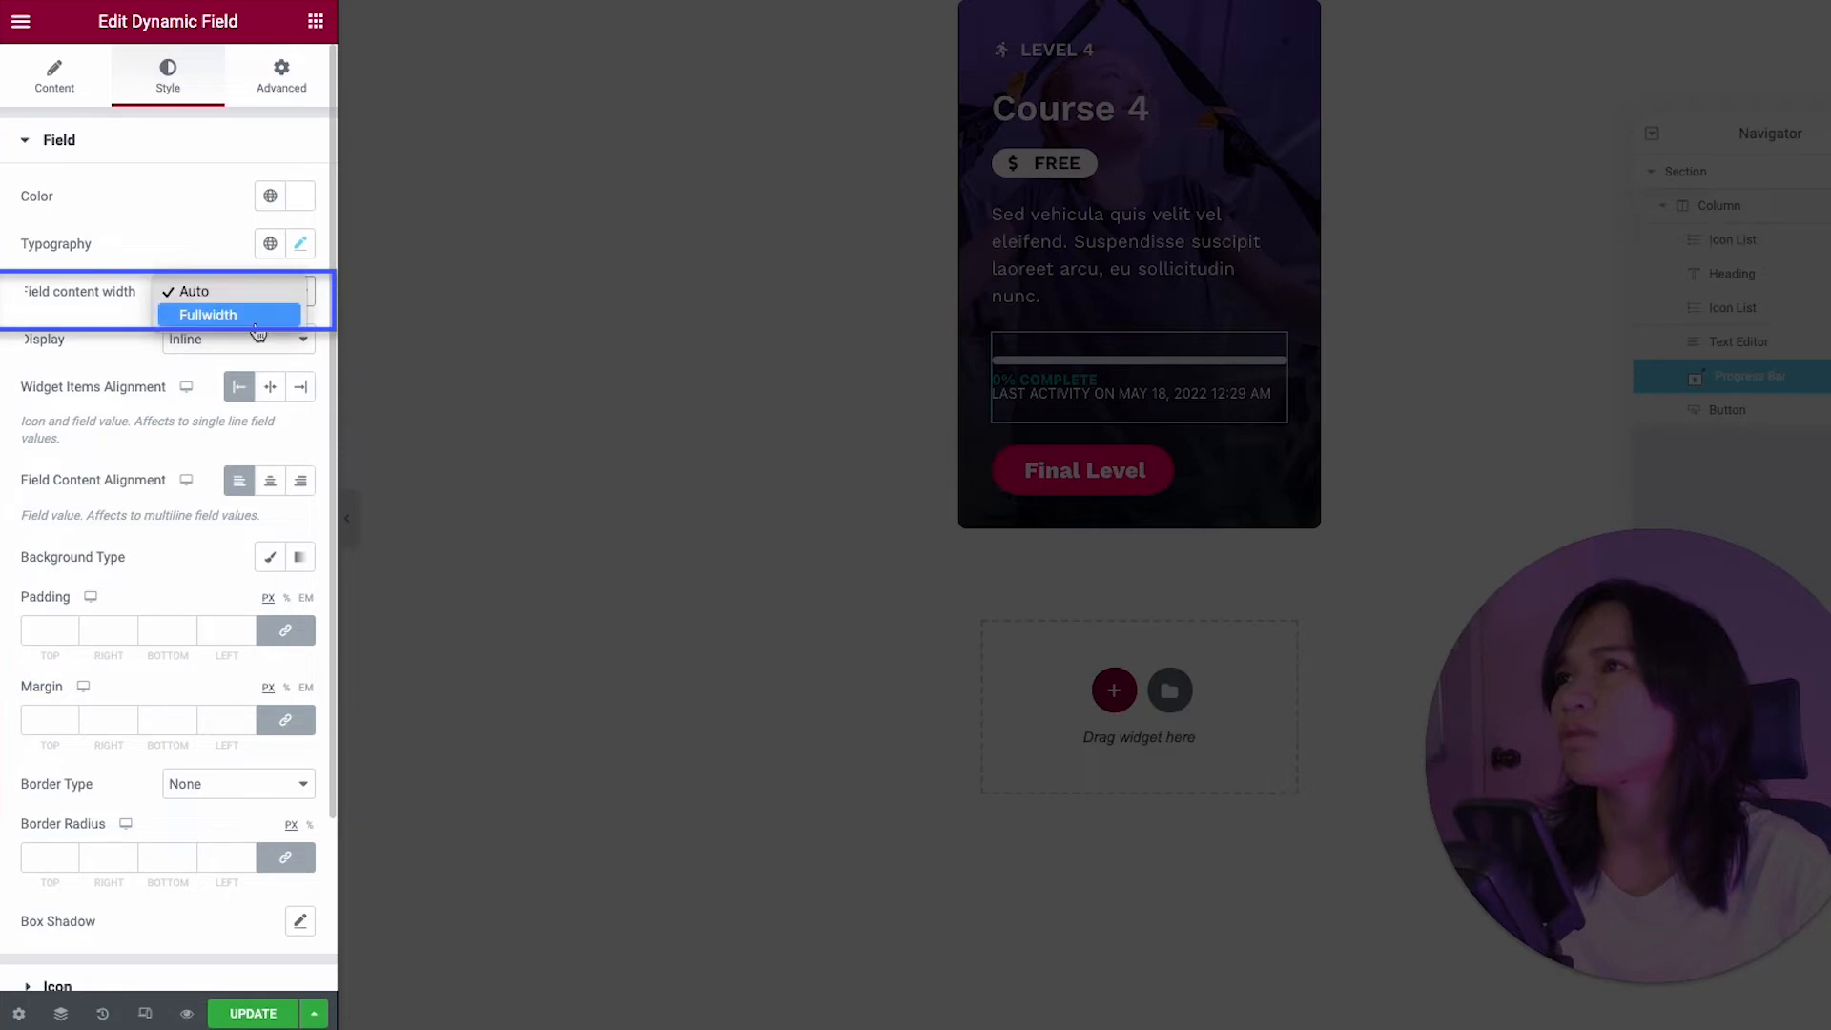
left_click(258, 317)
left_click(260, 342)
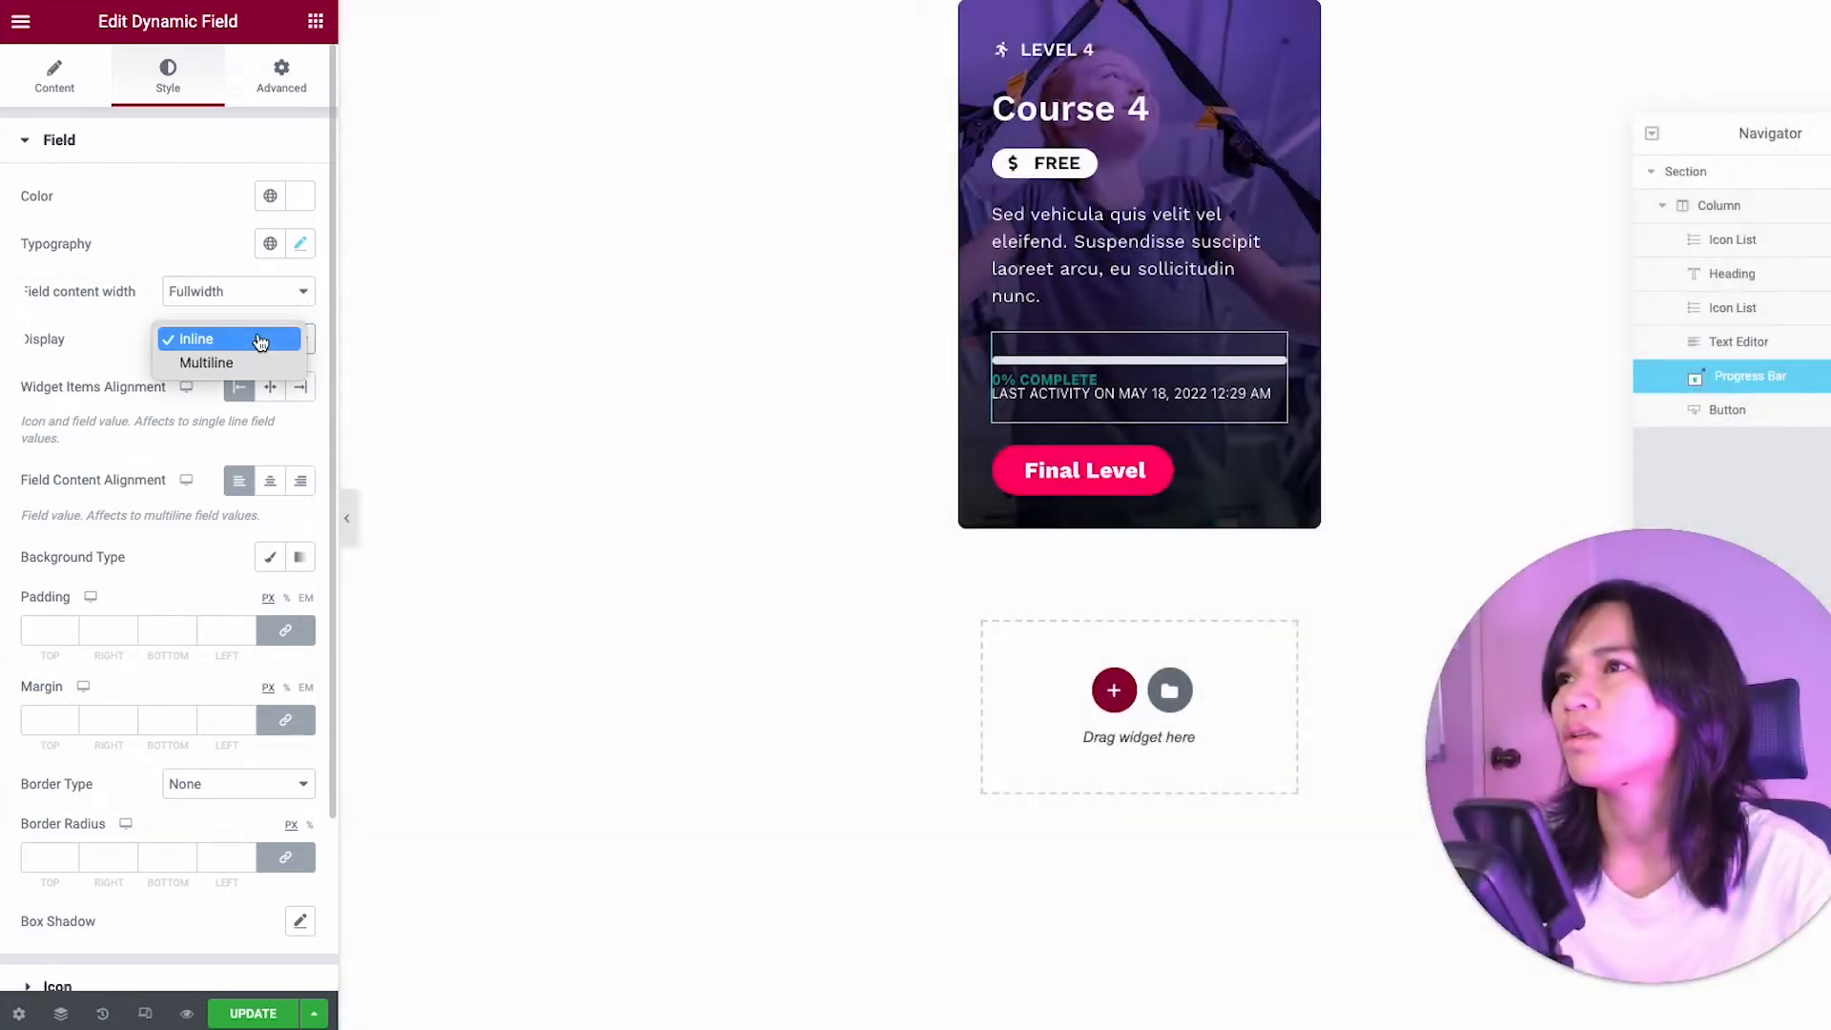
left_click(259, 343)
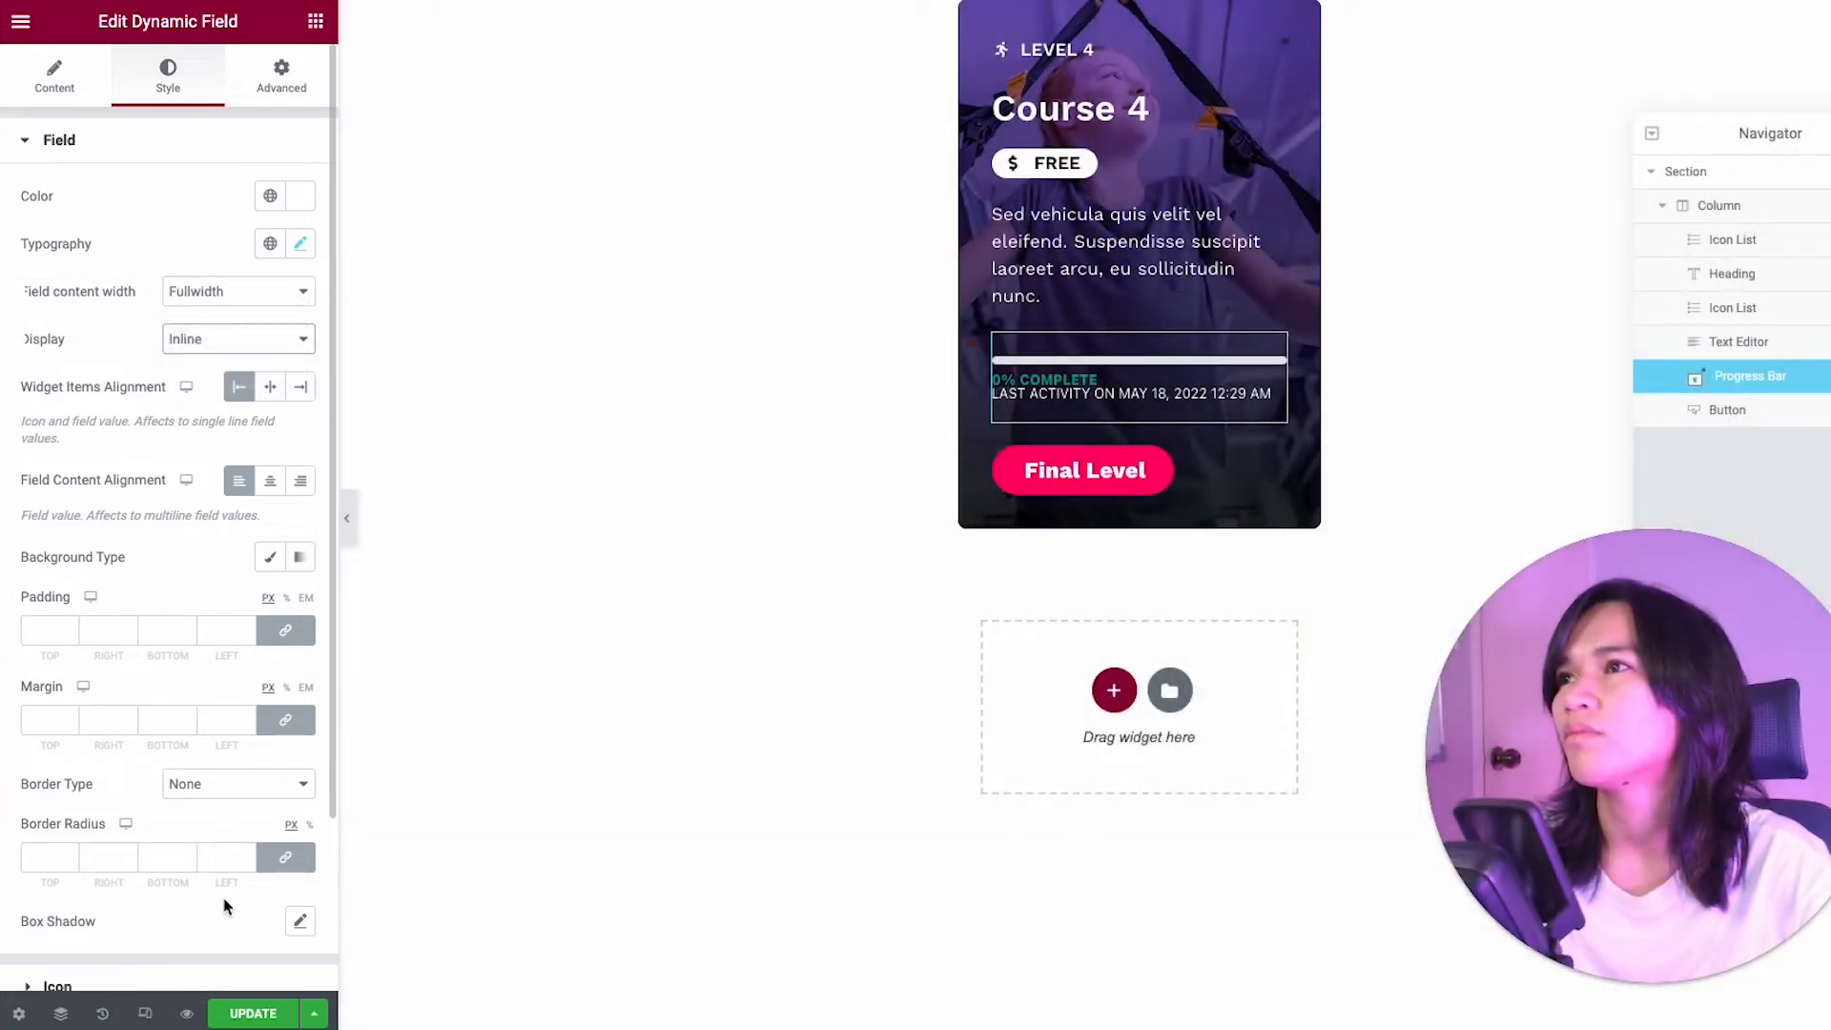
left_click(255, 1014)
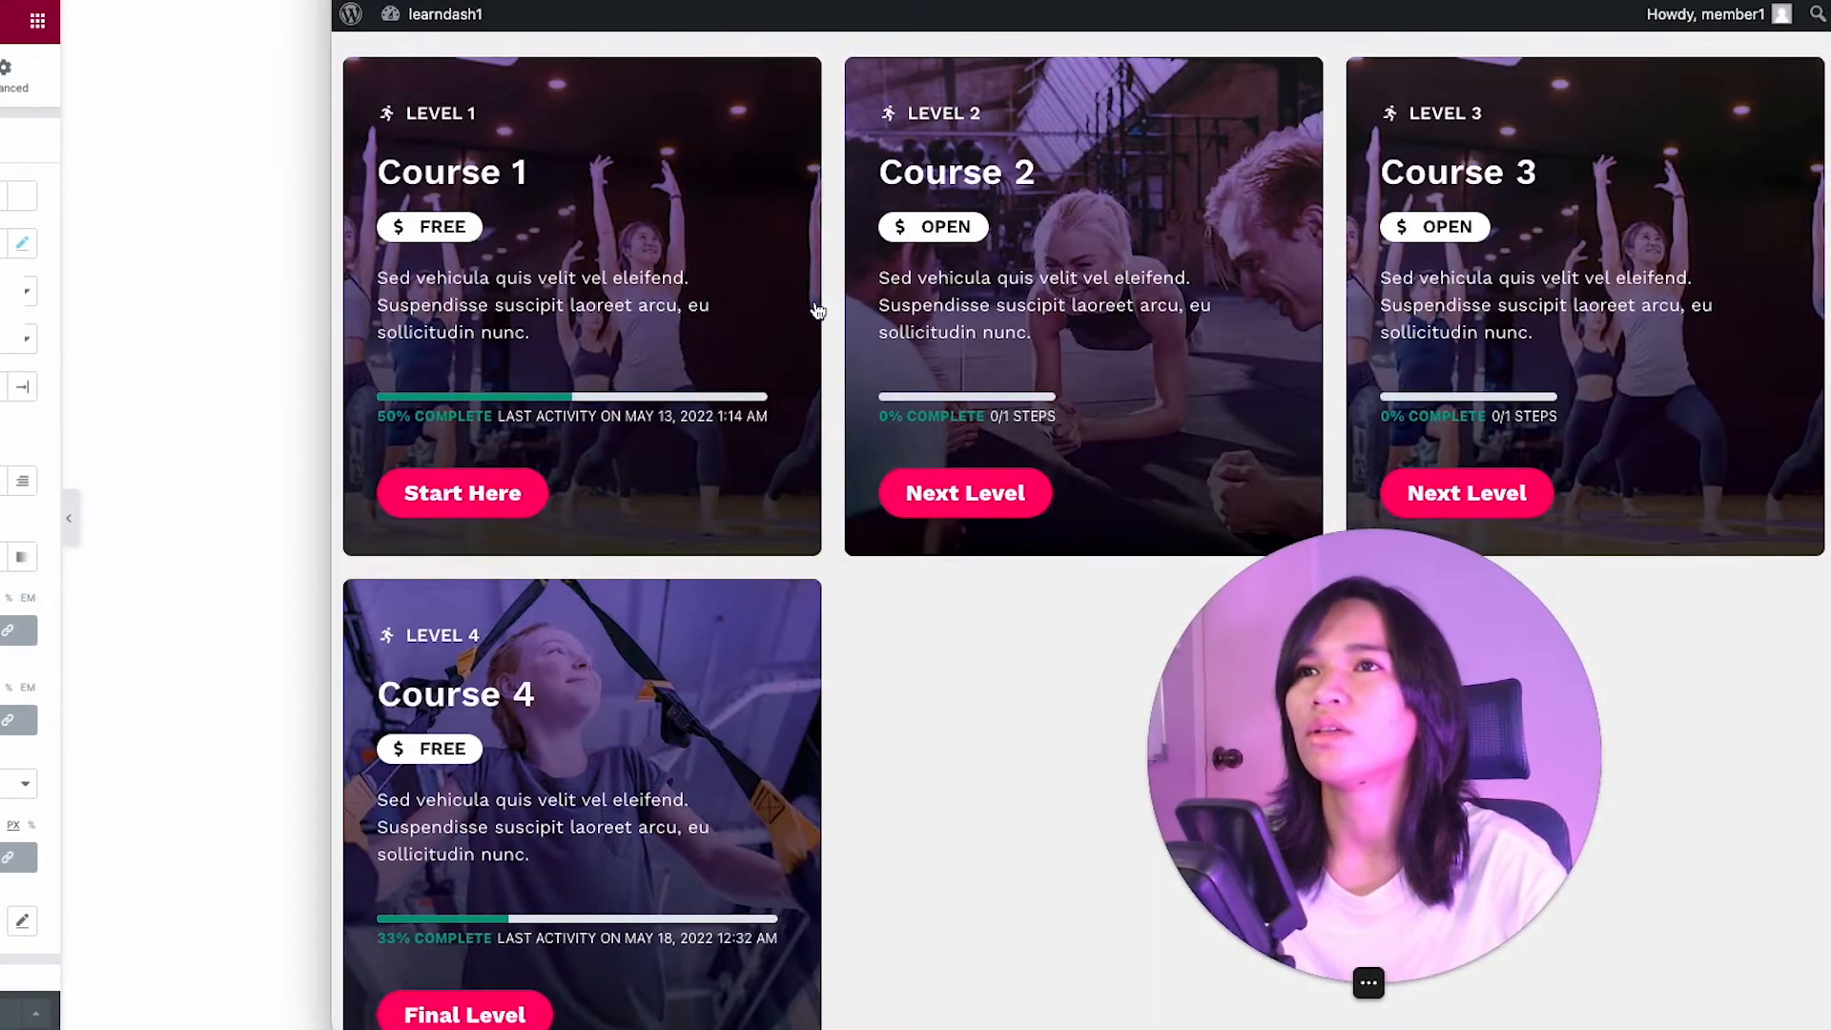
key("super+r")
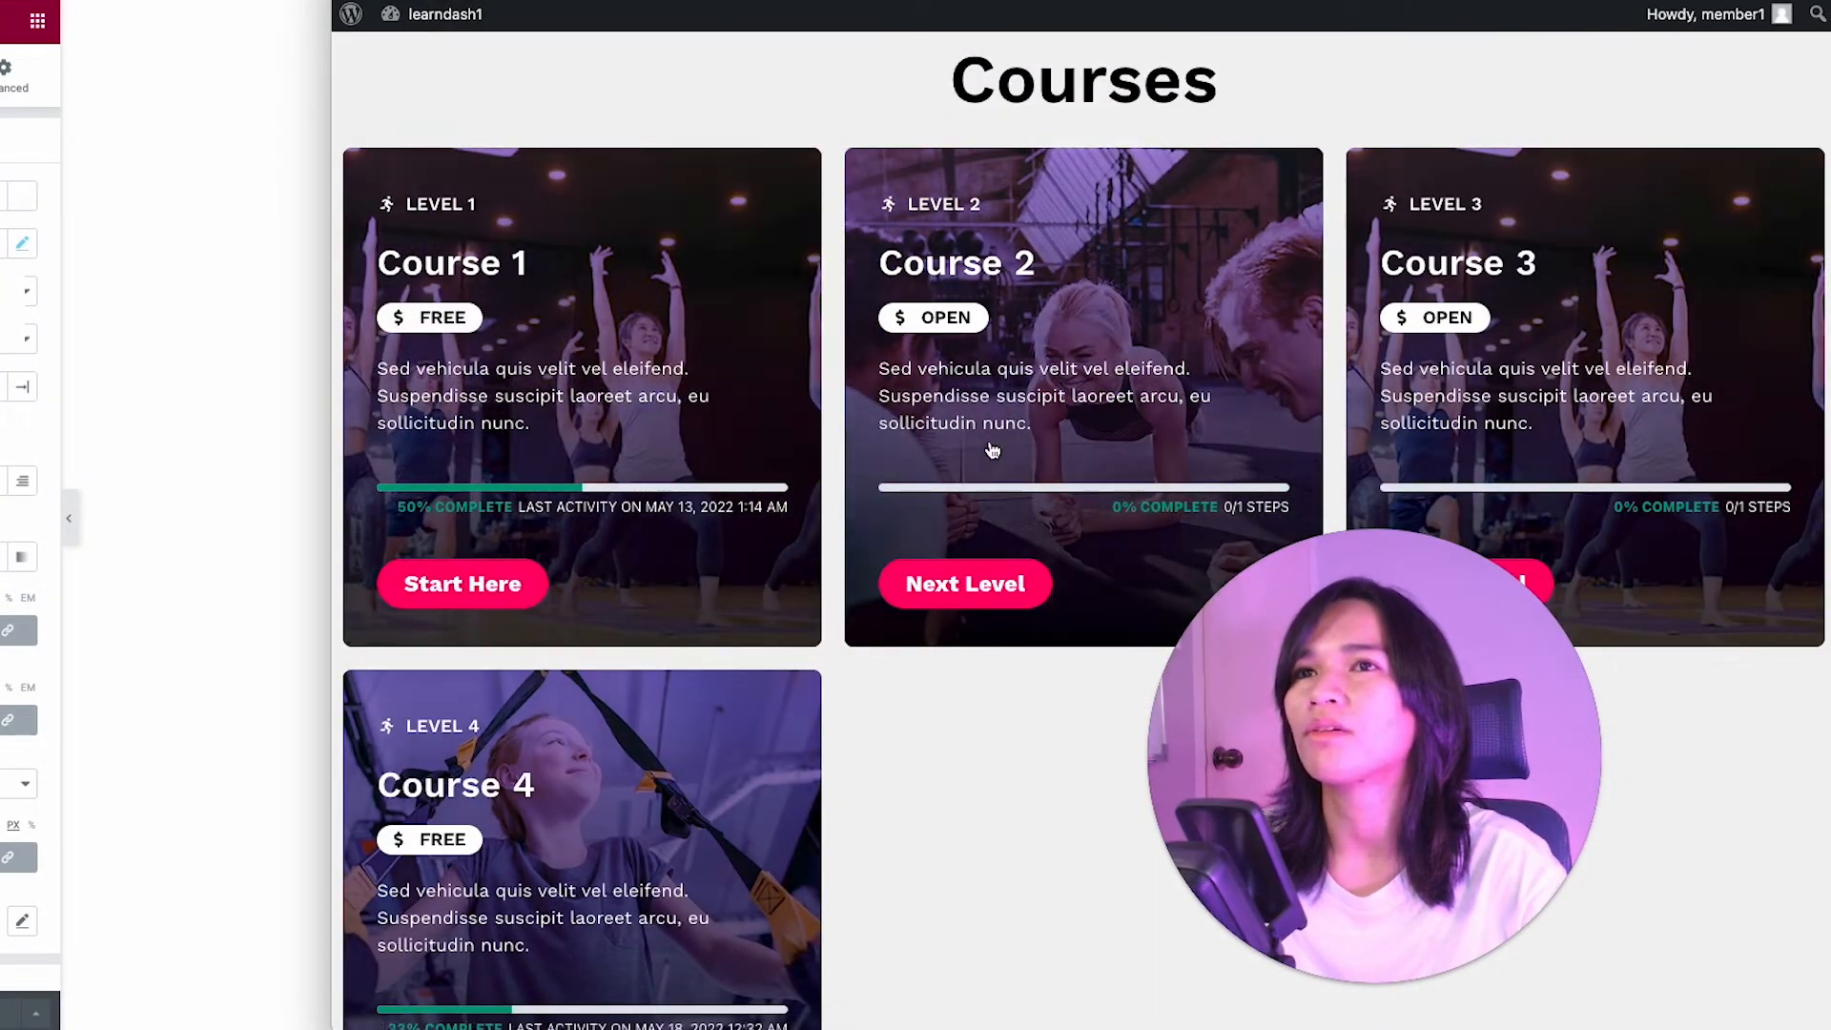
scroll(992, 450, "down", 3)
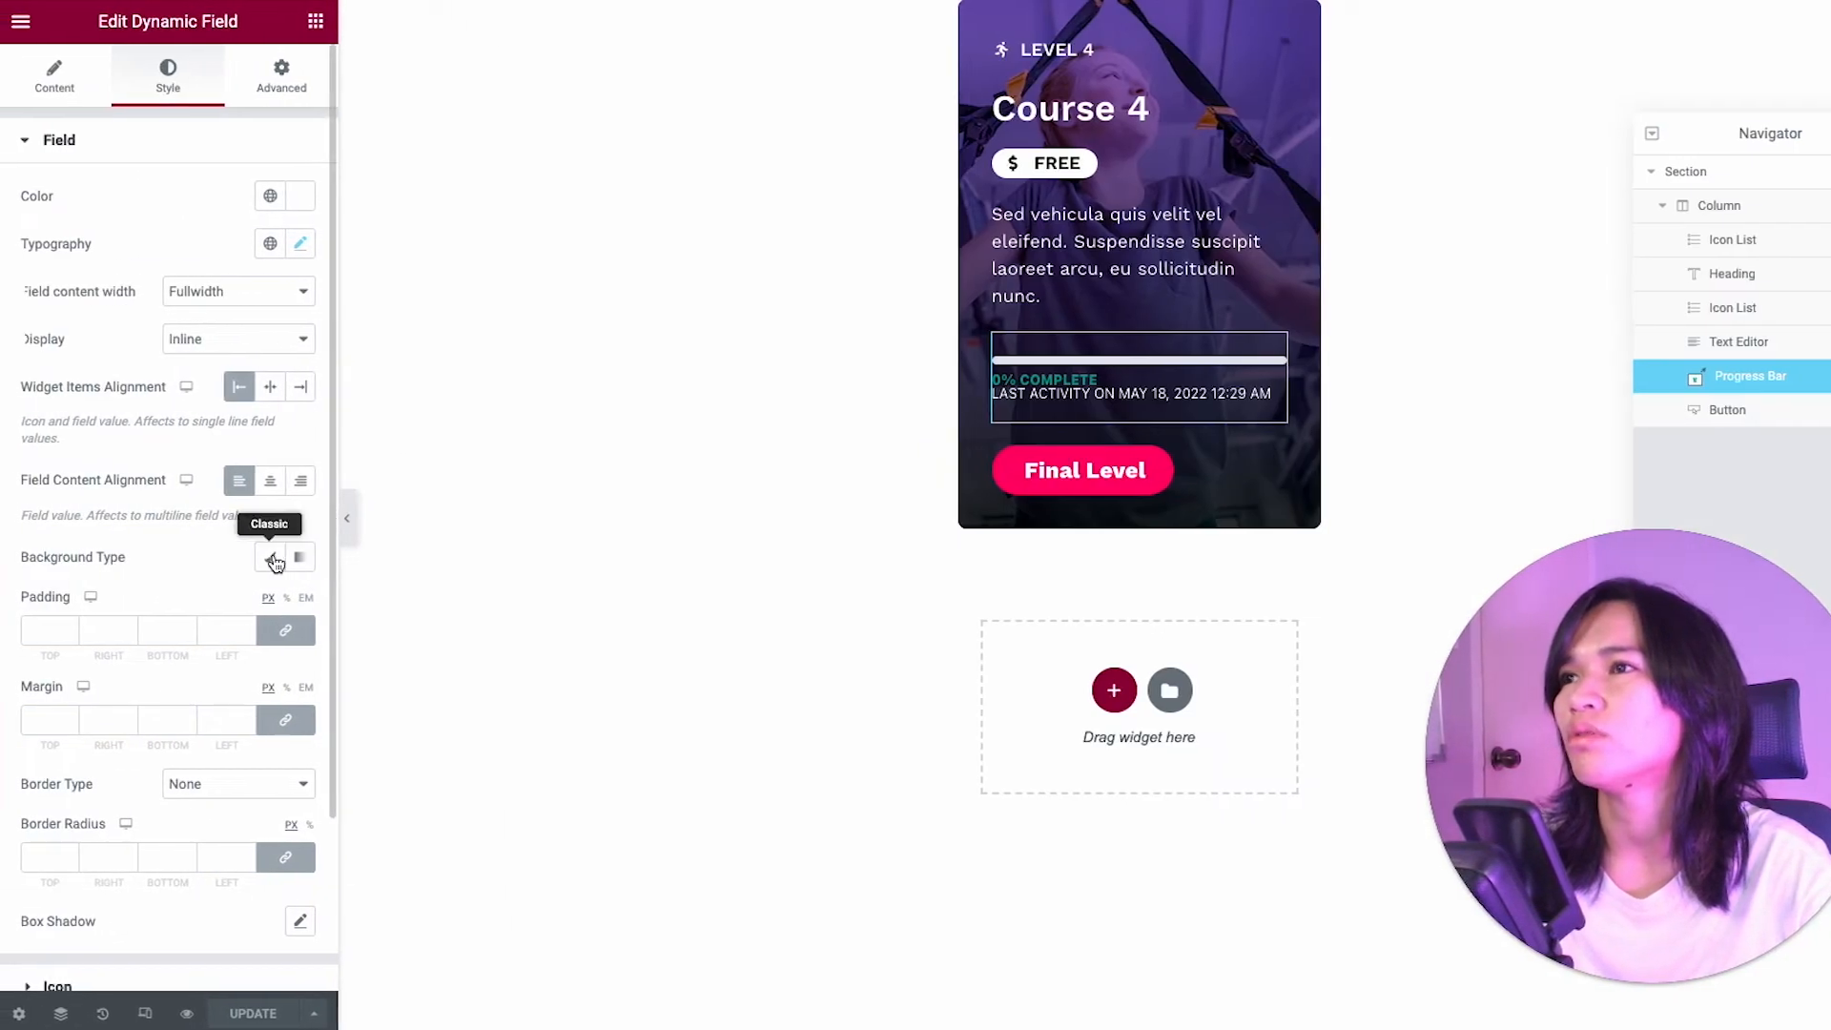
Step: Give the Progress Bar field a classic background in semi-transparent black, #00000080
left_click(274, 558)
left_click(269, 605)
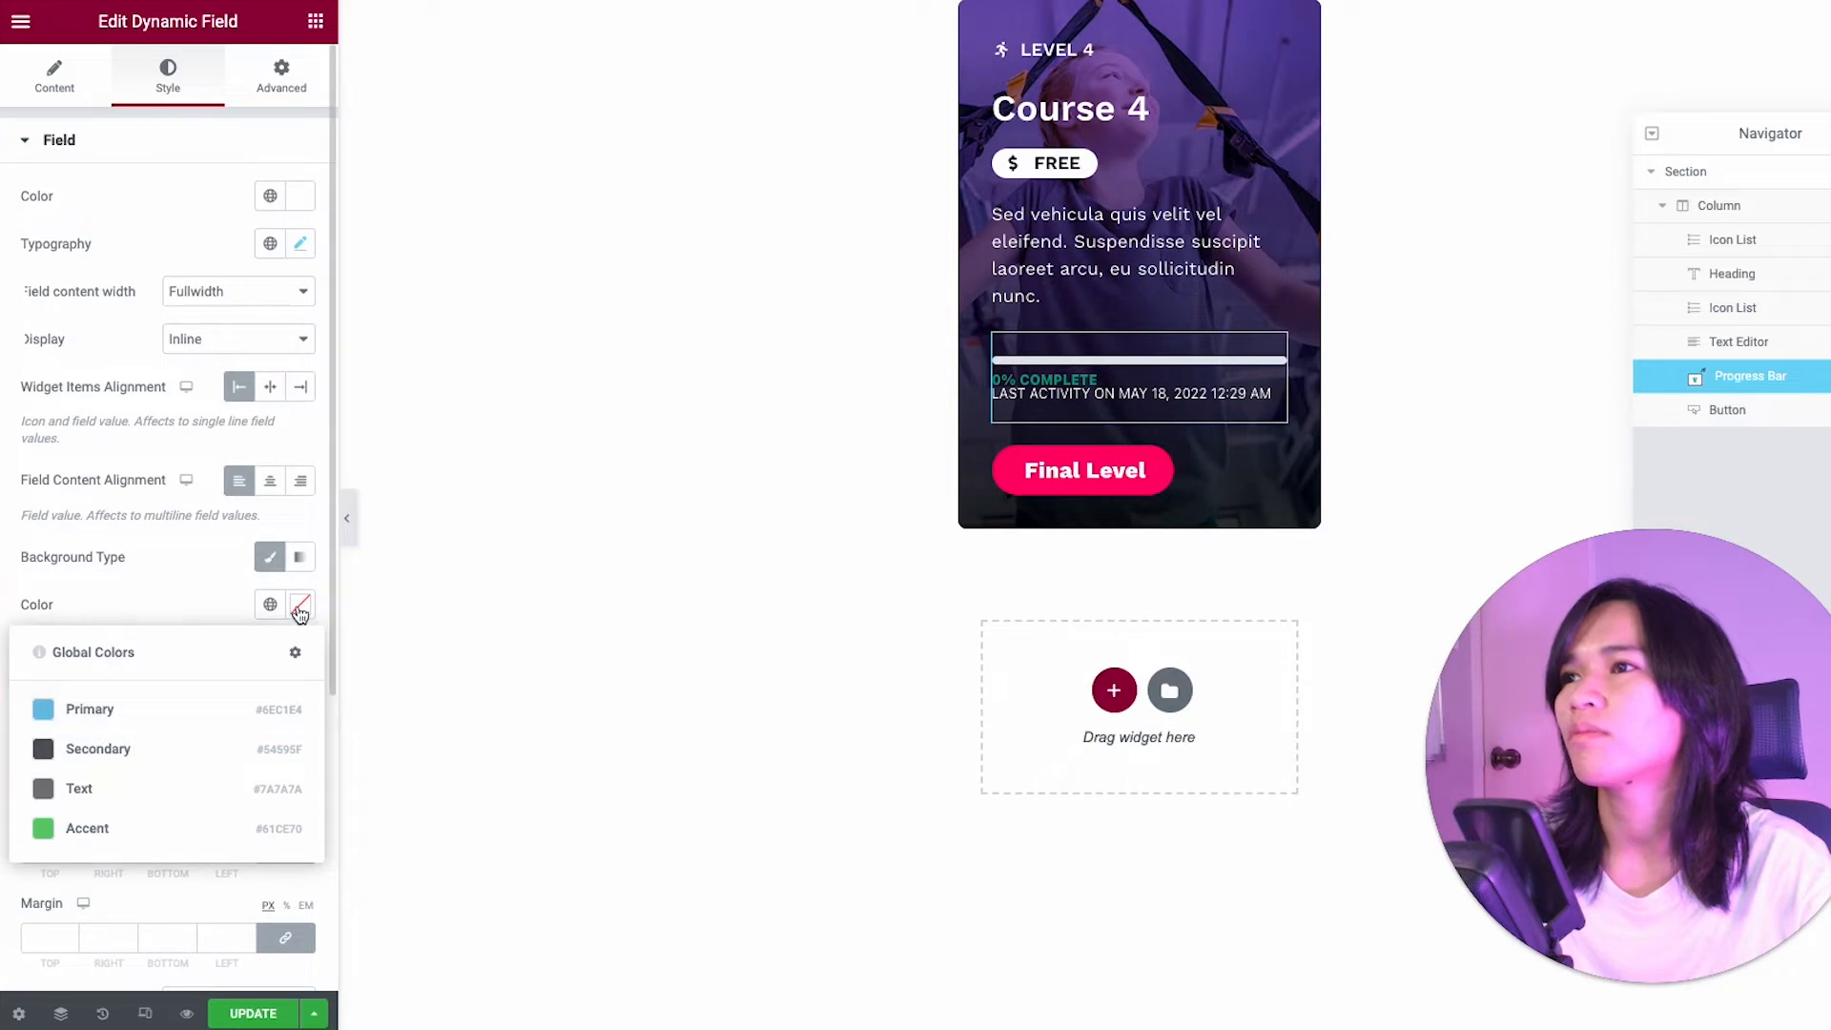
left_click(300, 605)
left_click(184, 817)
left_click_drag(185, 817, 299, 877)
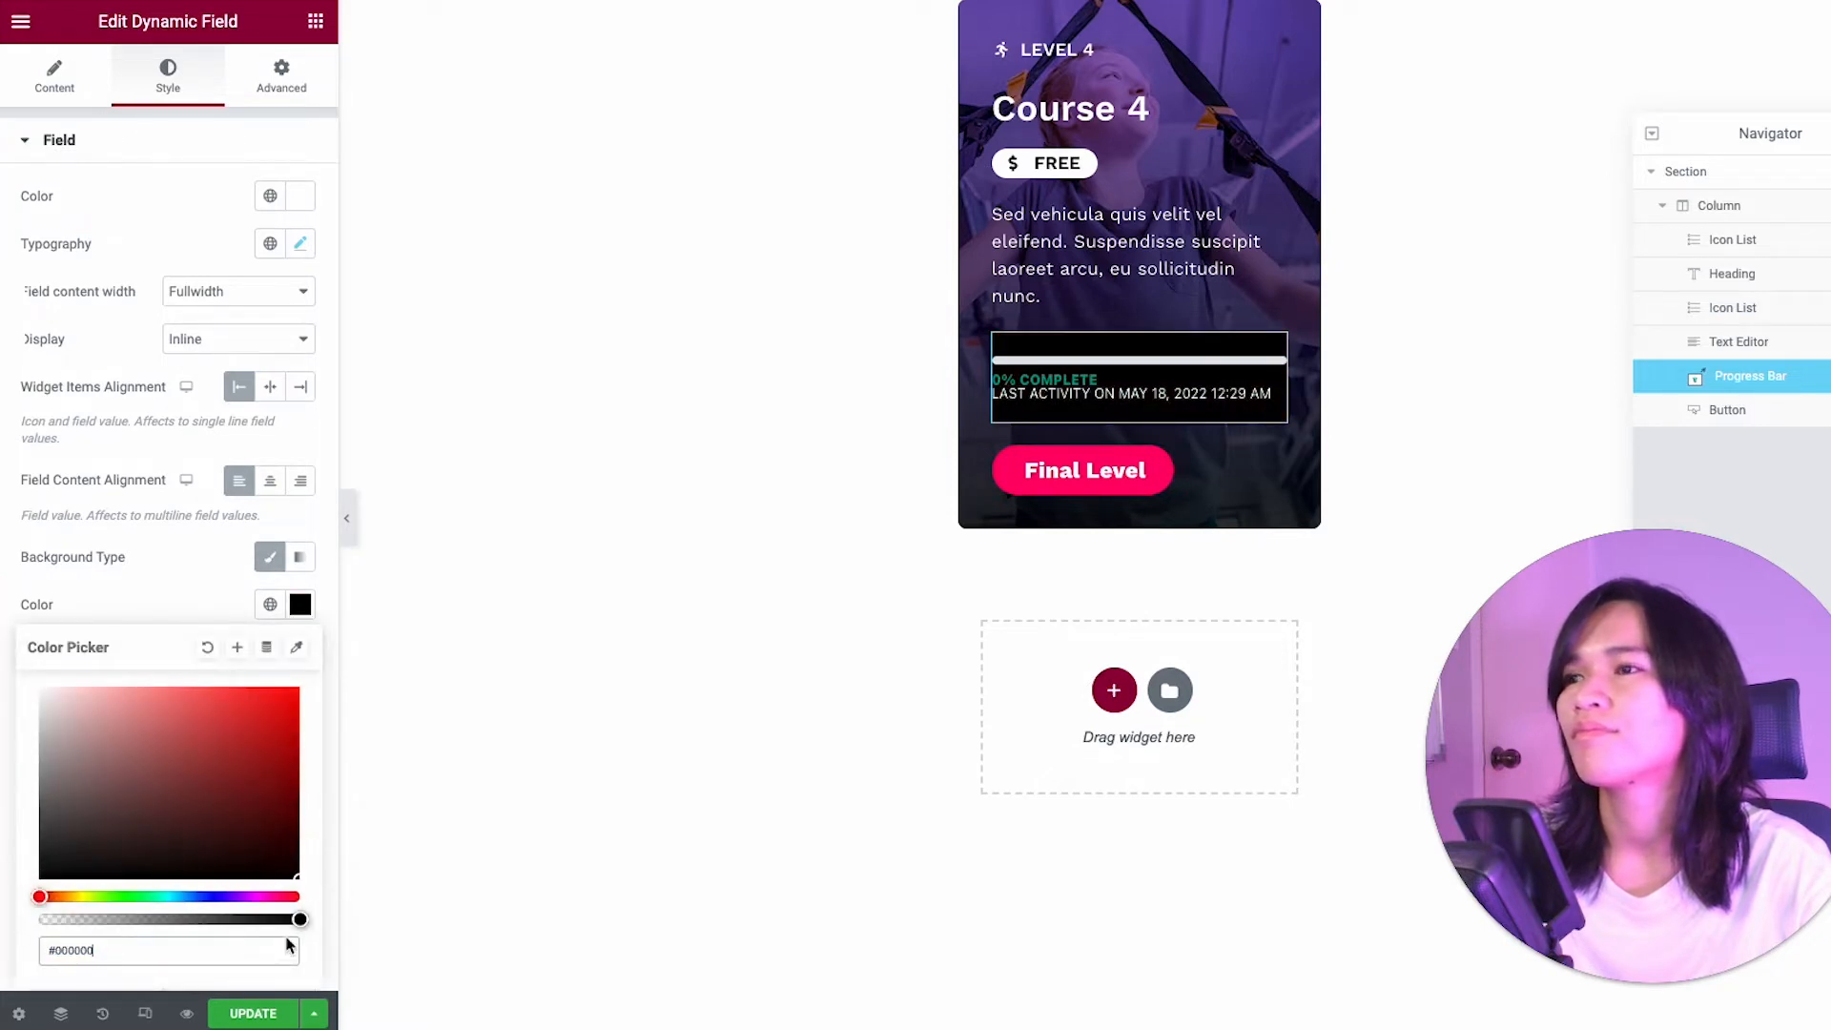
left_click_drag(198, 921, 187, 922)
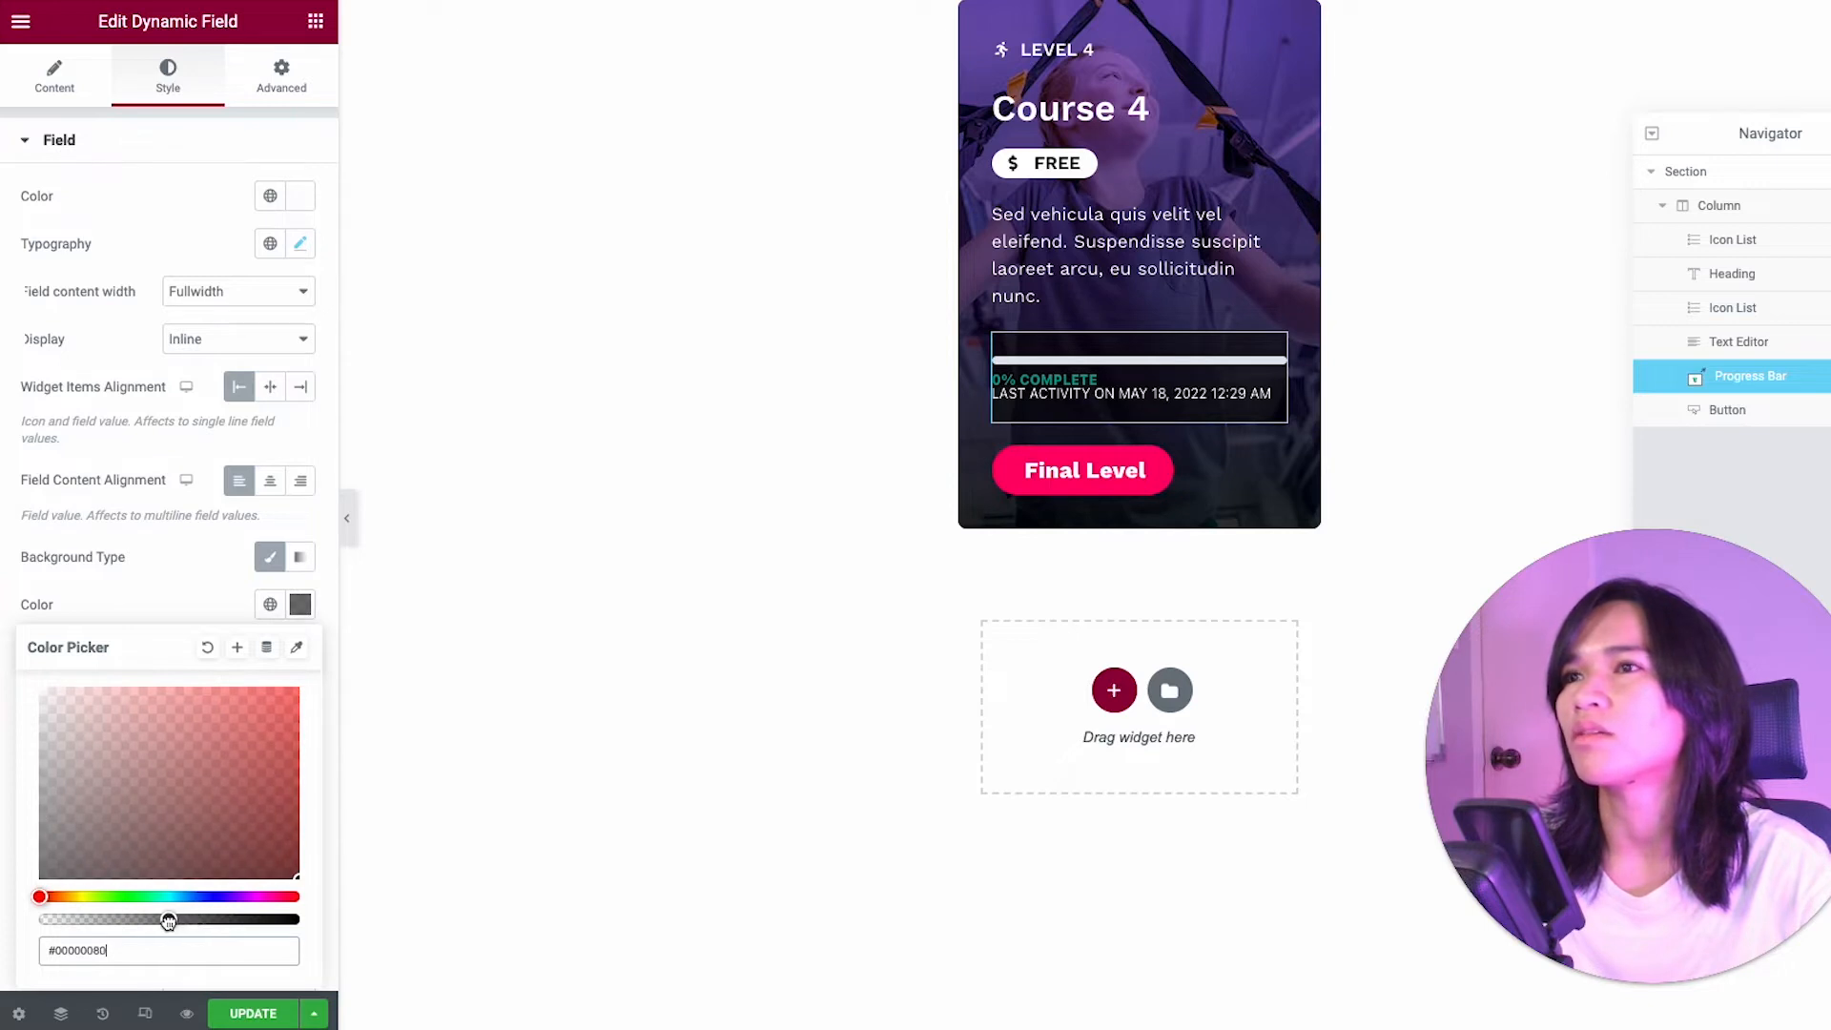
left_click(193, 598)
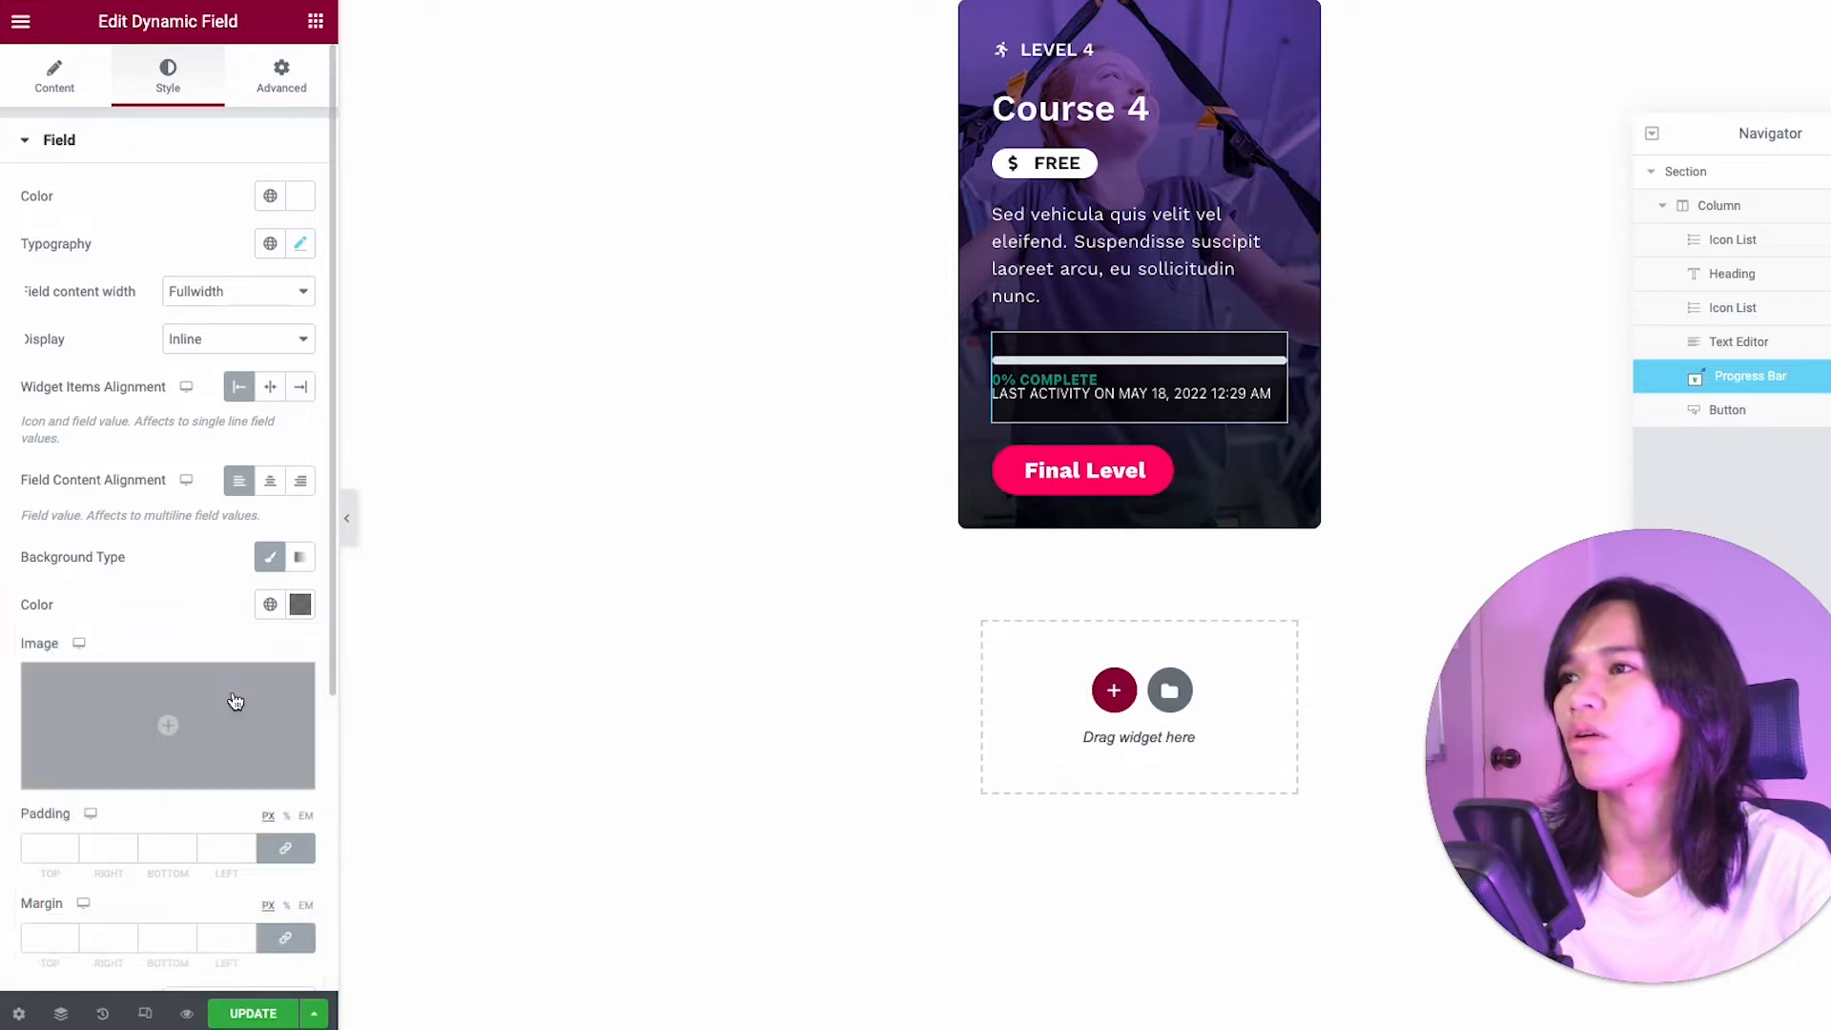
Step: Set the Progress Bar field's padding to 15 px and its border radius to 6 px on all sides
scroll(233, 707, "down", 1)
left_click(218, 774)
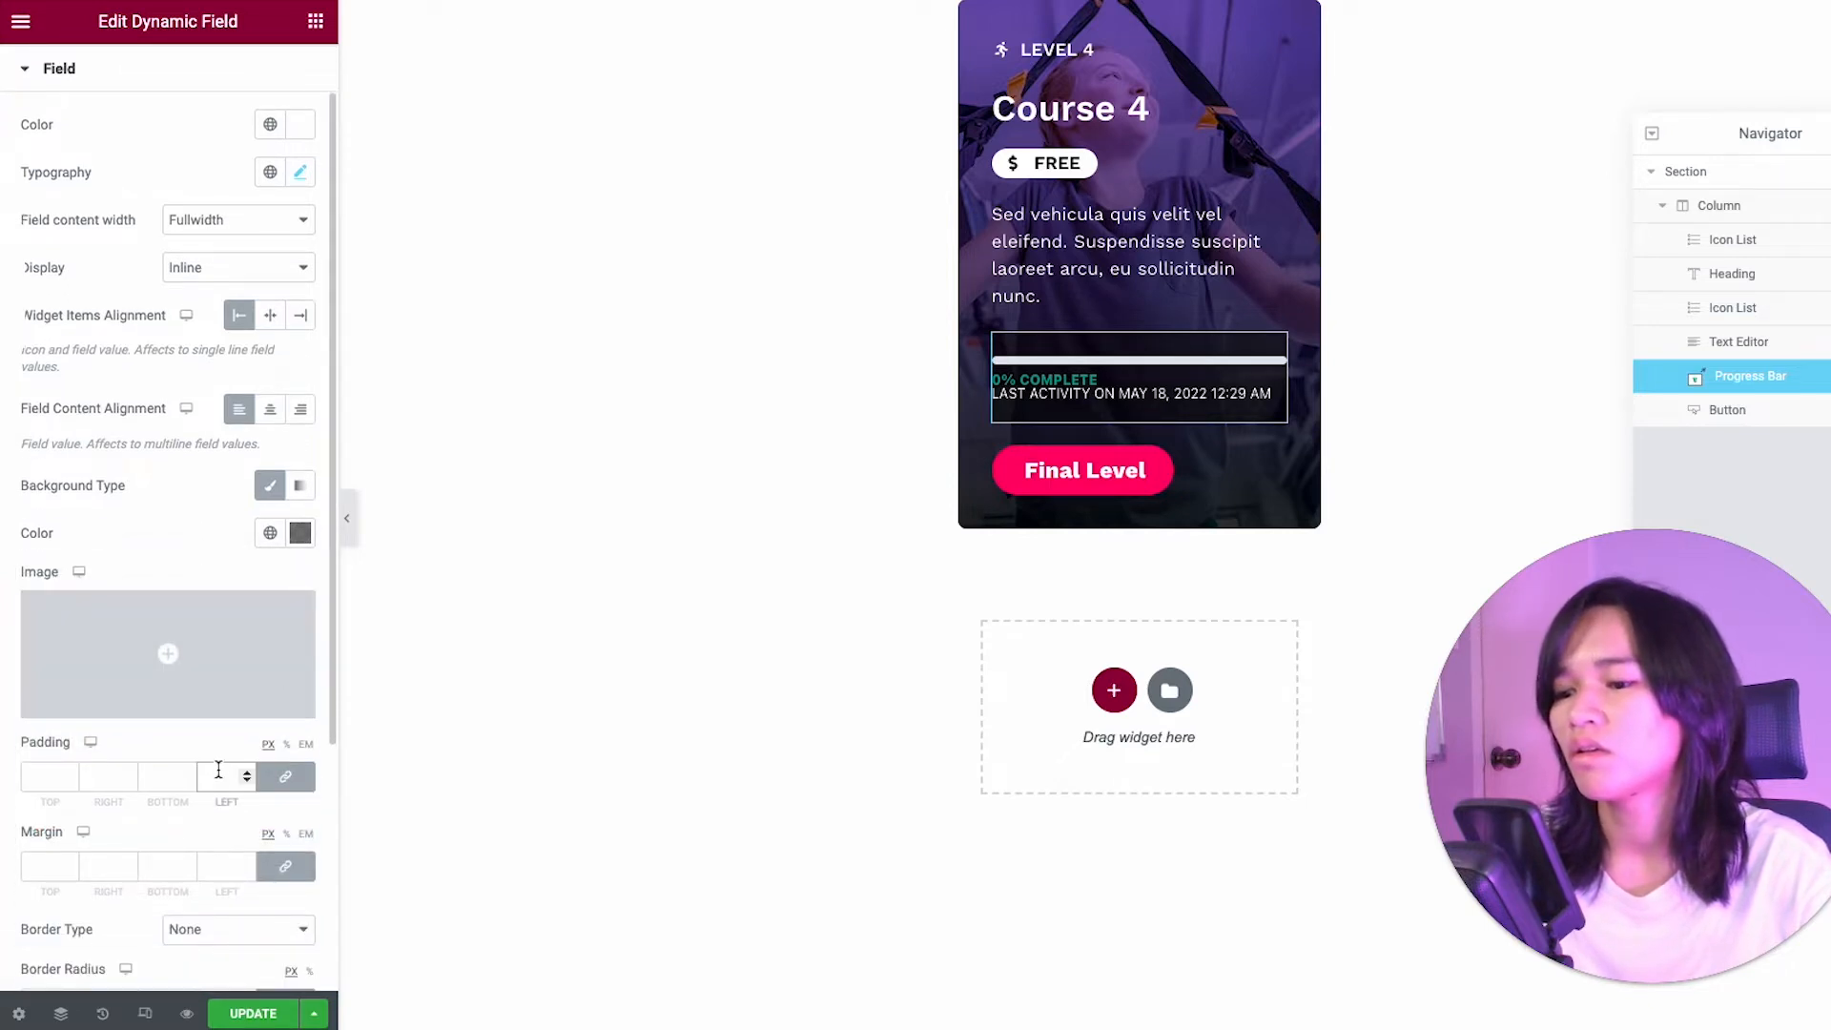
type("15")
scroll(224, 720, "down", 2)
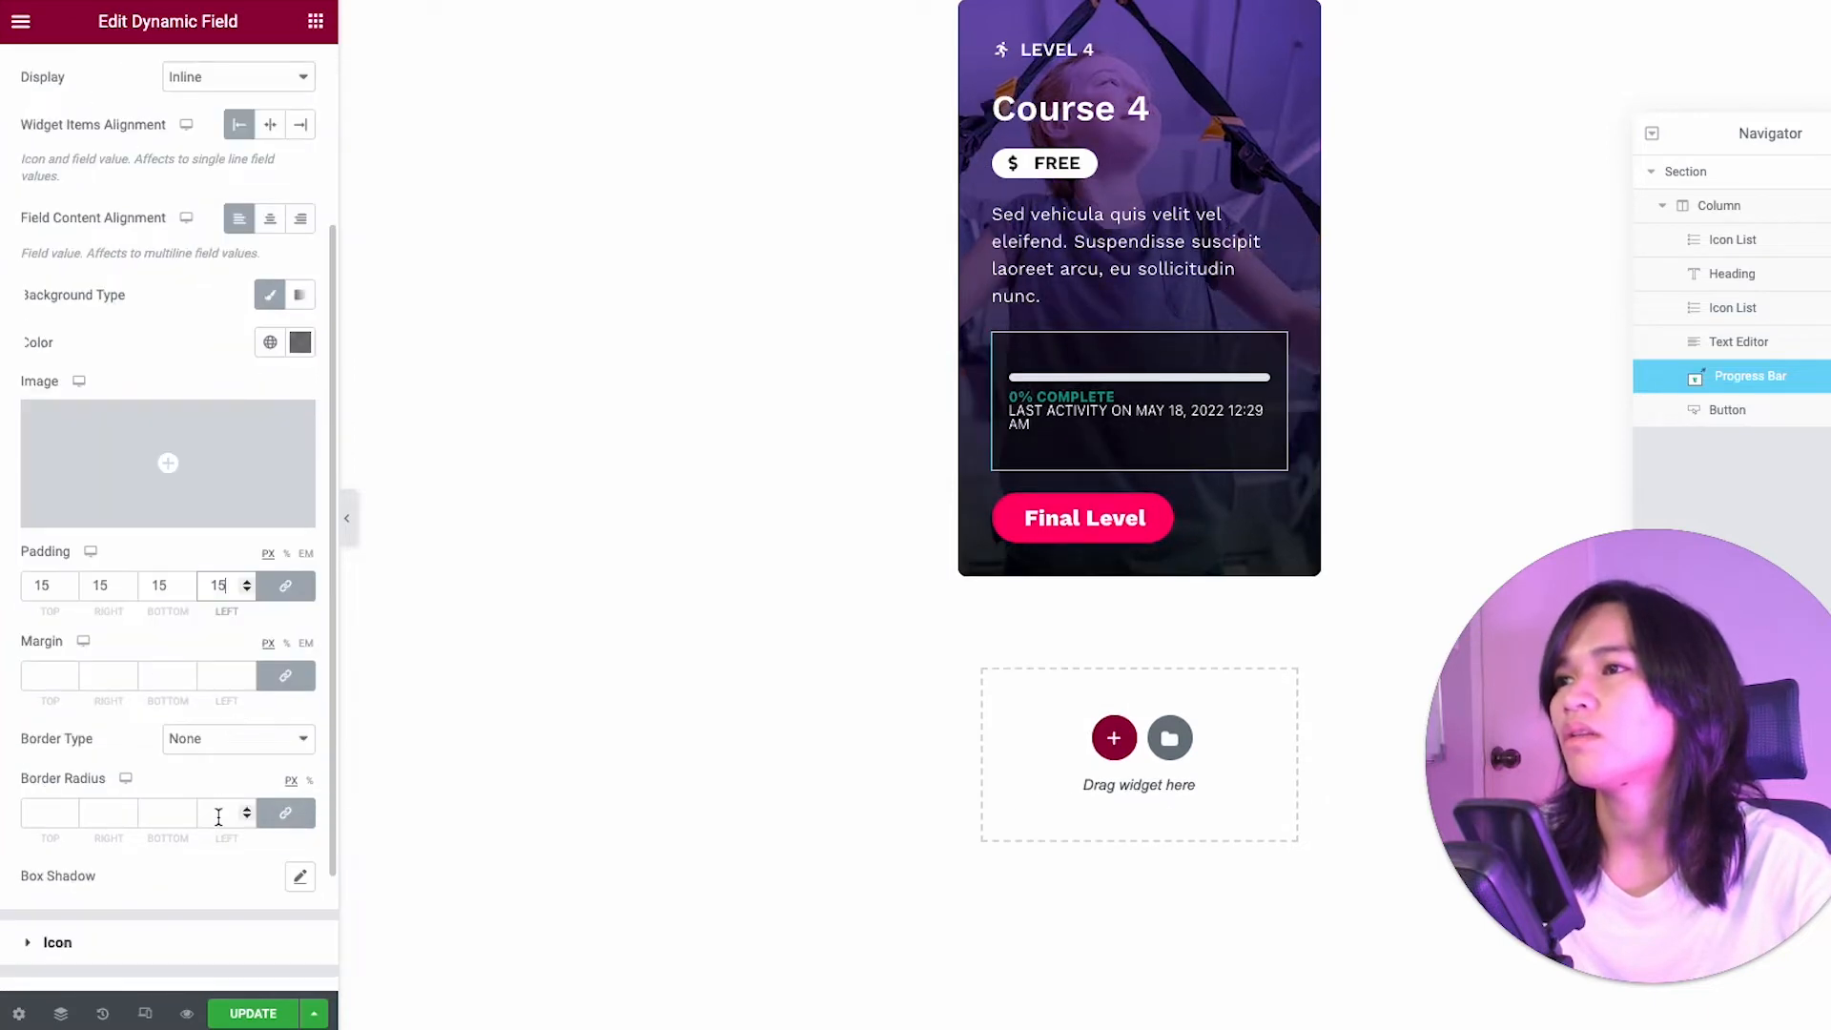
left_click(222, 816)
type("6")
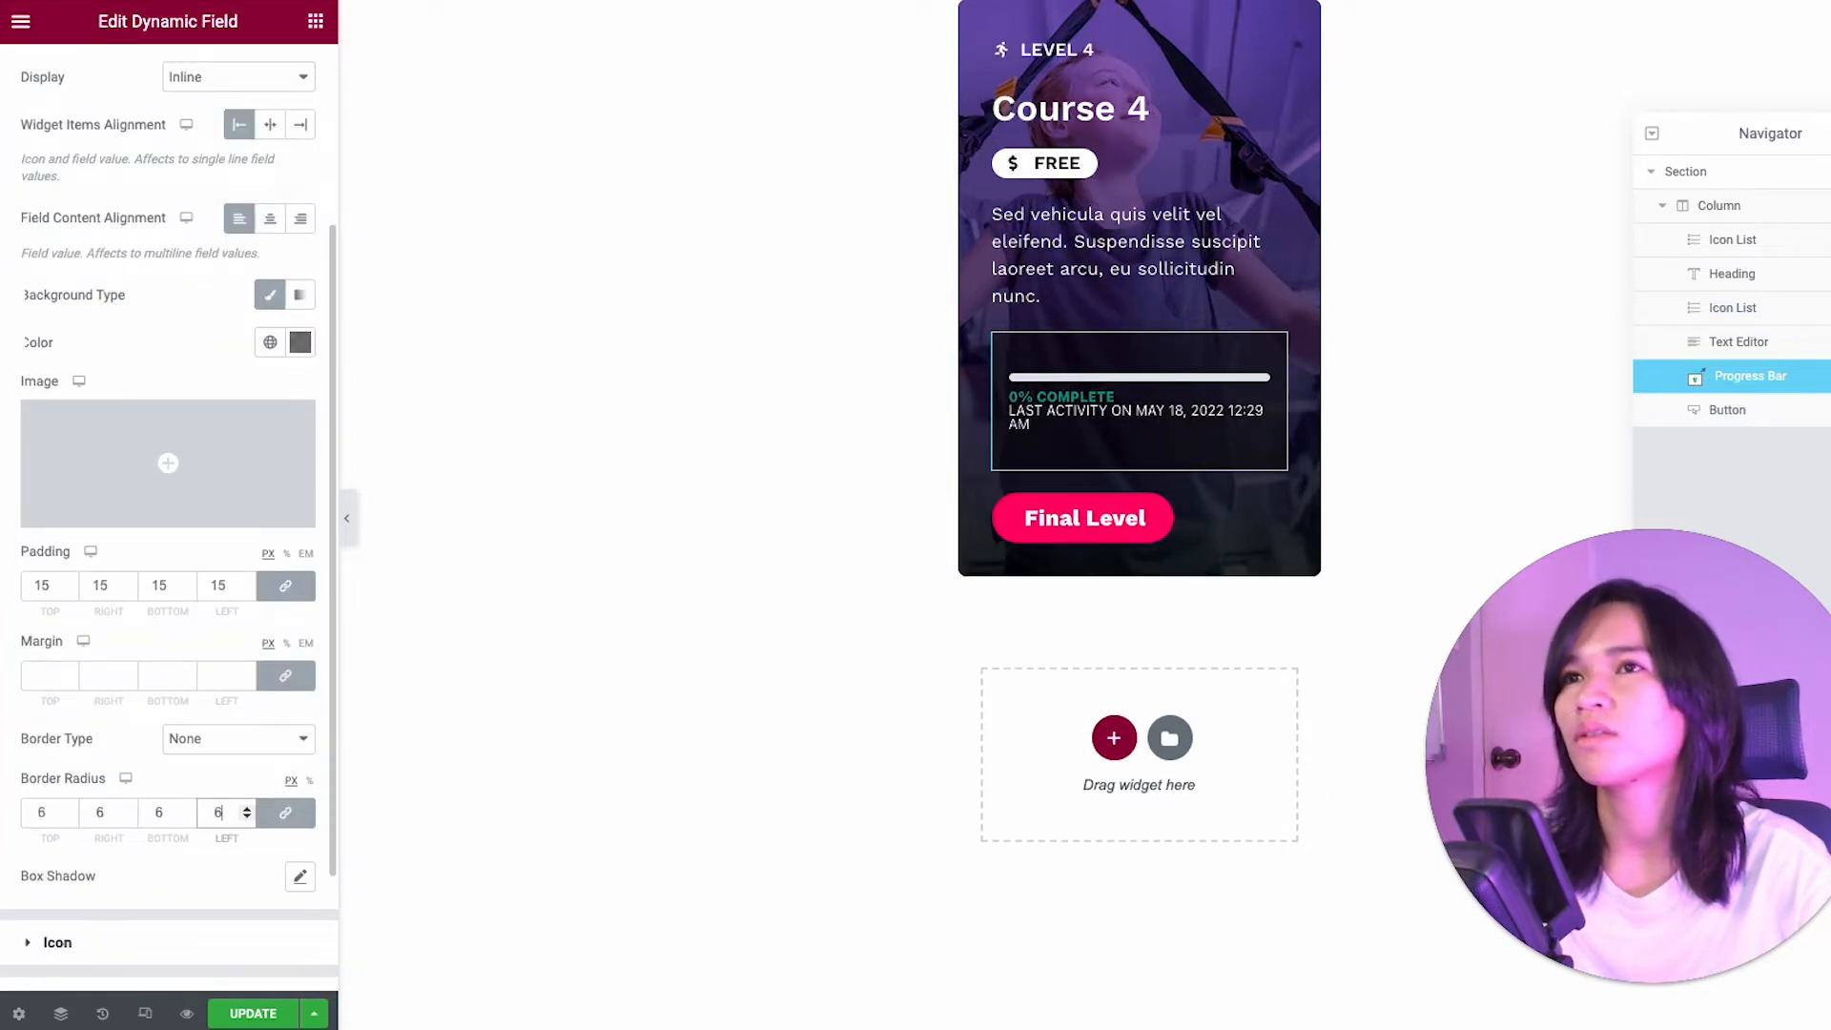
Step: Update the template, and reload the Courses page to check the restyled progress bars on the cards
left_click(251, 1011)
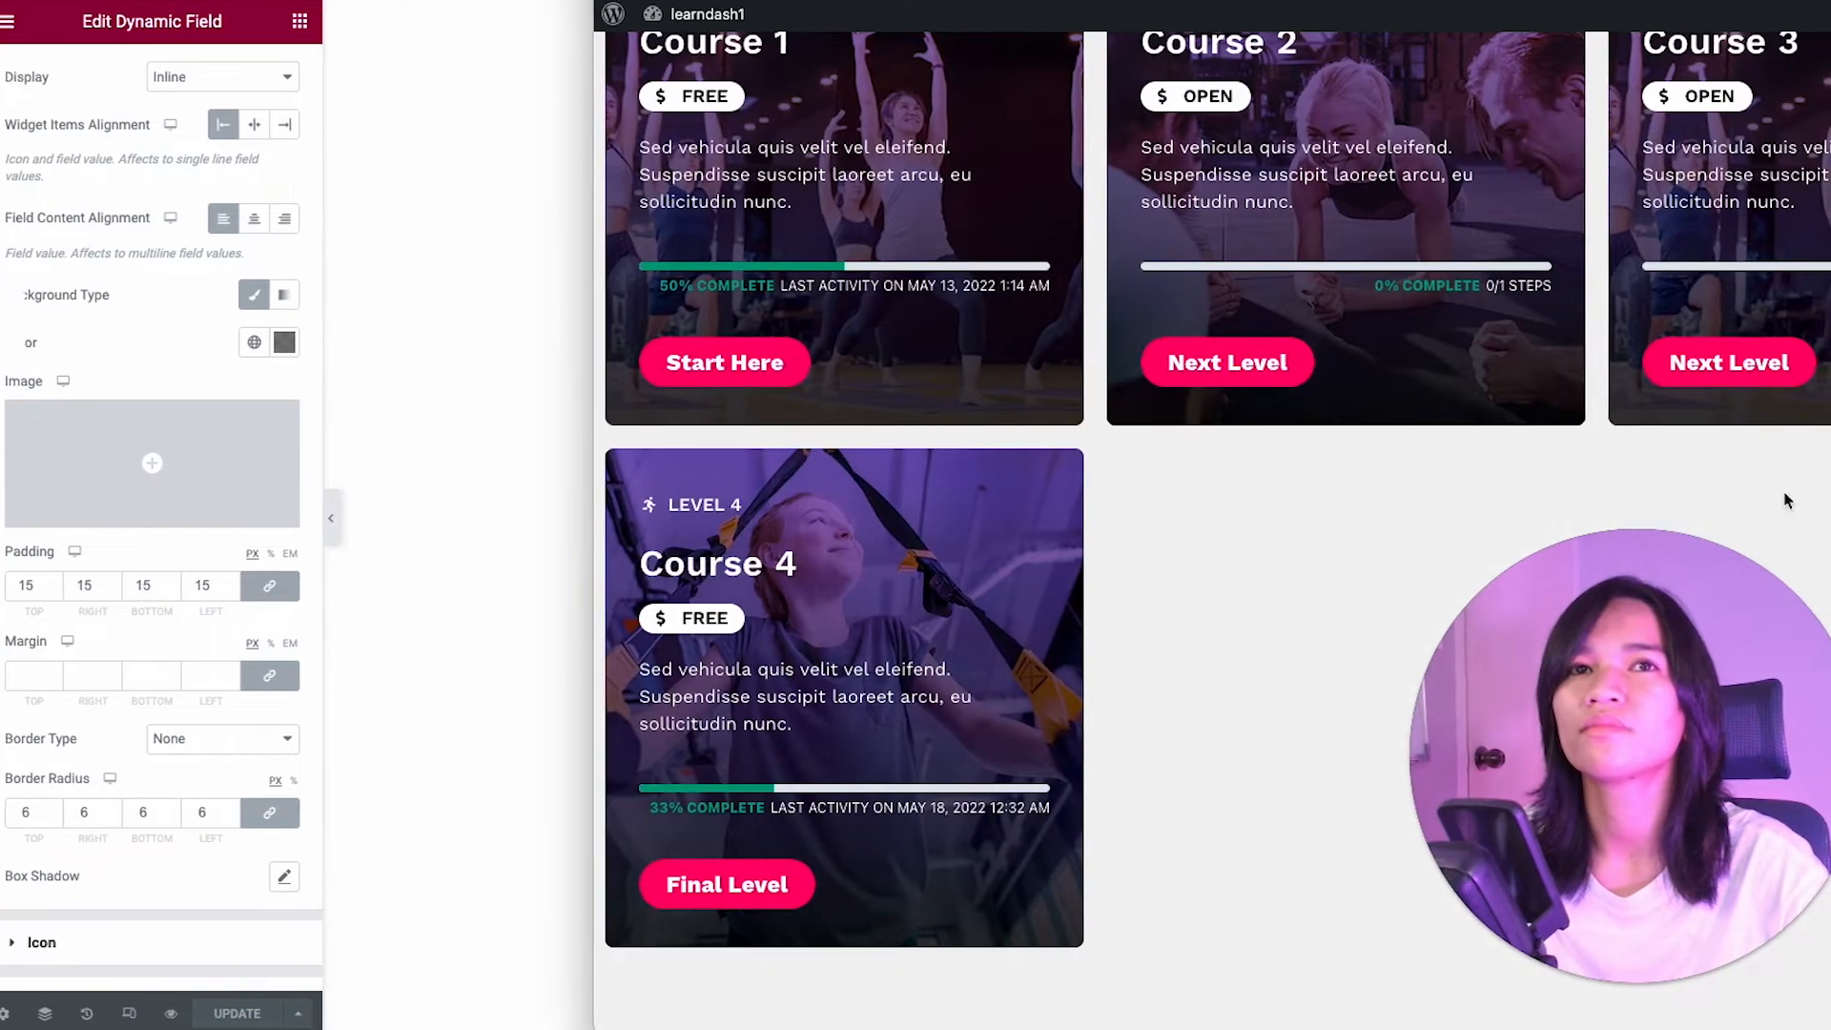
key("super+r")
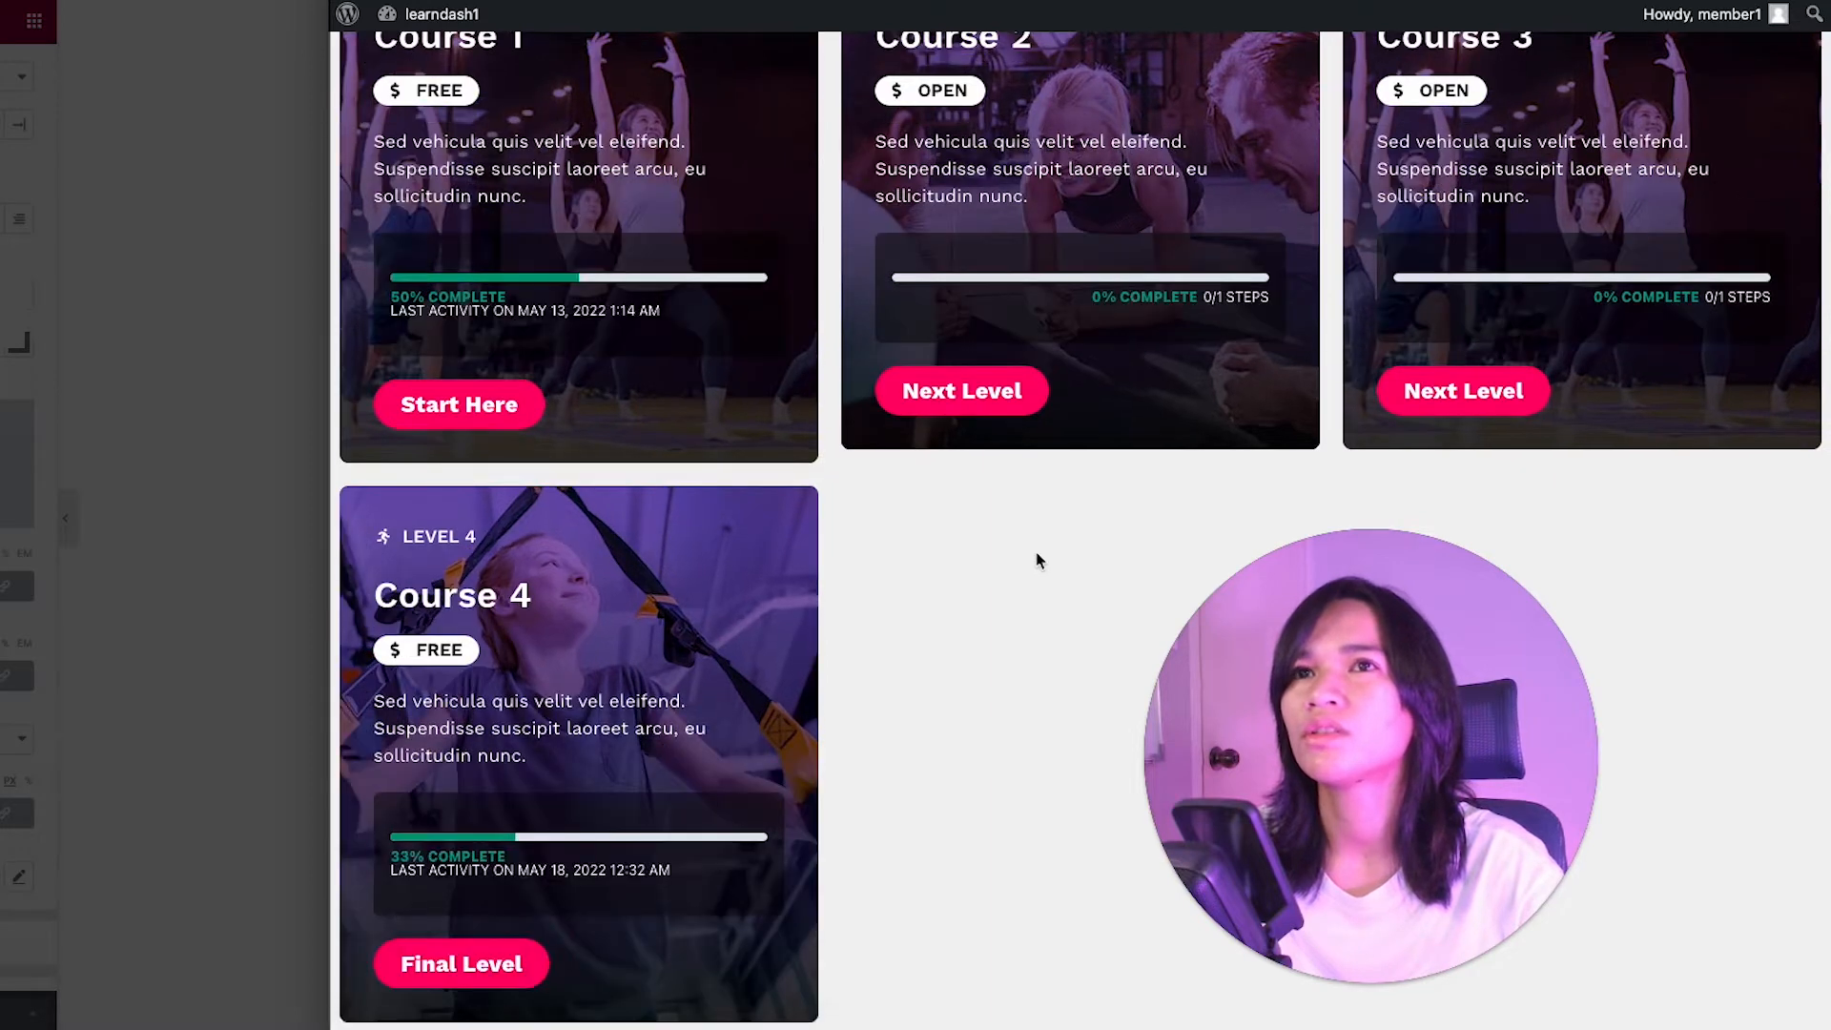
scroll(1130, 572, "up", 1)
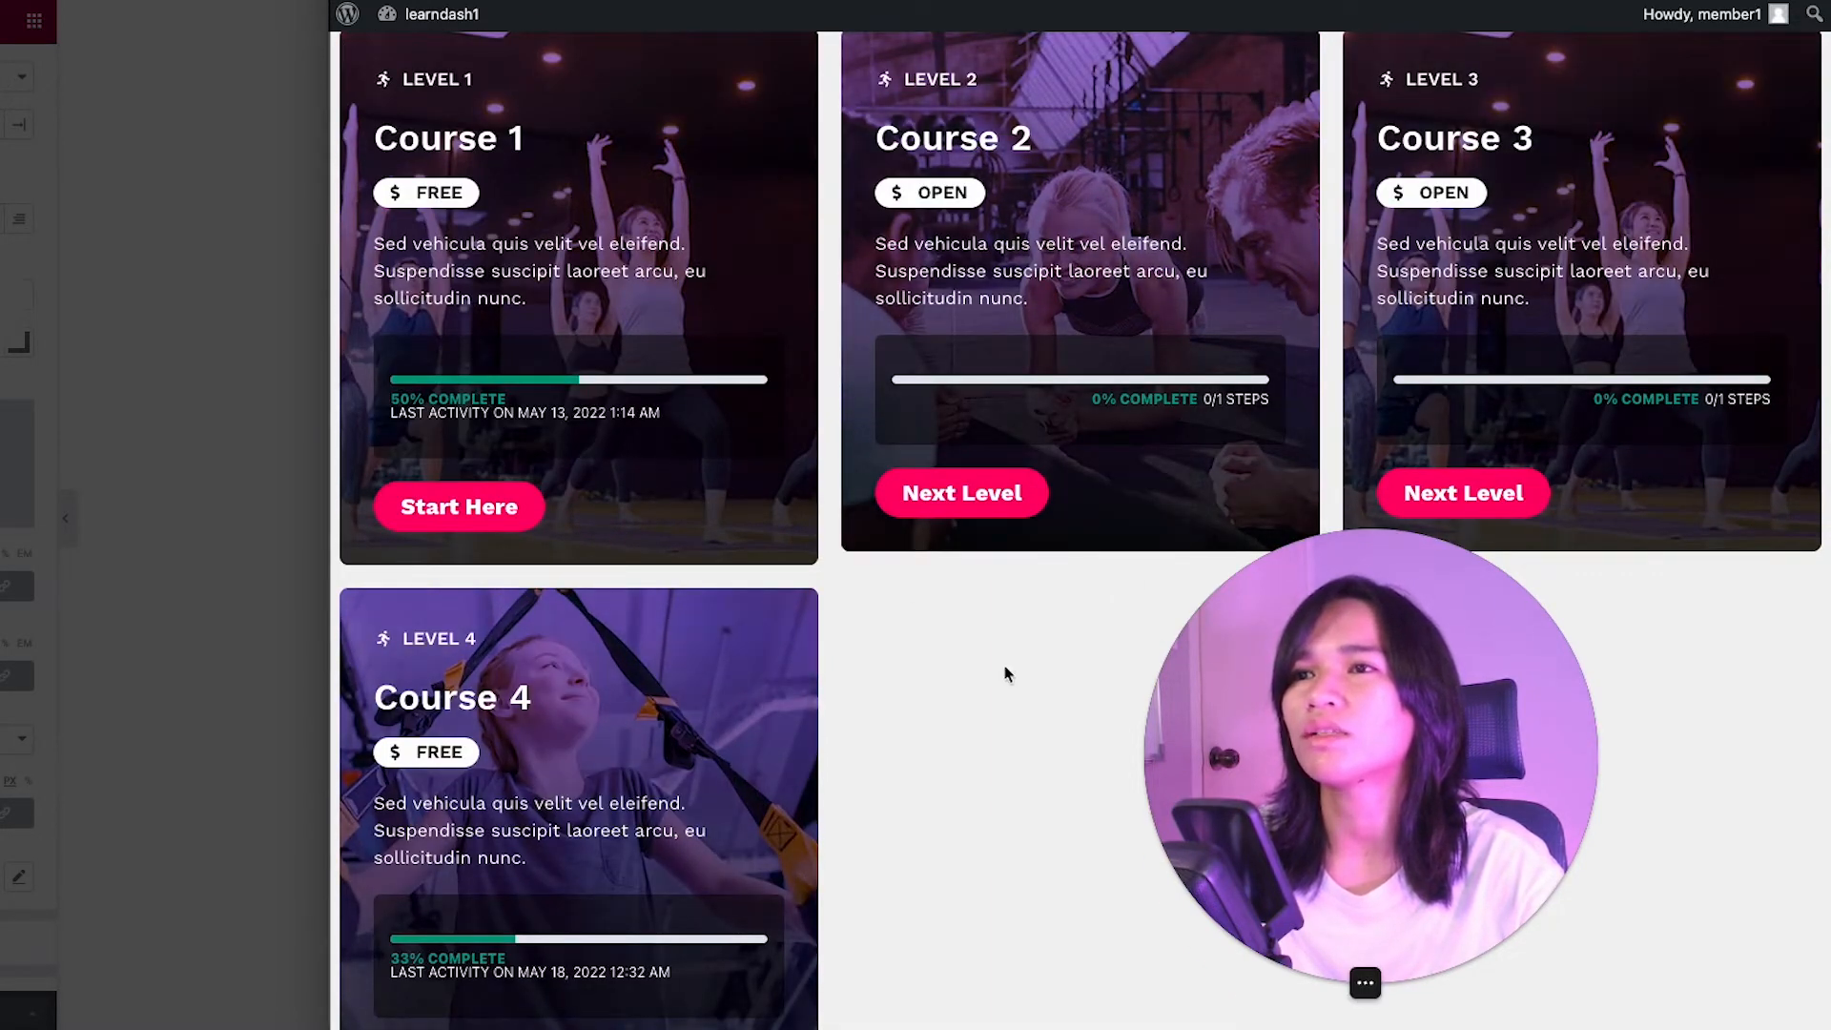
scroll(1006, 673, "down", 3)
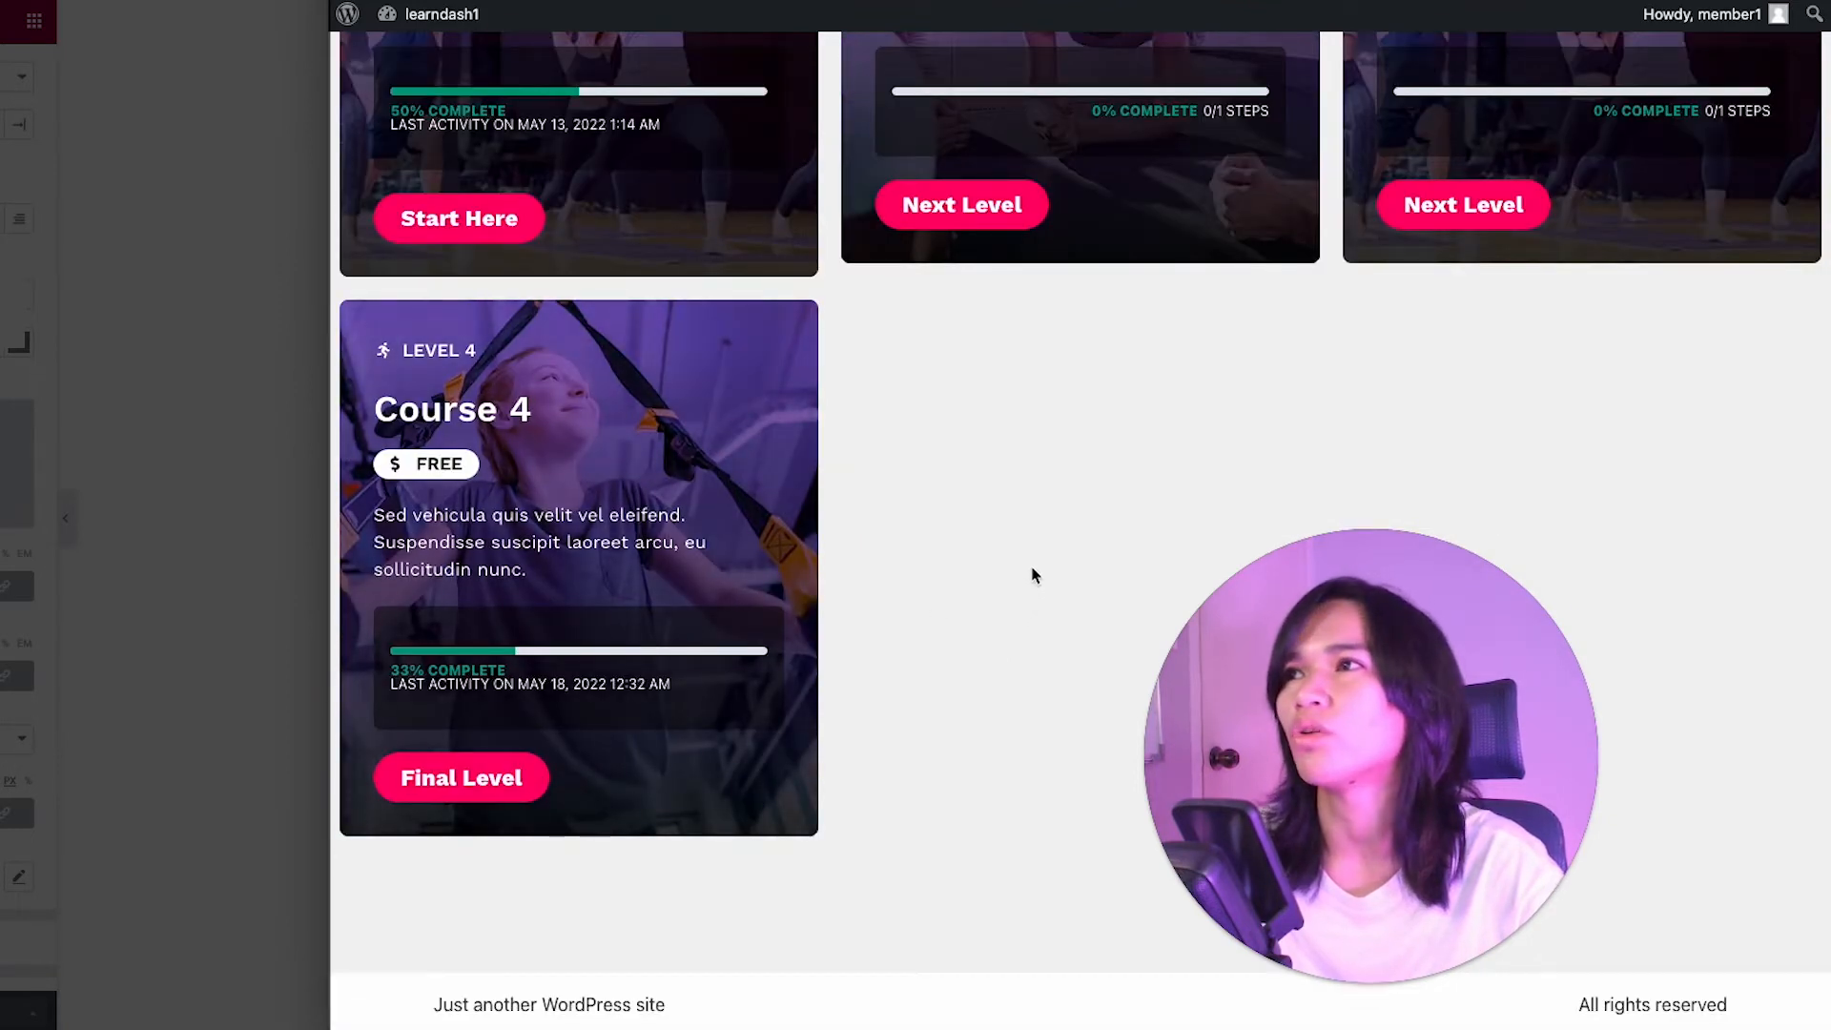
scroll(1032, 567, "up", 3)
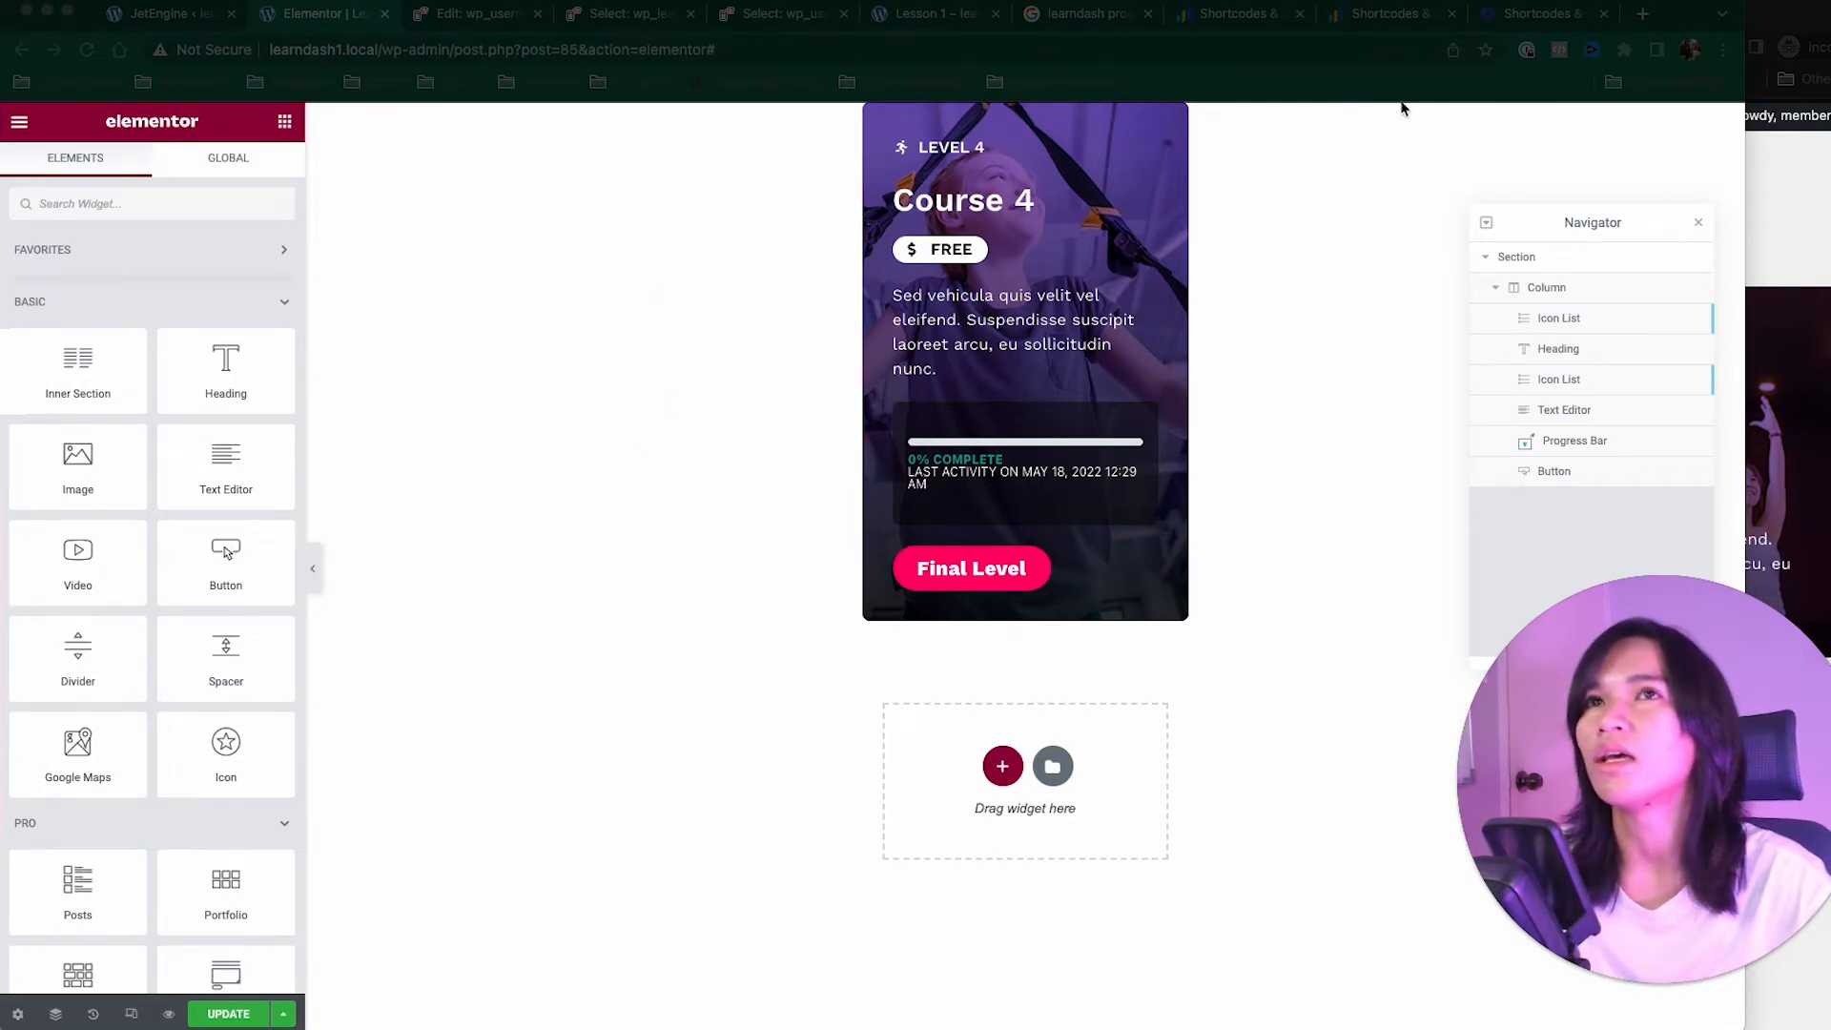
Step: Review the LearnDash course-status shortcodes in the documentation and copy the opening [course_notstarted course_id="12"] tag
left_click(1390, 21)
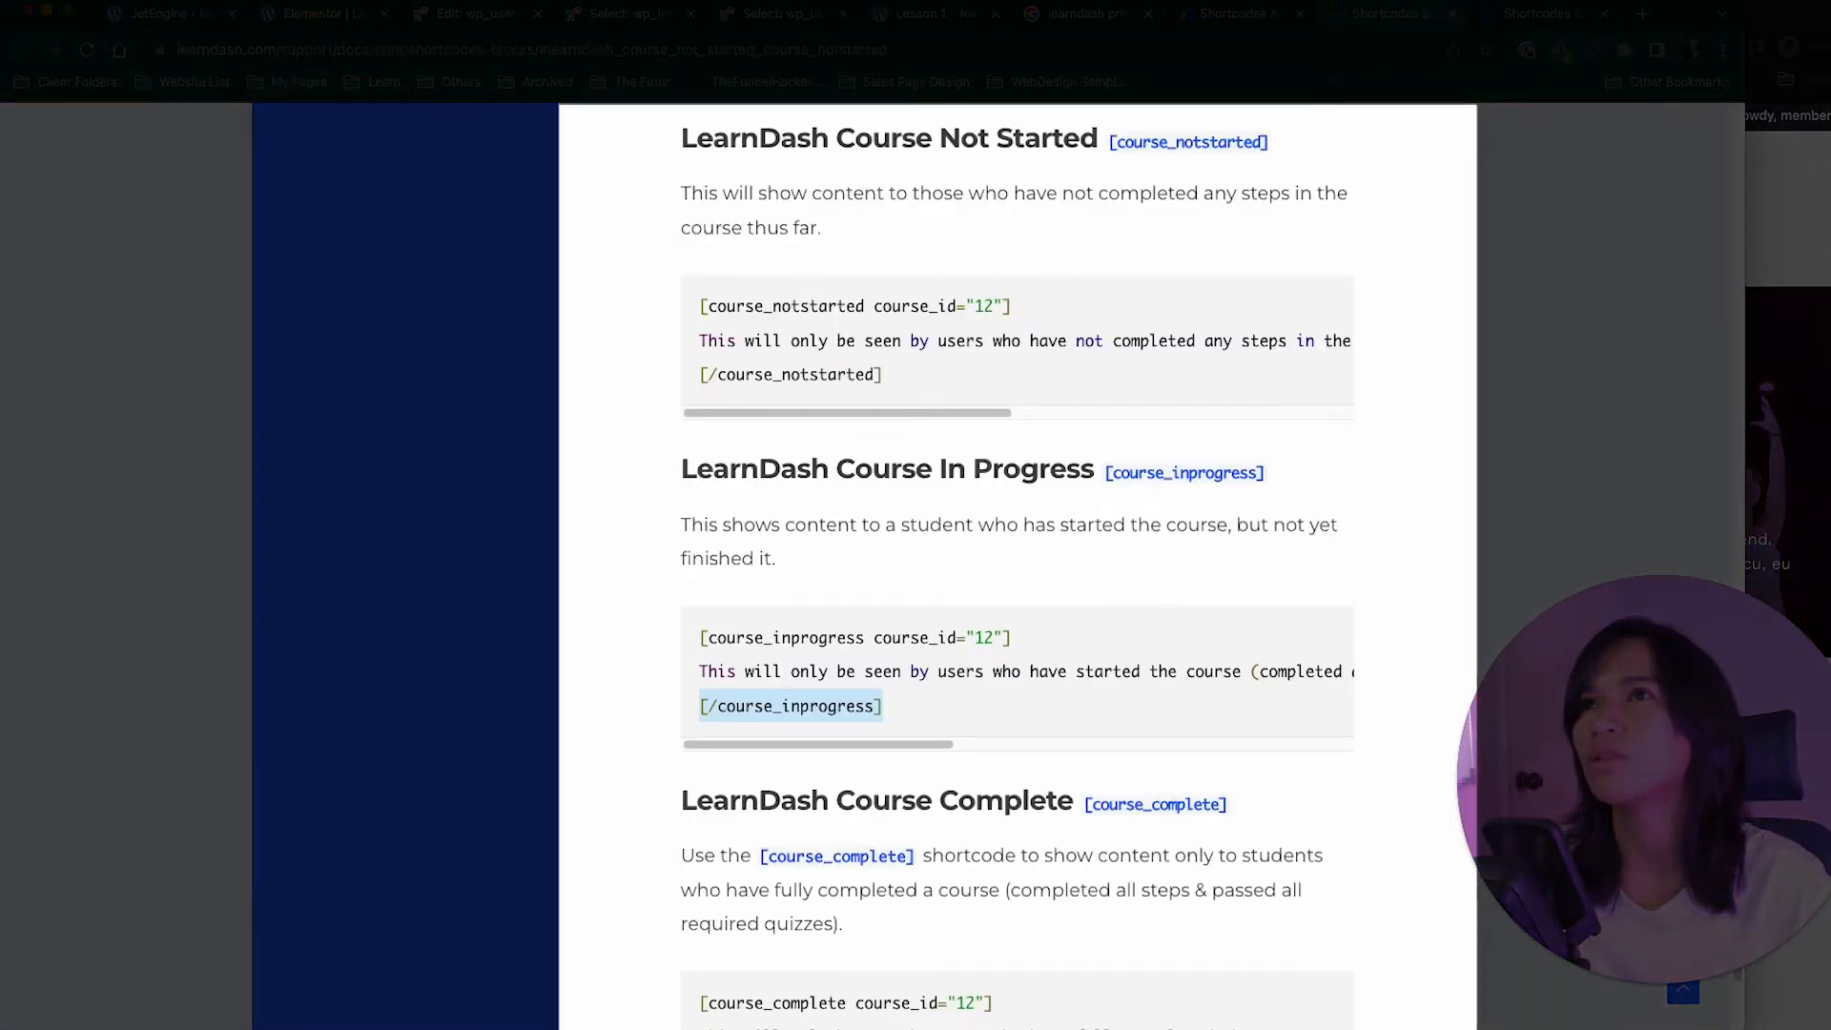
scroll(1231, 345, "up", 1)
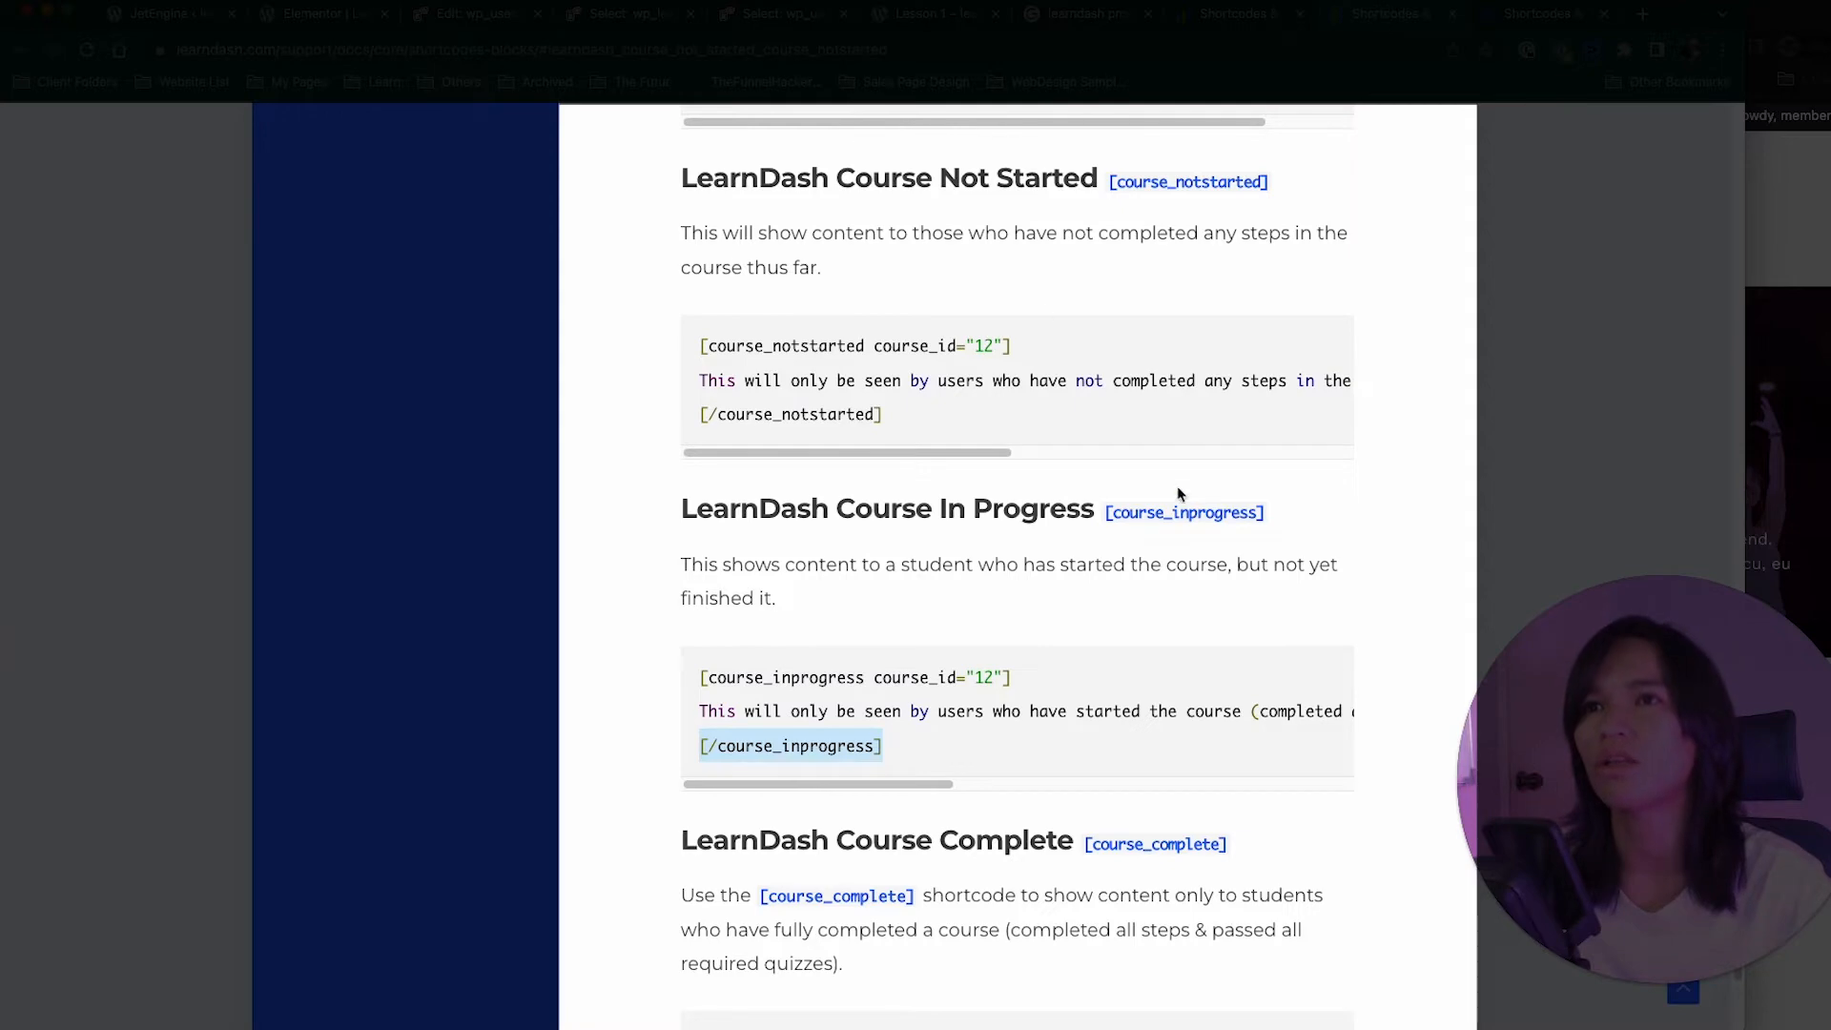
scroll(1232, 639, "down", 10)
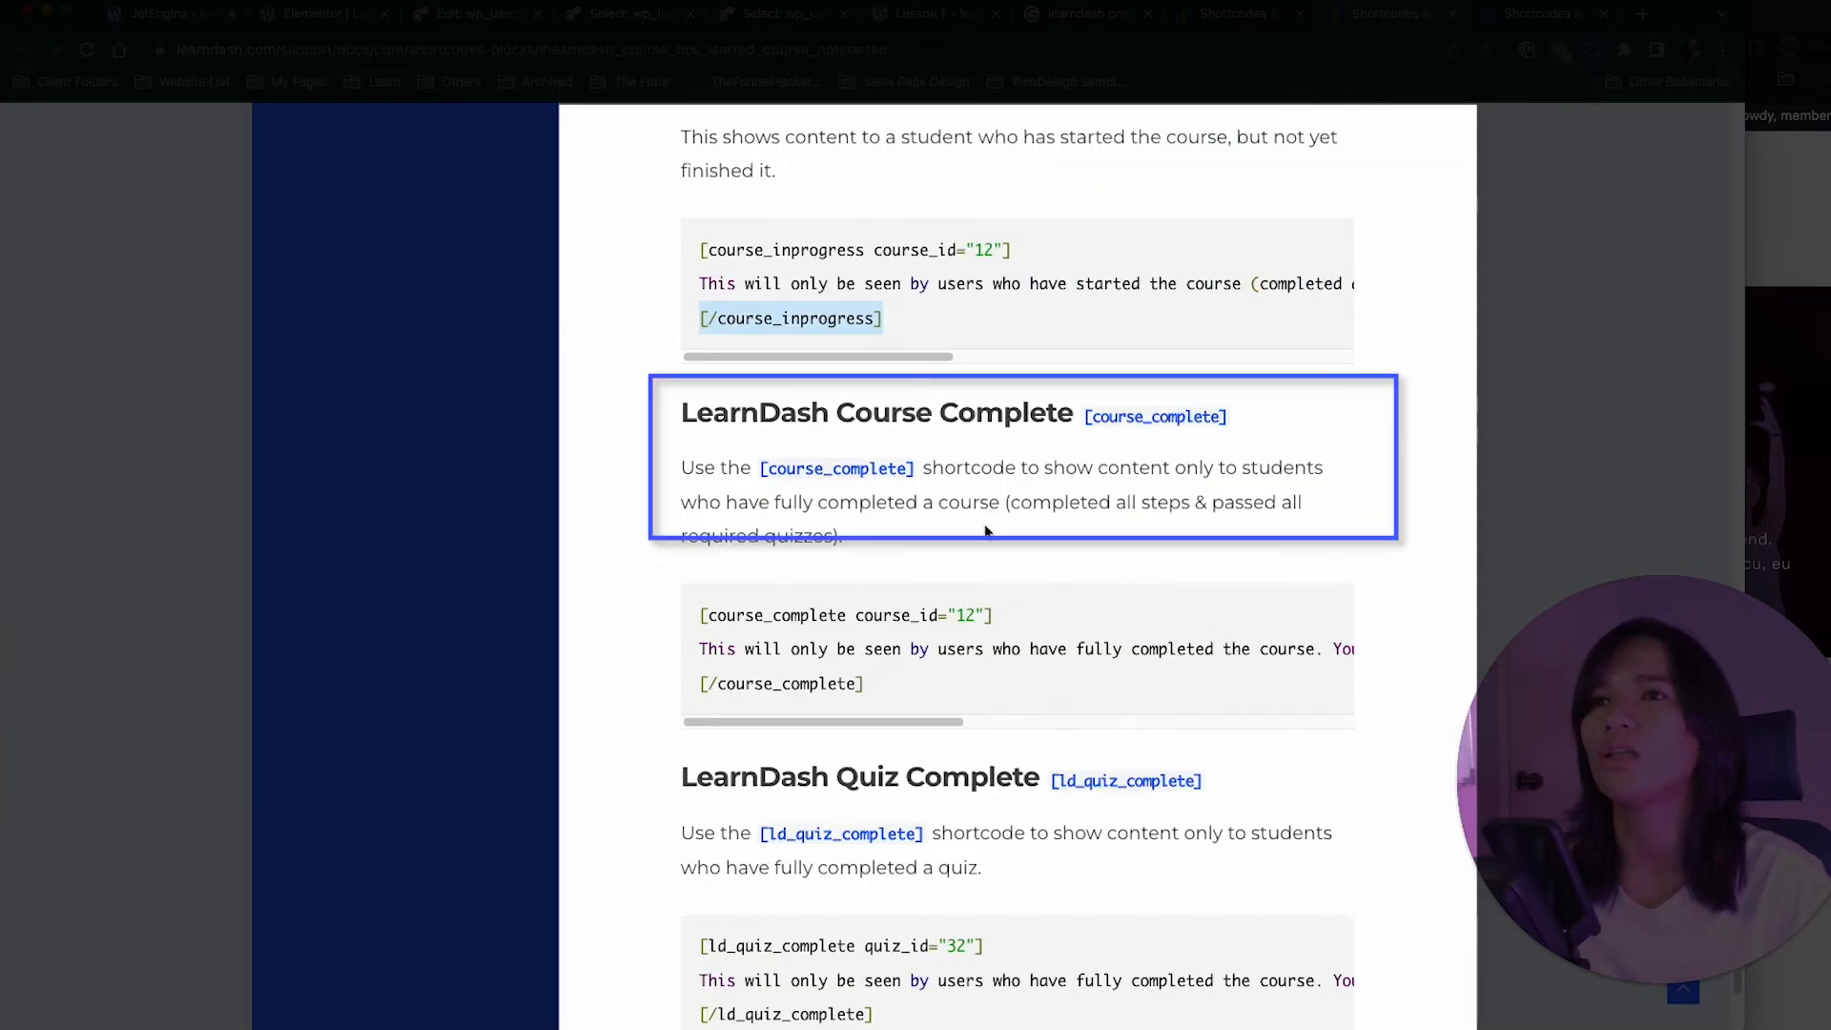
scroll(985, 531, "up", 7)
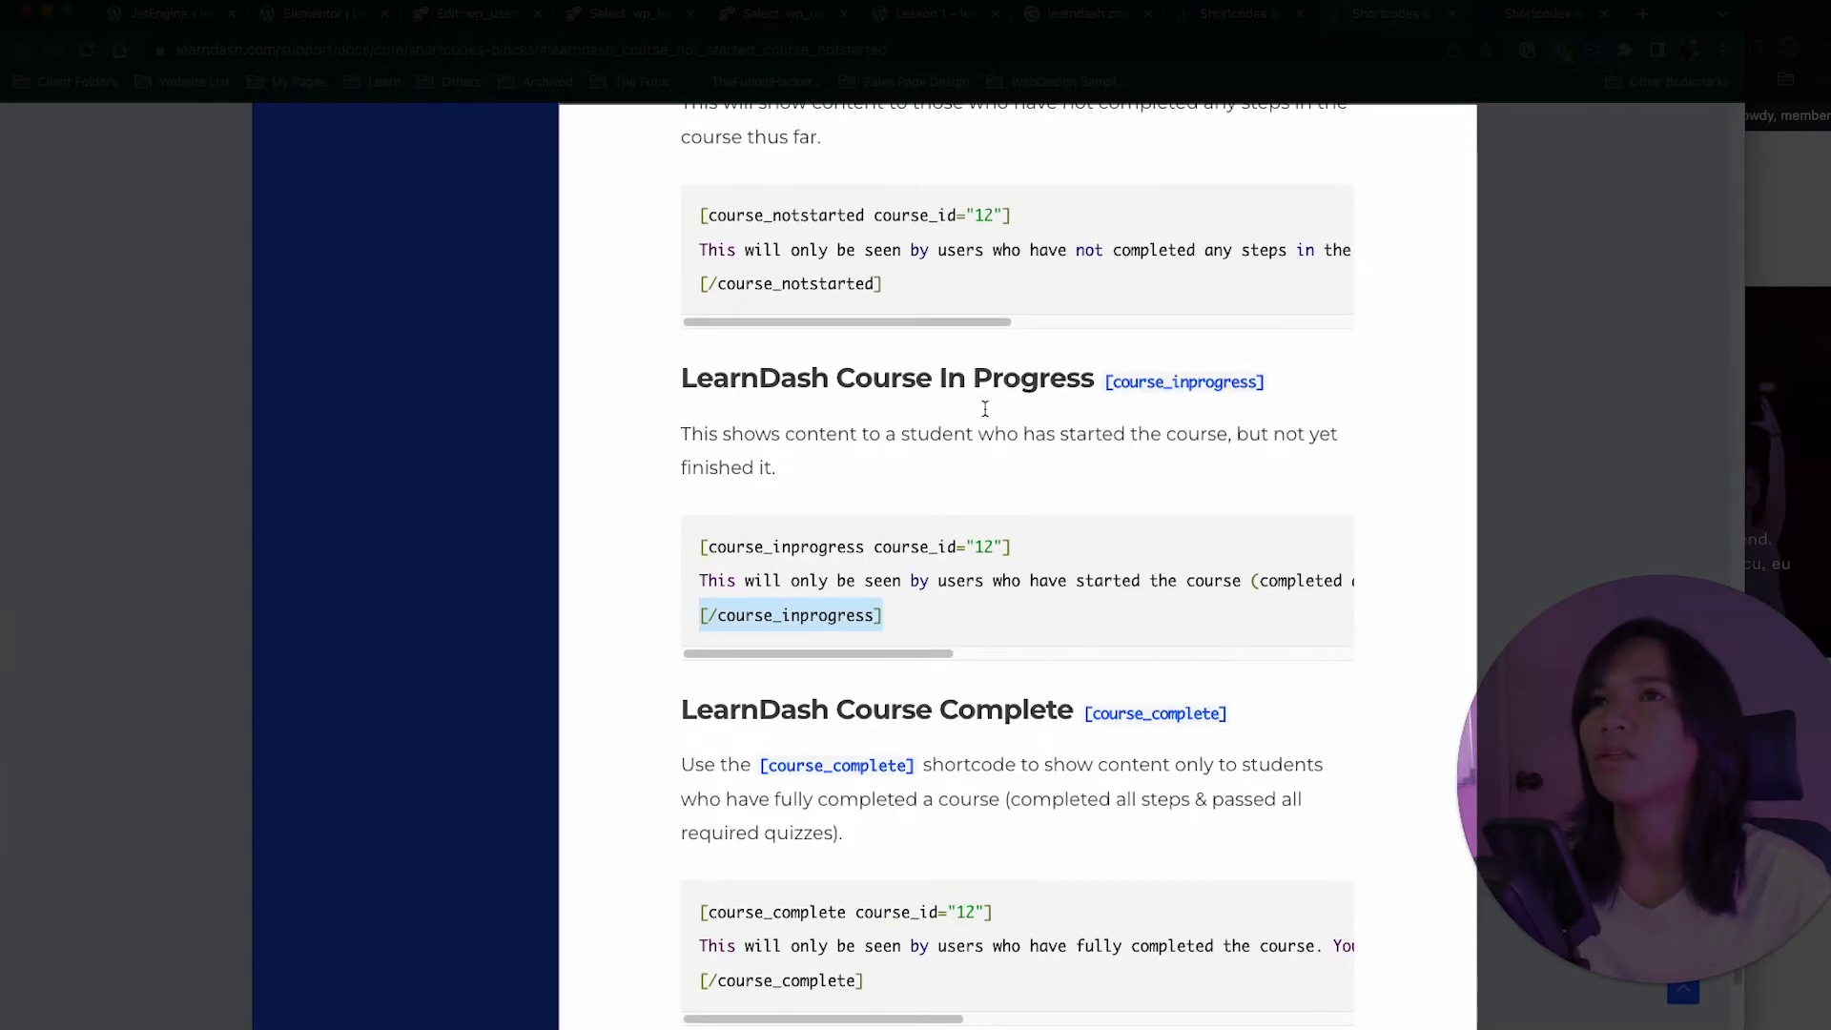
scroll(1031, 426, "up", 1)
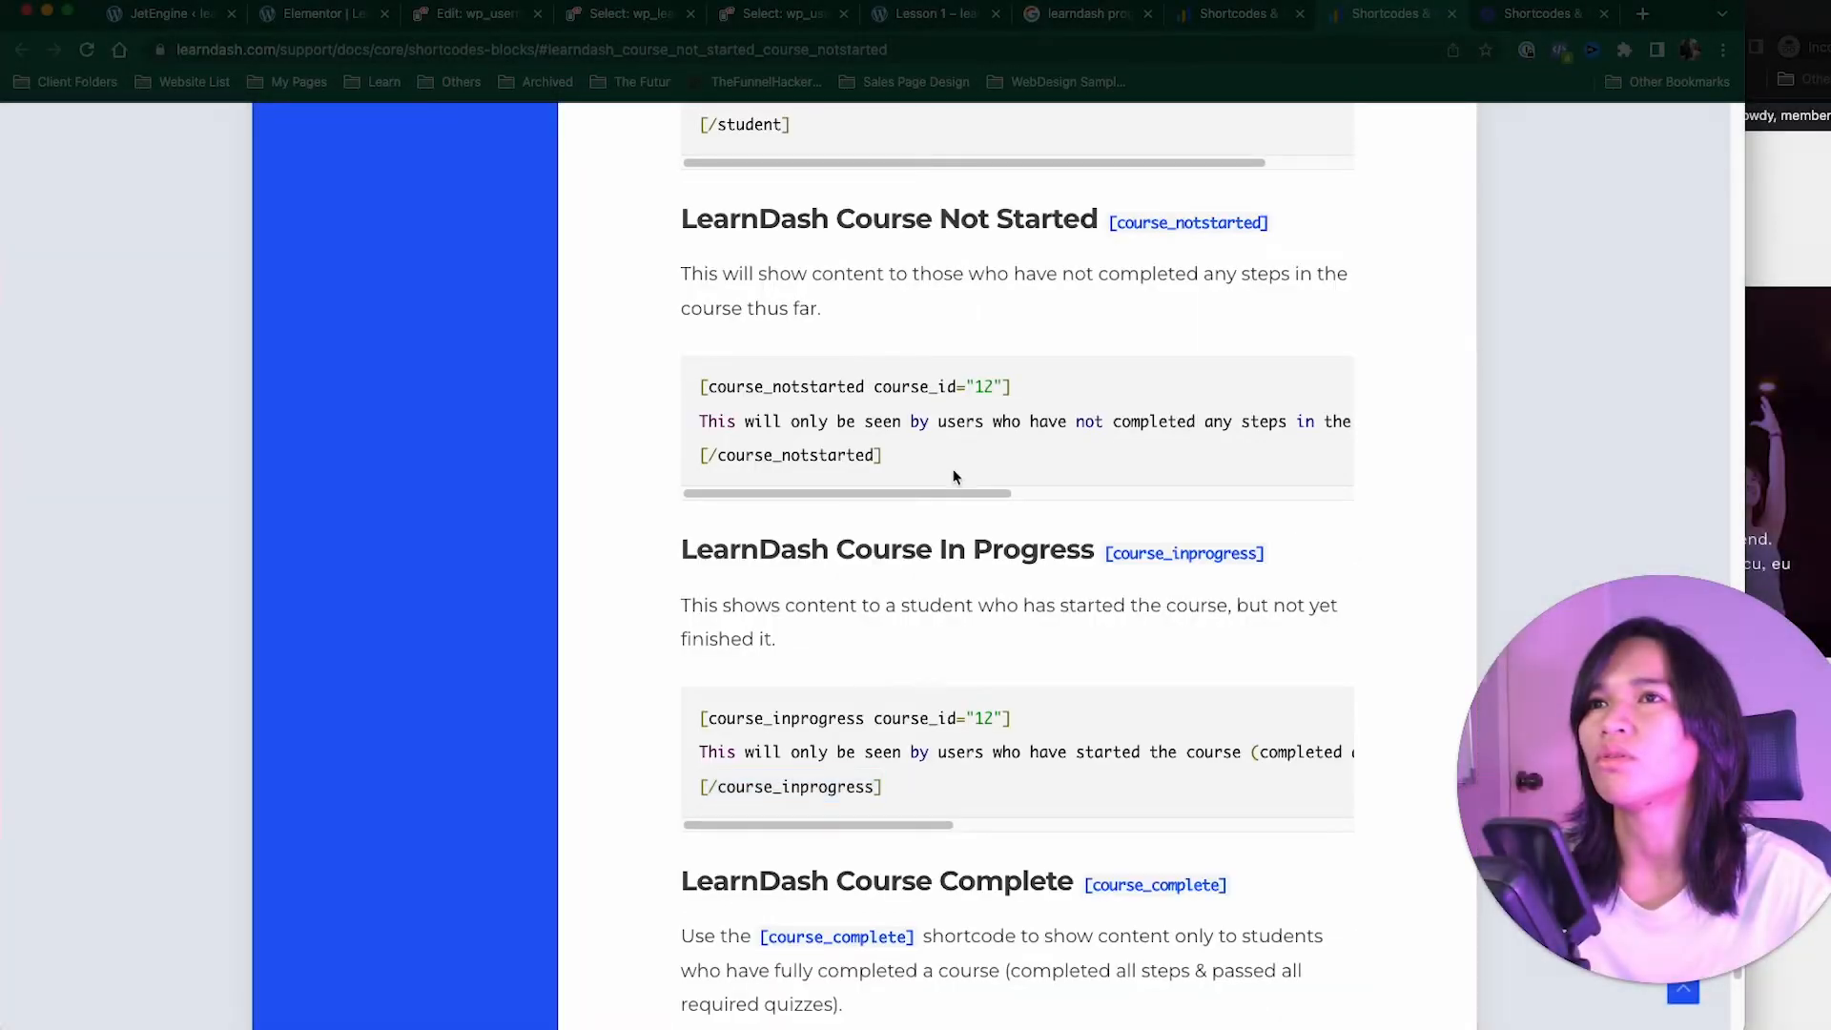
left_click_drag(953, 472, 620, 391)
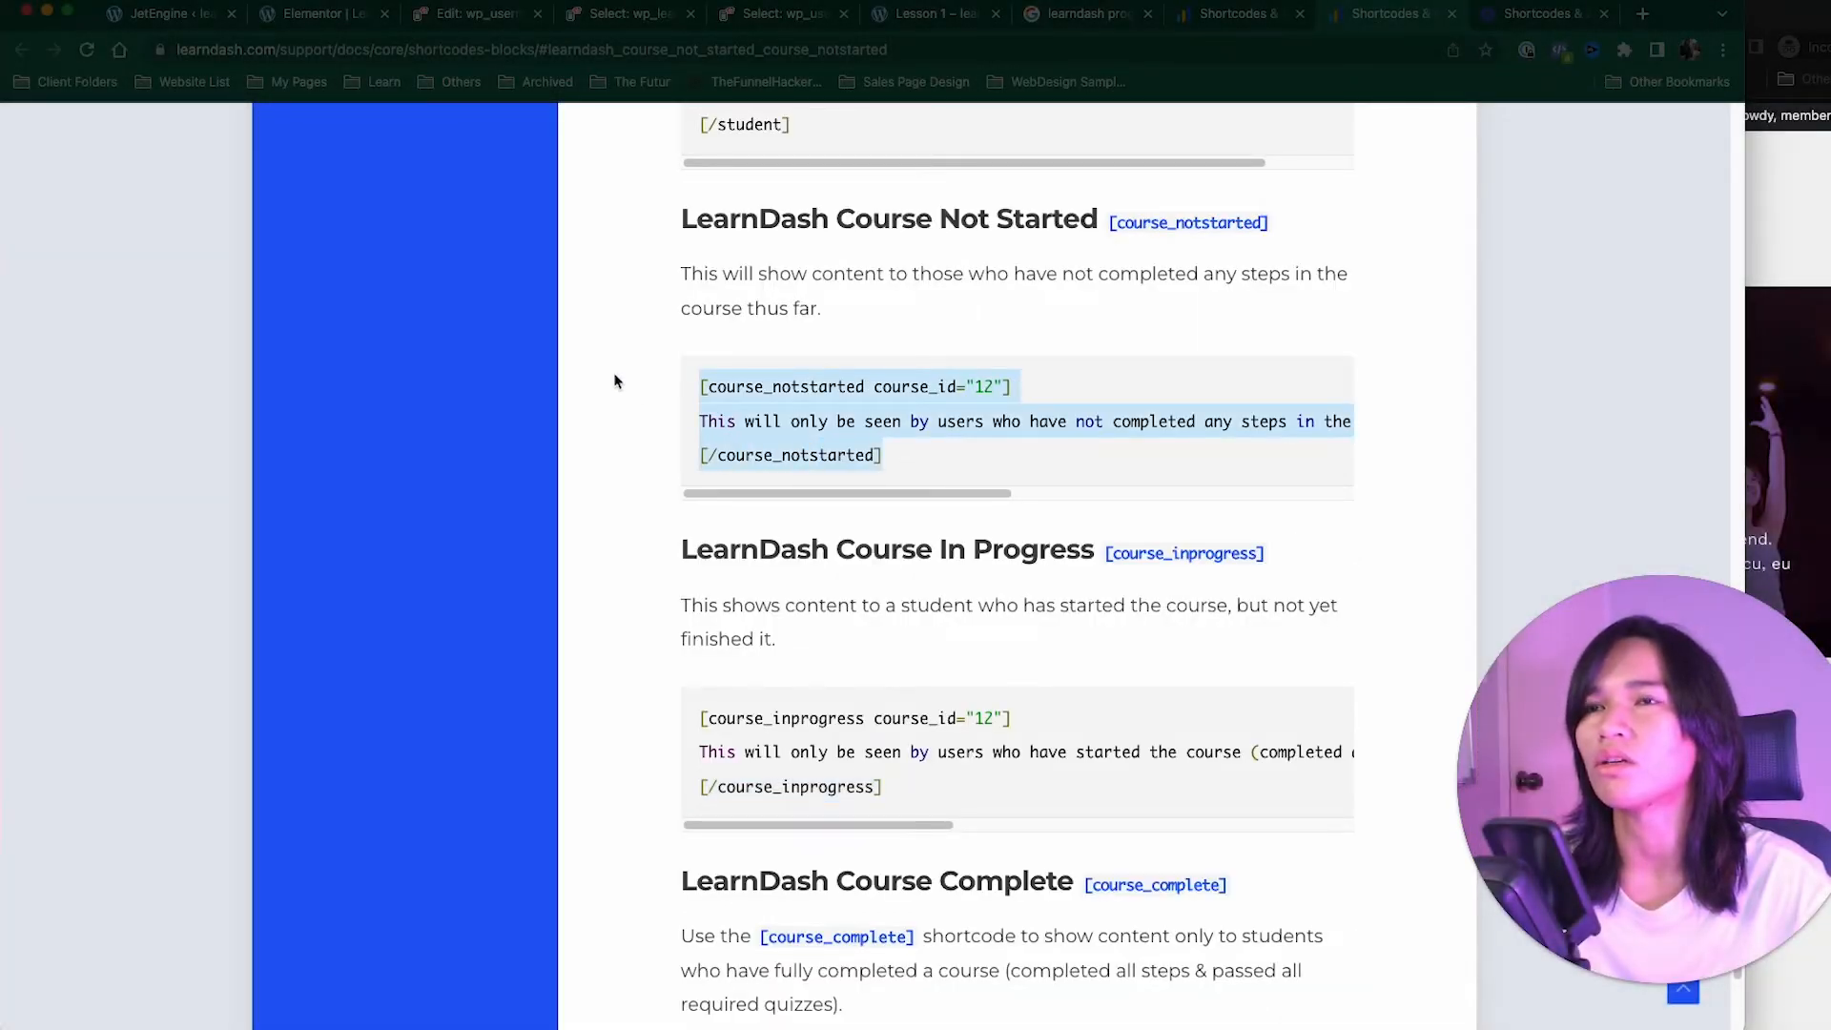
left_click(975, 400)
left_click_drag(1026, 386, 699, 386)
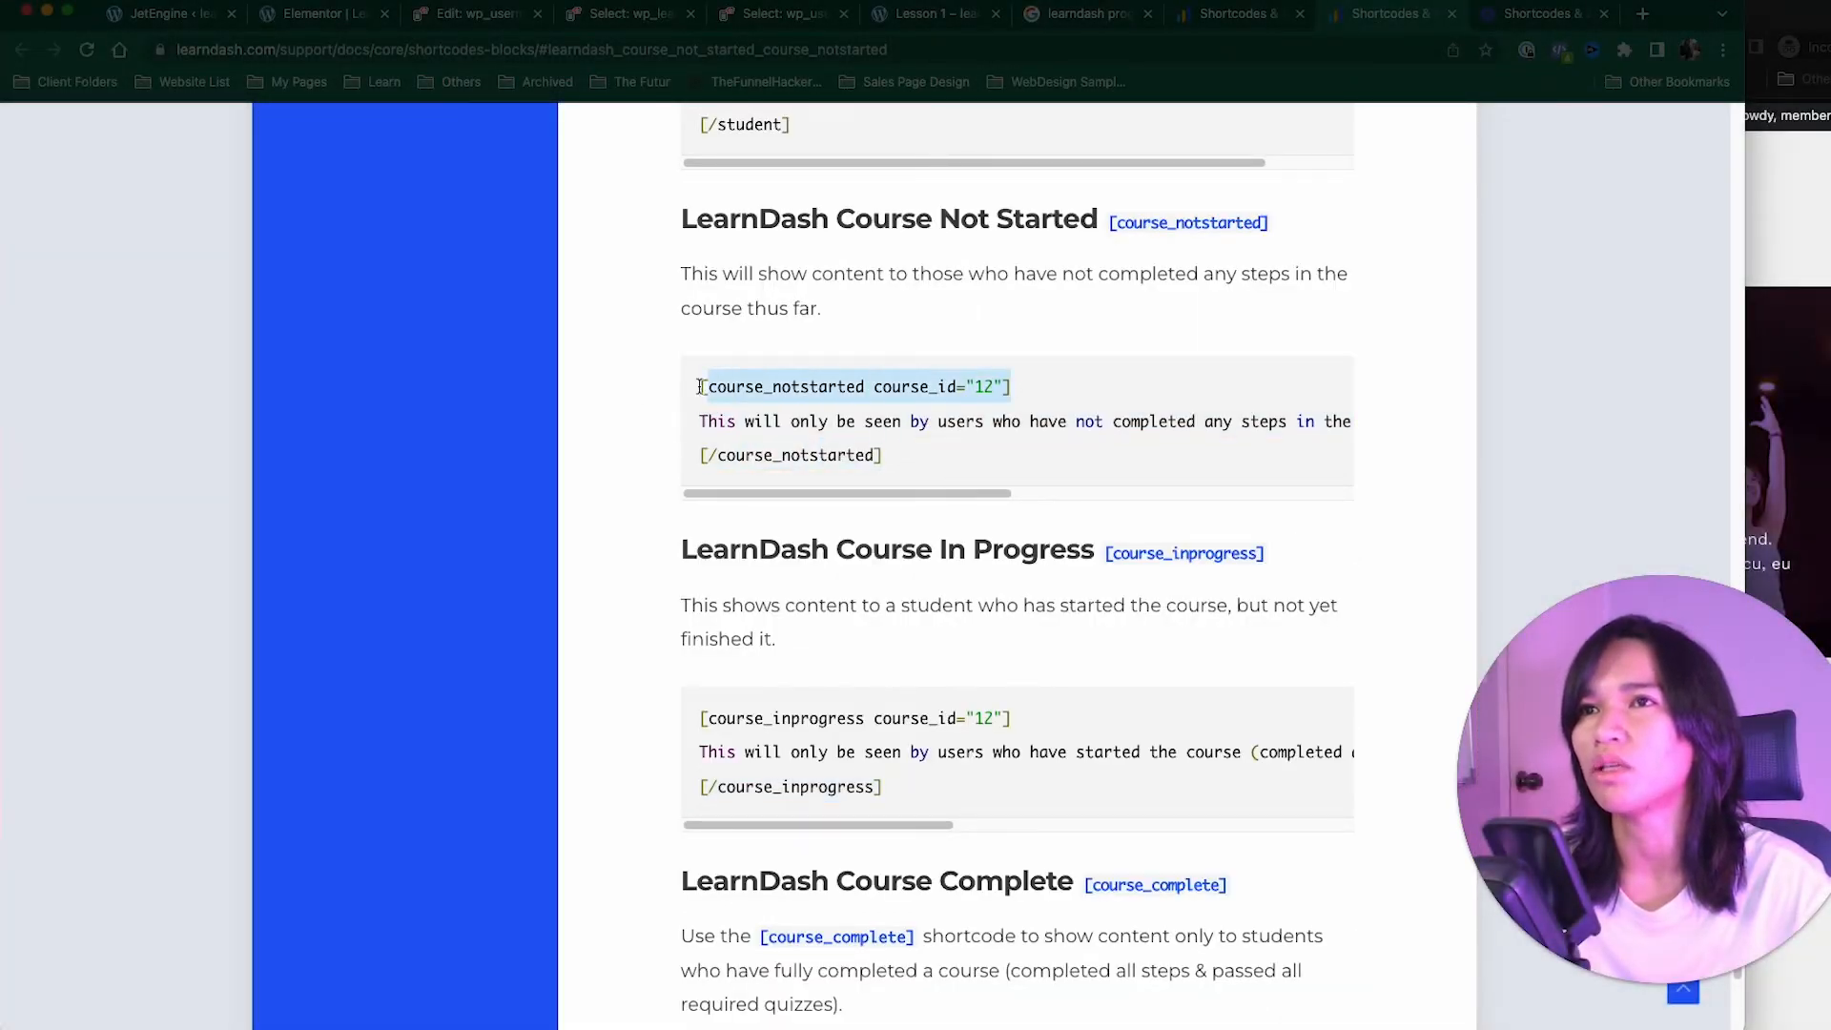
left_click(191, 15)
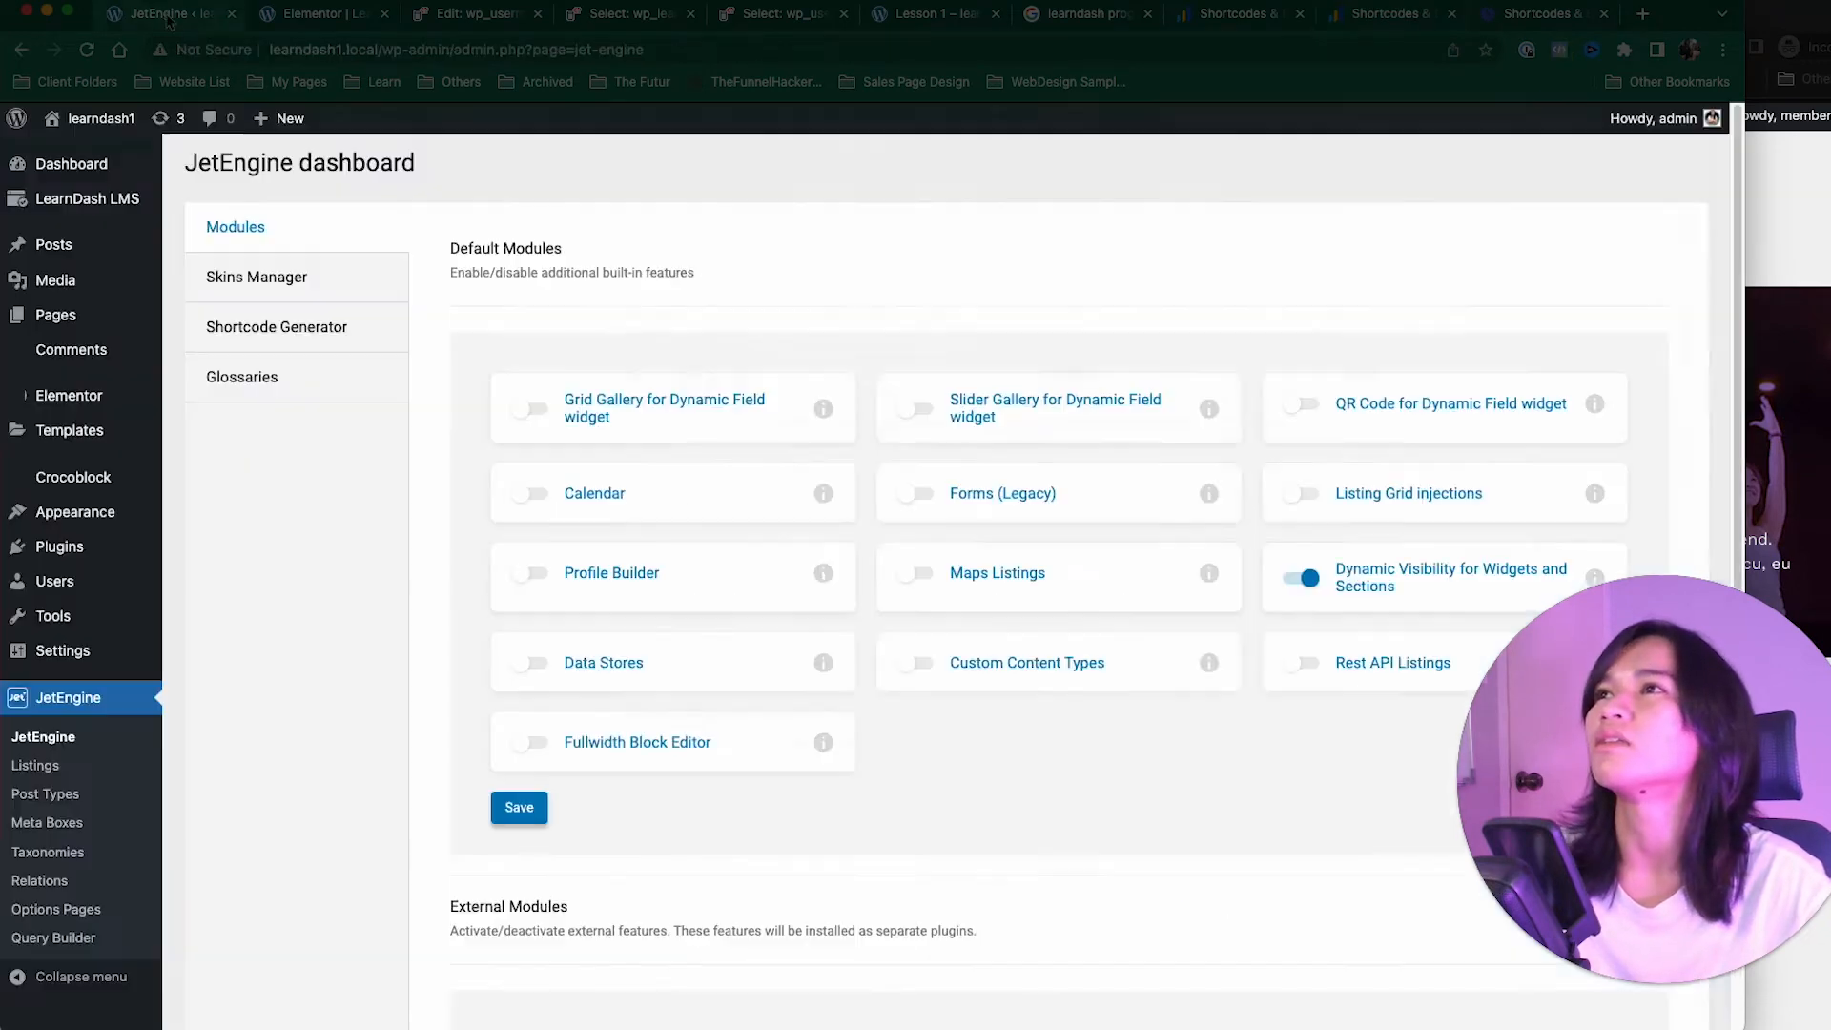
left_click(504, 29)
left_click(330, 31)
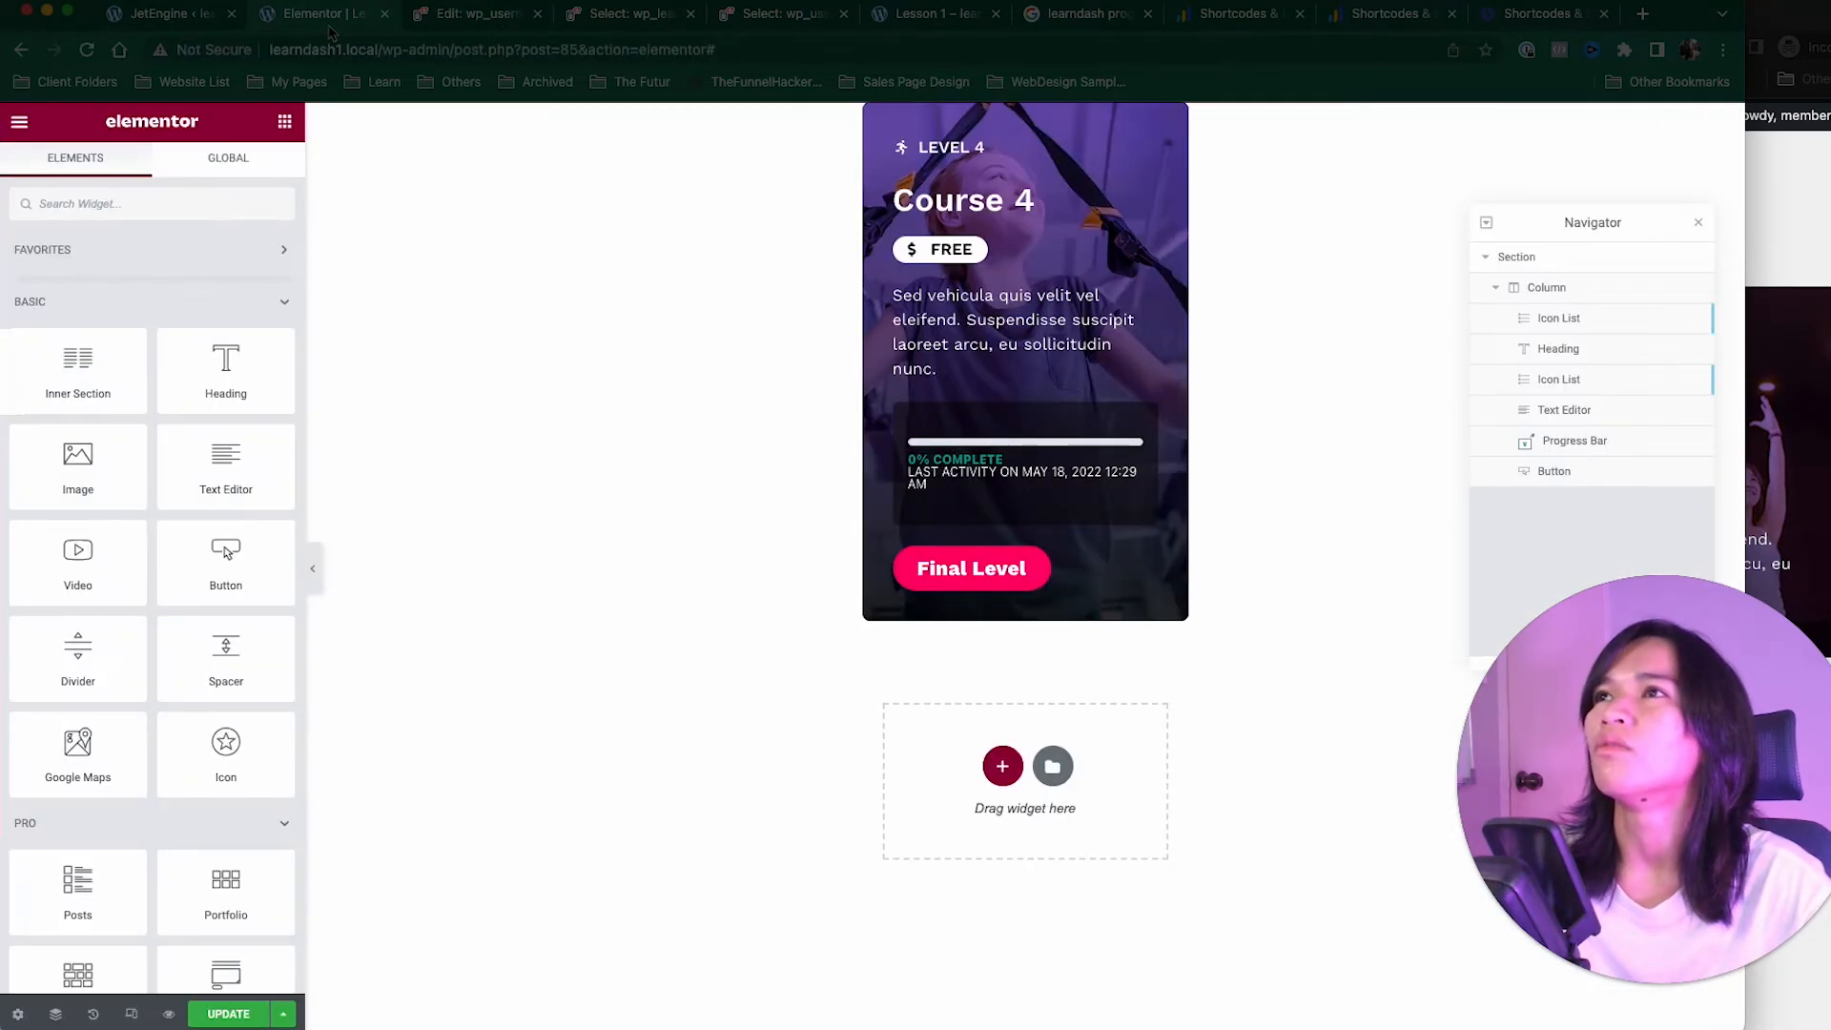
left_click(1416, 16)
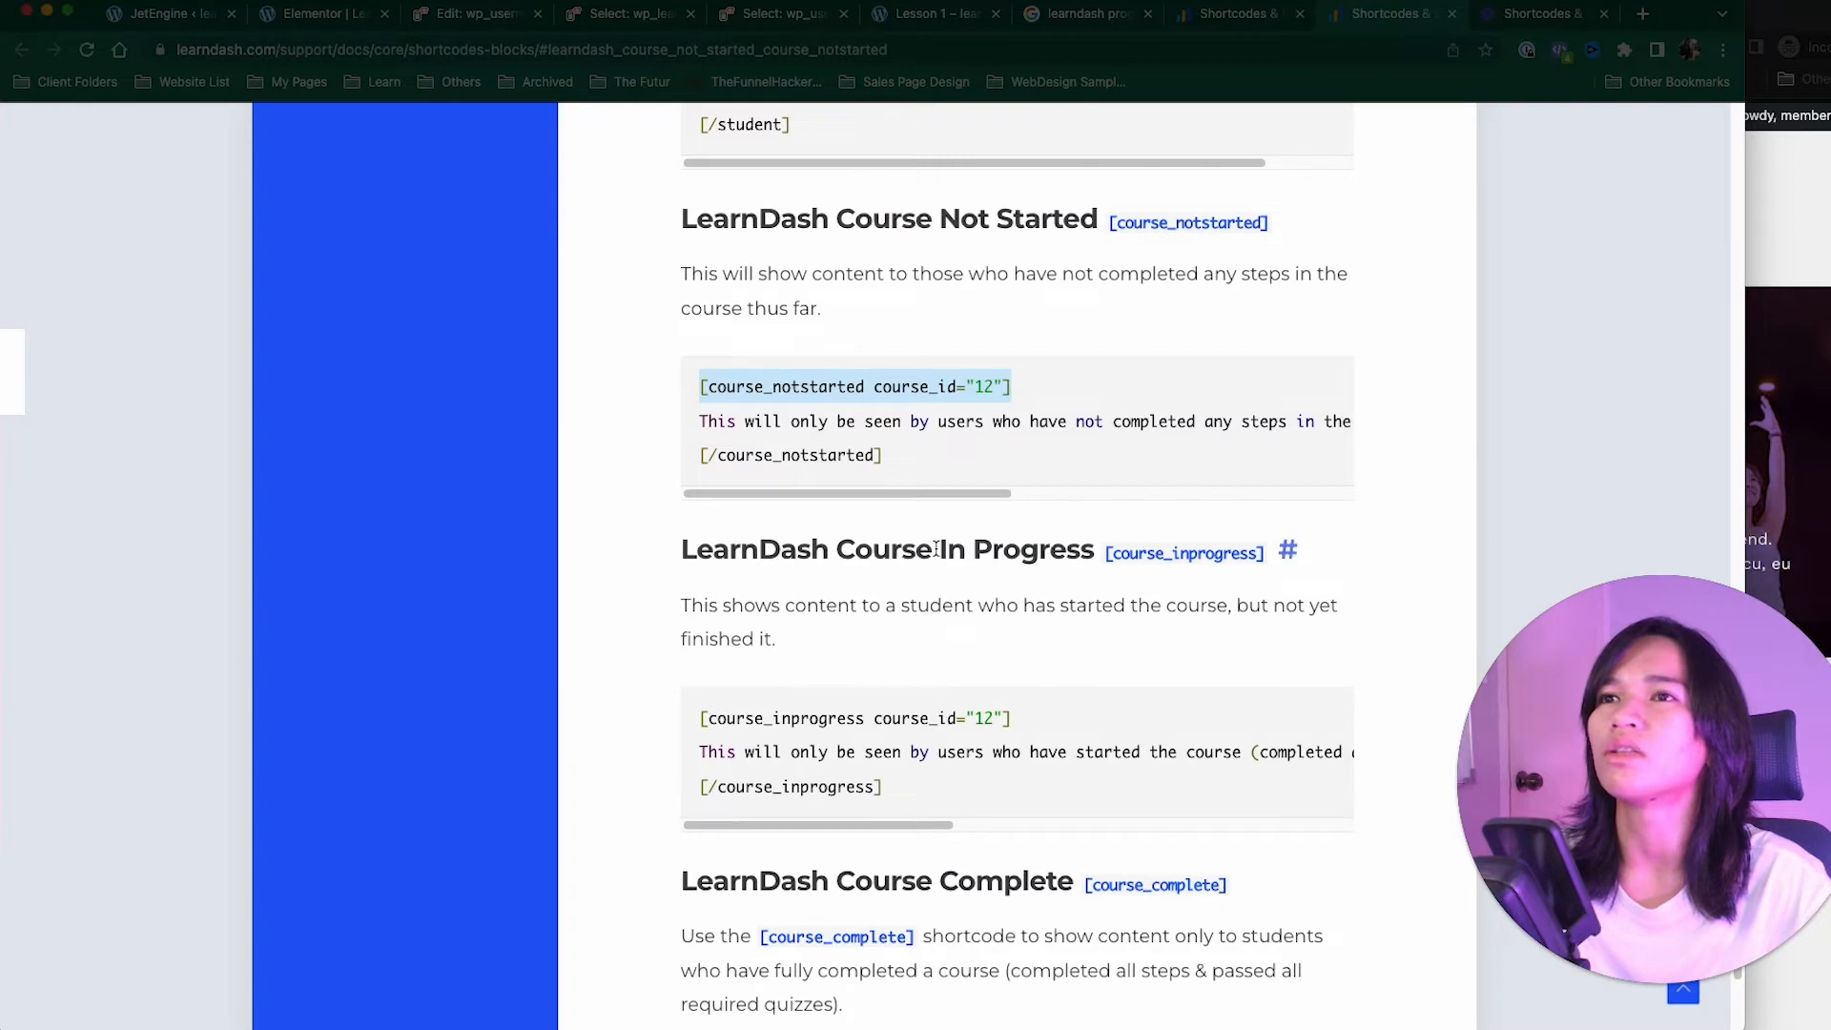
left_click(315, 16)
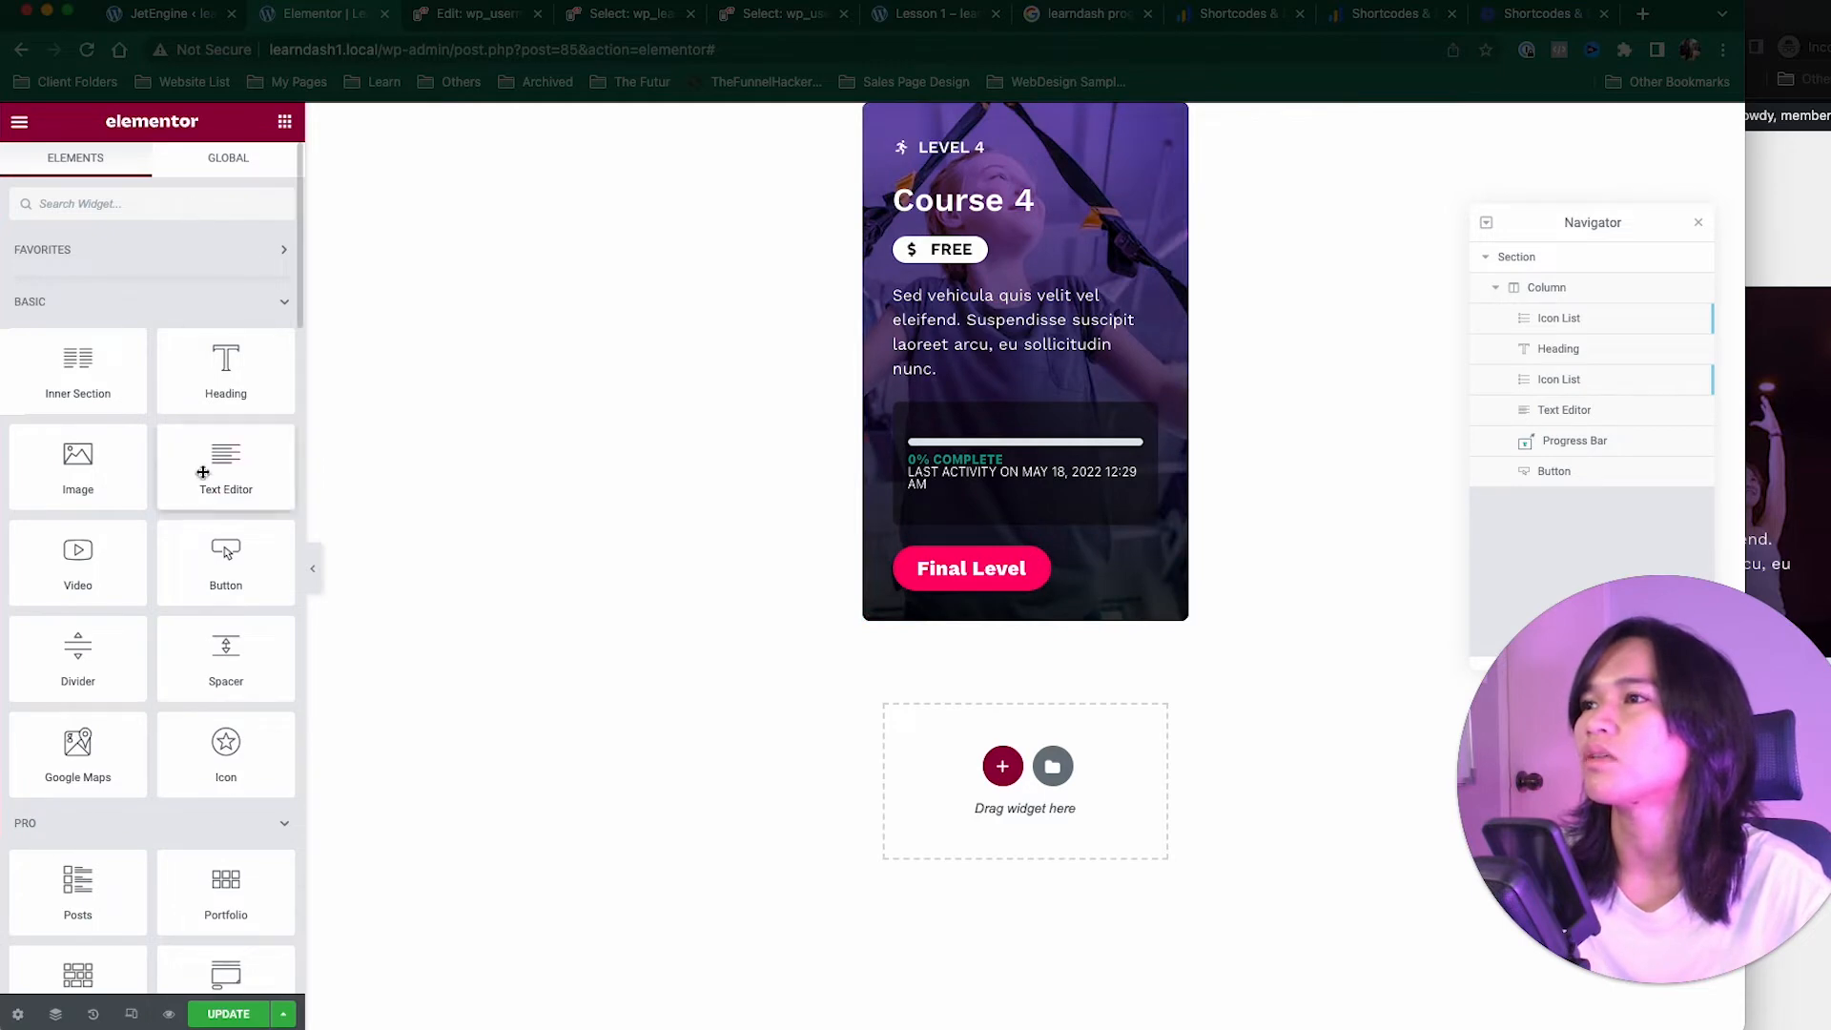
type("list")
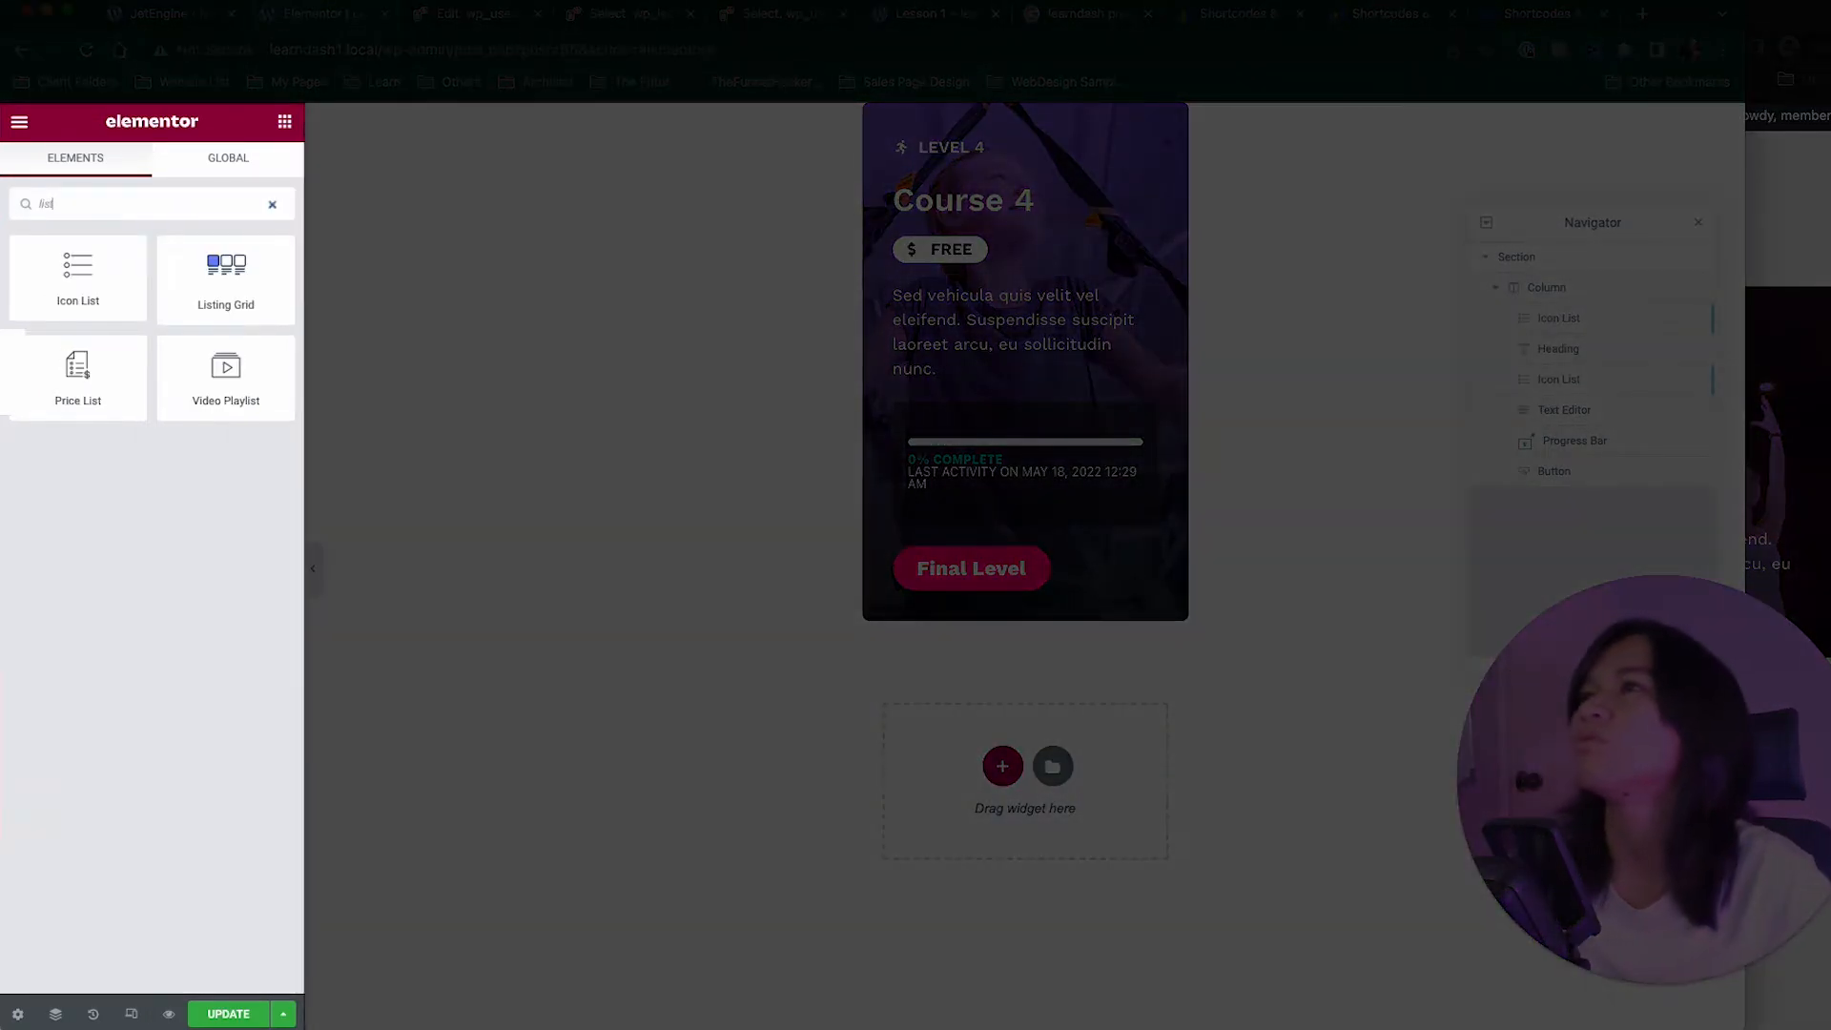
left_click_drag(80, 269, 962, 152)
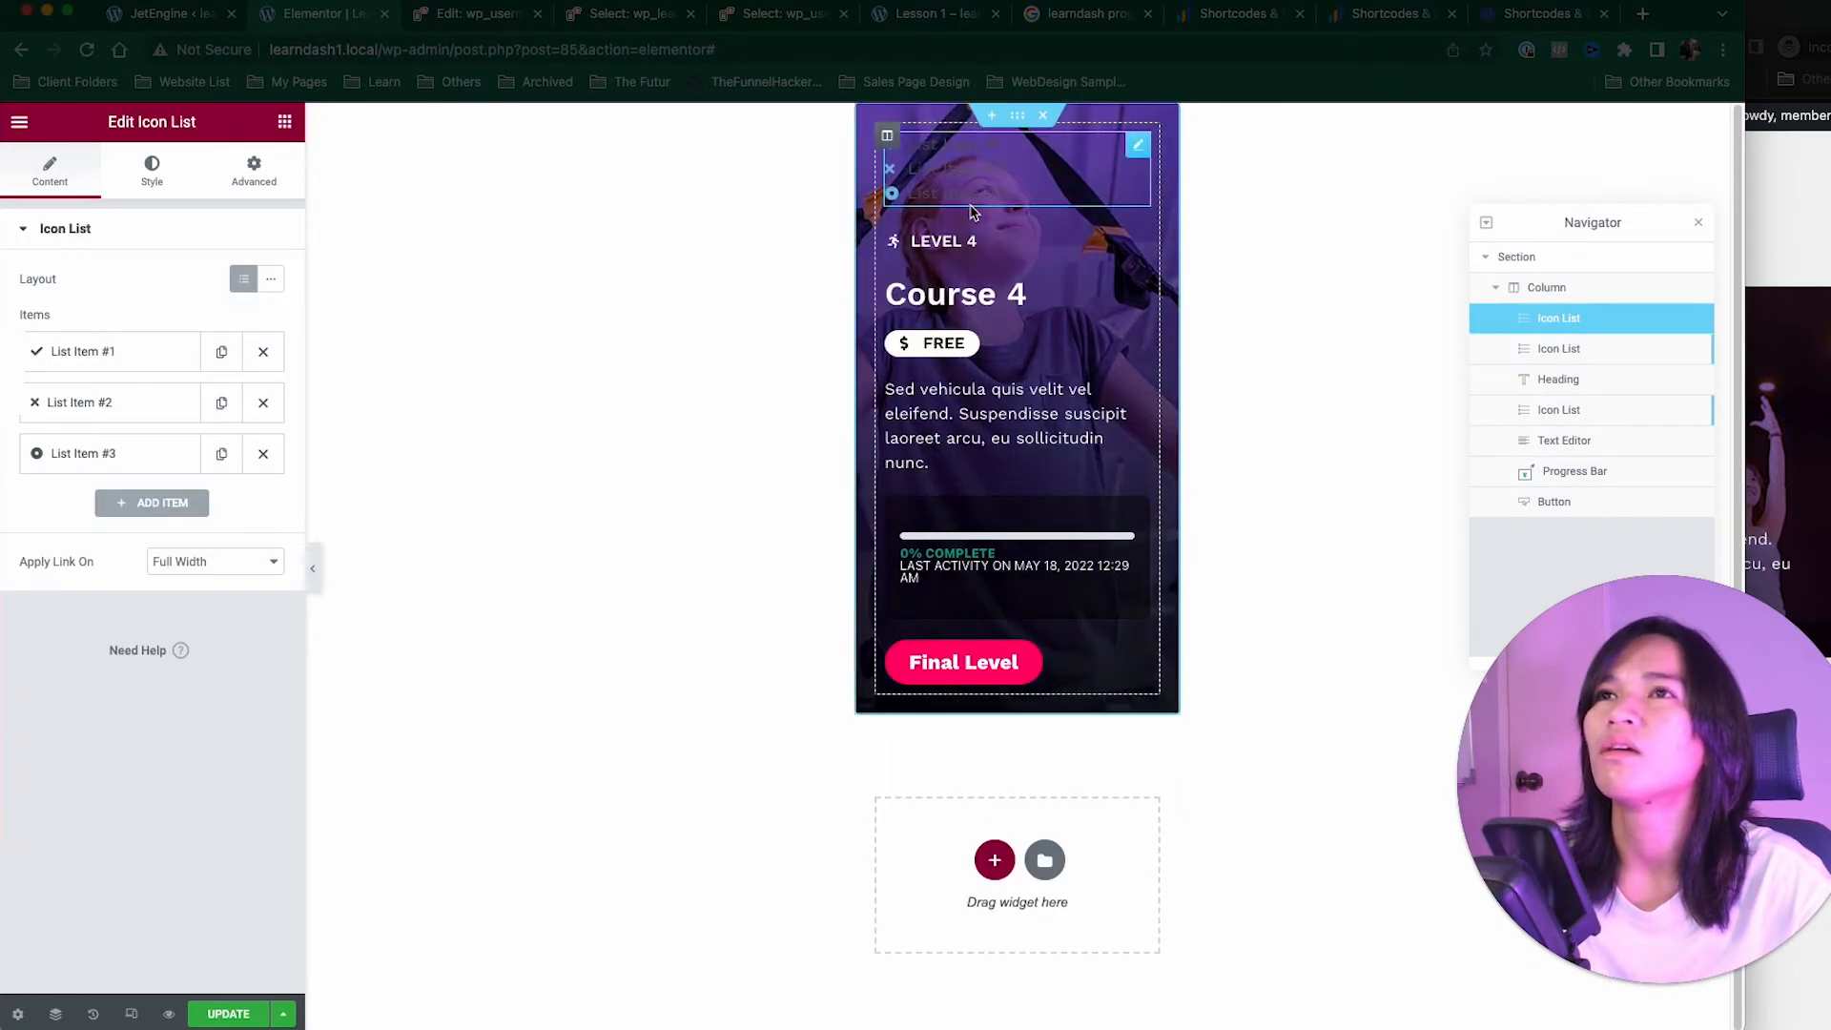
right_click(1134, 155)
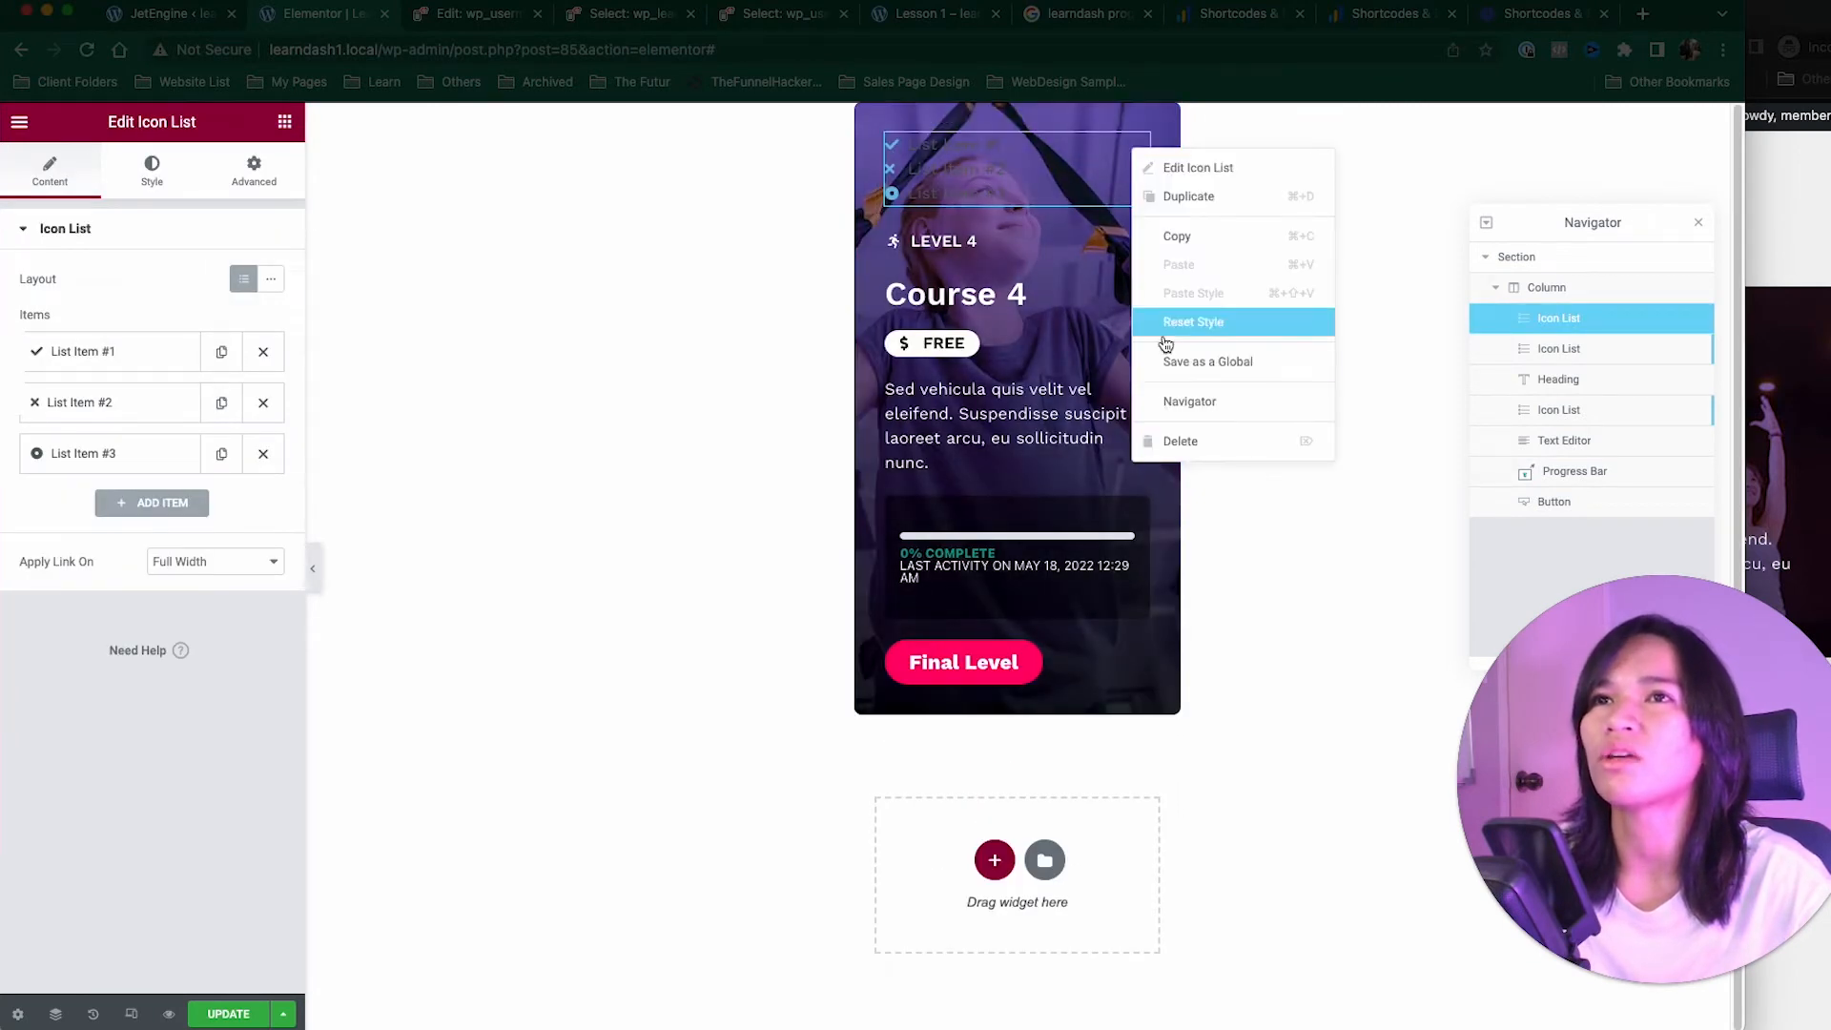
left_click(1173, 438)
Step: Duplicate the Level 4 Icon List in the Elementor course card and open the icon library for the upper copy's item
left_click(1040, 148)
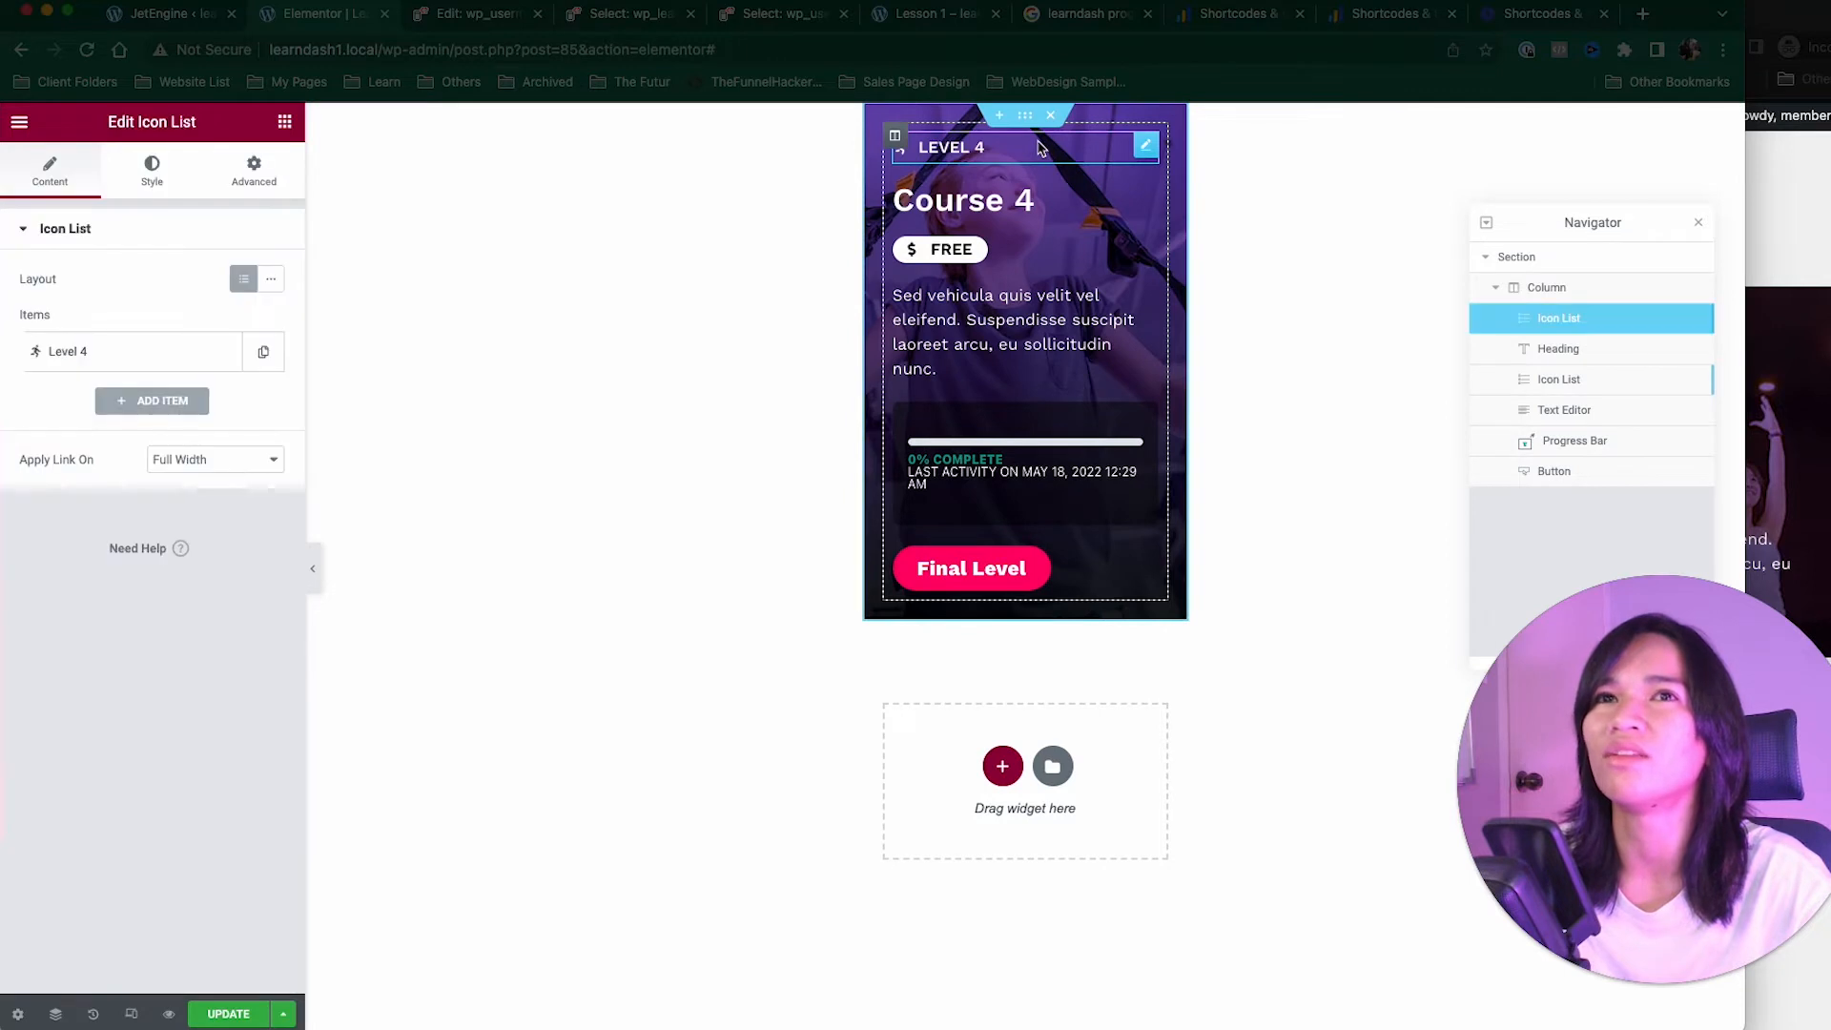
right_click(1066, 162)
left_click(1116, 200)
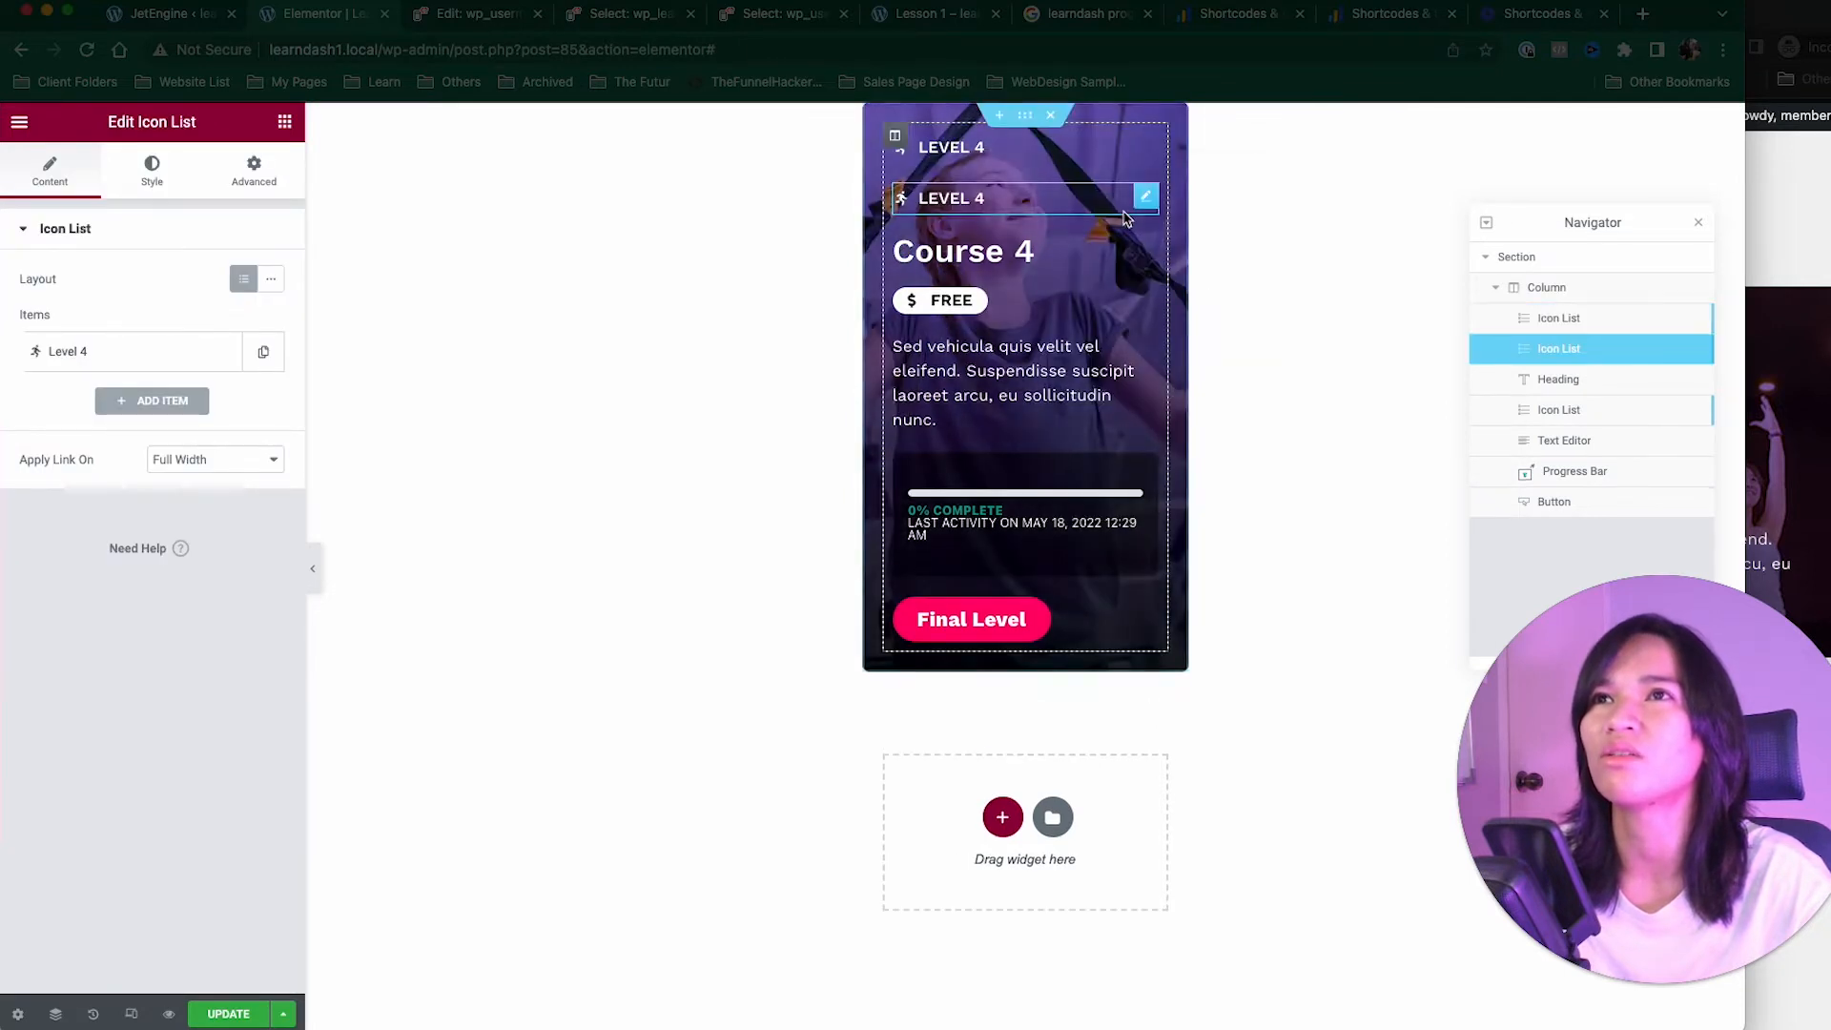
left_click(1139, 159)
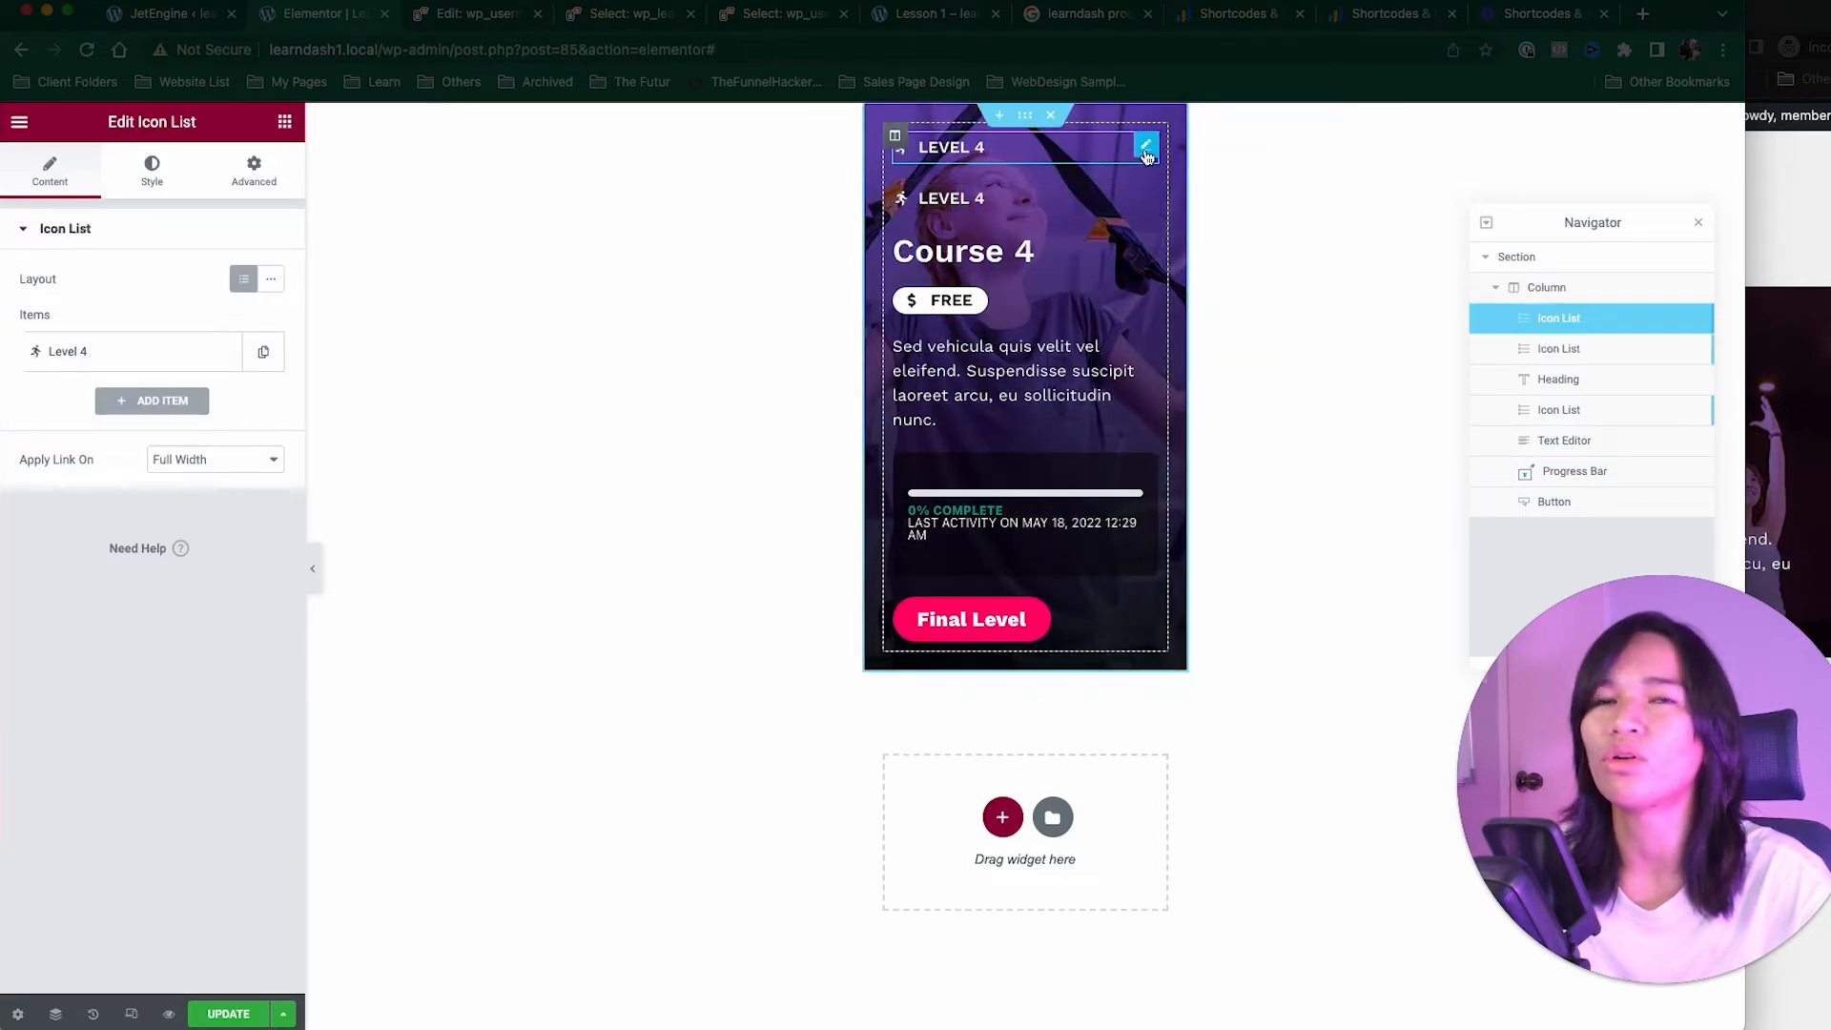
left_click(142, 357)
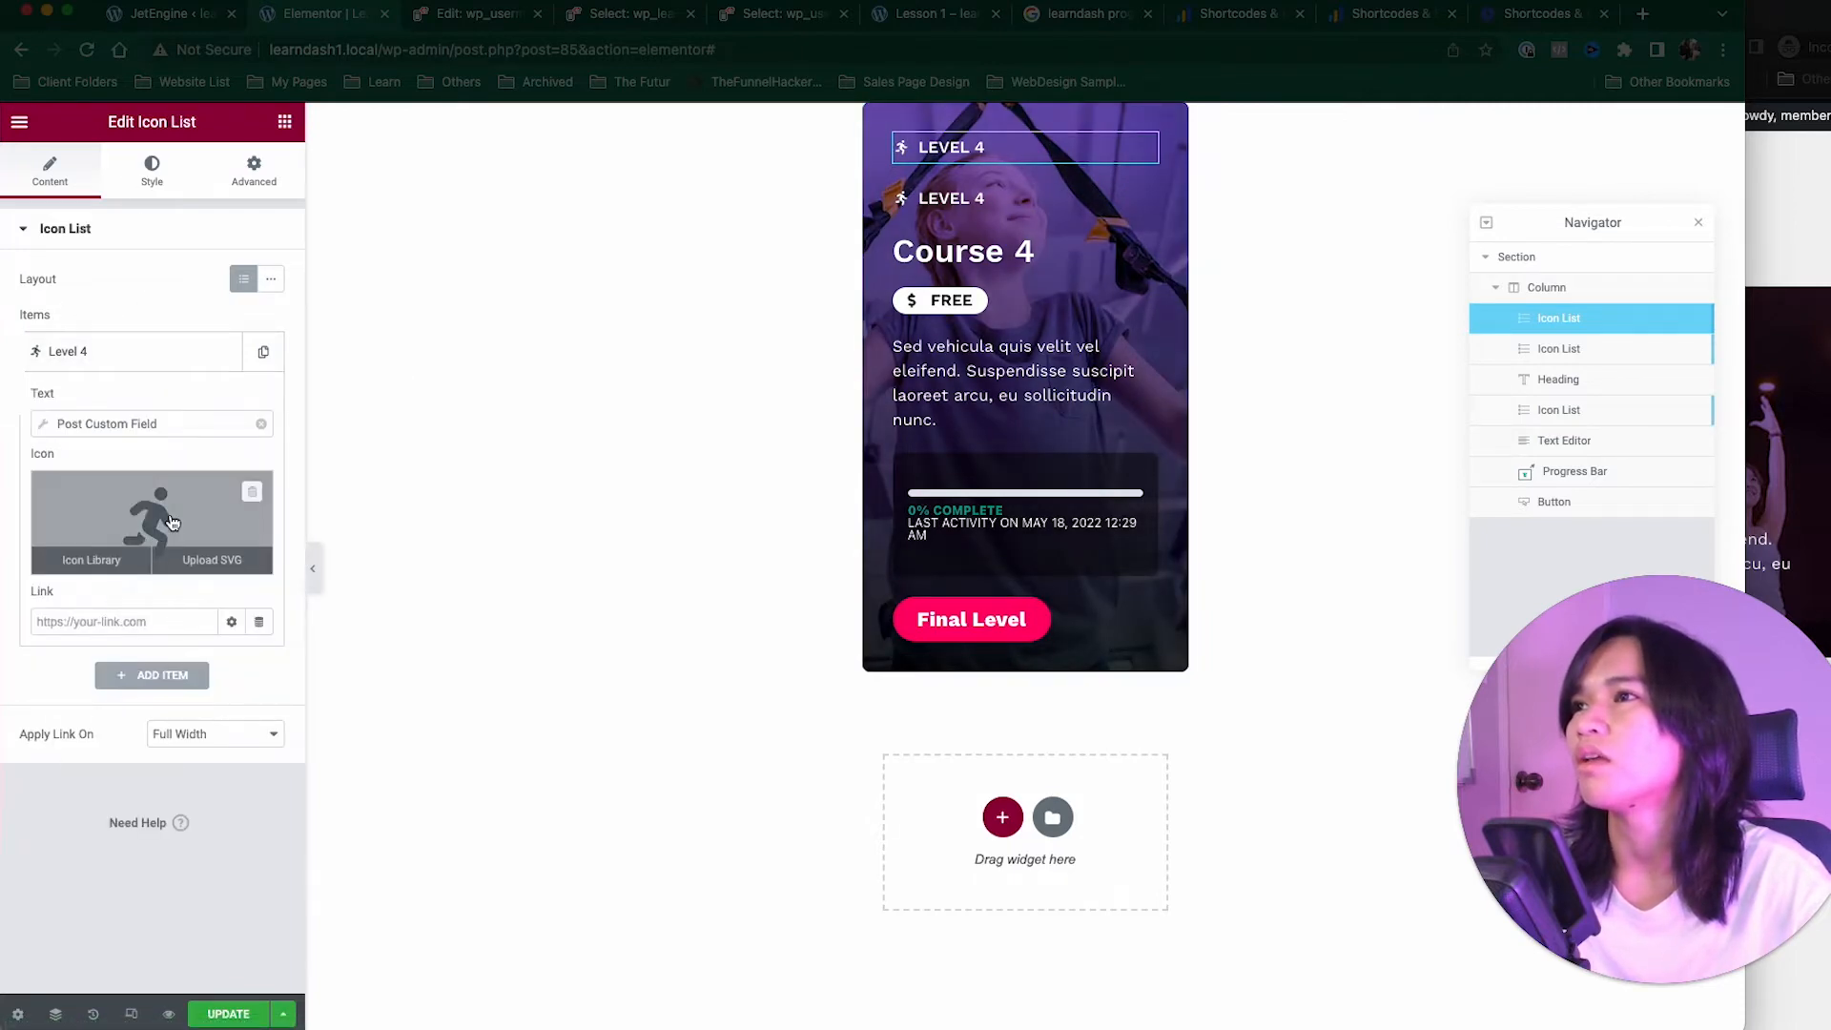
left_click(90, 558)
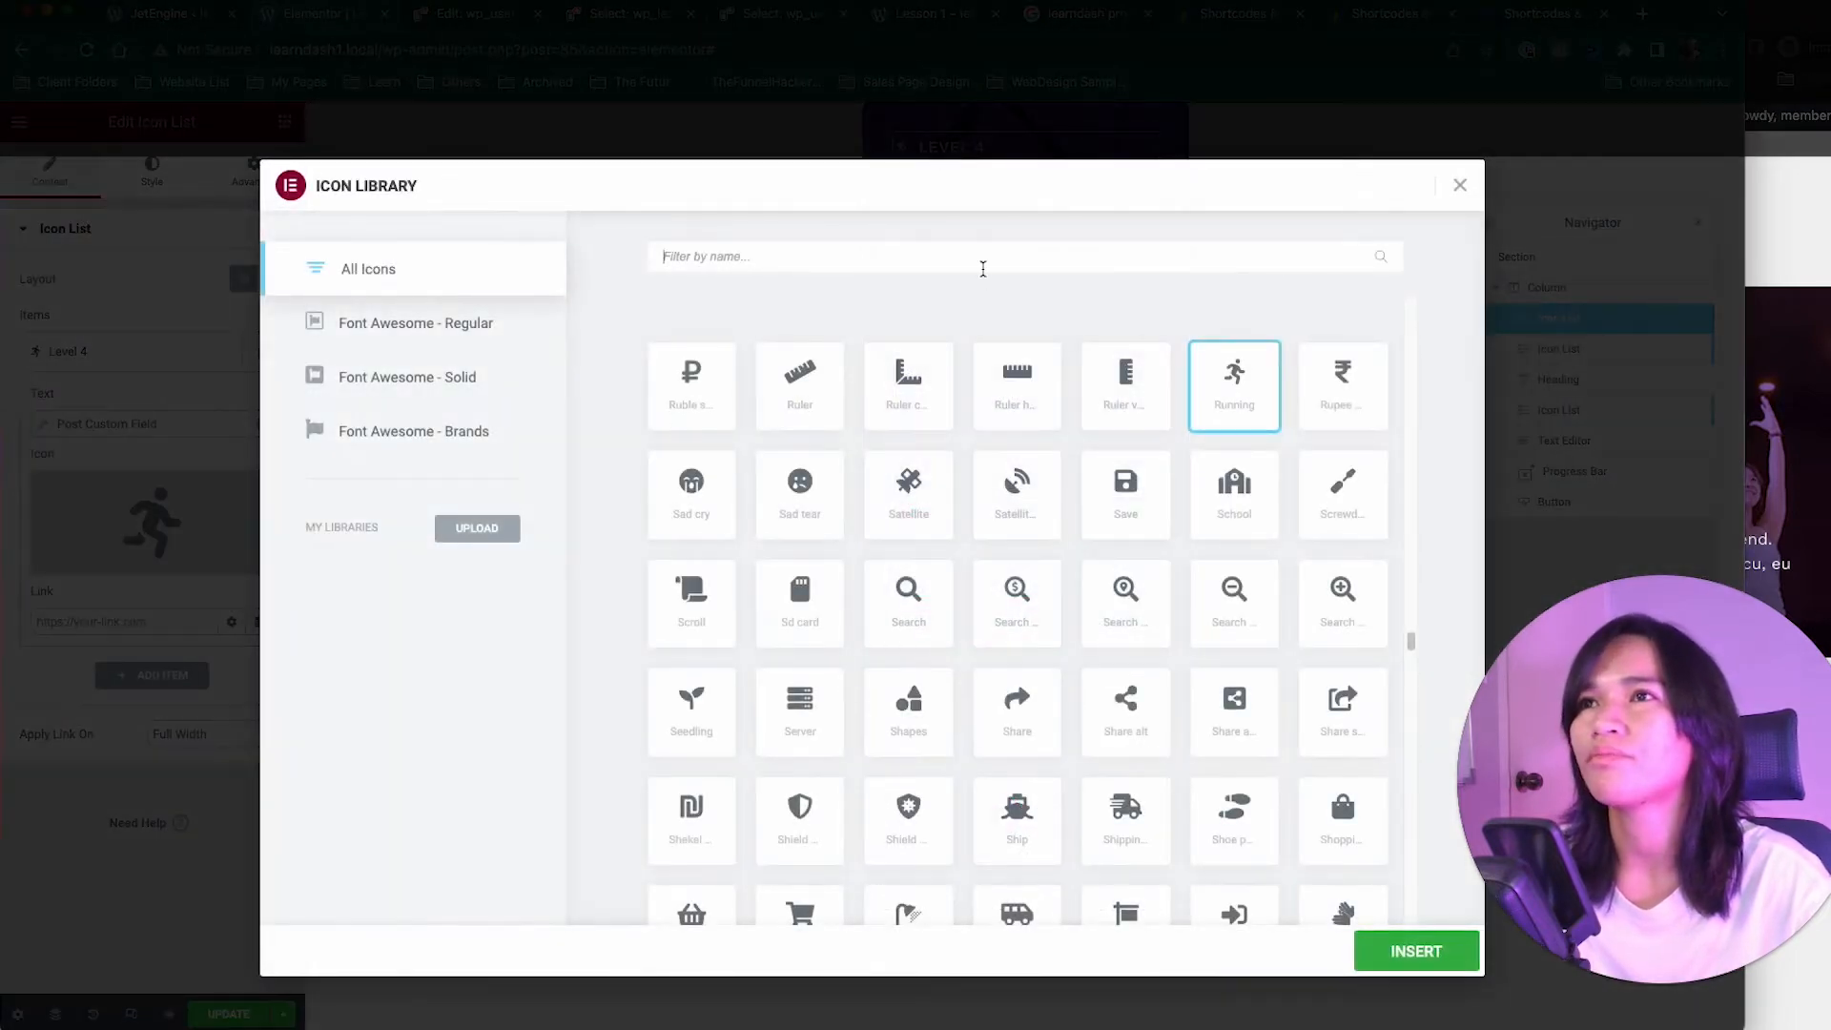
left_click(983, 269)
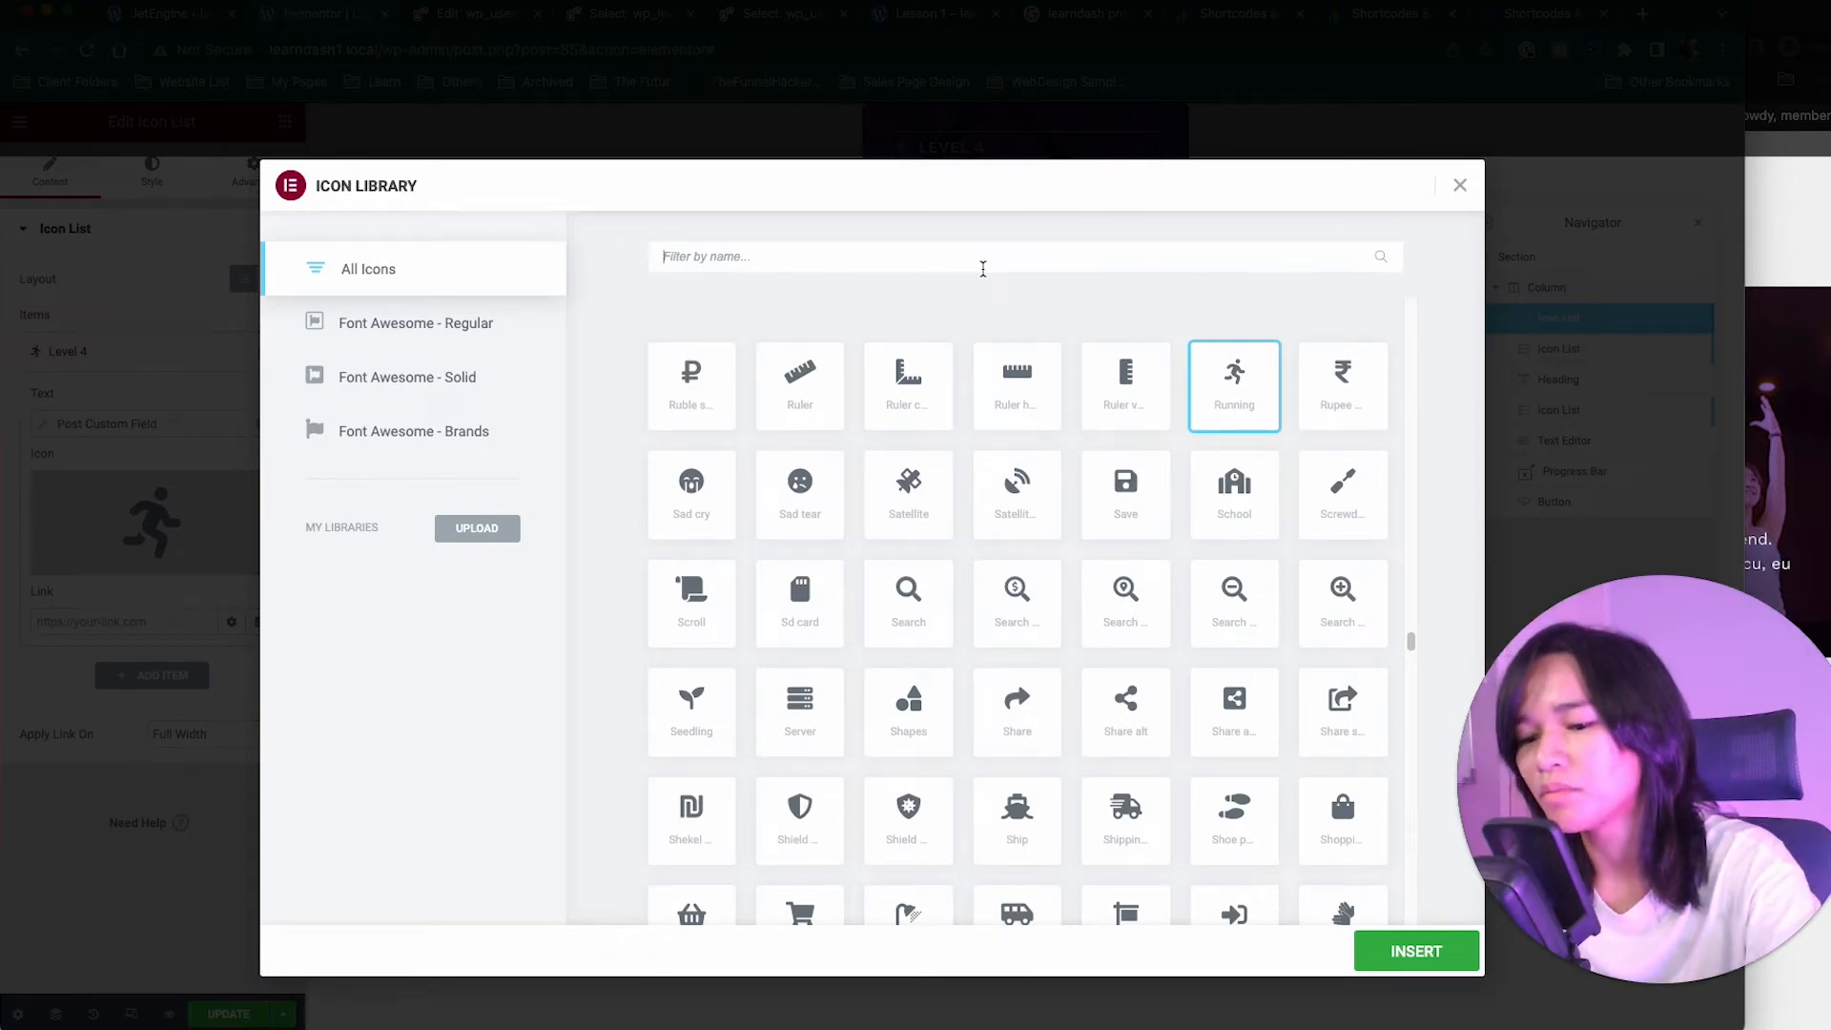
type("prog")
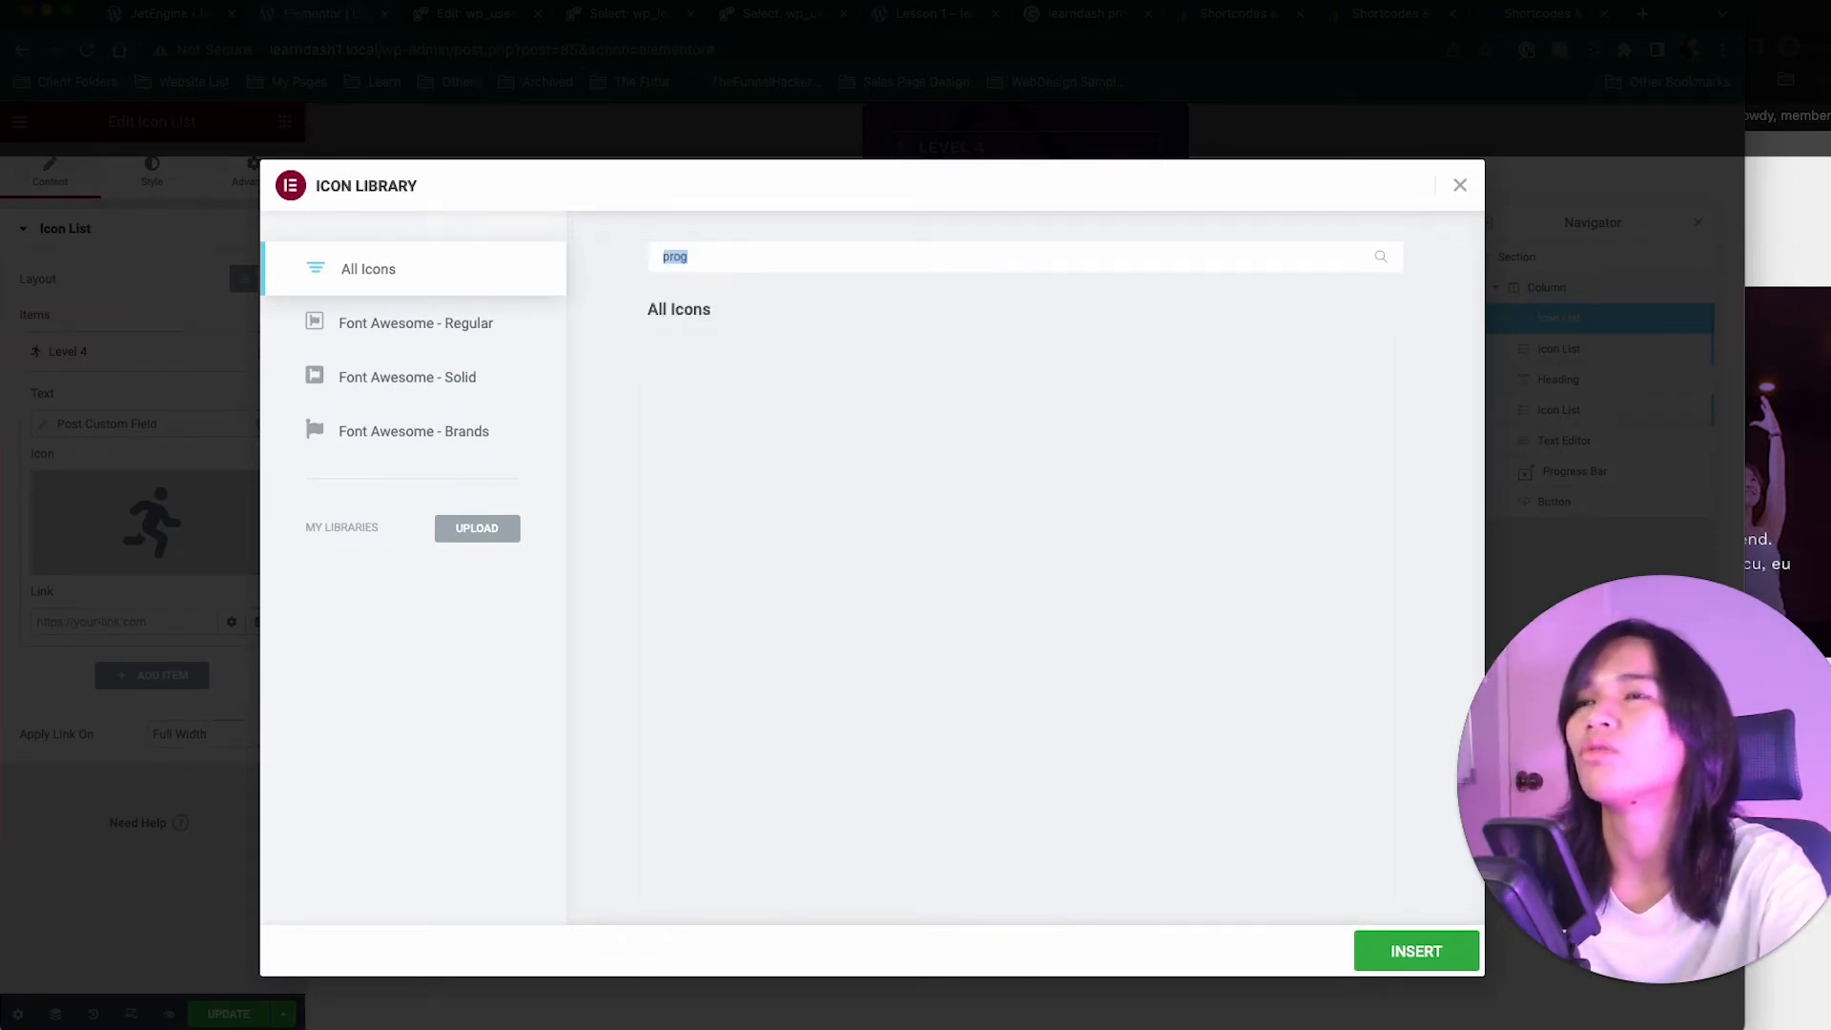
type("load")
key("BackSpace")
key("BackSpace")
key("BackSpace")
key("BackSpace")
Step: Find the double right-pointing angle icon among all icons and insert it as the upper list item's icon
scroll(1092, 606, "down", 2)
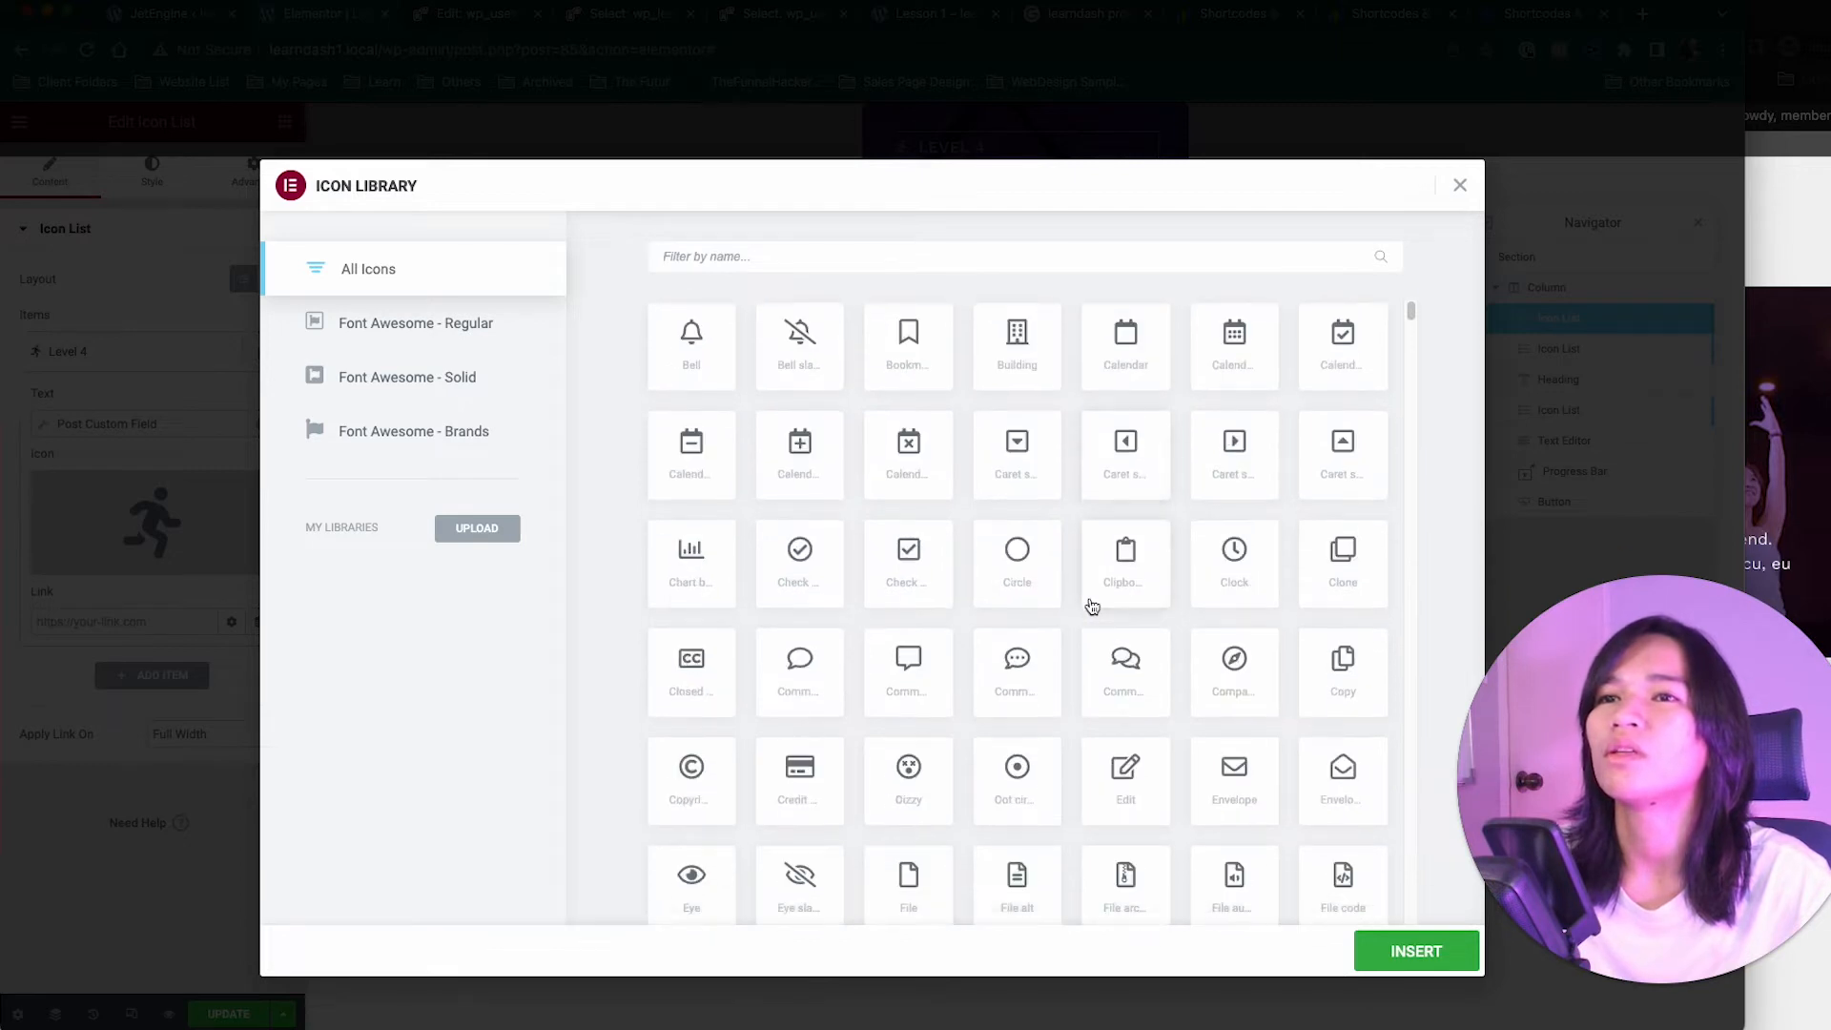
scroll(1092, 607, "down", 5)
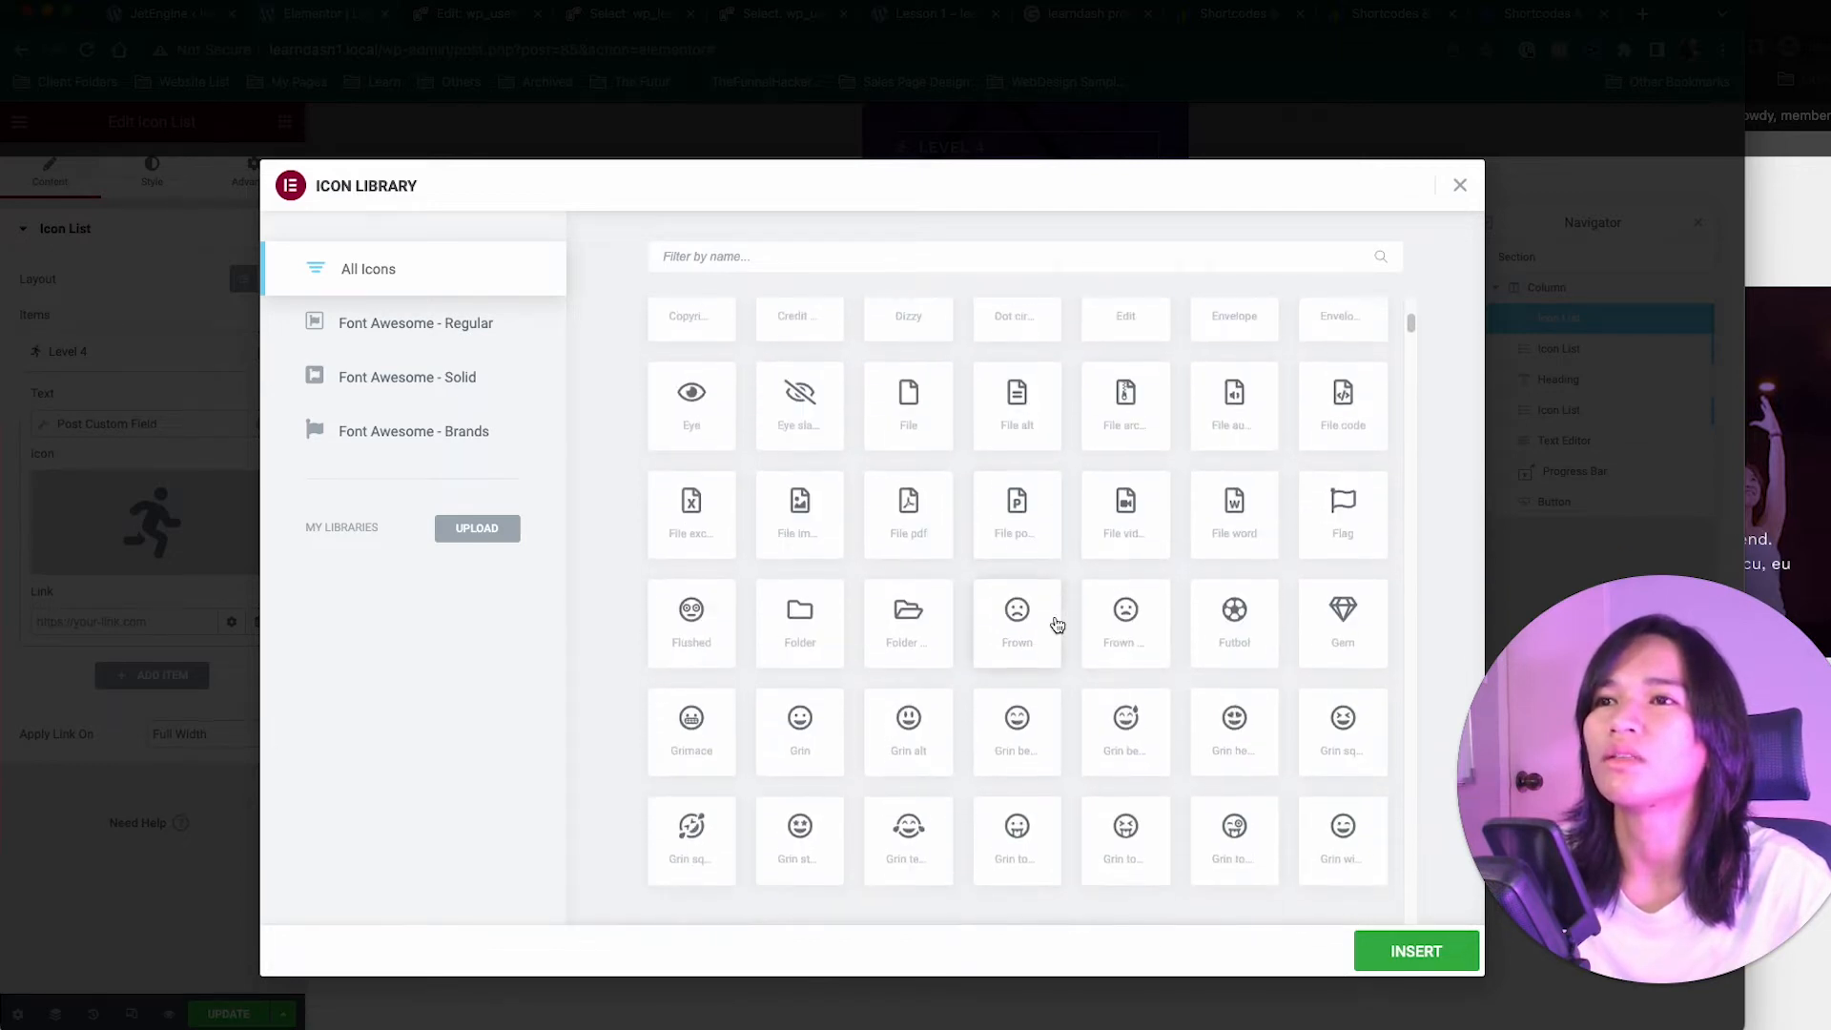
scroll(1057, 625, "down", 10)
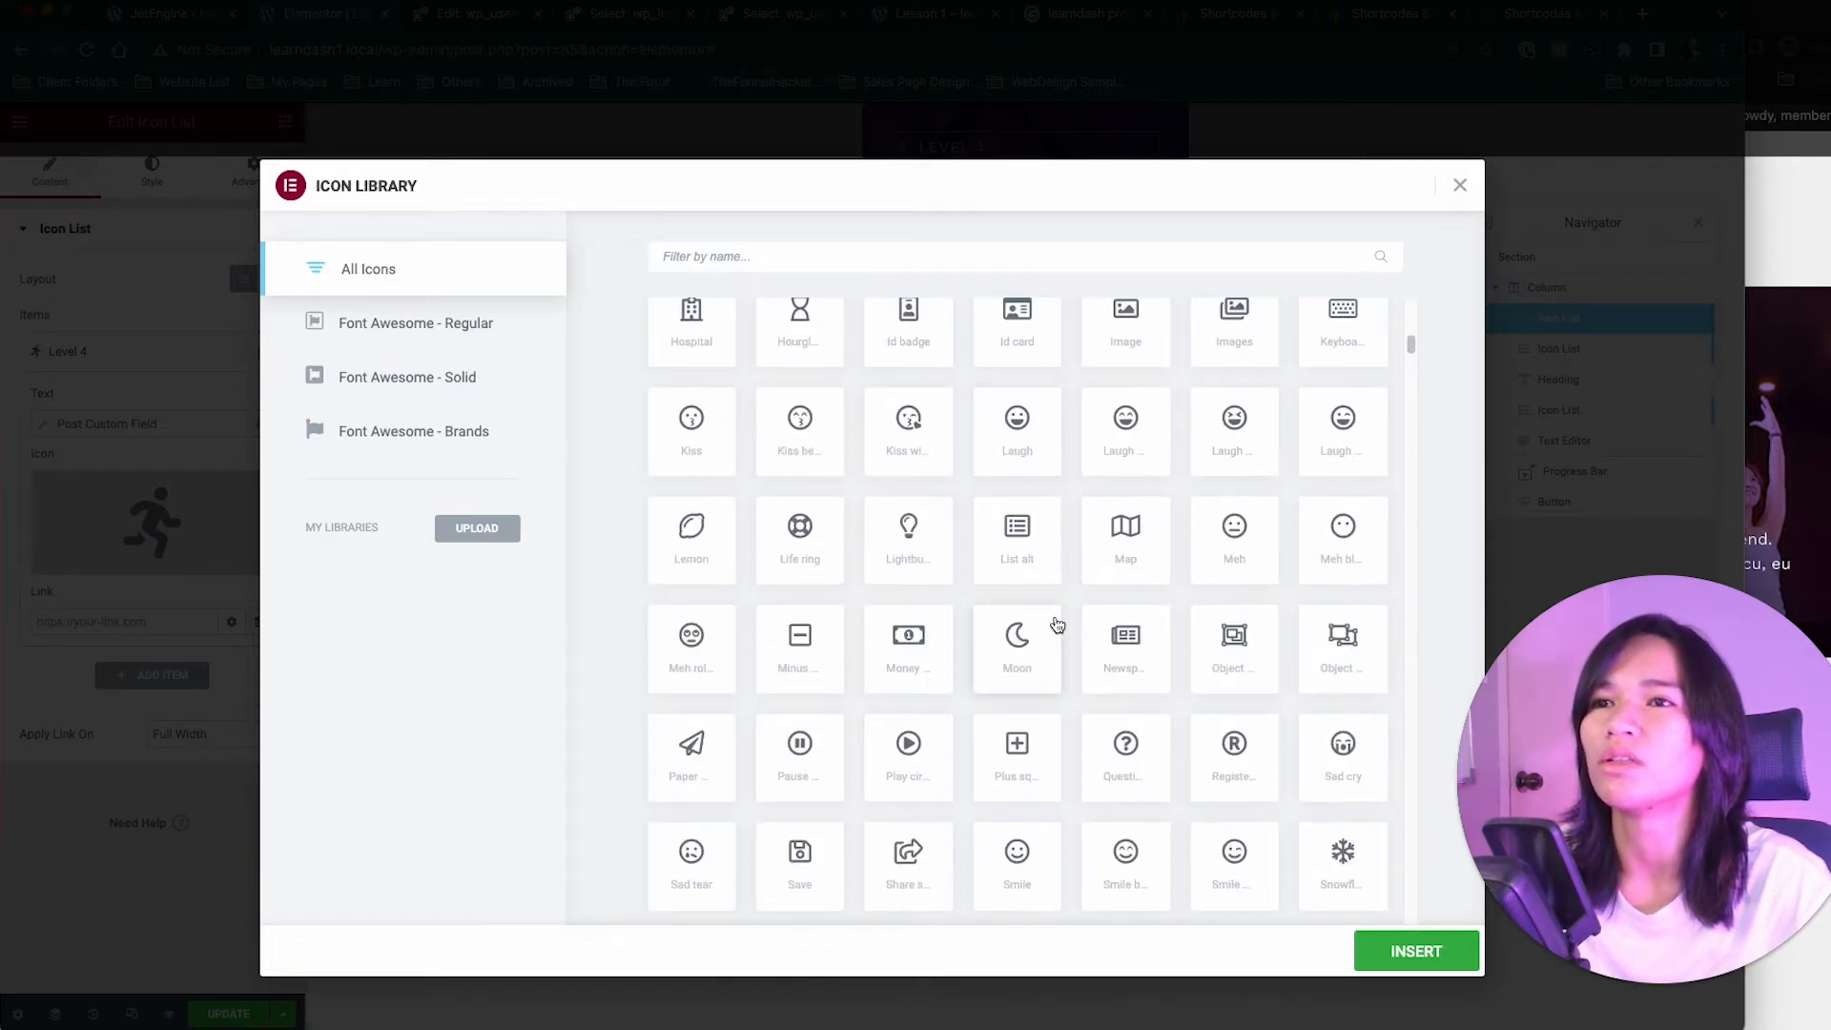
scroll(1056, 625, "down", 2)
scroll(1057, 624, "down", 5)
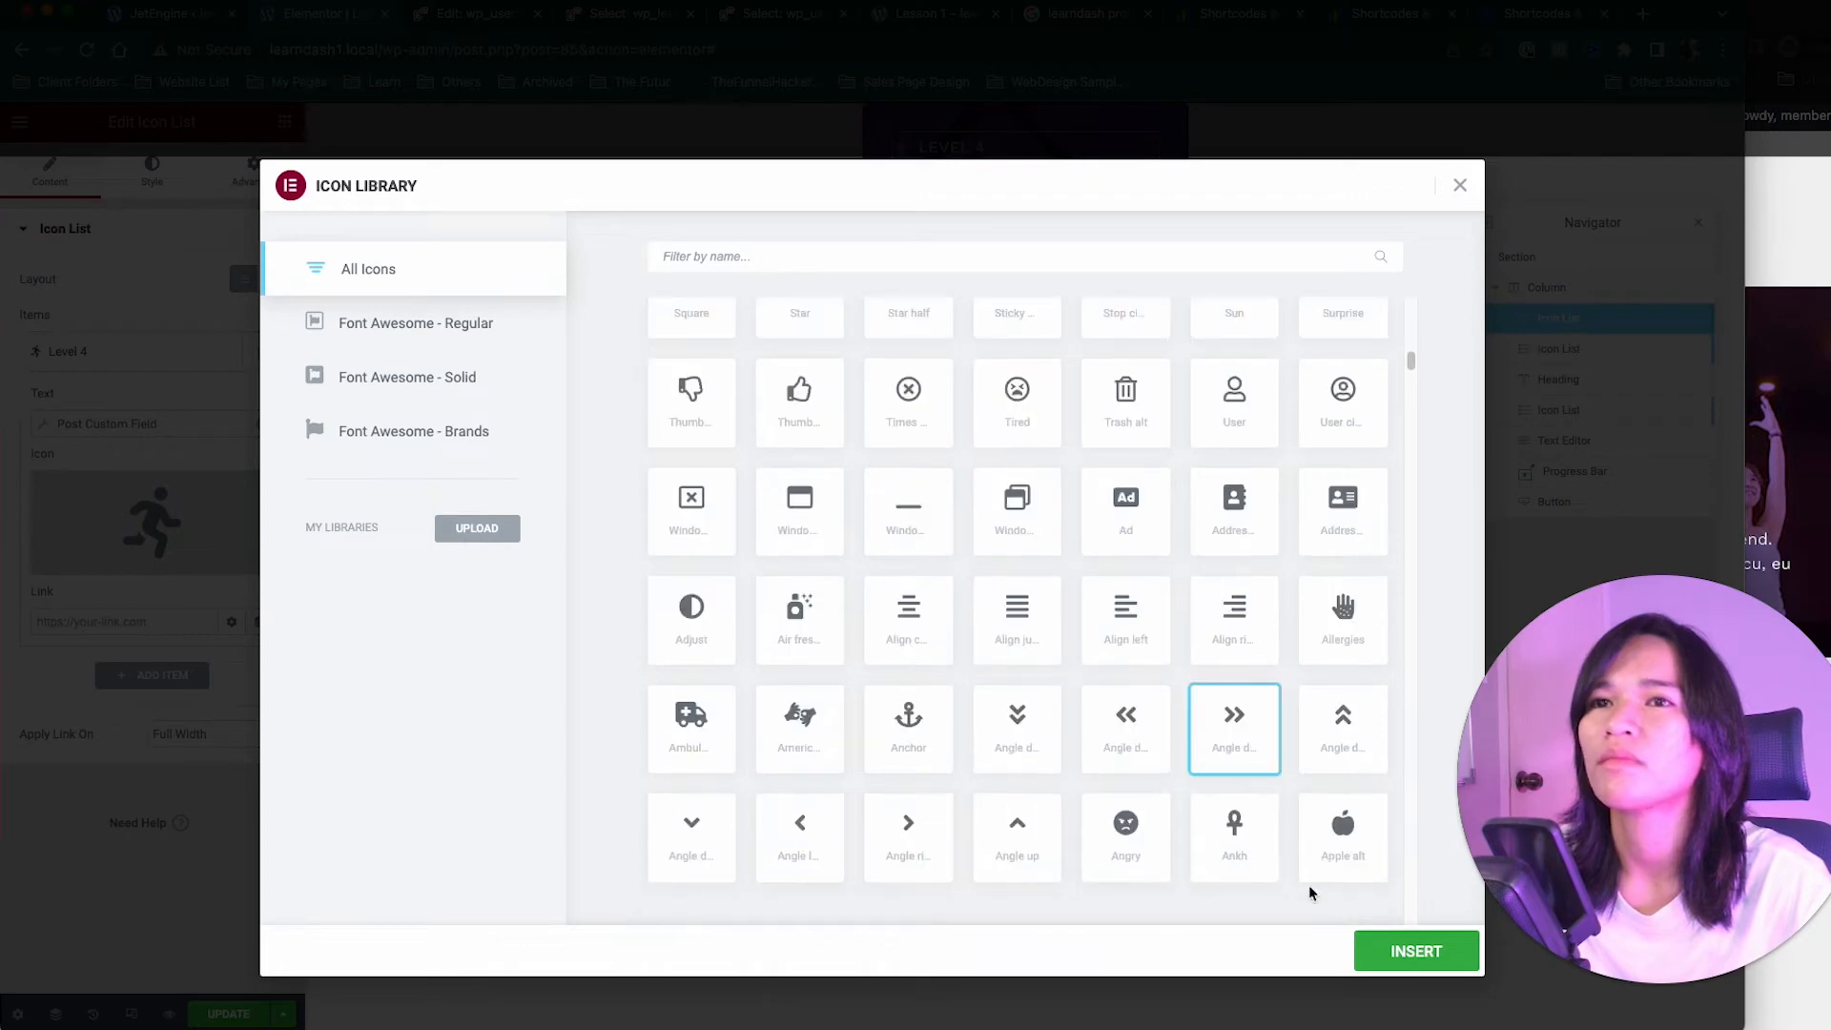
left_click(1404, 953)
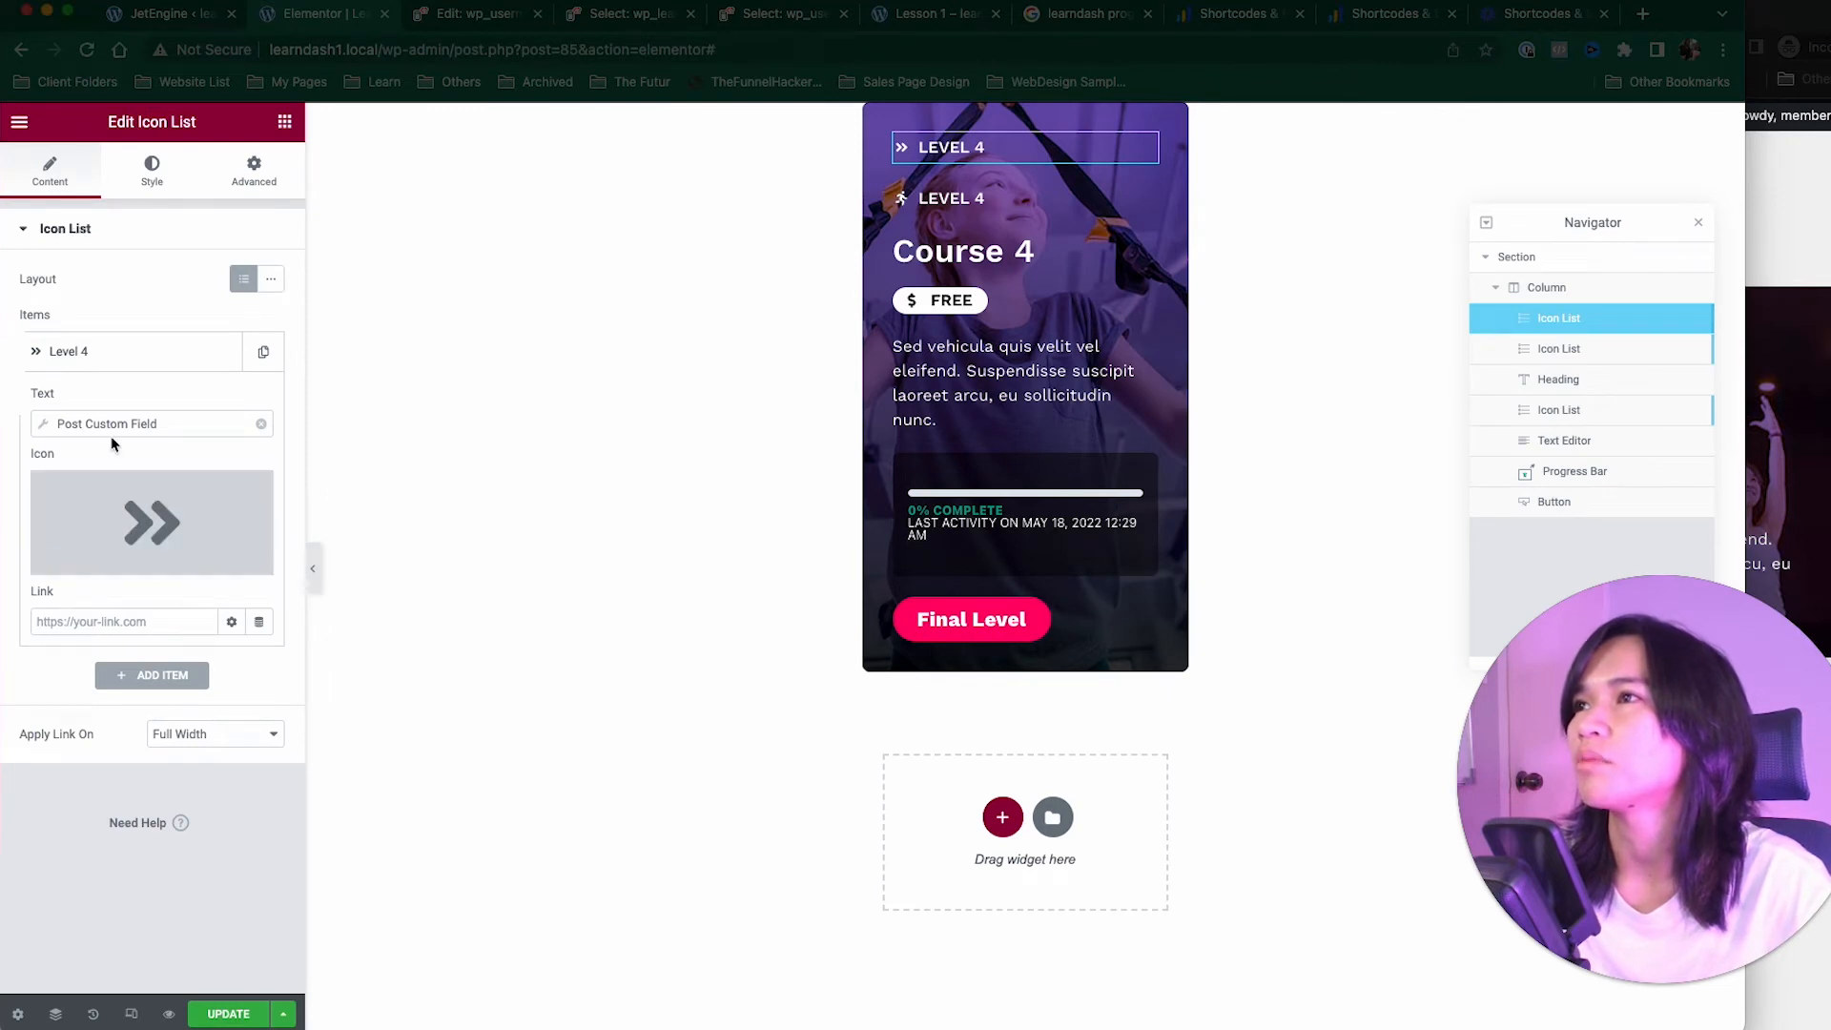
Step: Replace the upper list item's Post Custom Field text with the Post ID dynamic tag and open its Before text for editing
left_click(262, 428)
left_click(261, 429)
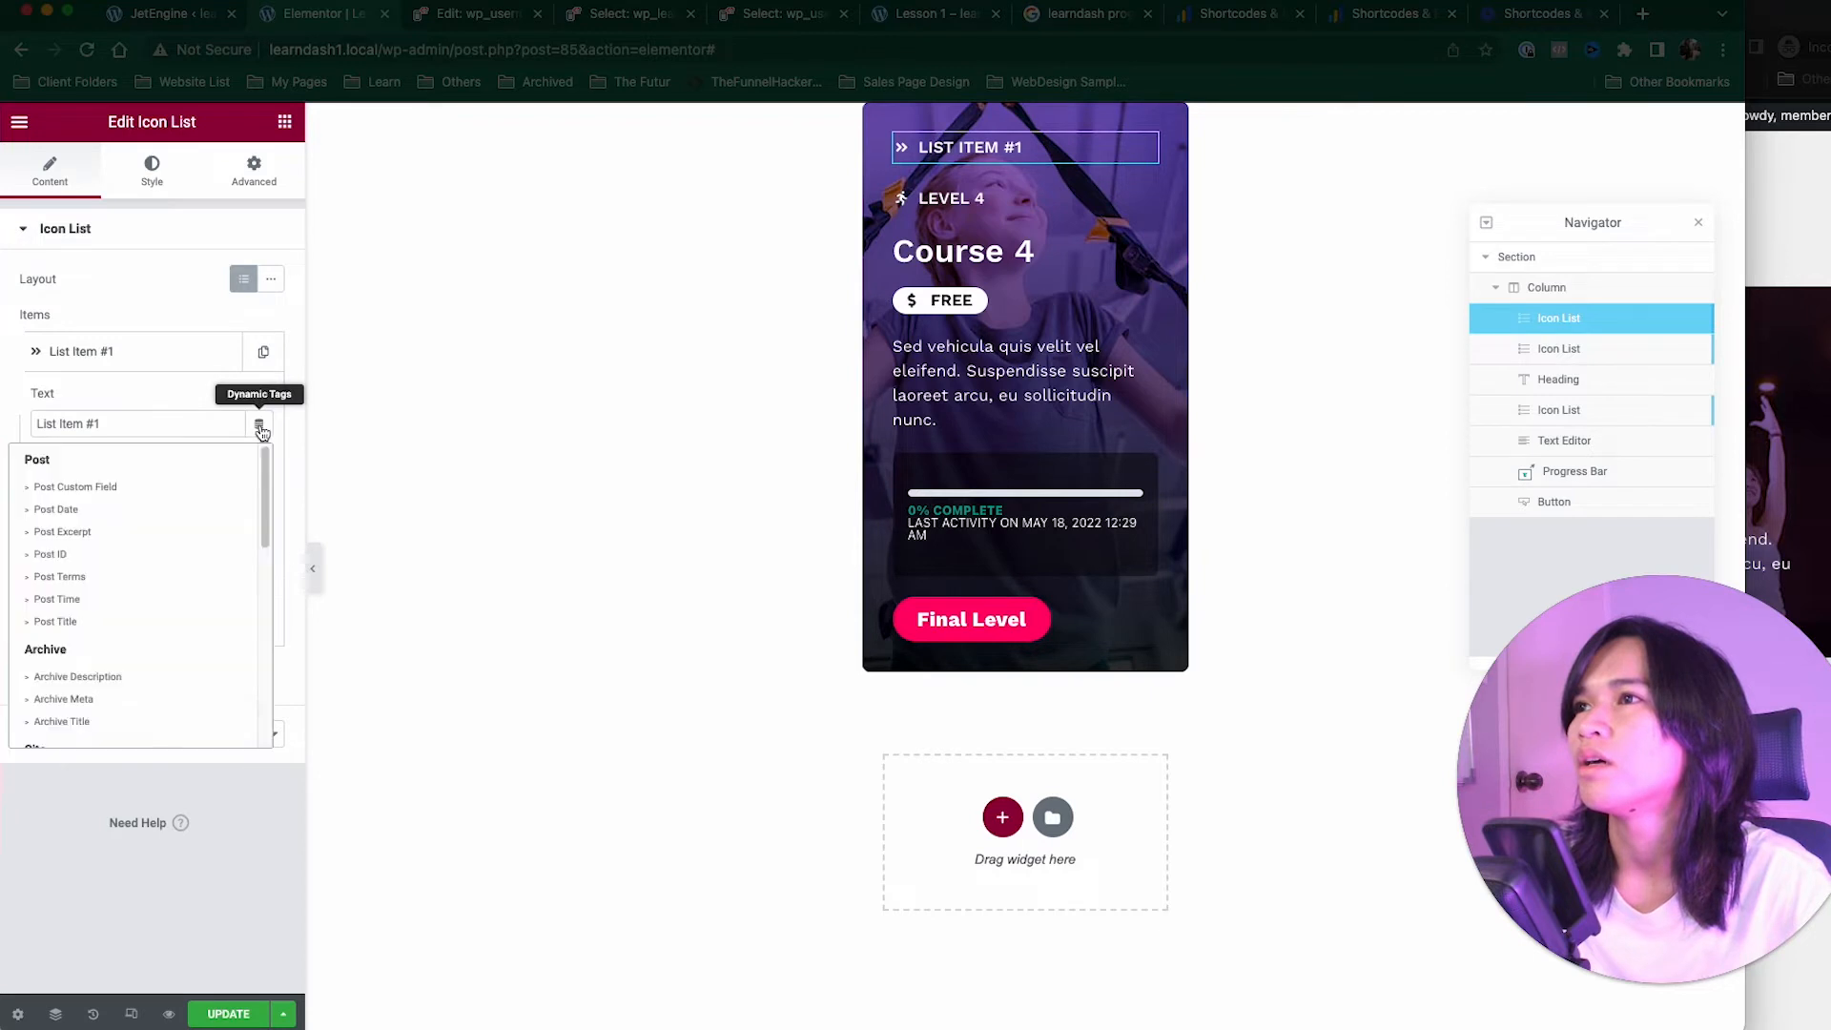
left_click(91, 563)
left_click(44, 427)
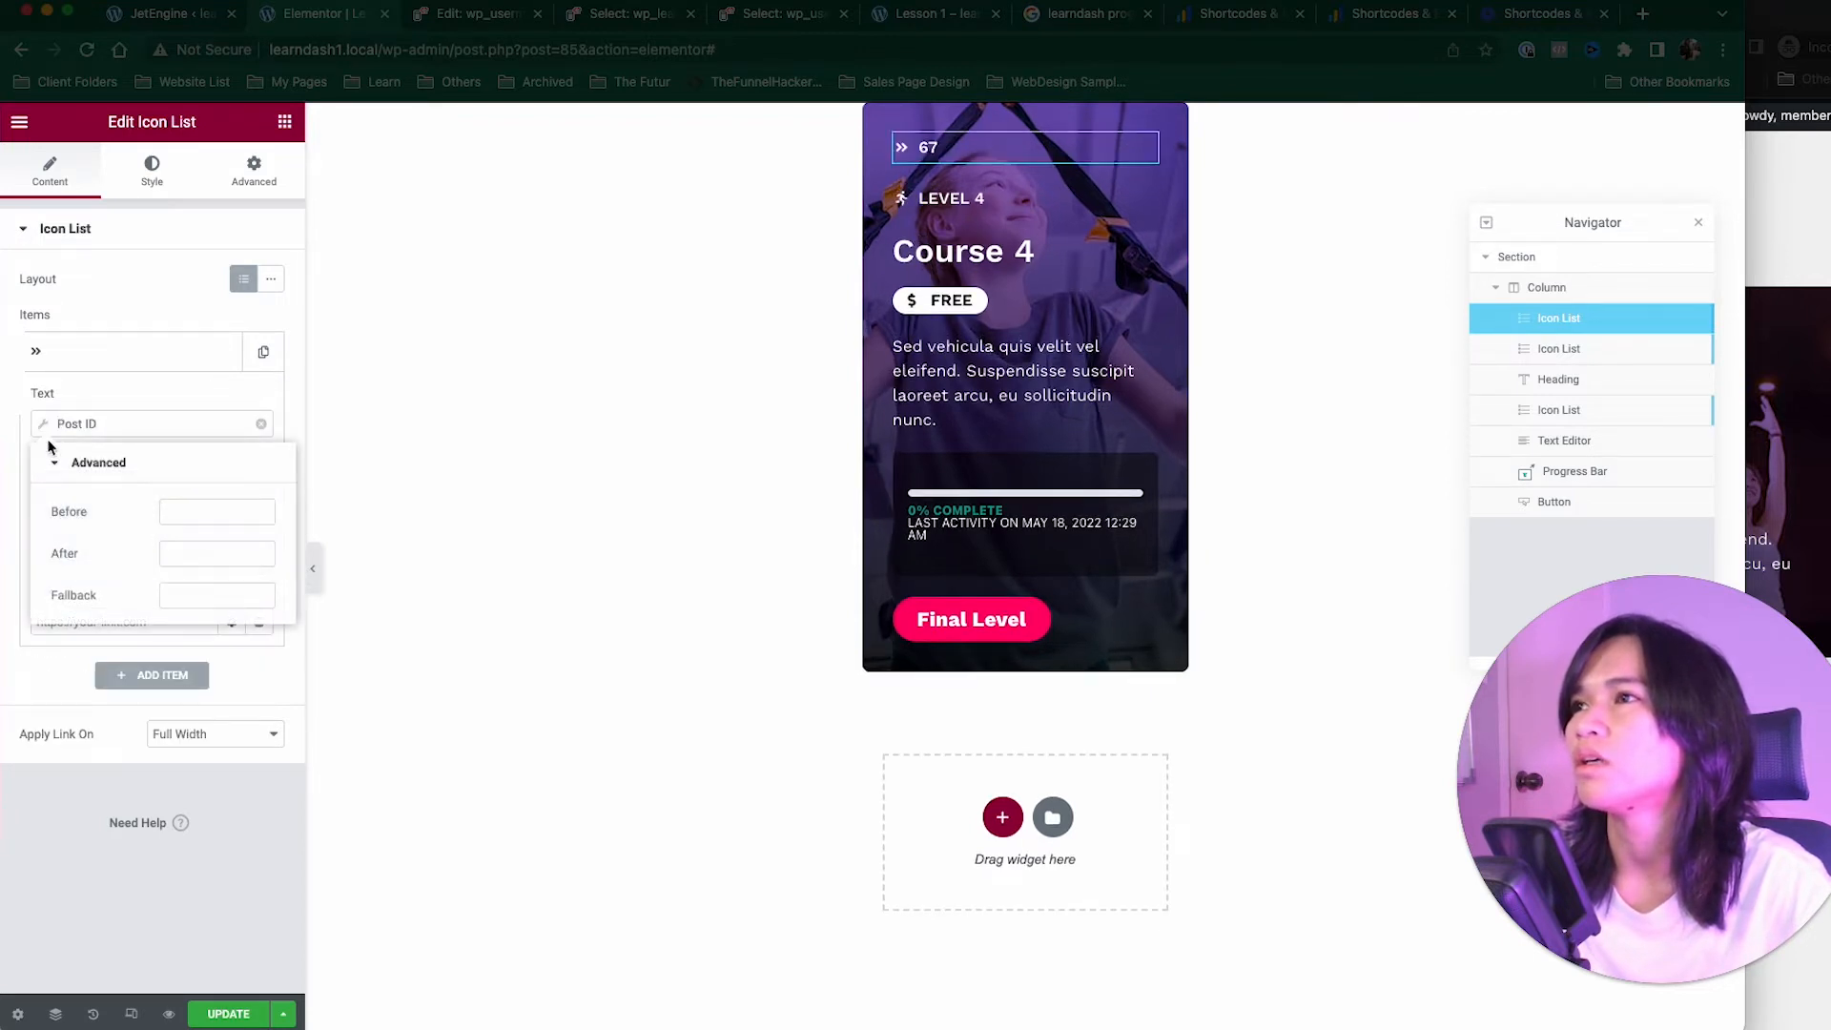
left_click(219, 510)
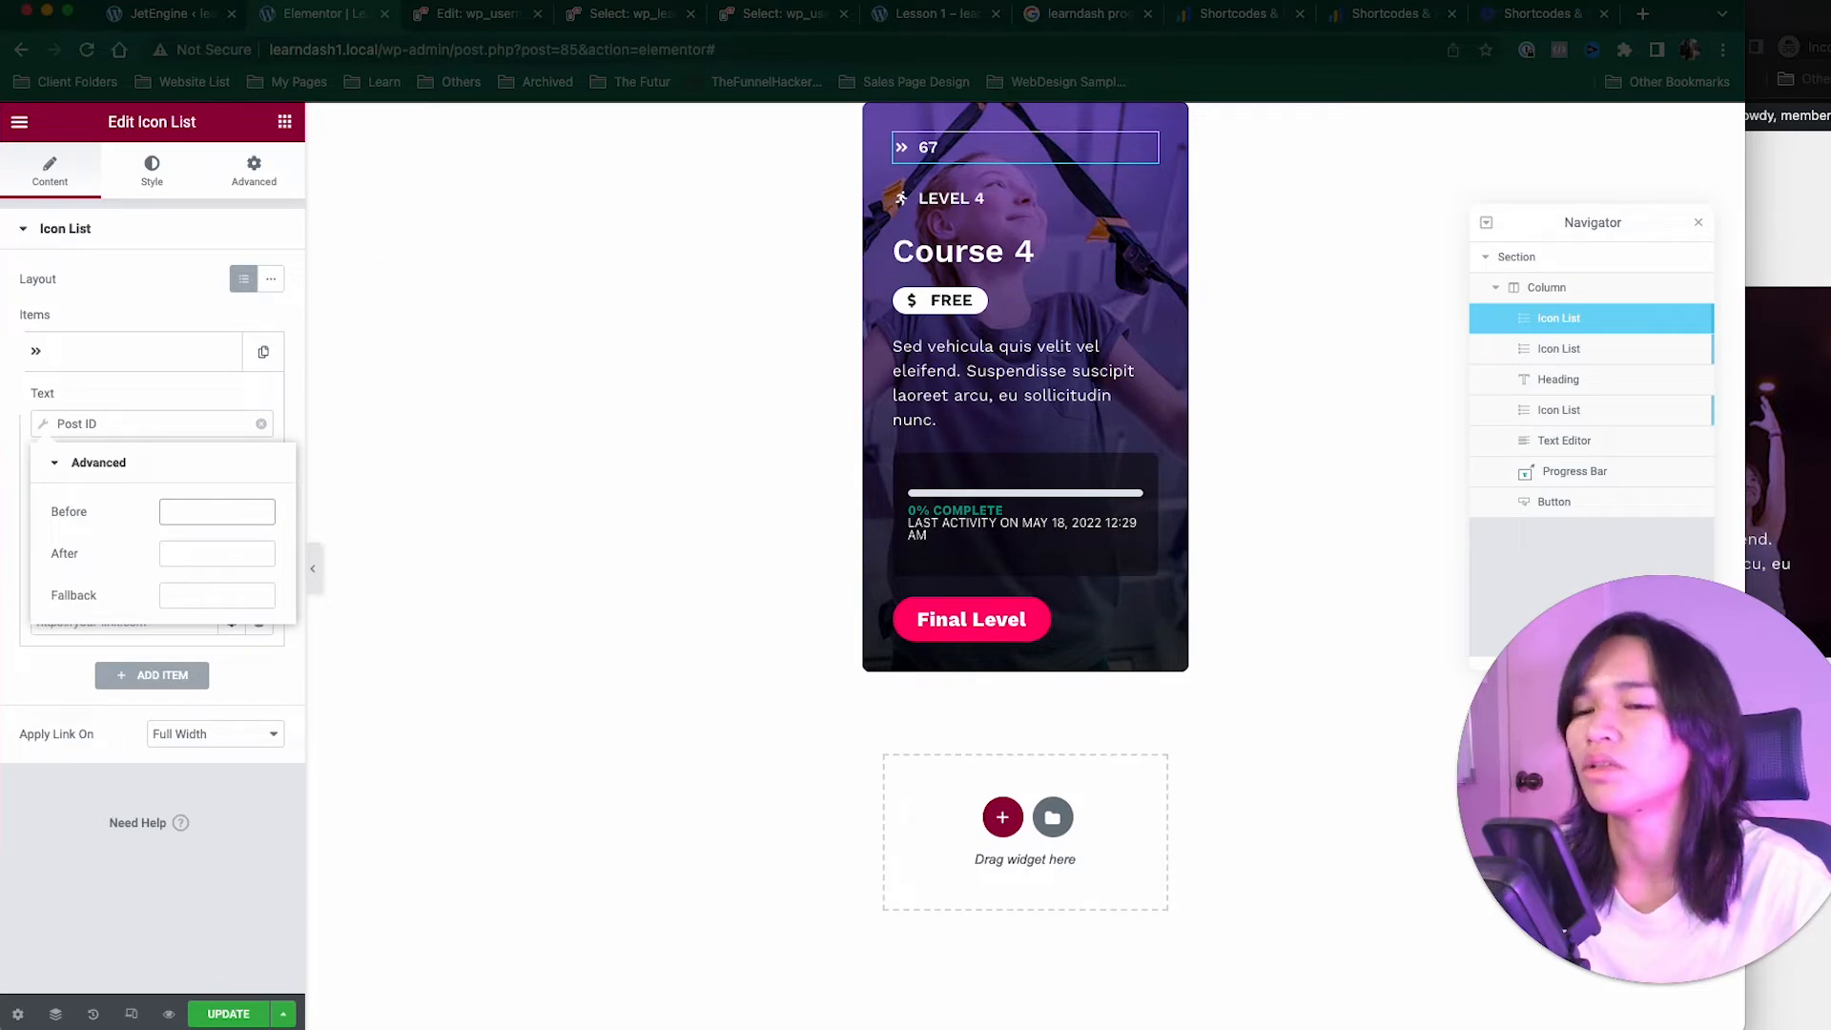
Step: Switch to Visual Studio Code and replace the html file's content with [course_notstarted course_id="12"]
key("ctrl+Up")
left_click(449, 699)
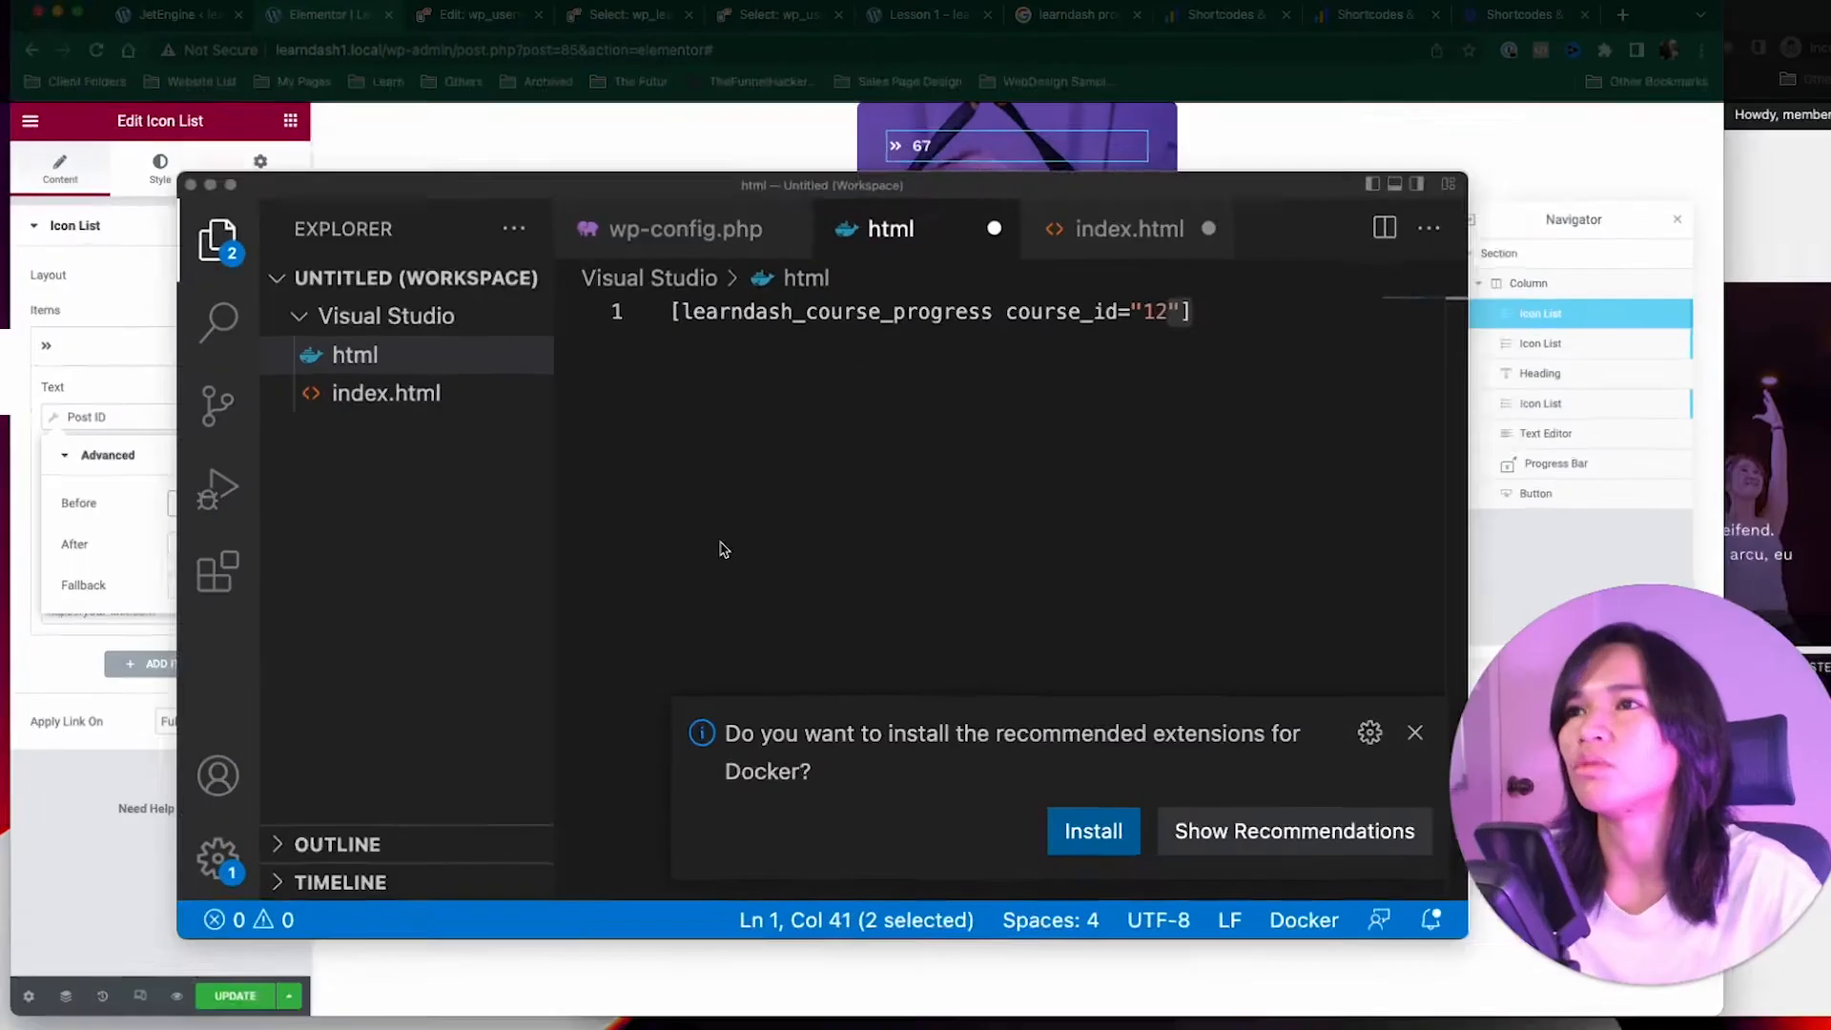
left_click(913, 485)
key("super+a")
type("[course_notstarted course_id=\"12\"]")
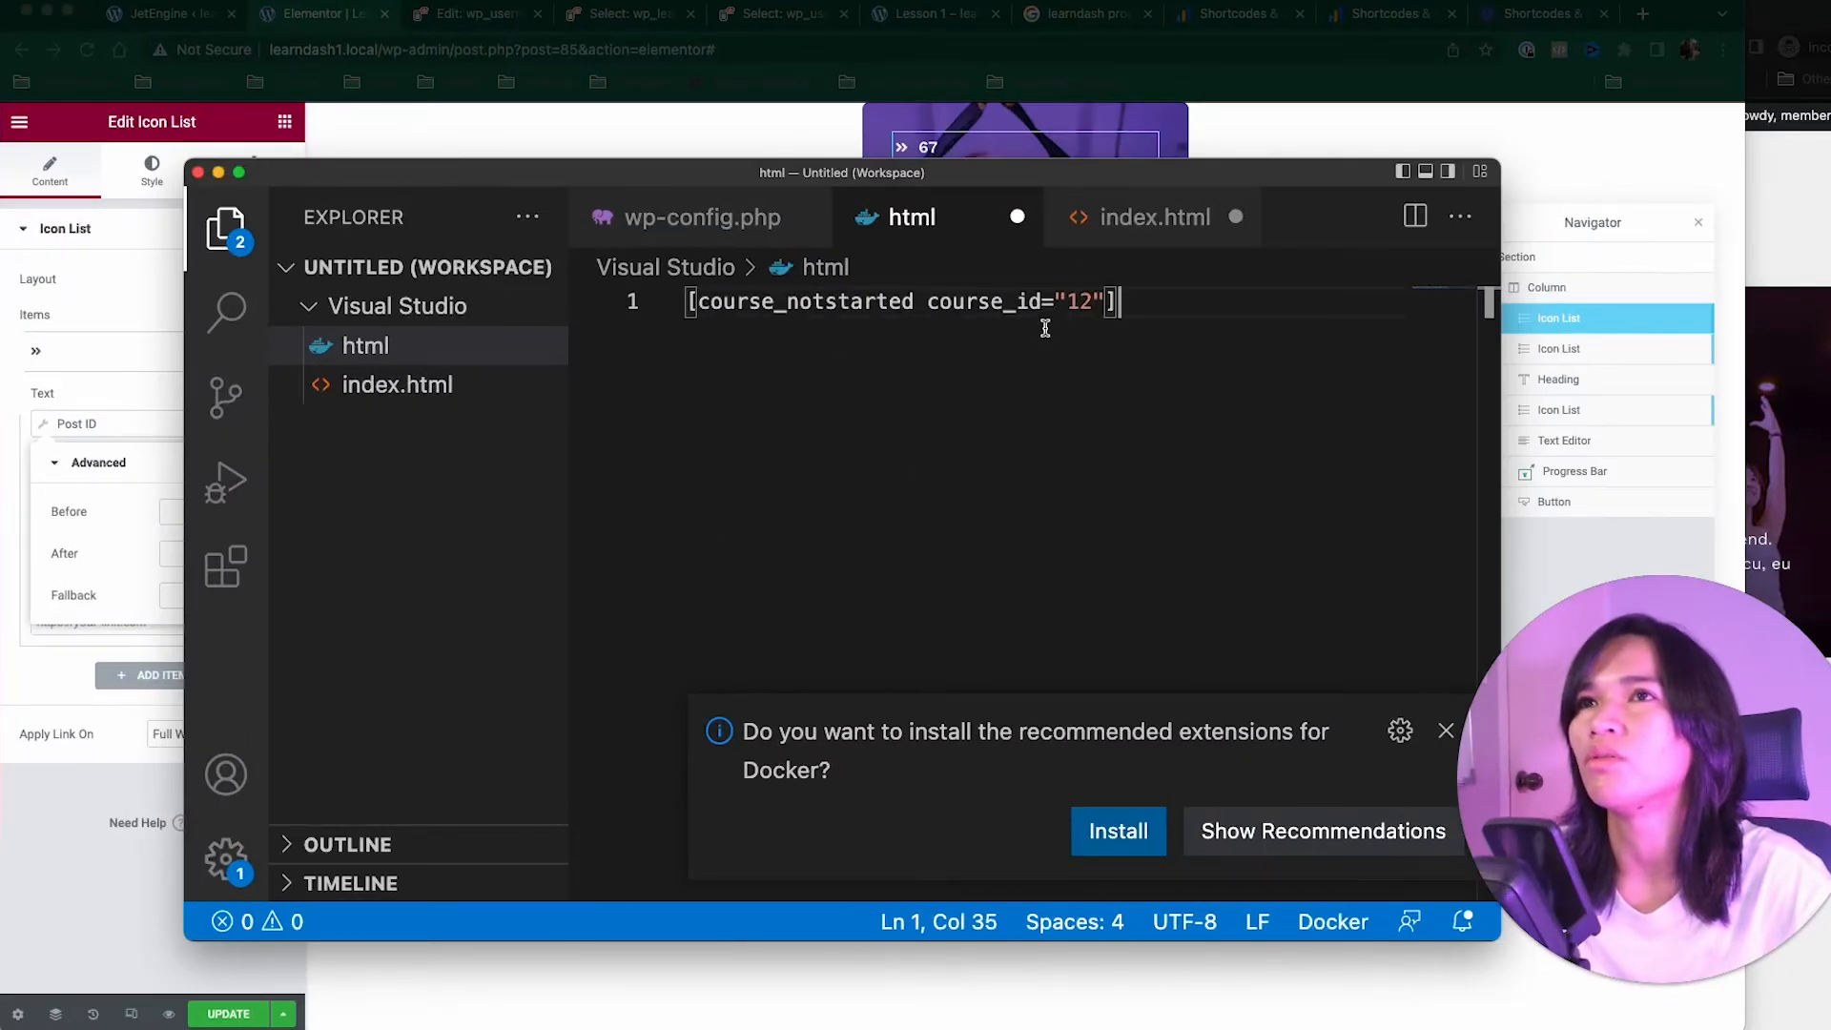
Step: Copy the closing [/course_notstarted] tag from the LearnDash documentation and append it to the opening shortcode in the html file
left_click(1419, 14)
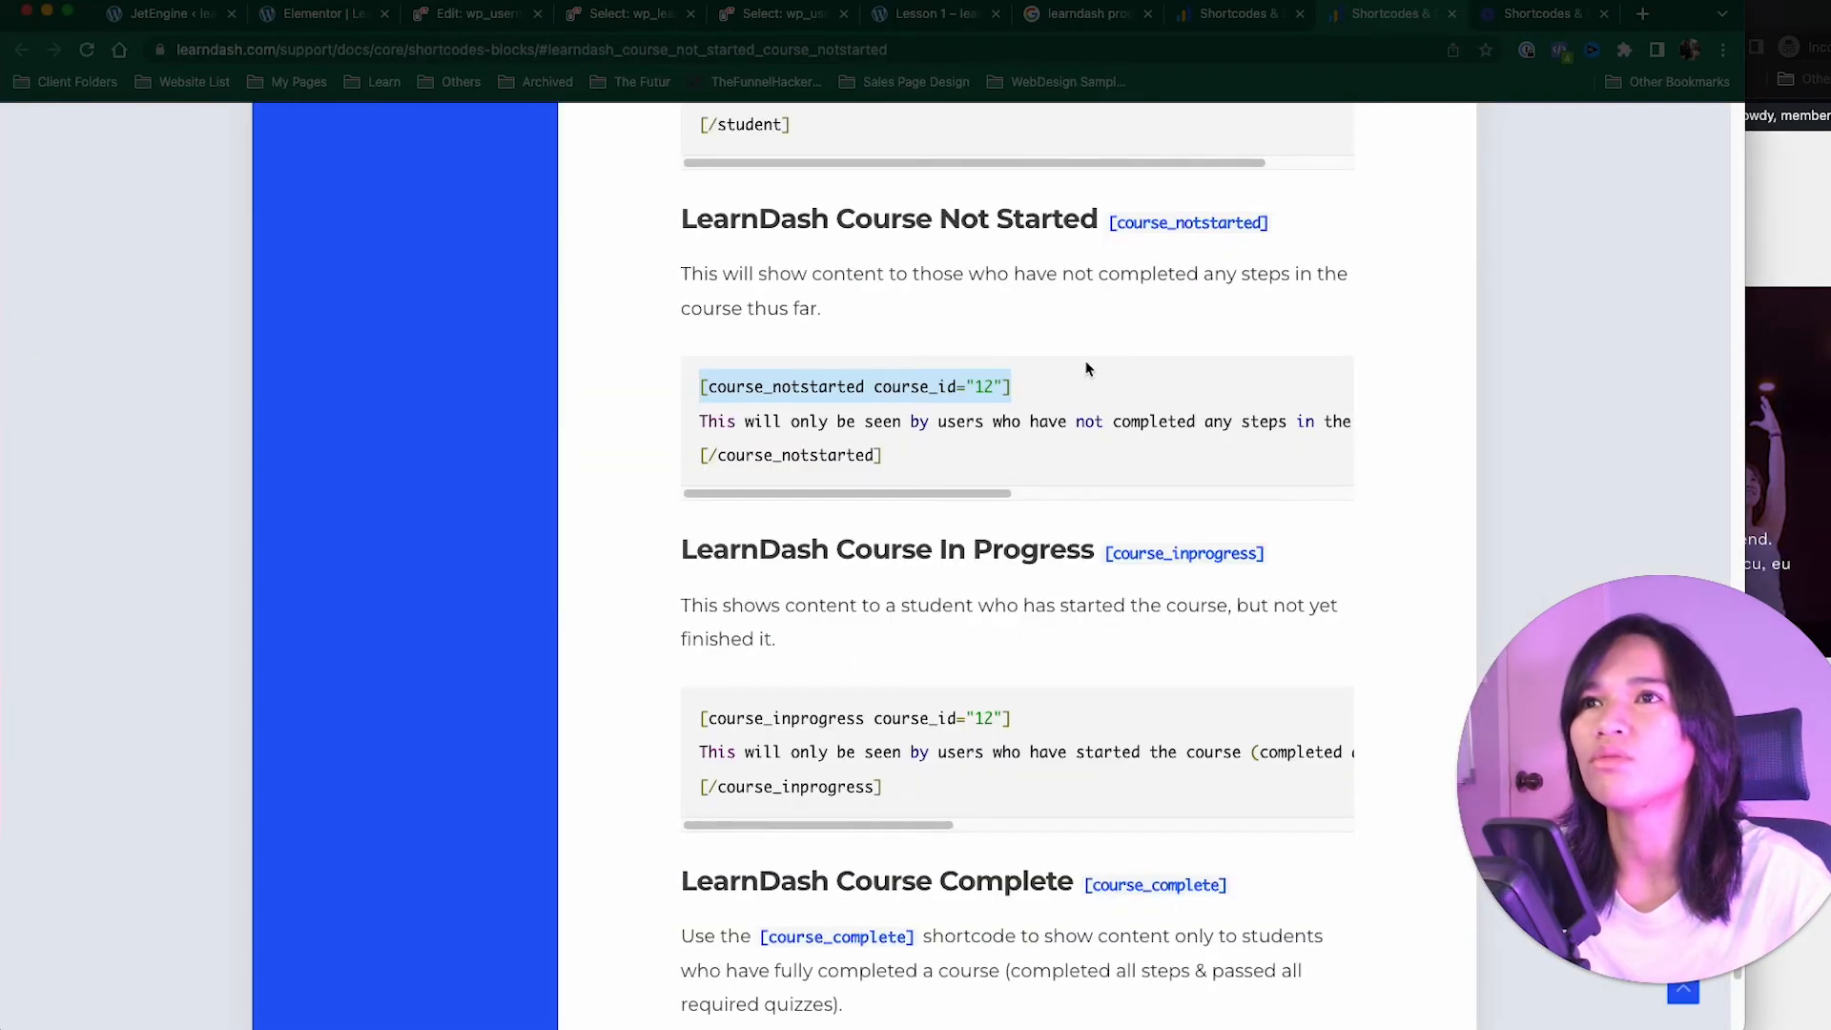
left_click(926, 447)
left_click_drag(838, 454, 637, 454)
key("super+c")
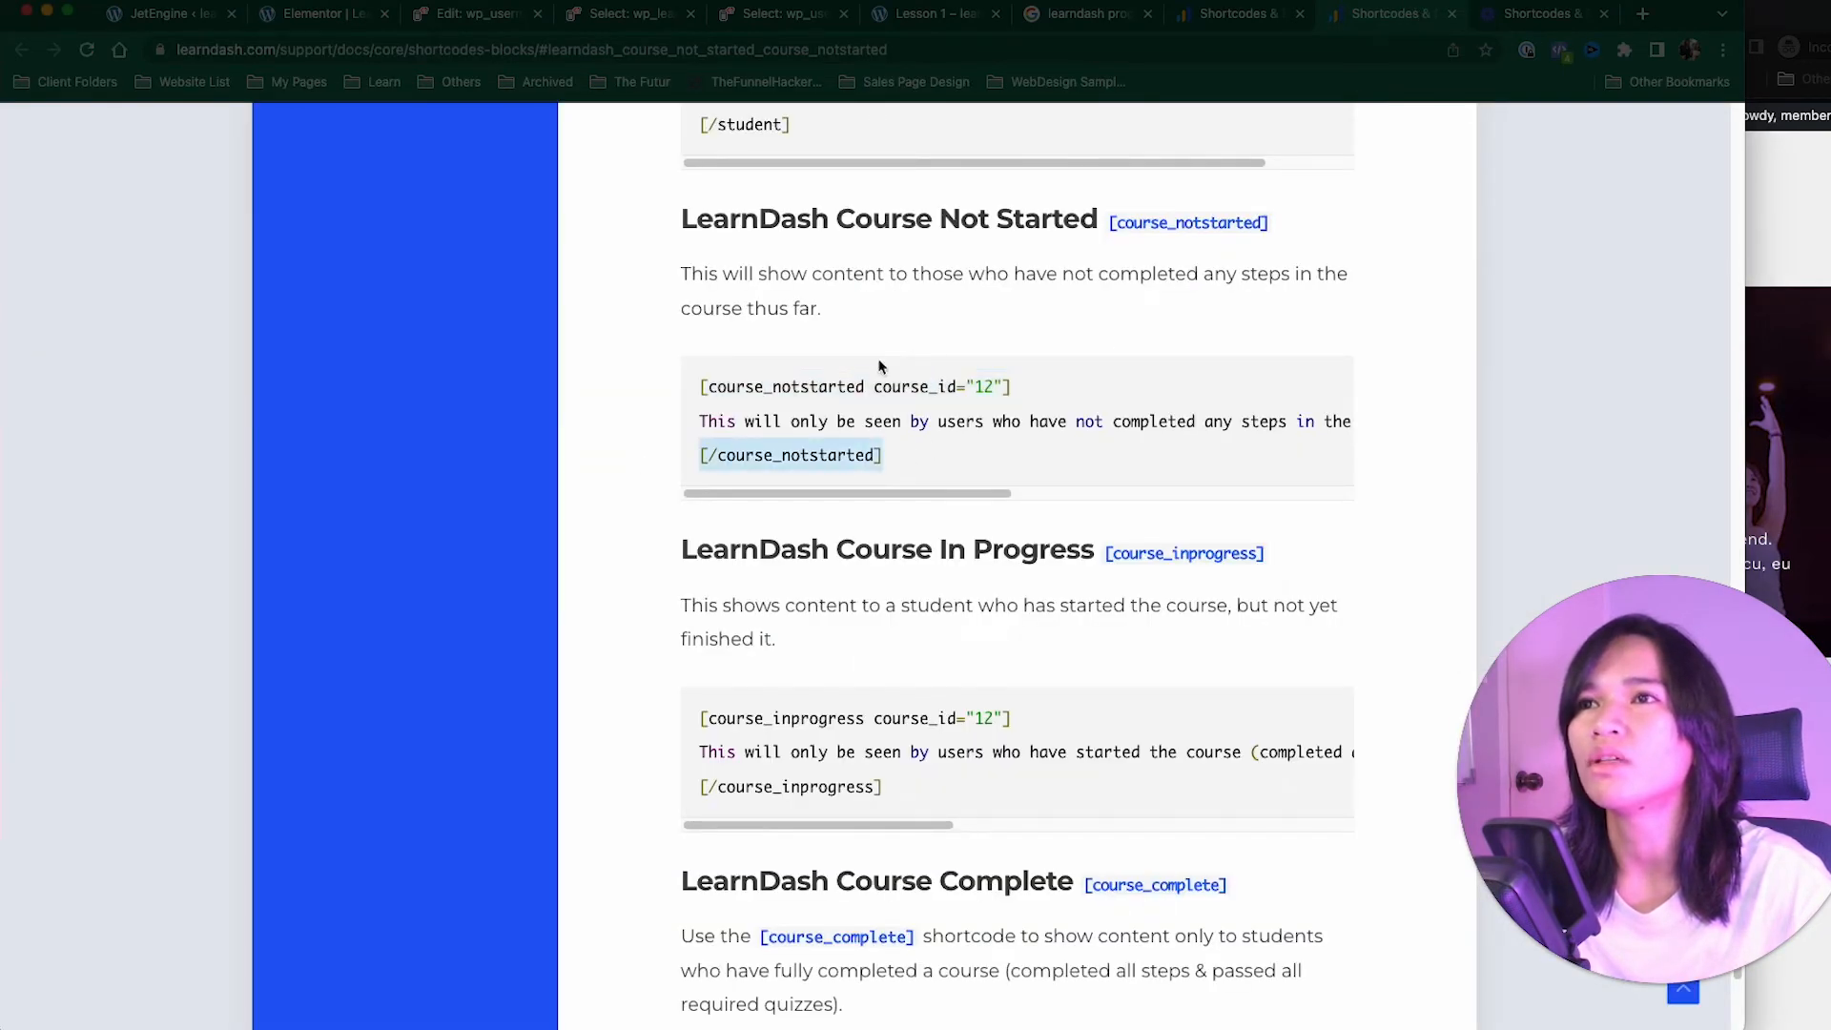
key("ctrl+Up")
left_click(324, 682)
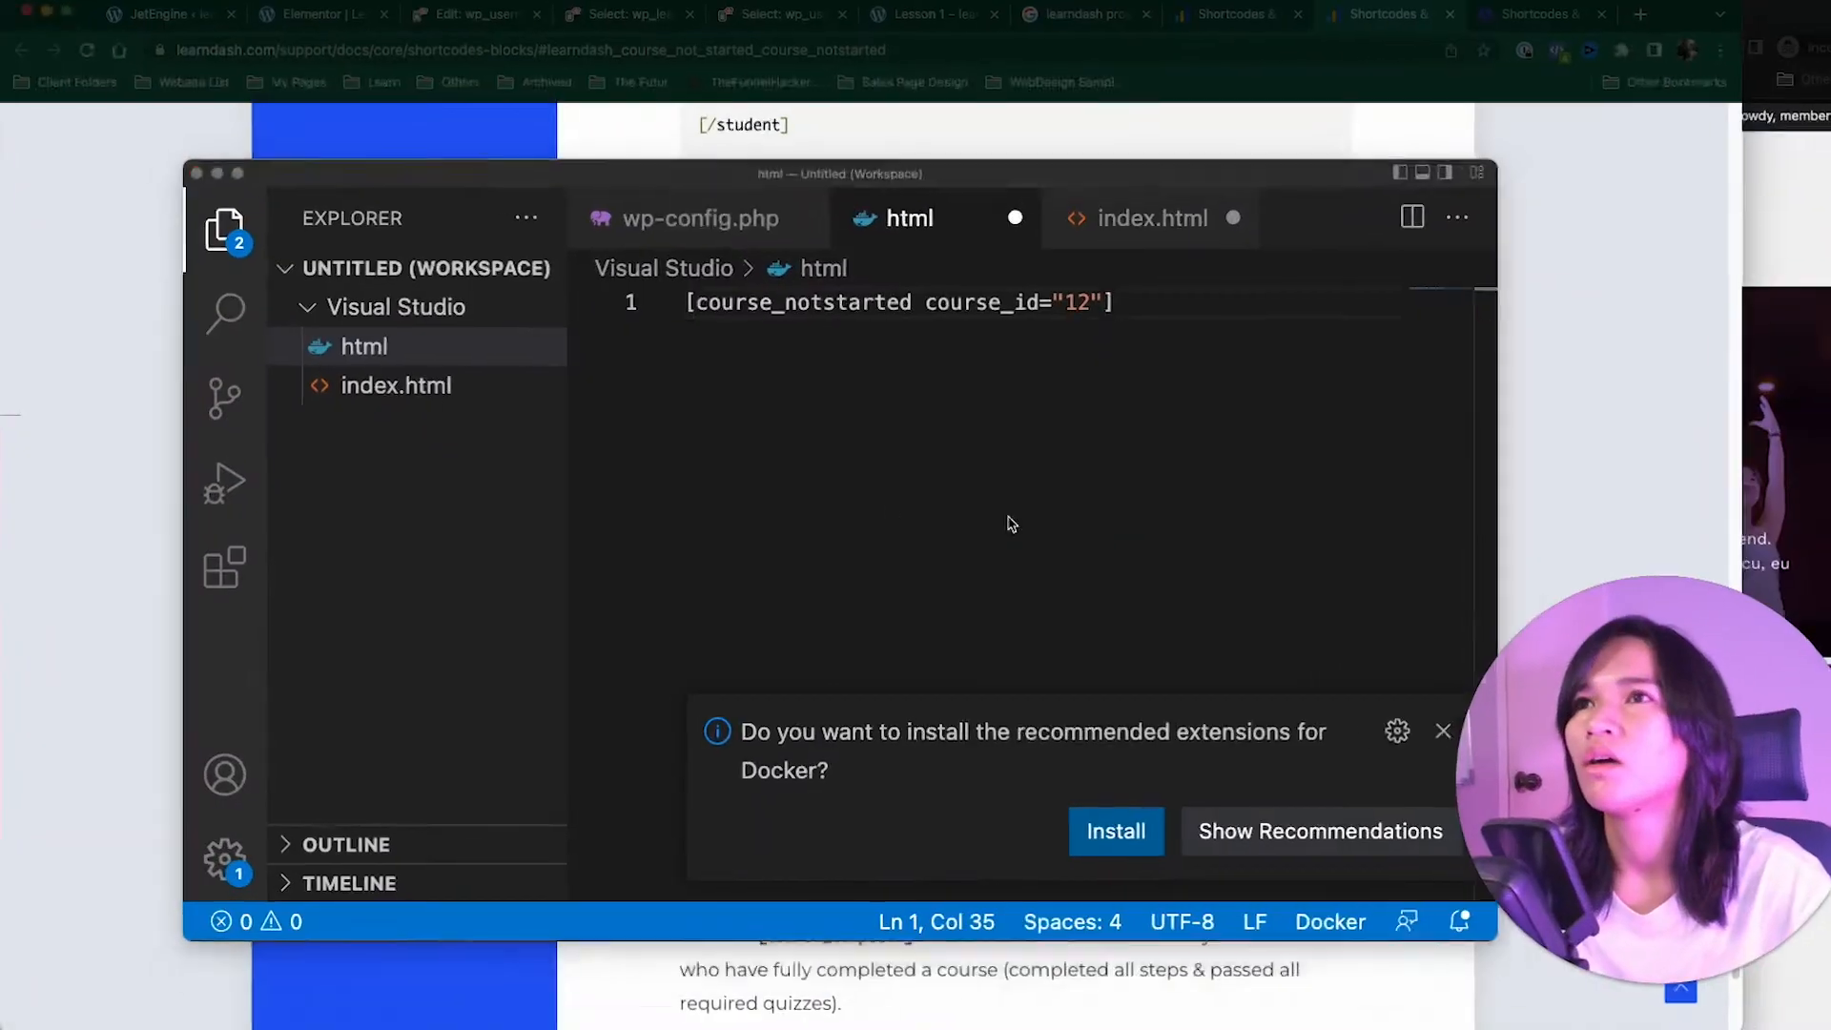
key("super+v")
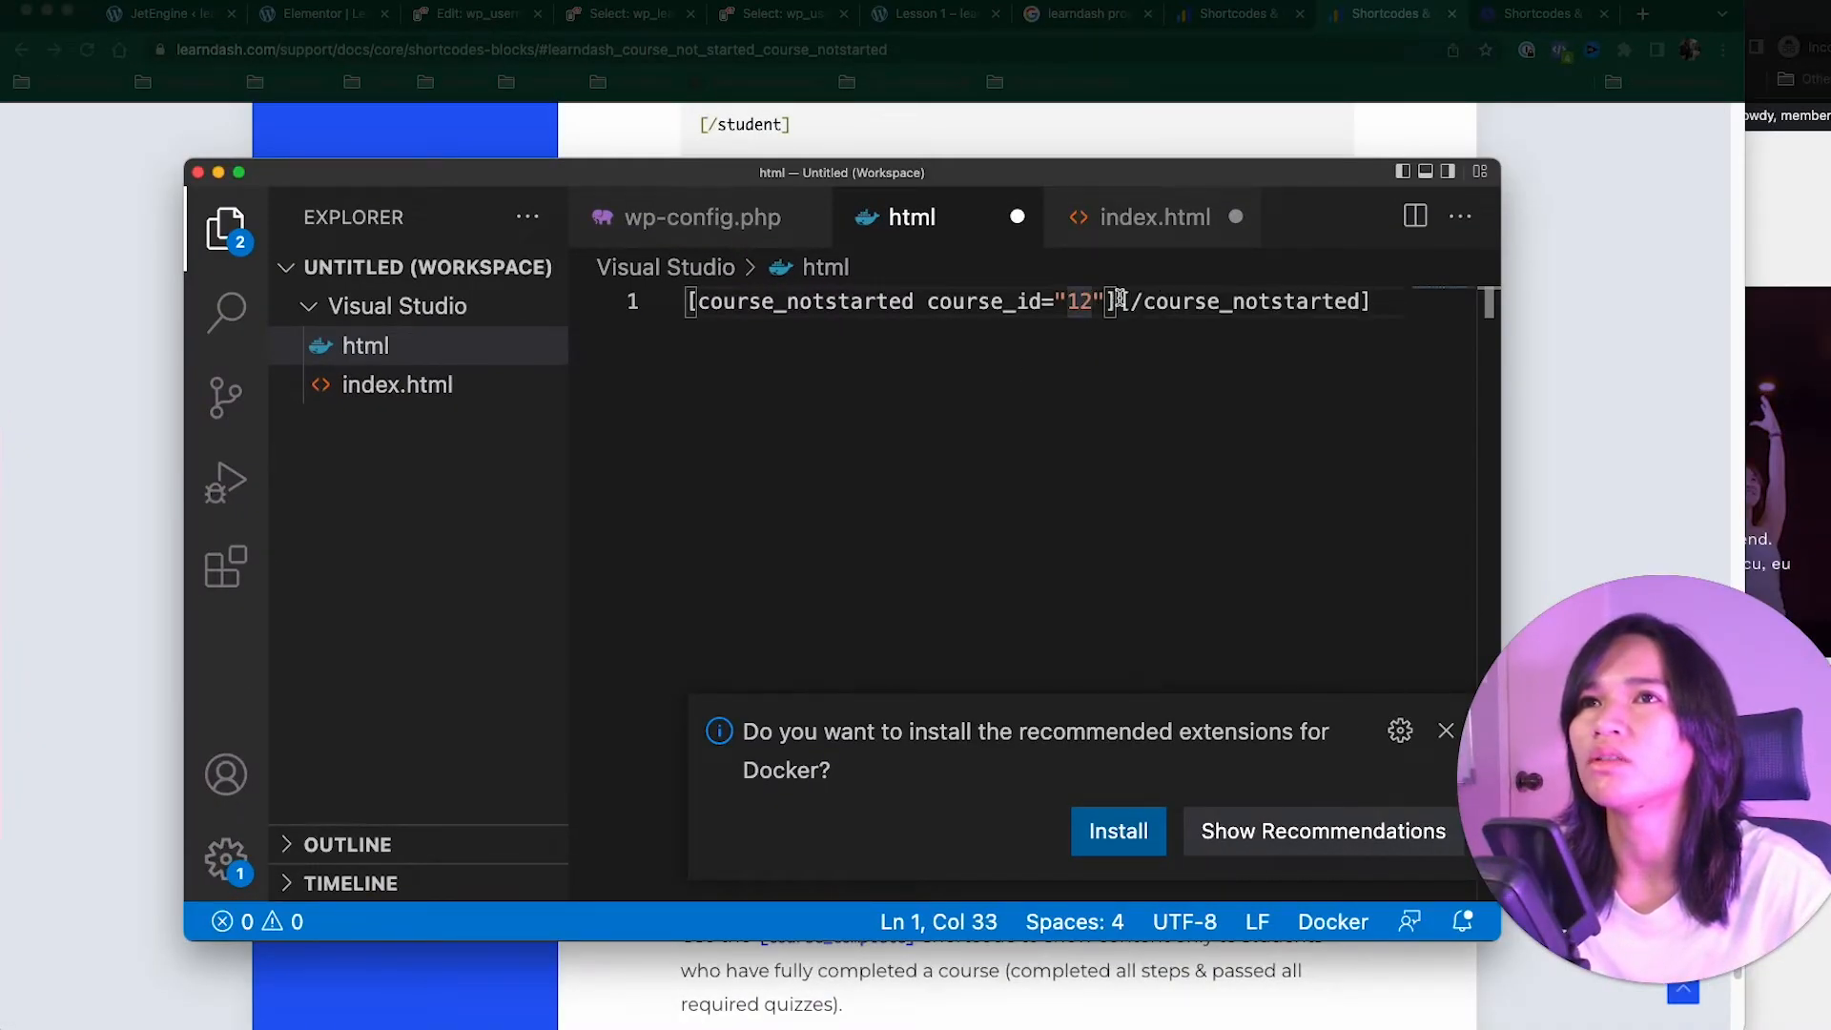
Step: Insert the text Not Started between the opening and closing course_notstarted shortcode tags in the html file
left_click(1121, 299)
type("N")
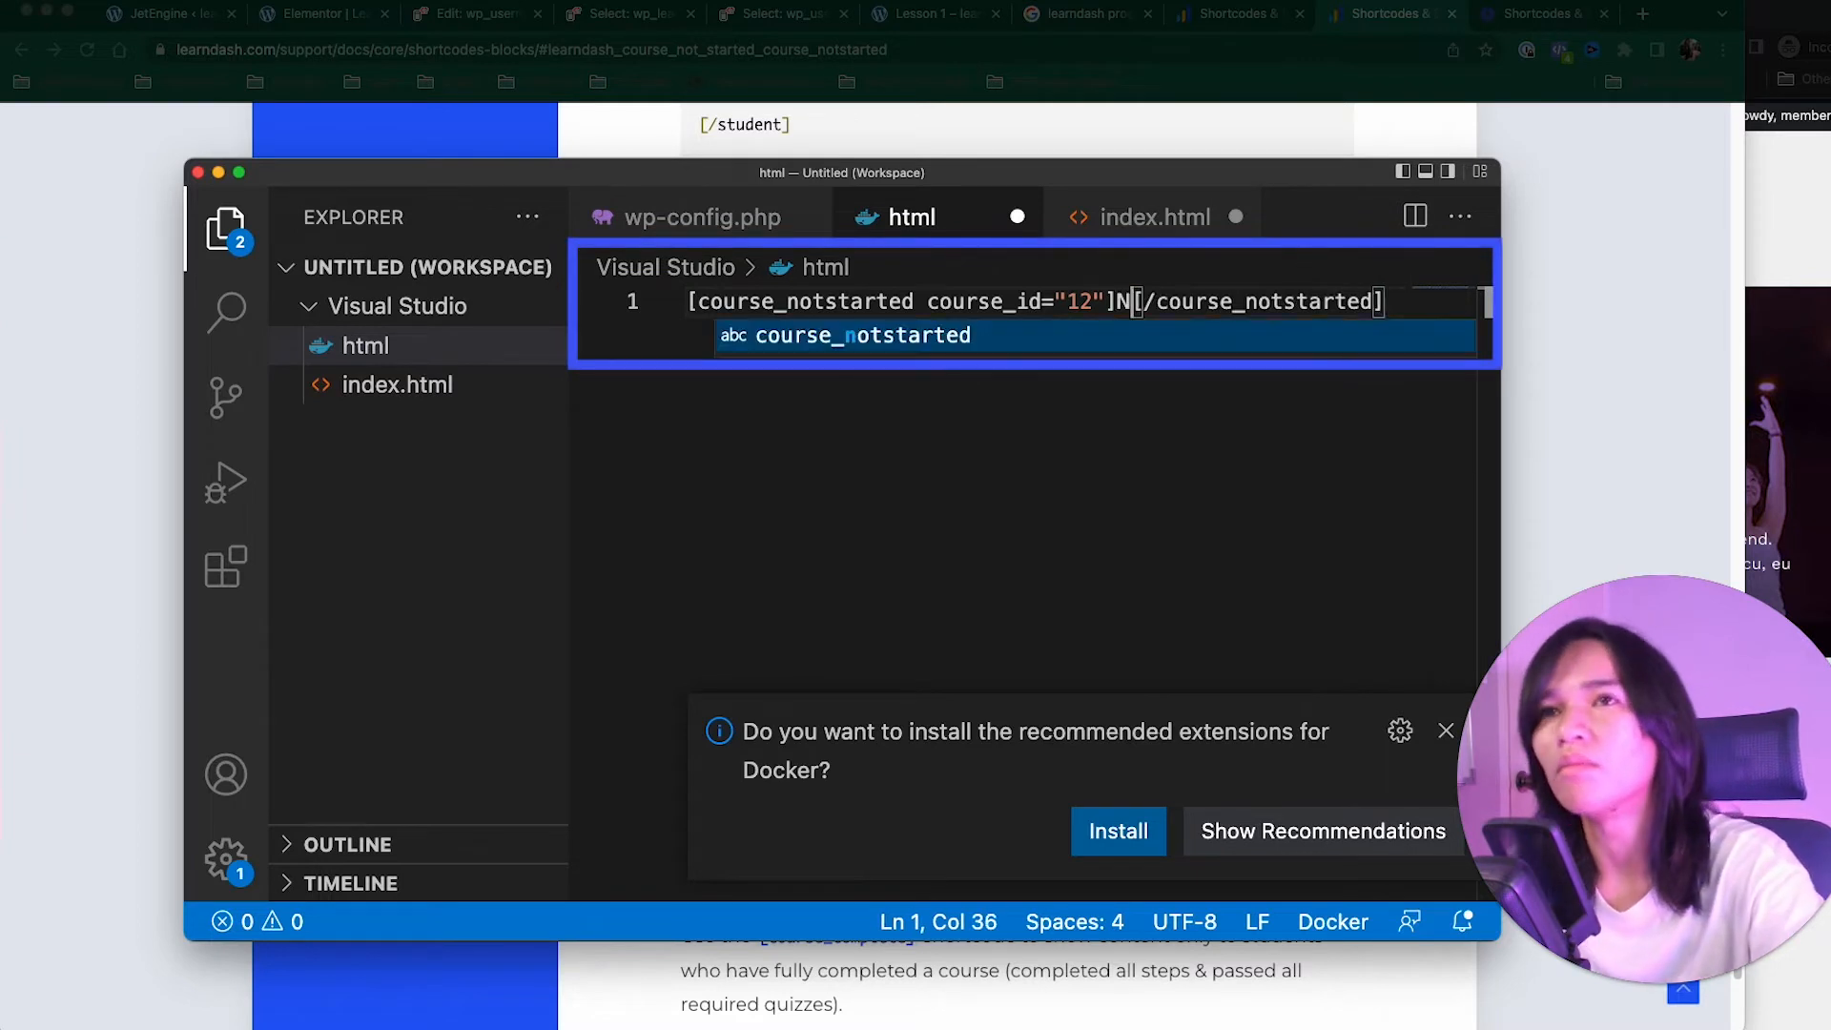
type("ot Star")
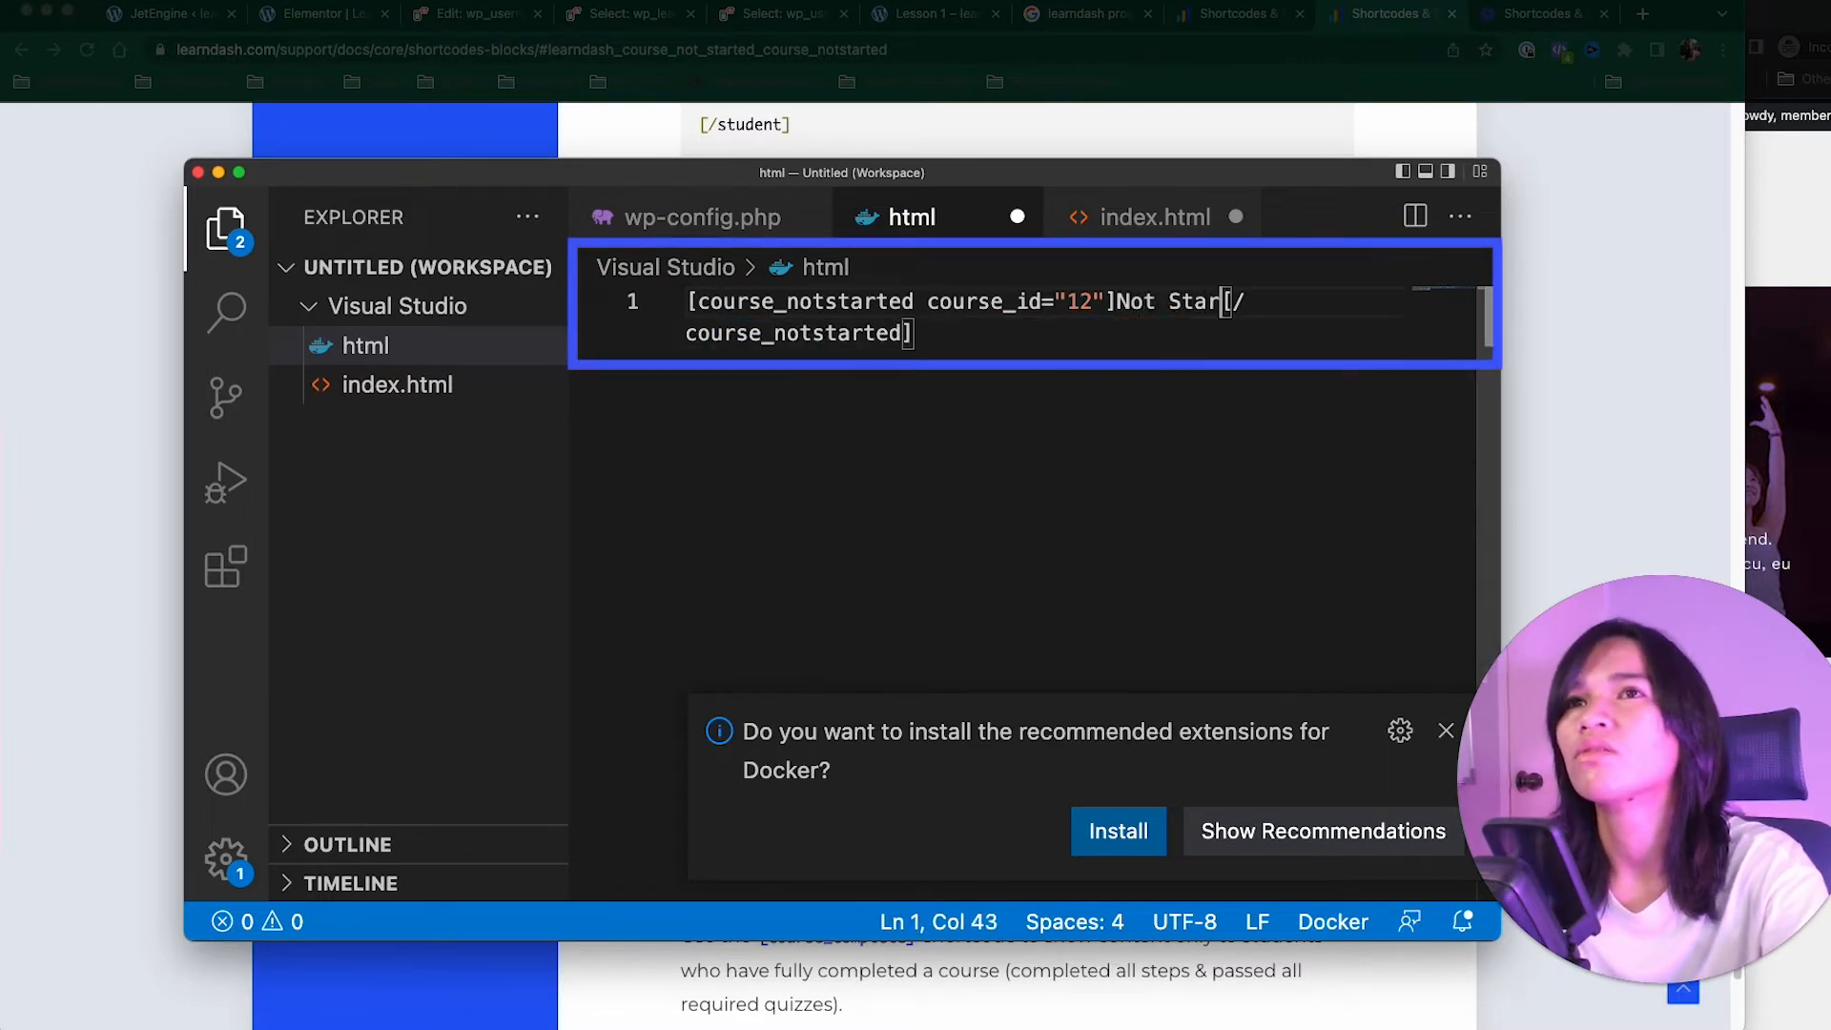
type("ted")
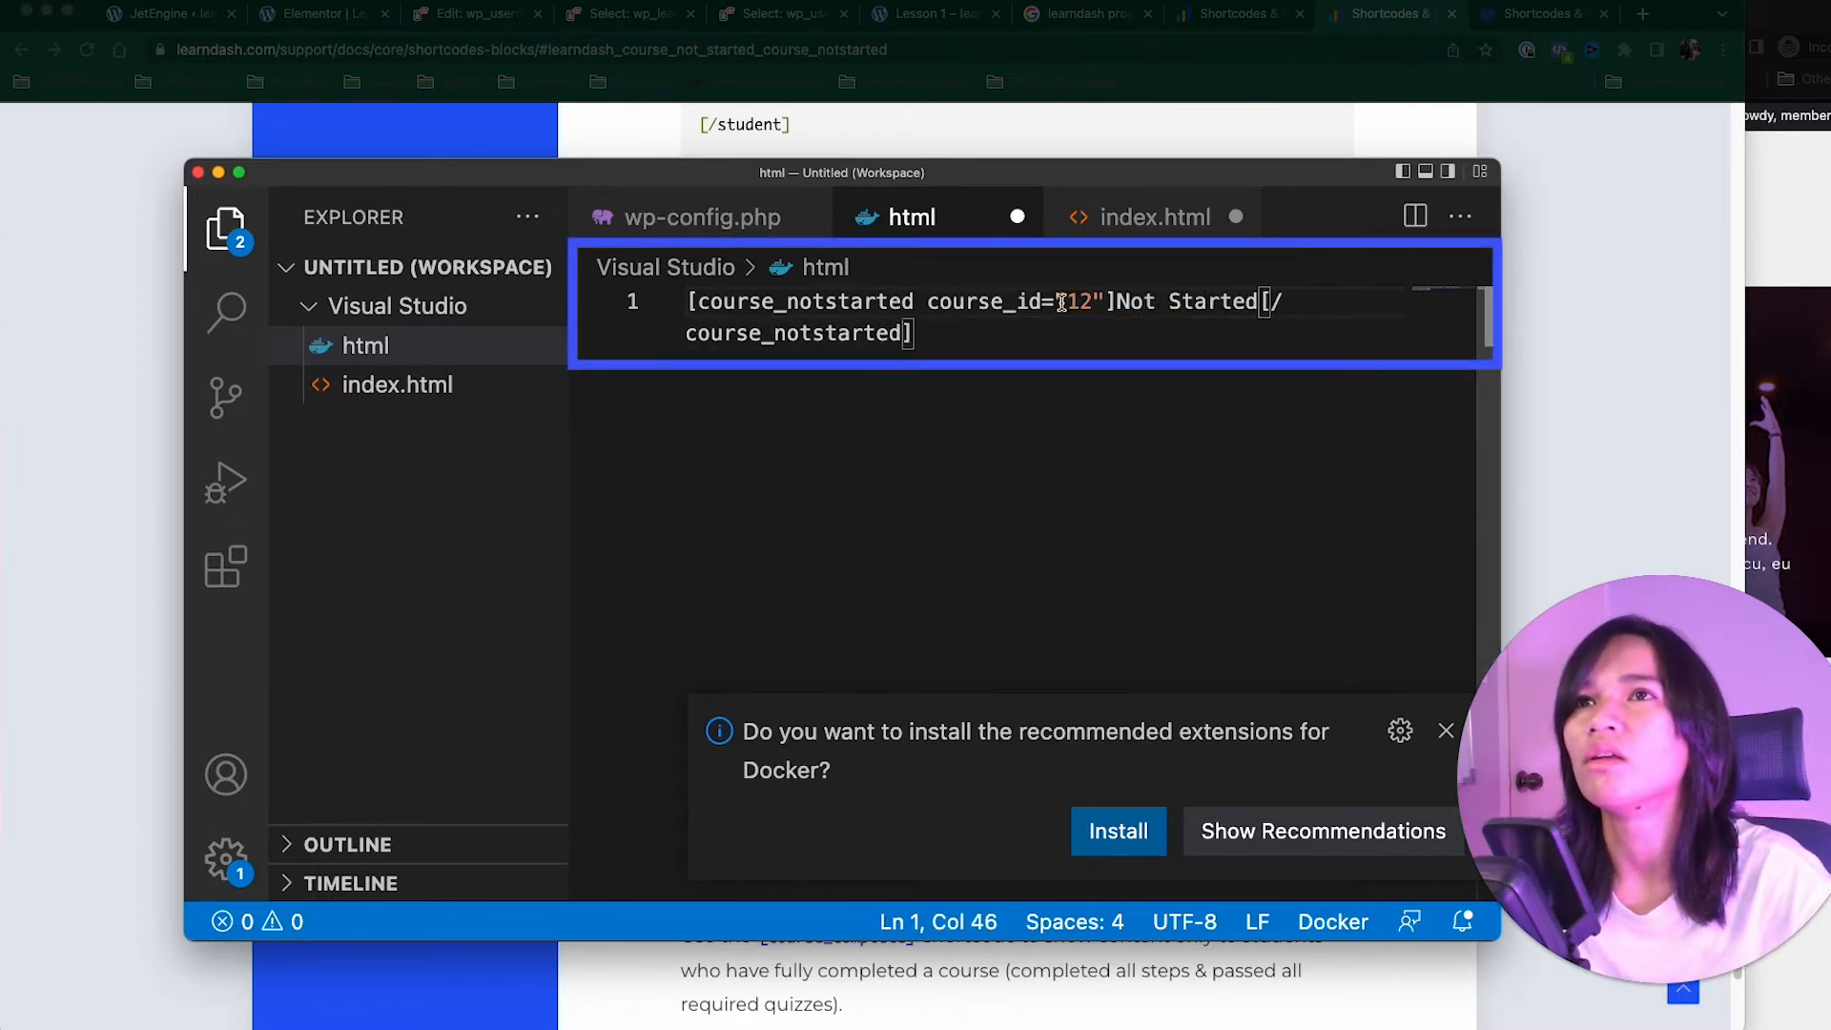
Step: Copy [course_notstarted course_id=" from the html file into the Post ID tag's Before text in the Elementor browser tab
left_click_drag(1067, 301, 610, 301)
key("super+c")
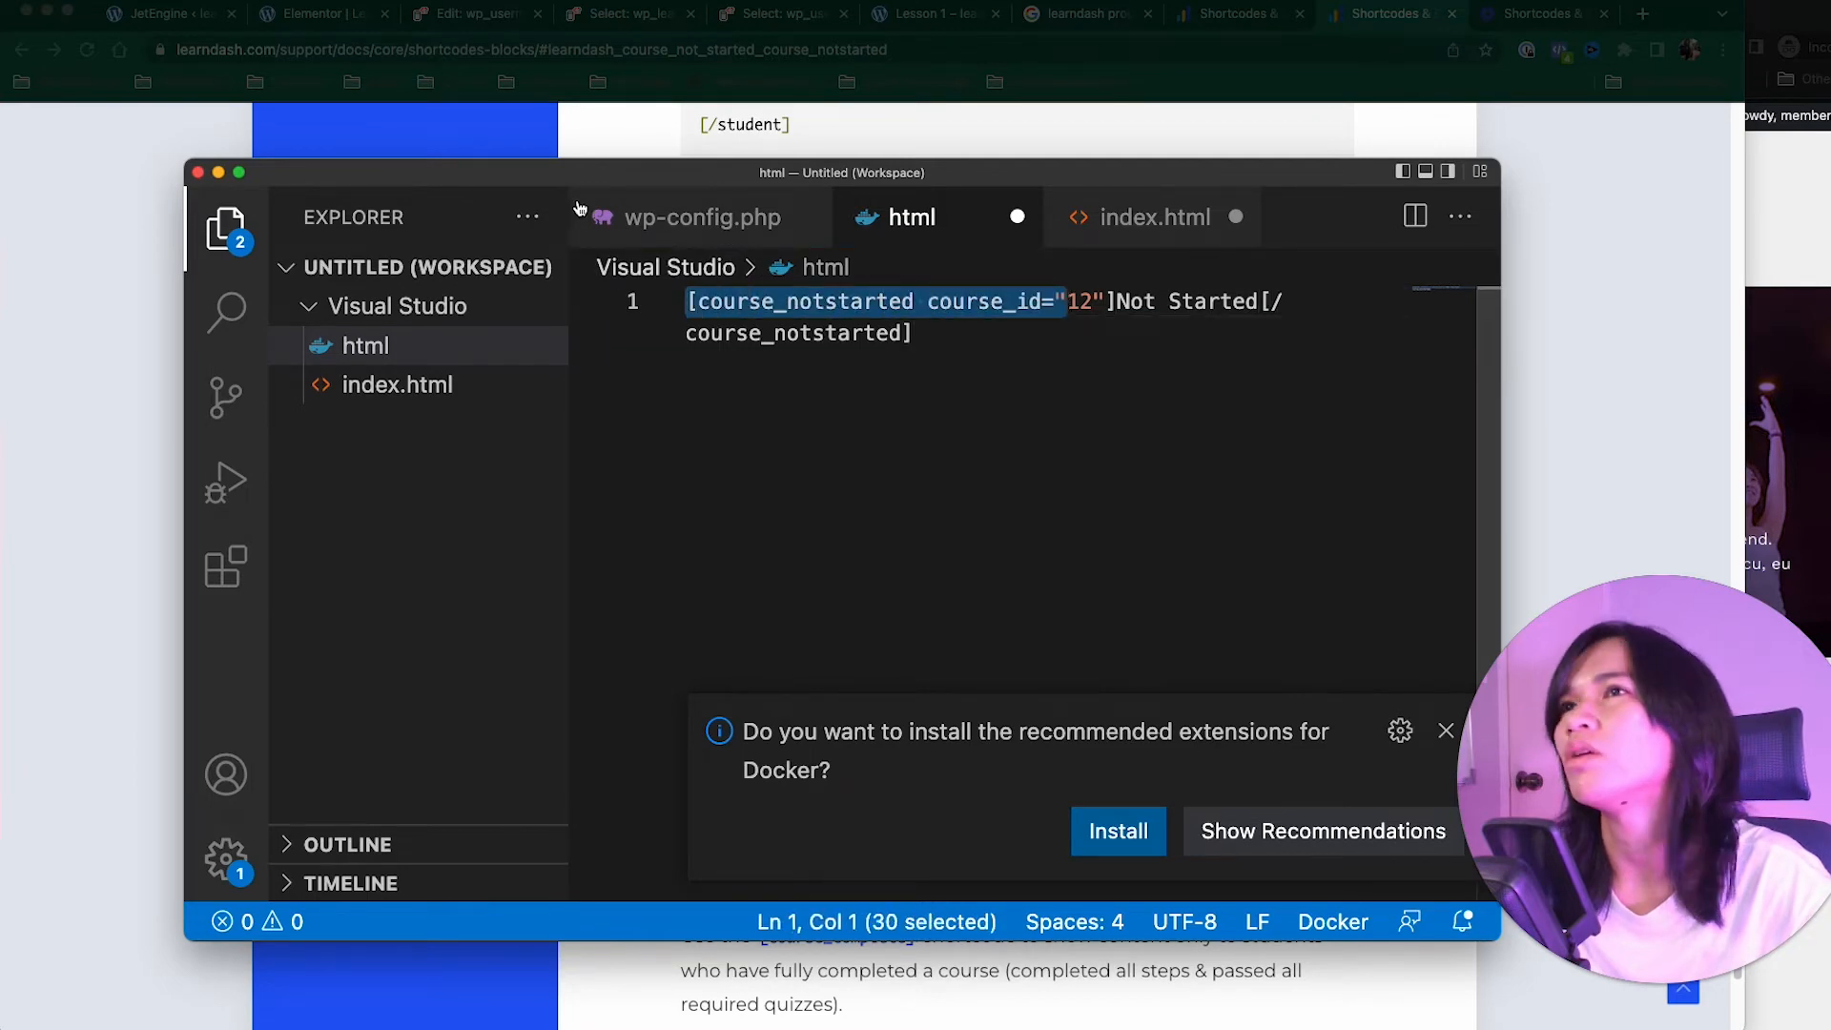
left_click(316, 26)
left_click(166, 508)
key("super+v")
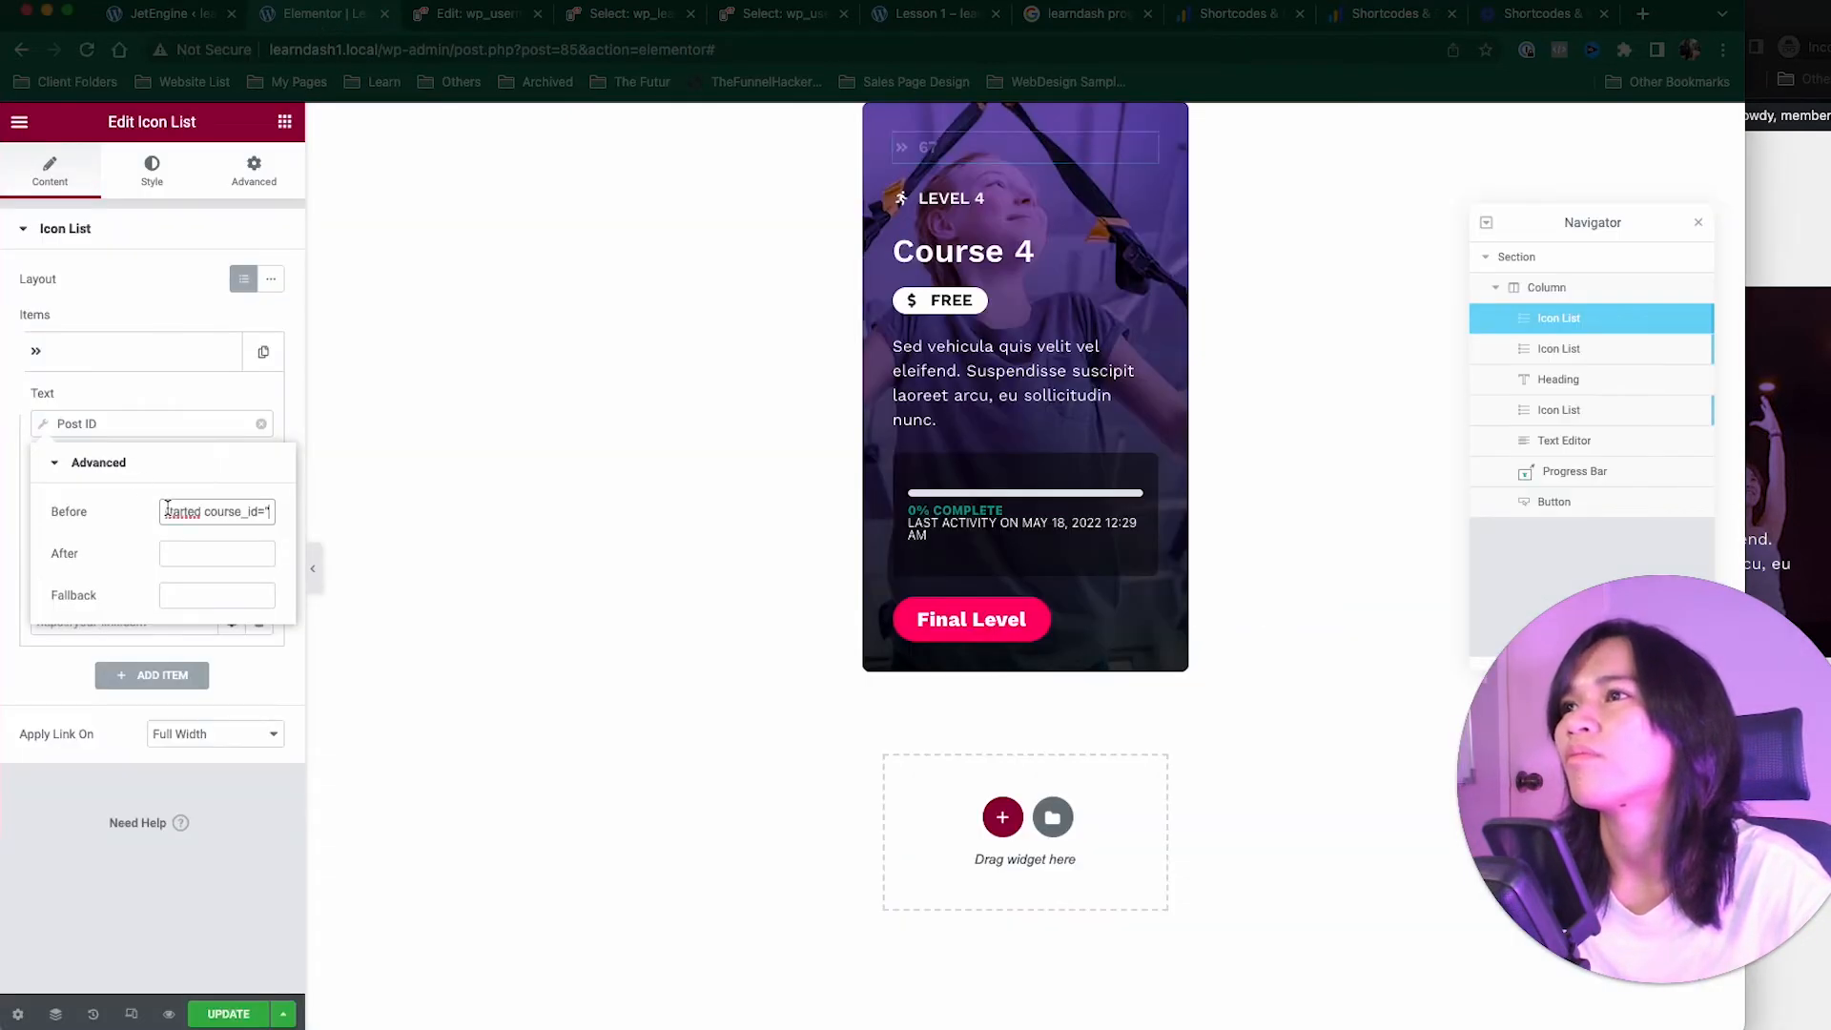
Step: Copy "]Not Started[/course_notstarted] from the Visual Studio Code html file into the Post ID tag's After text in Elementor
key("ctrl+Up")
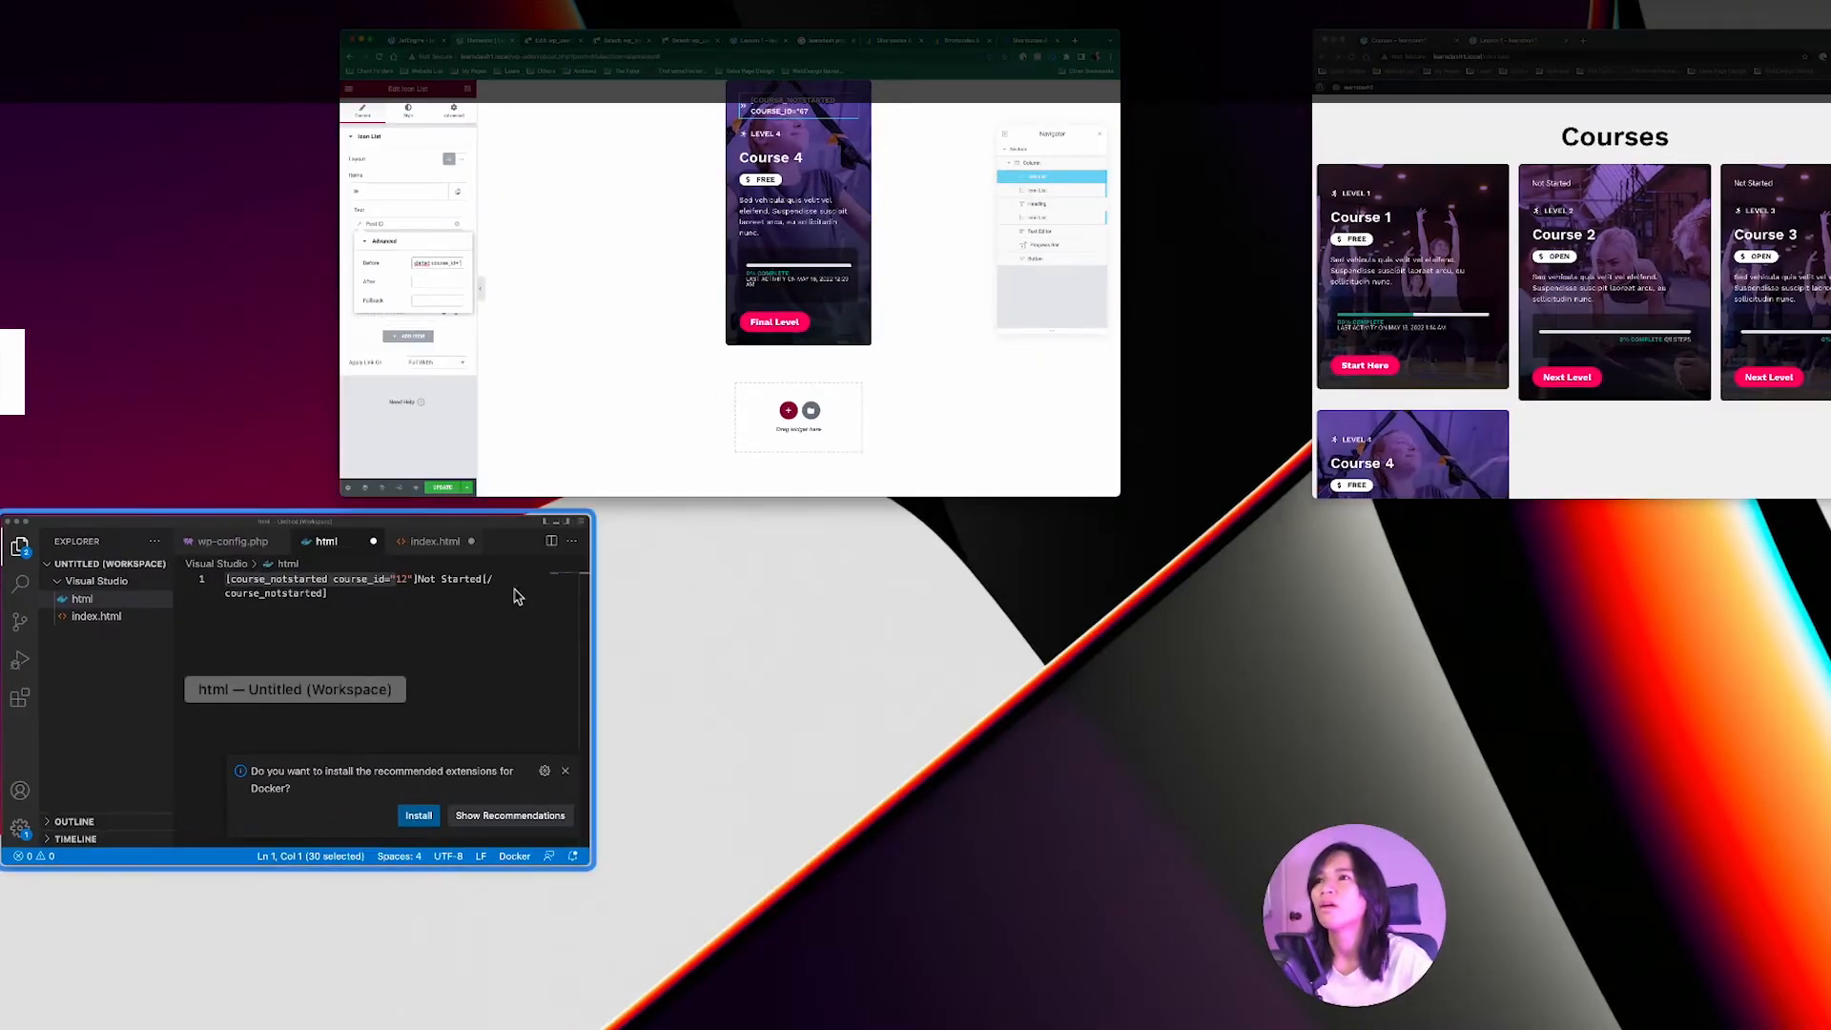
left_click(516, 597)
left_click(1109, 301)
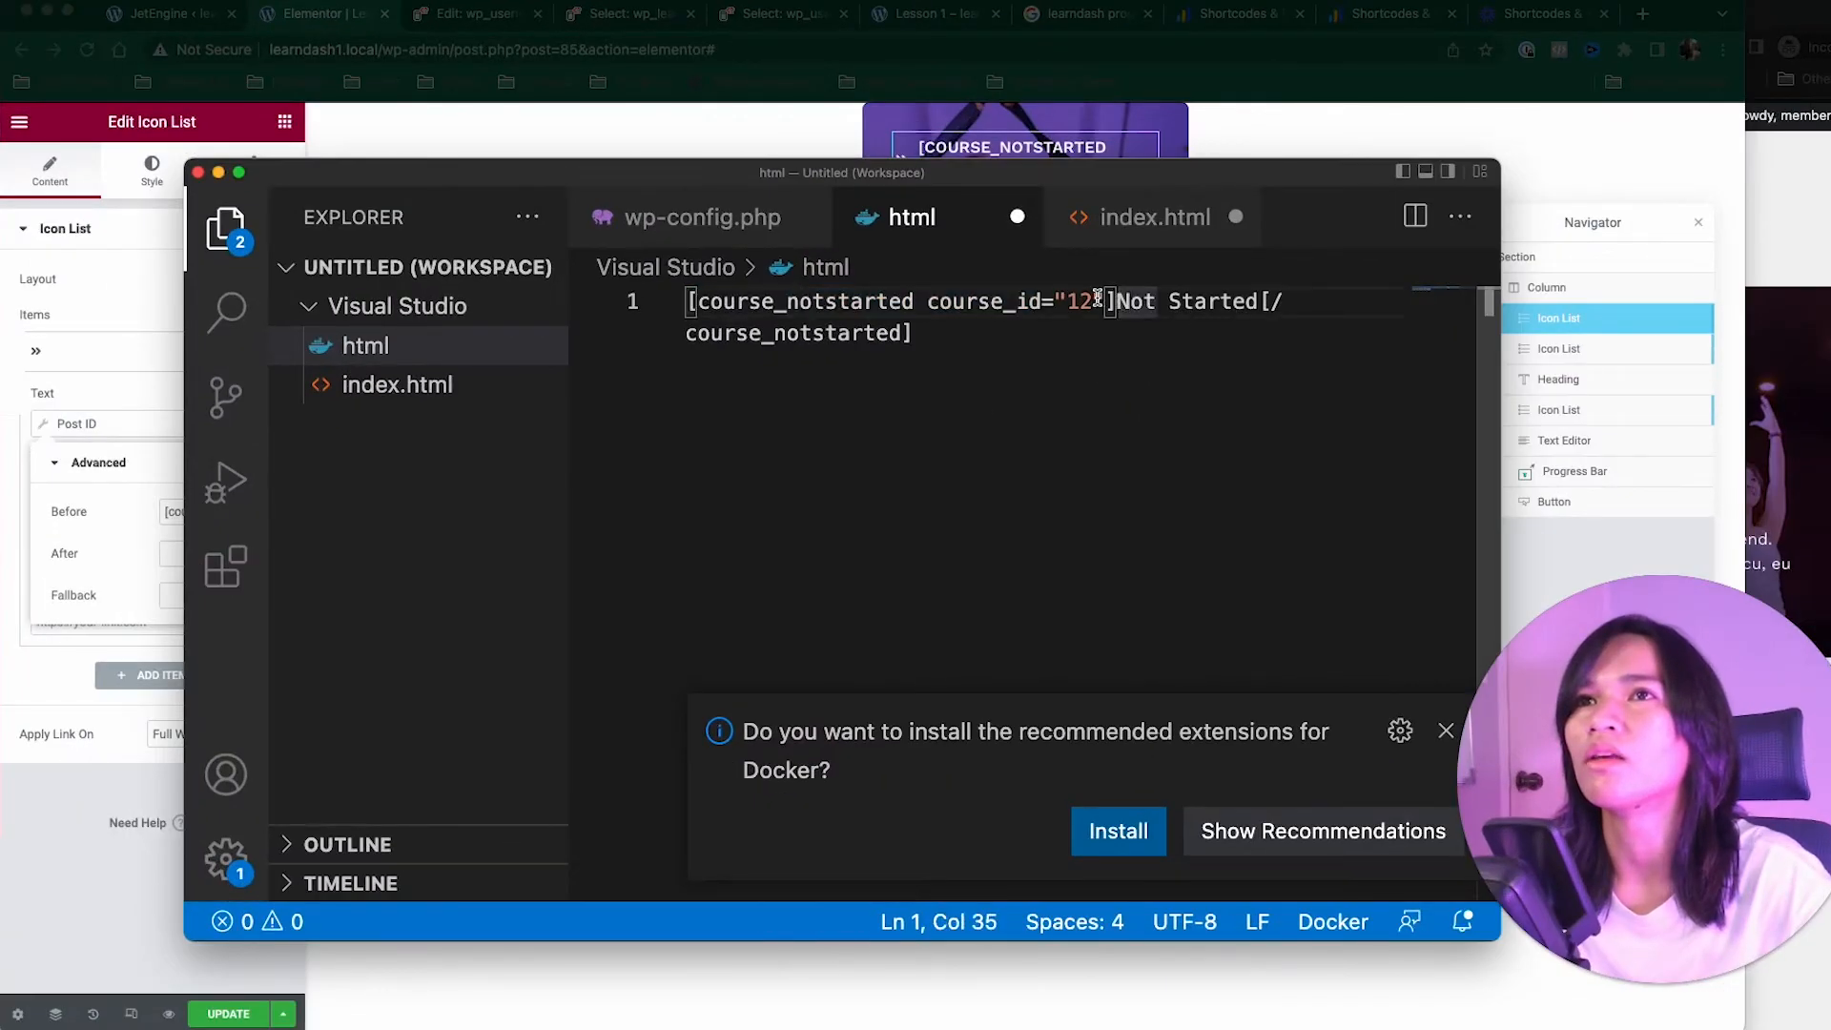
left_click_drag(1096, 300, 1125, 349)
left_click(327, 23)
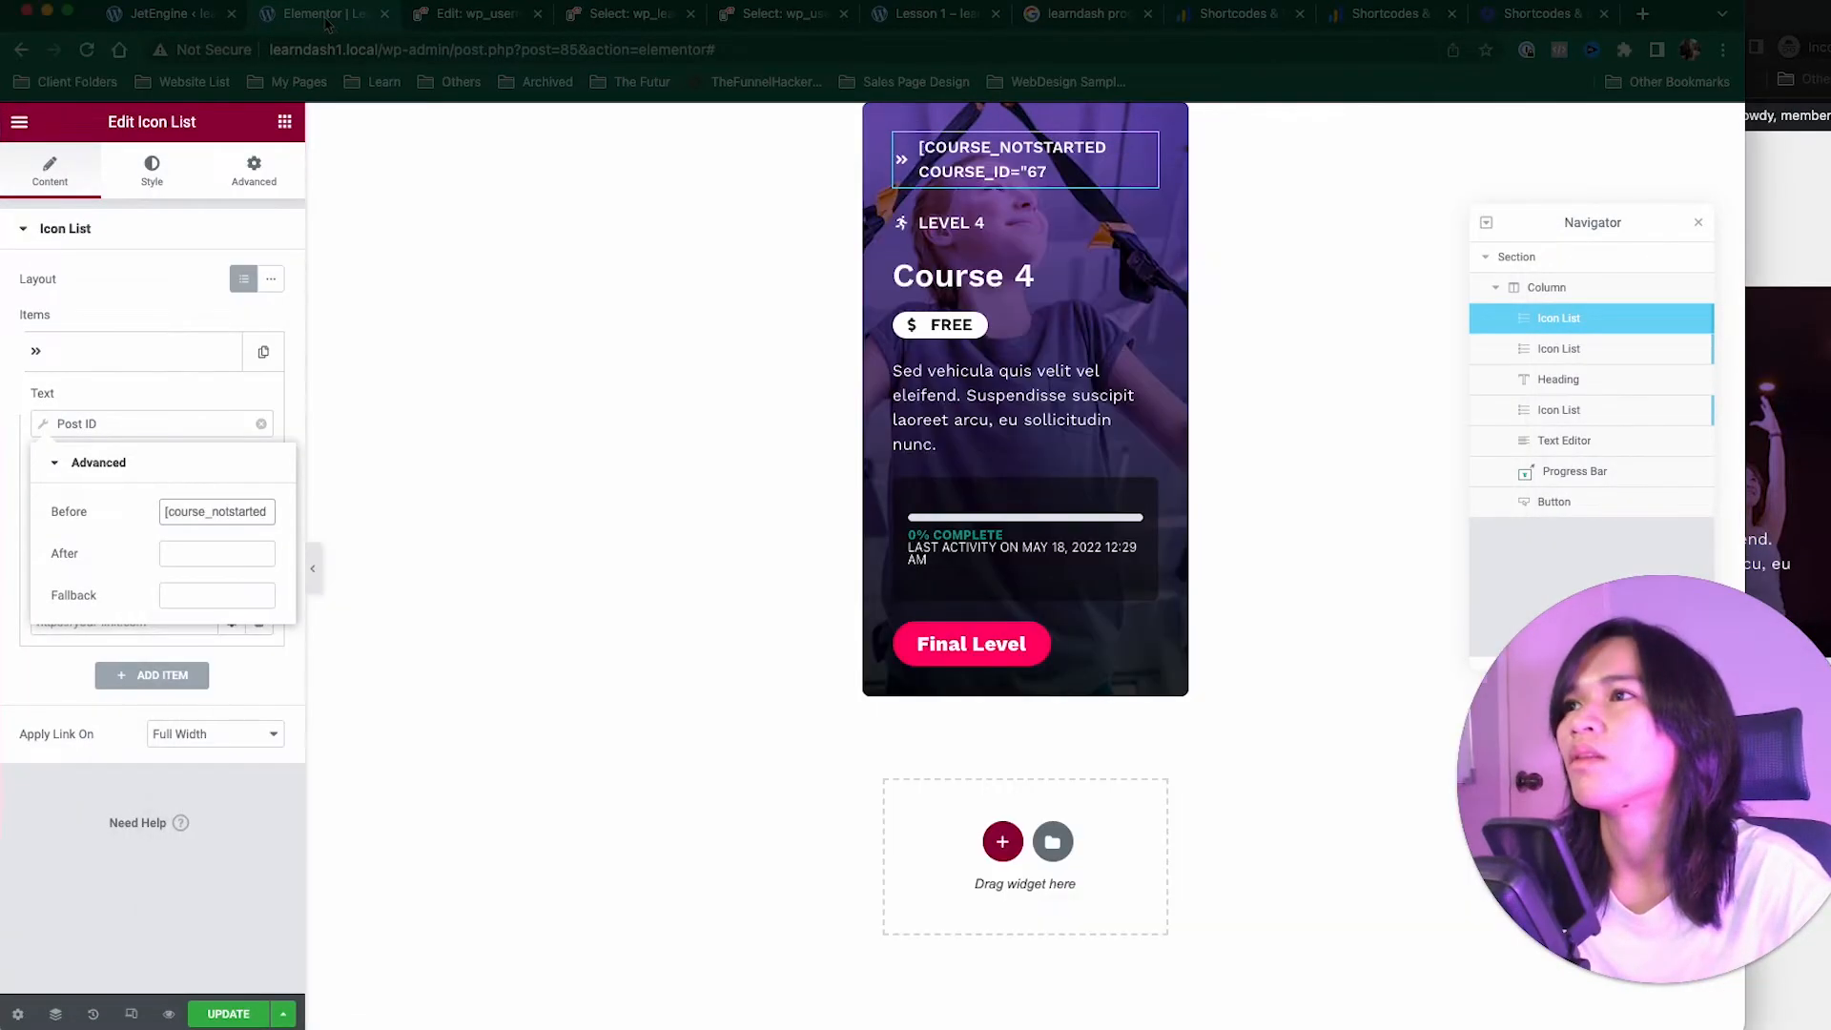
type("[/course_notstarted]")
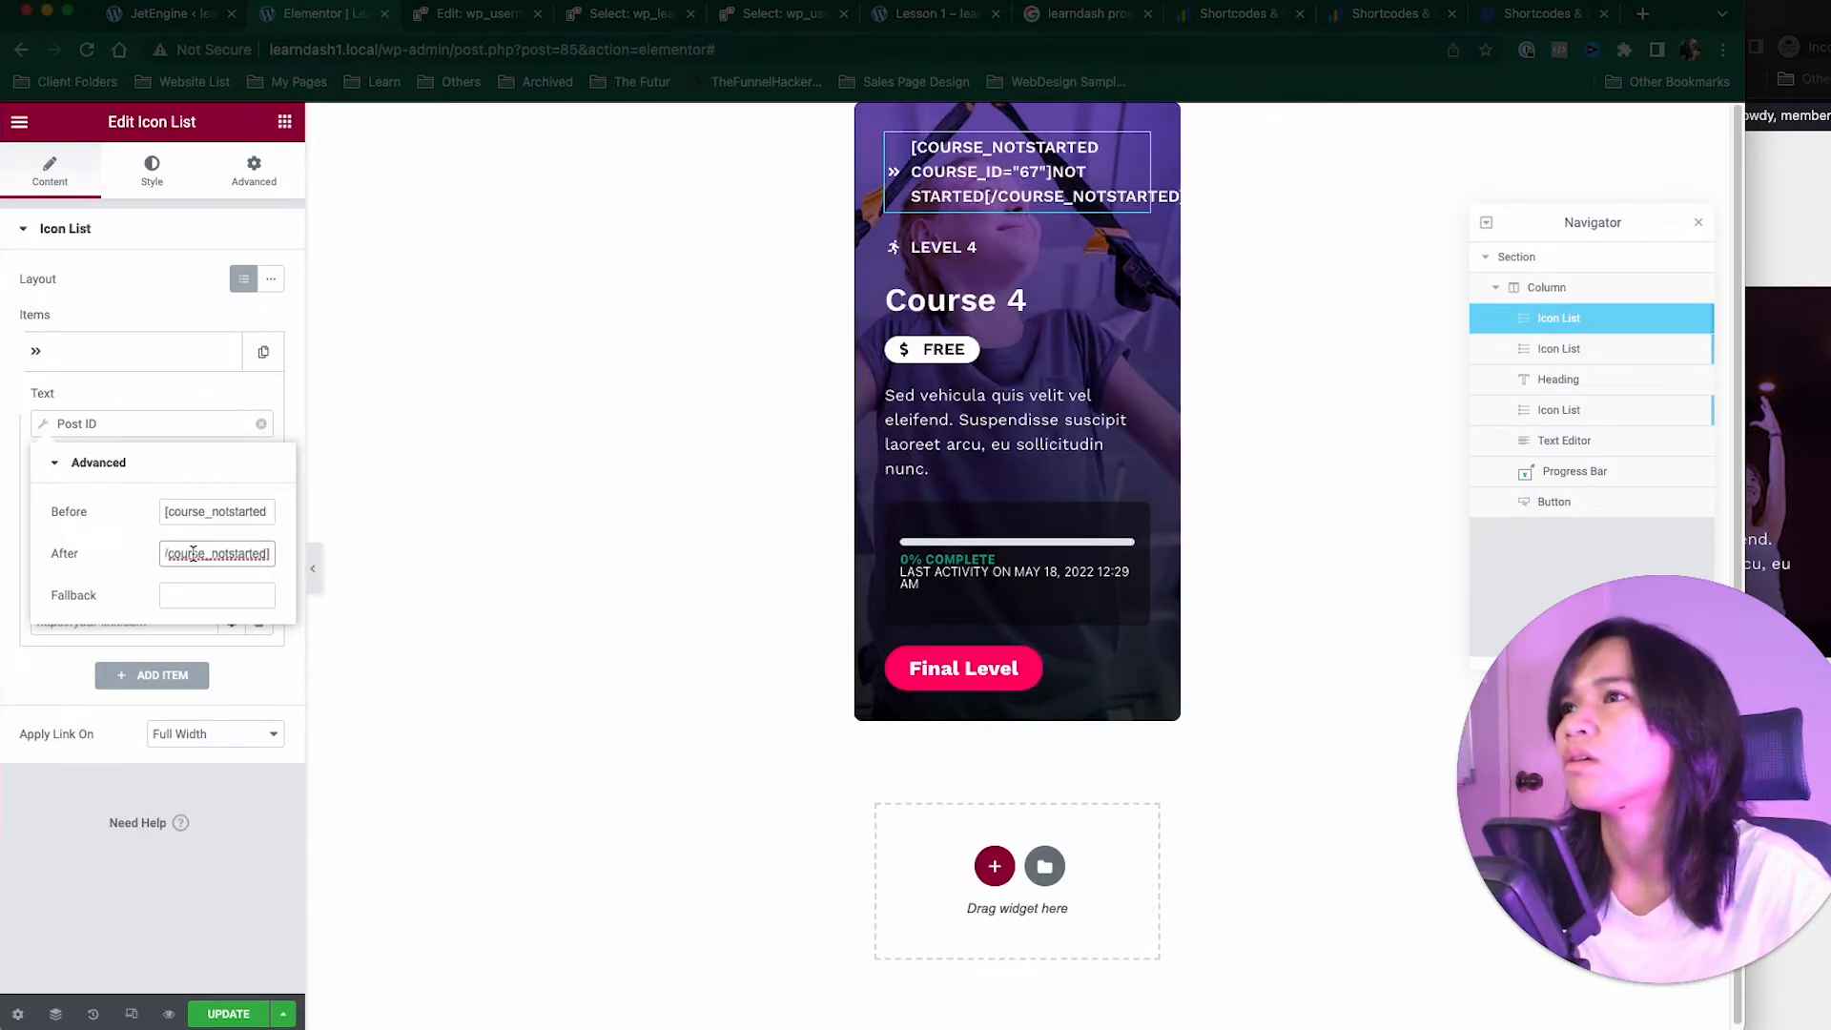
Step: Update the course card template and reload the Courses page in the other browser window to check the status labels
left_click(232, 1022)
left_click(1760, 126)
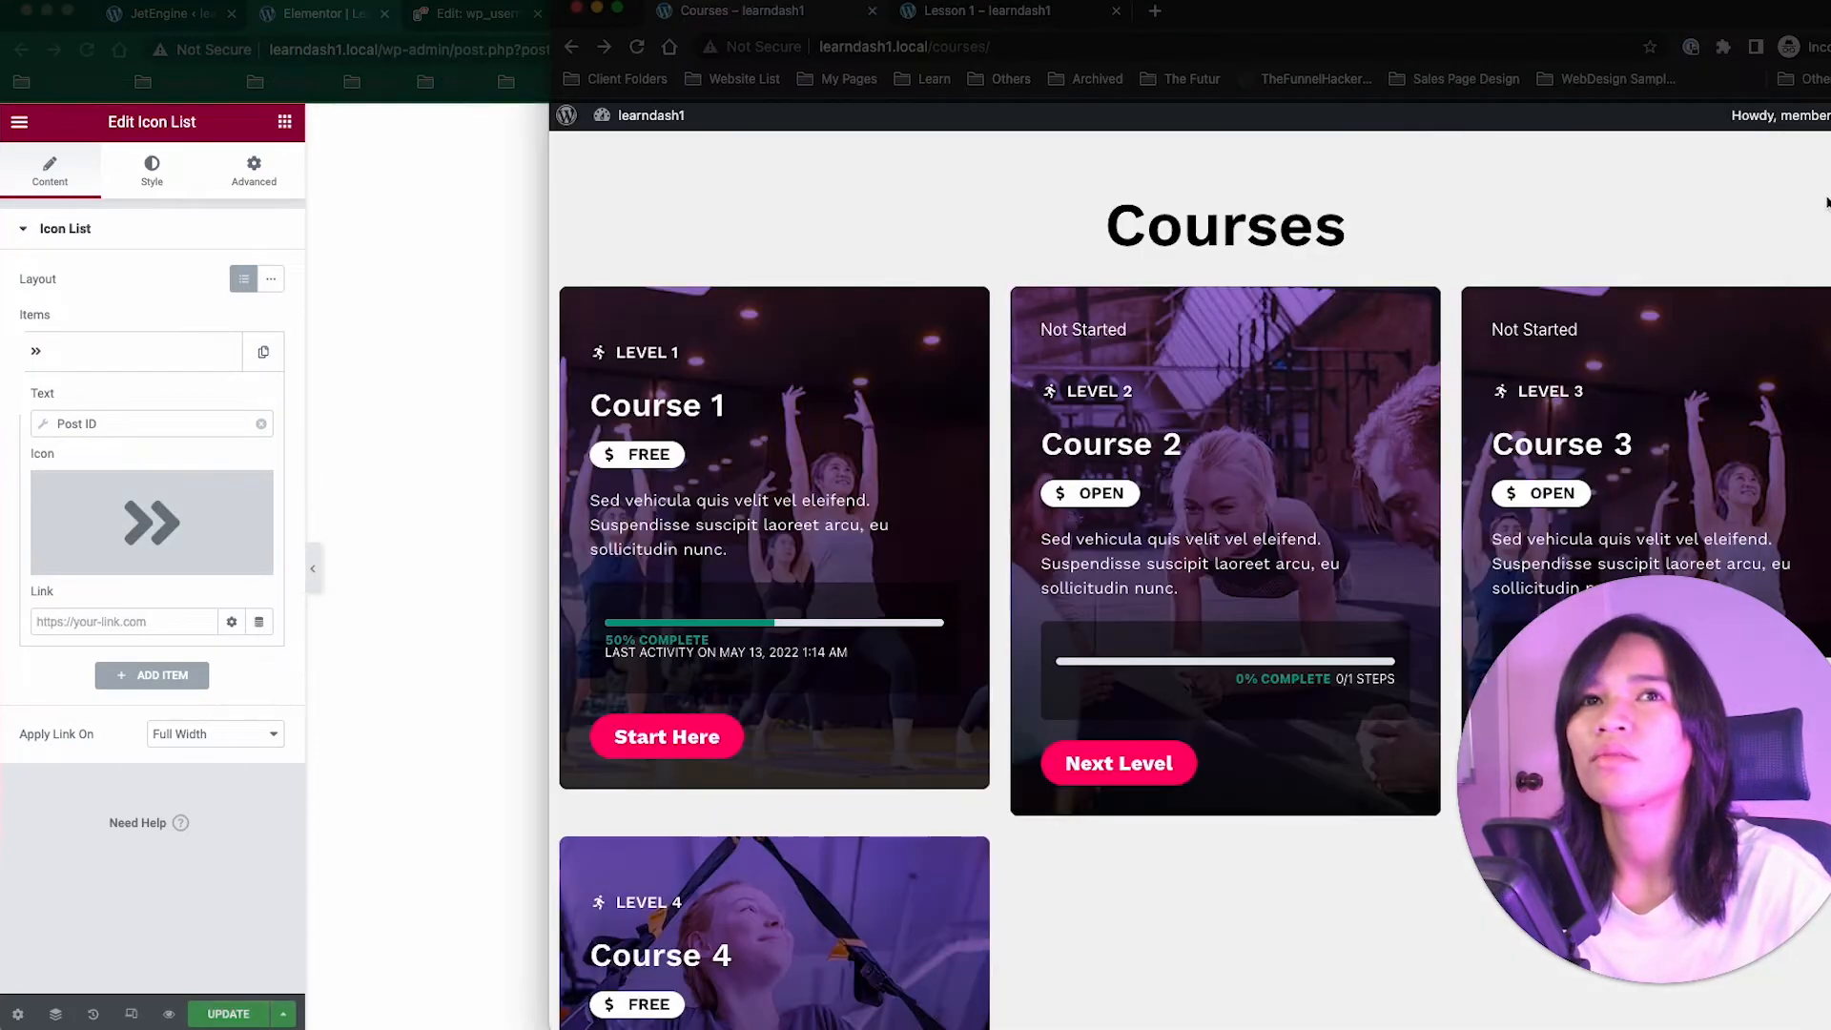
left_click(637, 47)
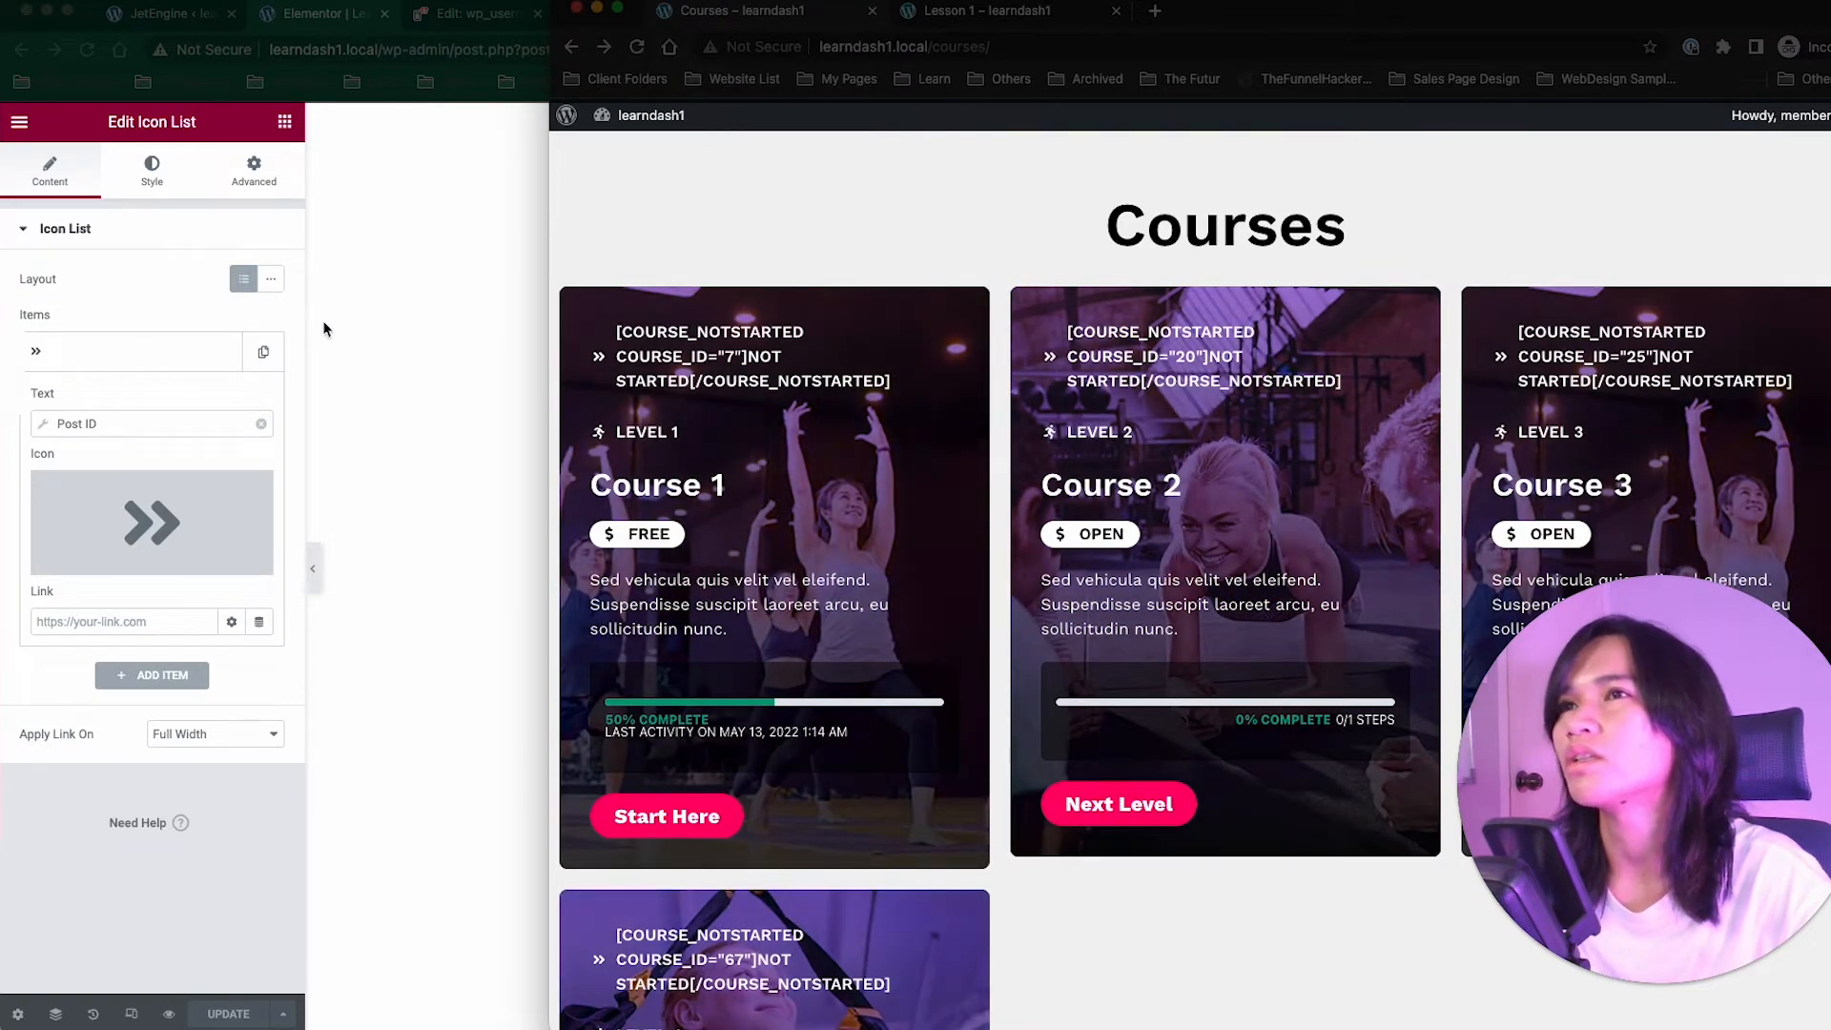
Step: Open Elementor's Saved Templates from the JetEngine dashboard page and copy the status Icon List from the course card
left_click(180, 17)
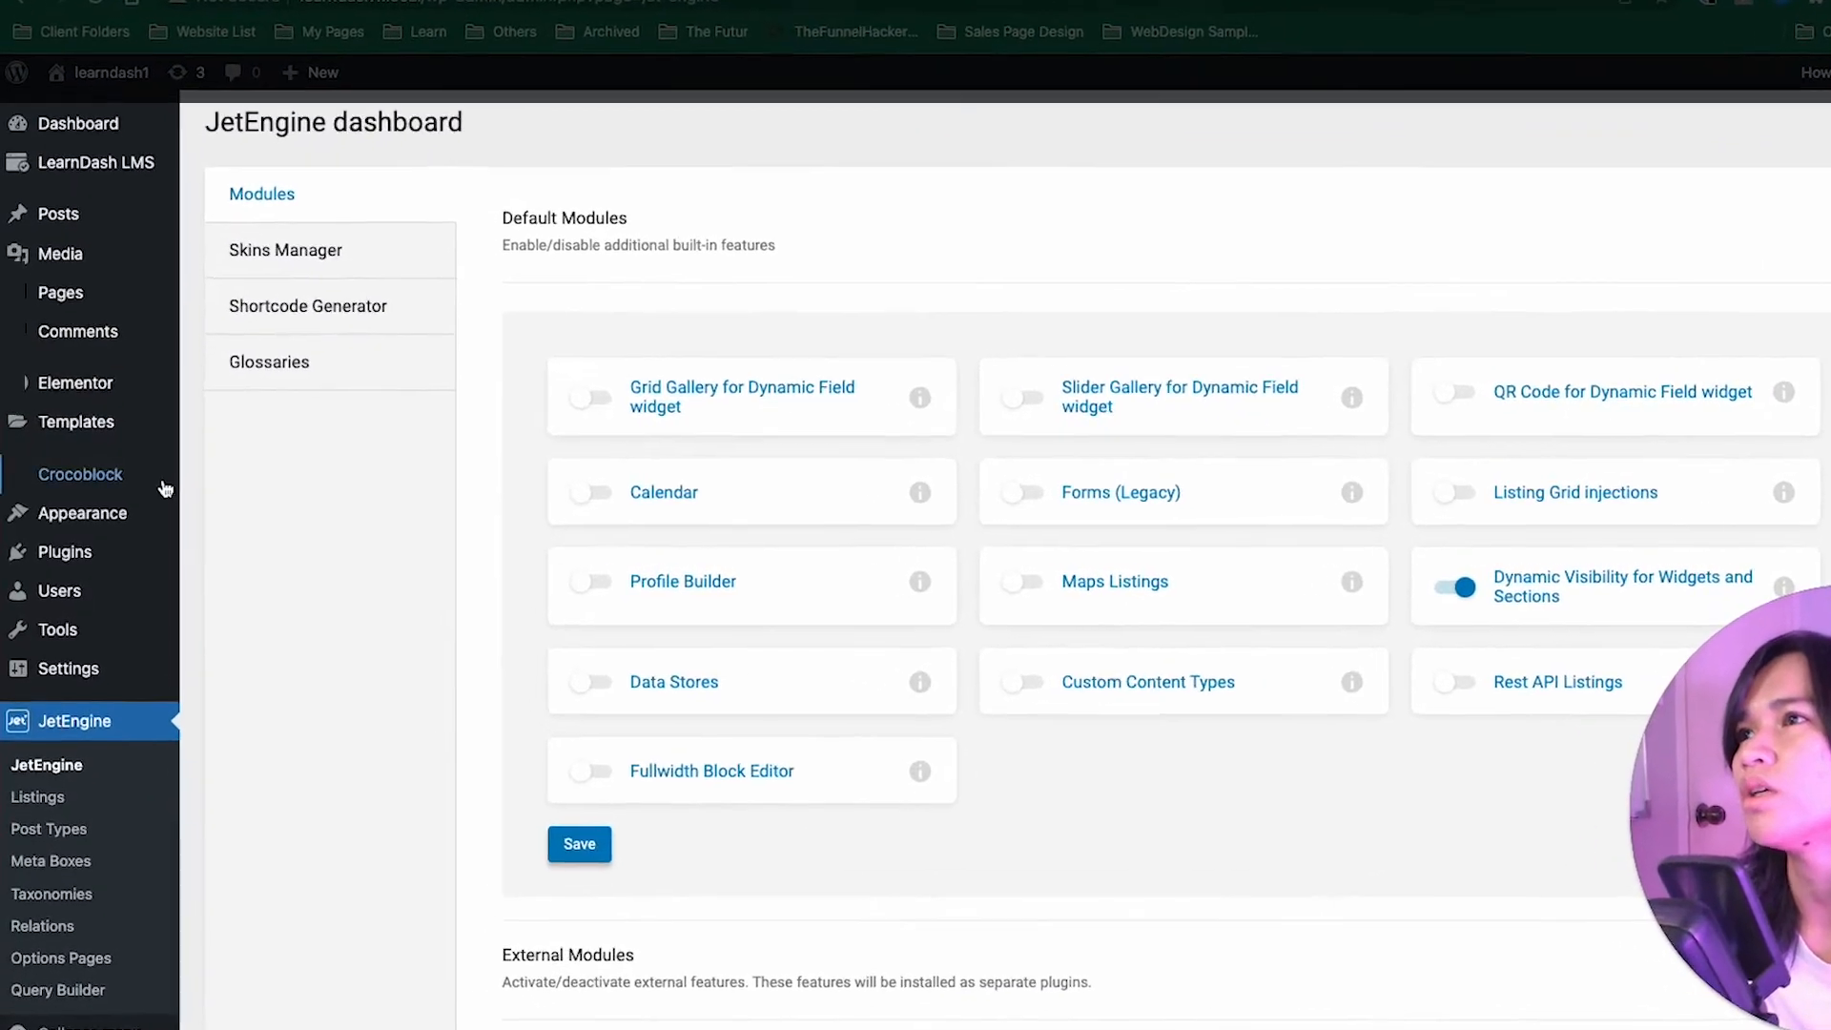
mouse_move(90, 382)
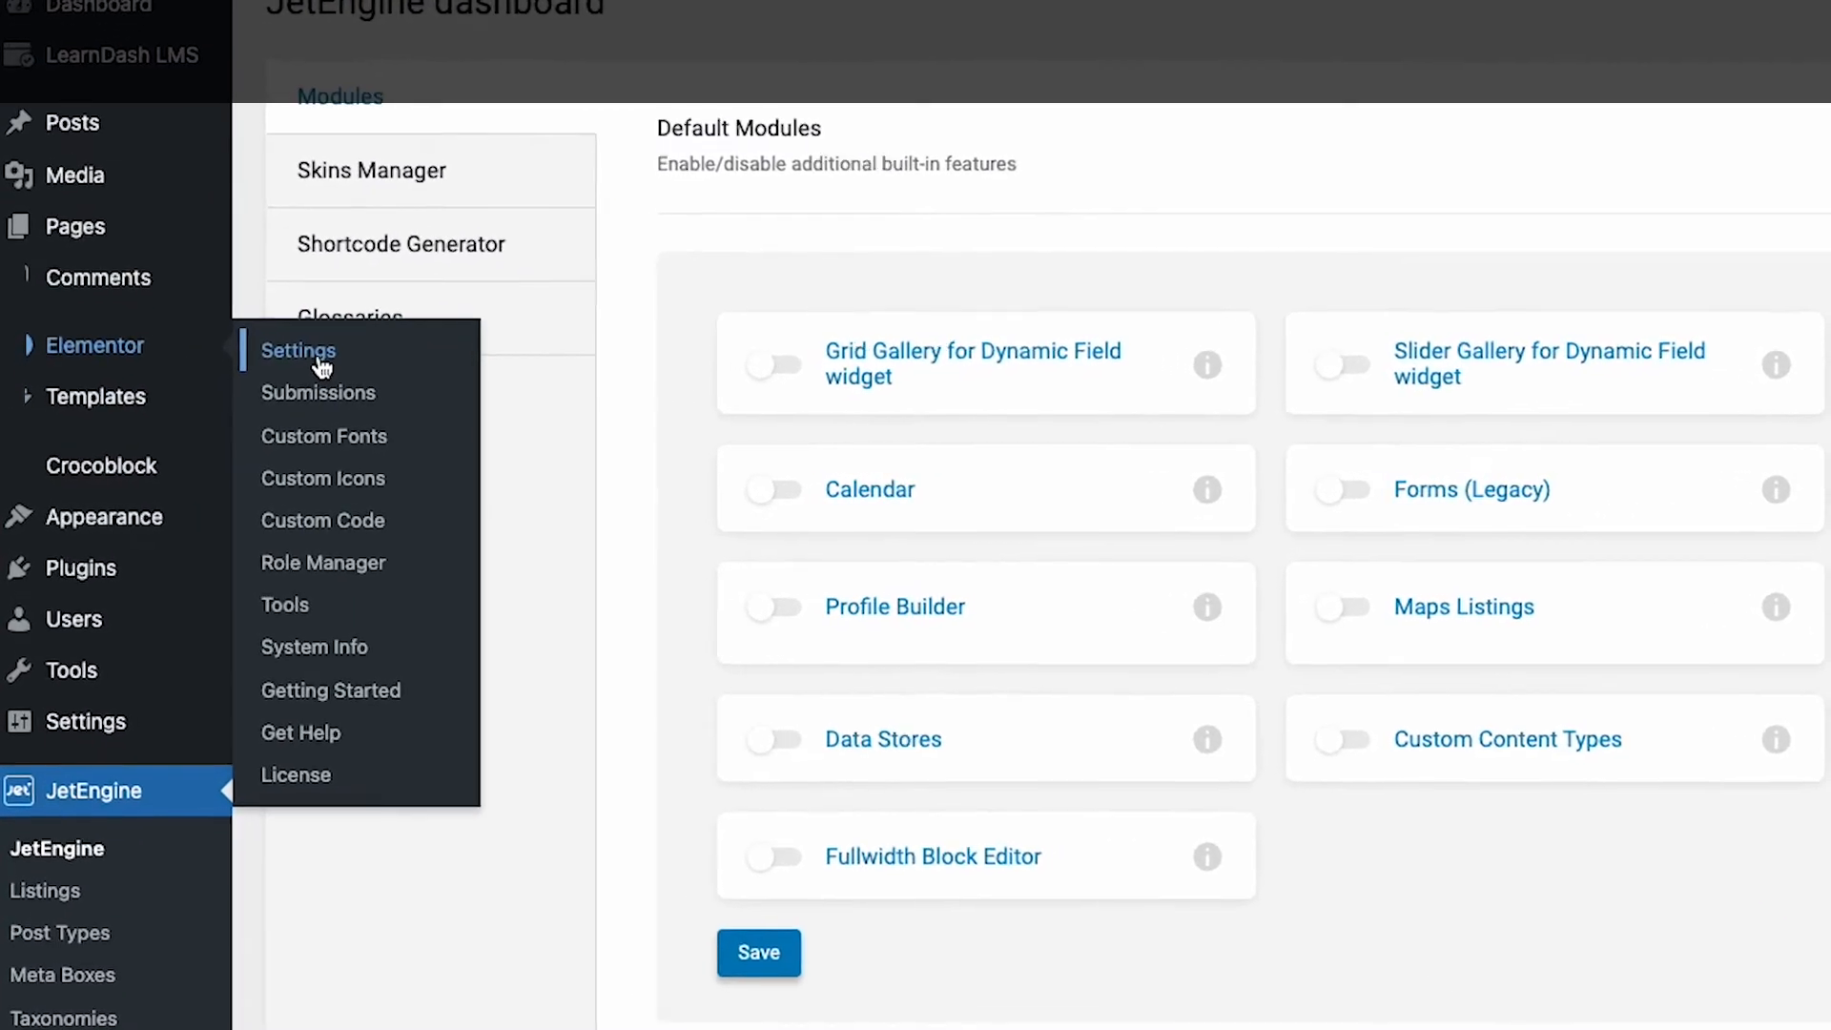
mouse_move(152, 408)
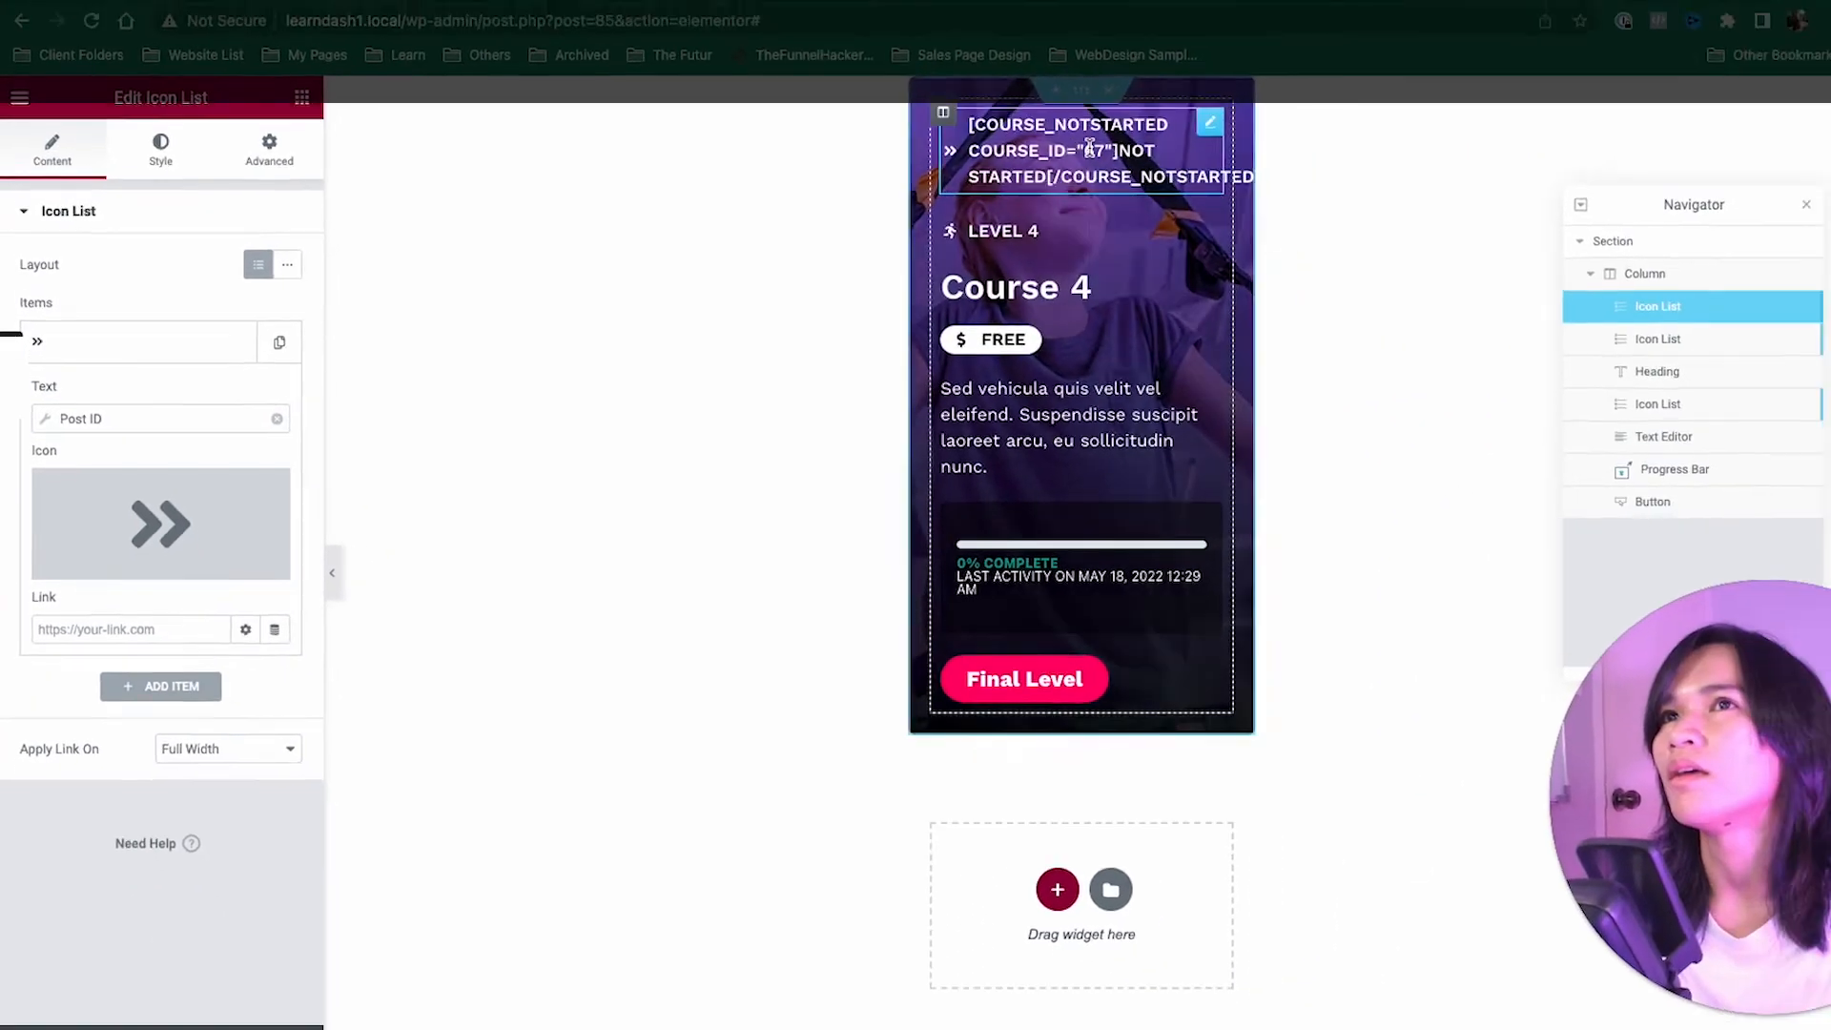
right_click(1089, 148)
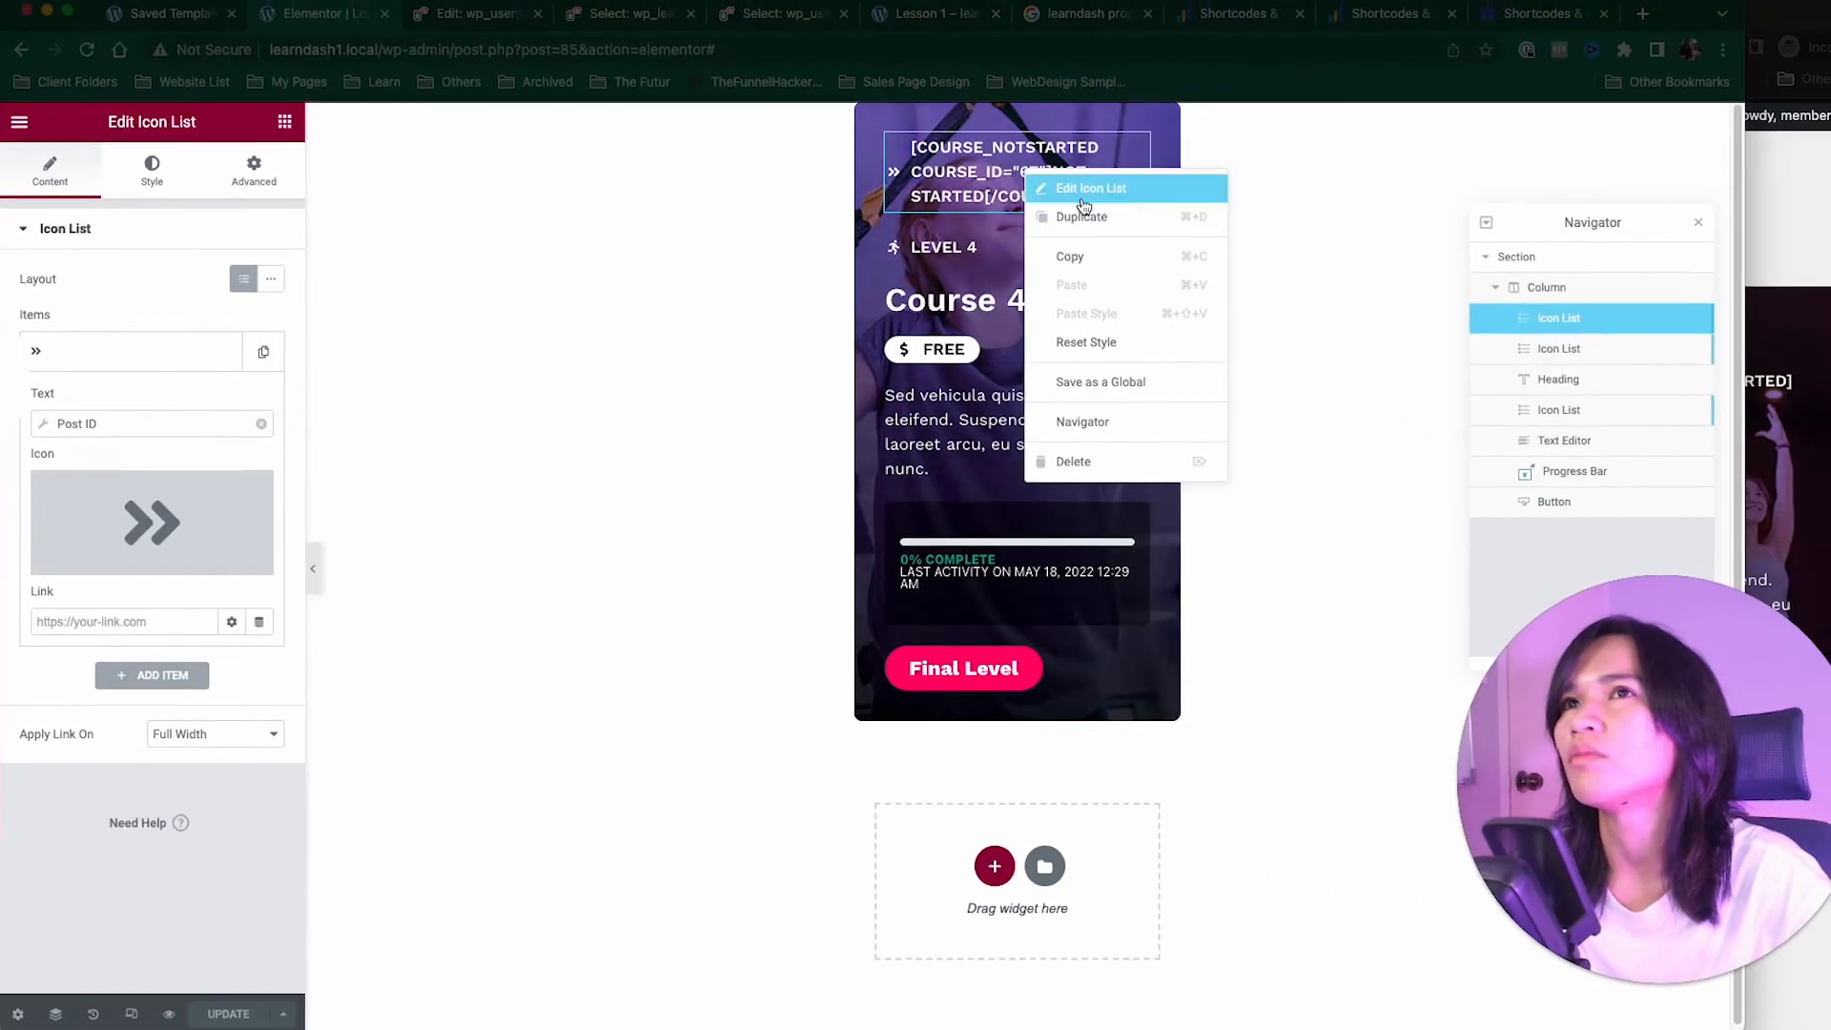
left_click(1164, 238)
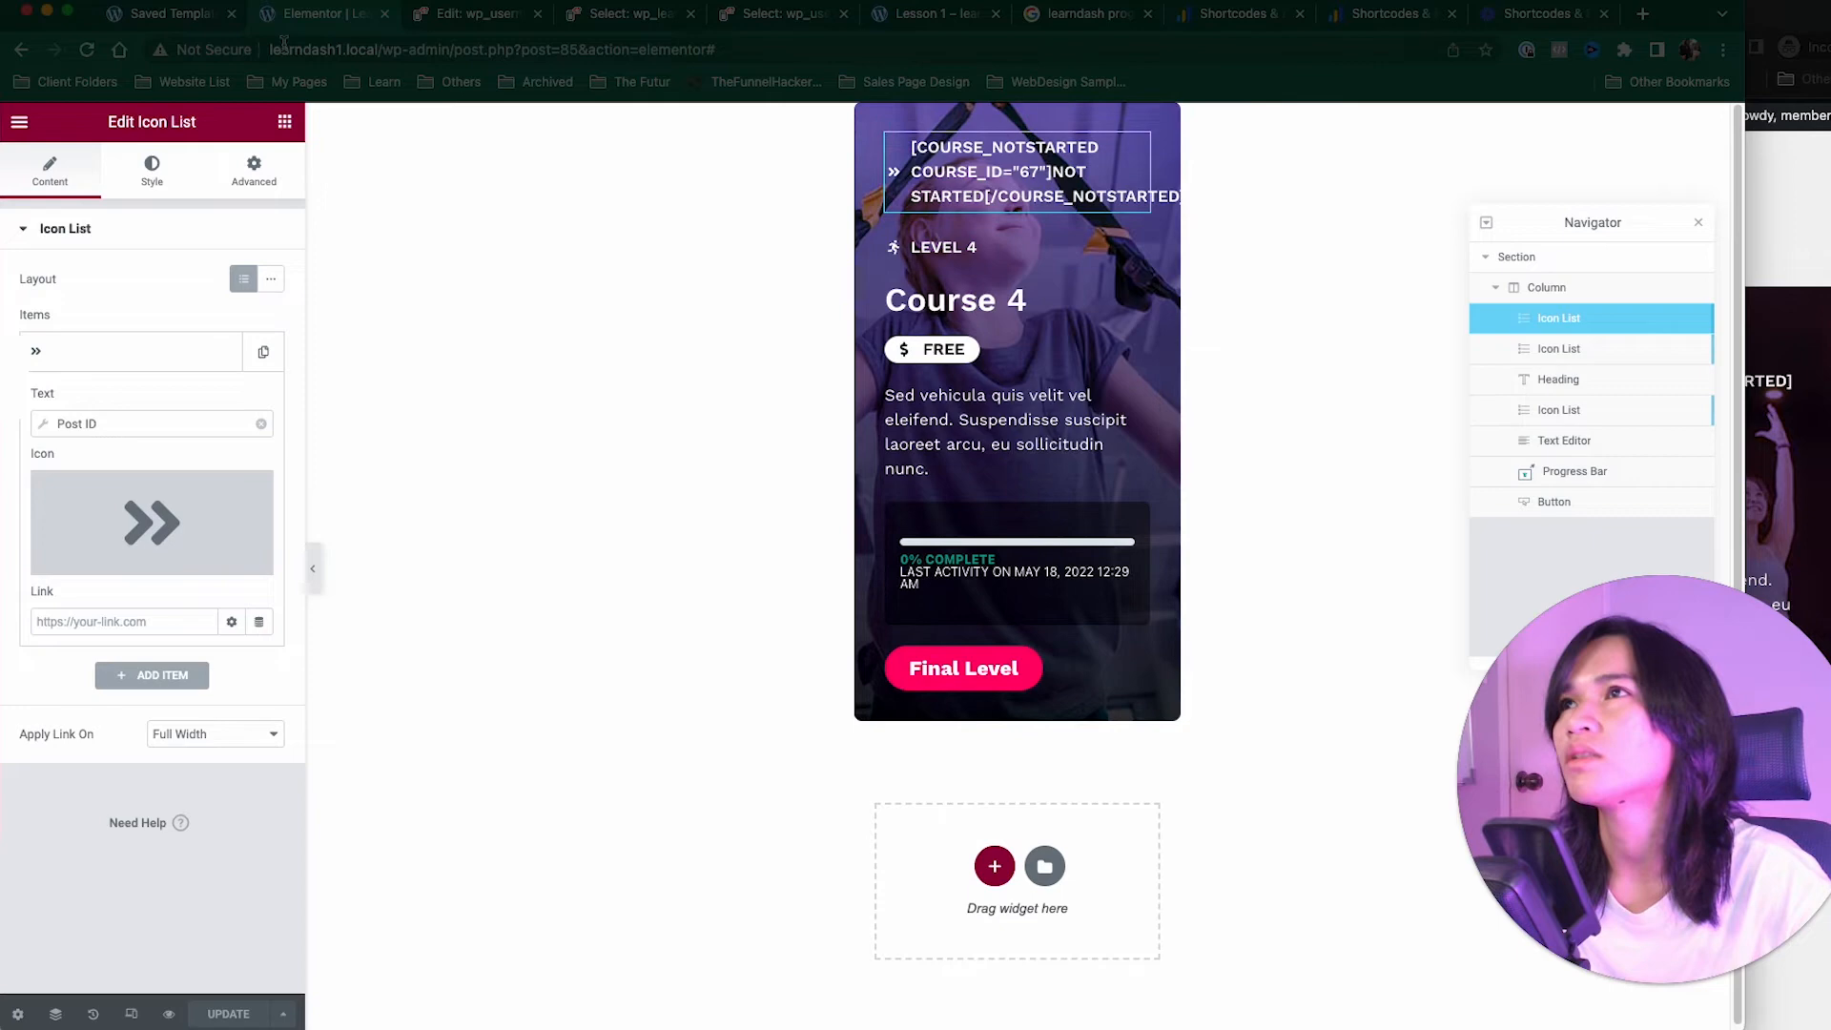
Step: Create a new Elementor template of type Section named Not Started Status
left_click(170, 13)
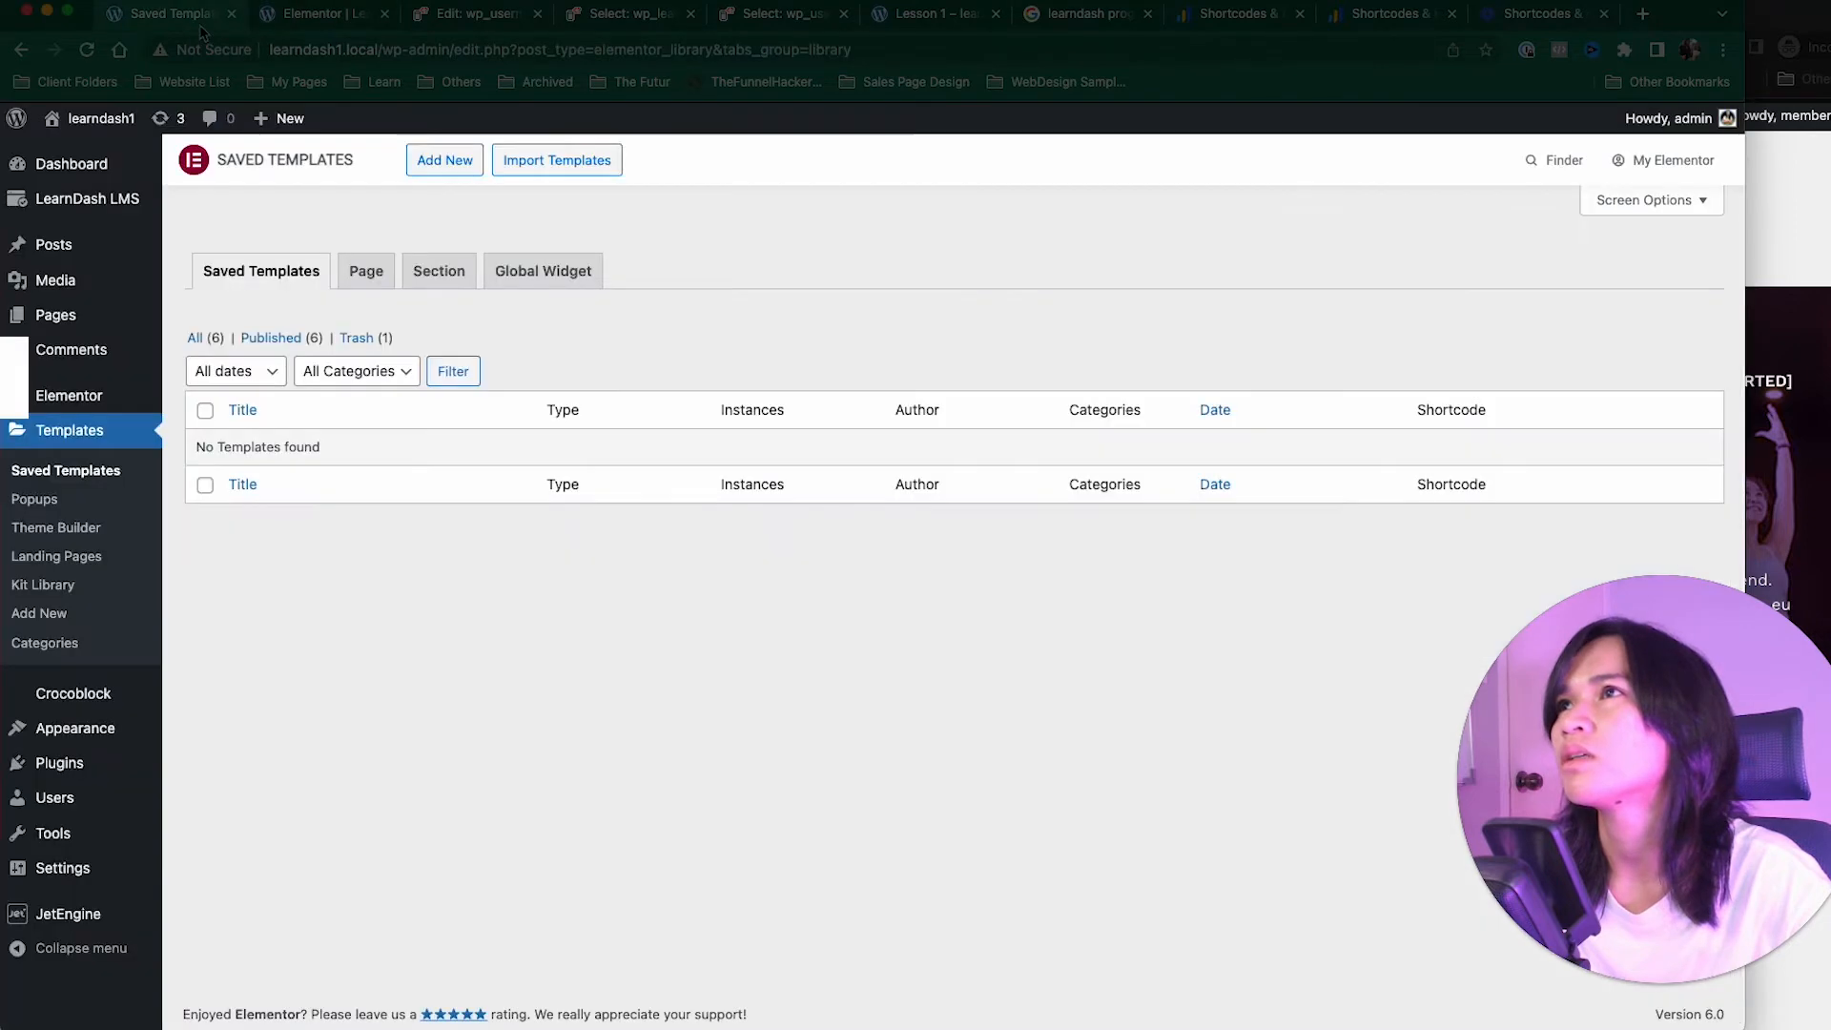
left_click(442, 162)
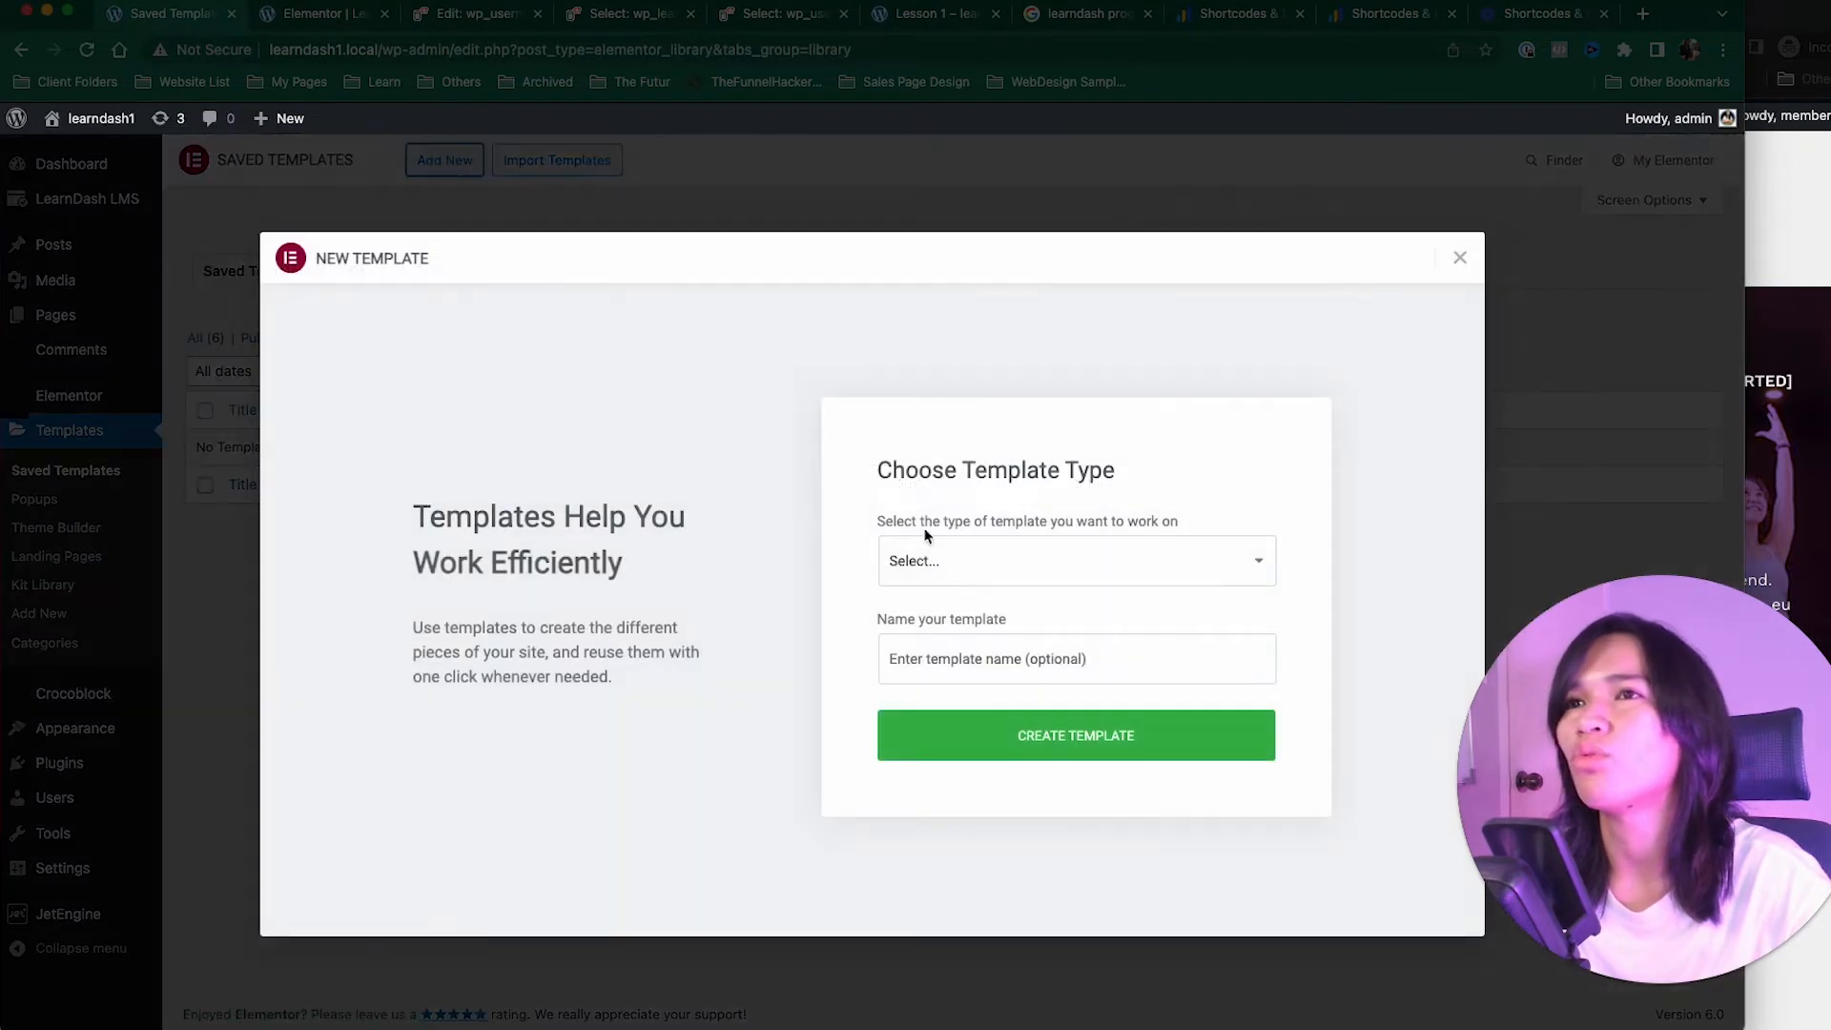
left_click(969, 567)
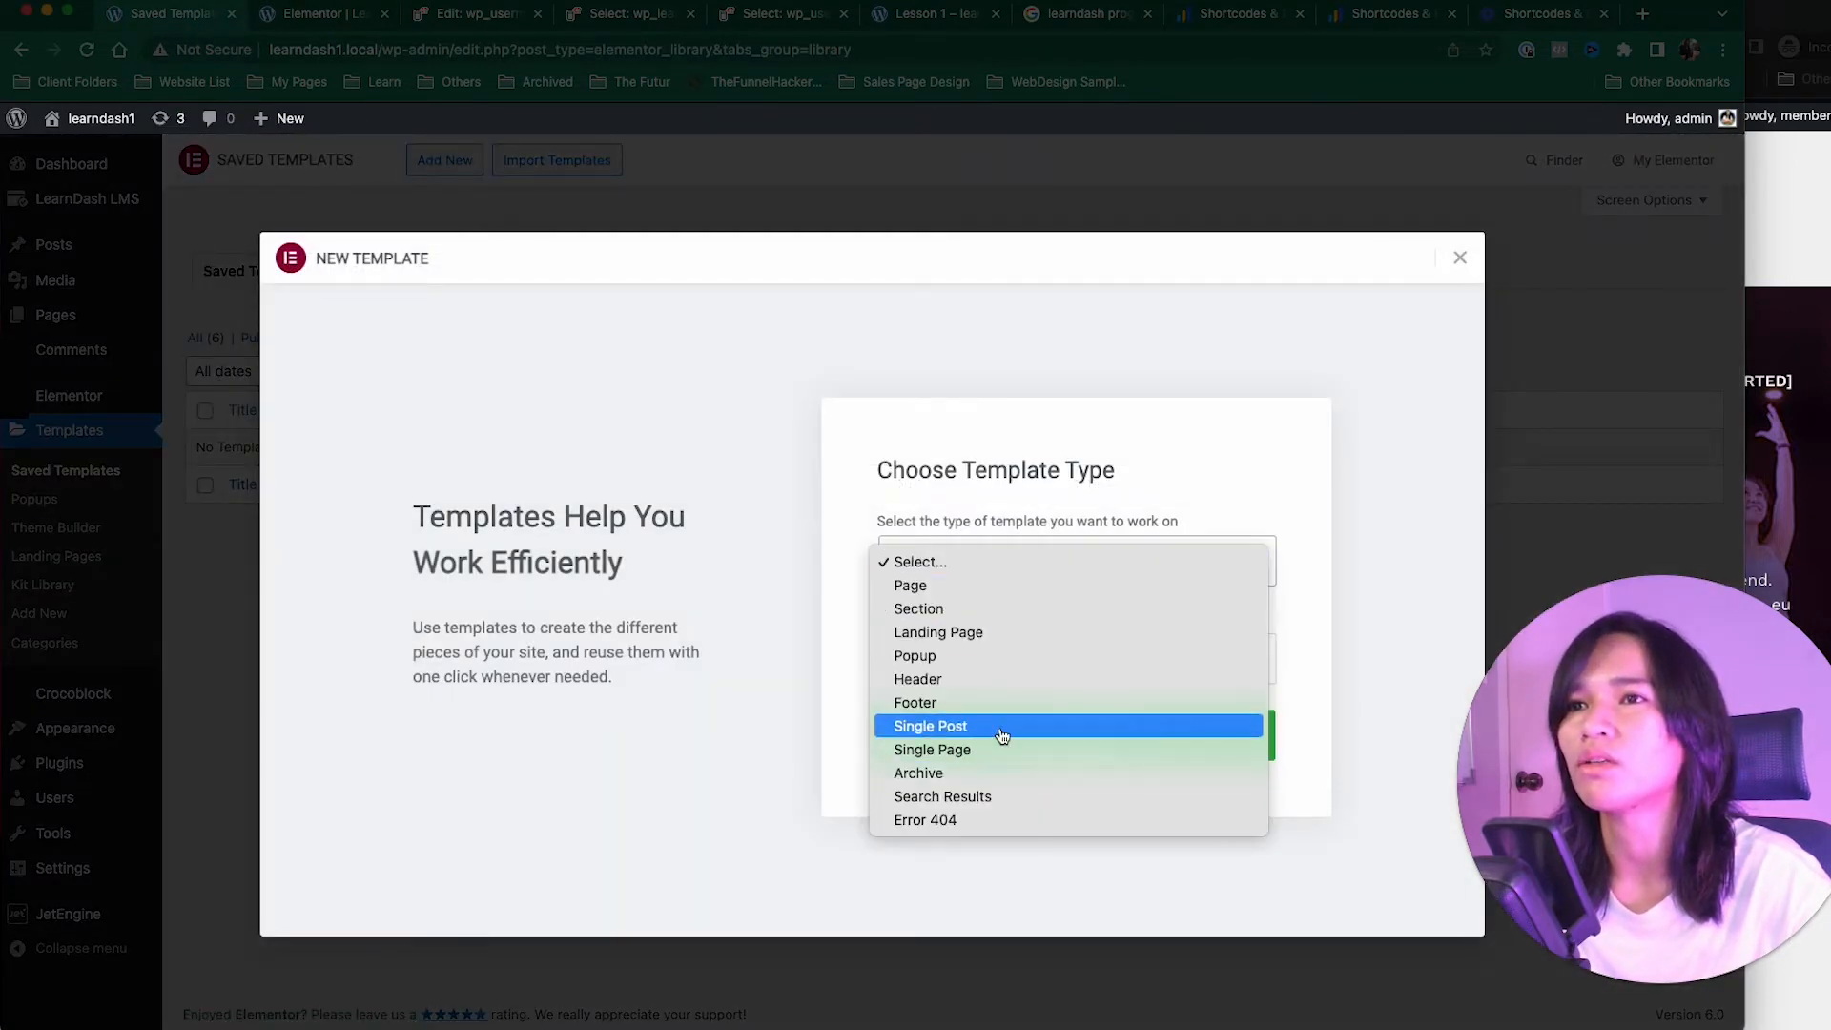
left_click(986, 608)
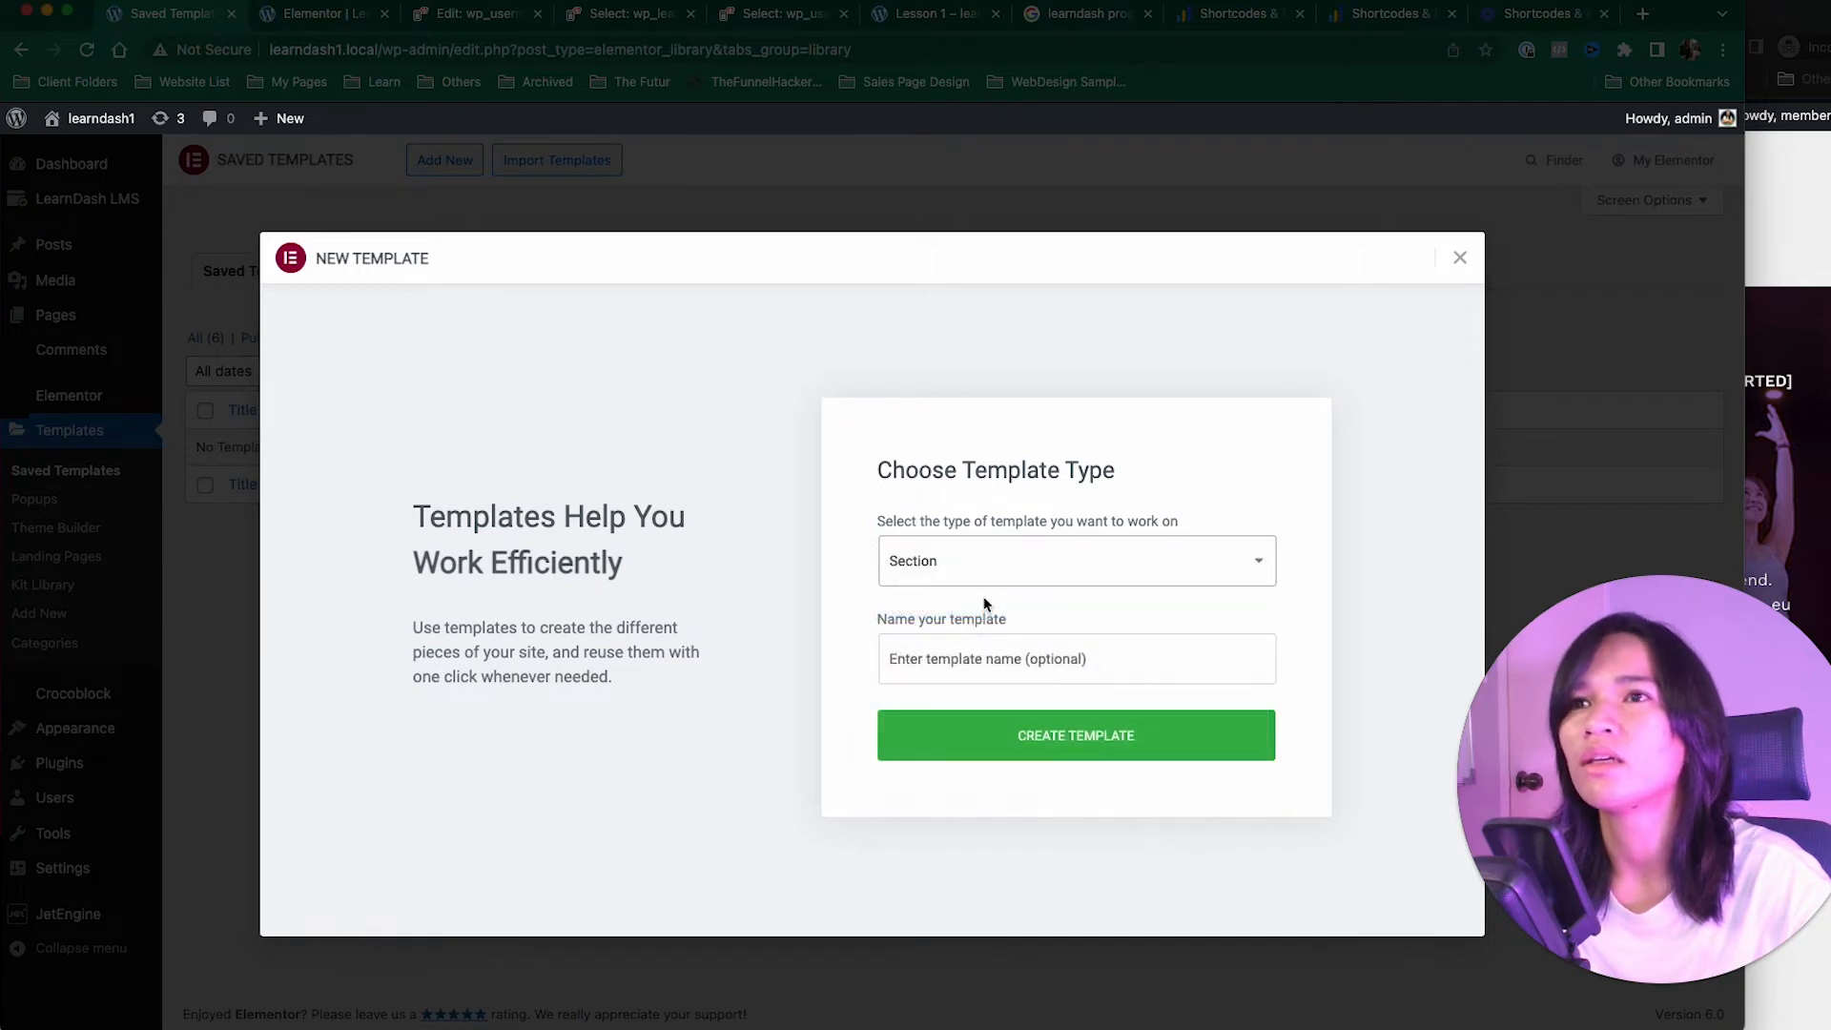
left_click(1041, 669)
type("Not Started Status")
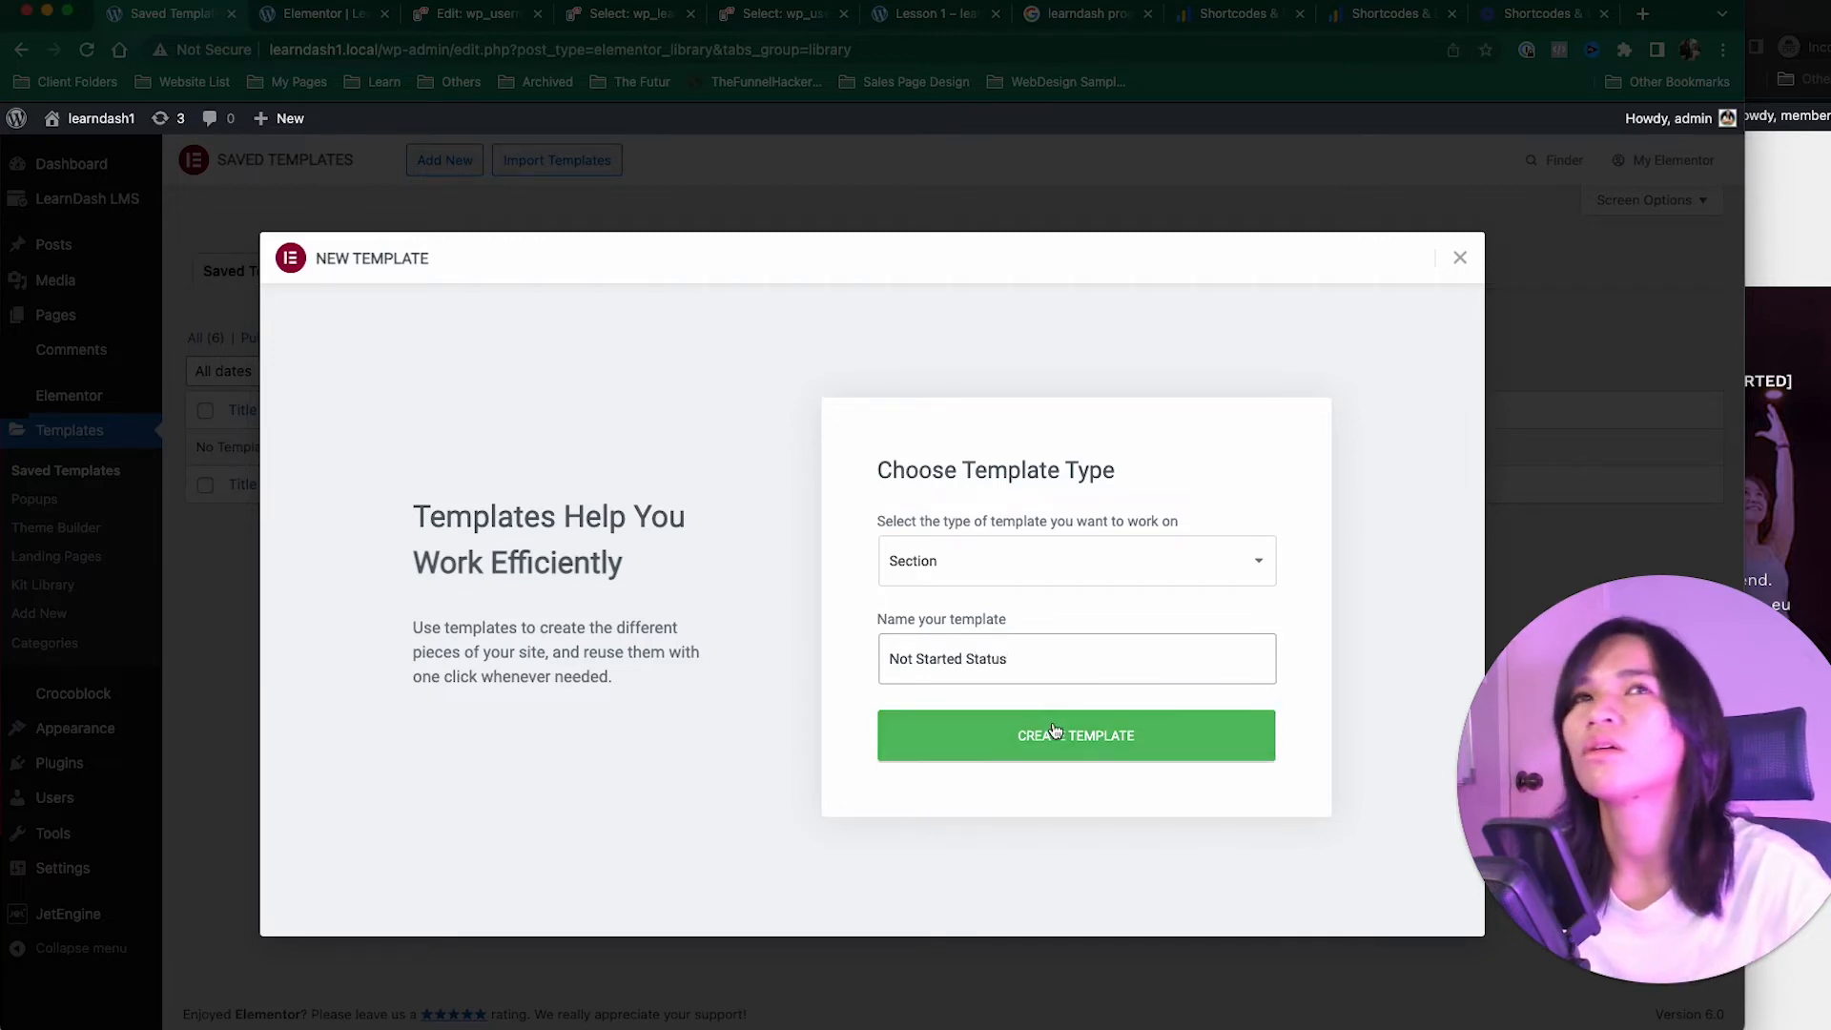
left_click(1186, 739)
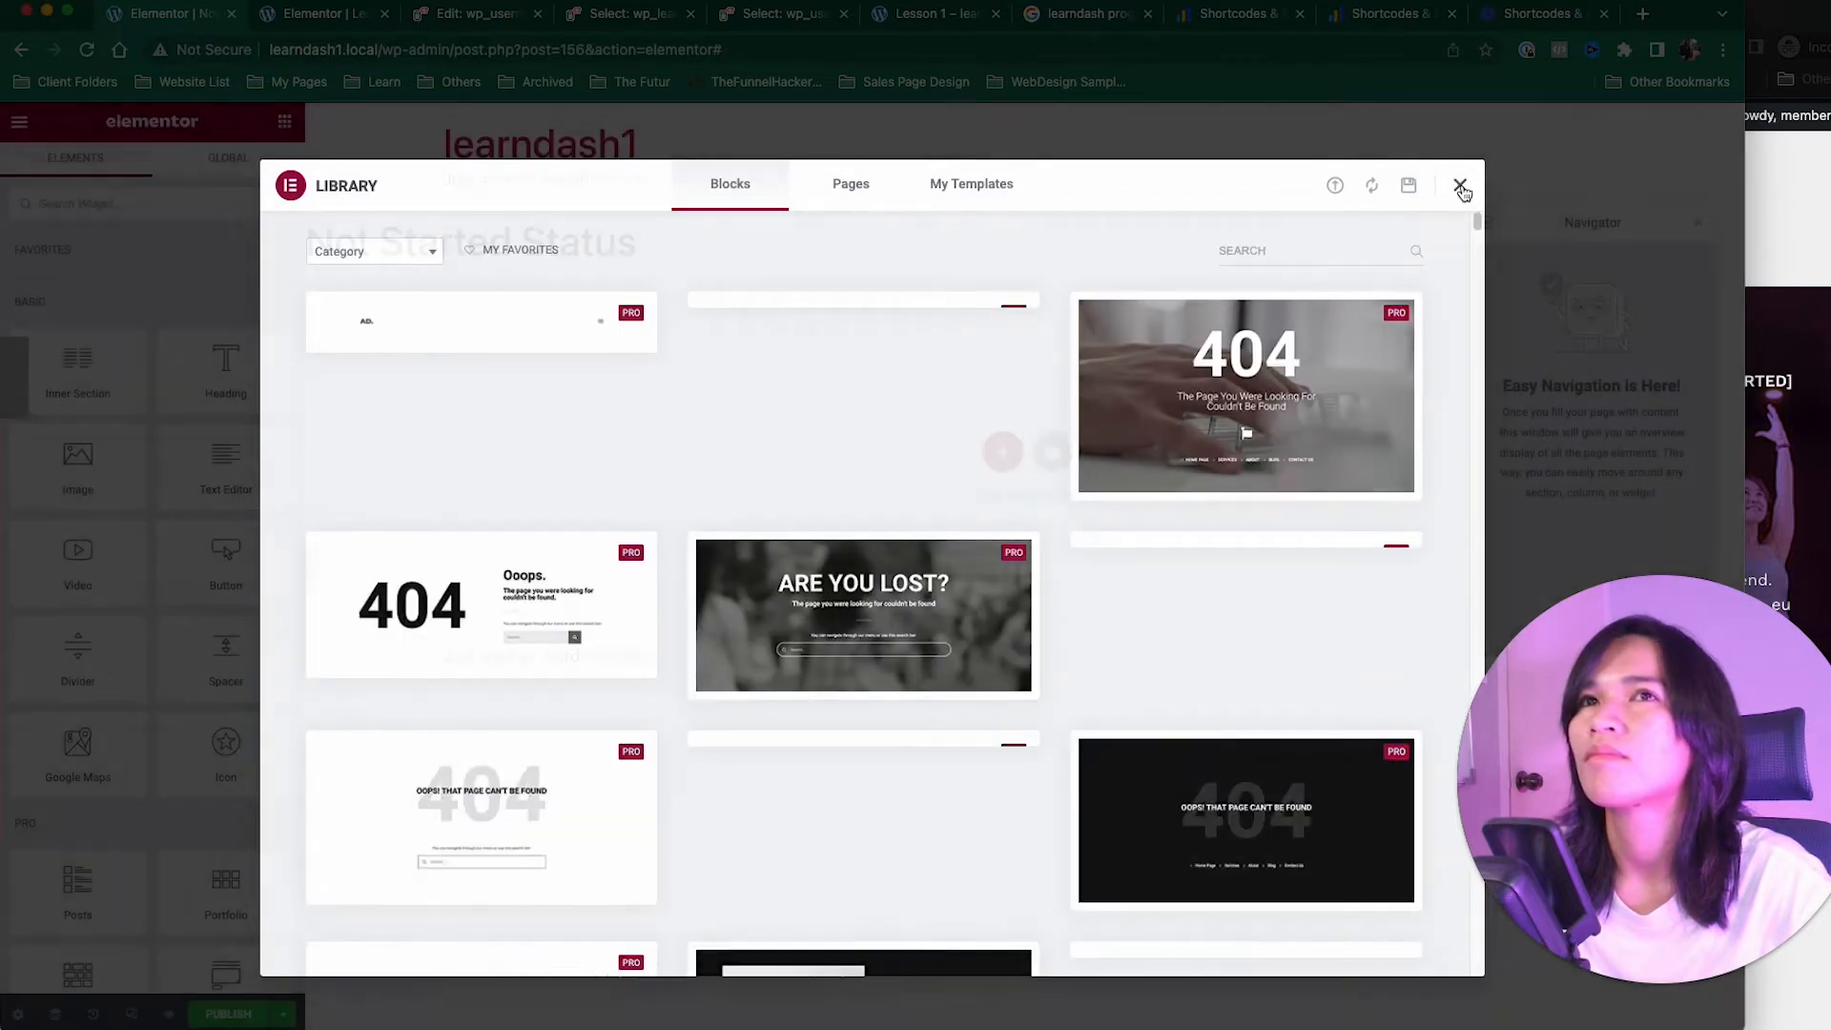
Step: Dismiss the block library and paste the copied Icon List into the empty template
left_click(1459, 186)
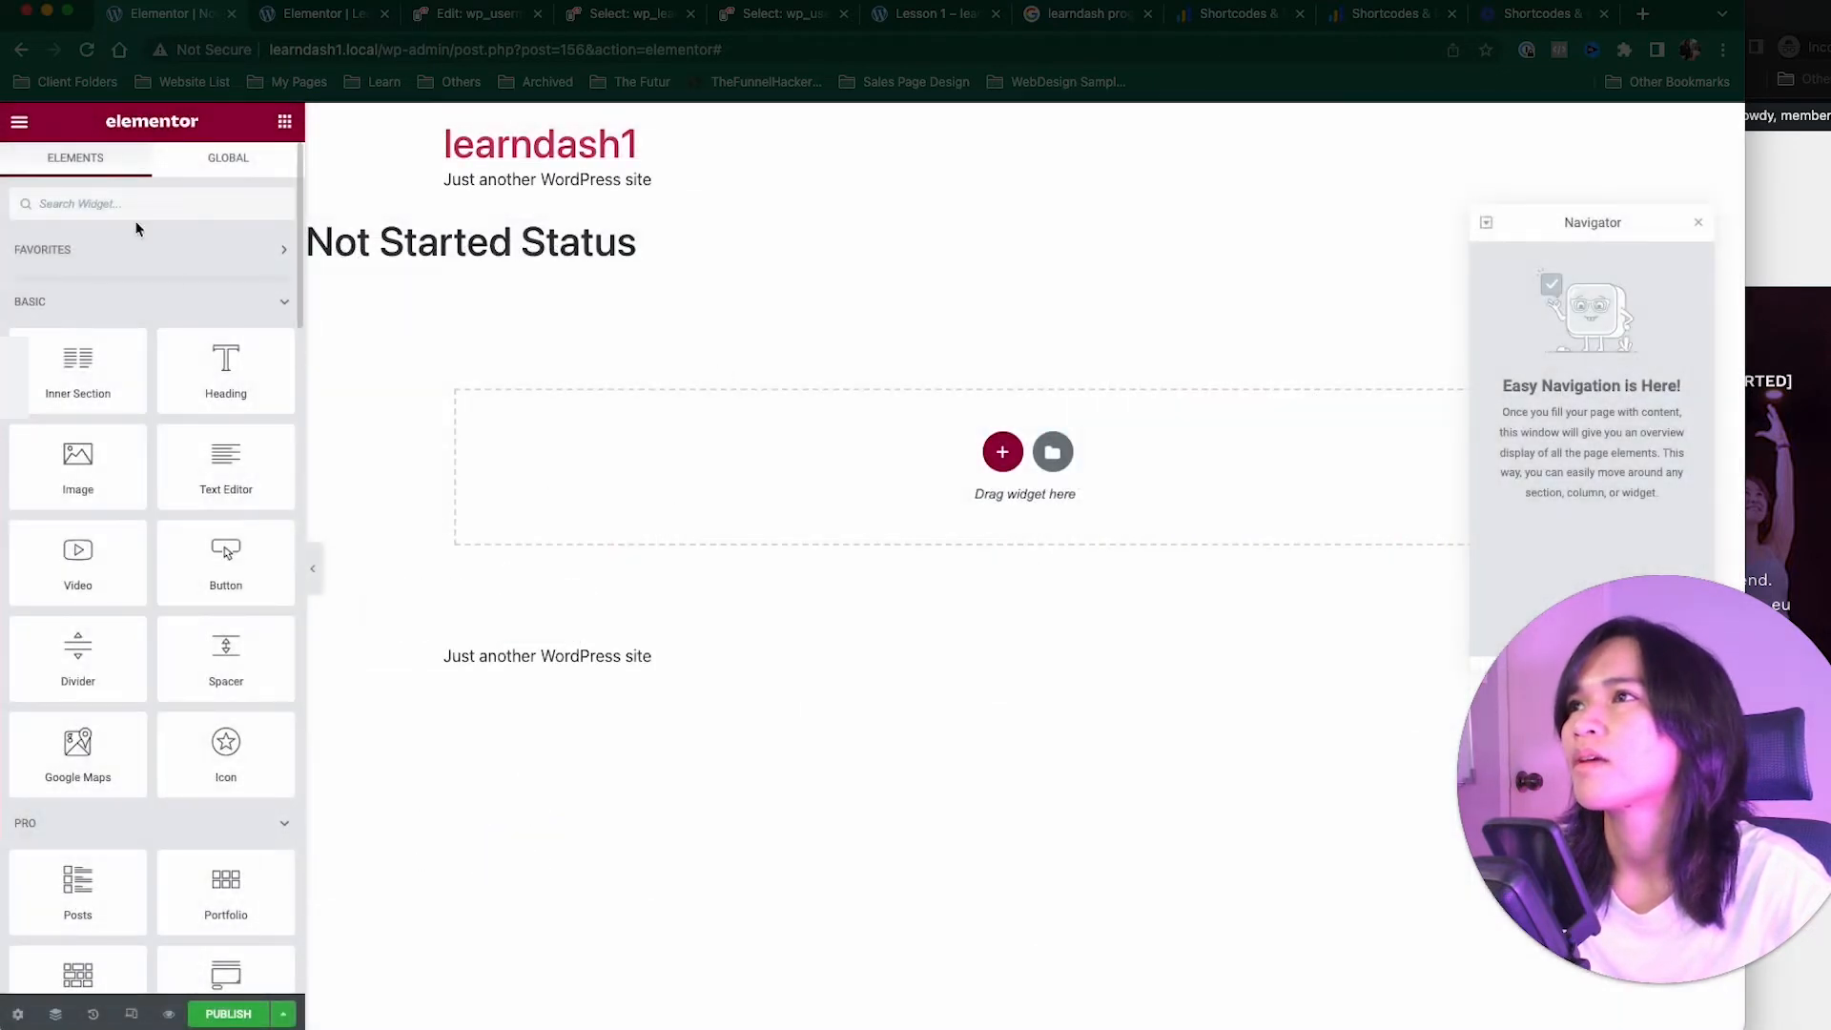
right_click(559, 408)
left_click(660, 423)
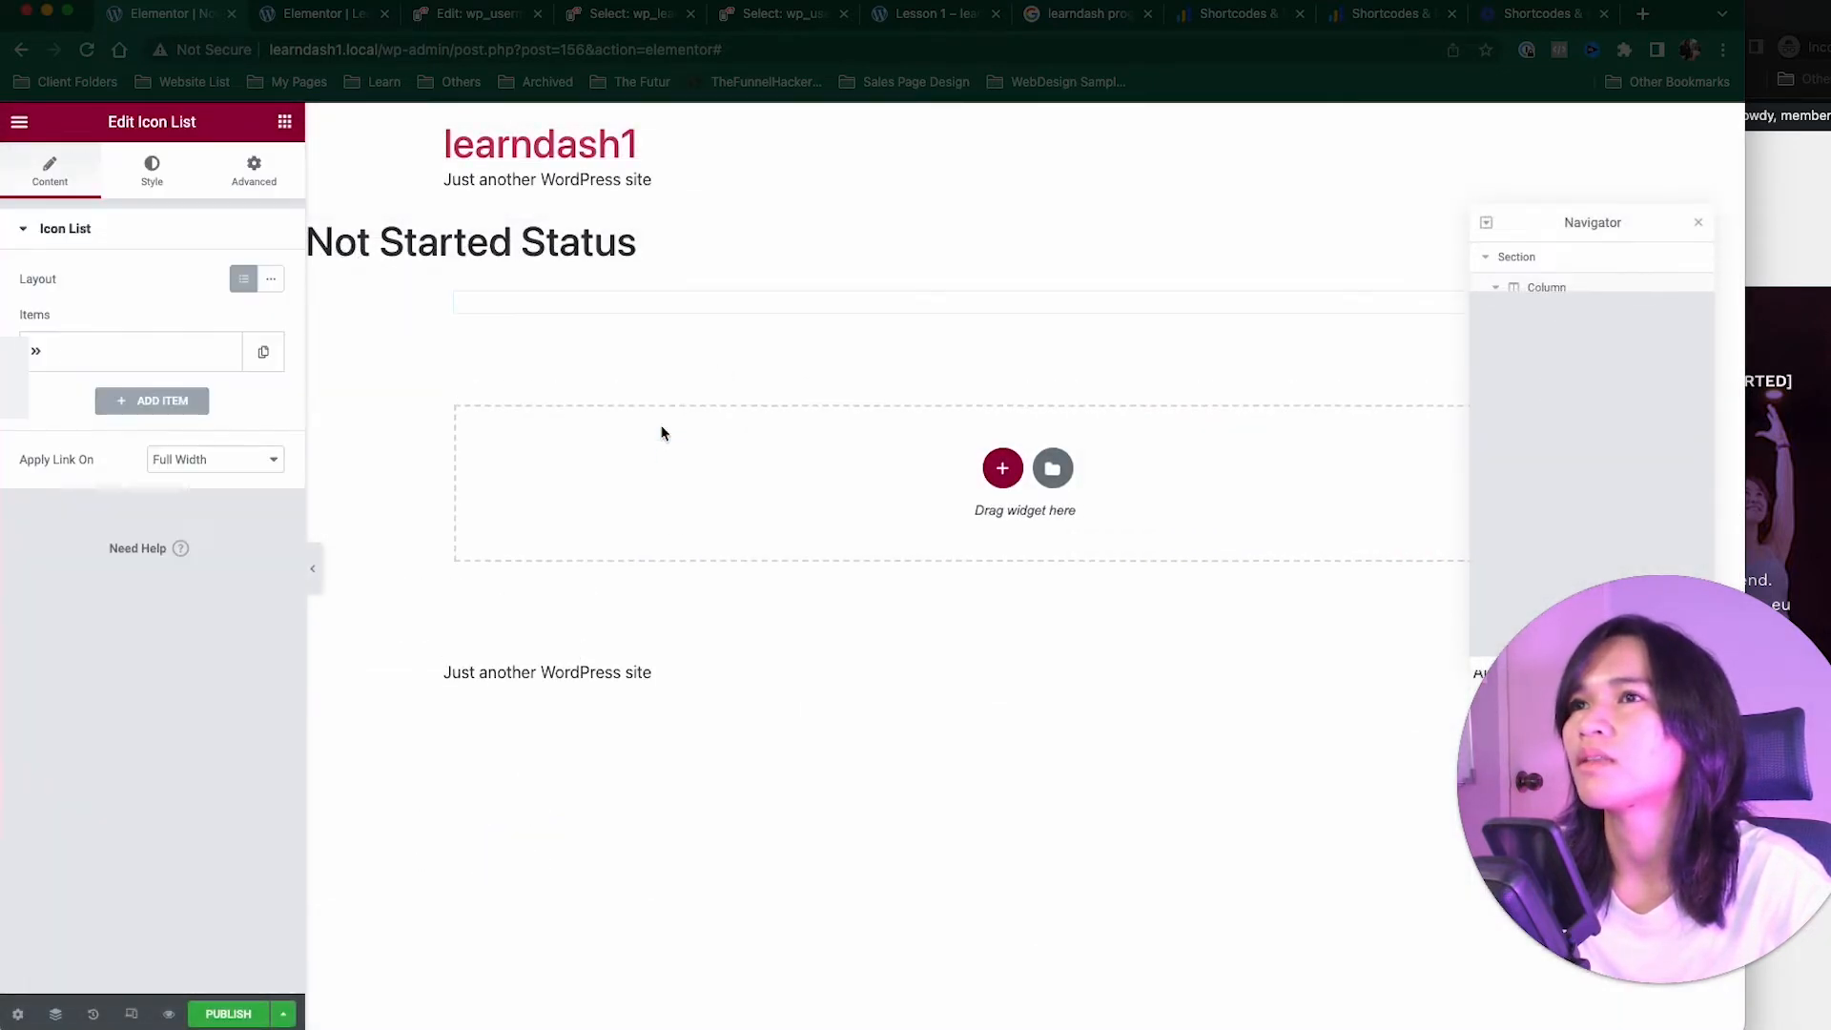
Step: Remove the Post ID dynamic tag from the pasted list item and set its text to Not Started
left_click(172, 354)
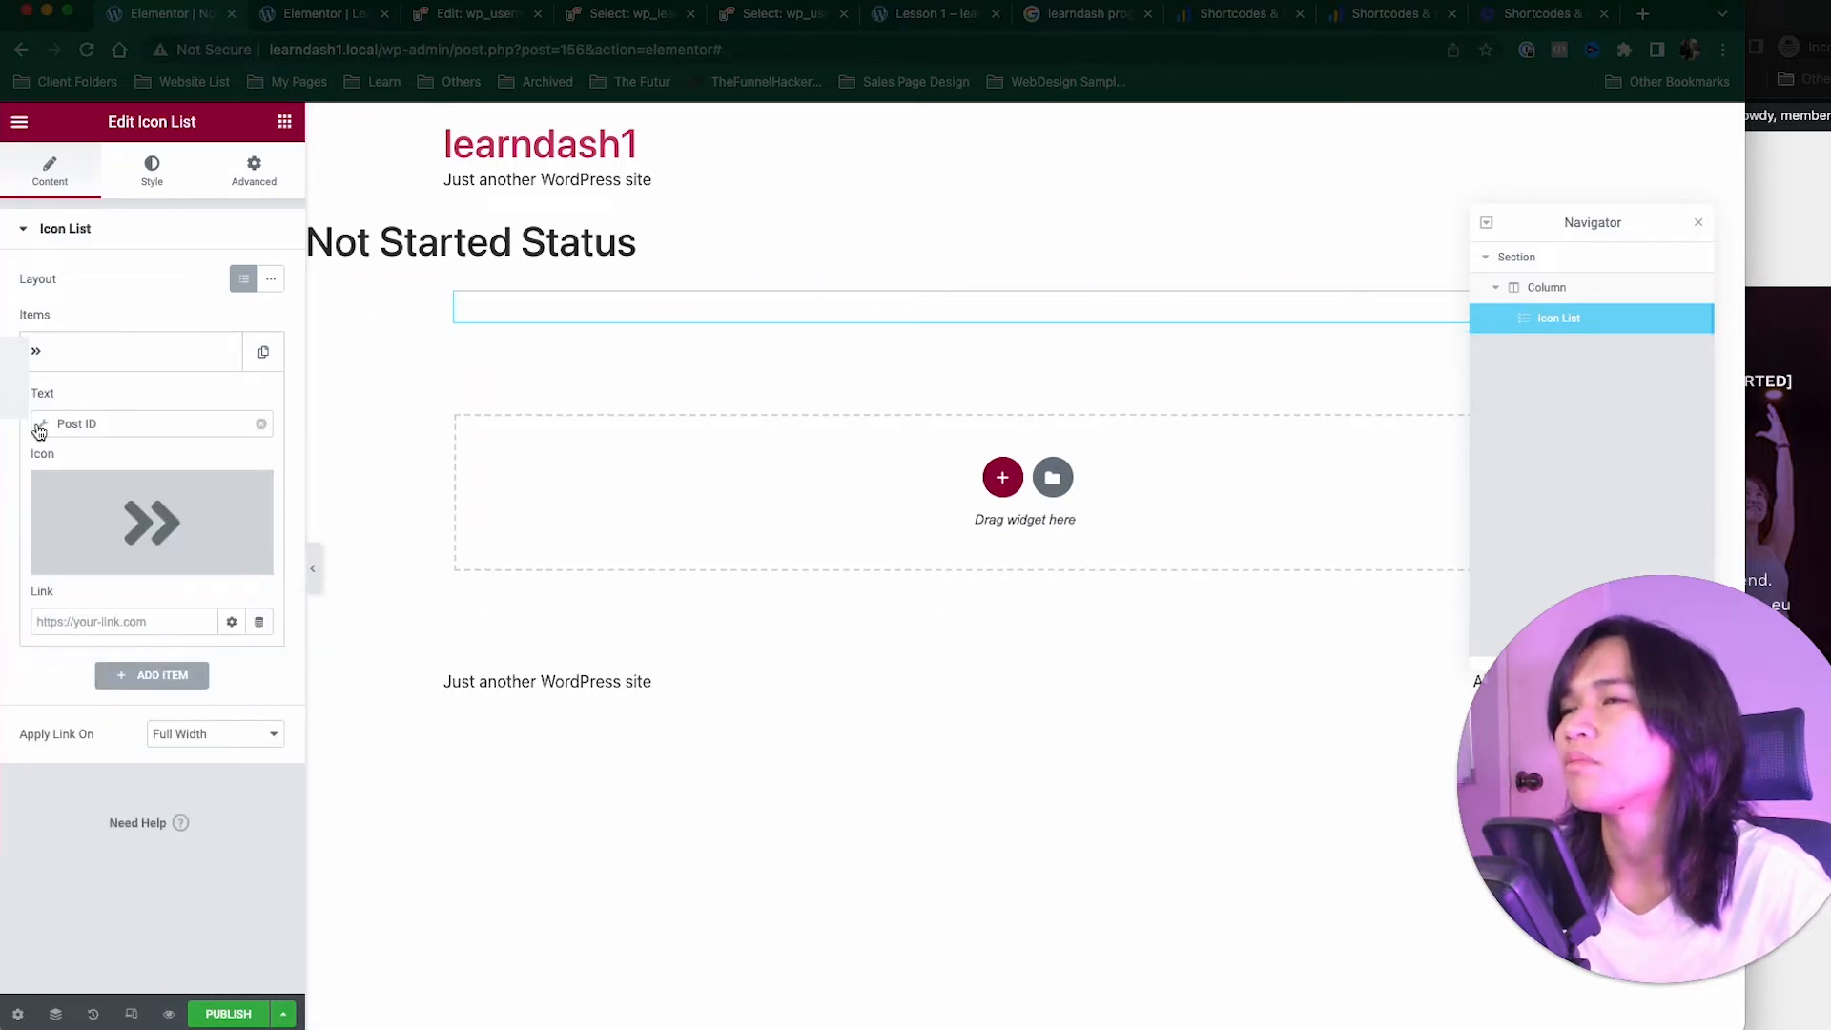
left_click(42, 425)
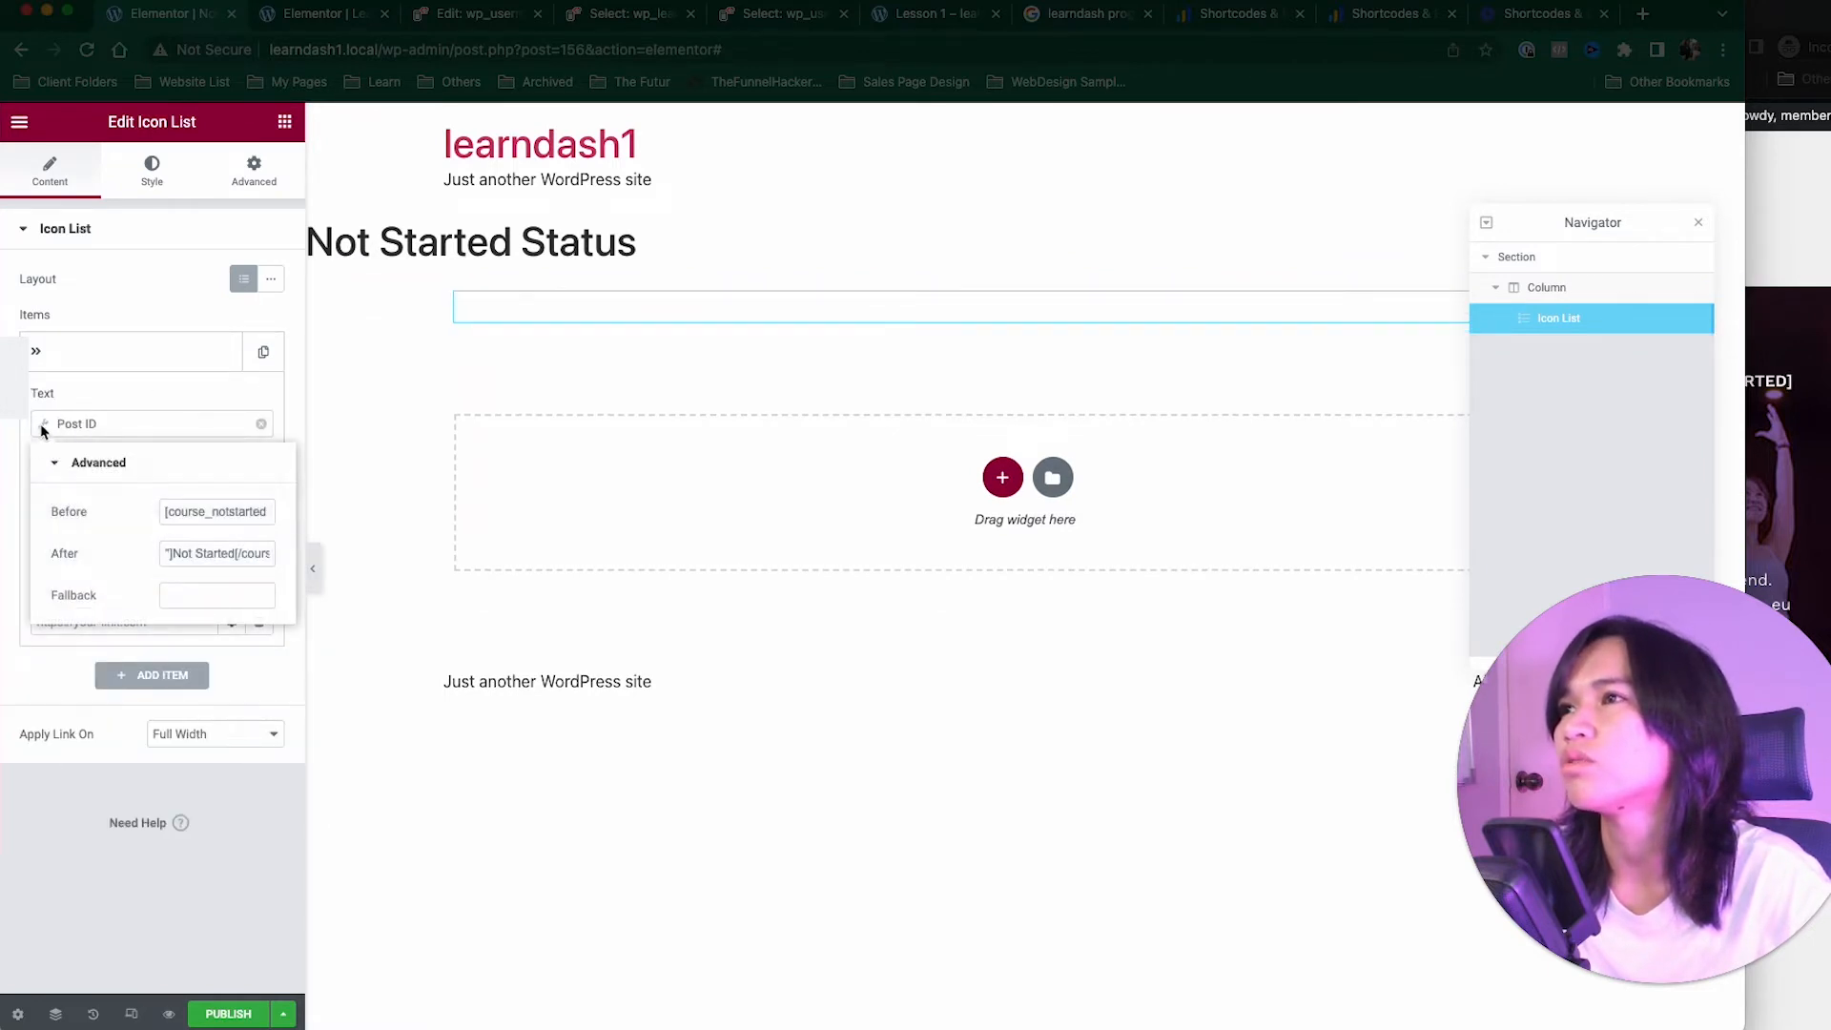
left_click(263, 426)
left_click(177, 417)
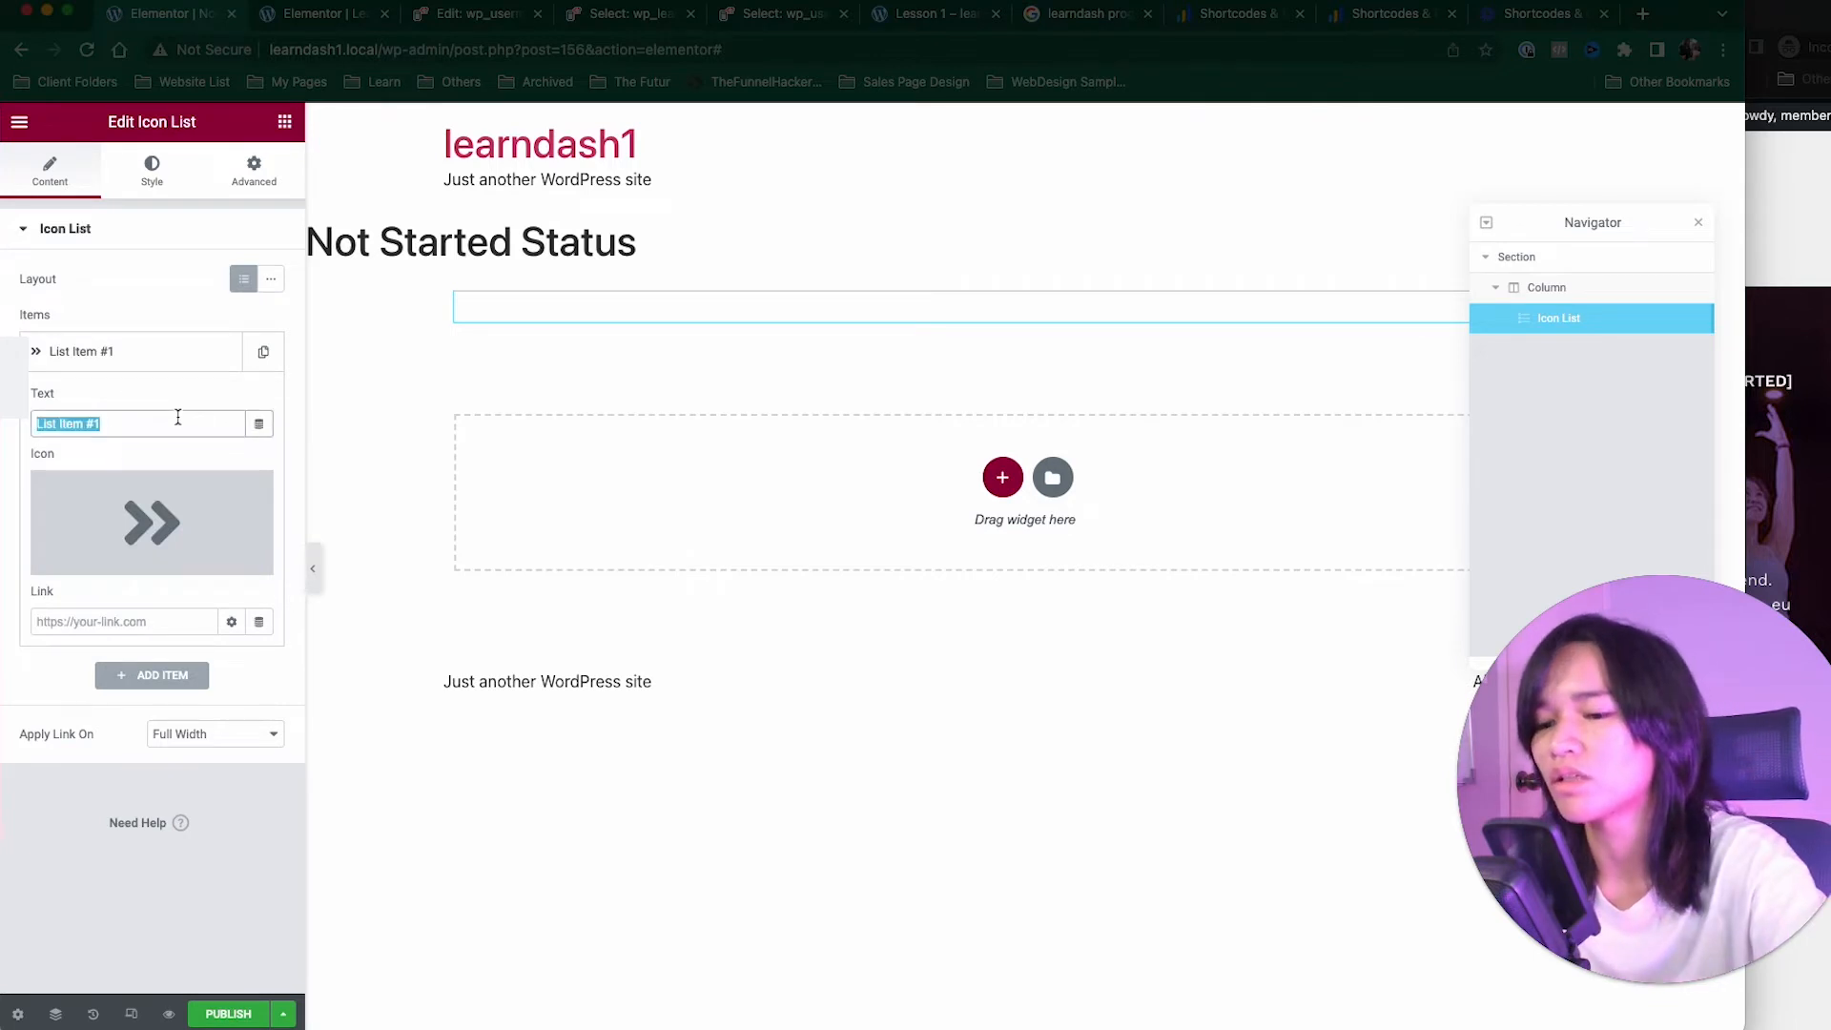
type("Not Started")
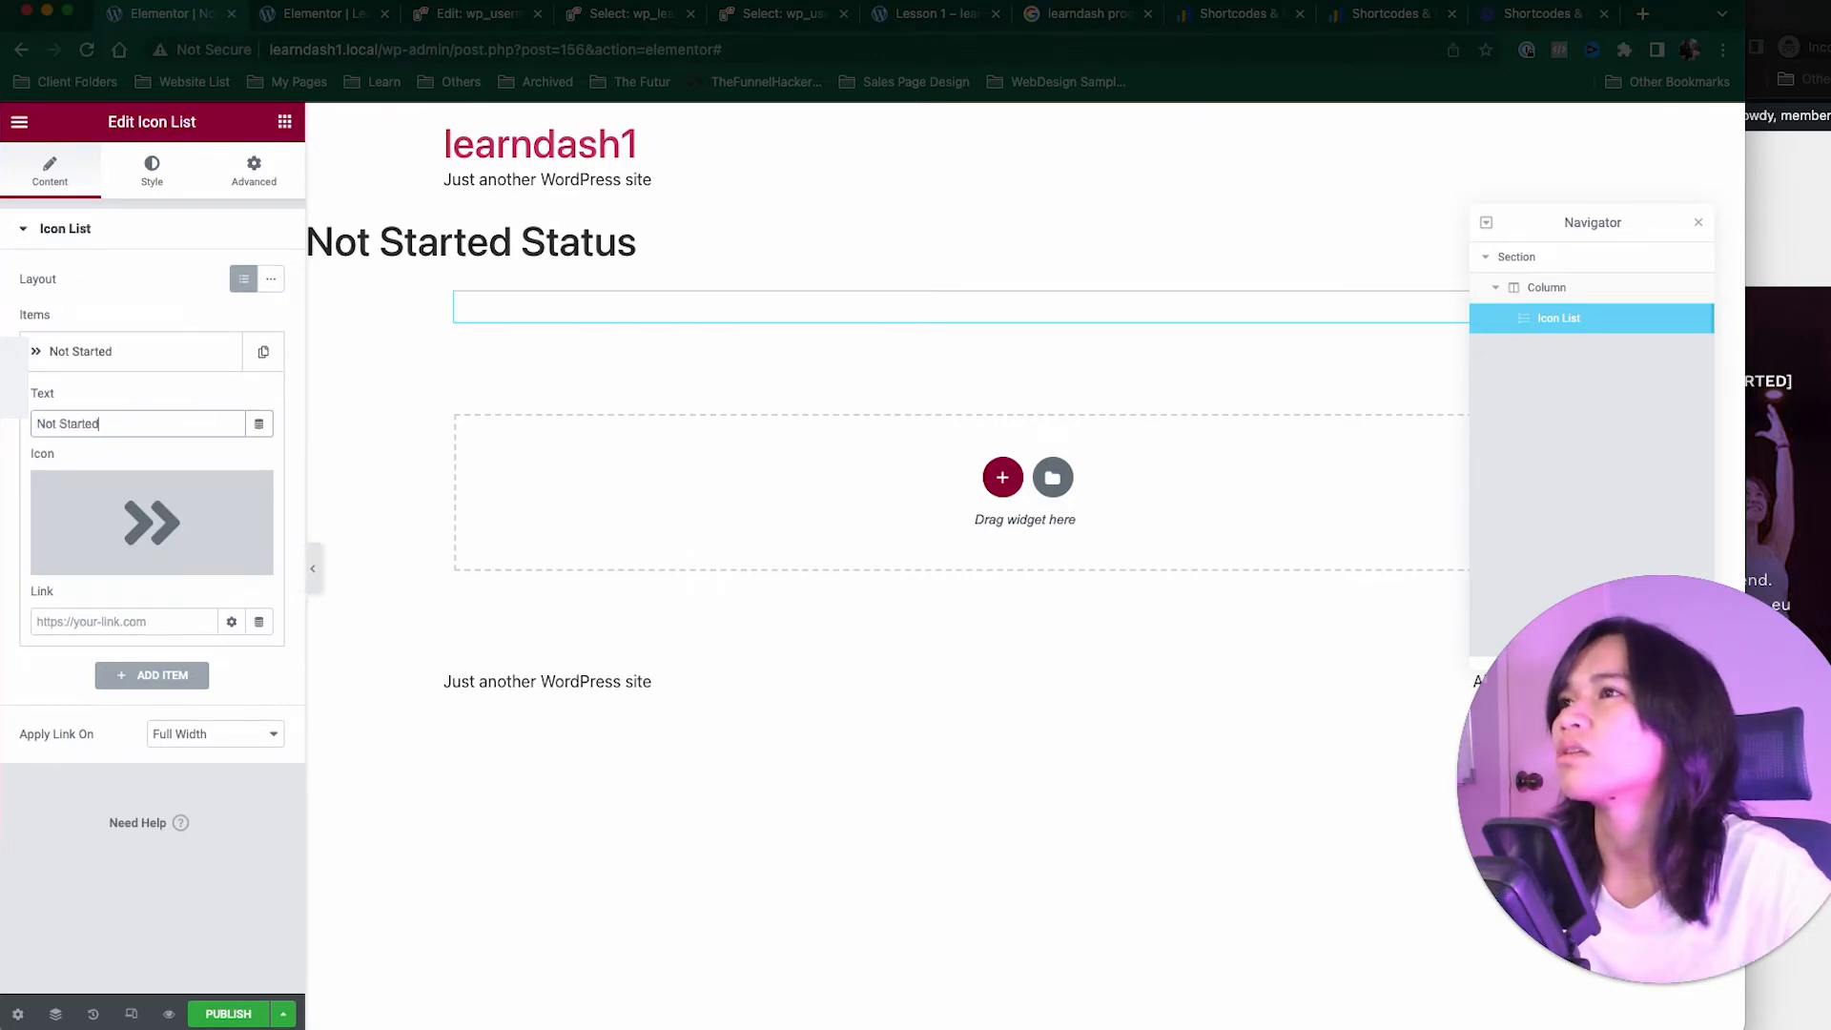
Step: Give the section containing the Icon List a classic background in red #B03232
left_click(154, 161)
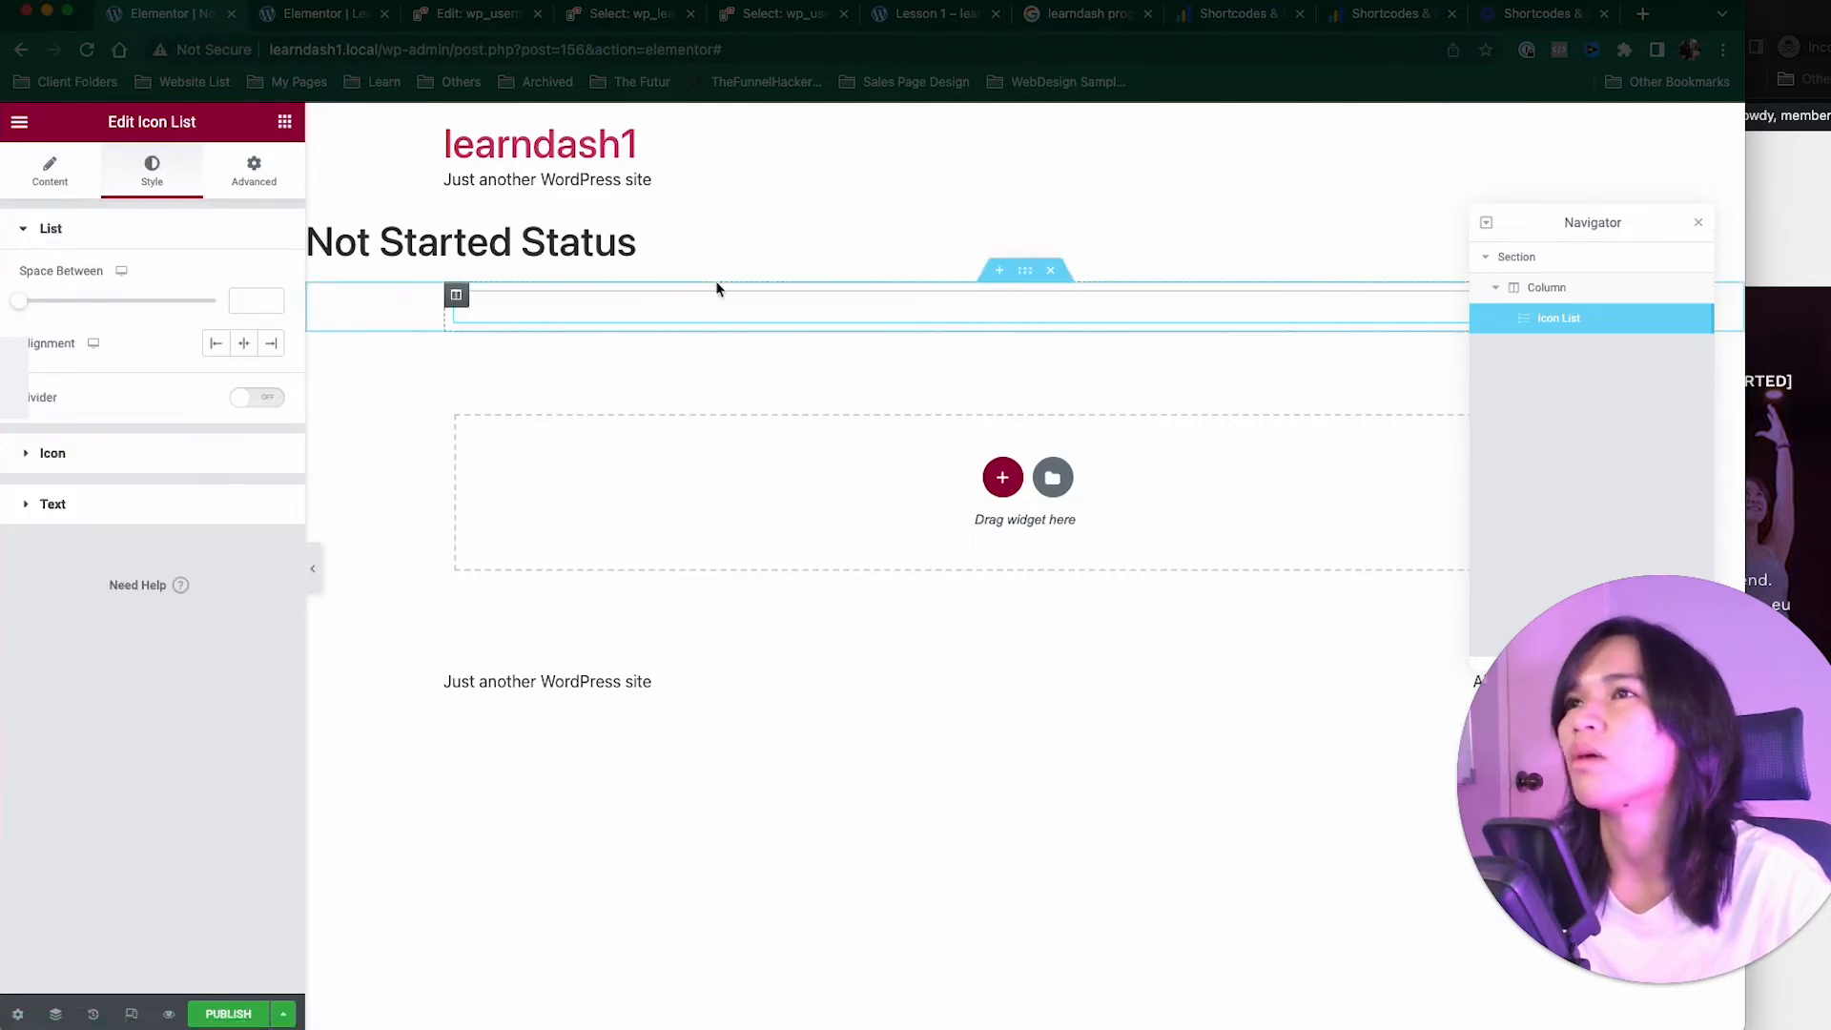
left_click(1035, 283)
left_click(150, 176)
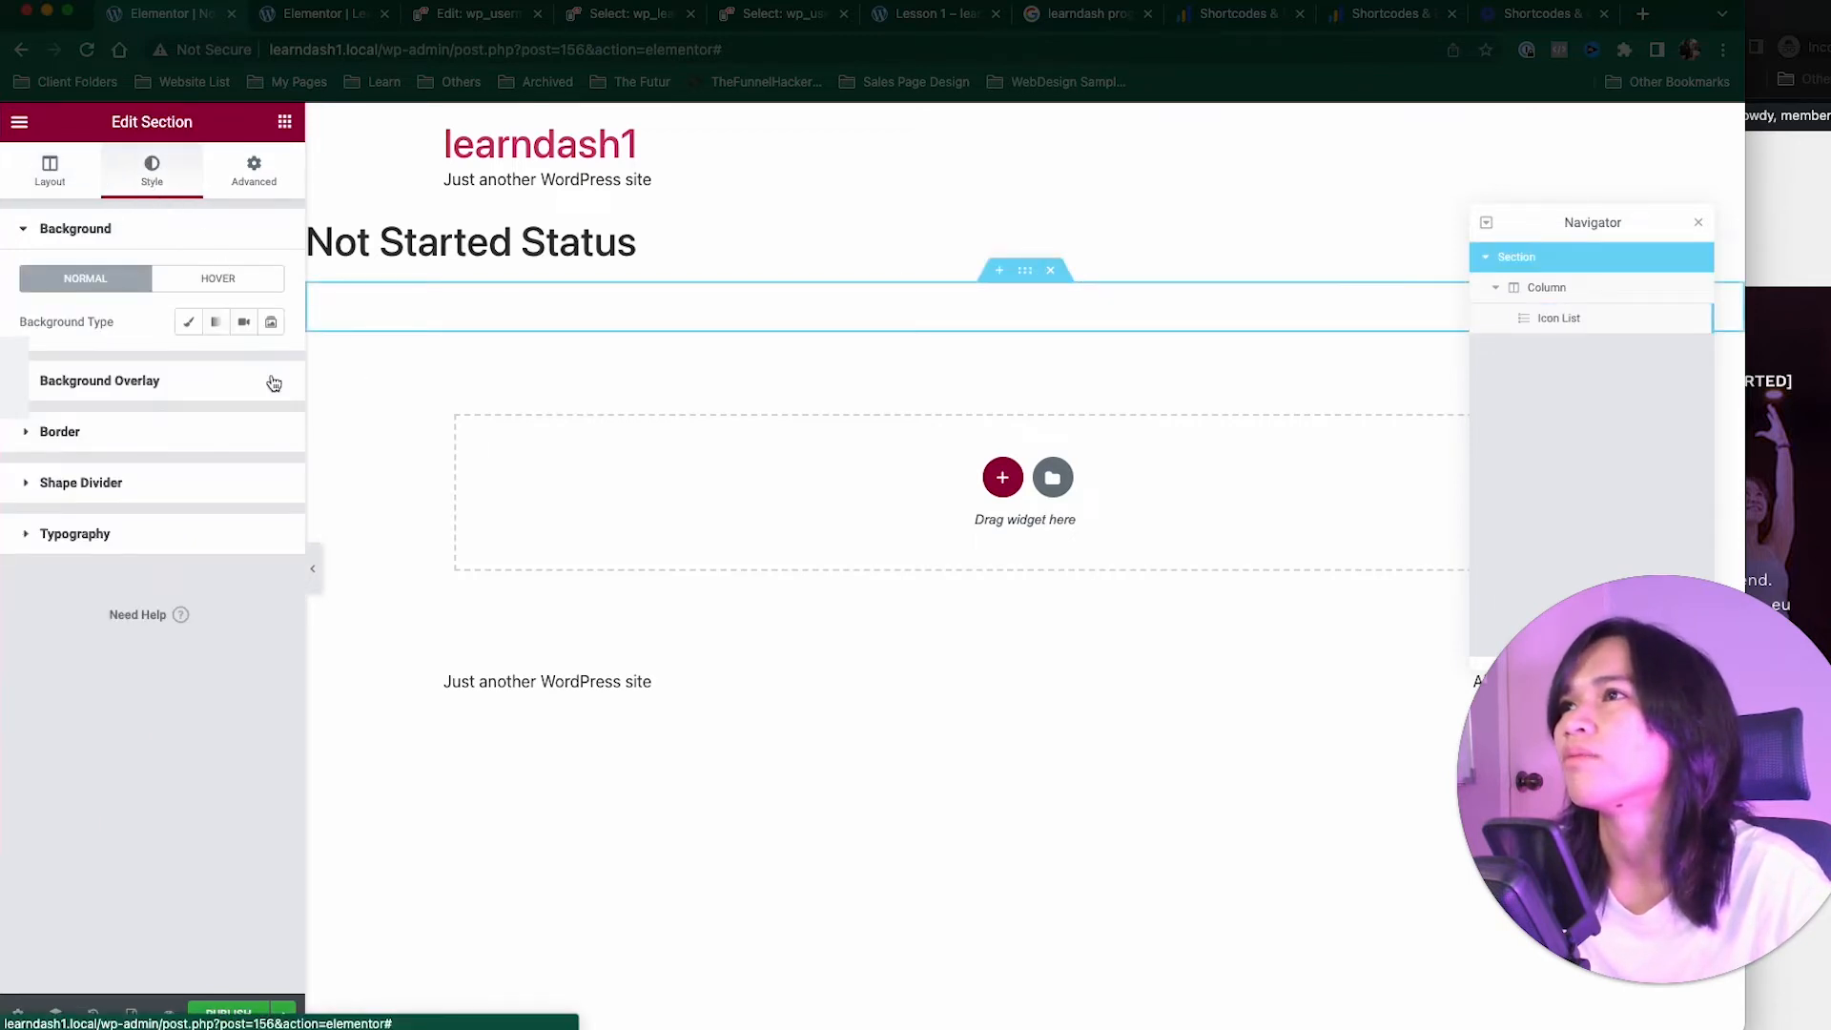
left_click(181, 323)
left_click(271, 364)
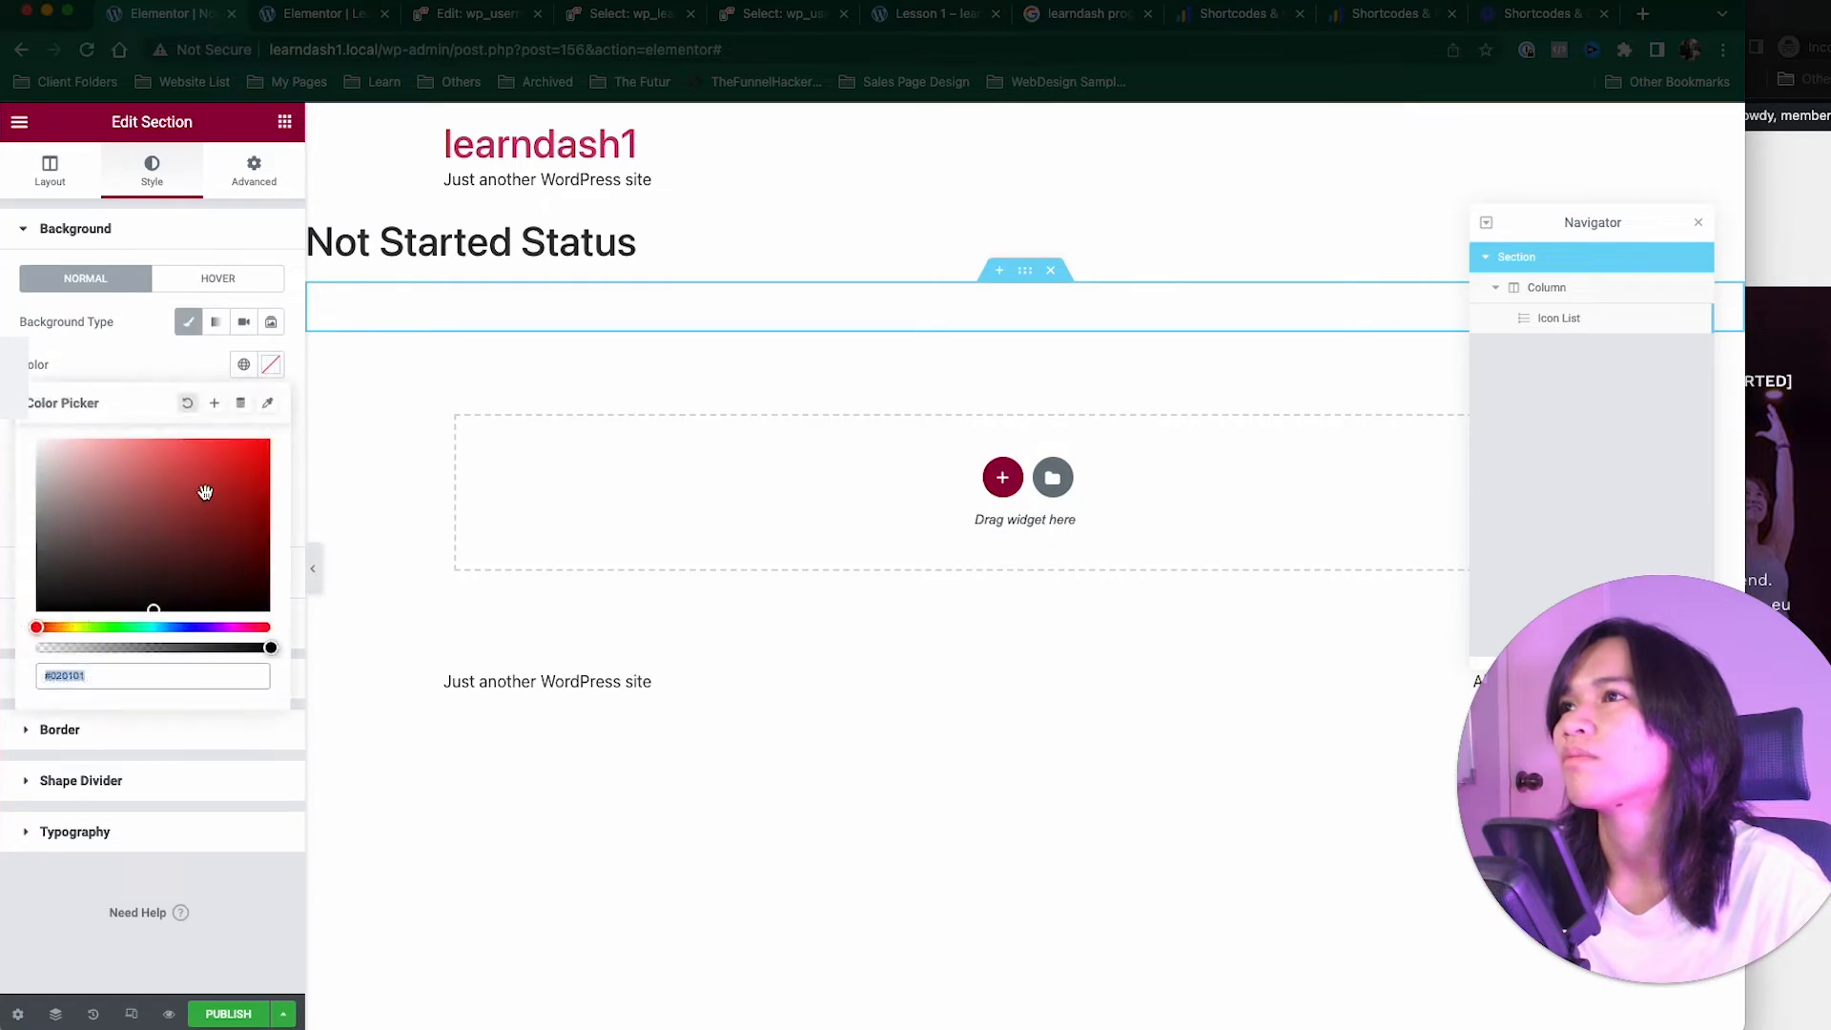
left_click(204, 492)
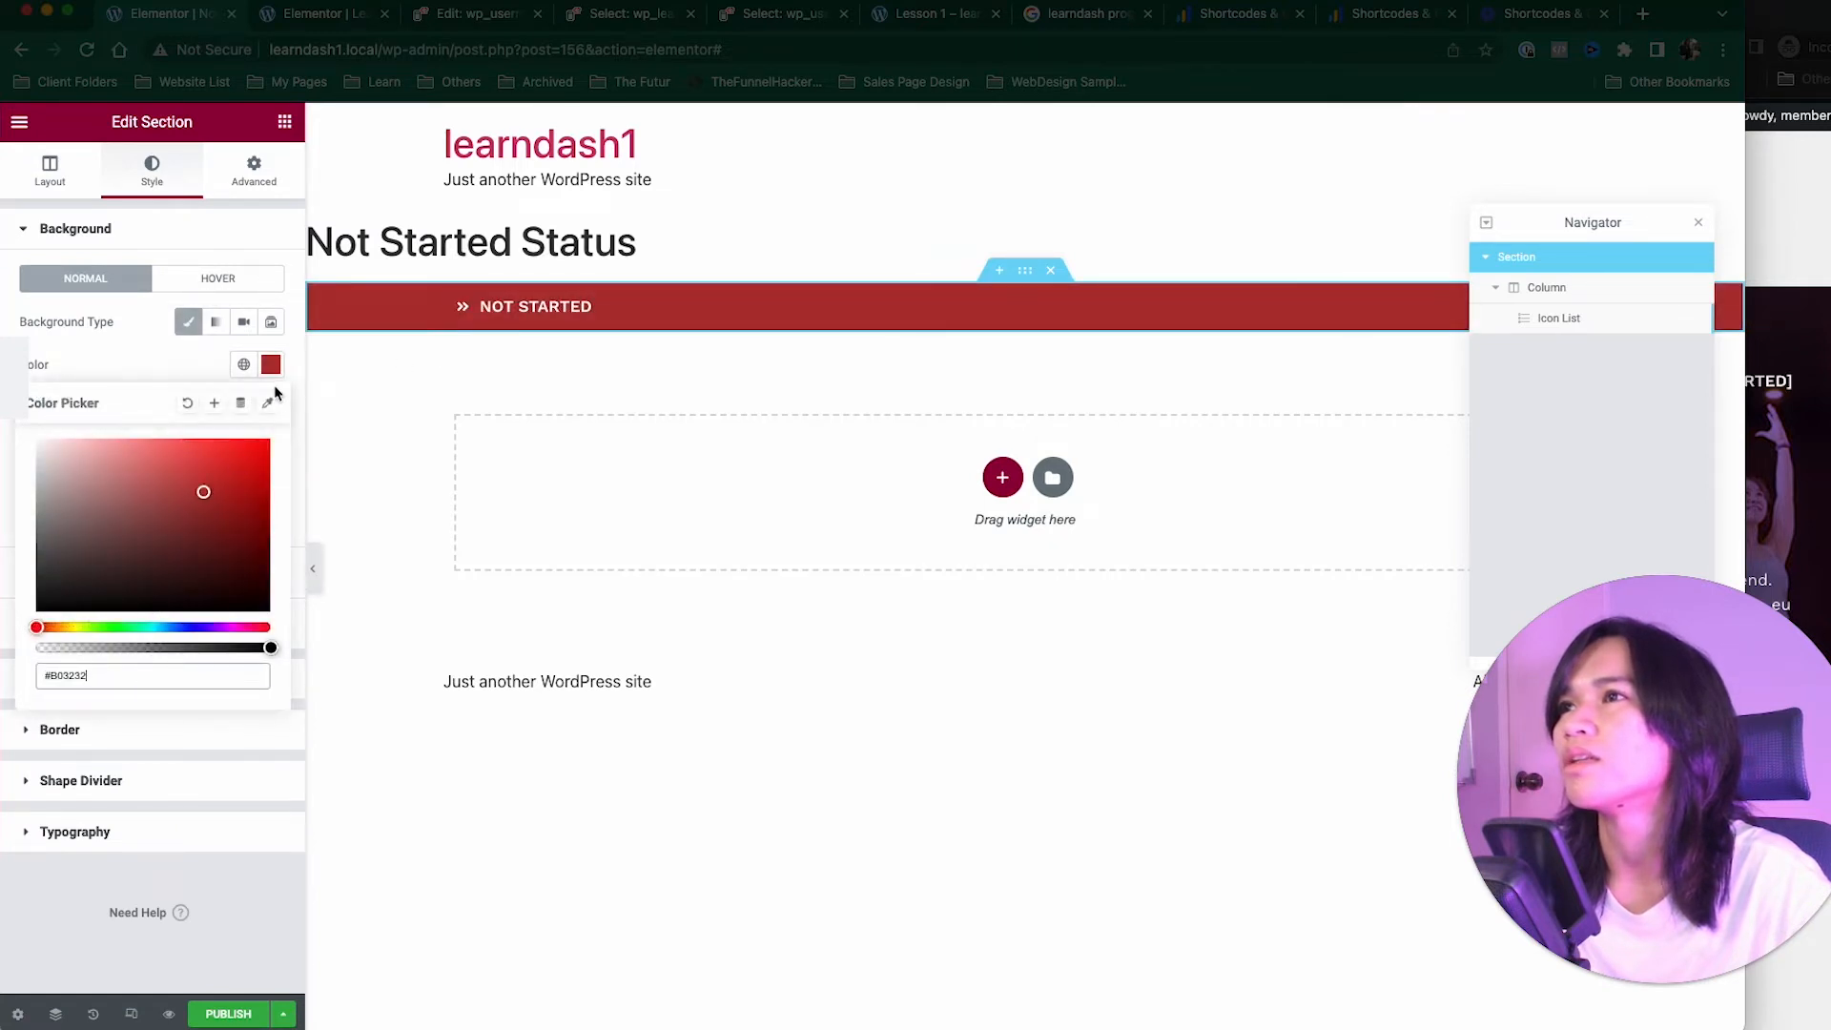
Step: Set the column's margin and padding to 0 on all sides and reselect the Icon List
left_click(455, 295)
left_click(254, 170)
left_click(208, 301)
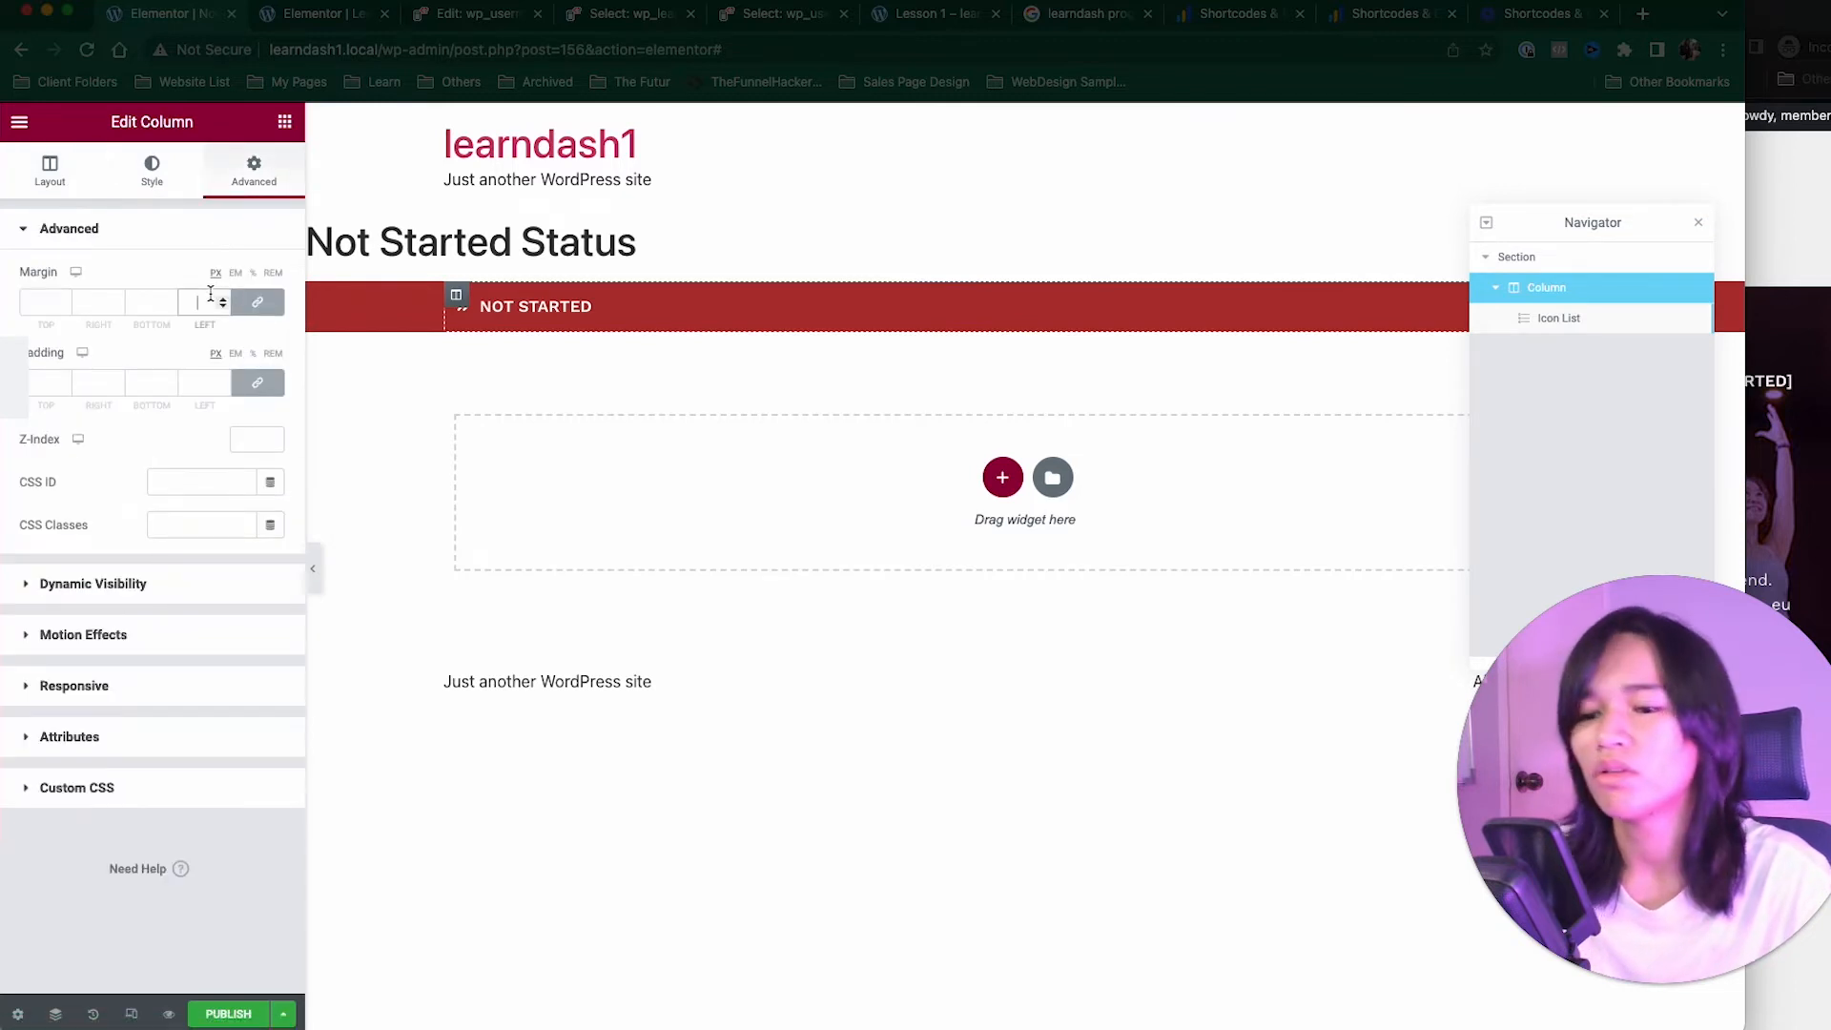
type("0")
left_click(201, 383)
type("0")
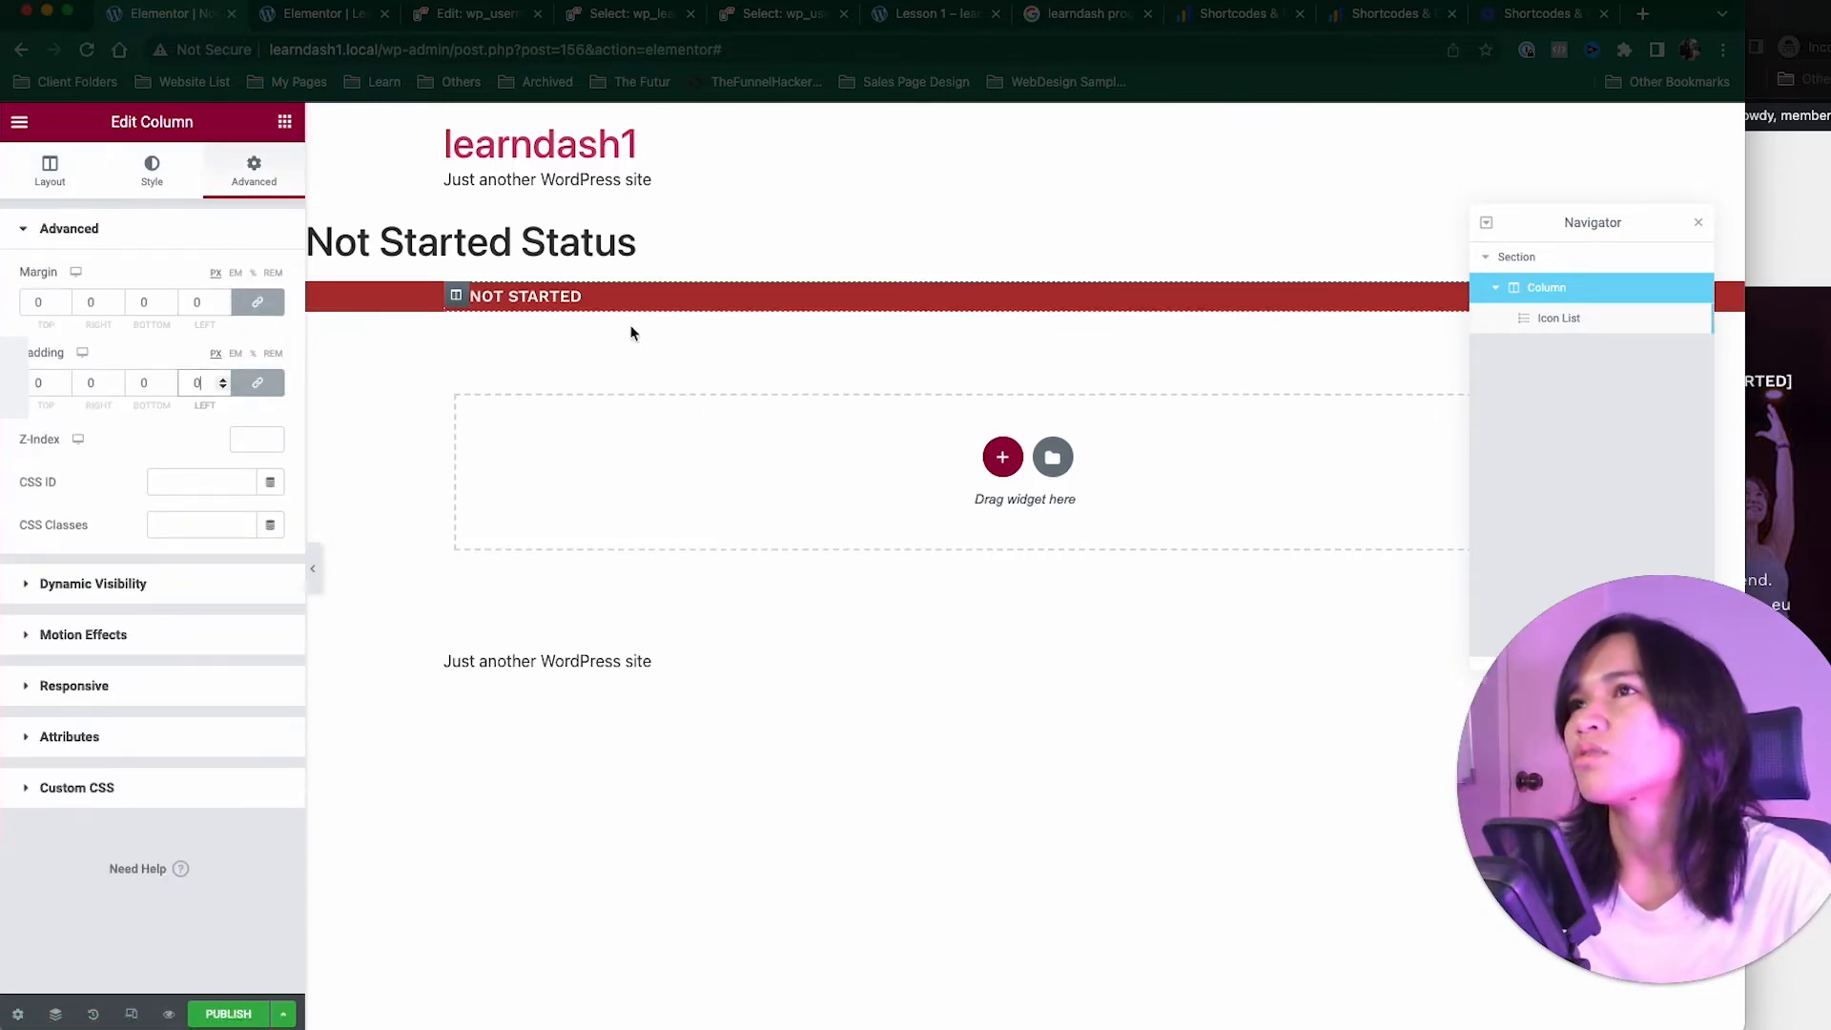
left_click(875, 291)
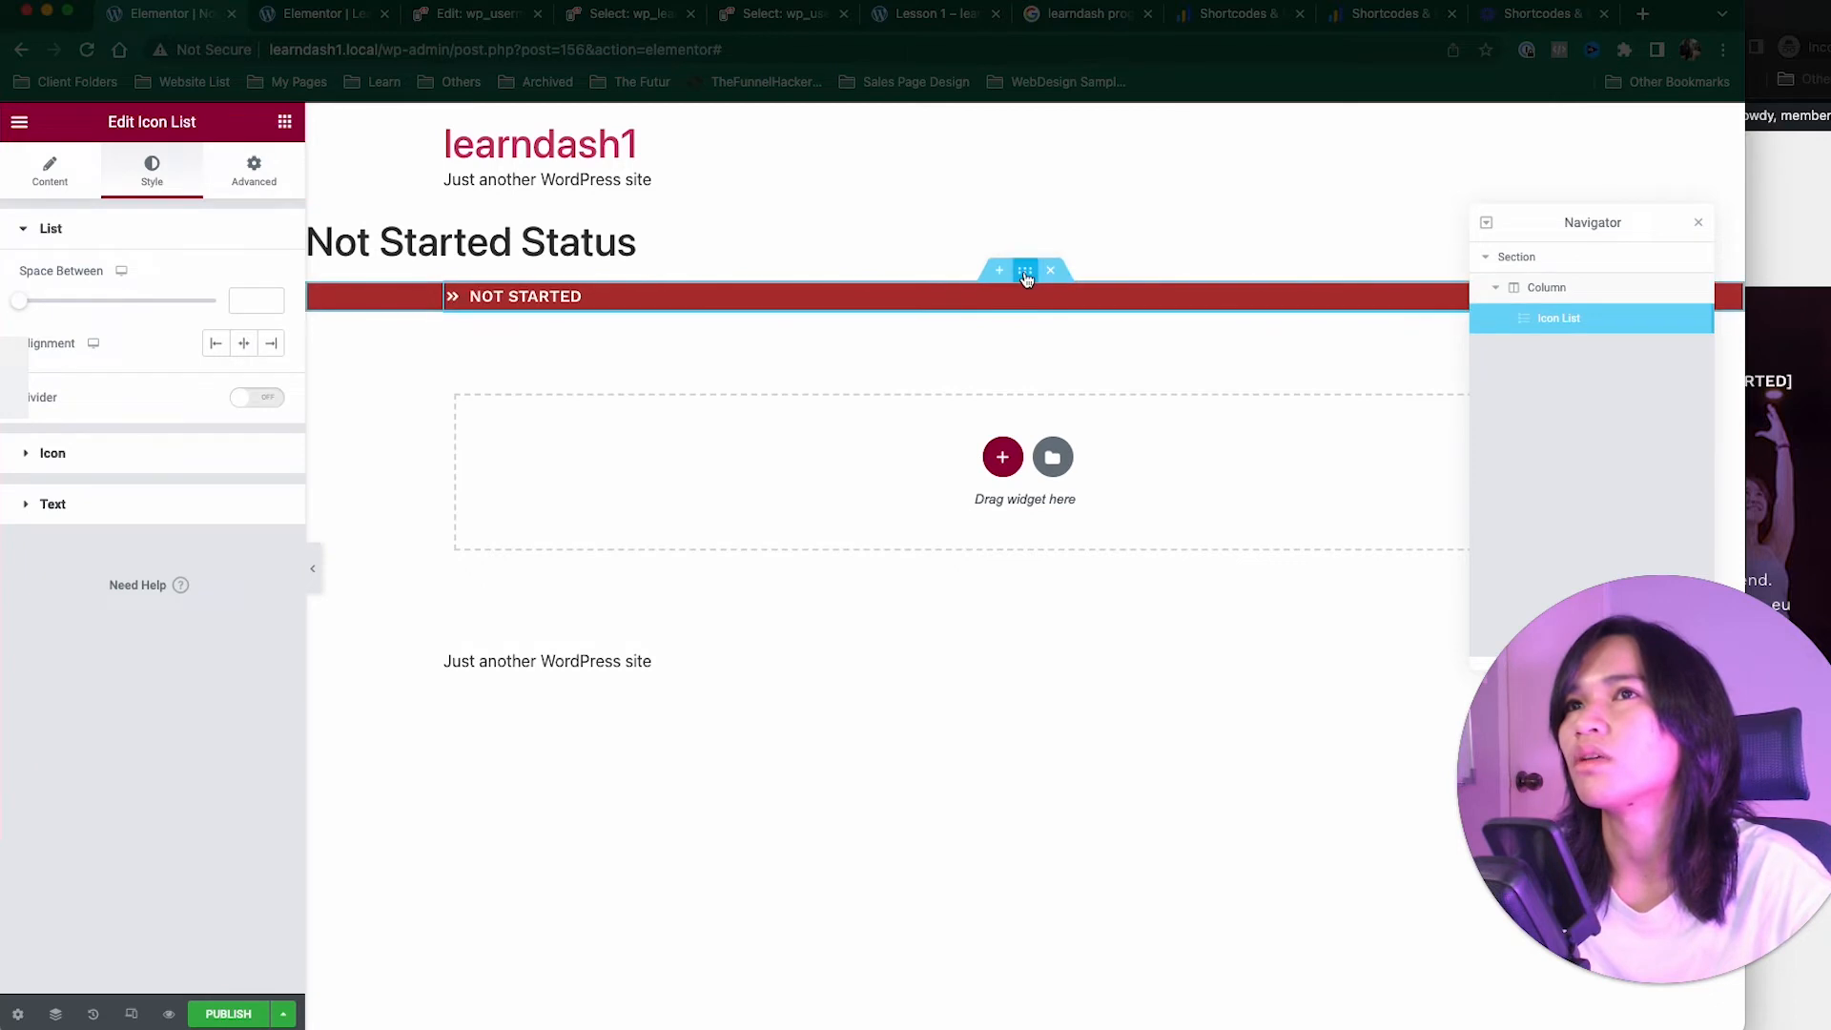
Step: Clear the section's red background color and publish the Not Started Status template
left_click(1025, 277)
left_click(271, 365)
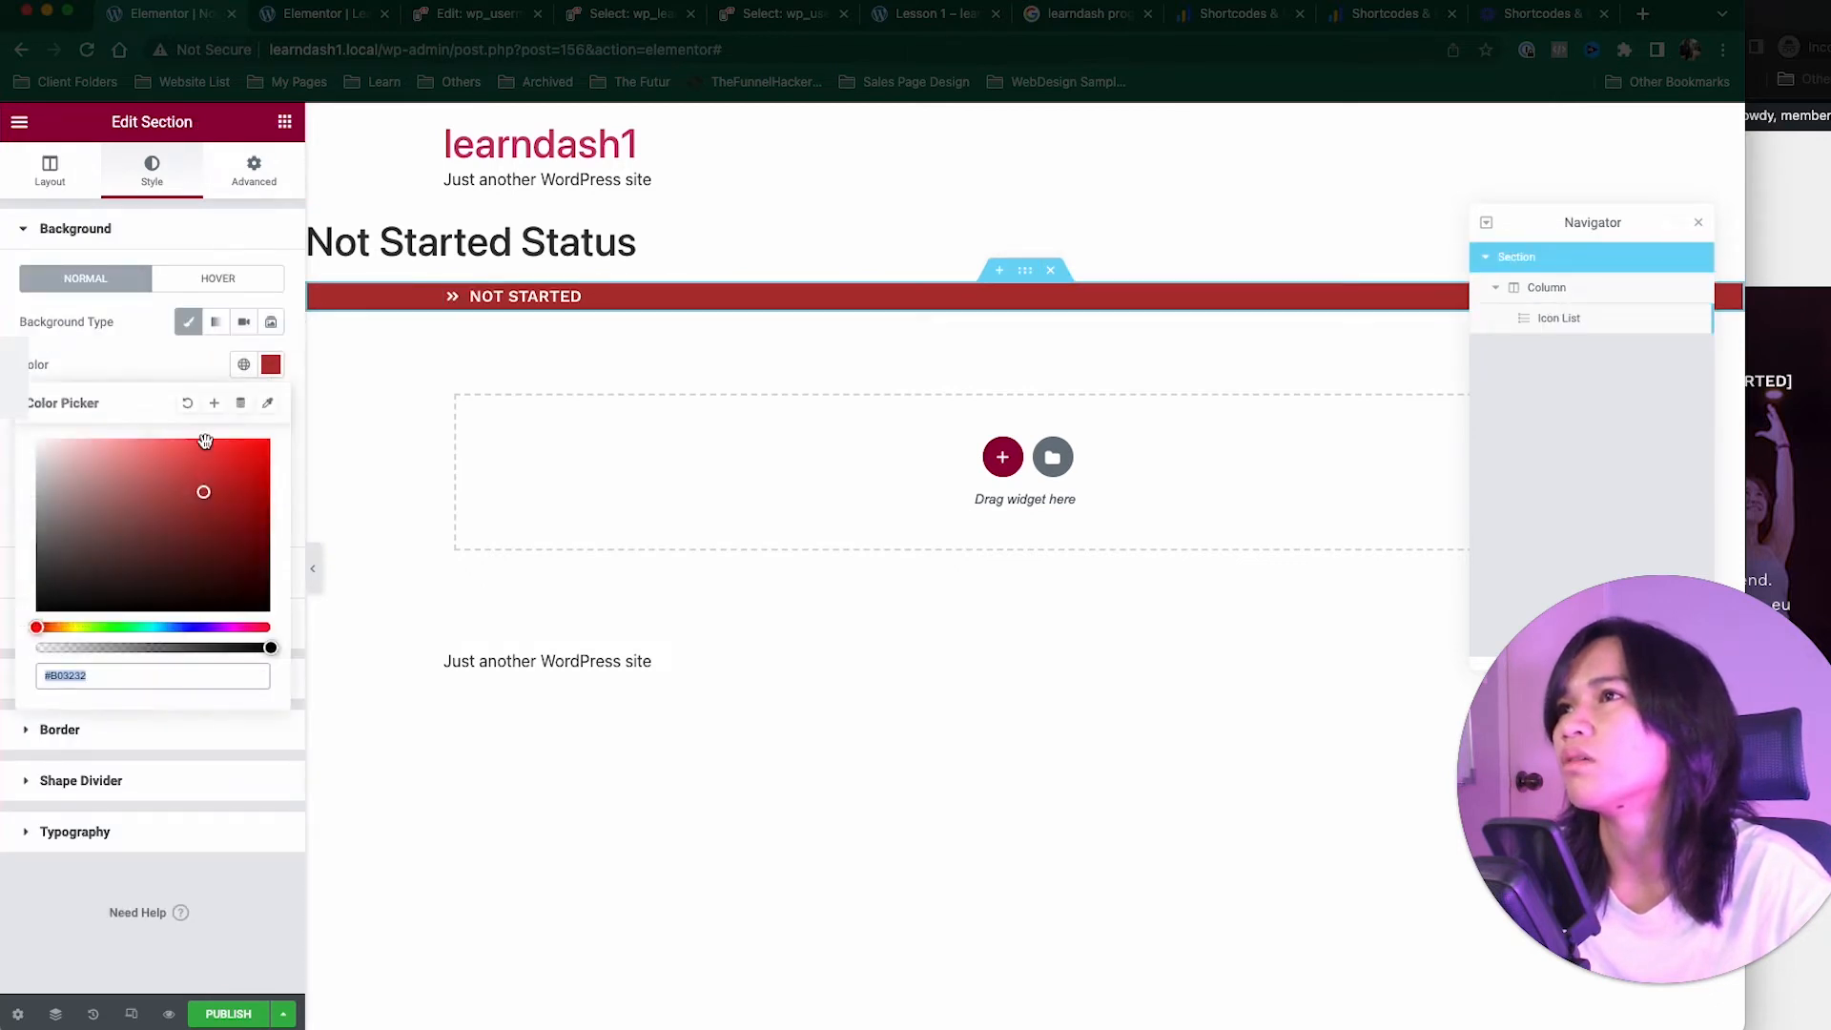
left_click(188, 399)
left_click(159, 369)
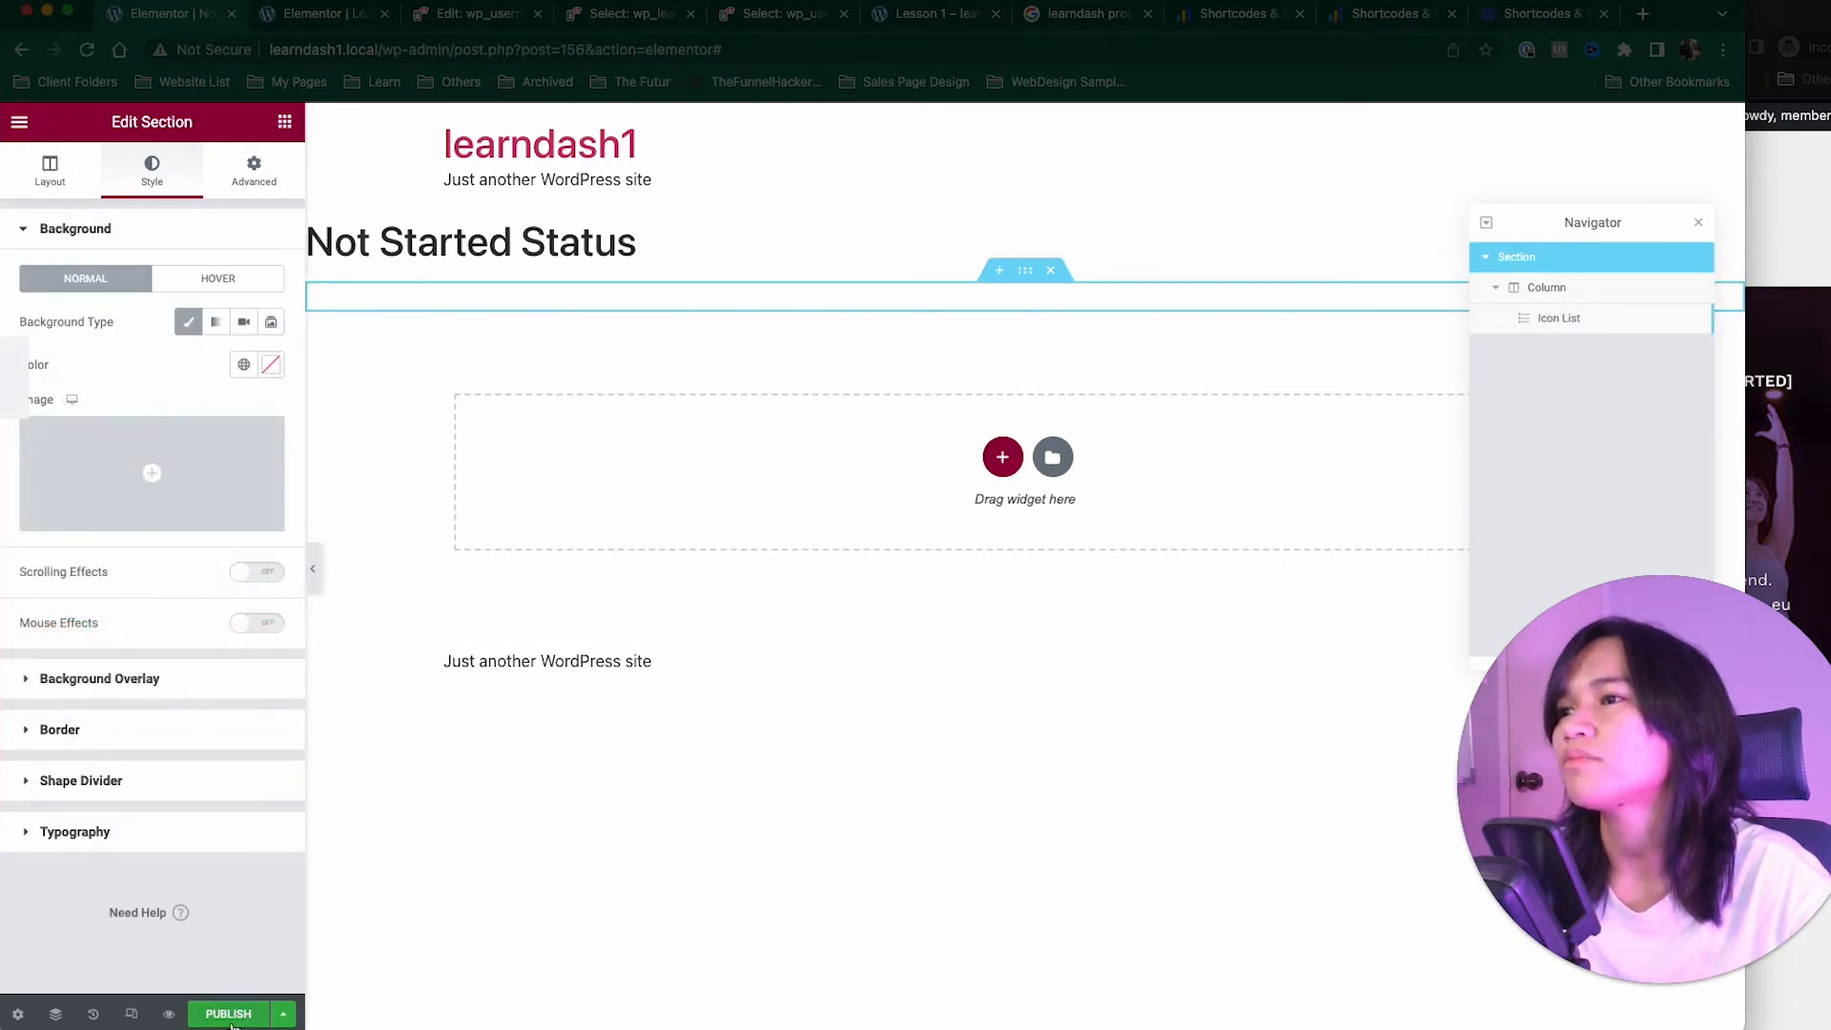
left_click(39, 183)
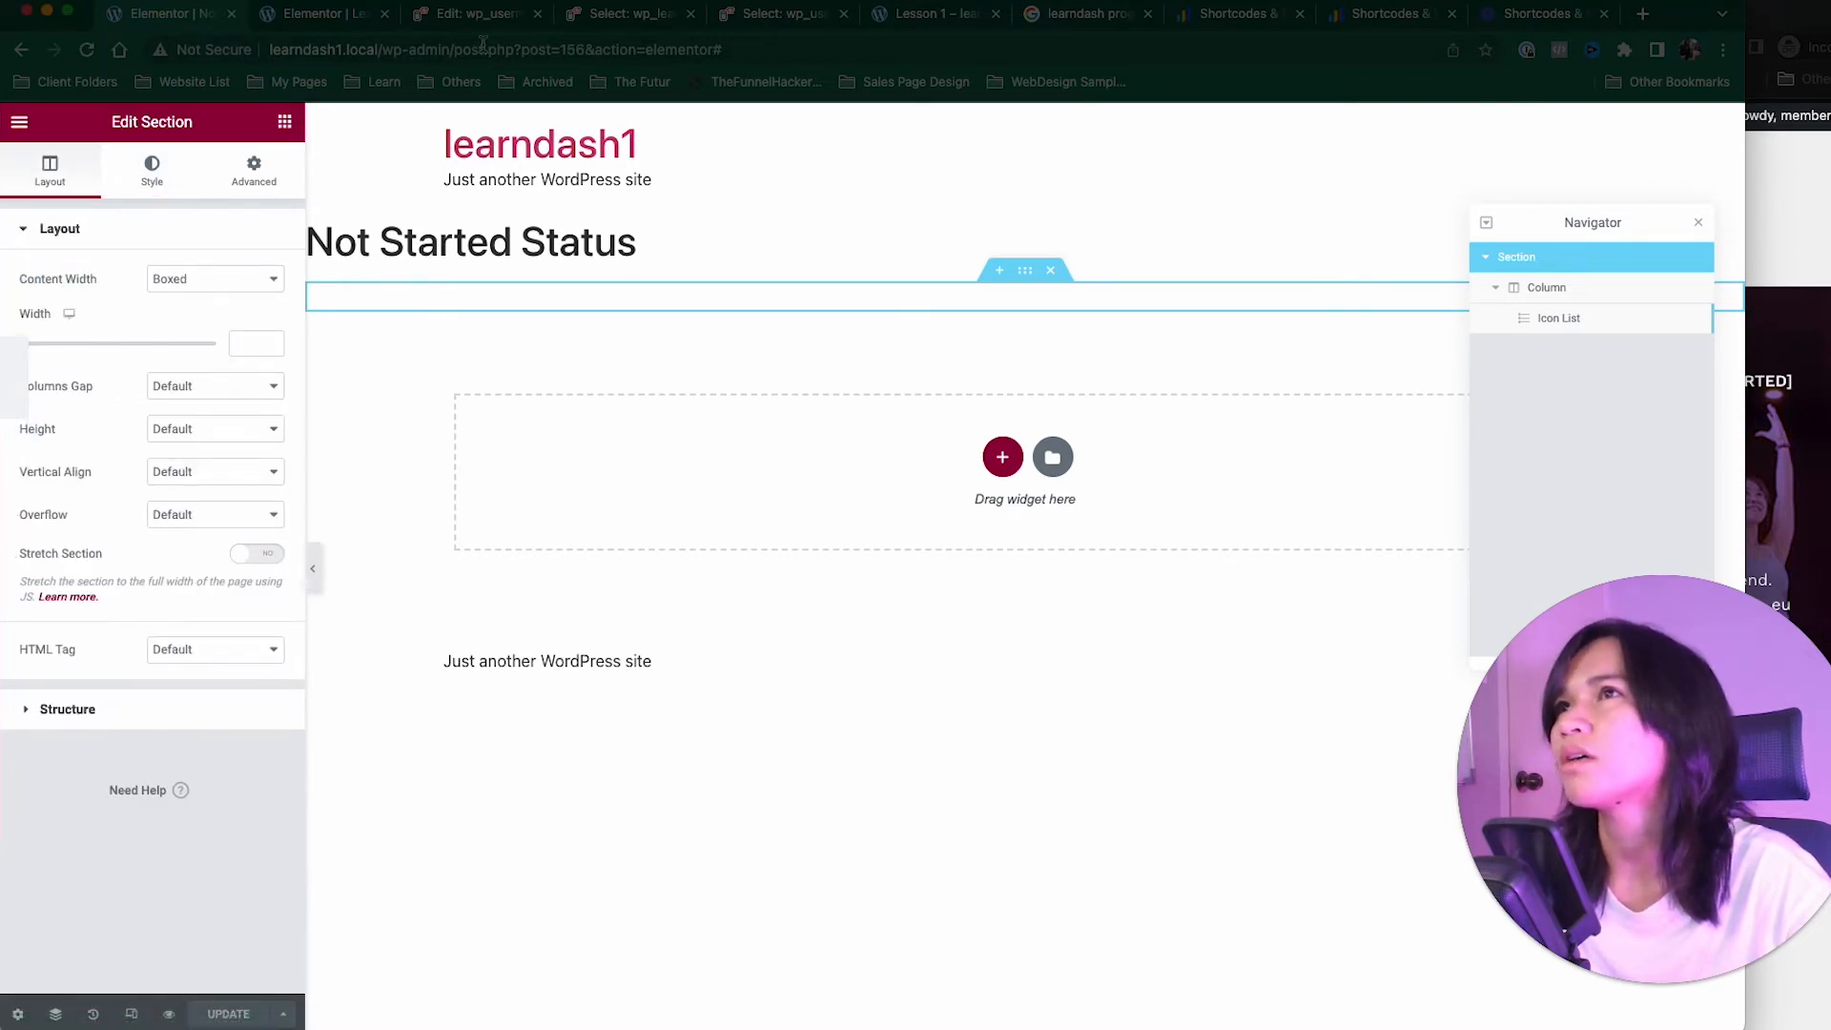
Step: Exit the template editor to the WordPress dashboard and open the saved templates list
left_click(17, 1014)
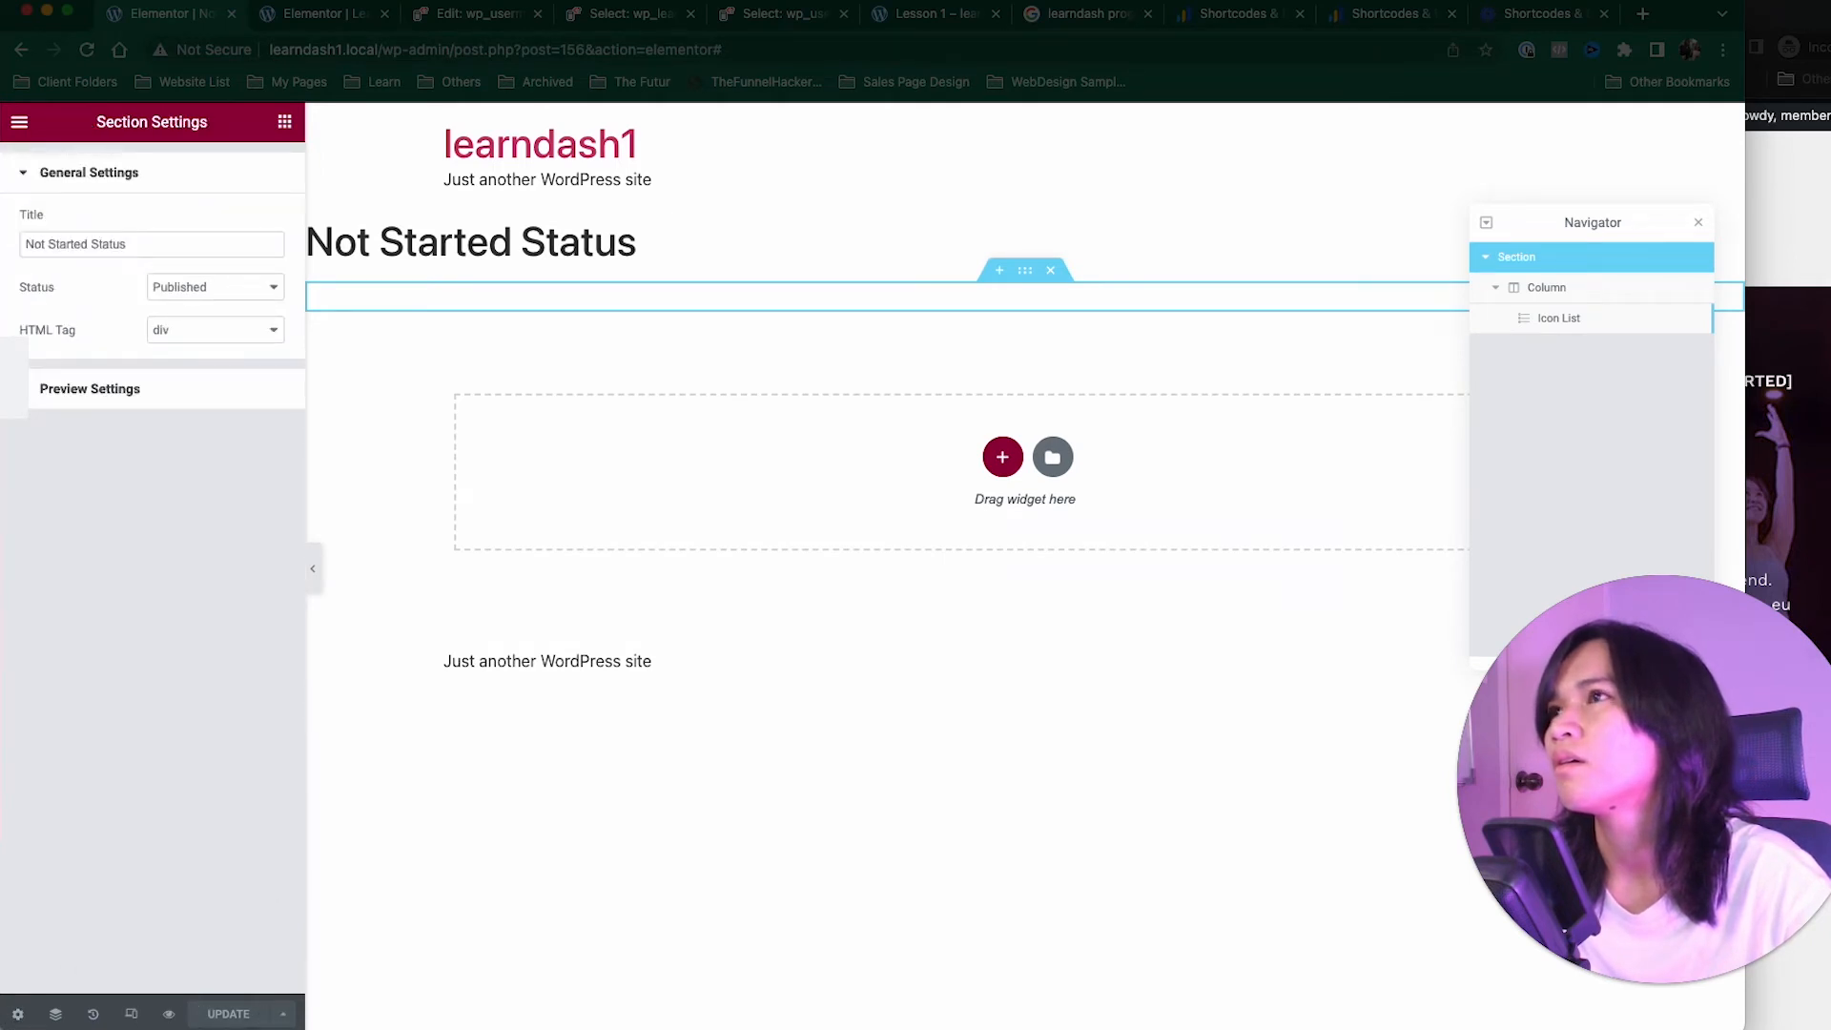
left_click(21, 127)
left_click(167, 518)
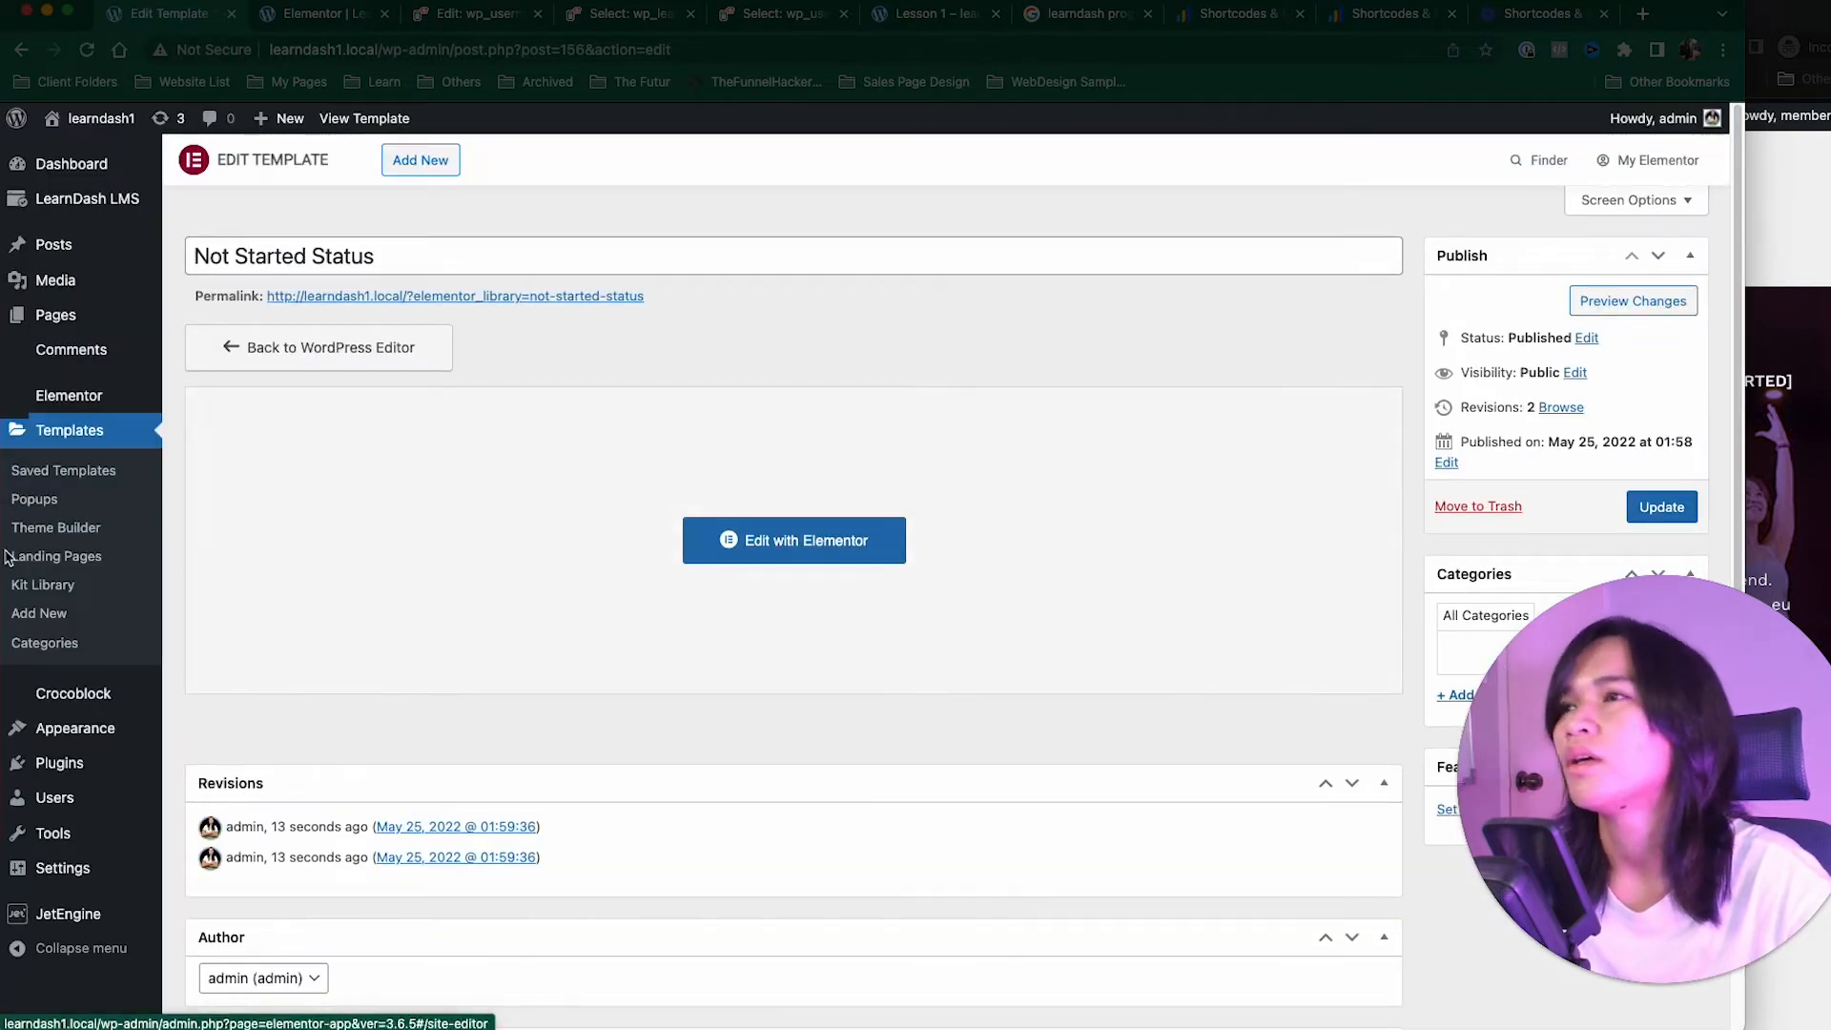
left_click(97, 481)
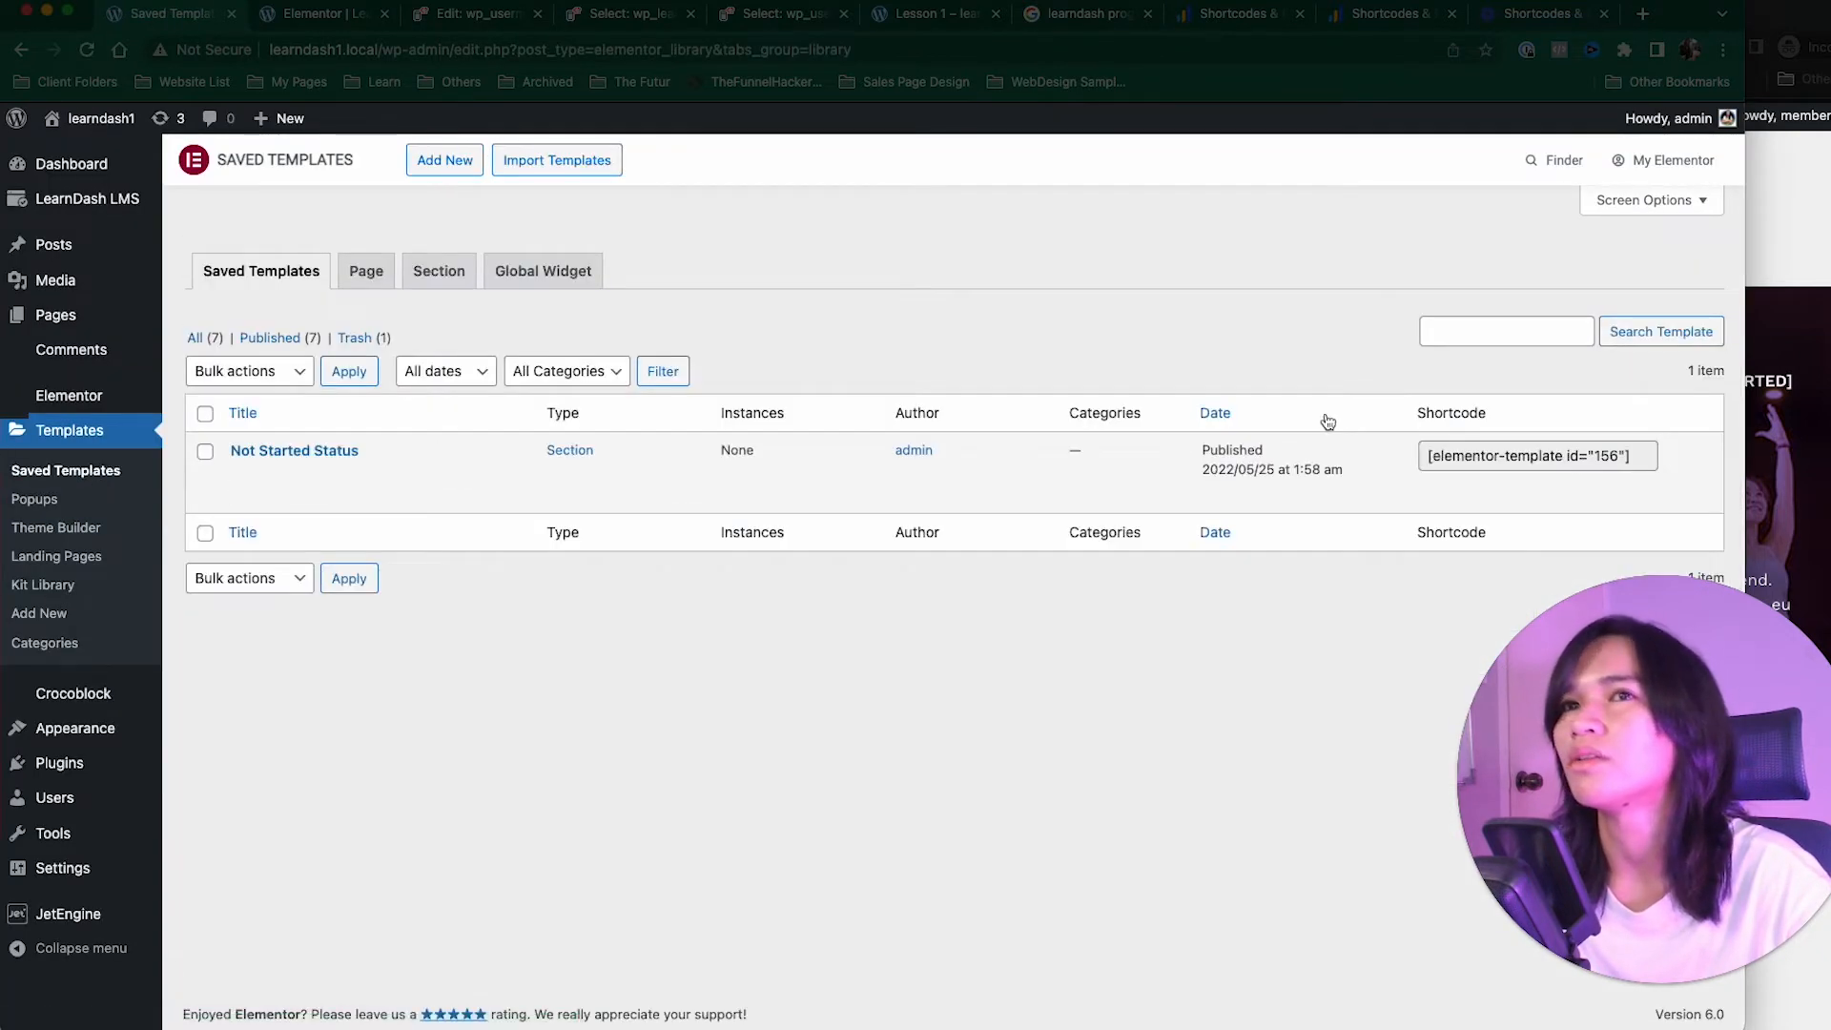
Step: Copy the shortcode of the Not Started Status template
left_click(1574, 466)
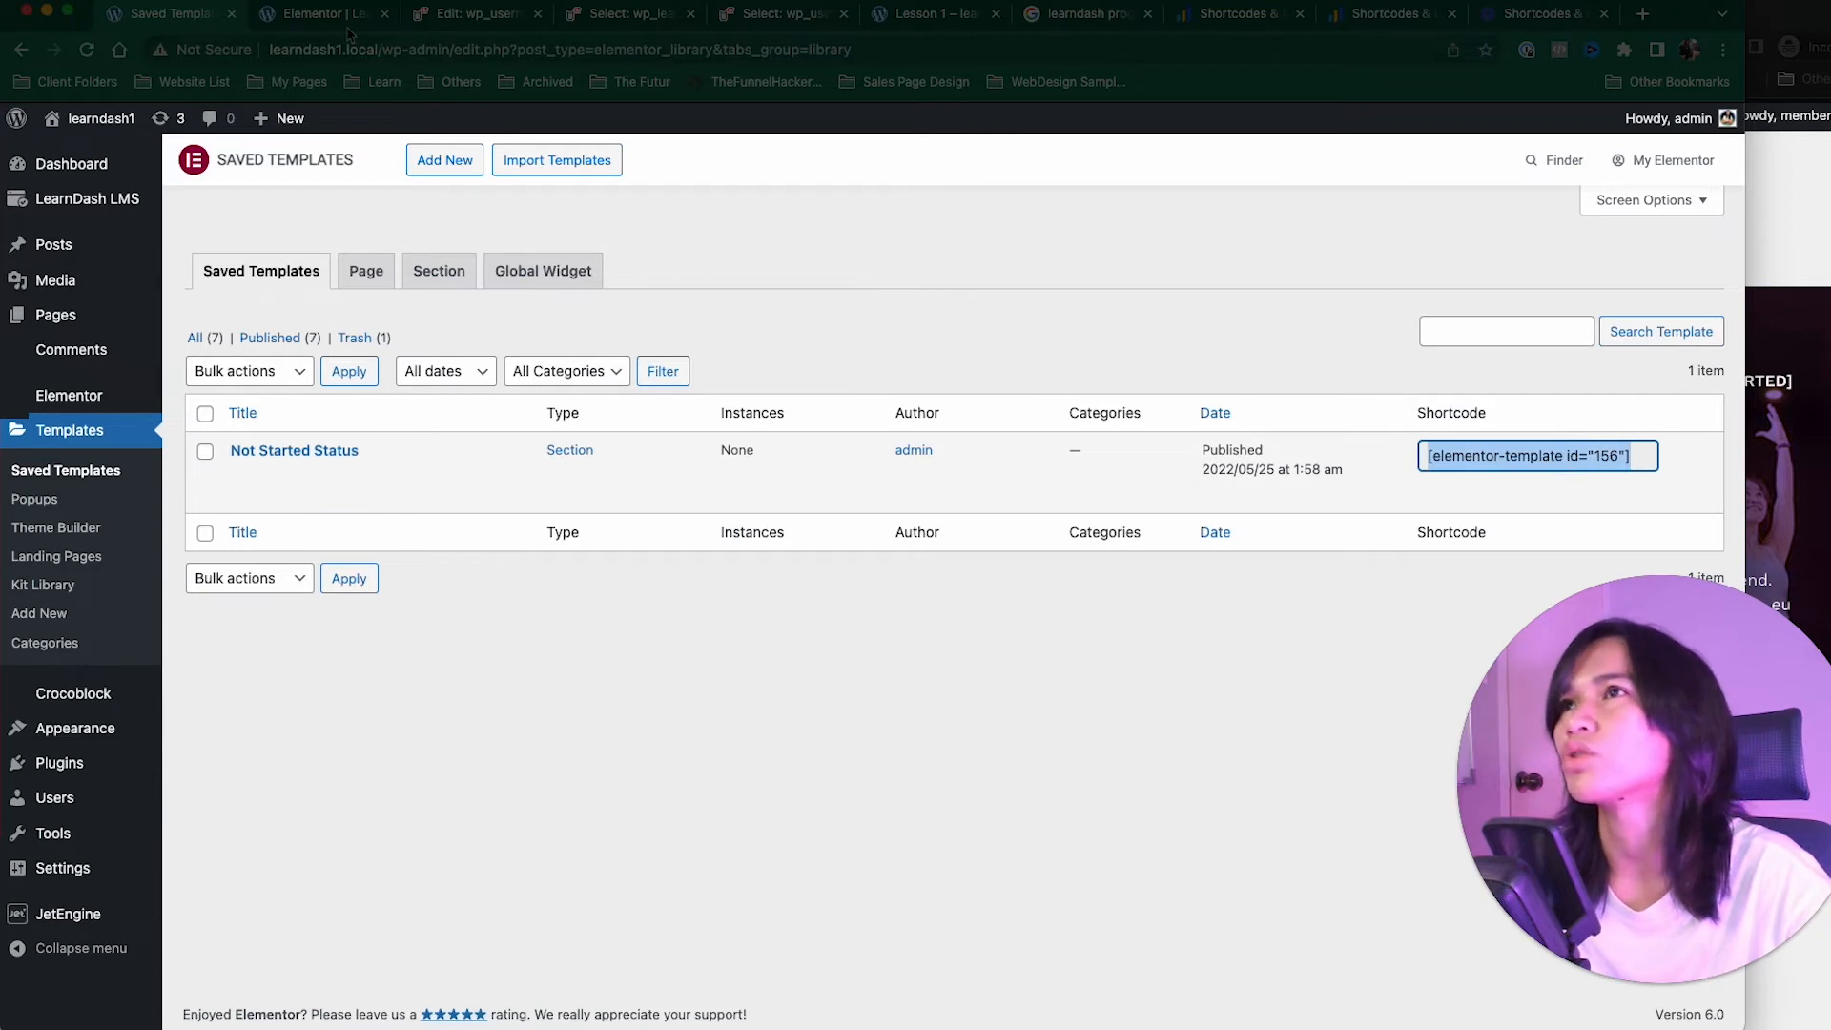
left_click(341, 15)
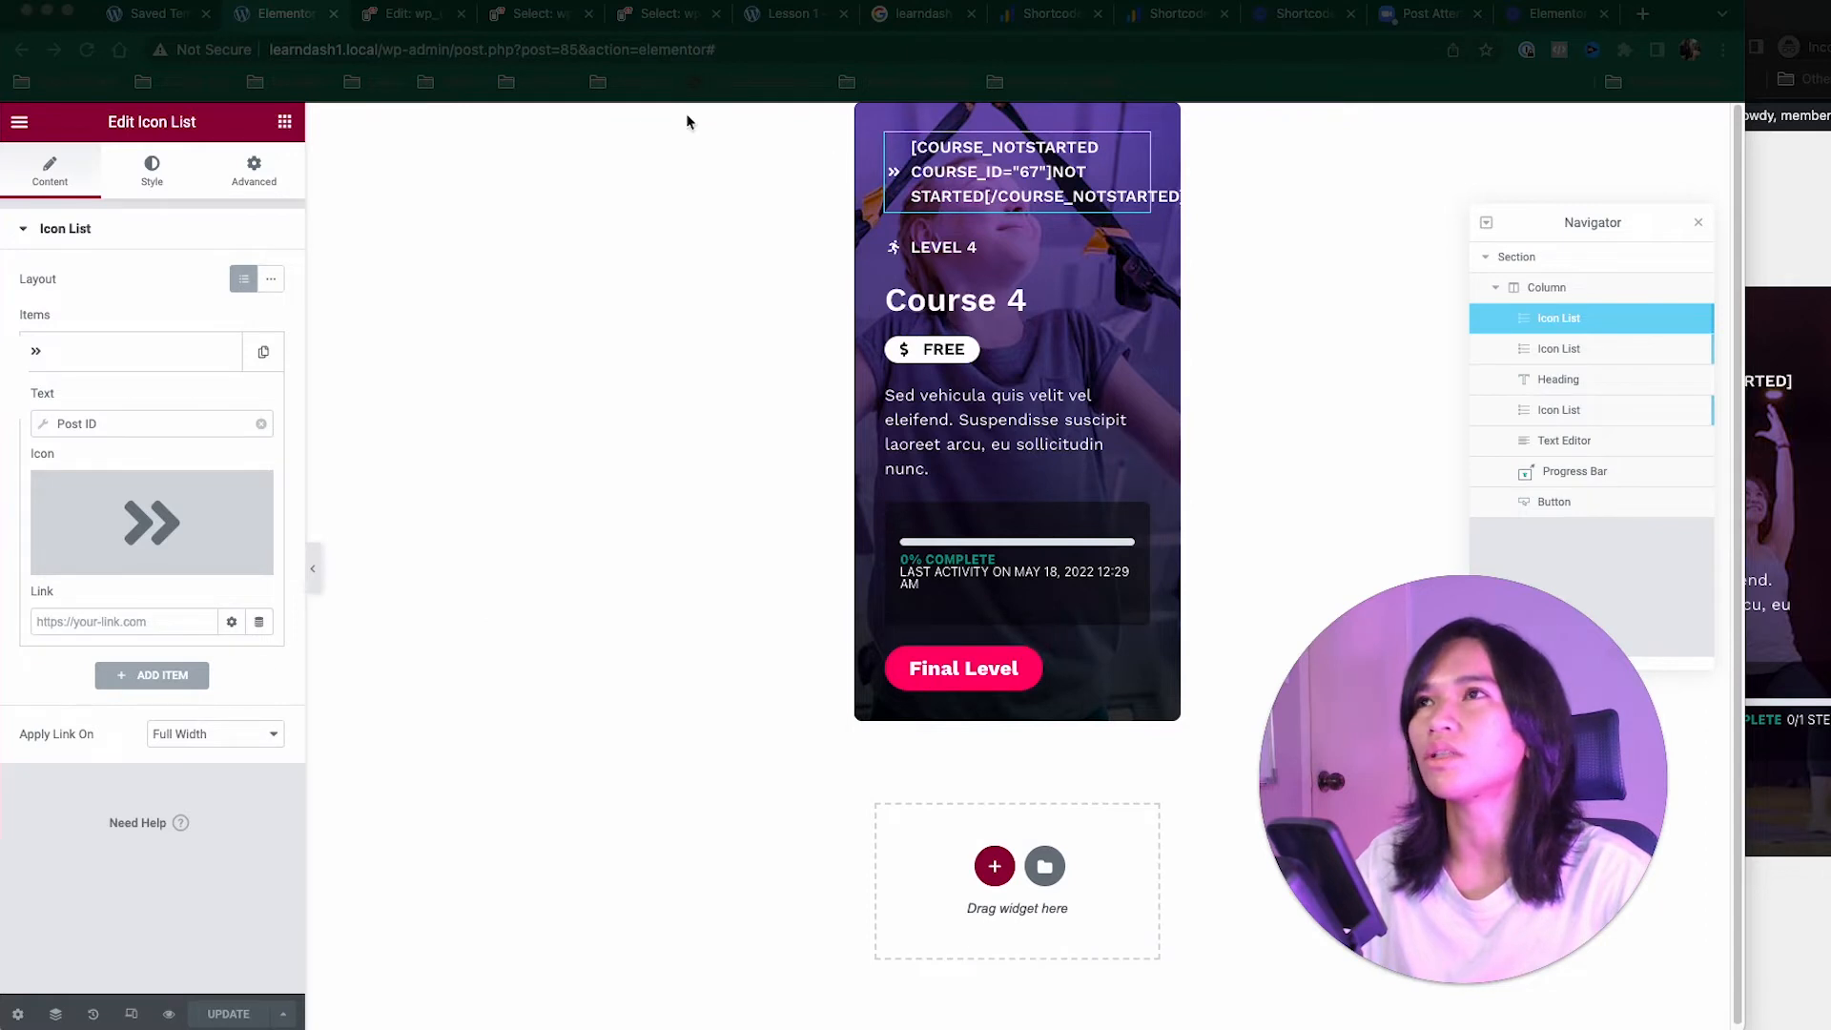
left_click(158, 14)
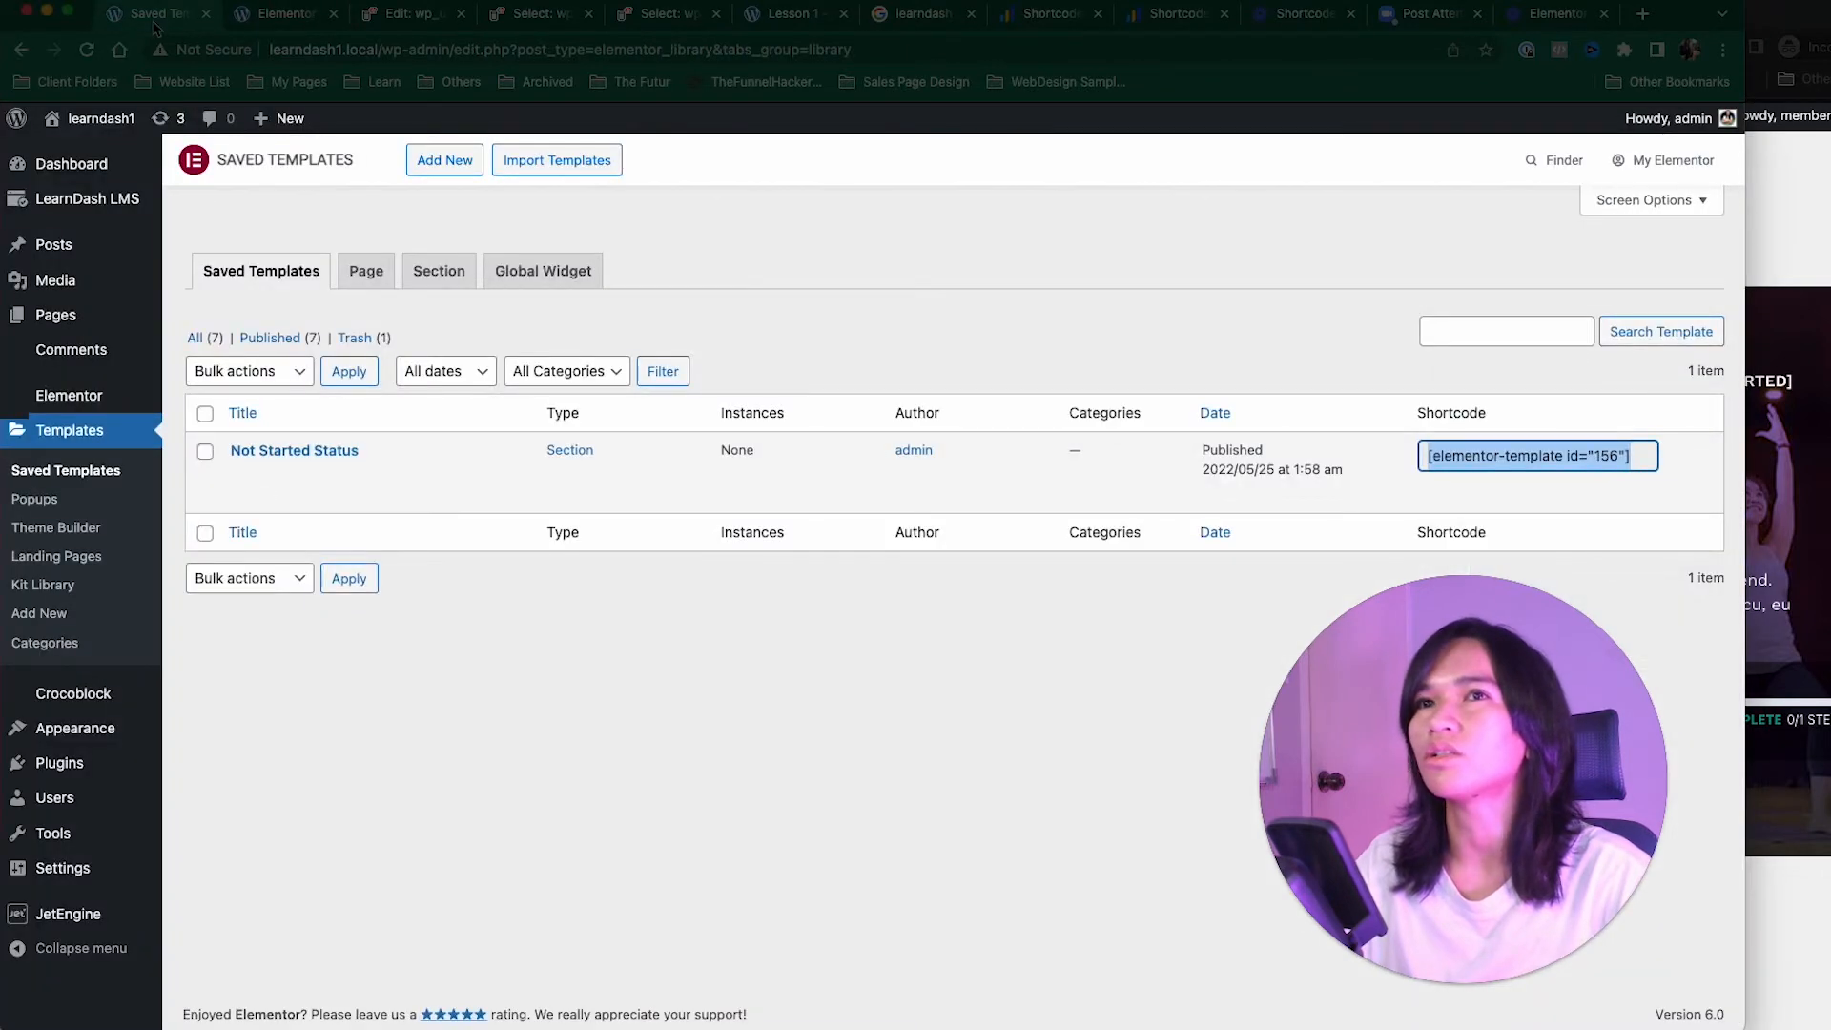
right_click(1467, 465)
left_click(1512, 512)
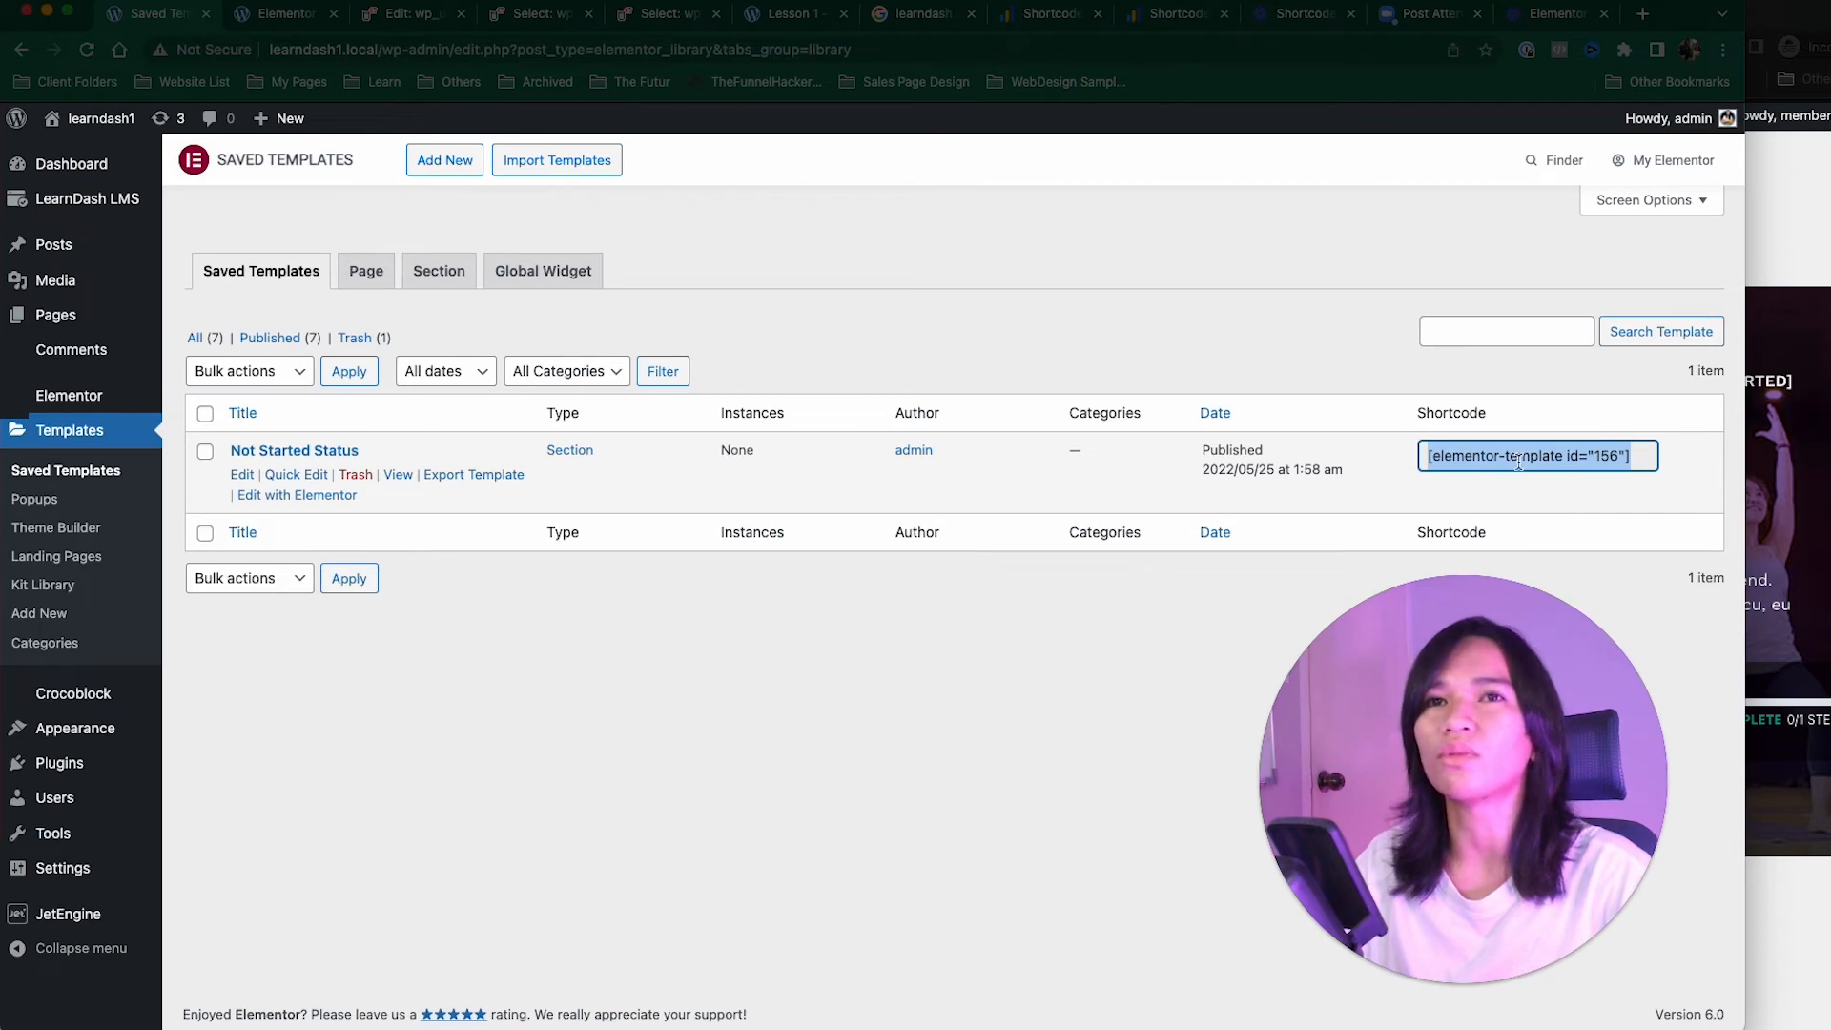
Step: Return to the course card template and delete the Icon List above the Level 4 label
left_click(270, 25)
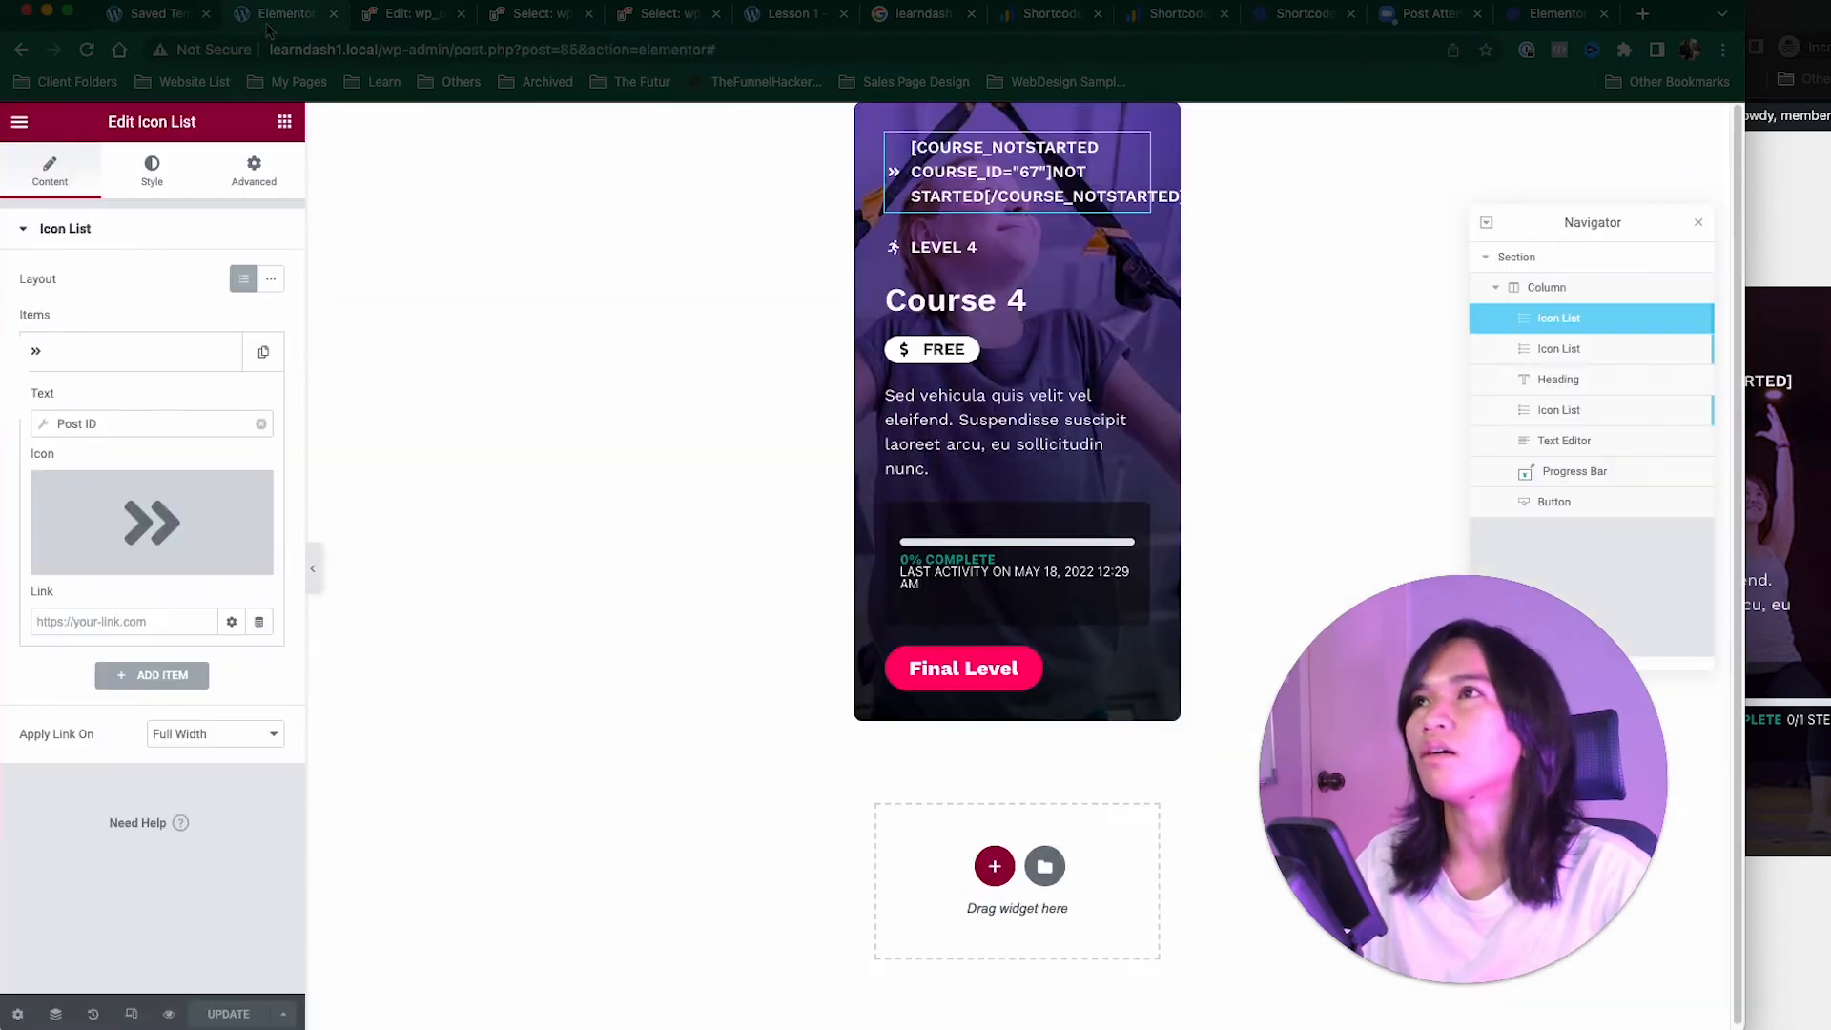
right_click(1060, 151)
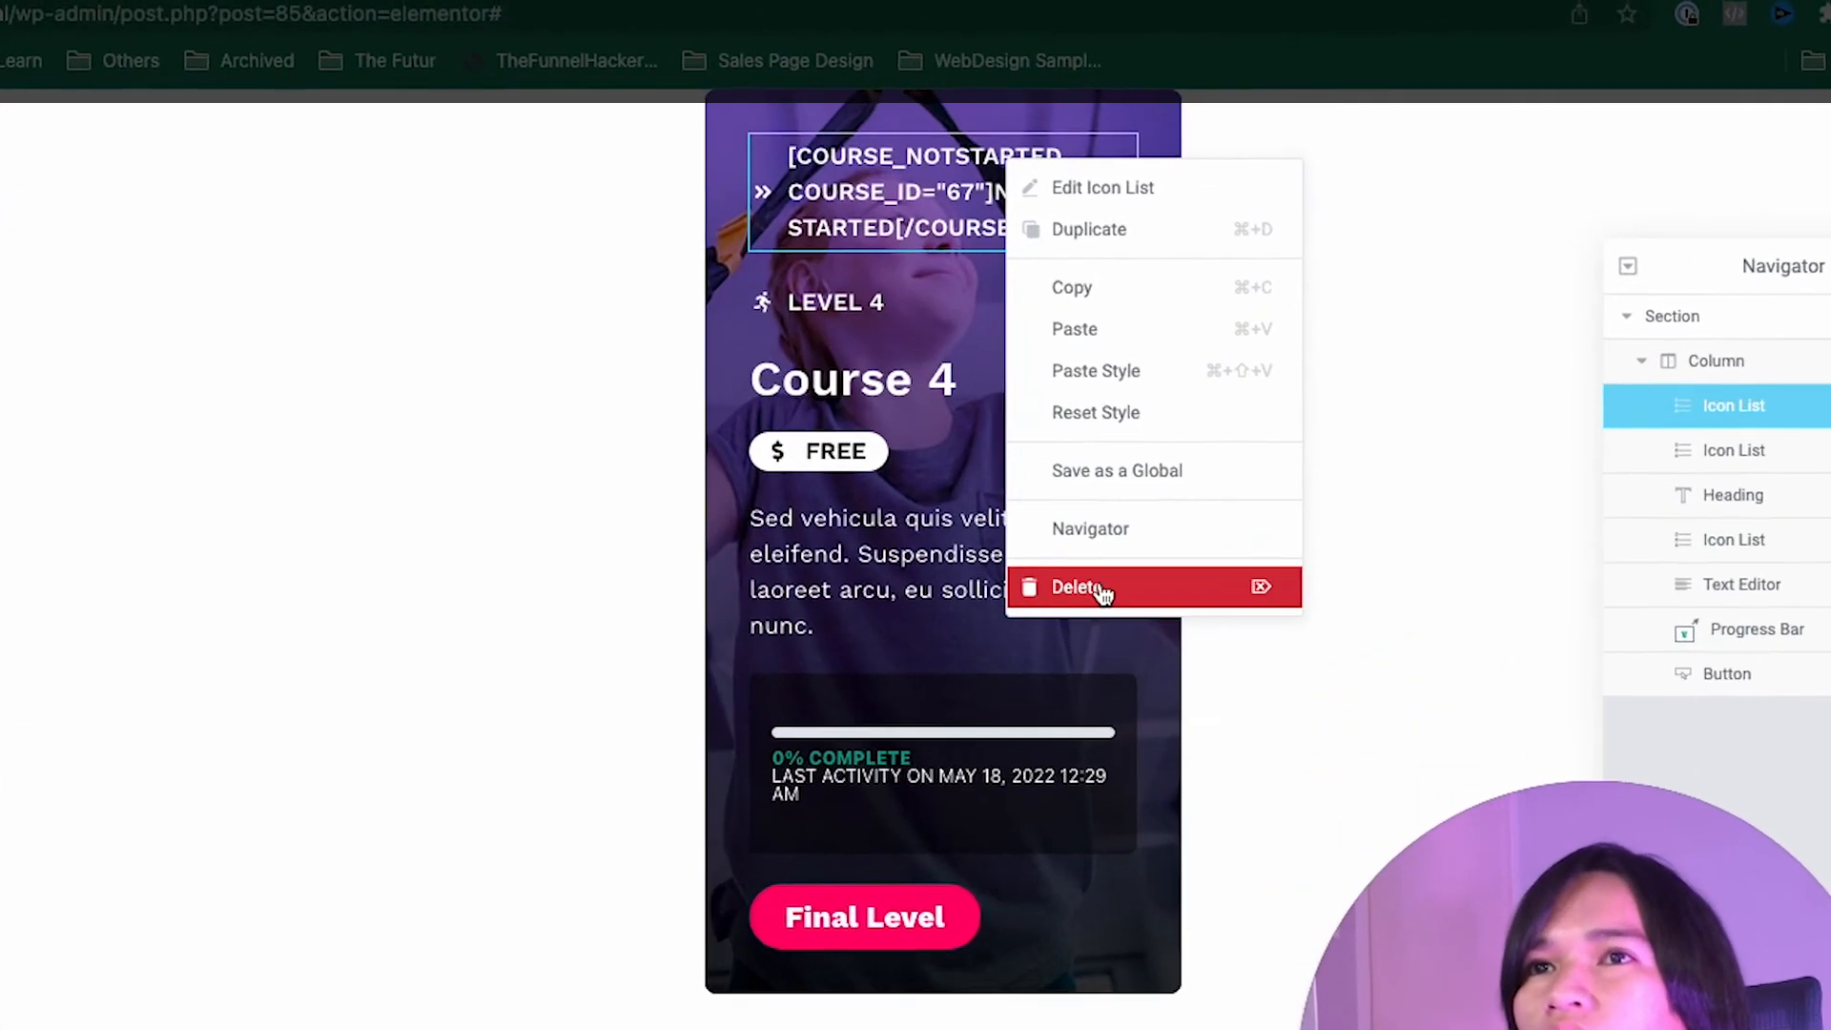
left_click(1096, 621)
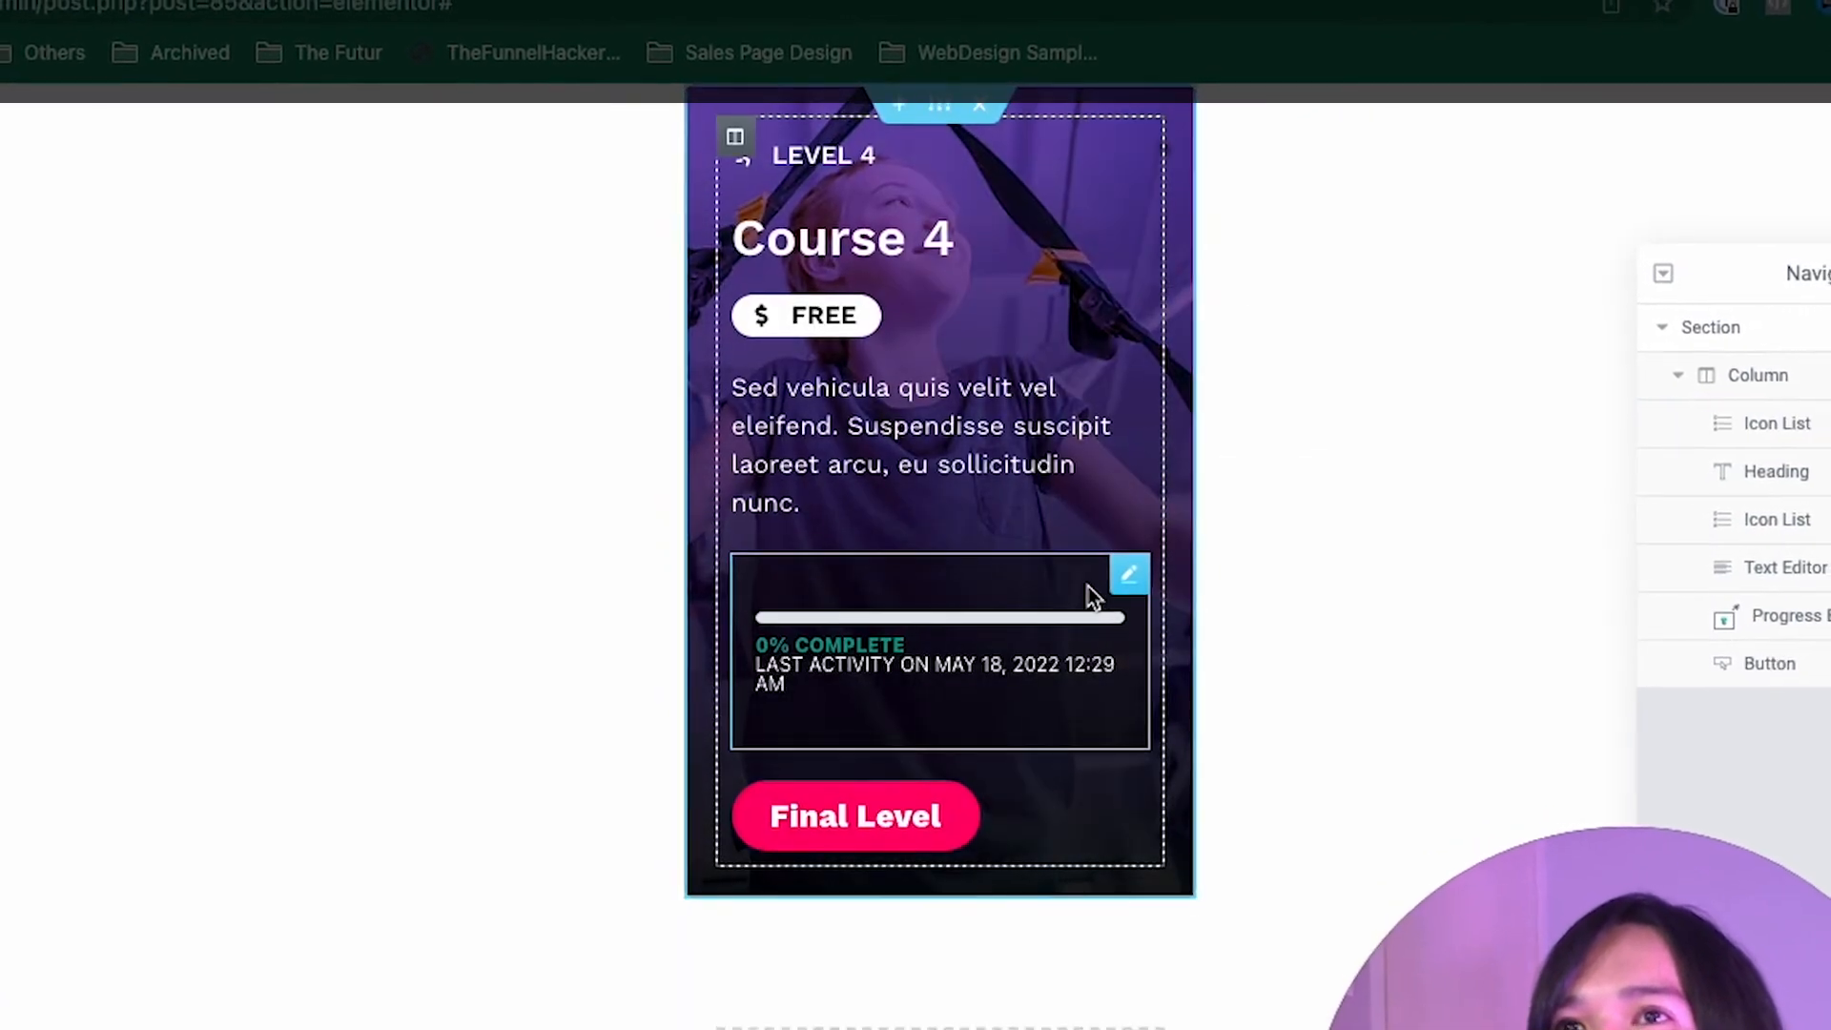
right_click(1120, 578)
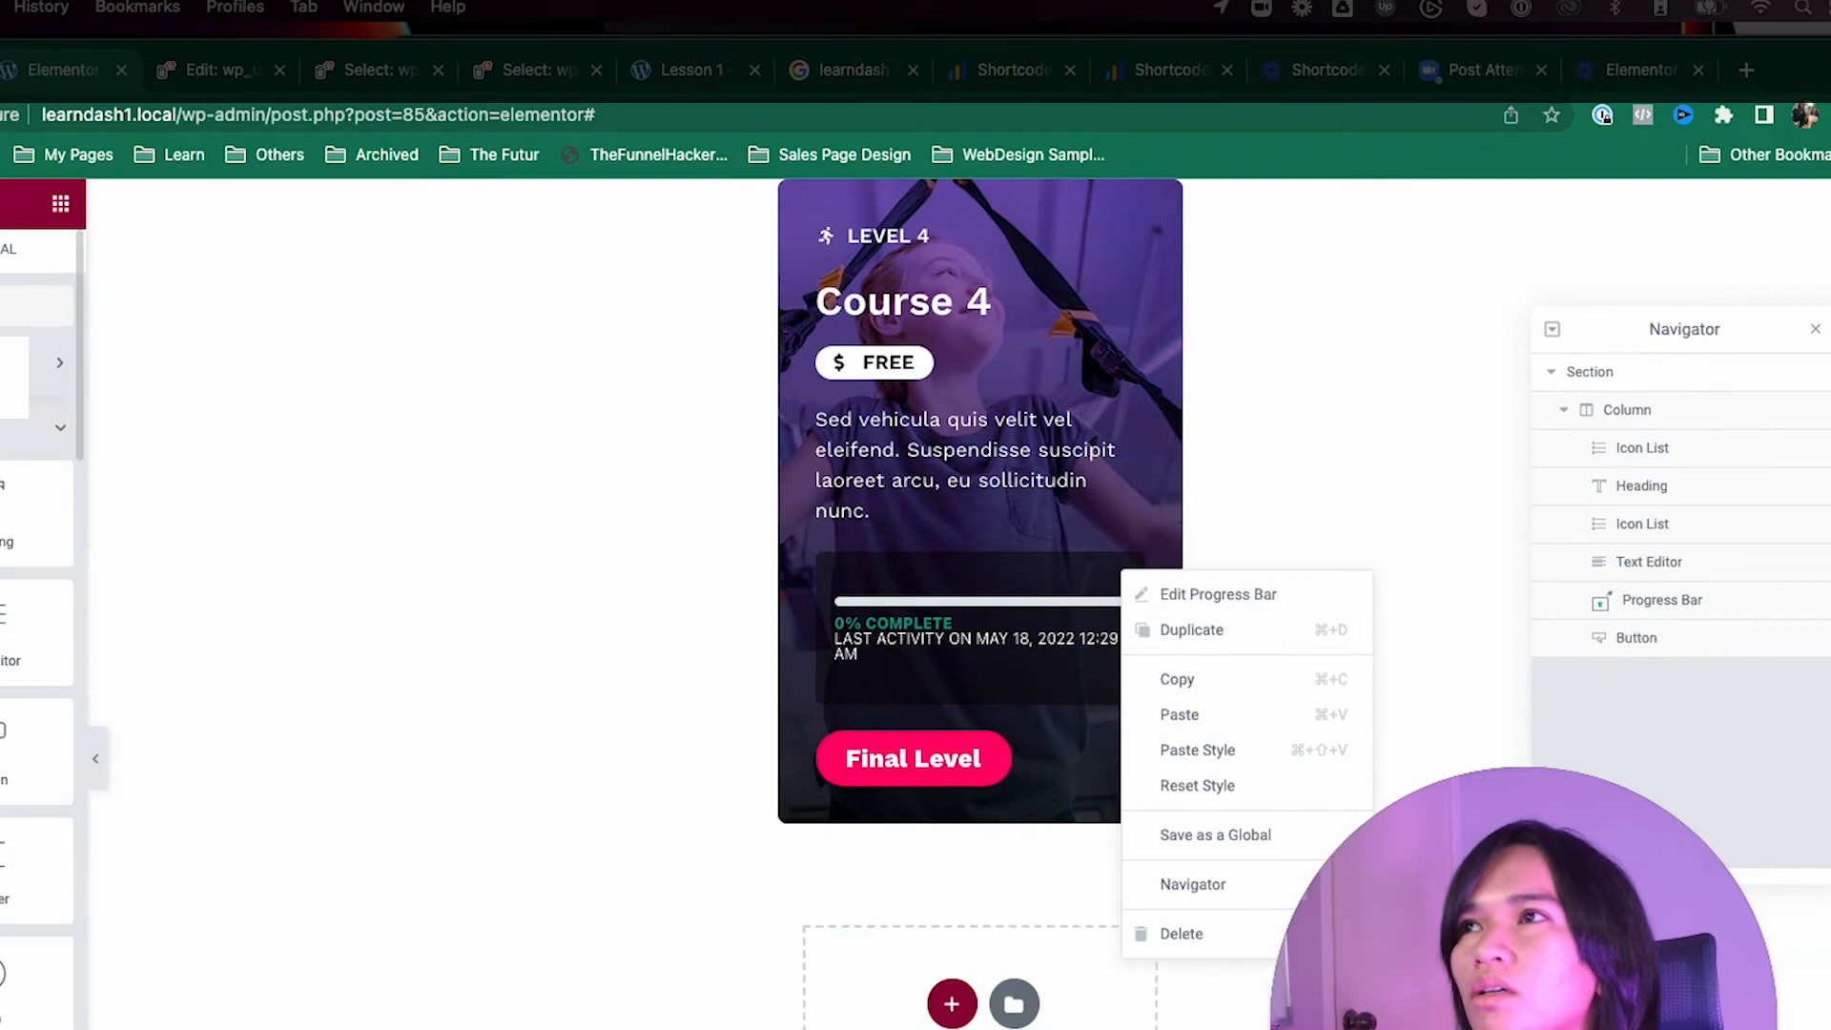
Step: Find the Dynamic Field widget and place it at the top of the course card, above the Level 4 label
left_click(57, 310)
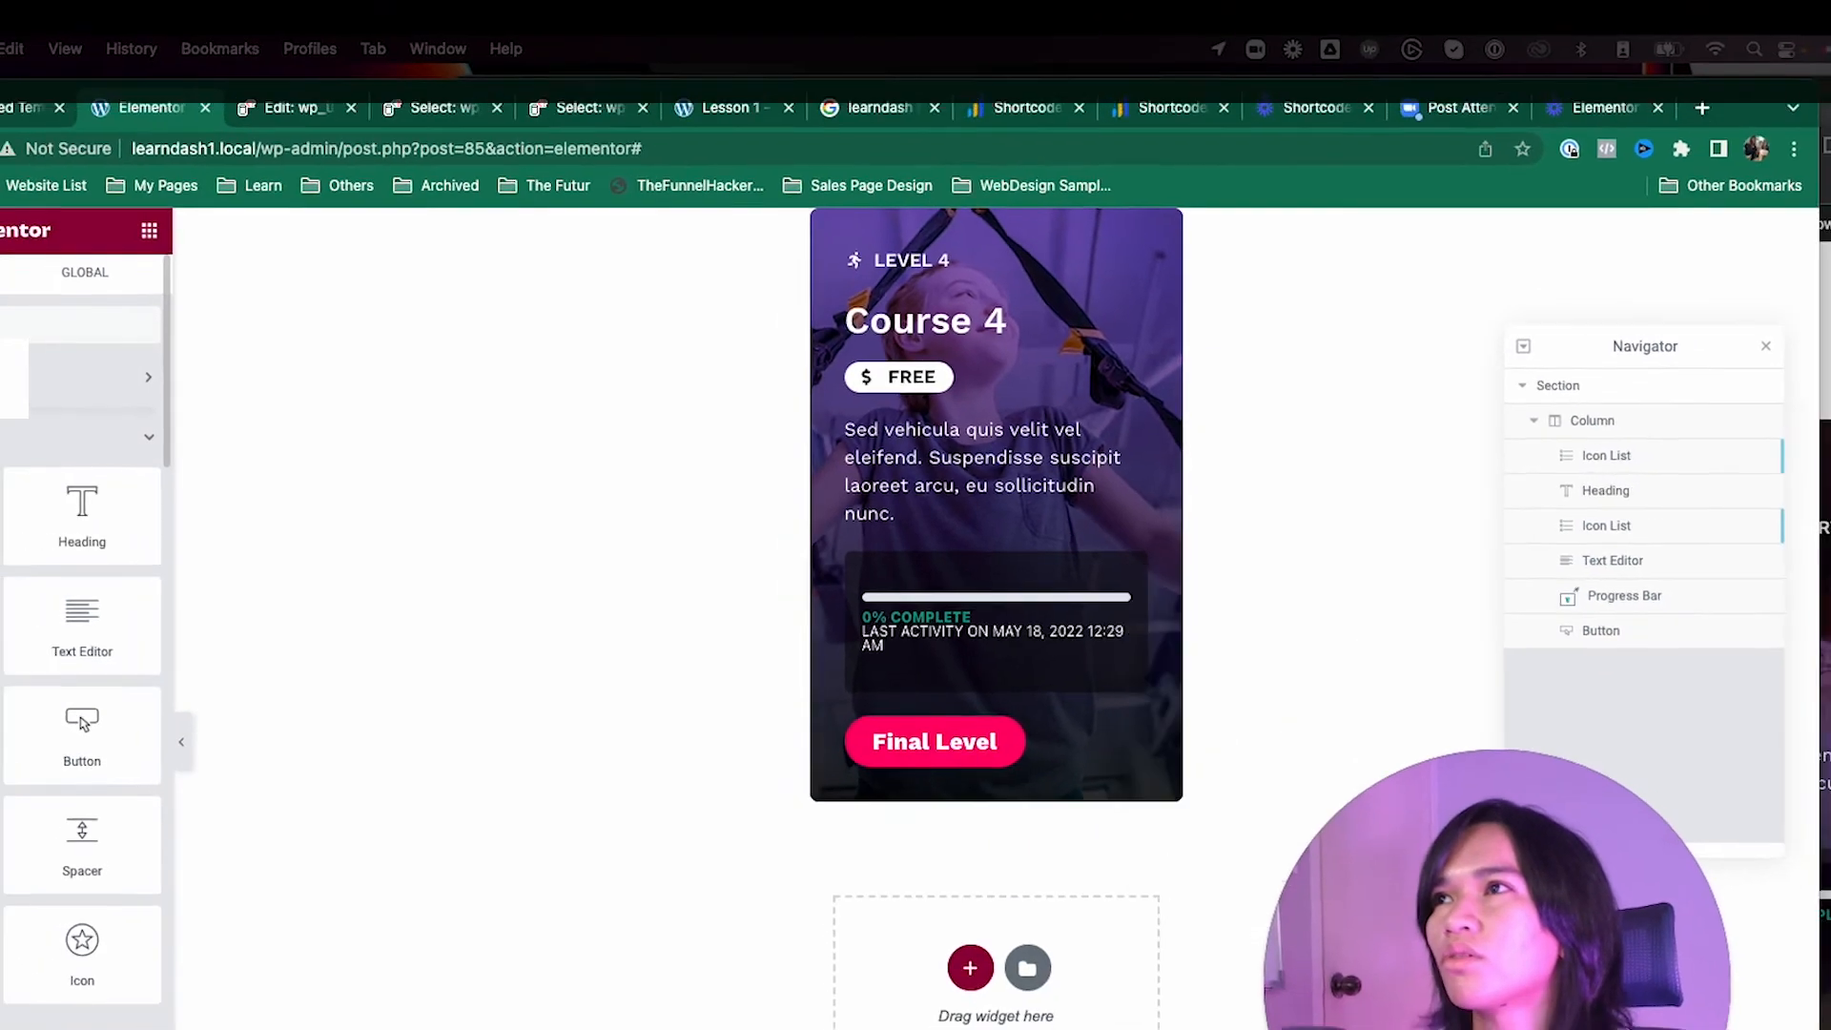
type("dy")
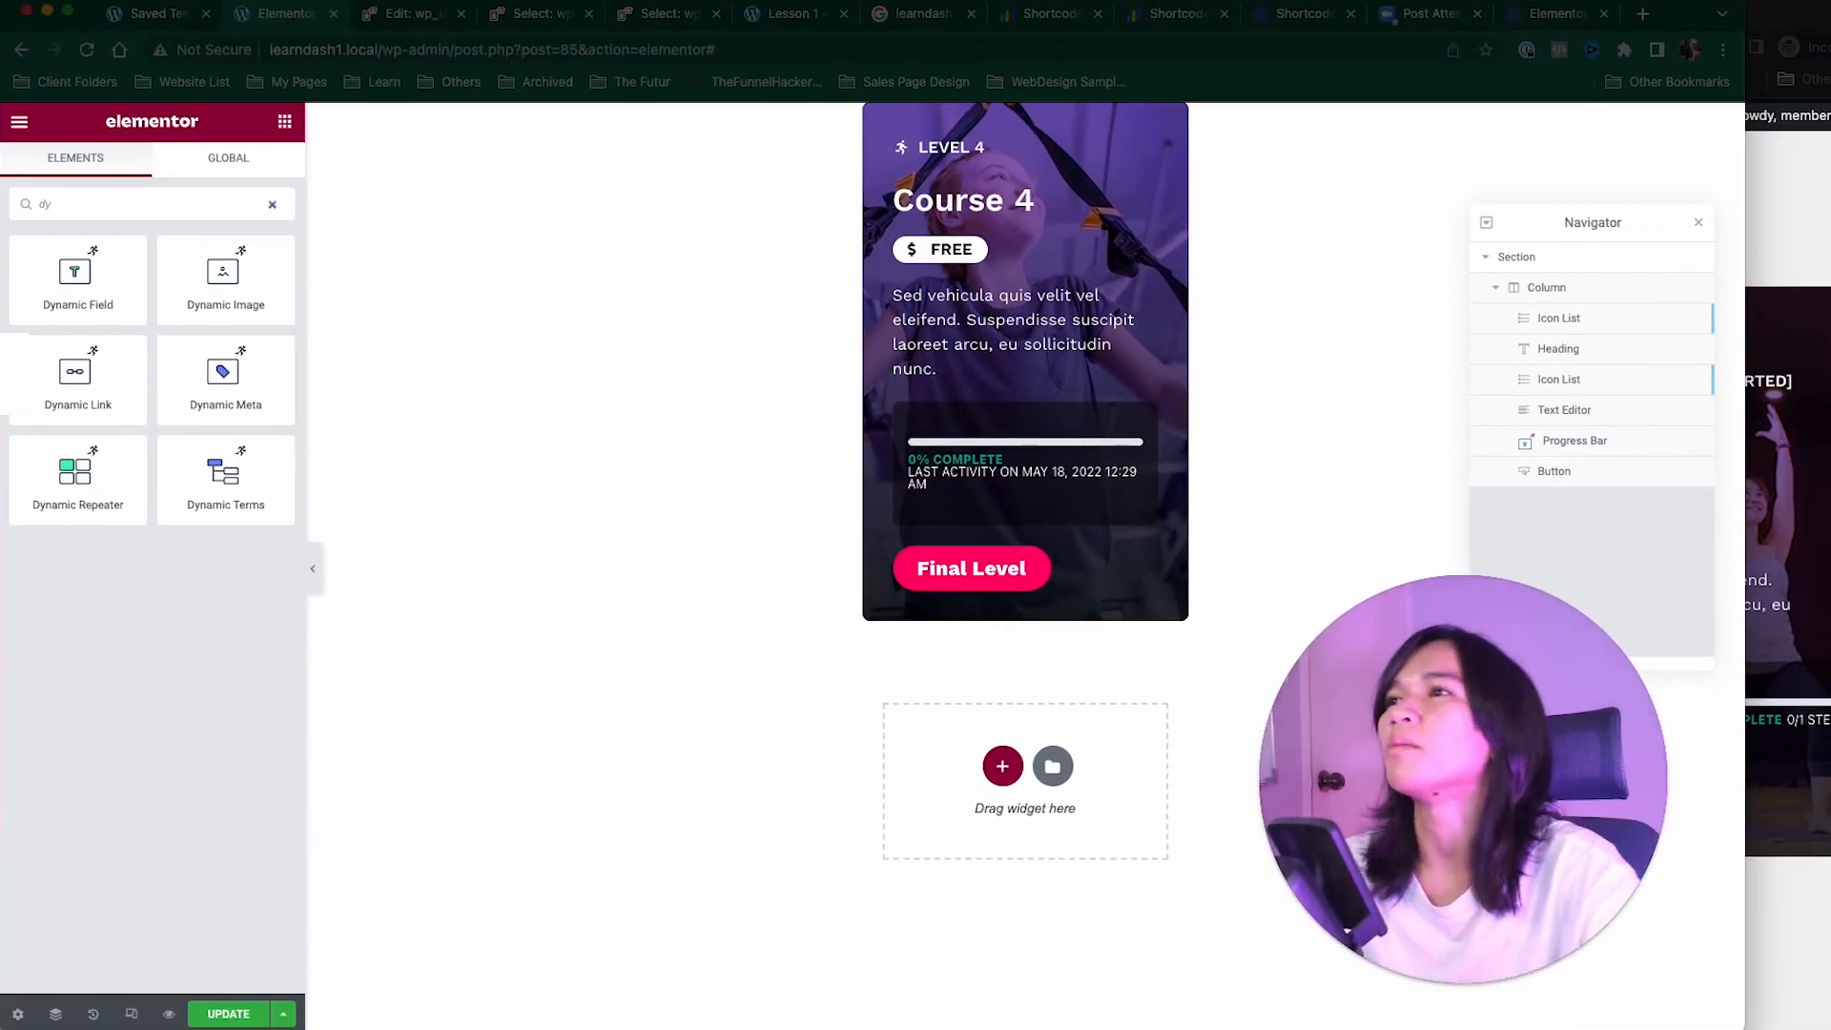
left_click_drag(49, 266, 982, 147)
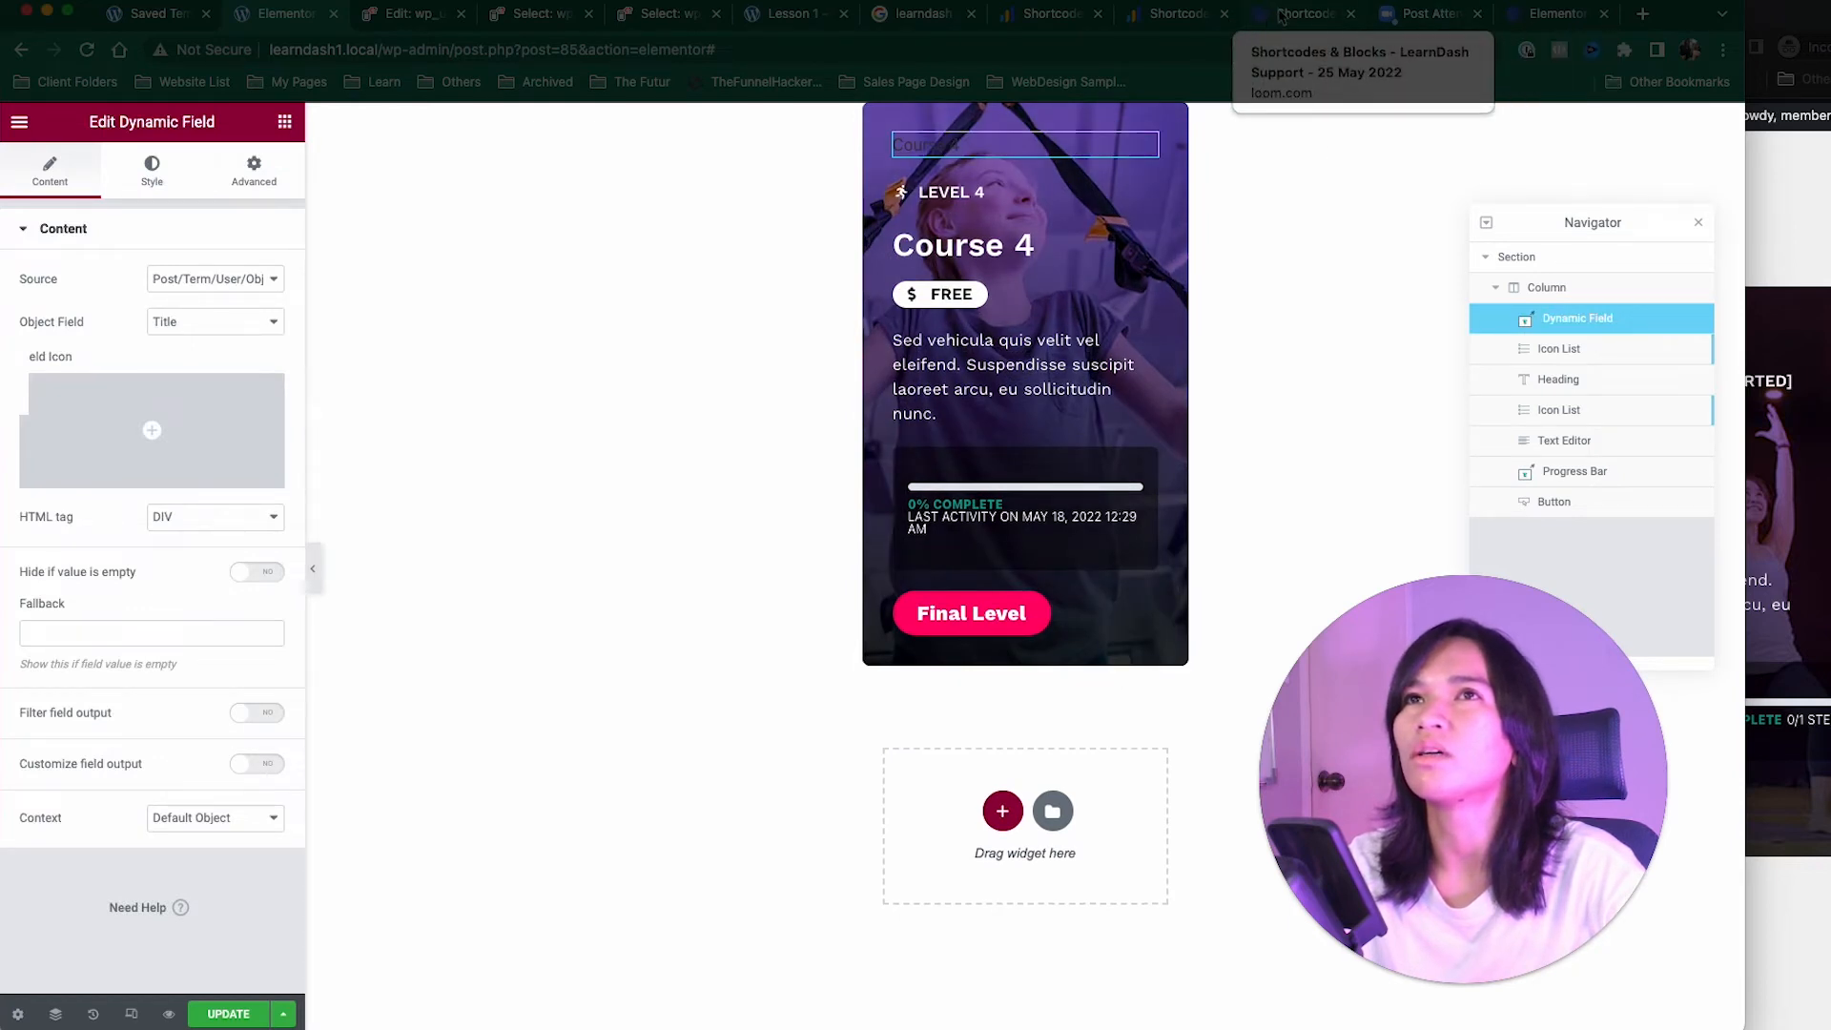
Step: Copy the full course_notstarted example shortcode from the LearnDash documentation and return to the course card template
left_click(1170, 21)
left_click_drag(914, 455, 654, 399)
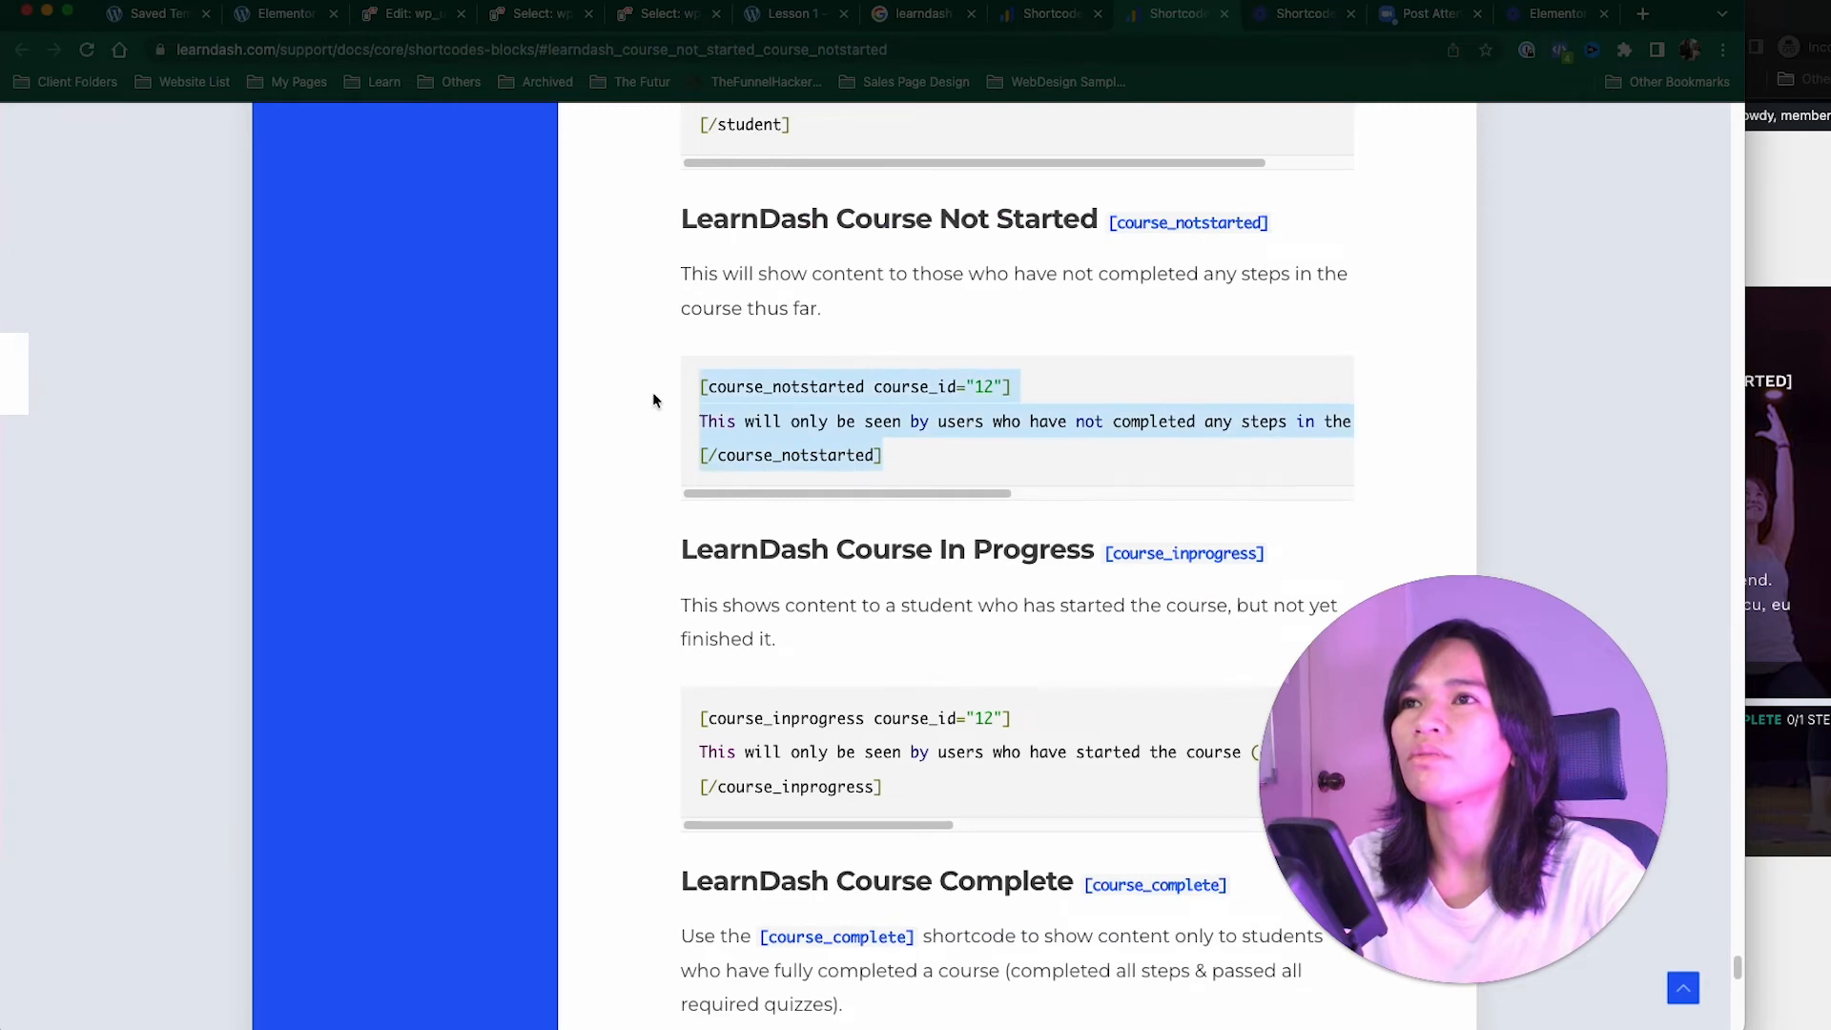
left_click(317, 19)
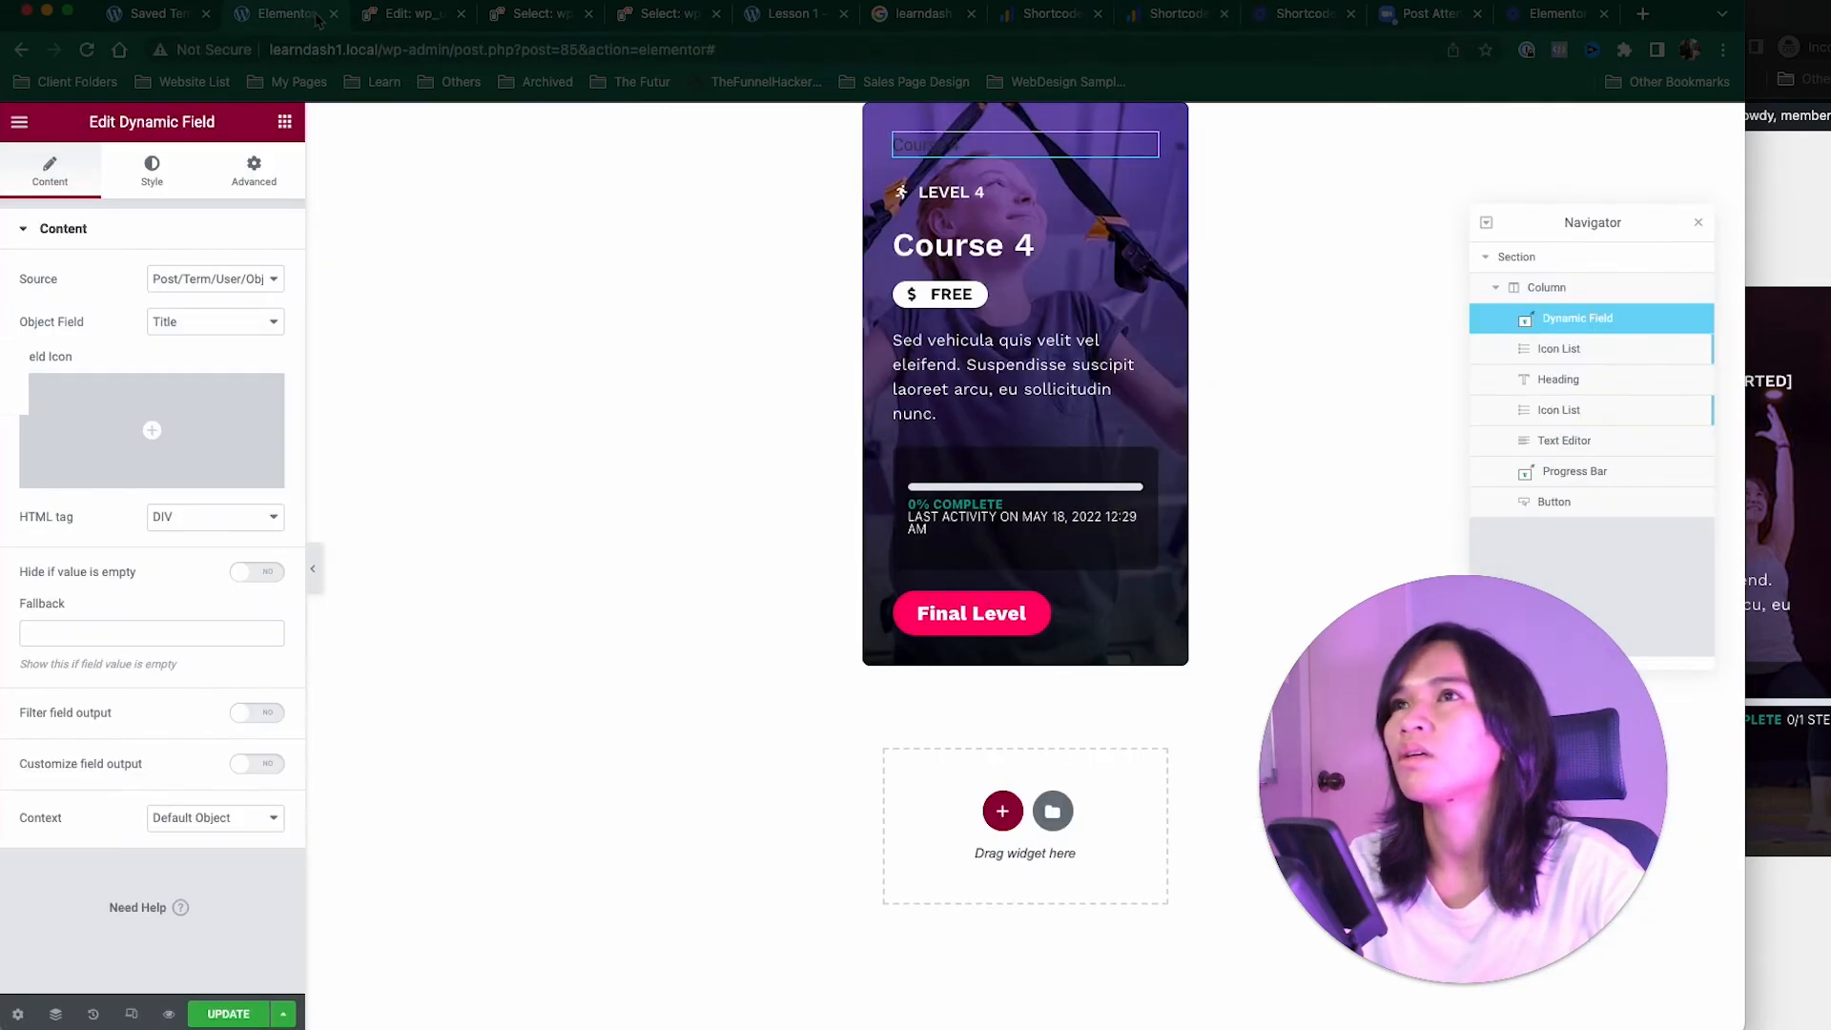
Step: Enable filtered and customized output for the Dynamic Field and replace its field format with the copied course_notstarted shortcode
left_click(258, 716)
left_click(256, 803)
scroll(134, 859, "down", 2)
left_click(105, 784)
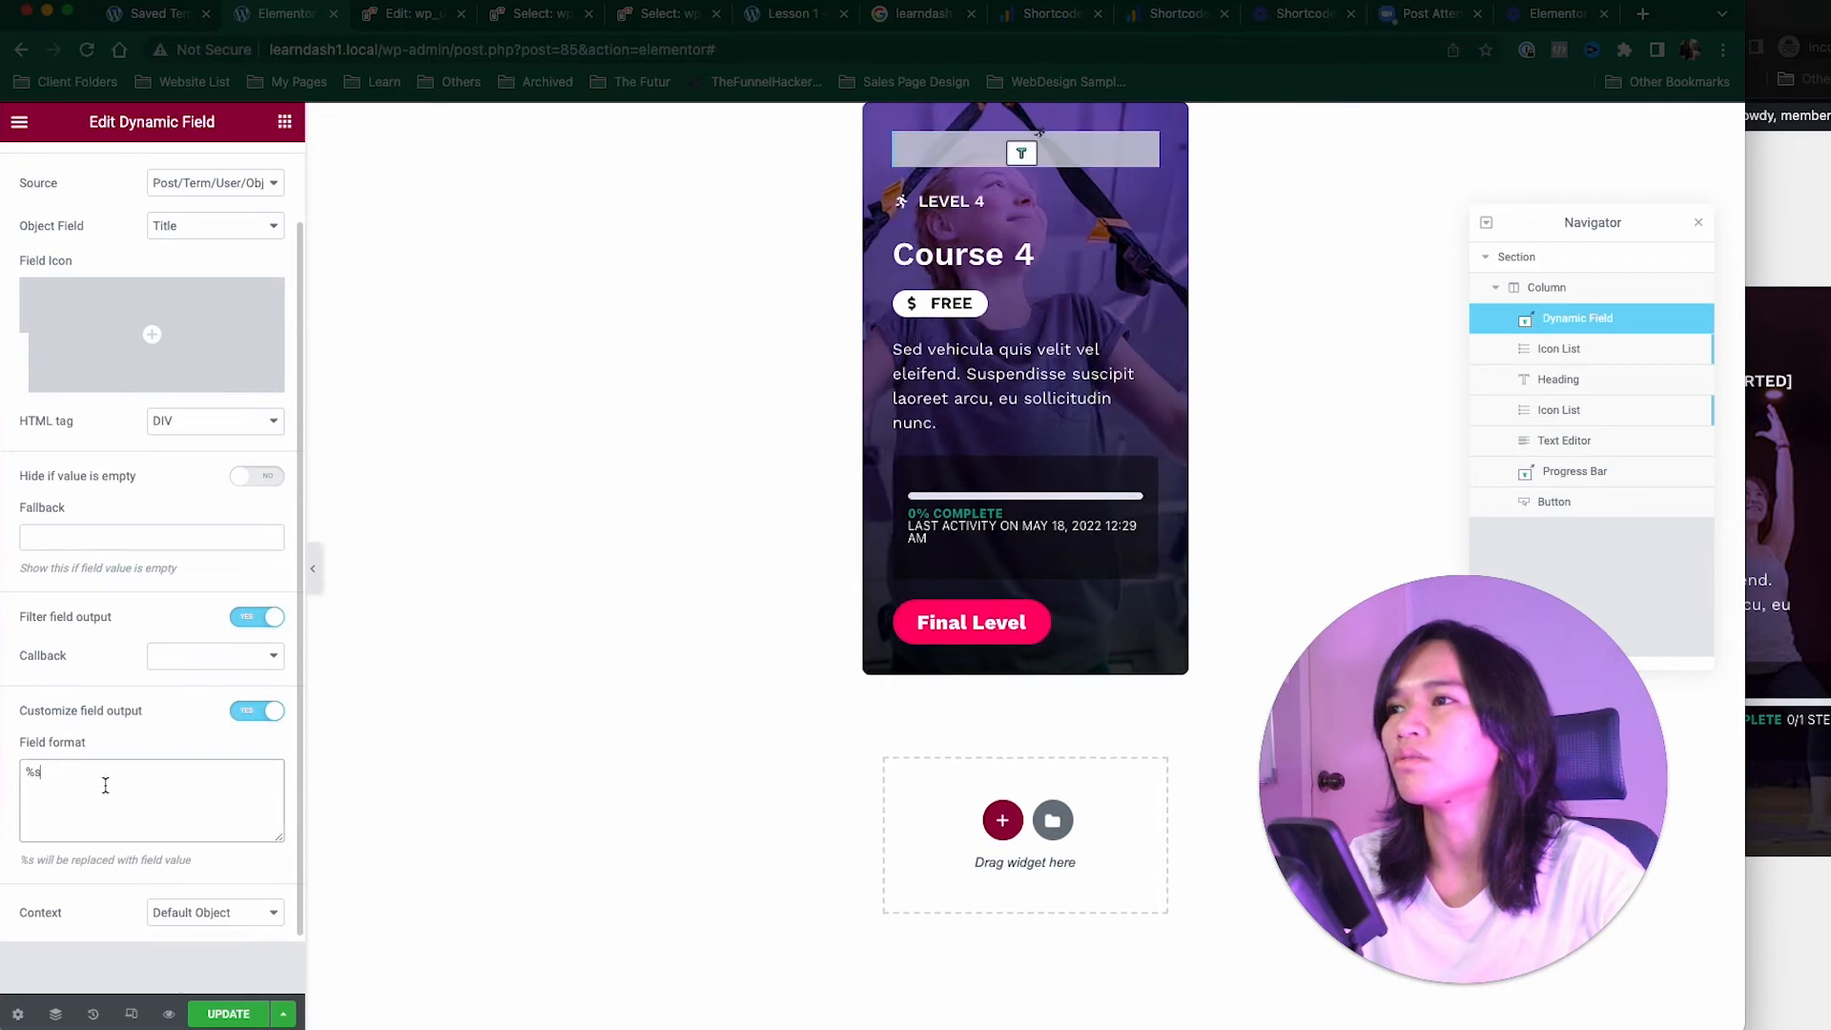
key("ctrl+a")
key("ctrl+v")
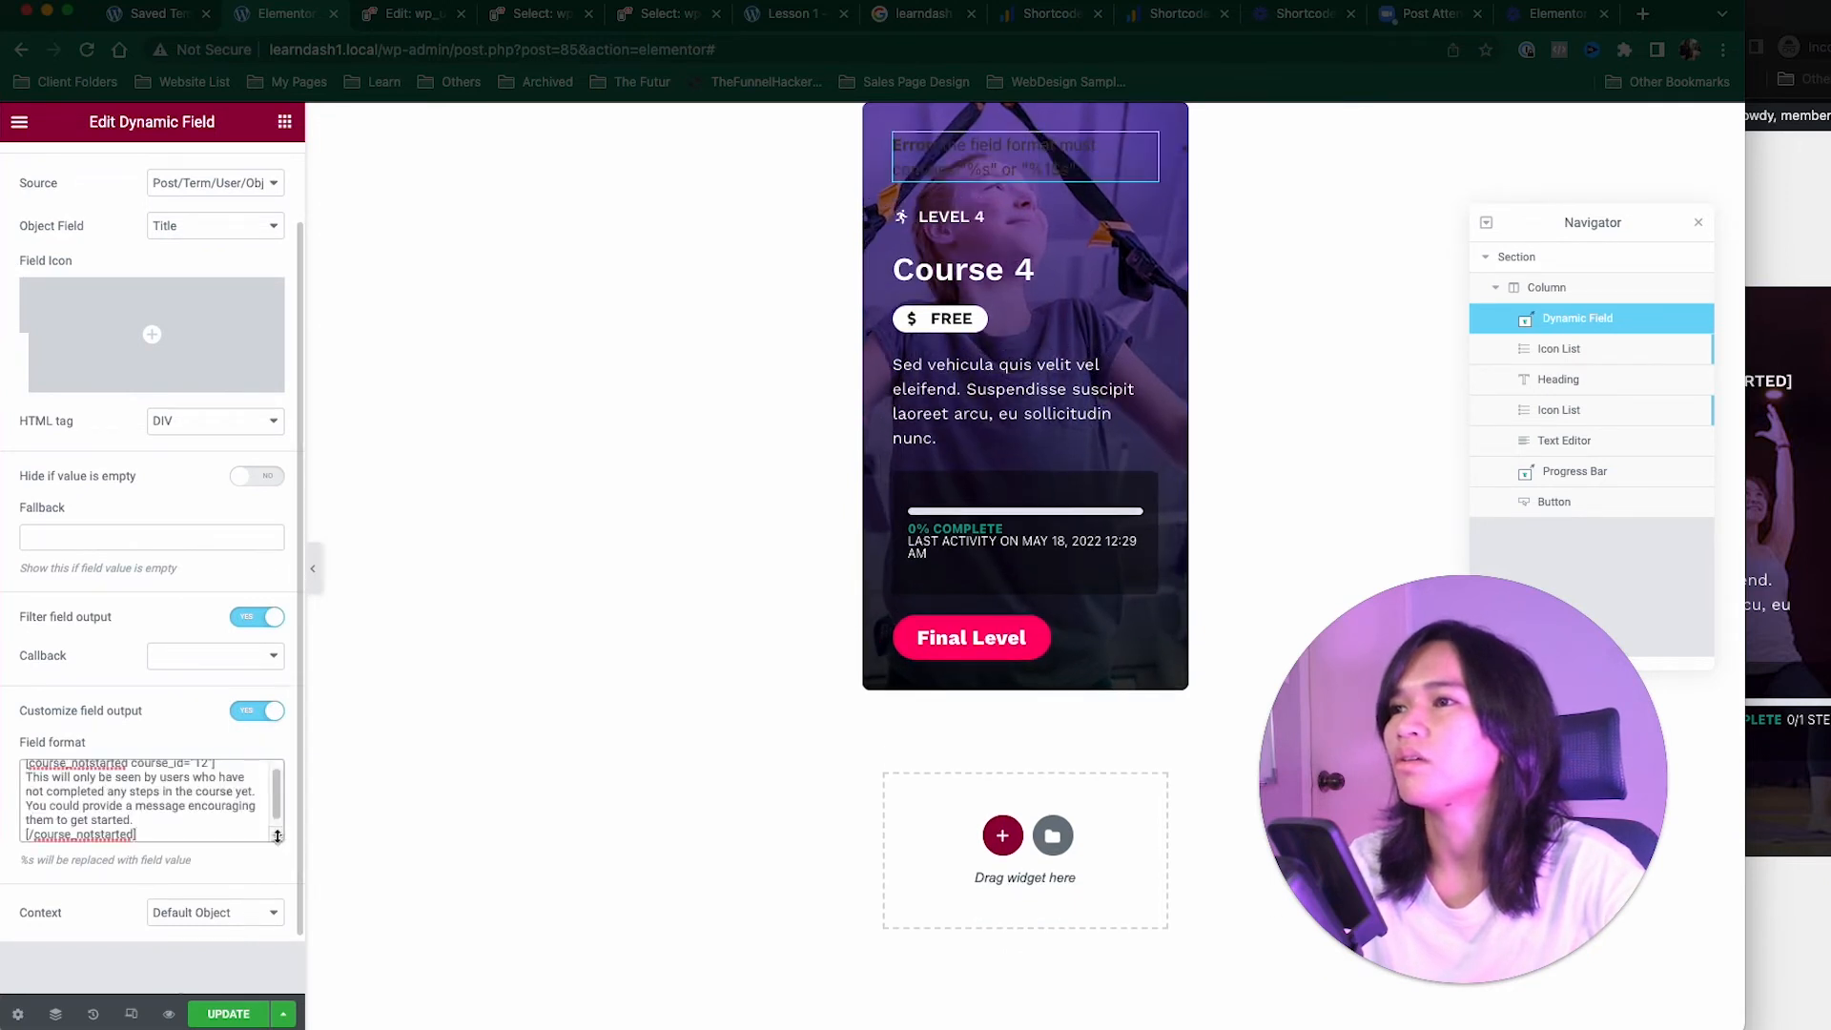
left_click_drag(278, 836, 285, 982)
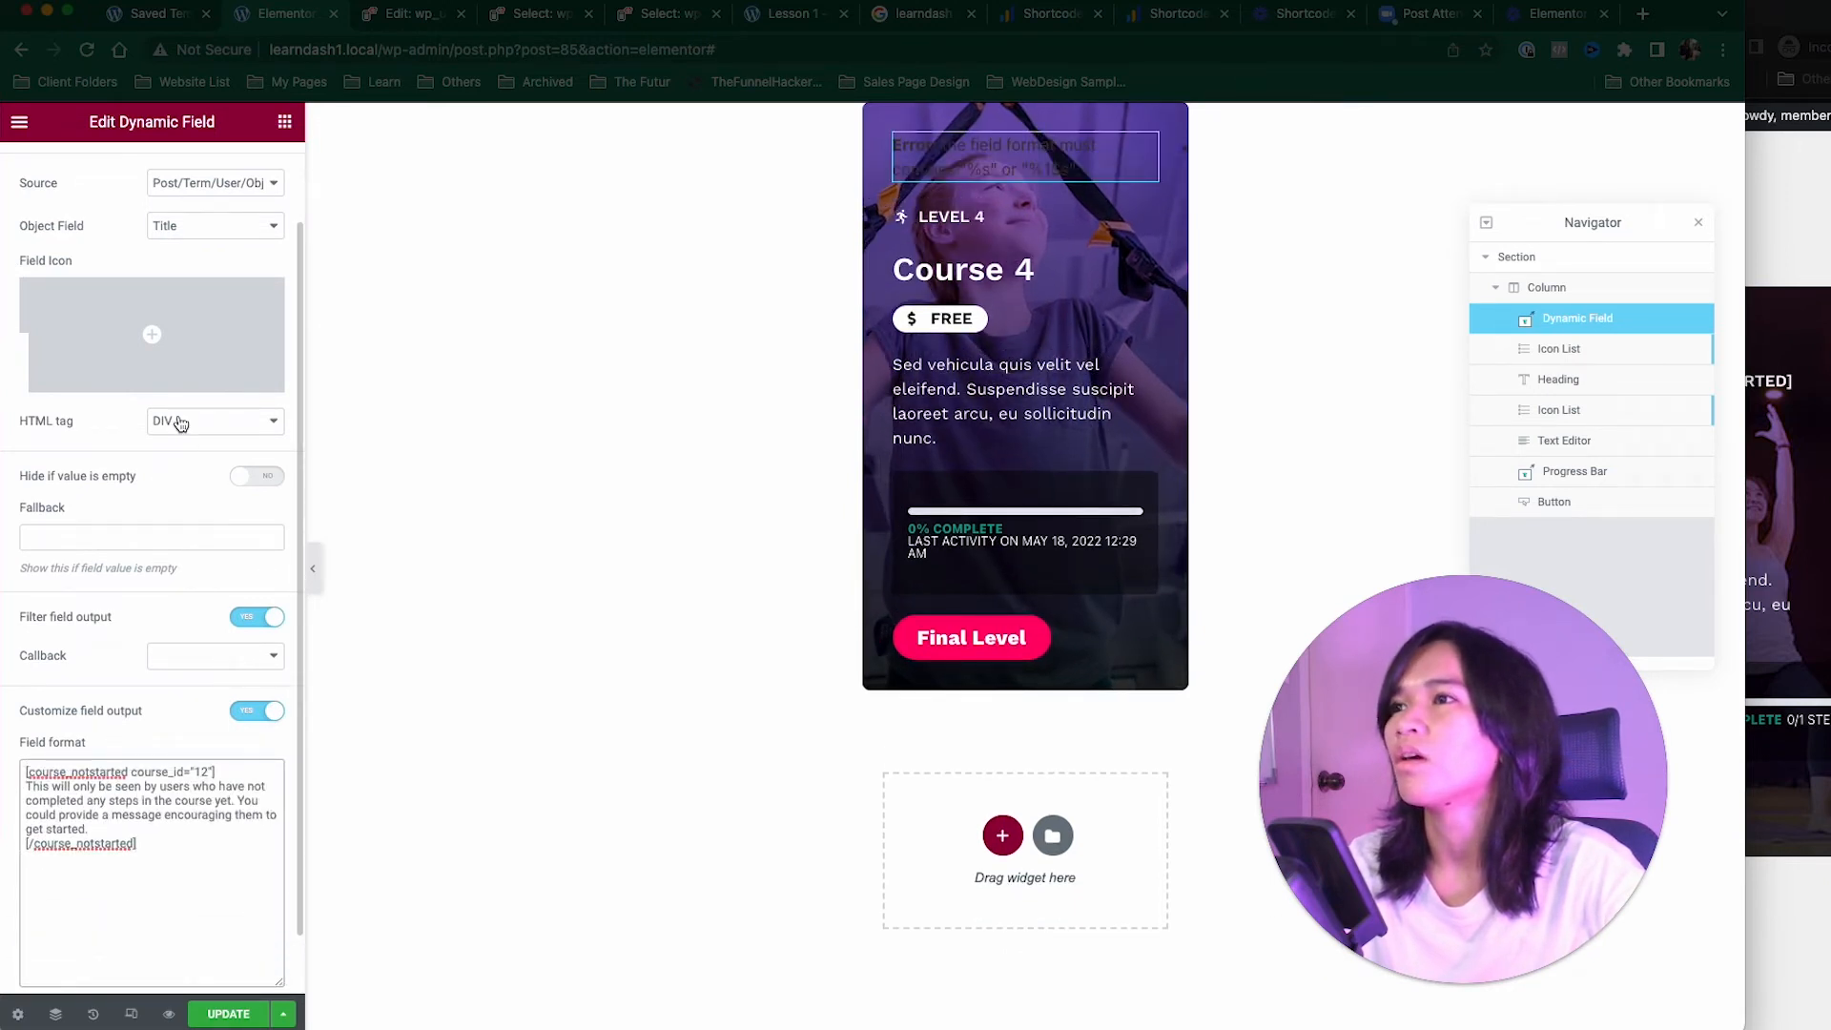
Step: Set the Dynamic Field's object field to Post ID and replace the shortcode's course_id value with %s
left_click(232, 226)
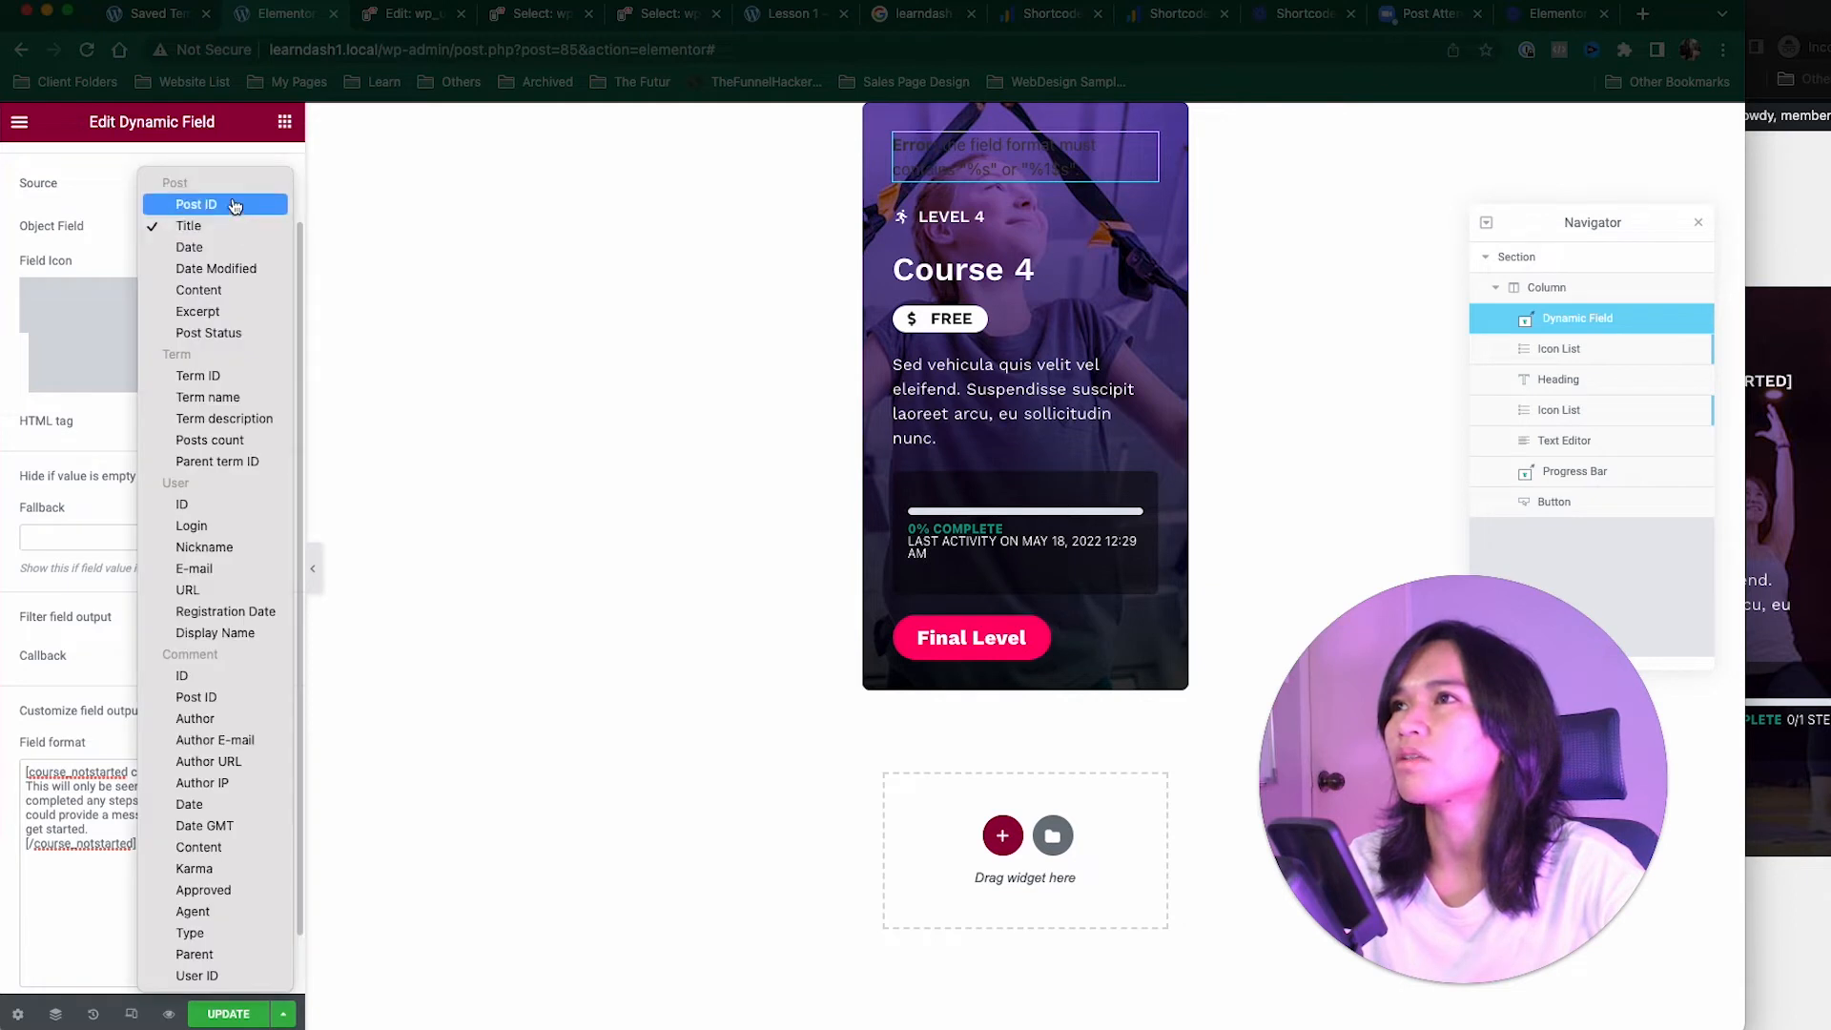
left_click(233, 206)
double_click(197, 773)
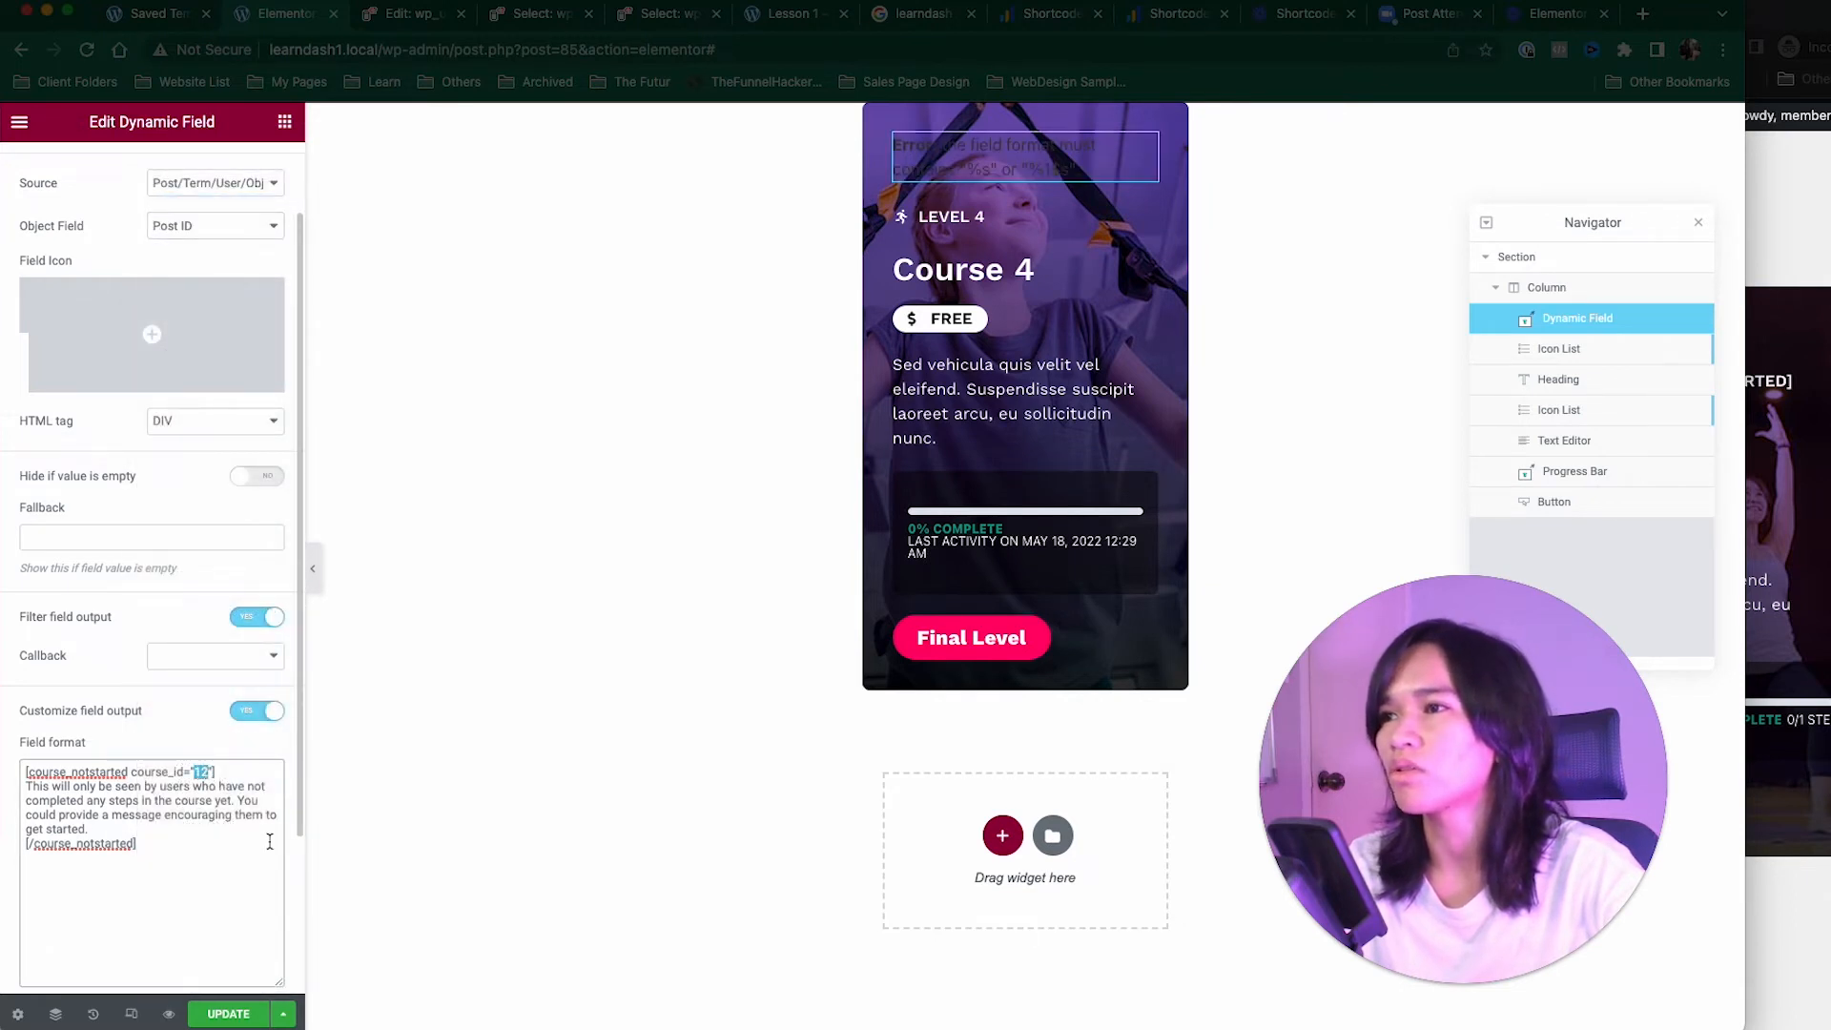
type("%s")
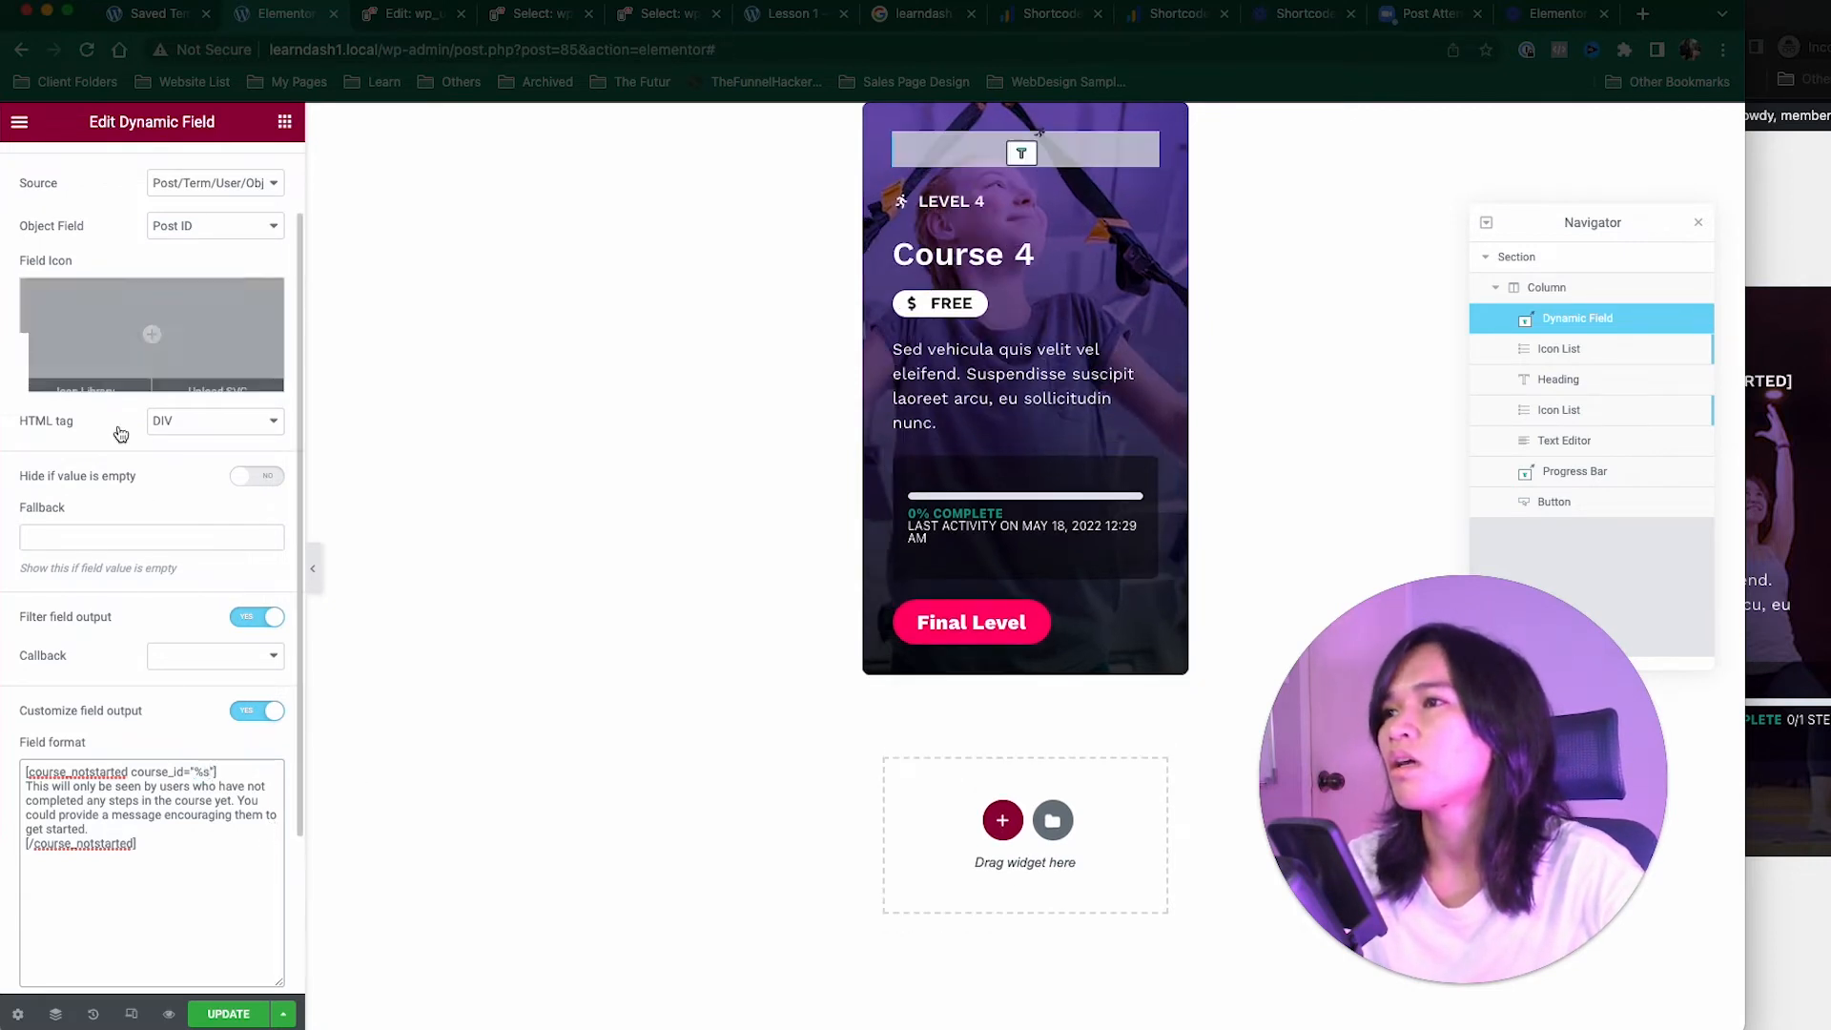
Step: Replace the placeholder message inside the course_notstarted shortcode with [elementor-template id="156"]
left_click_drag(107, 832, 26, 786)
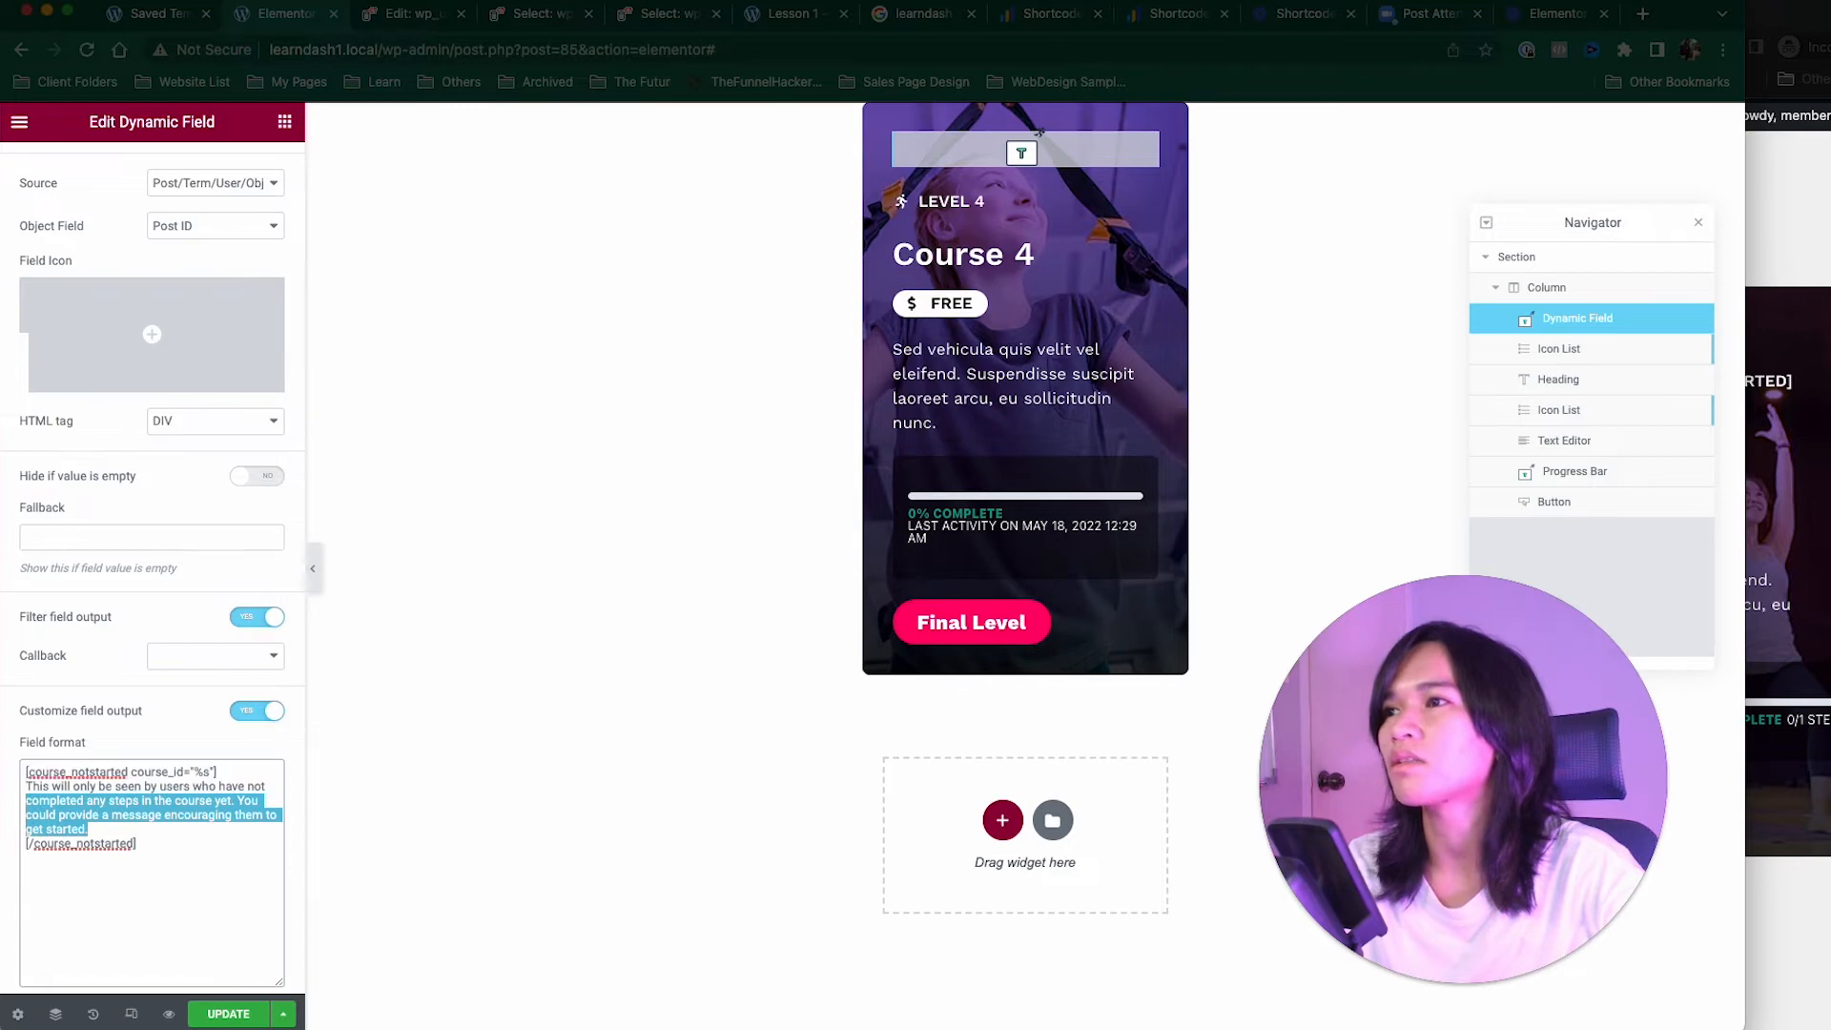
left_click(157, 26)
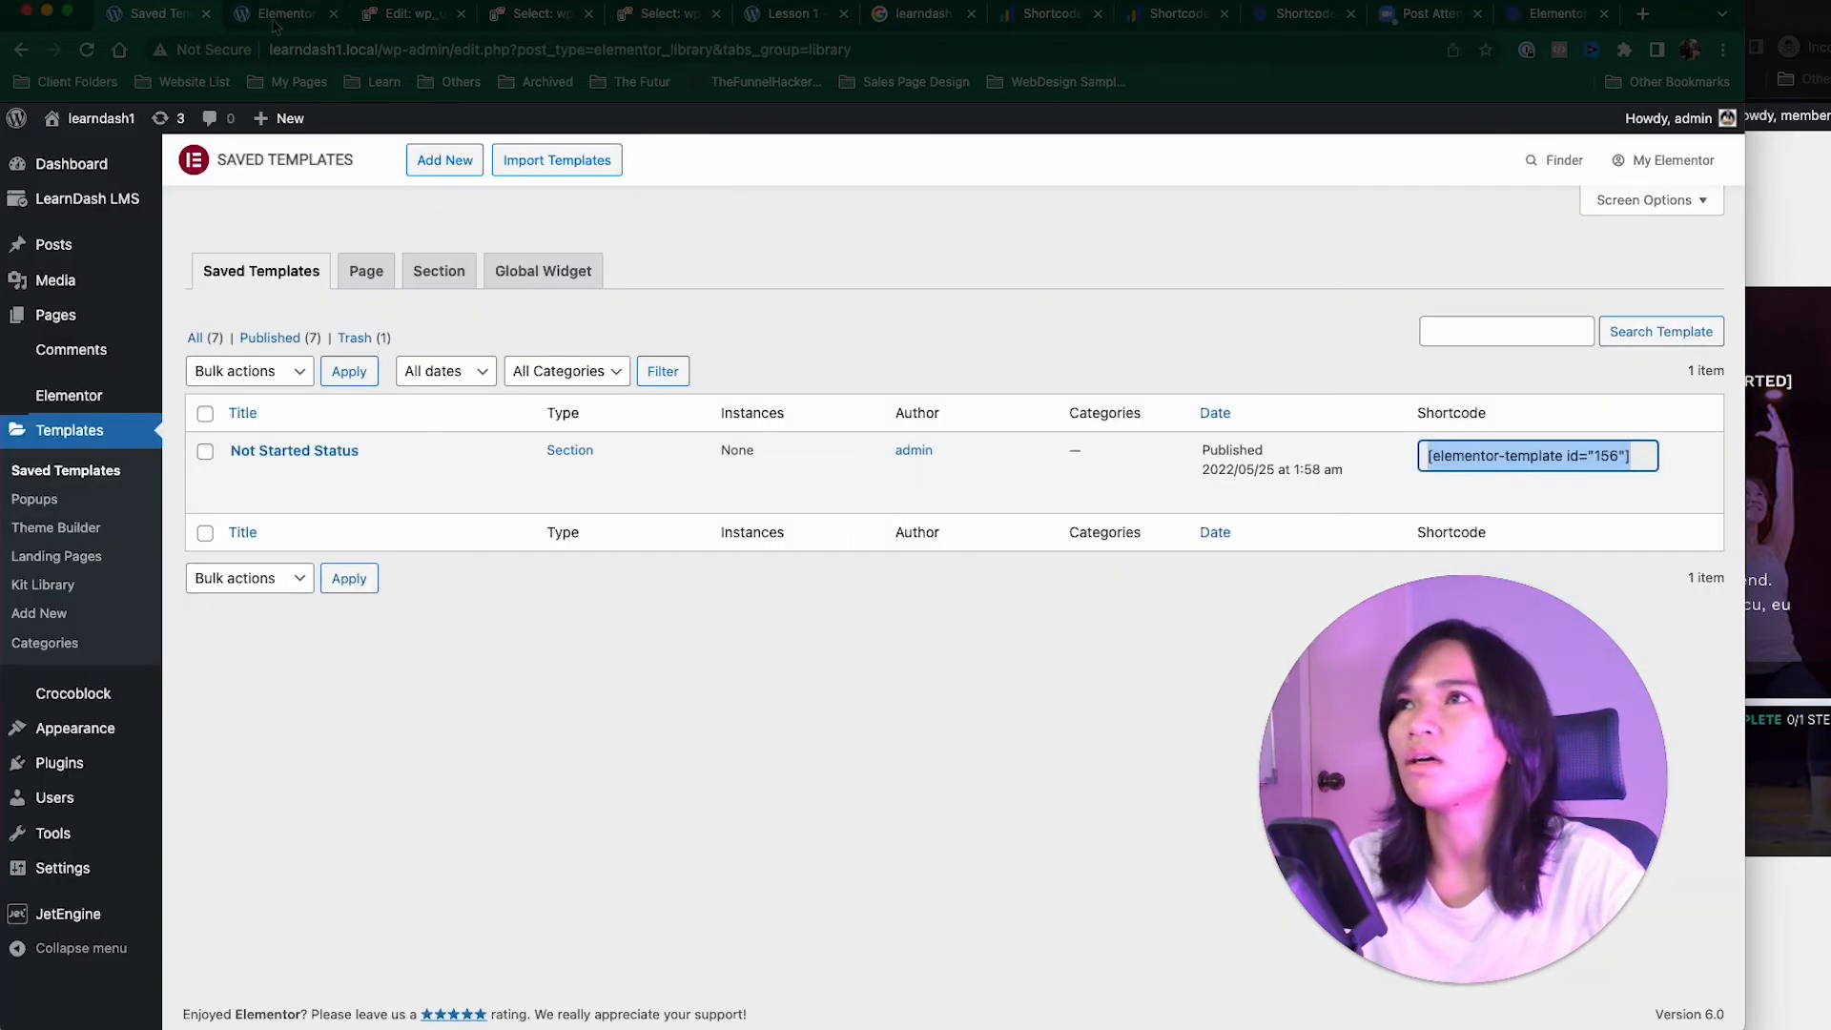
left_click(274, 26)
left_click(119, 826)
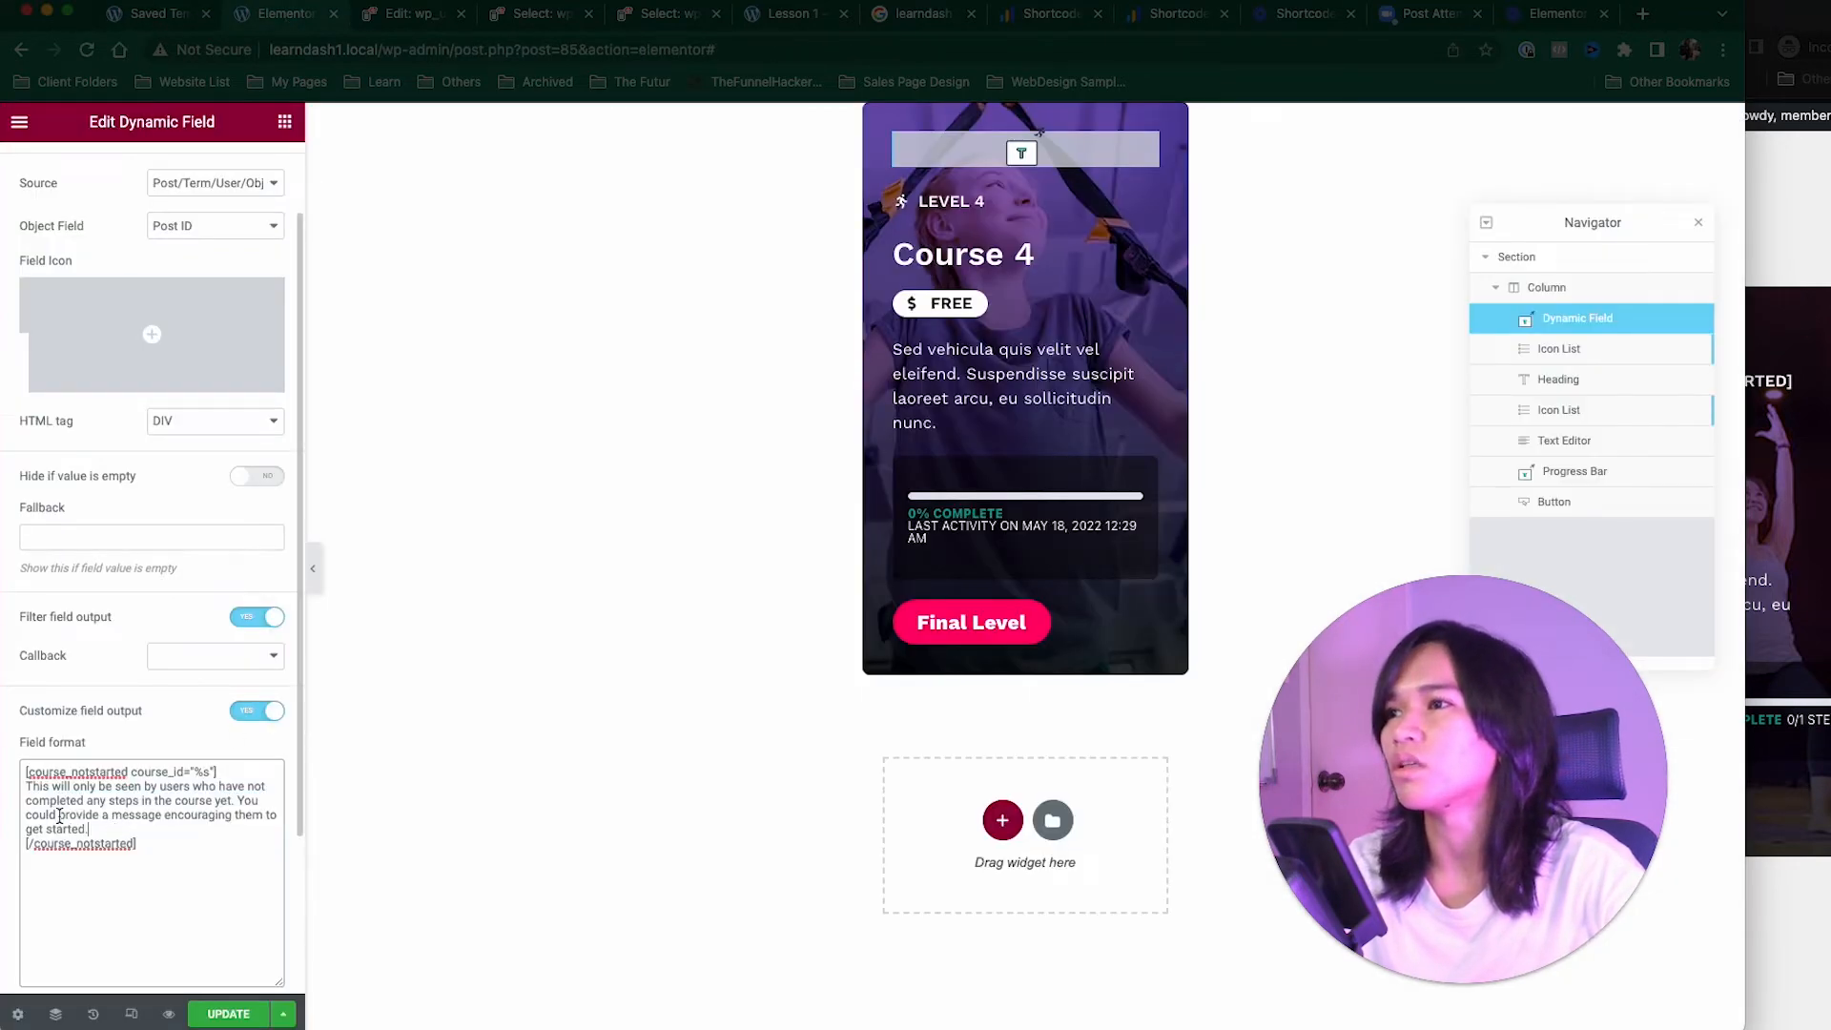
left_click(26, 786, "shift")
type("[elementor-template id=\"156\"]")
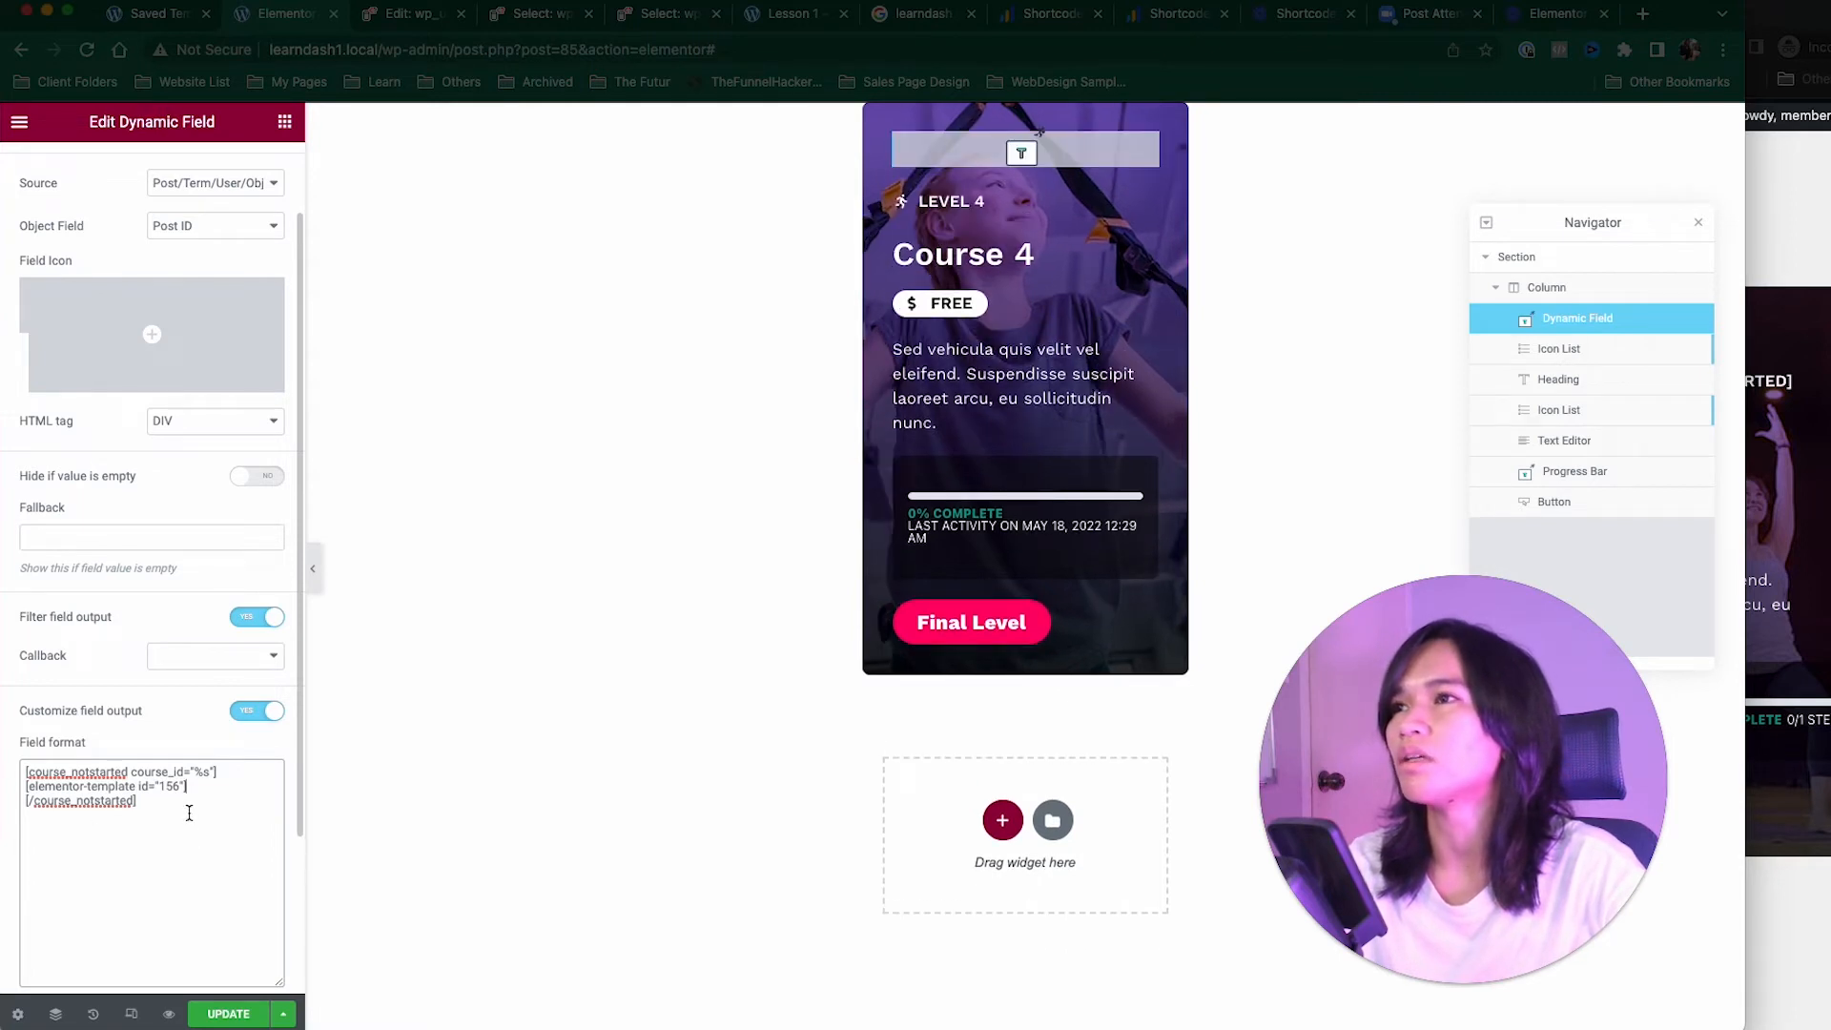
Step: Keep field output filtering on for the Dynamic Field and set its callback to Do shortcodes
left_click(254, 619)
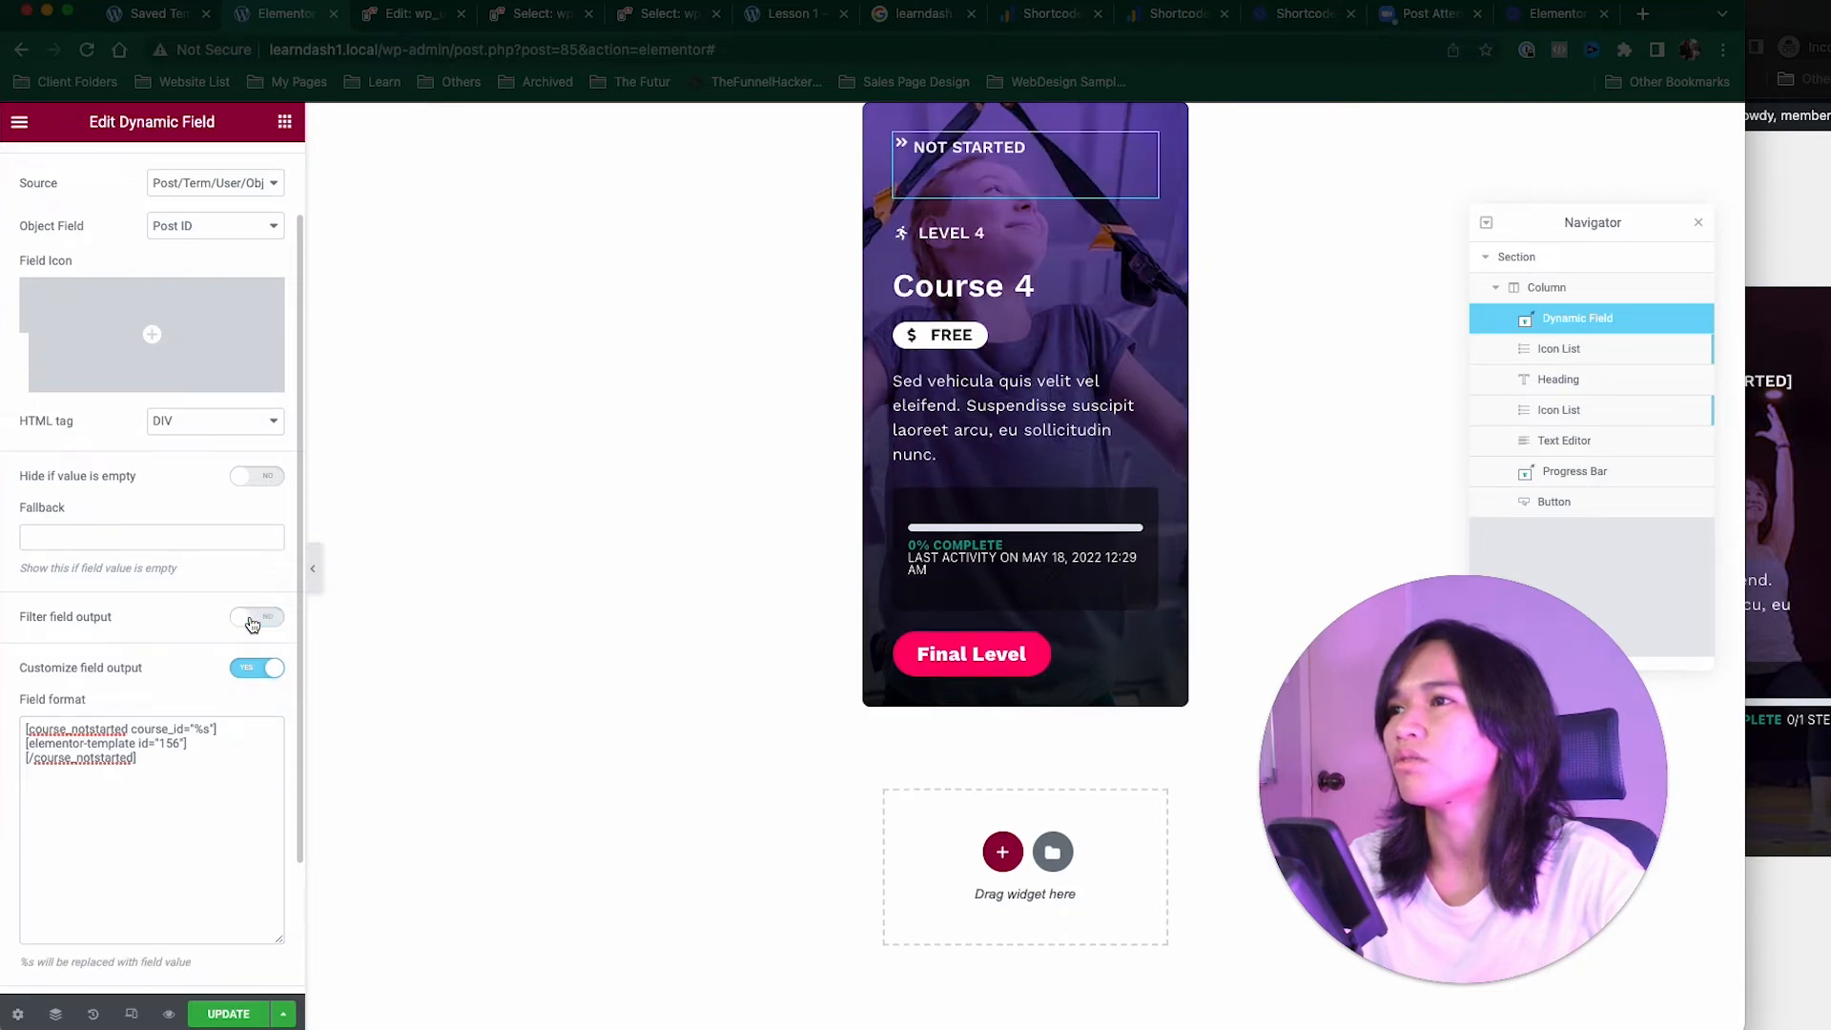
left_click(254, 618)
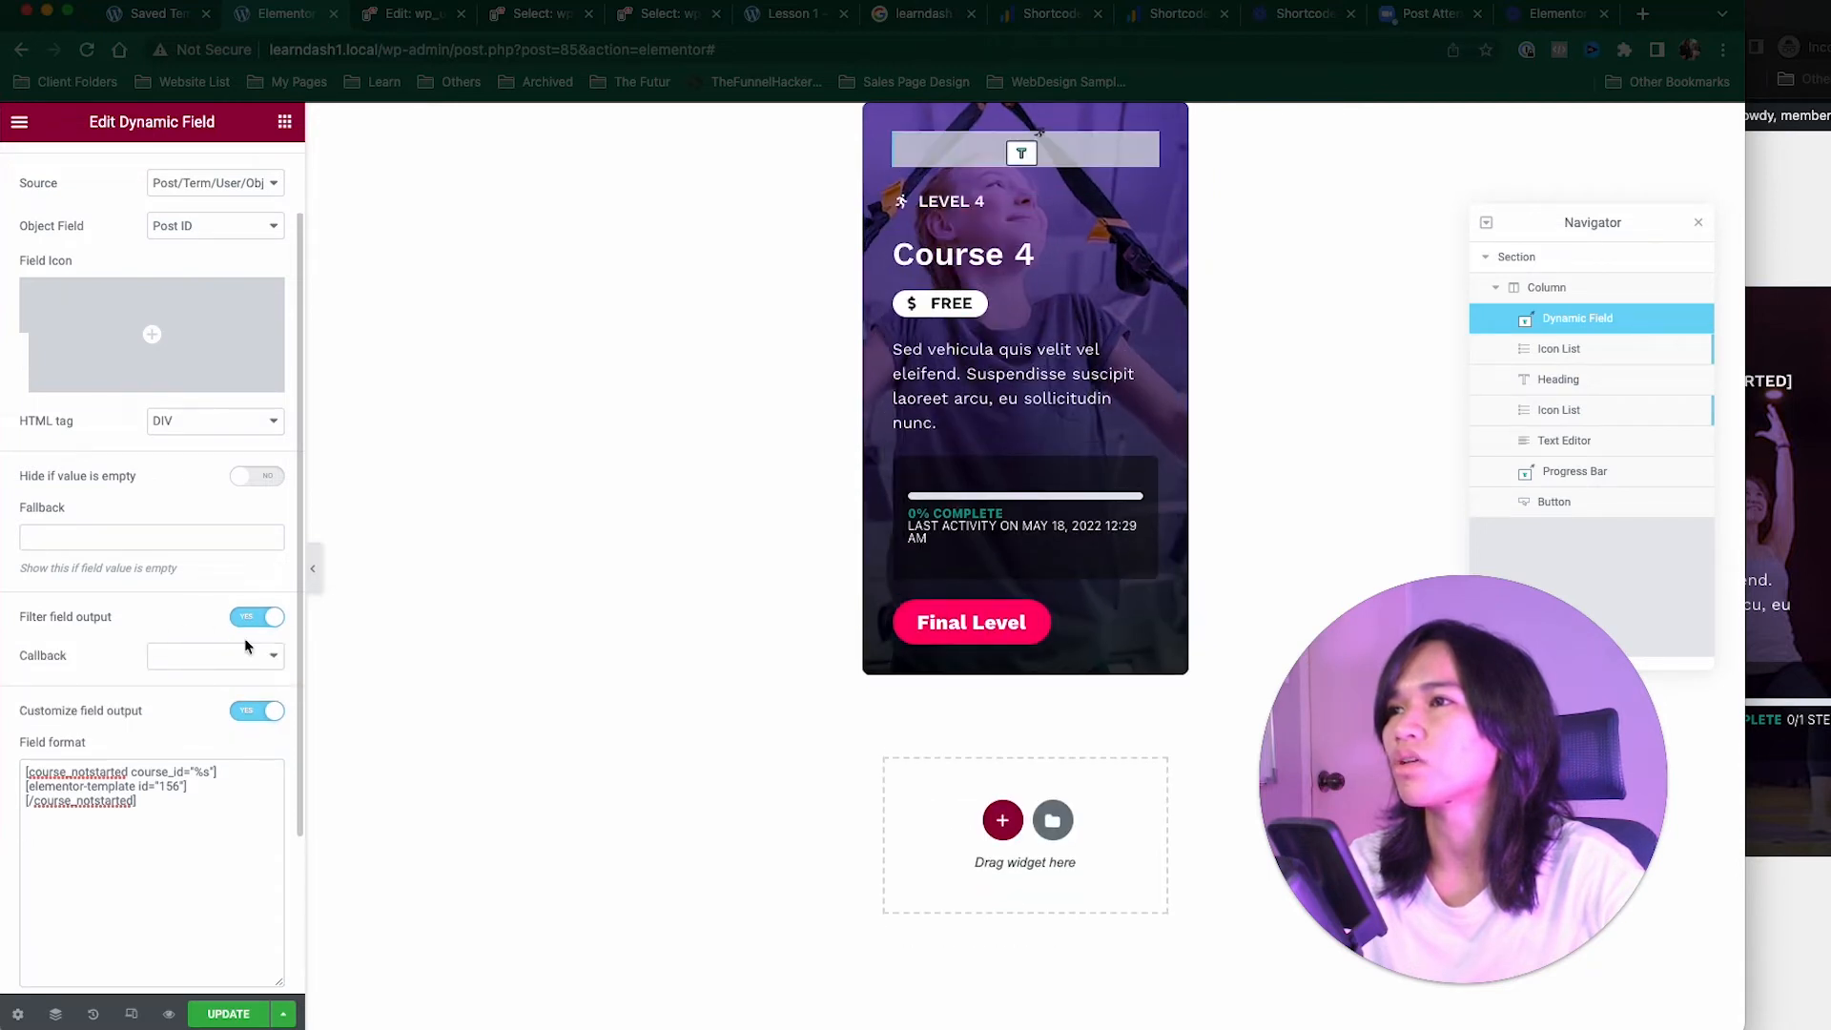
left_click(245, 649)
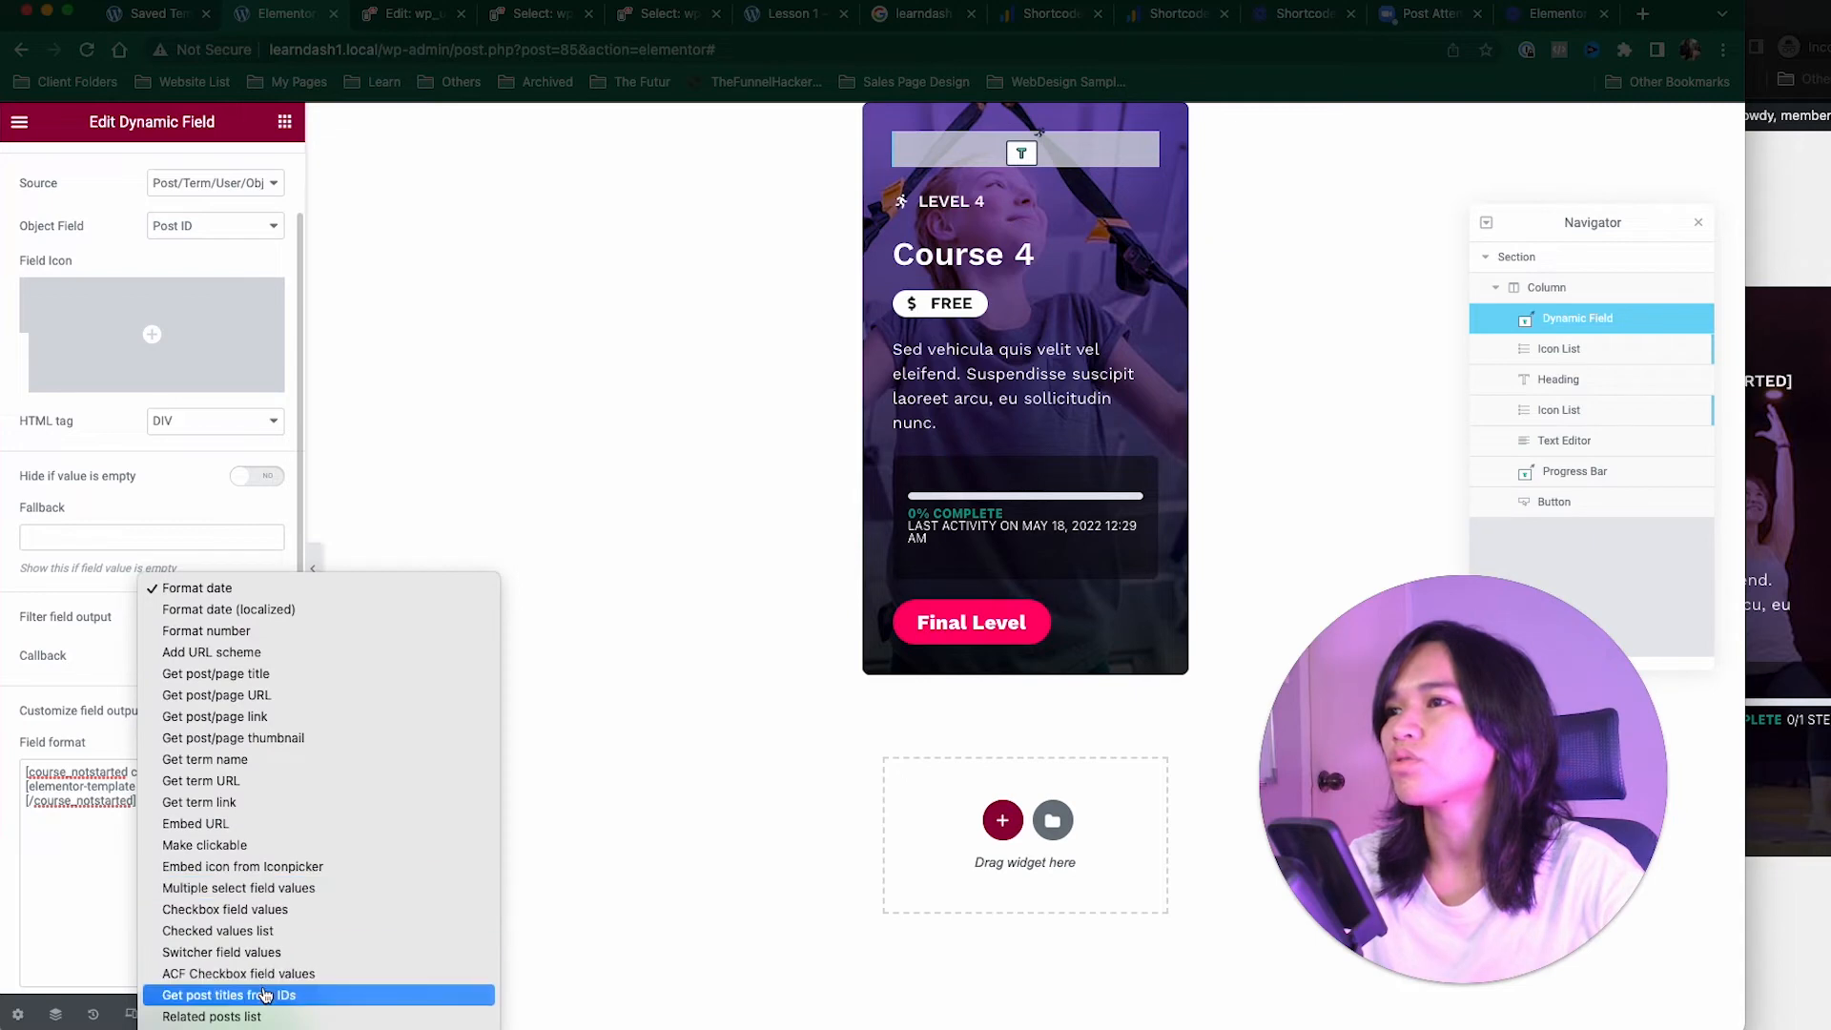
left_click(225, 908)
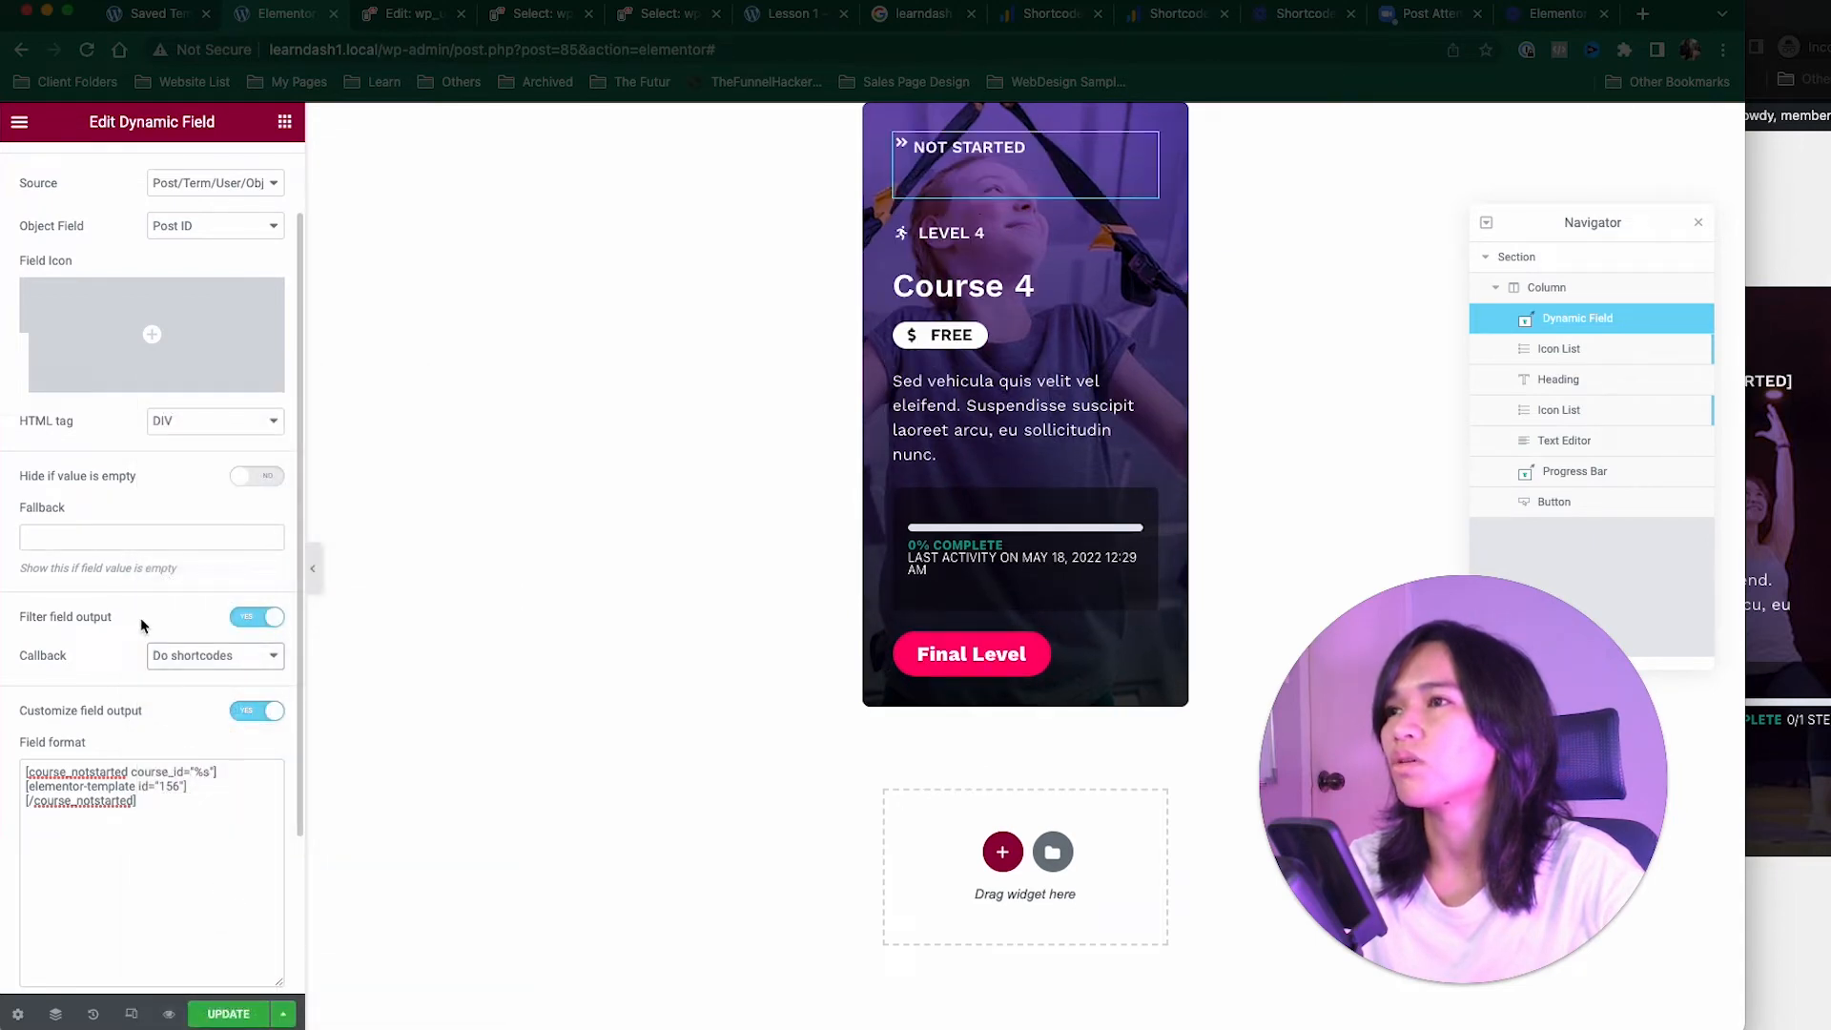
scroll(163, 572, "up", 1)
mouse_move(162, 378)
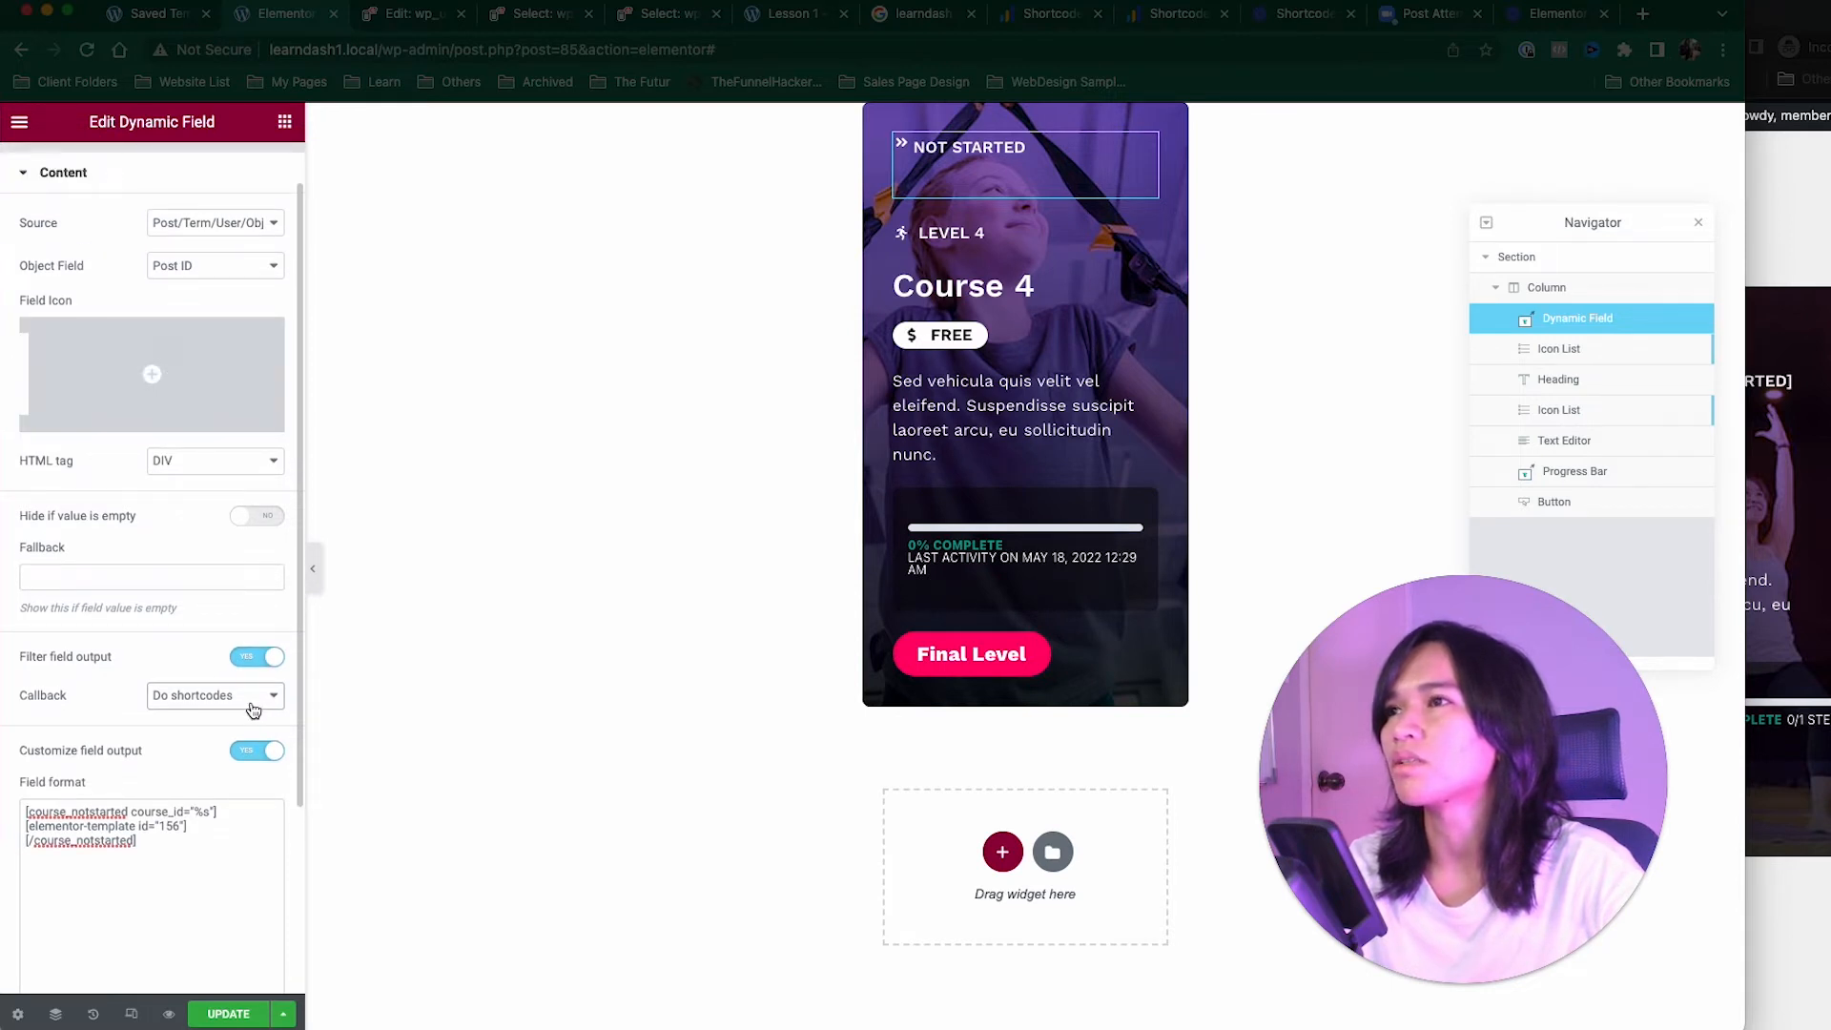
left_click_drag(223, 826, 153, 832)
left_click_drag(1, 835, 3, 833)
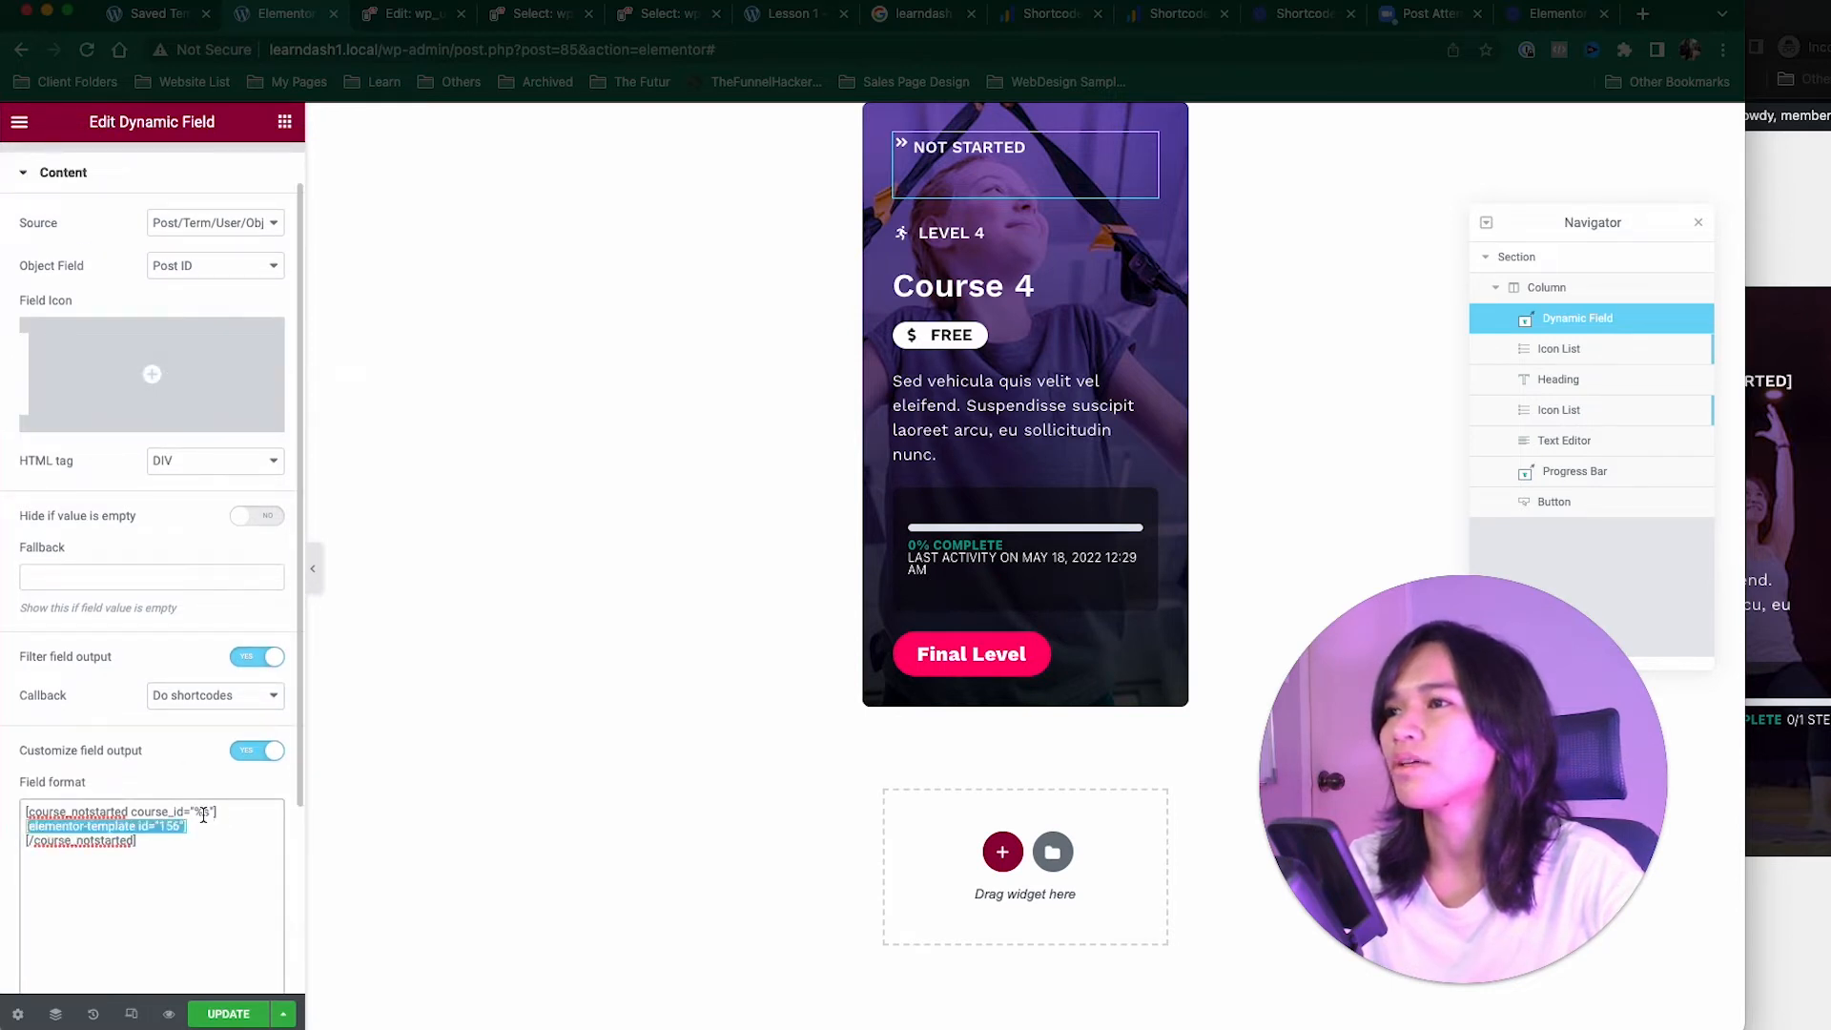
Step: Review the course_notstarted shortcode in the Dynamic Field's format and save the course card template
left_click_drag(240, 810, 19, 810)
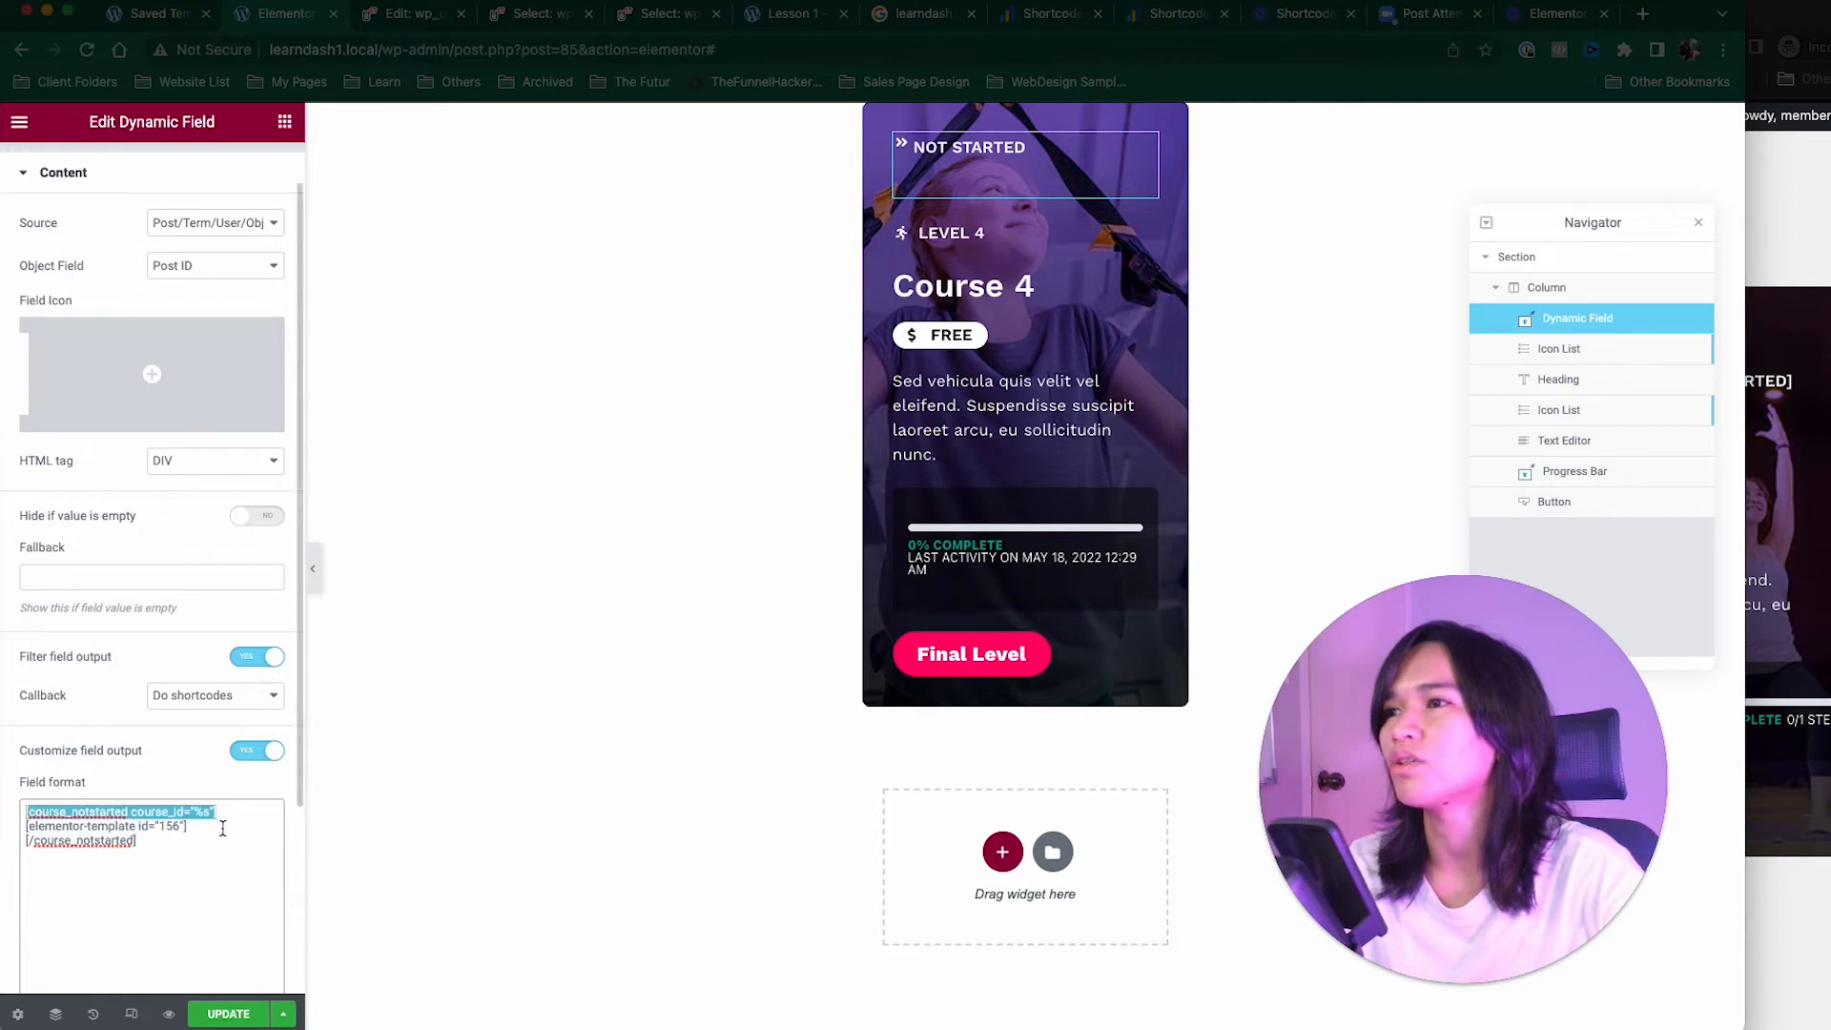
left_click_drag(220, 827, 19, 827)
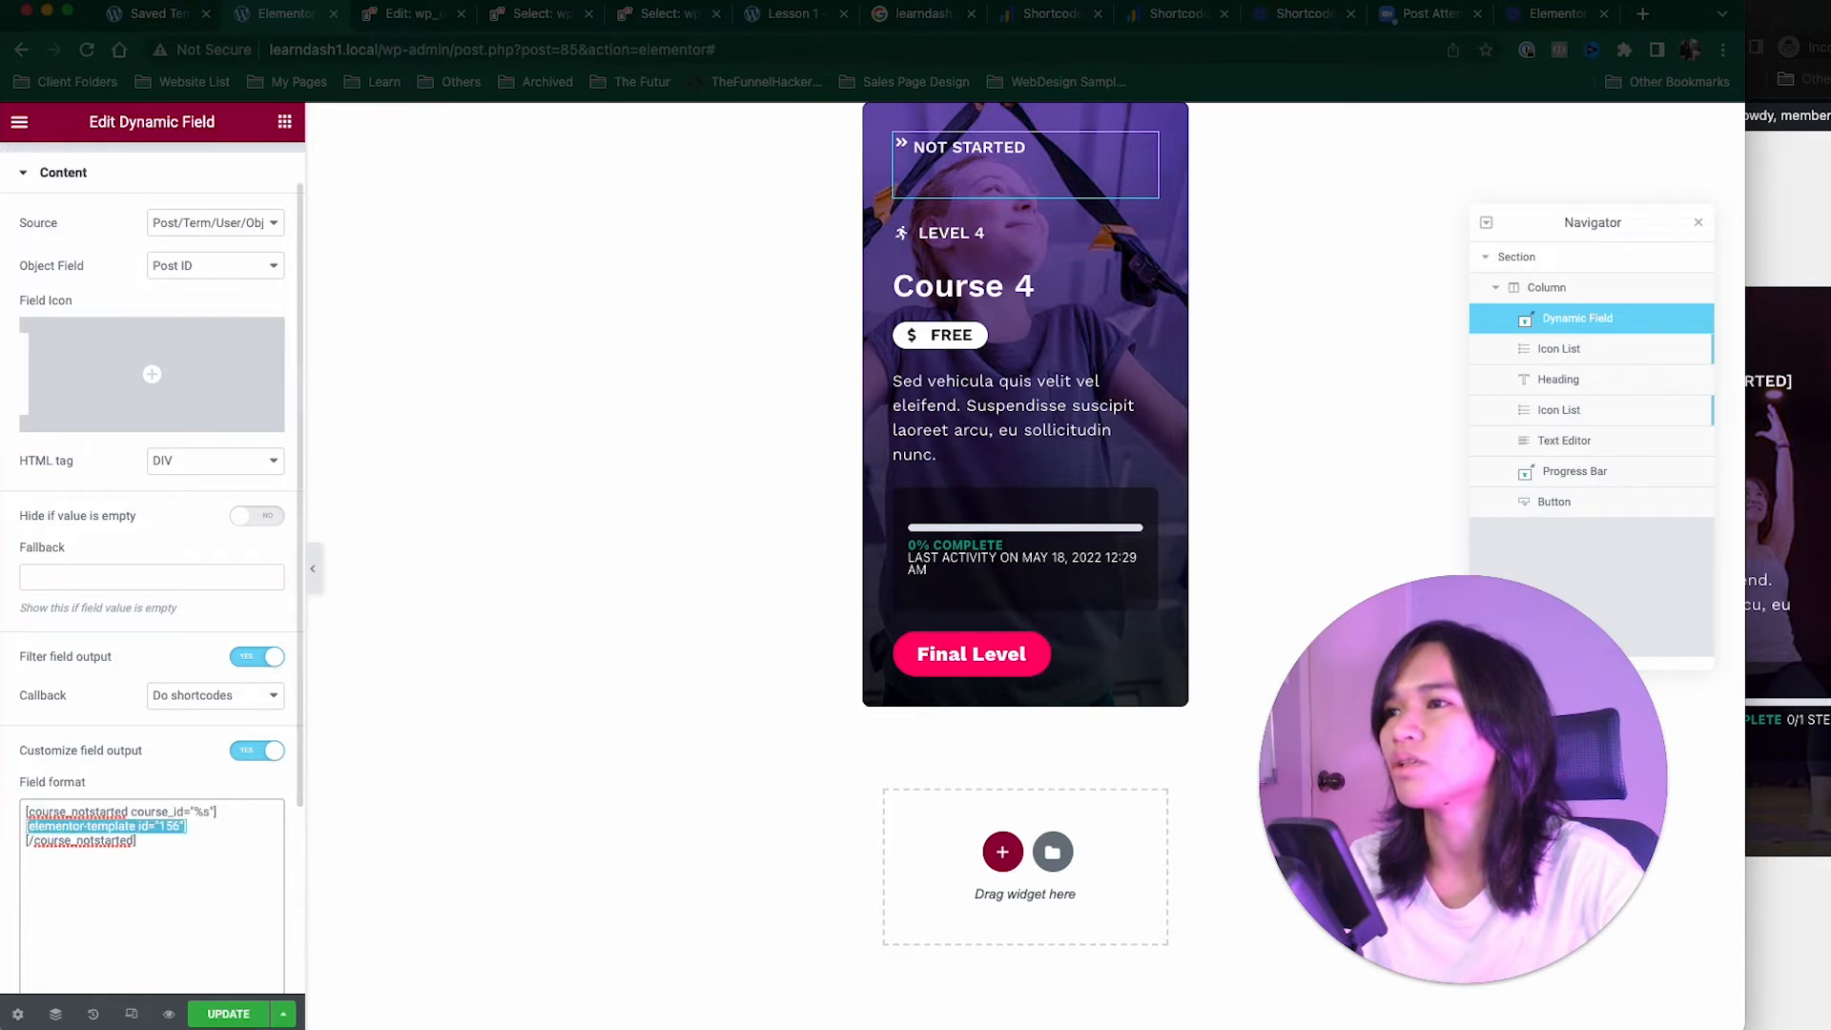
left_click(228, 1014)
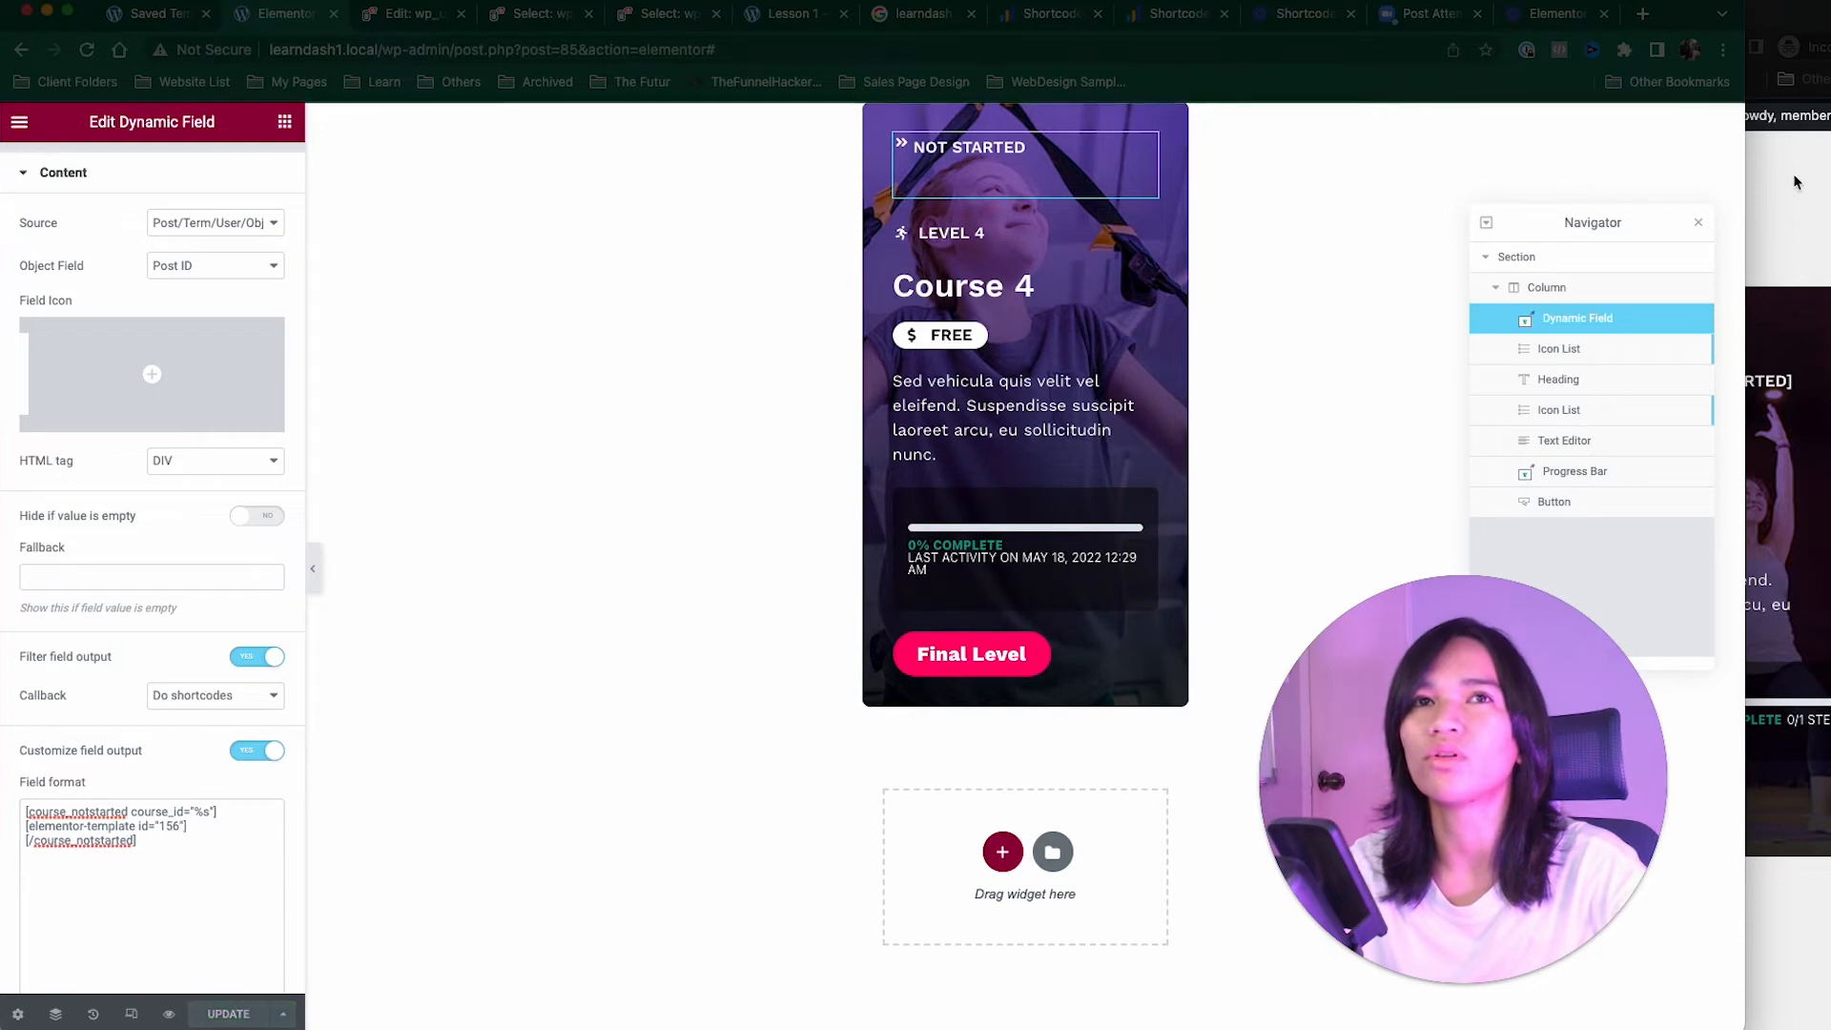
Step: Reload the member's Courses page and check the status label on each course card
left_click(1797, 179)
left_click(638, 48)
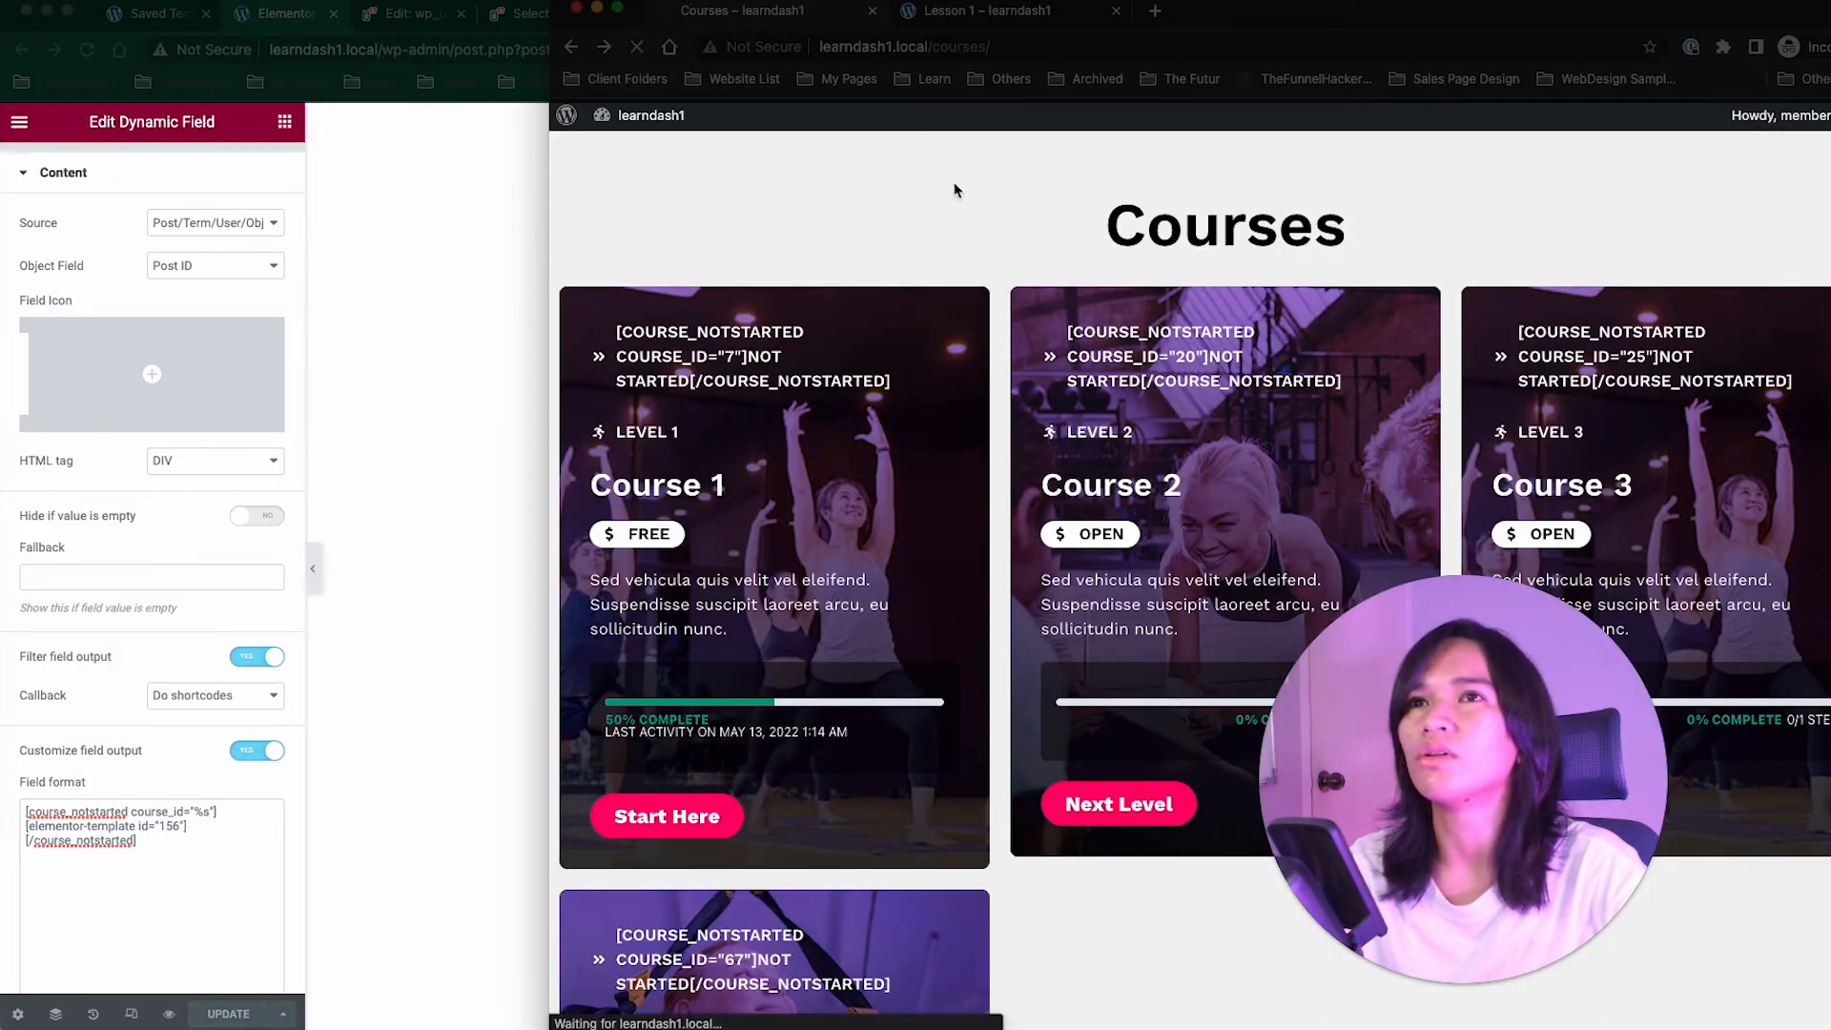
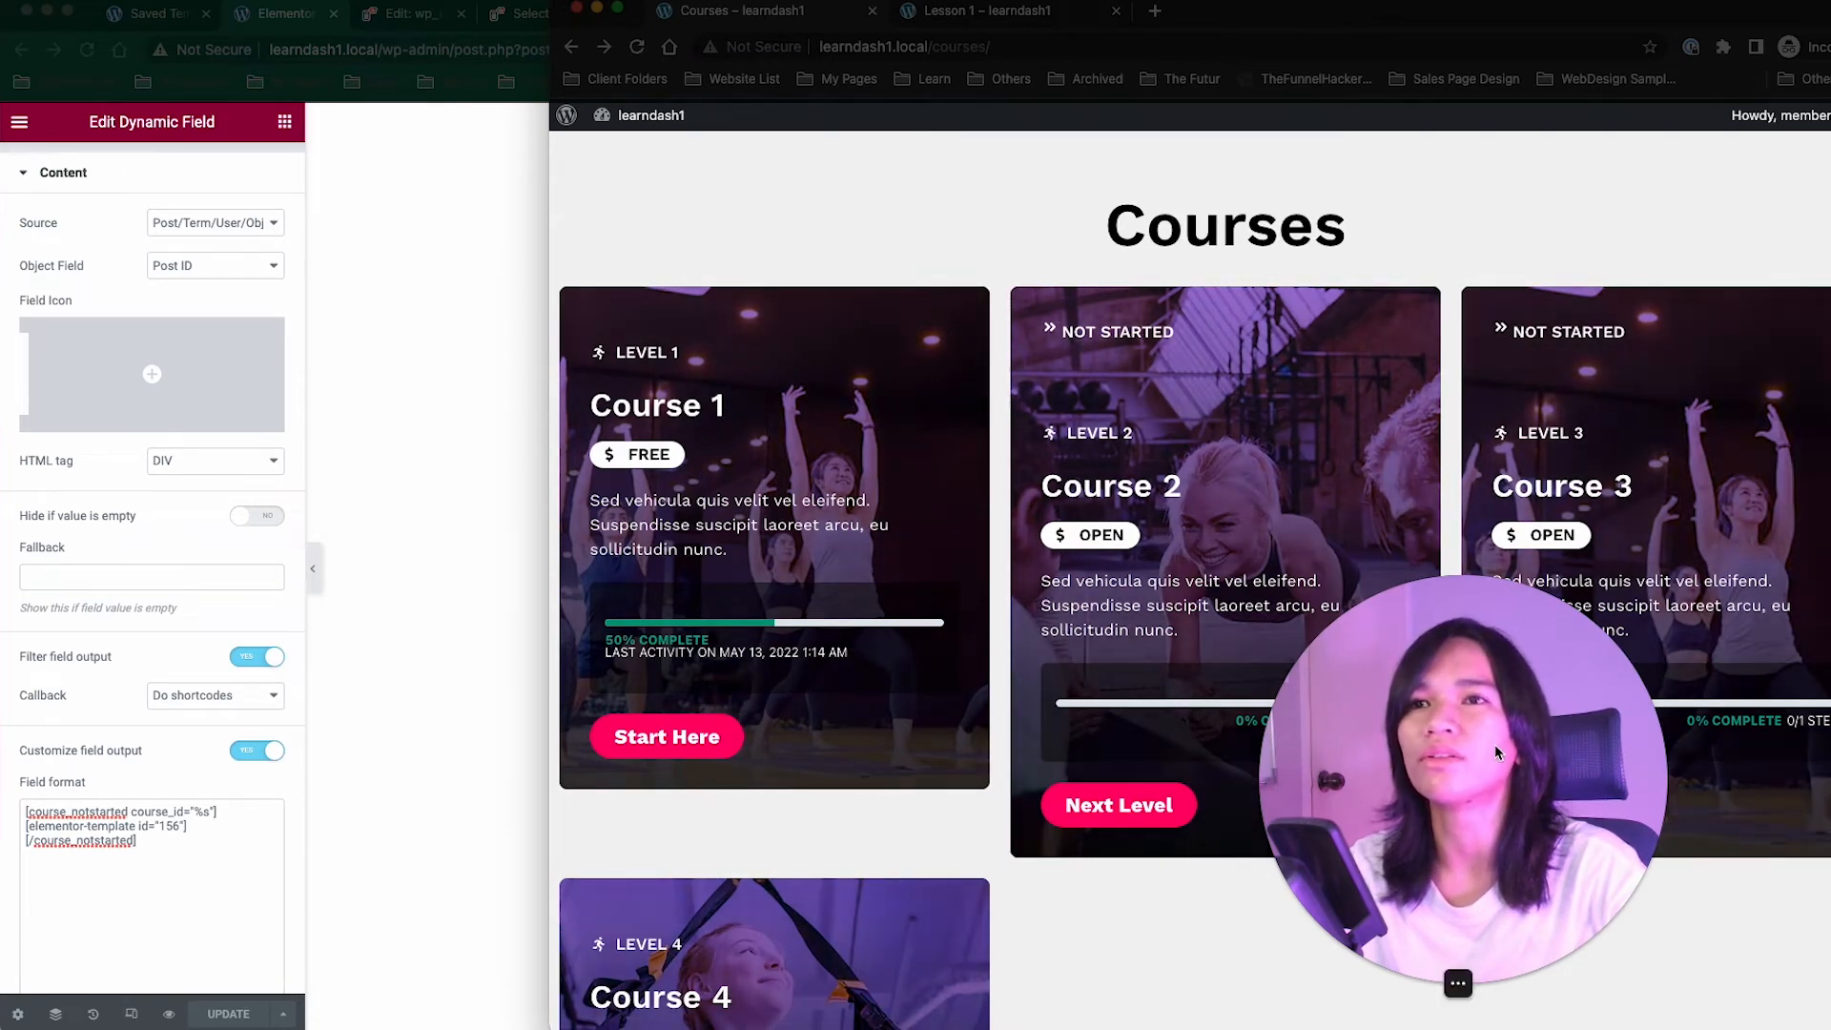
left_click_drag(1492, 755, 463, 742)
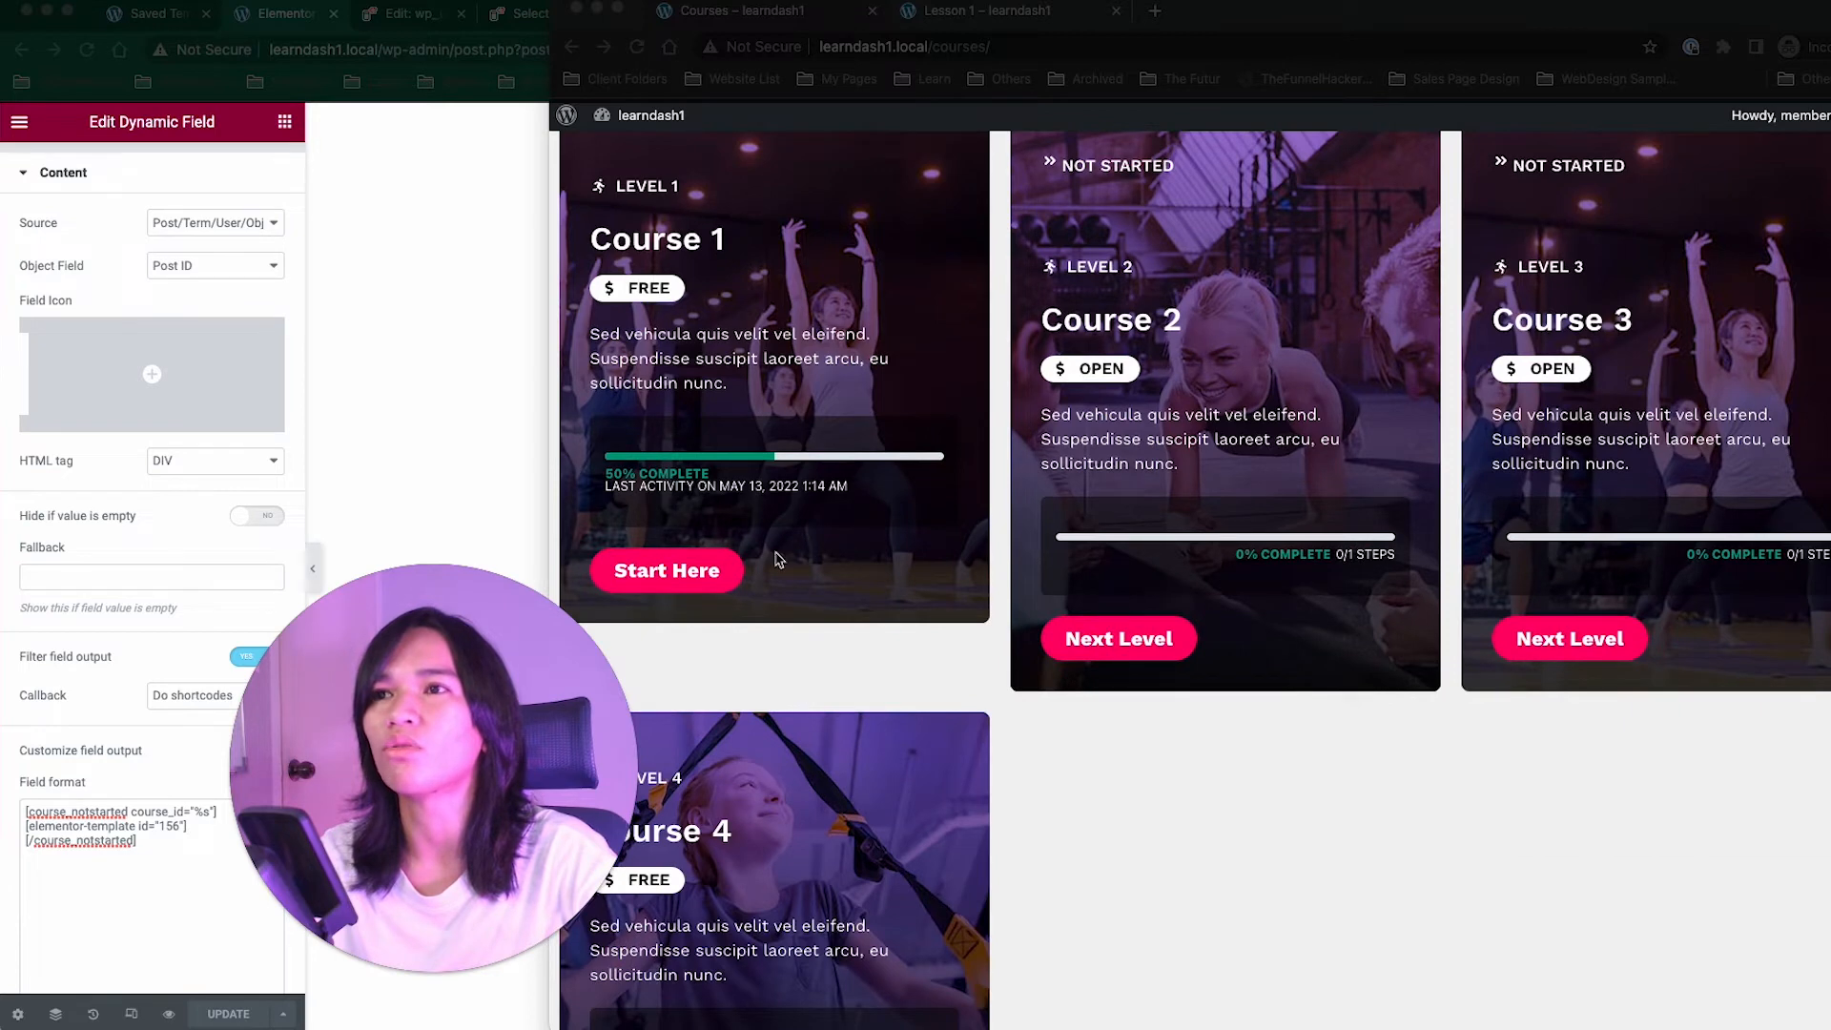
scroll(813, 677, "down", 4)
scroll(753, 708, "up", 8)
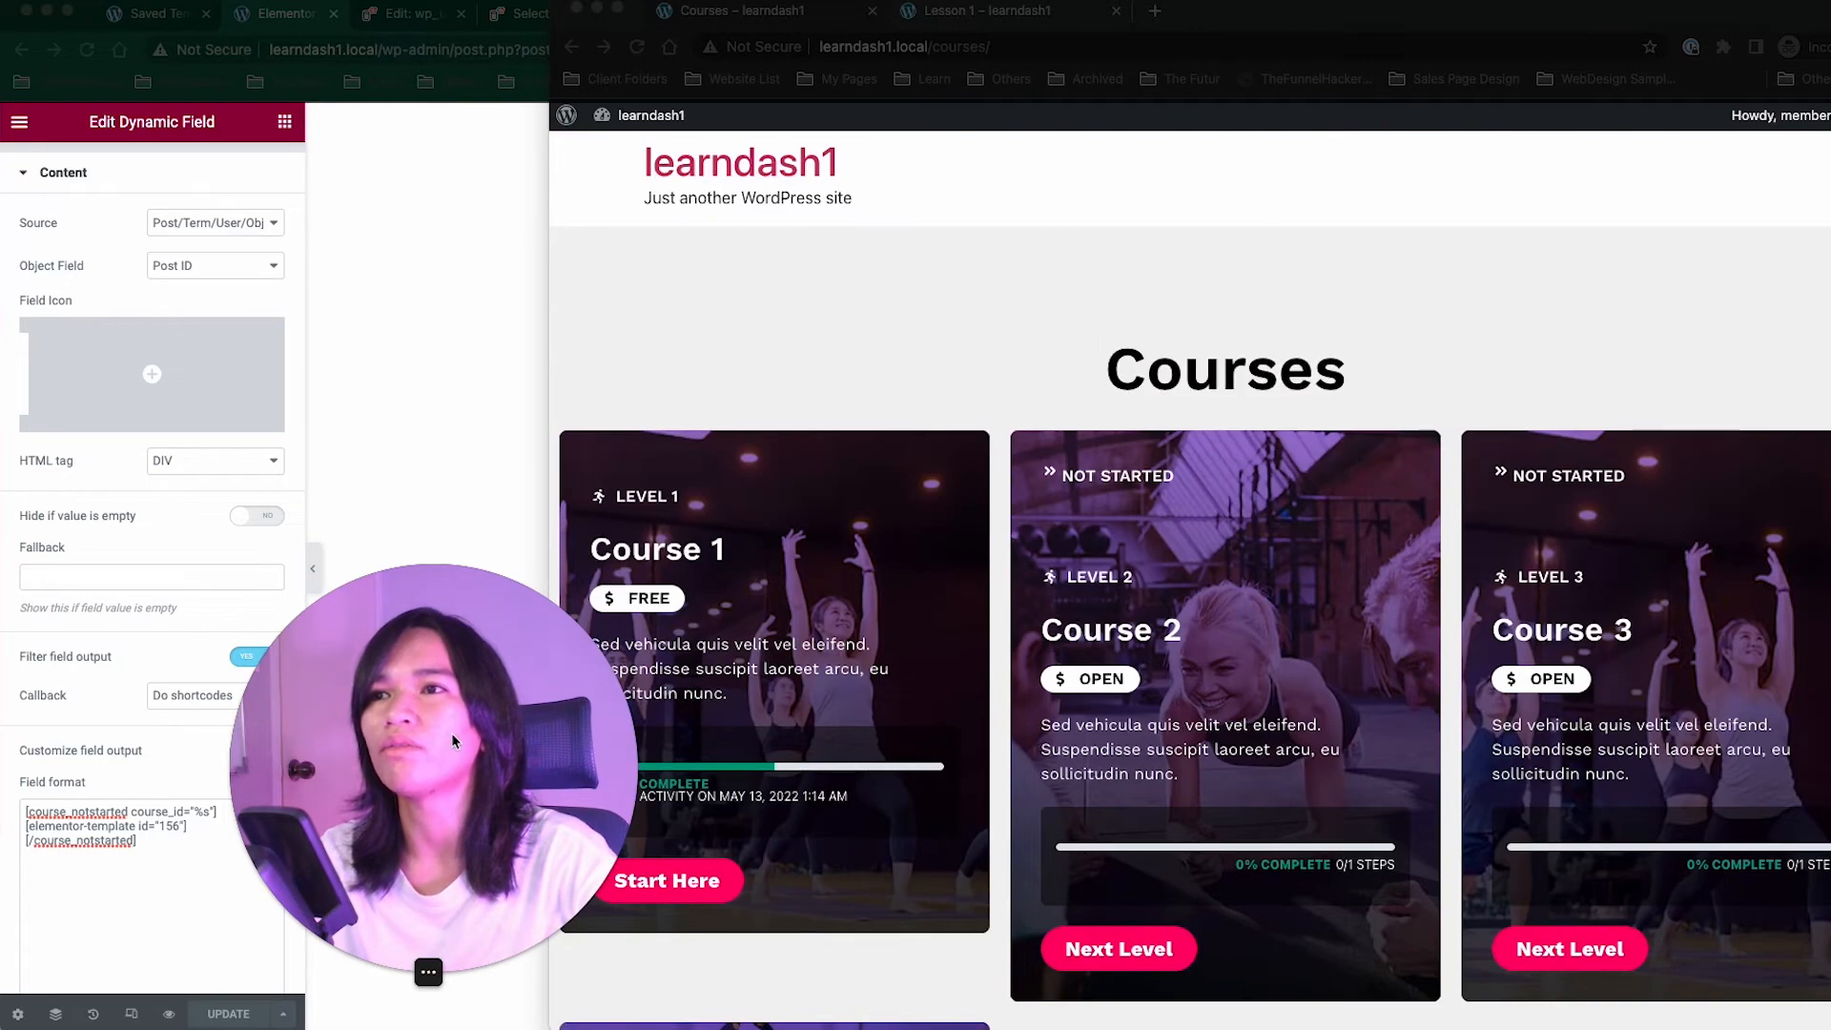
left_click_drag(453, 744, 1443, 769)
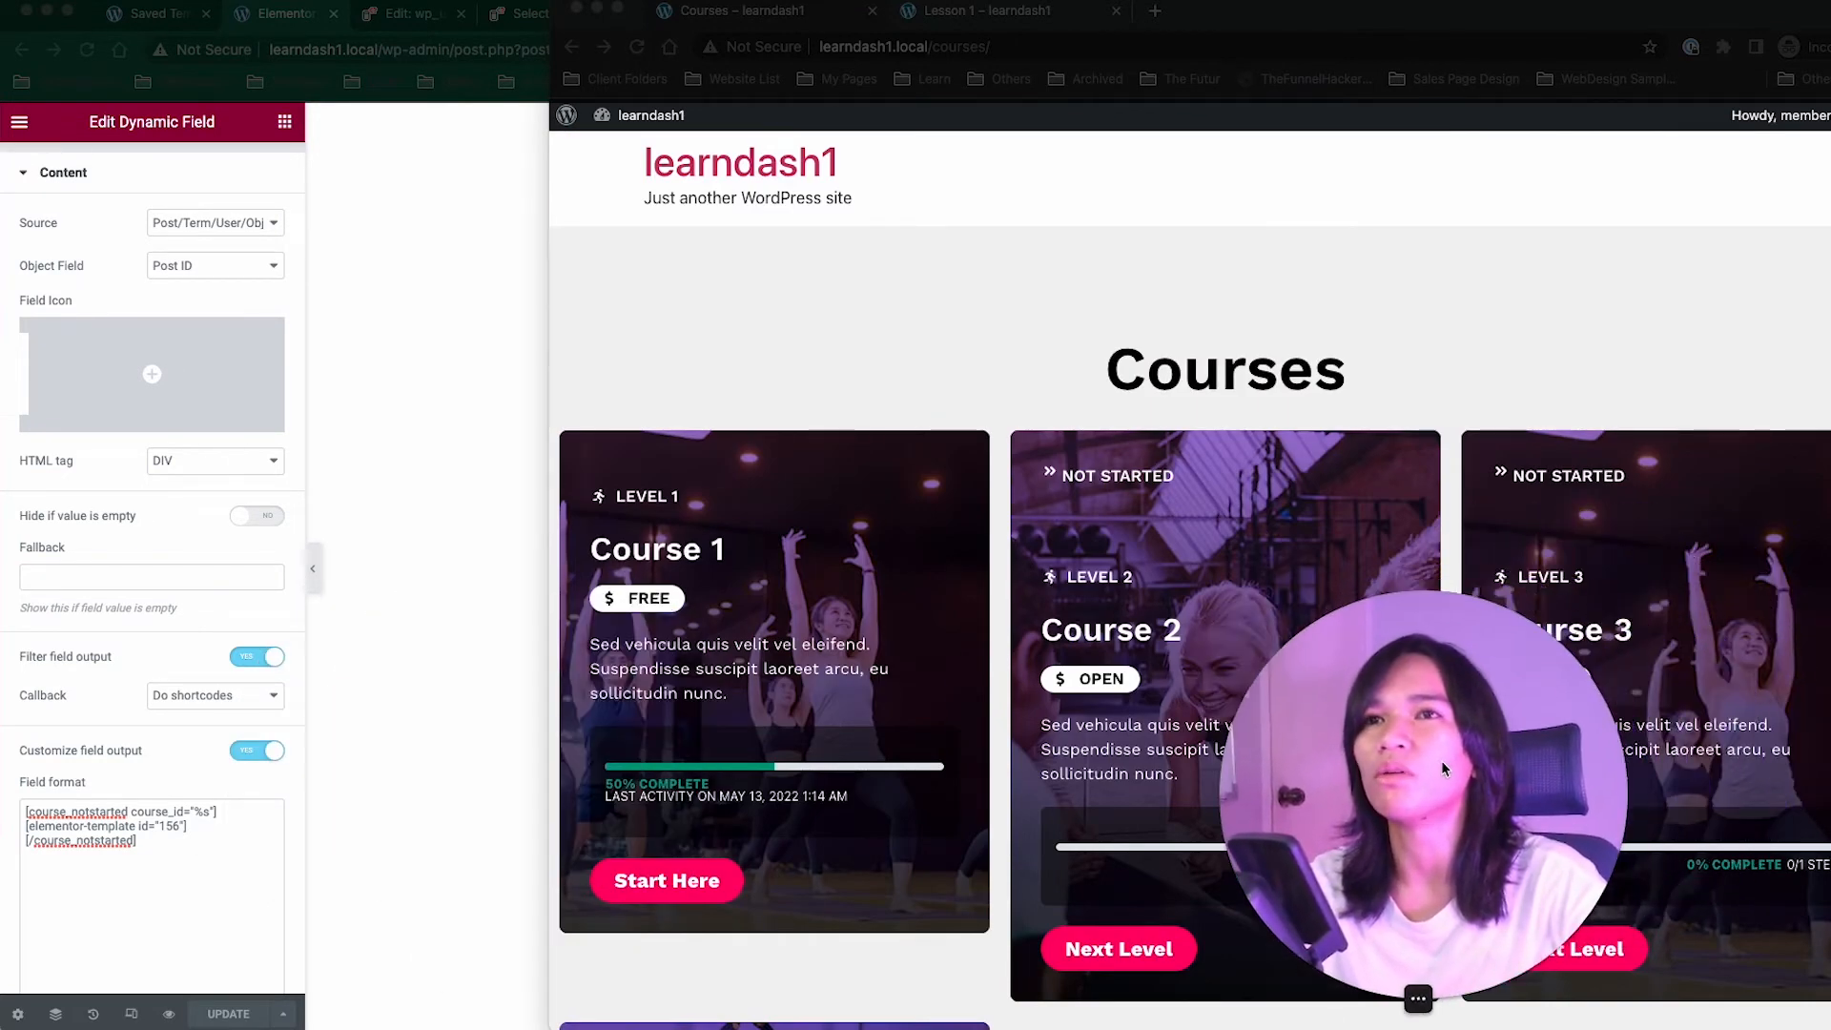
Step: Load the learndash1.local/courses/ page in the admin browser window and open its Learndash Course List archive template in Elementor
left_click(861, 50)
key("super+c")
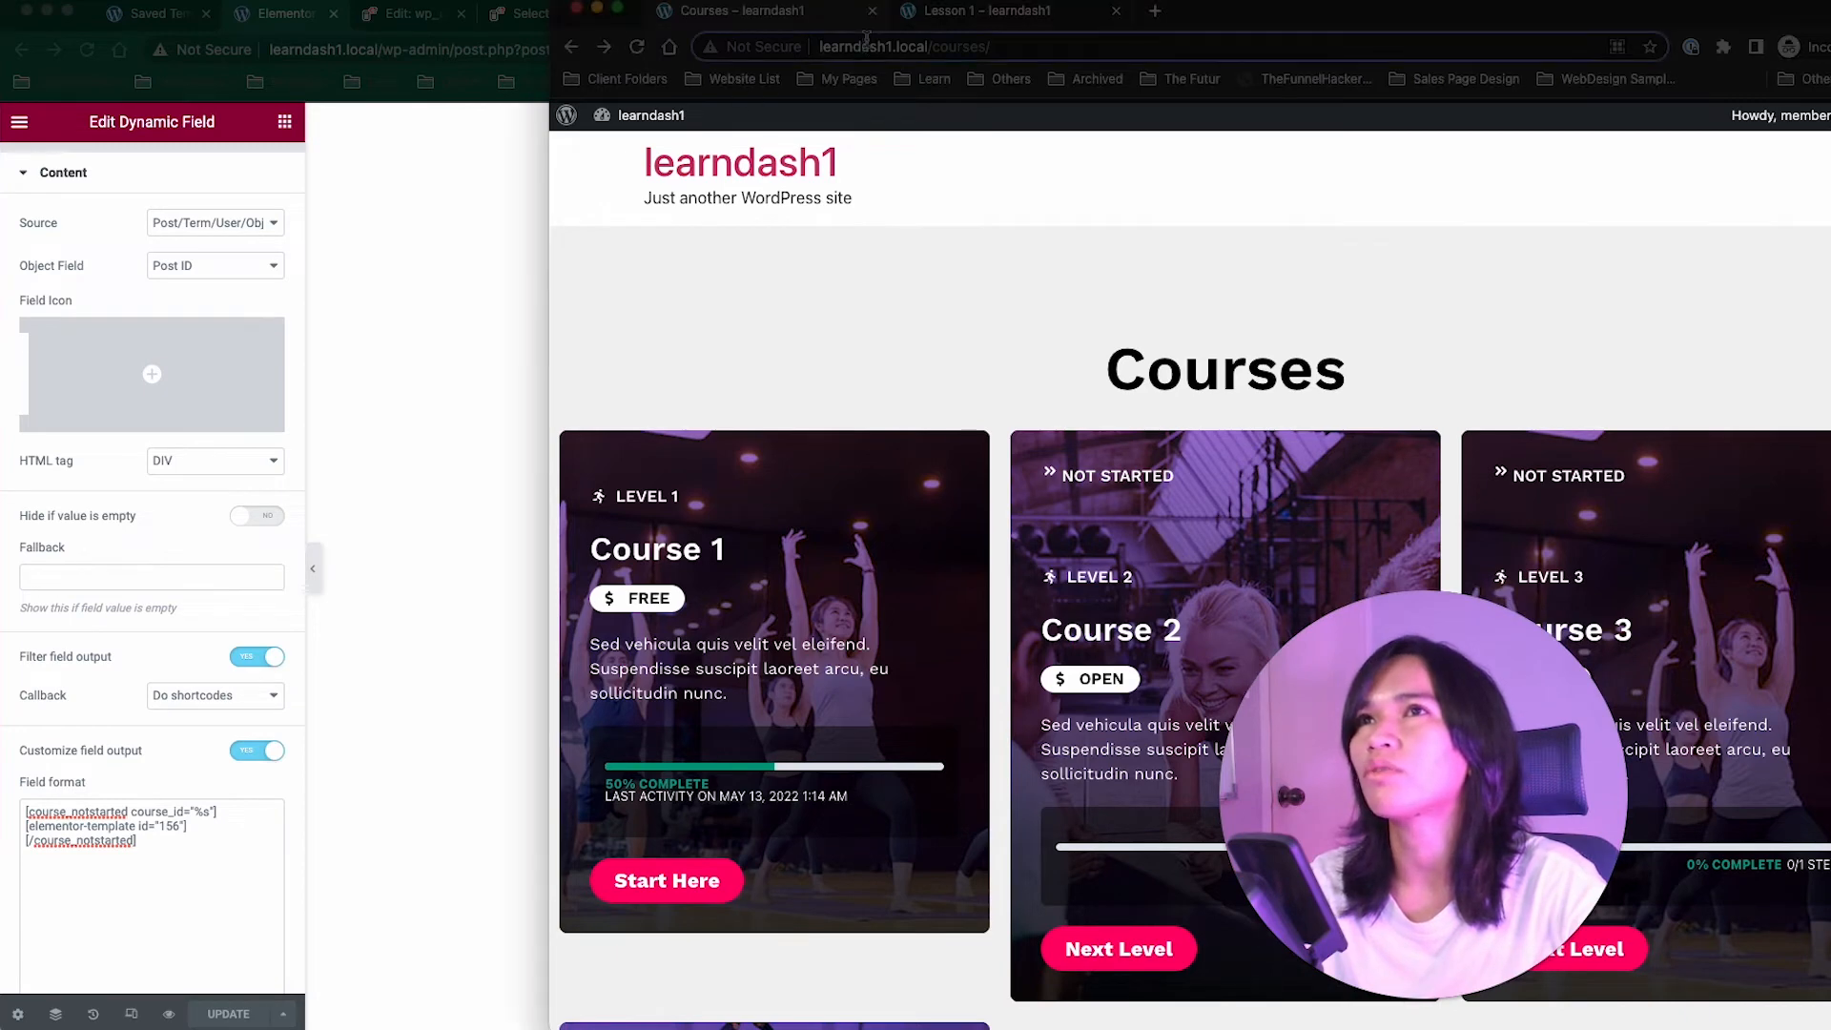
left_click(404, 339)
left_click(416, 16)
left_click(446, 57)
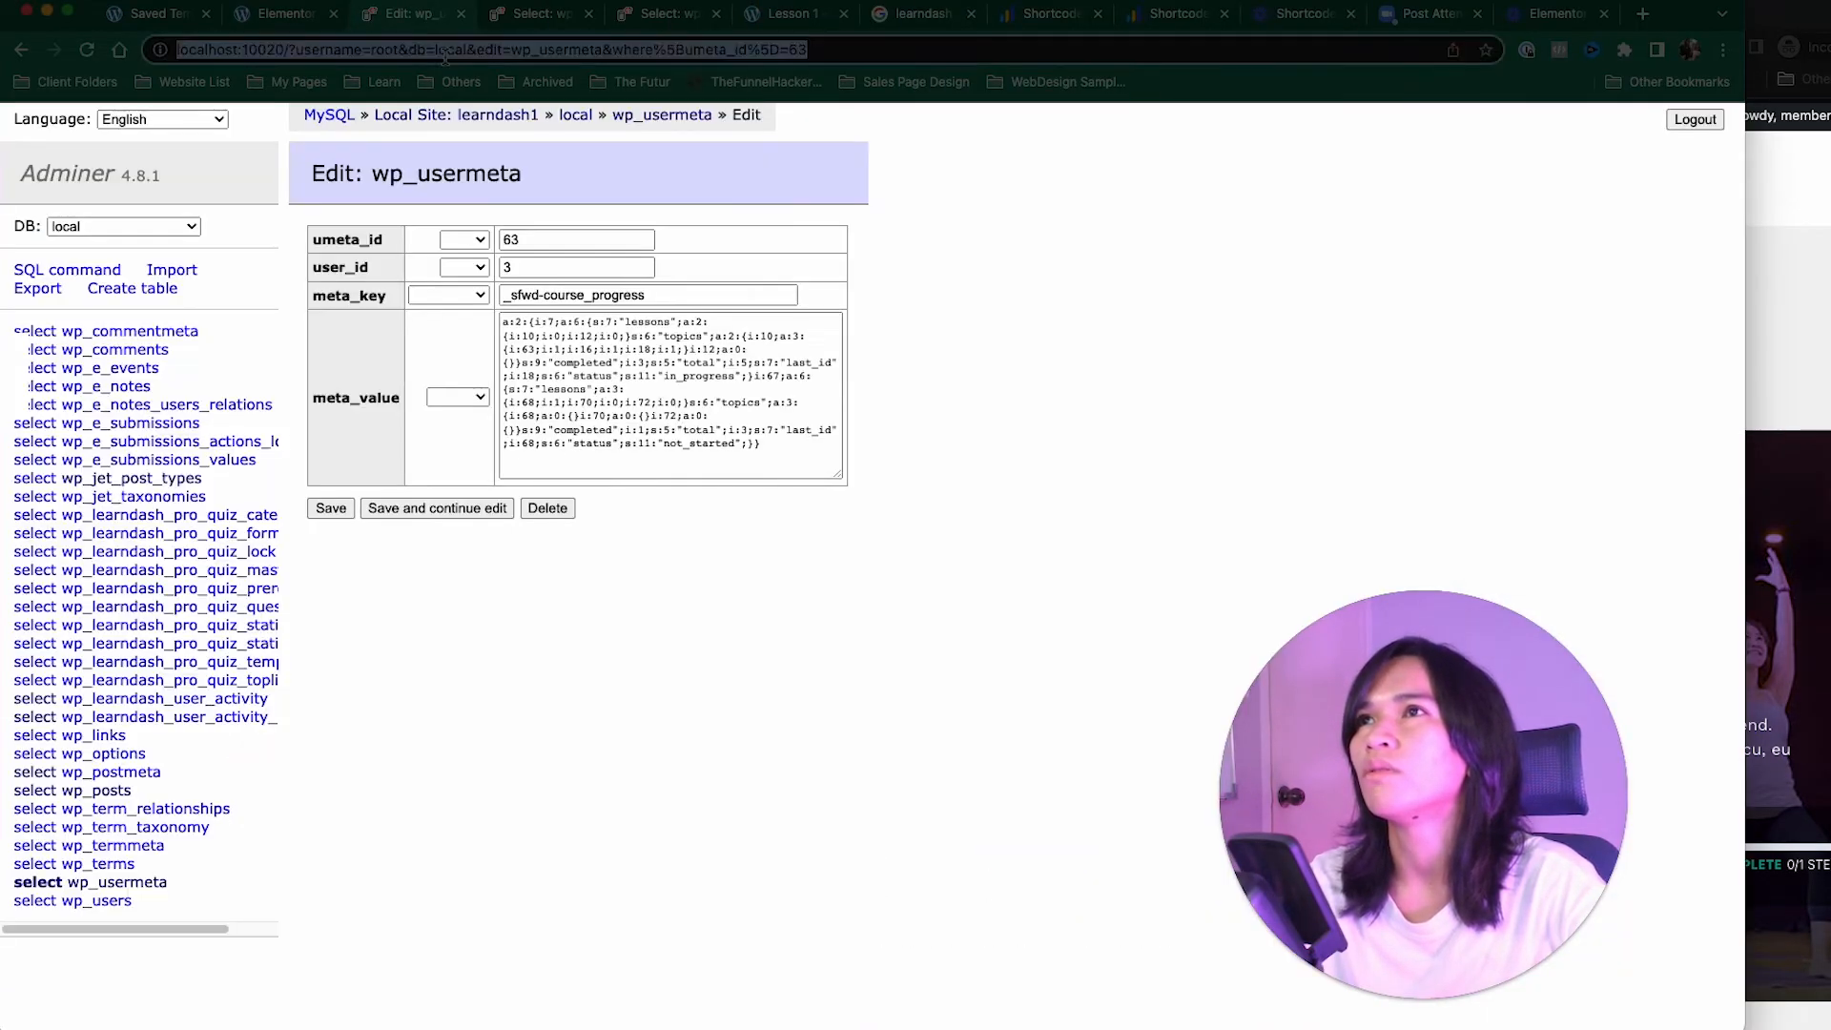
key("super+v")
key("Return")
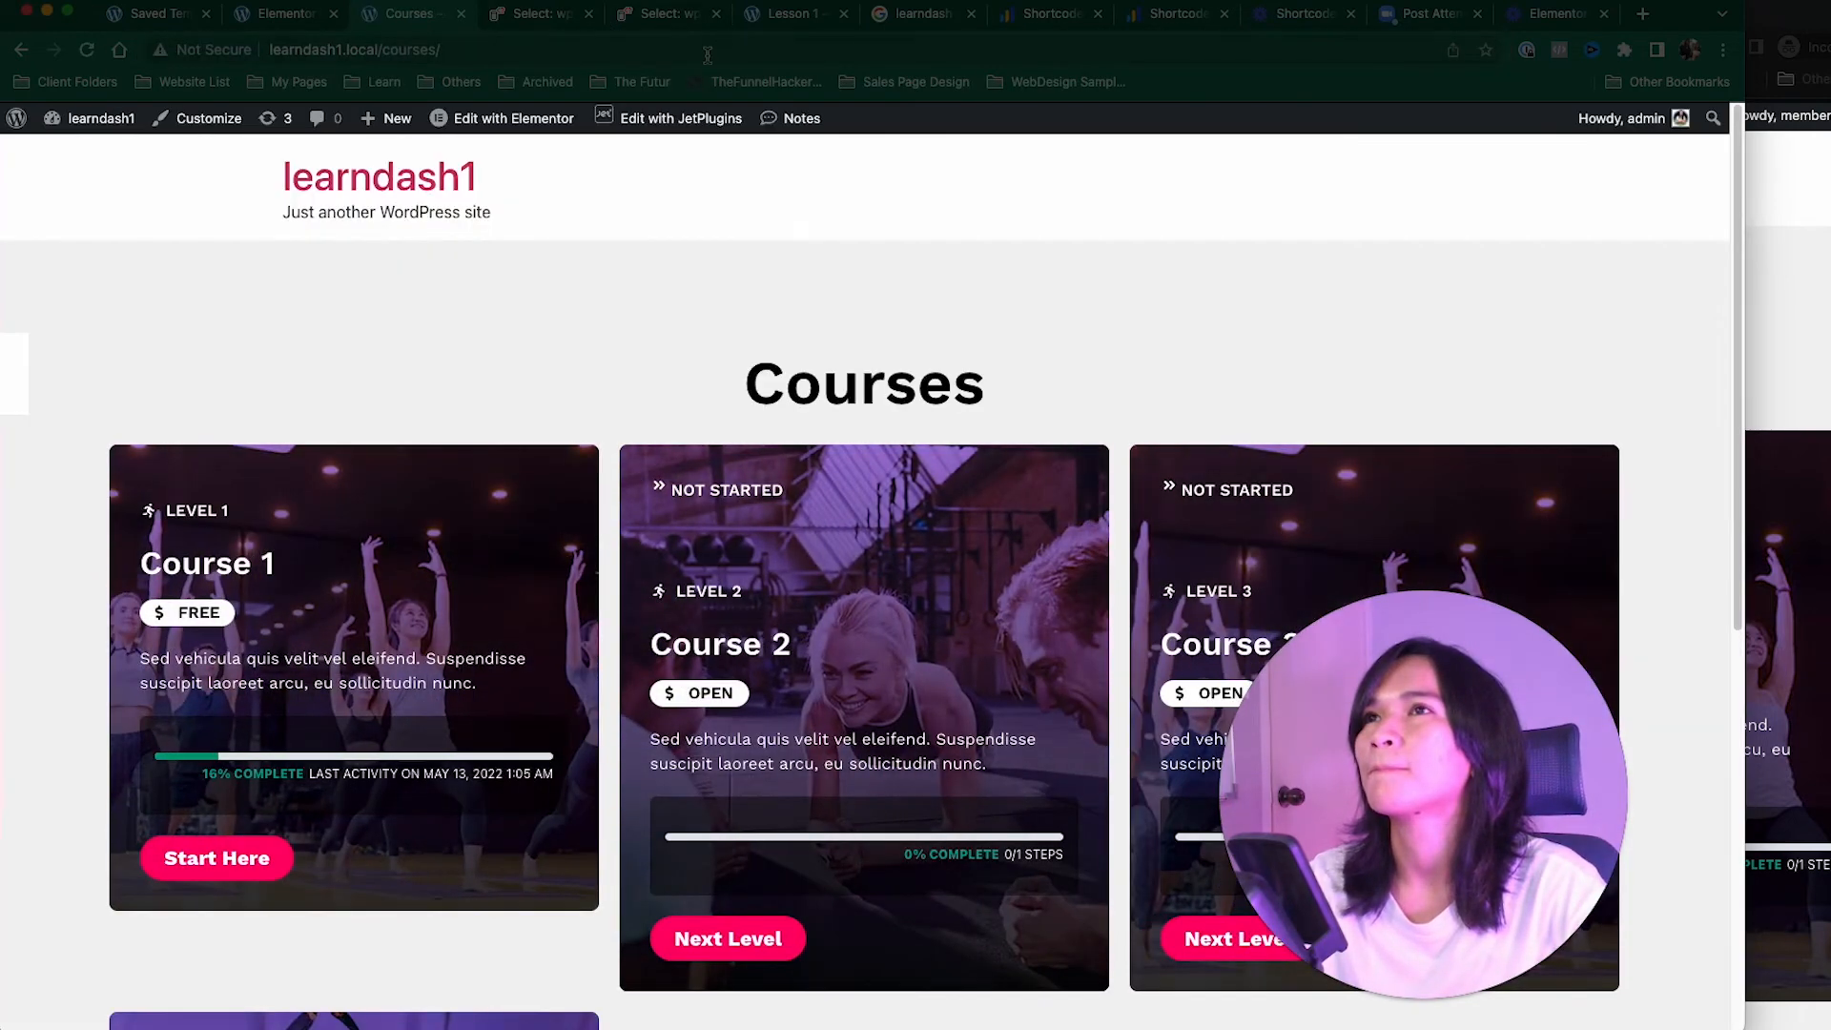
mouse_move(546, 124)
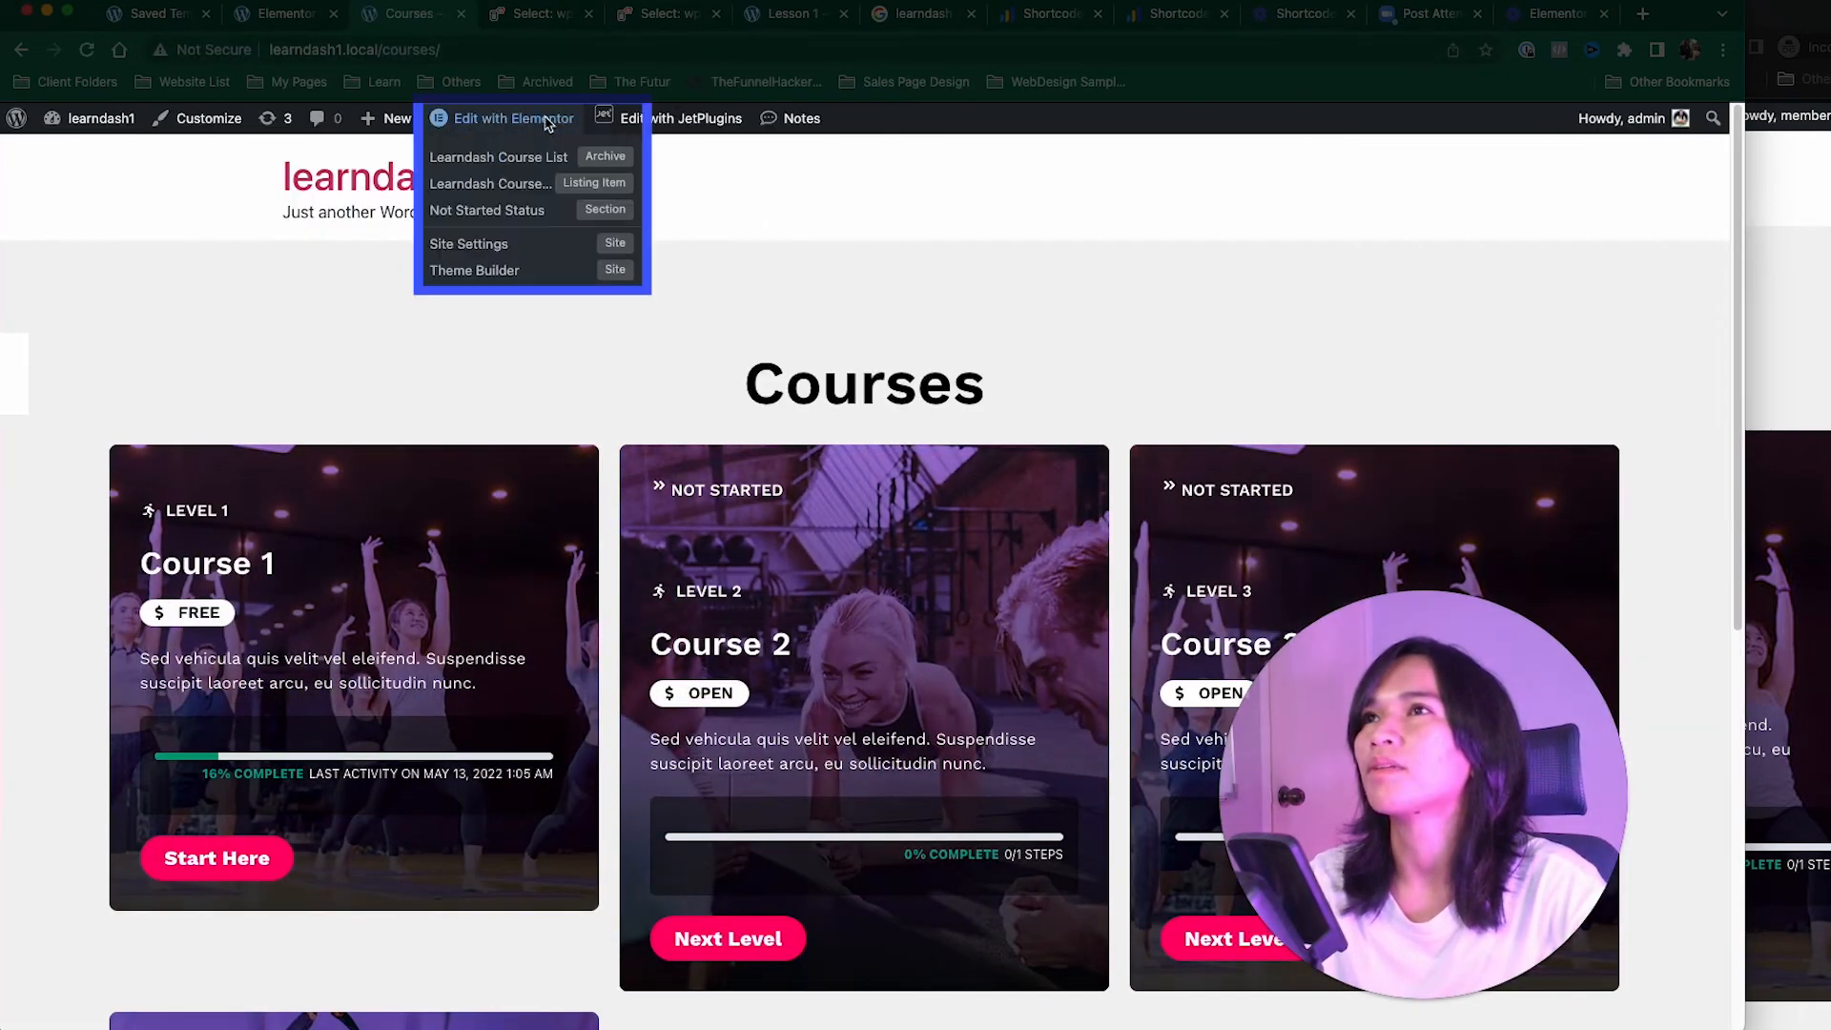
left_click(537, 154)
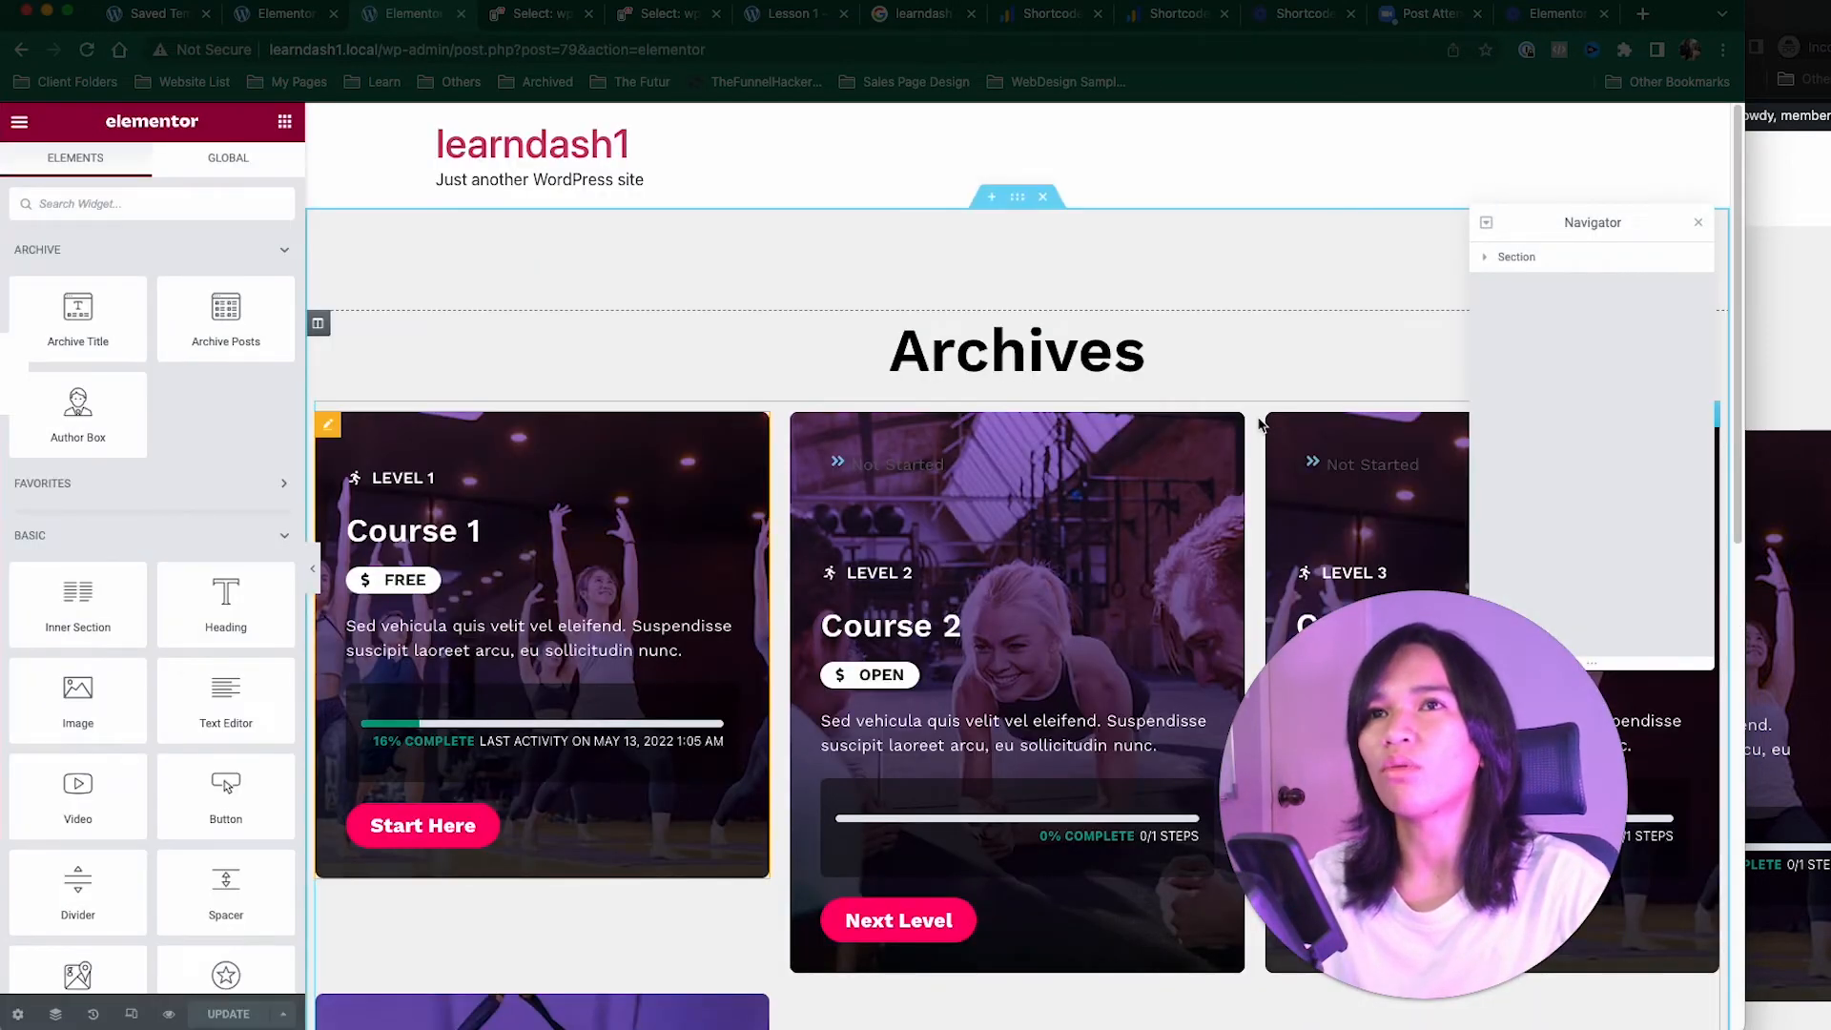
Step: Enable equal columns height for the course archive's Listing Grid and update the template
left_click(1259, 424)
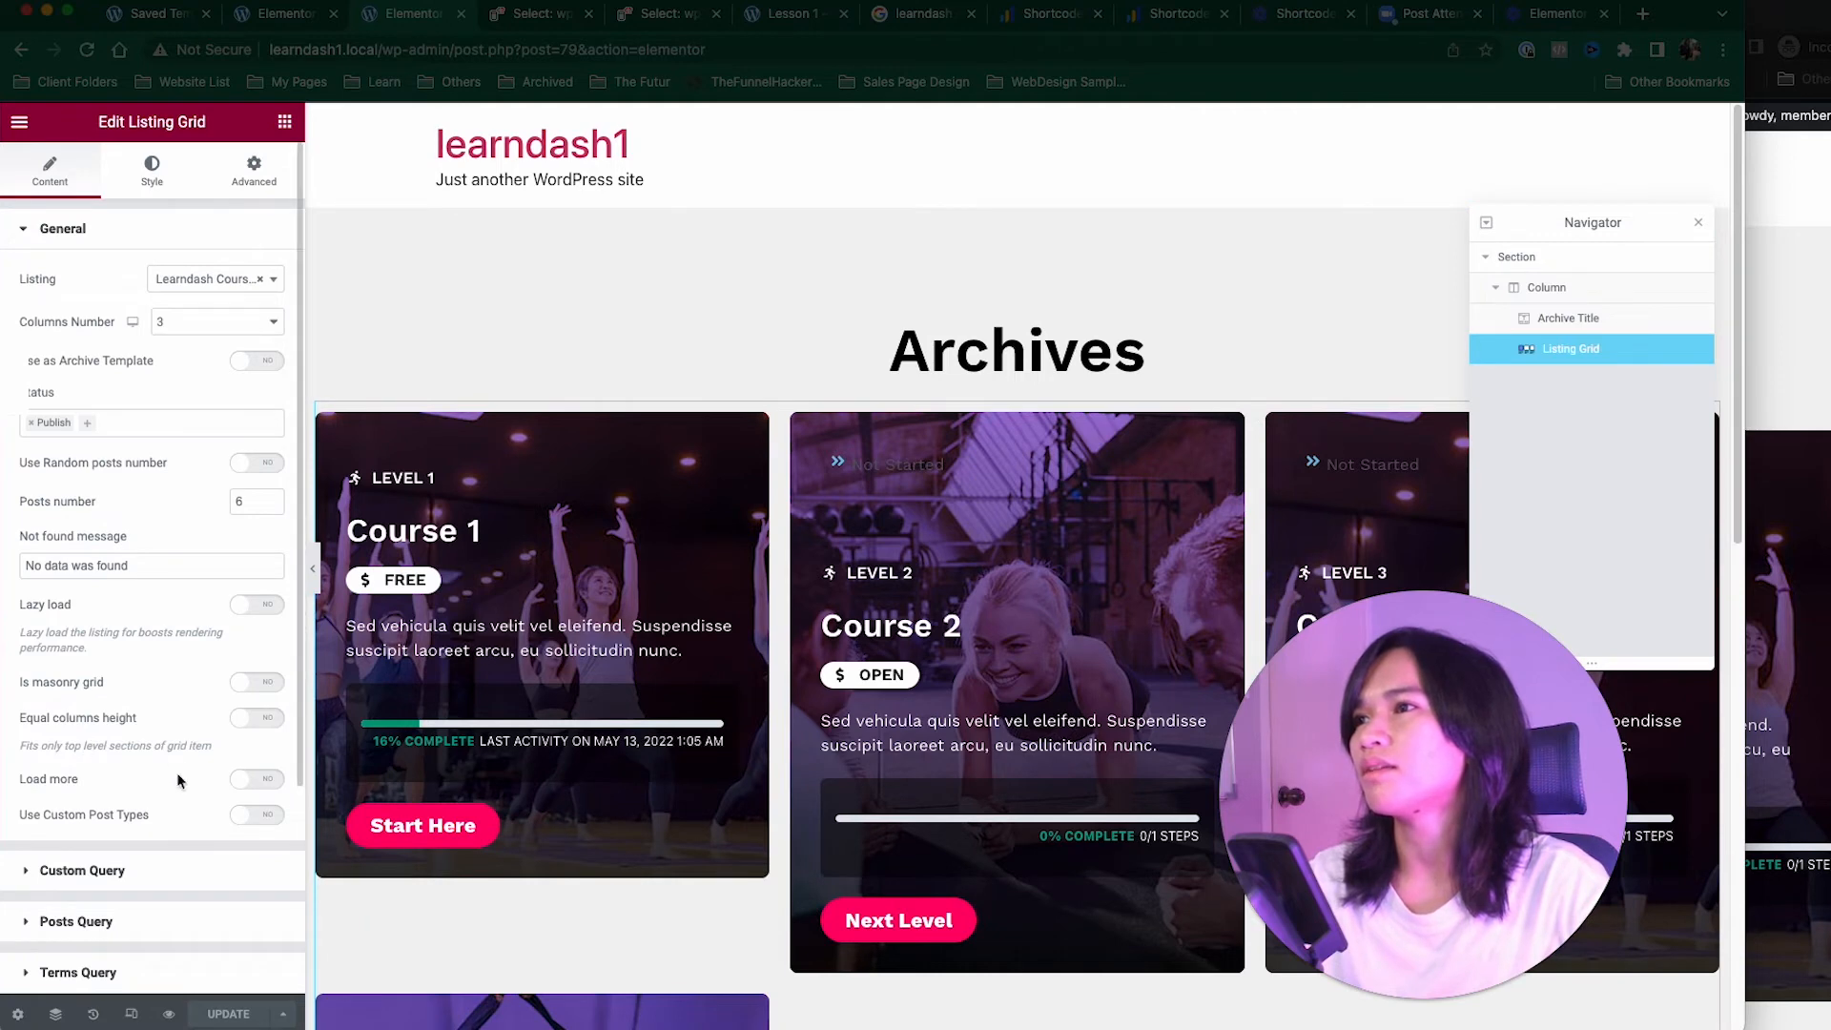
left_click(246, 720)
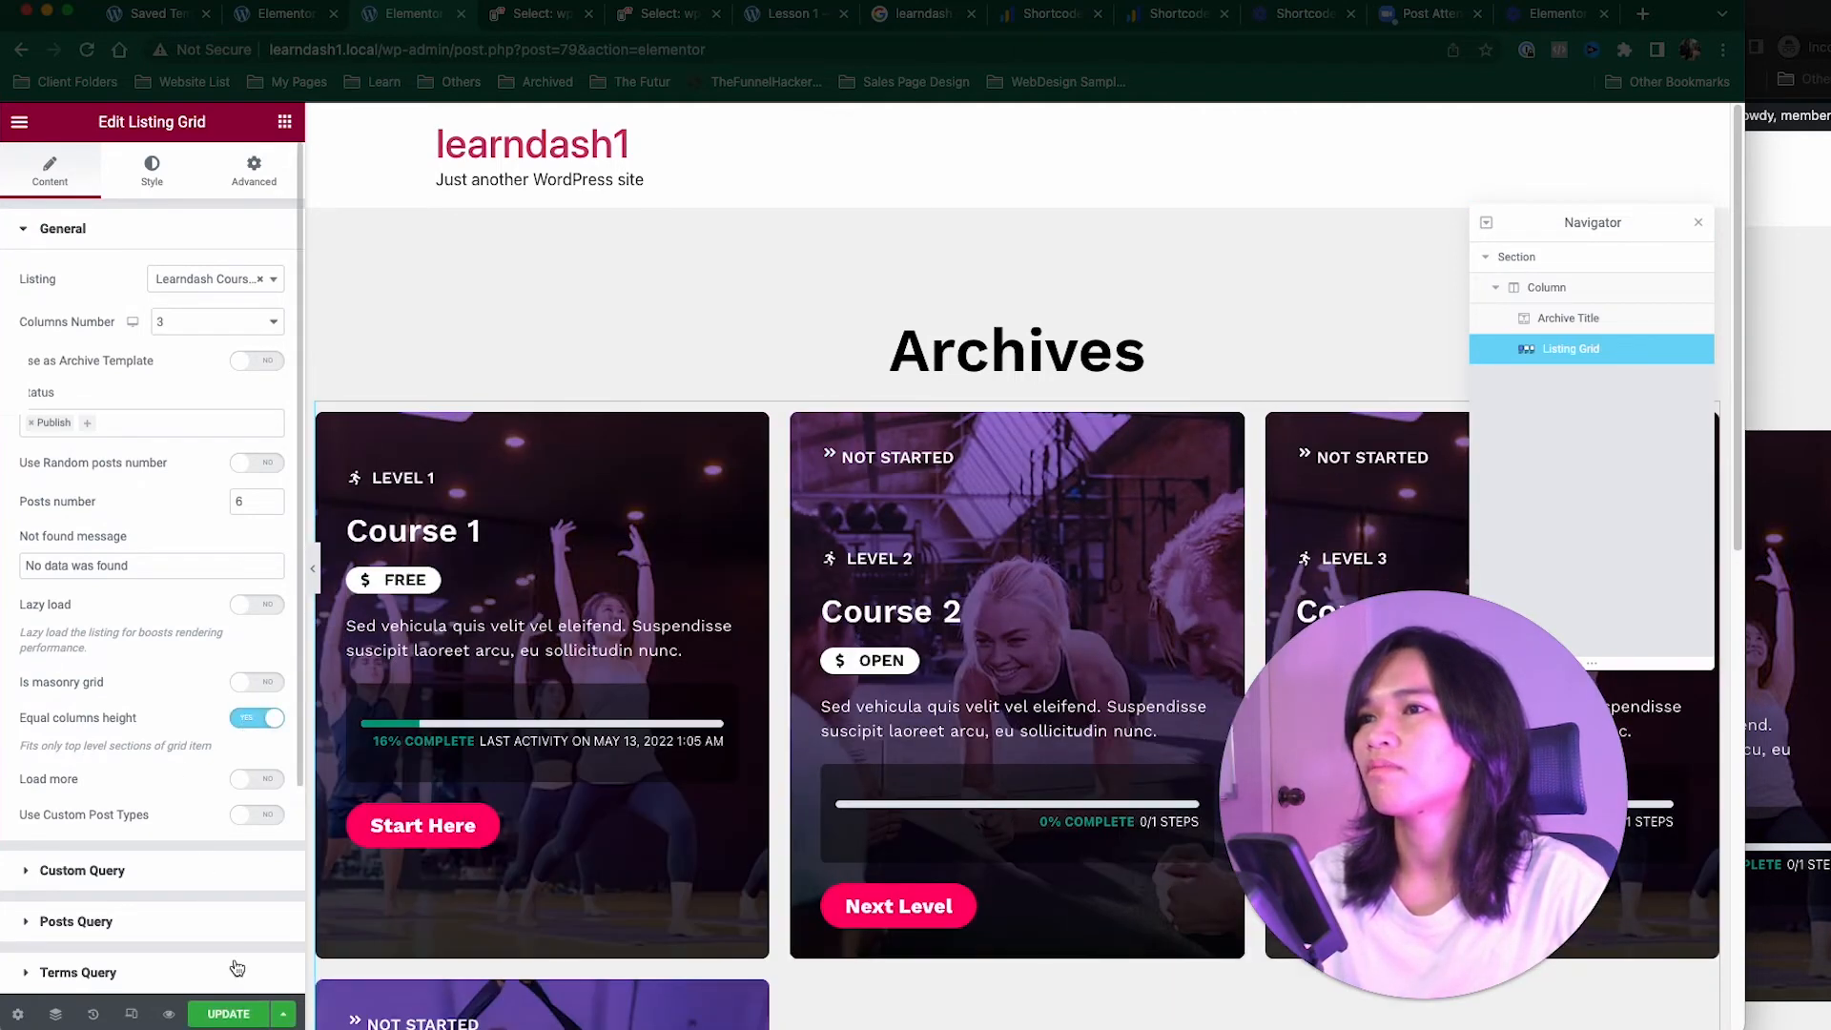
left_click(230, 1017)
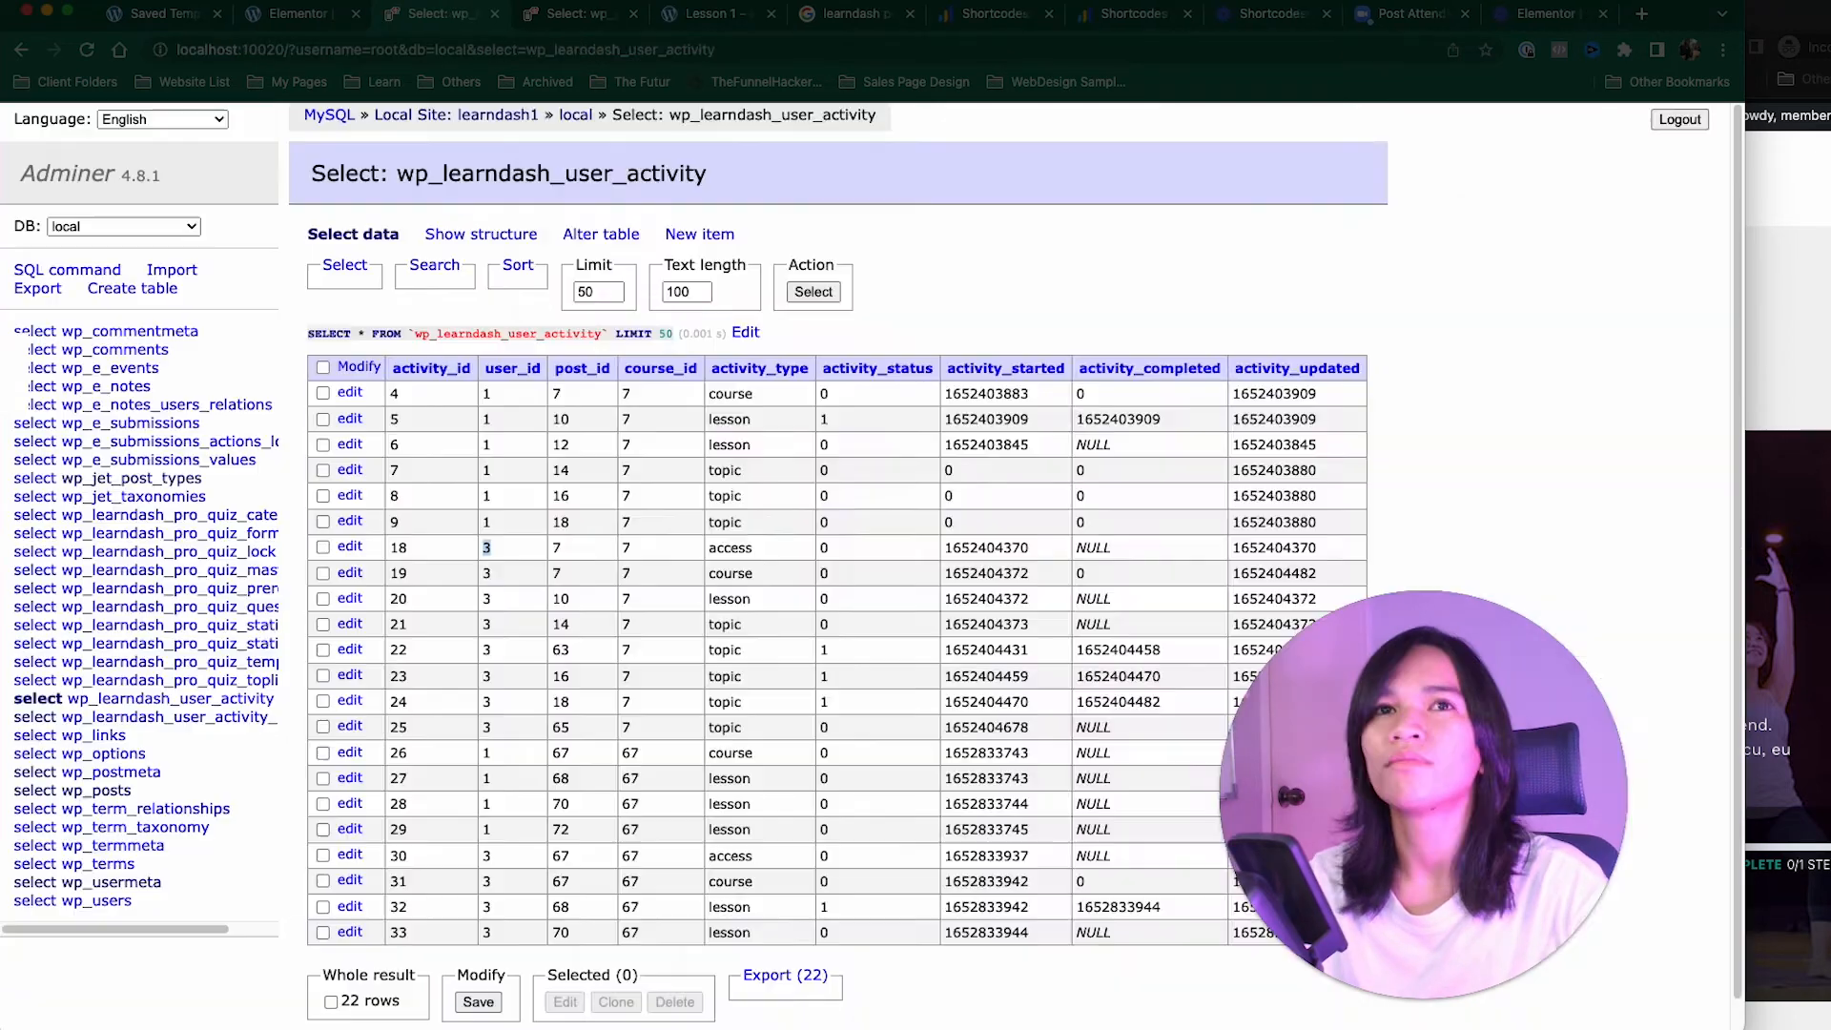
Step: Reload the member's Courses page and compare the card heights and status labels across all four courses
key("Return")
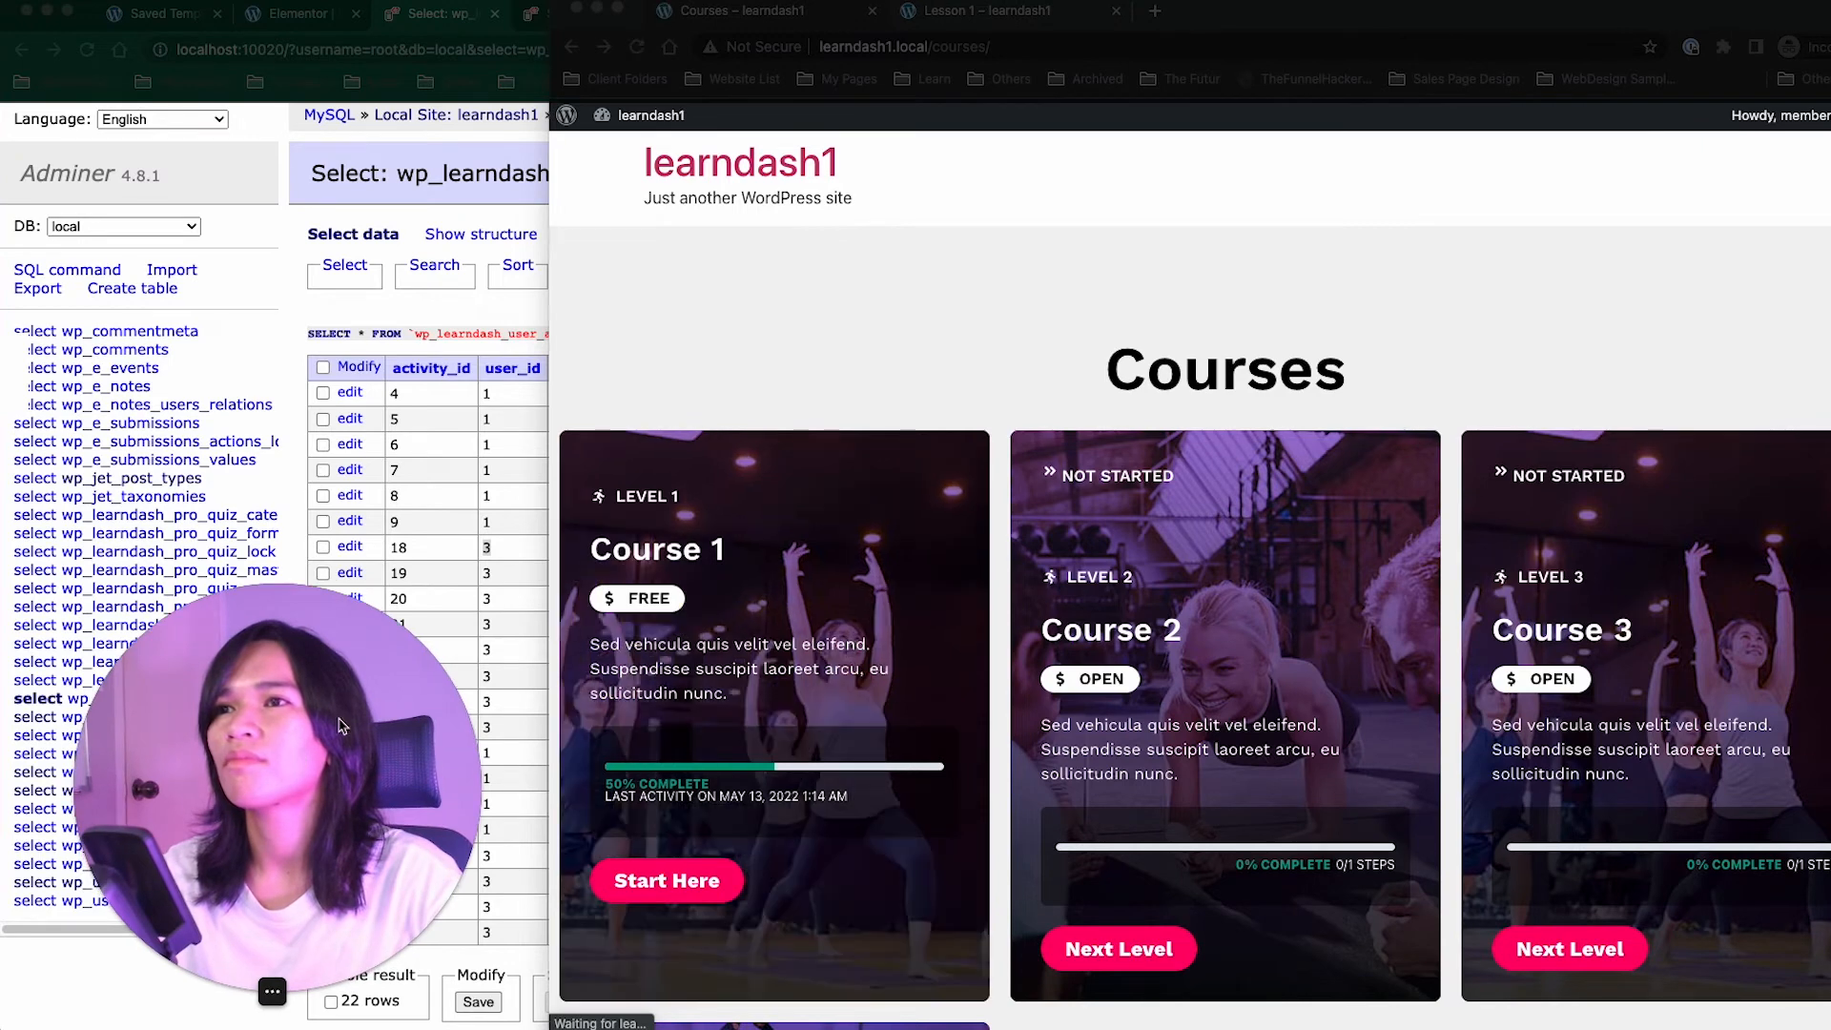
scroll(1316, 686, "down", 5)
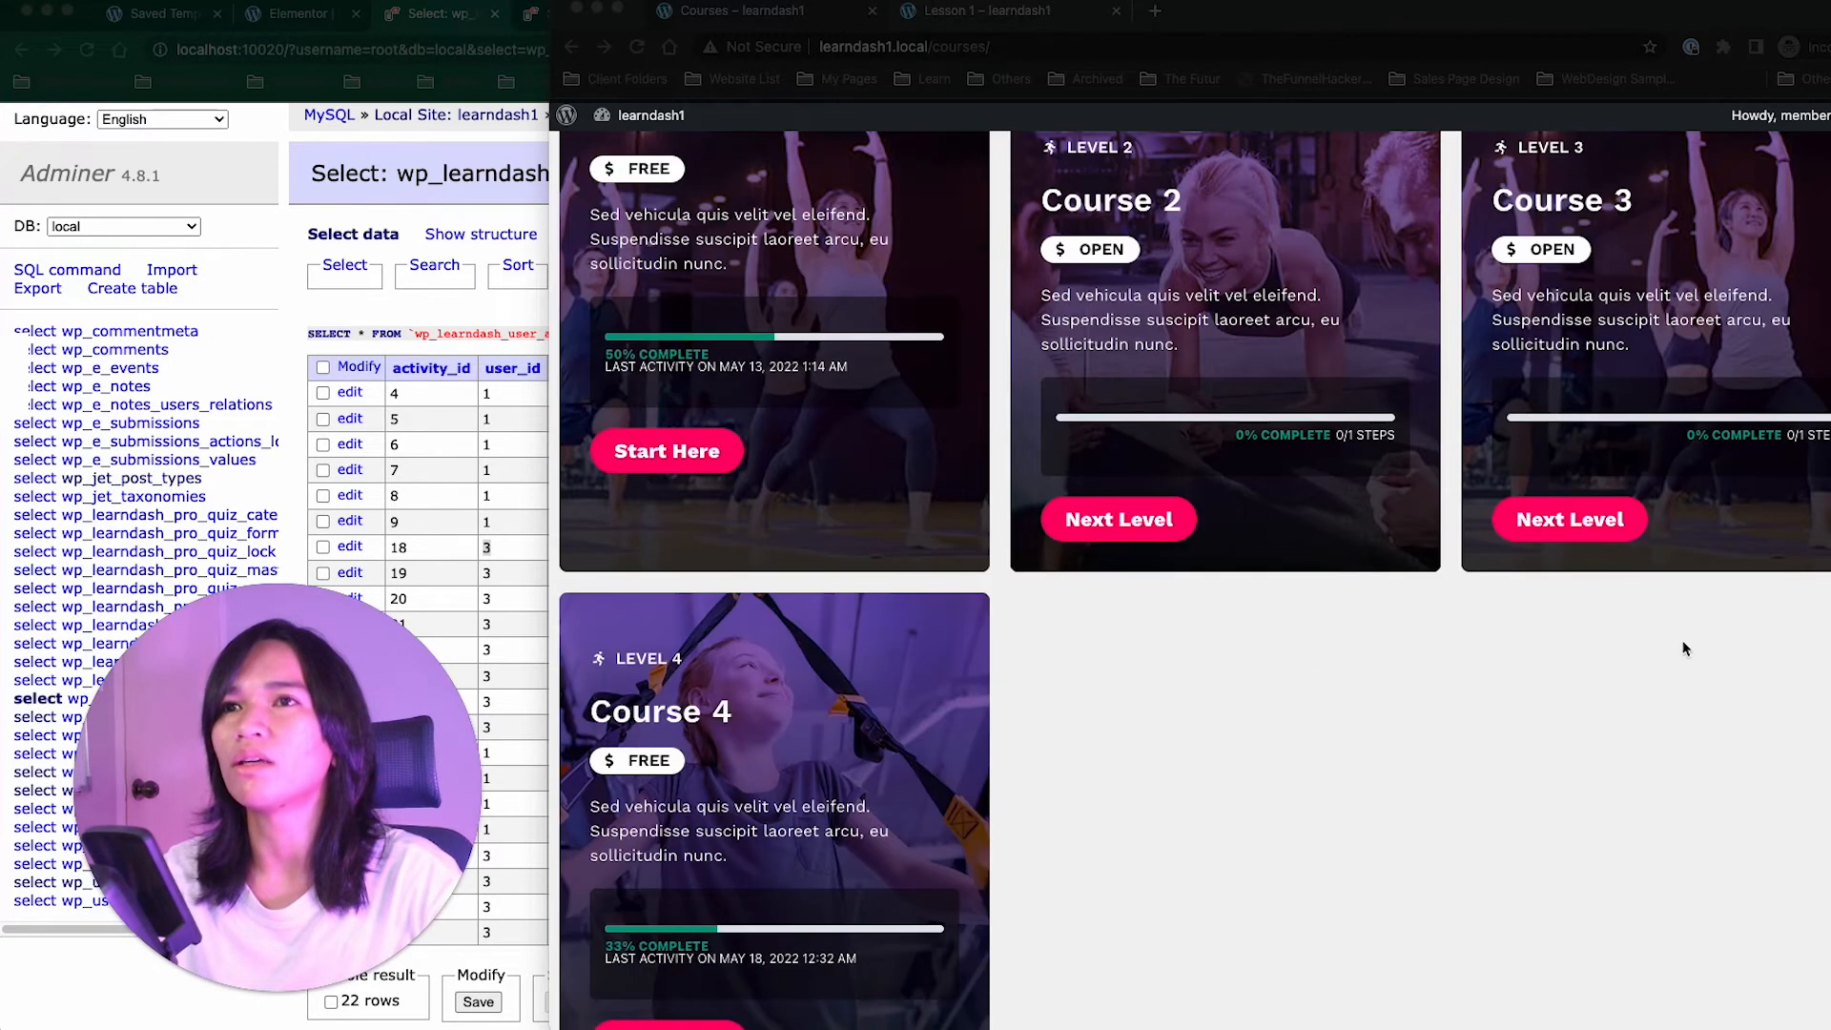
scroll(1684, 648, "up", 3)
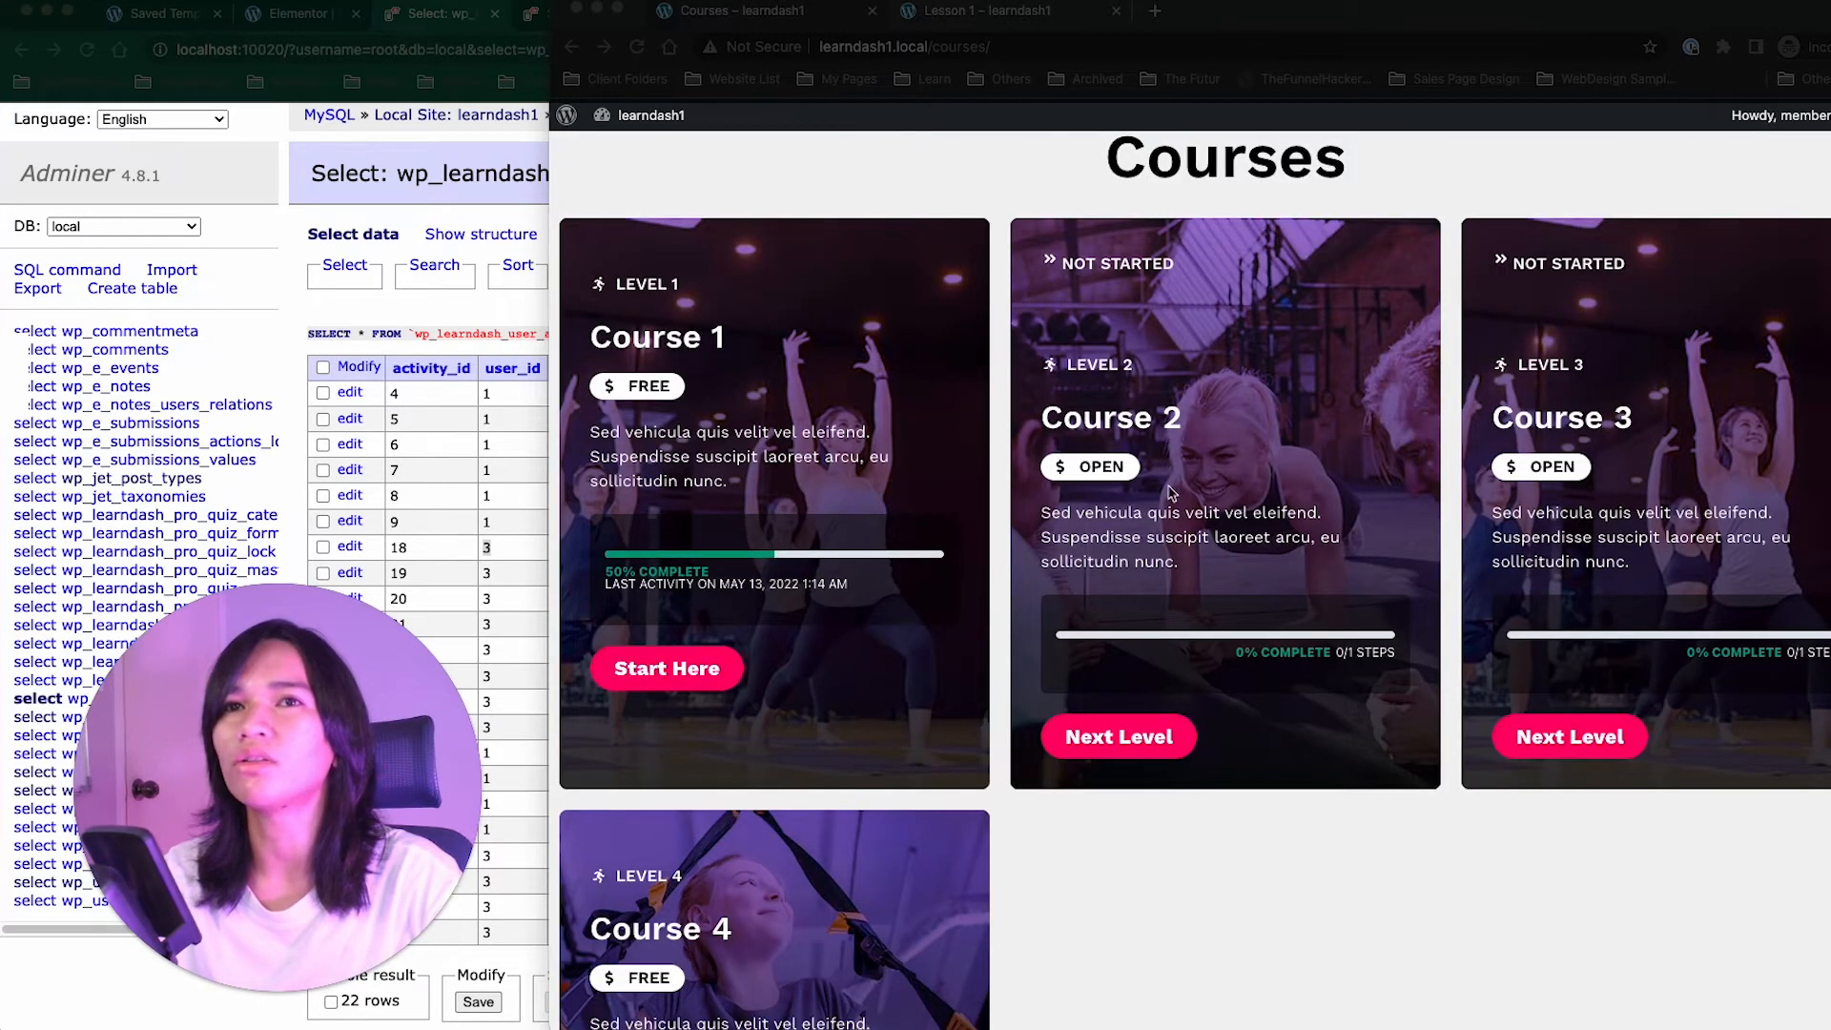
scroll(971, 634, "up", 1)
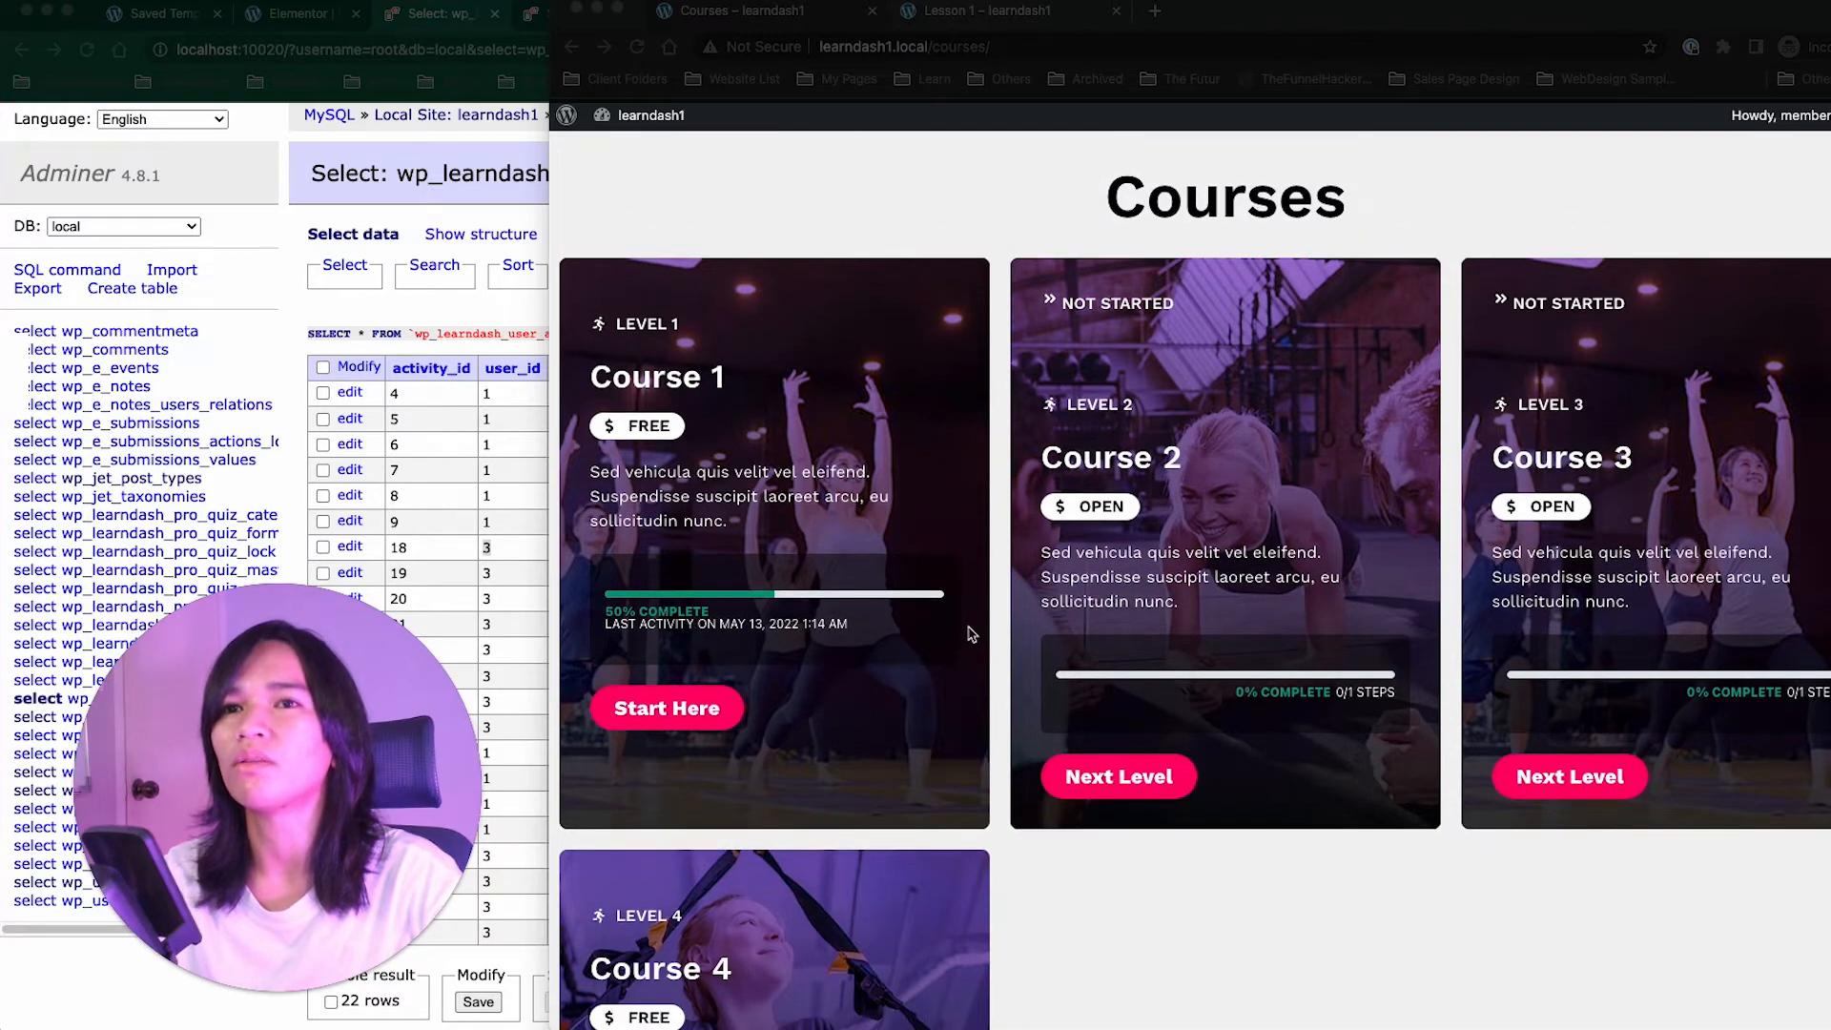
scroll(971, 634, "down", 5)
scroll(987, 629, "up", 4)
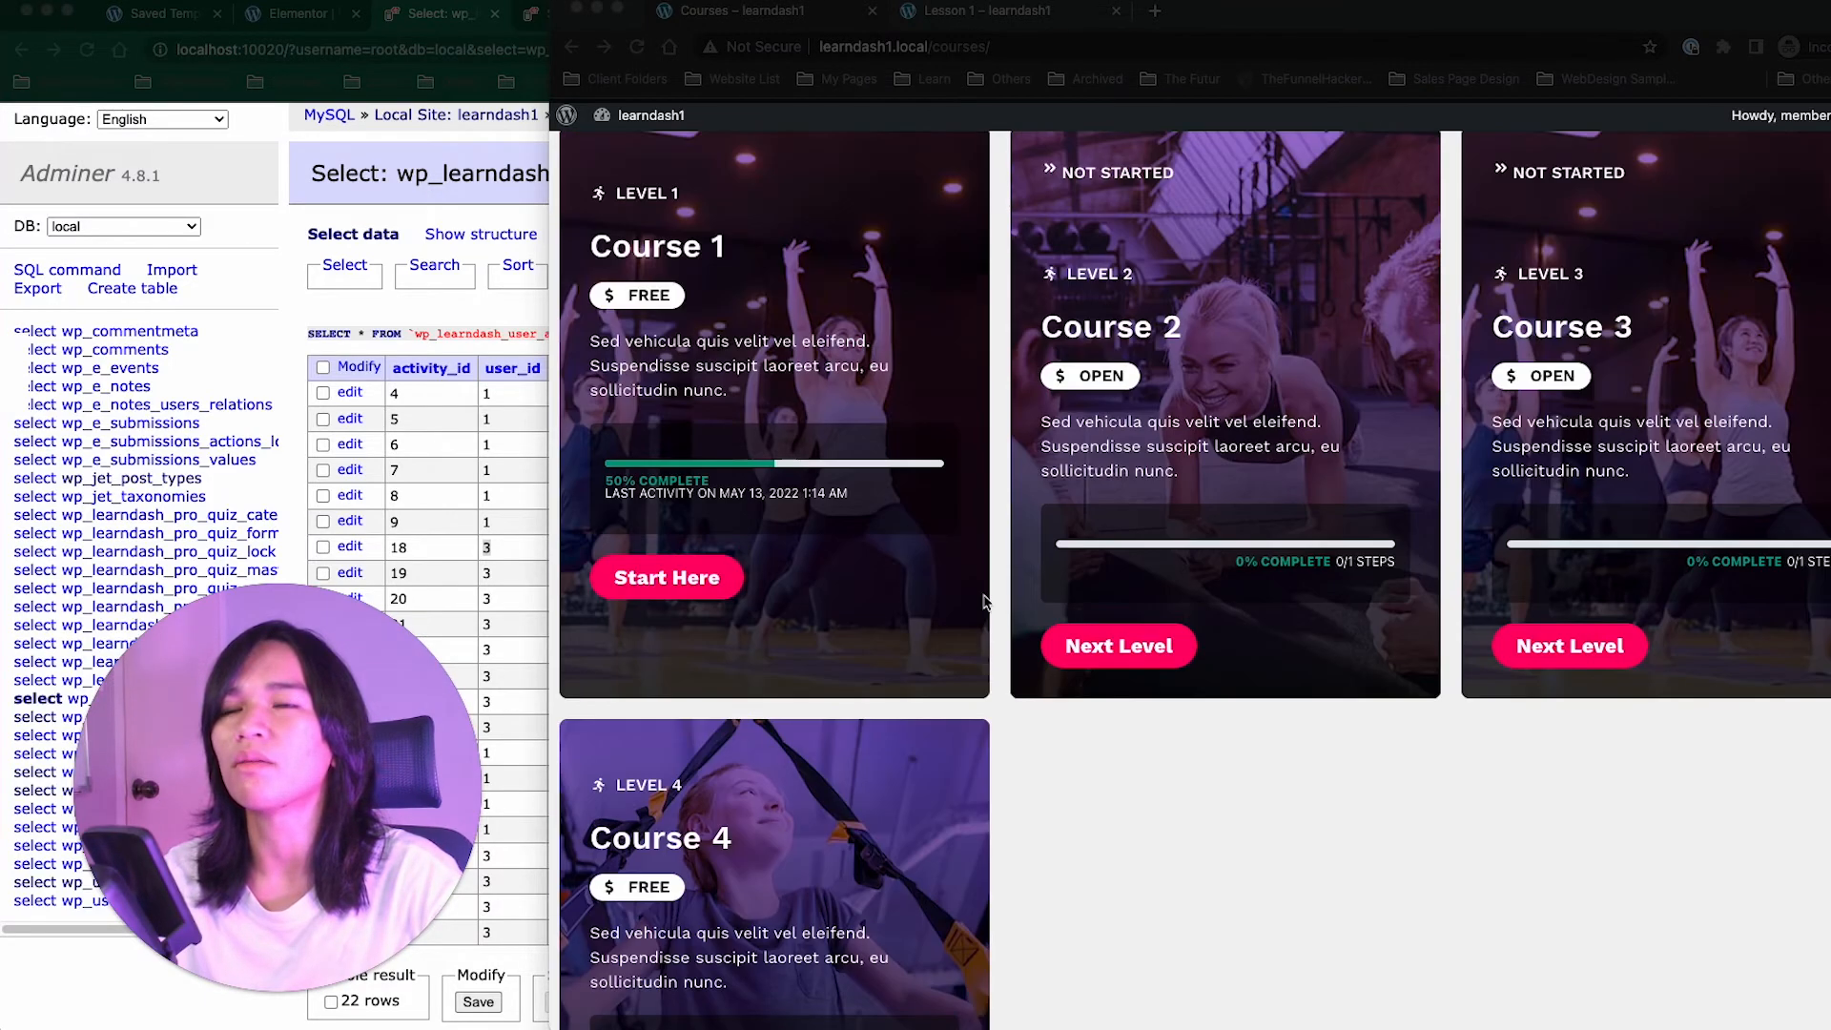
scroll(966, 648, "up", 4)
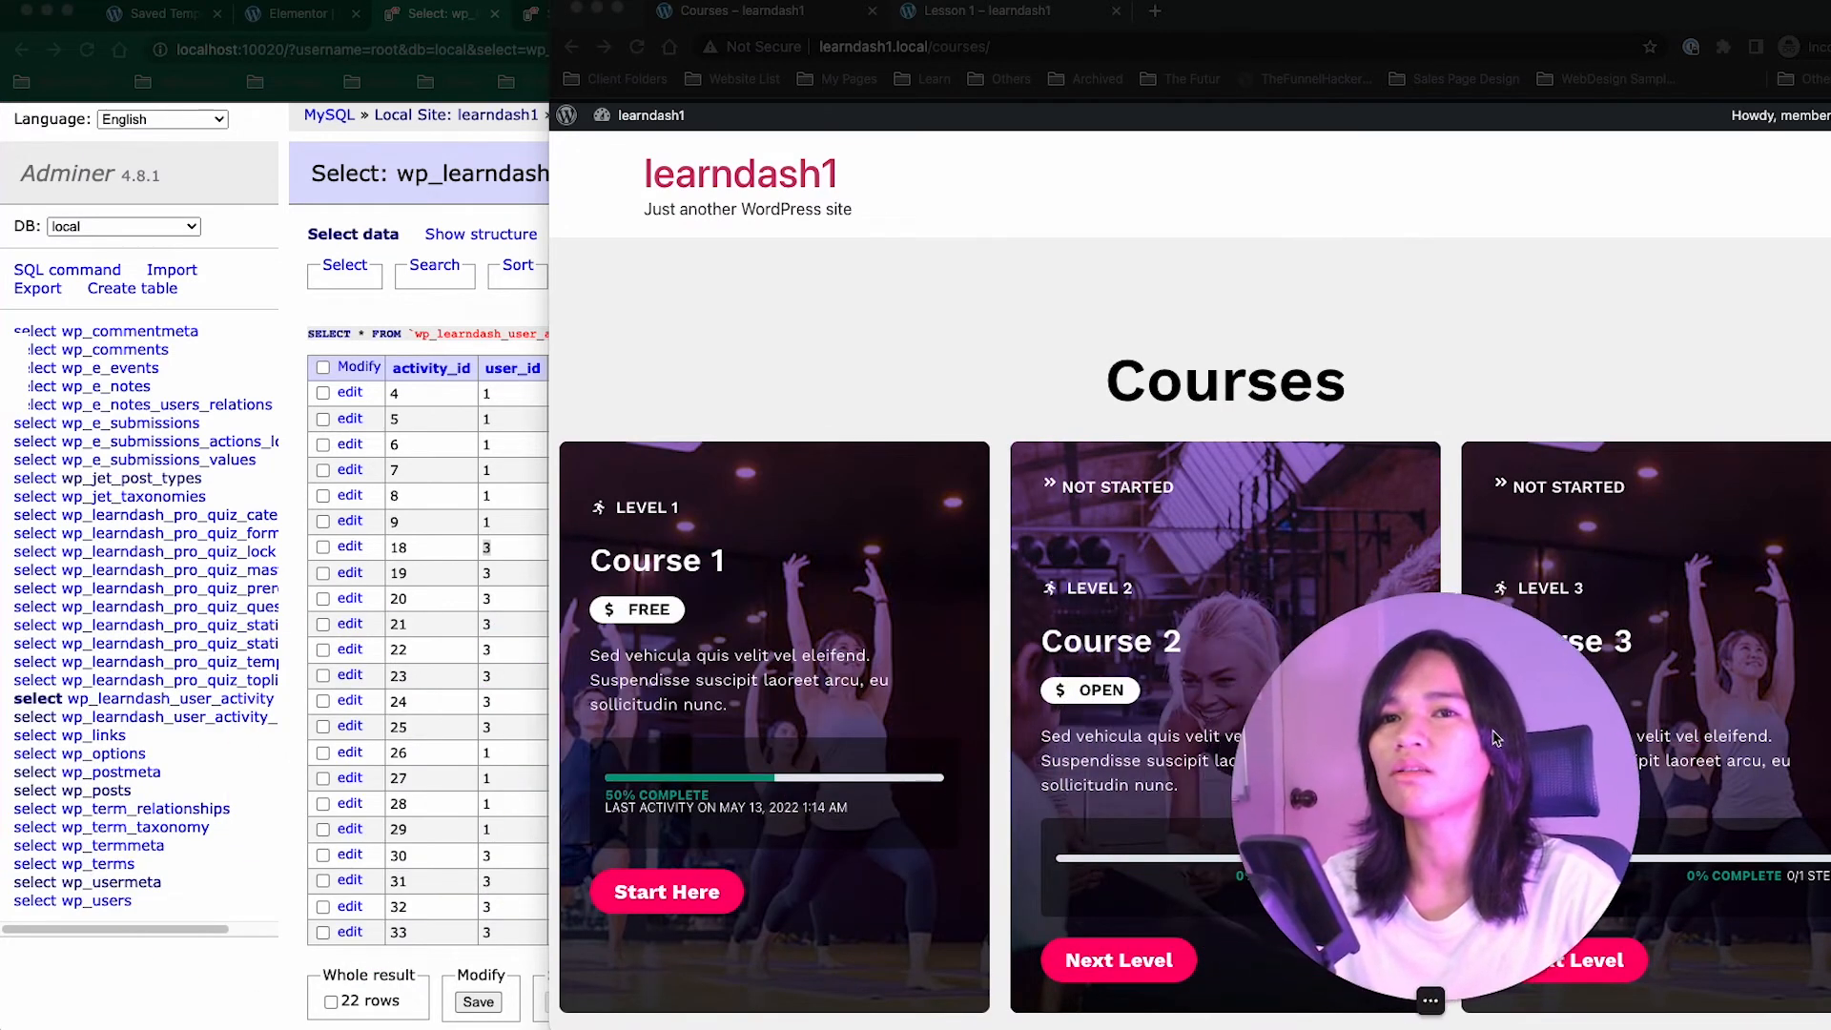
Step: Open the Not Started Status section from the saved templates for editing in Elementor
left_click(218, 16)
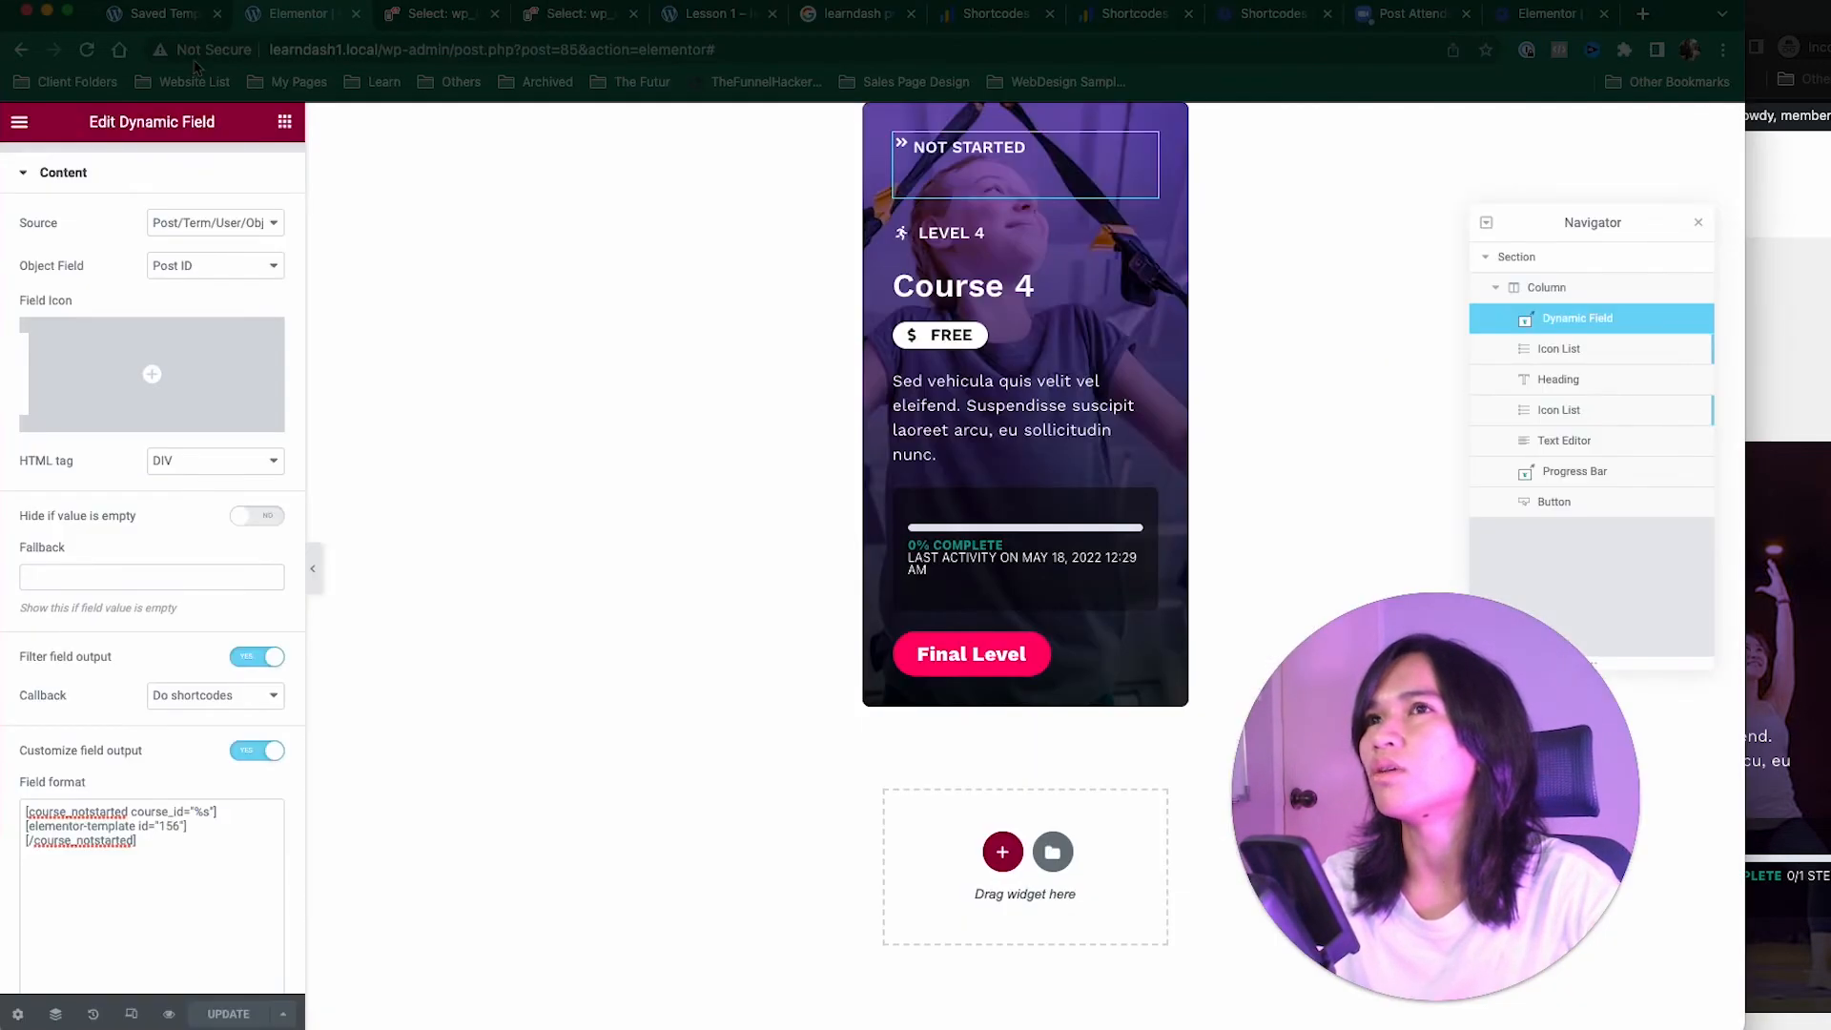
left_click(167, 15)
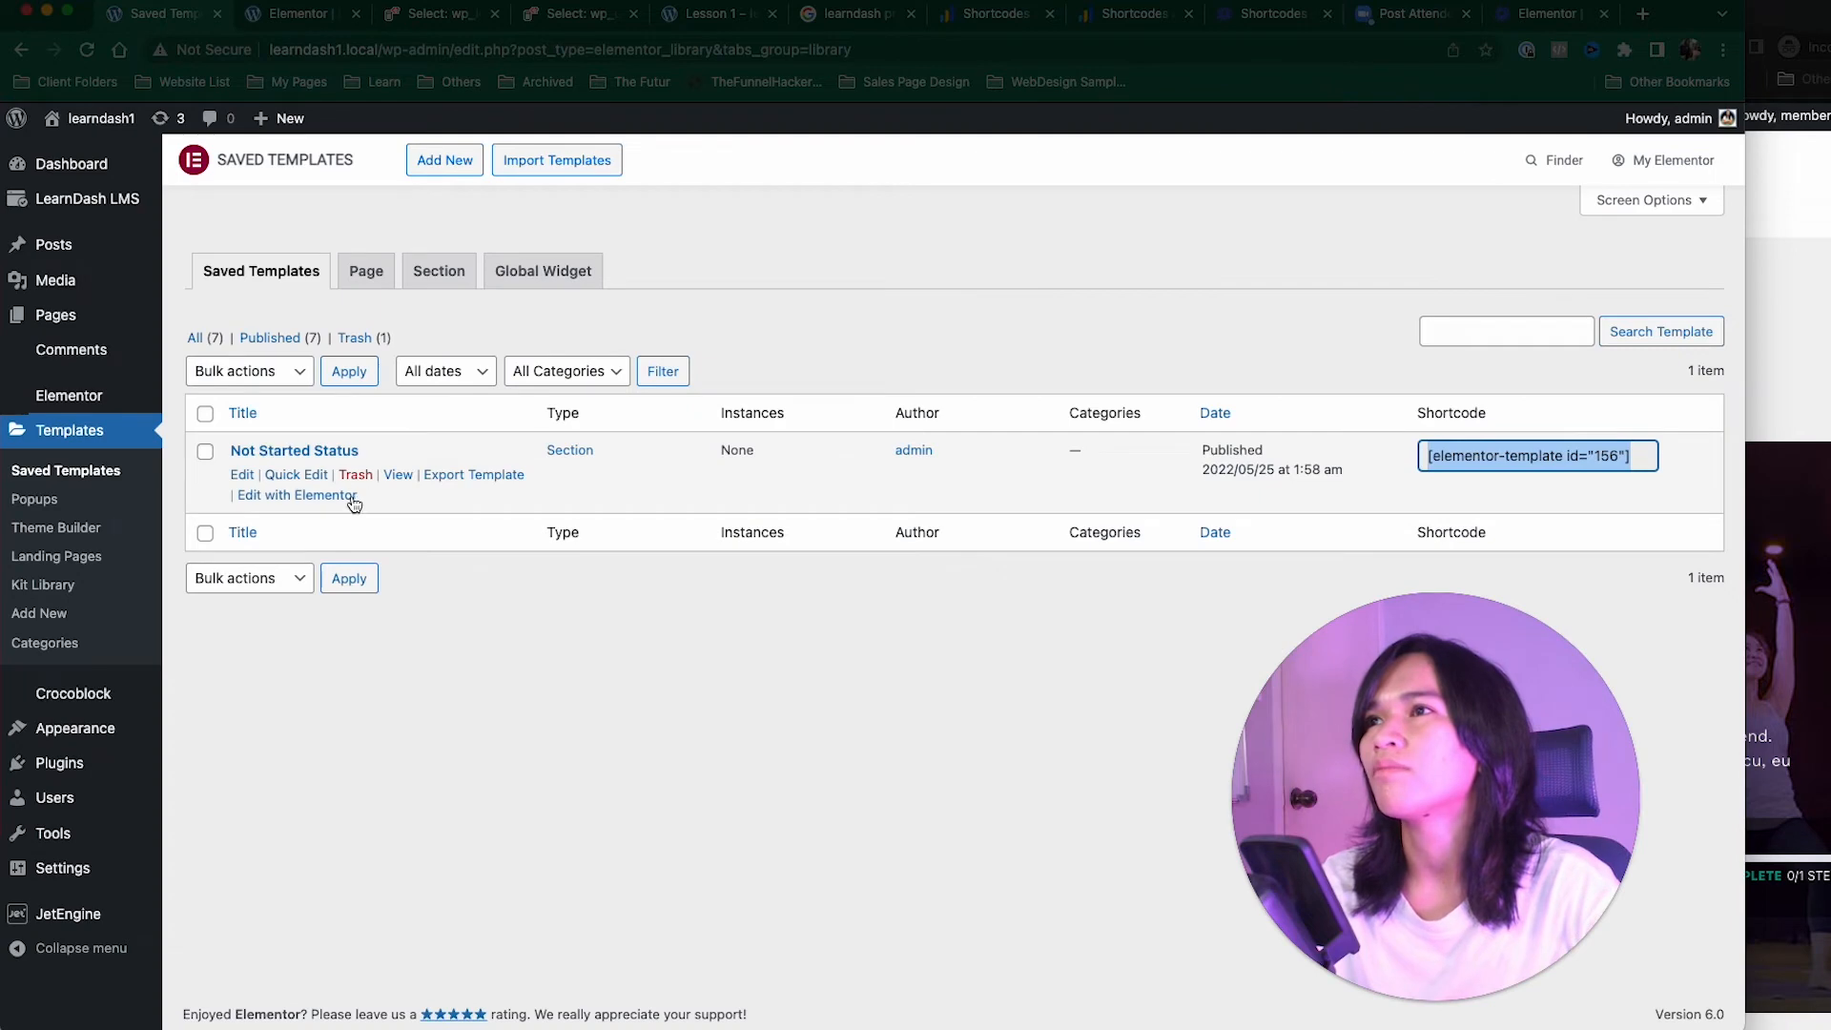
left_click(353, 500)
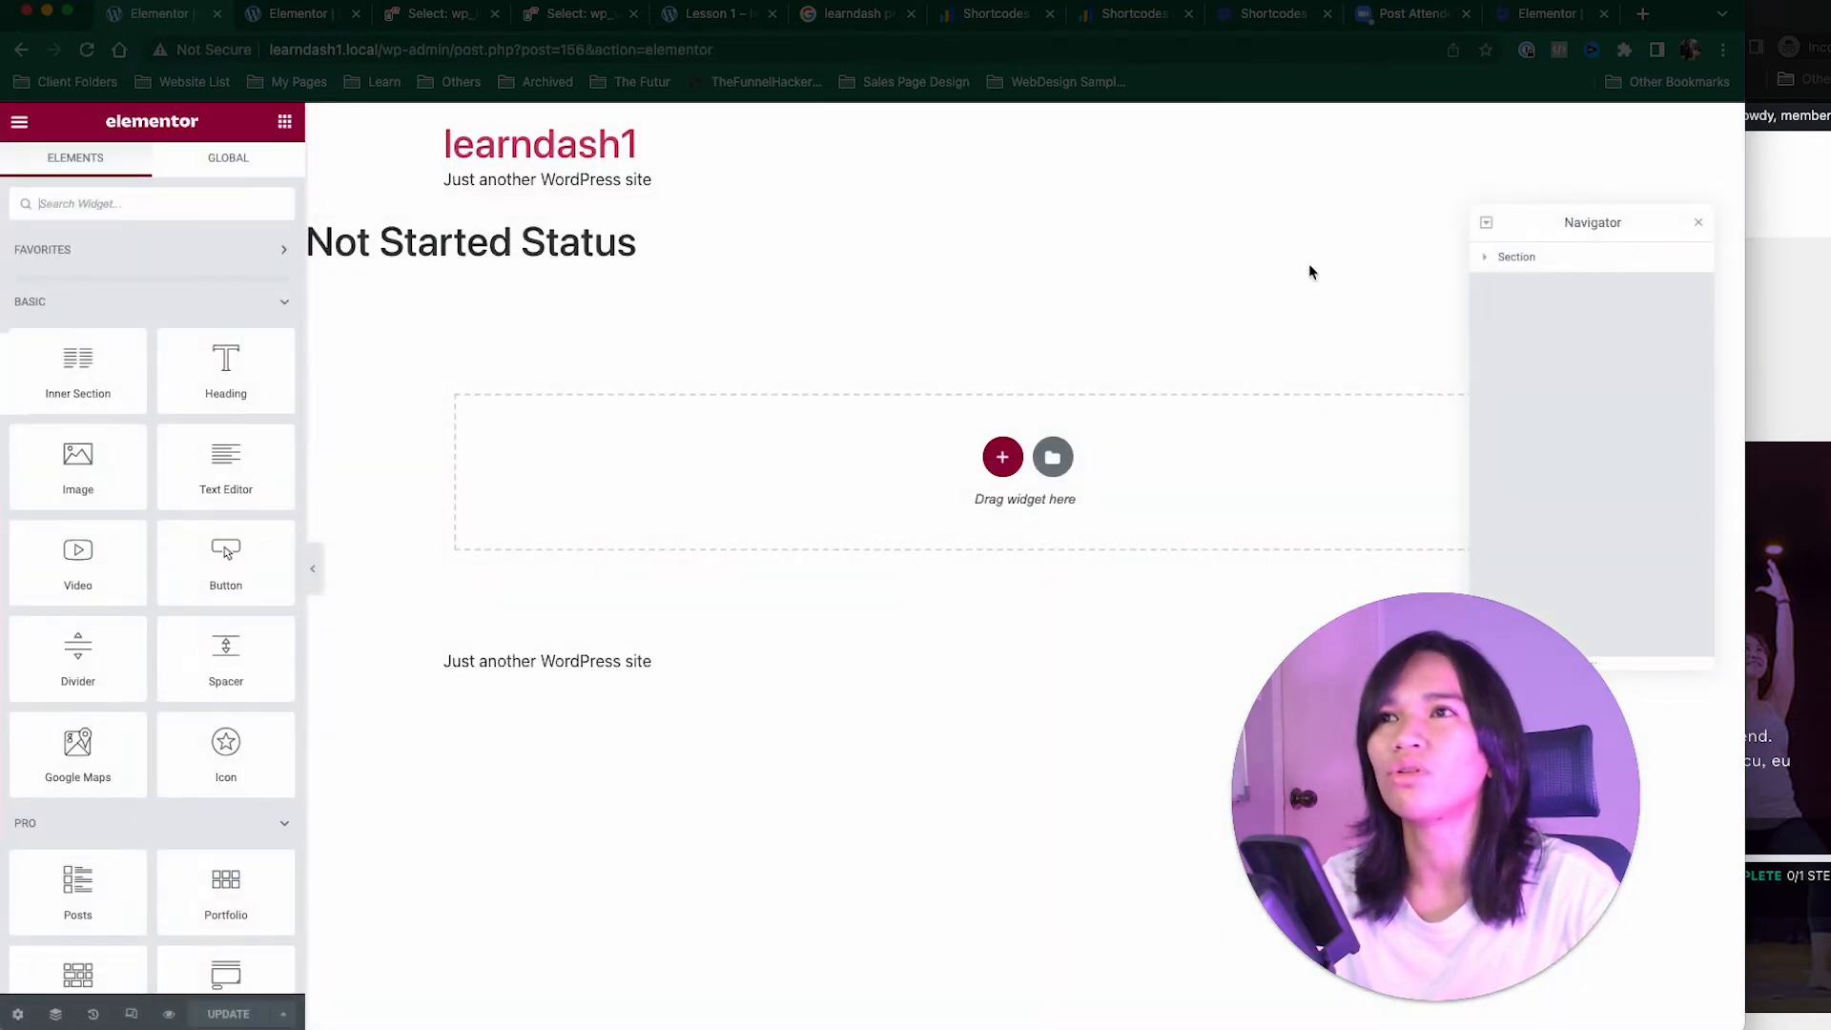
Step: Give the Not Started icon list a classic background with a solid black color
left_click(926, 298)
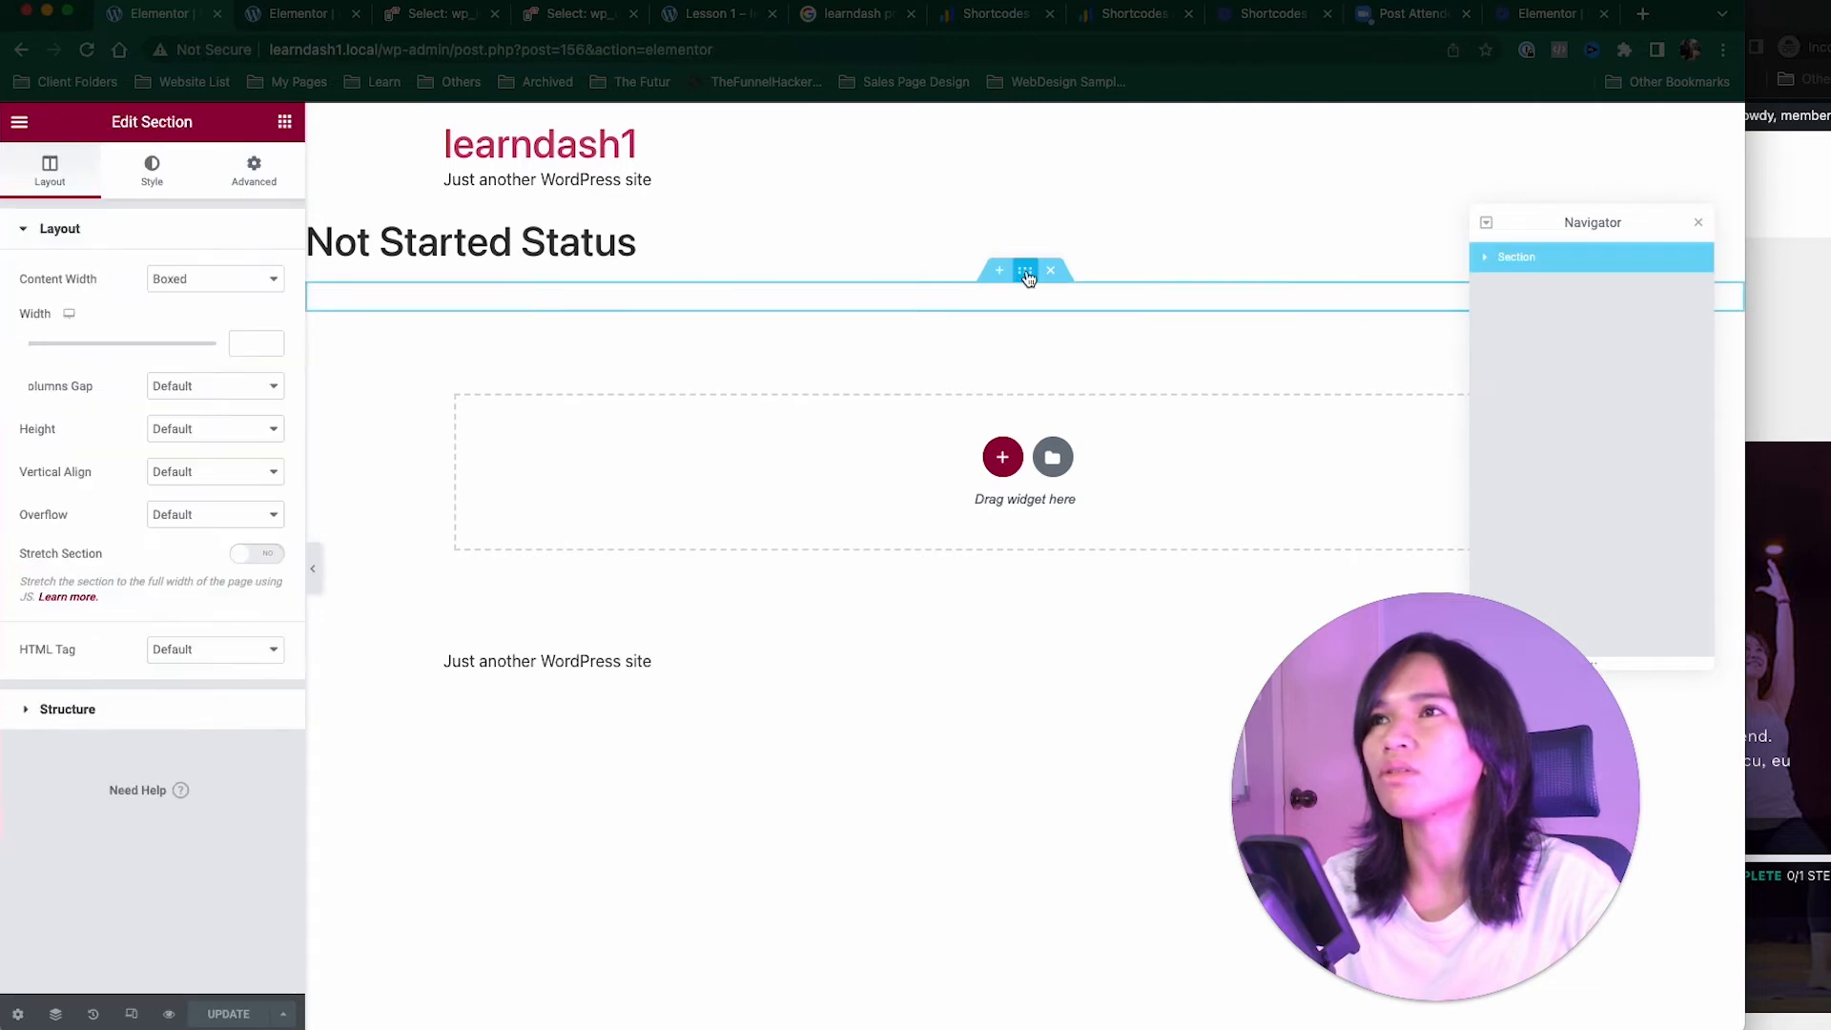
left_click(497, 301)
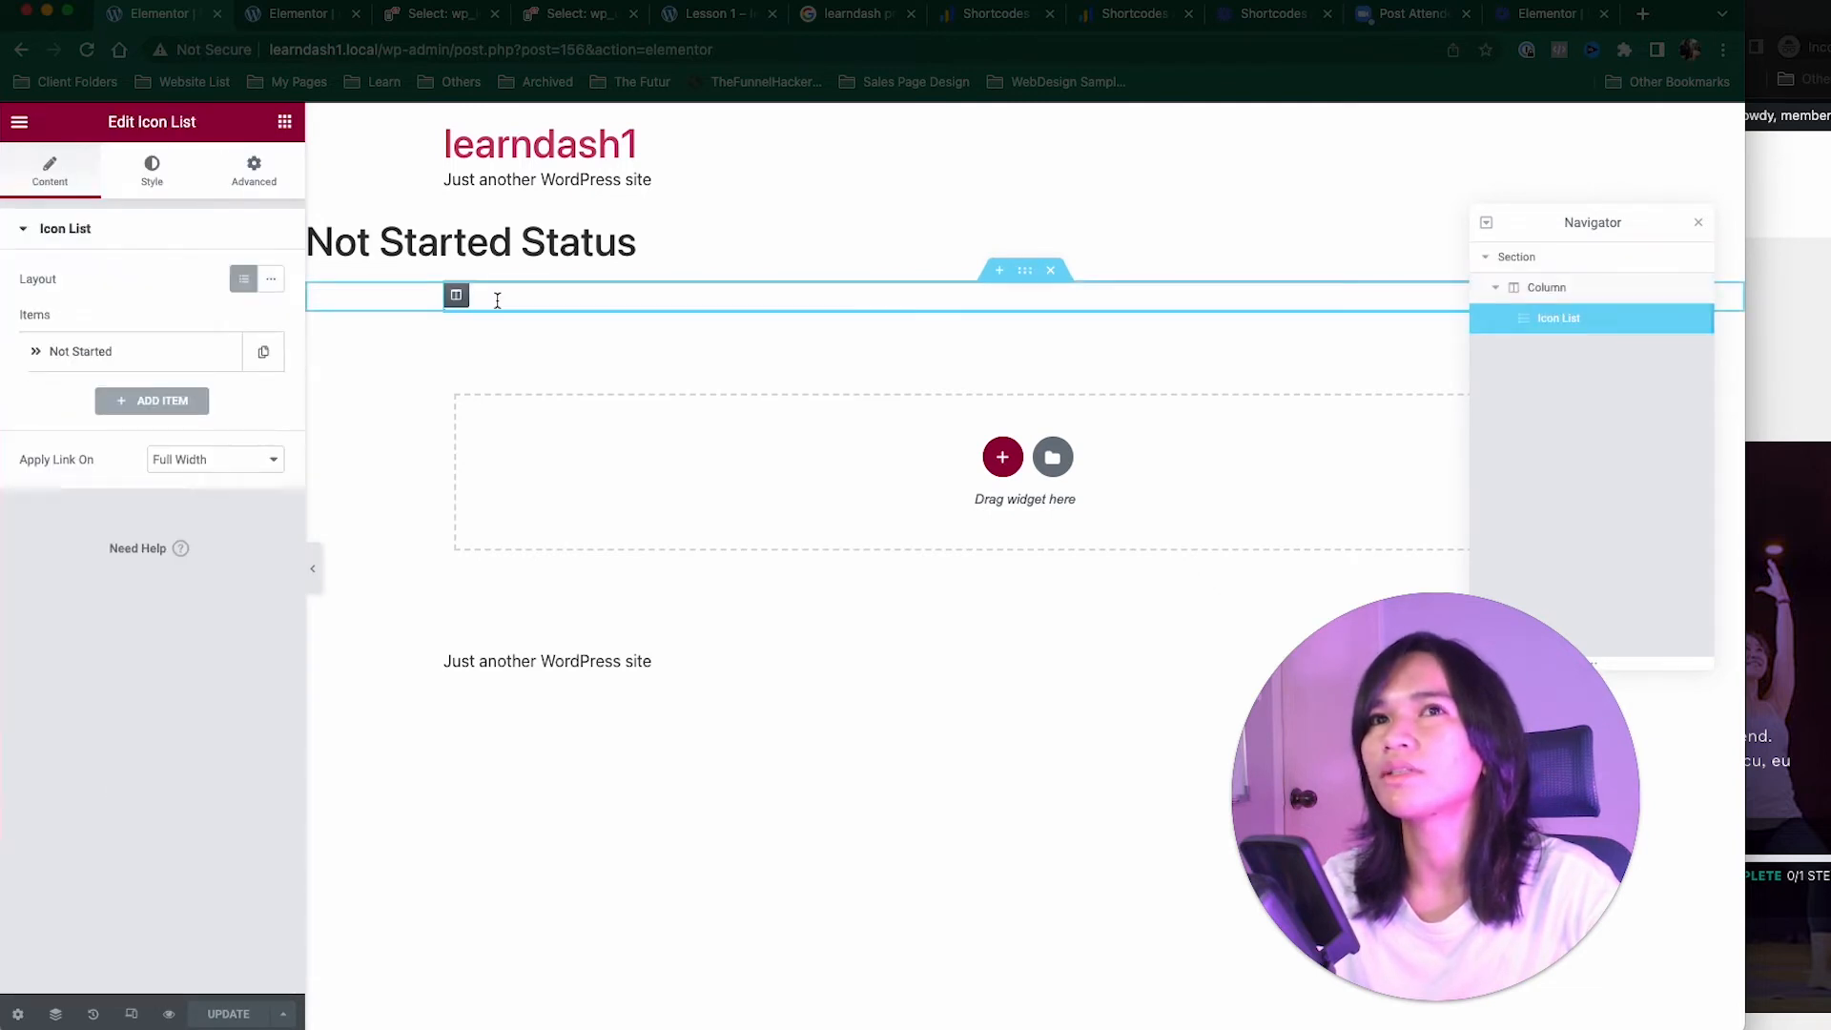
left_click(151, 179)
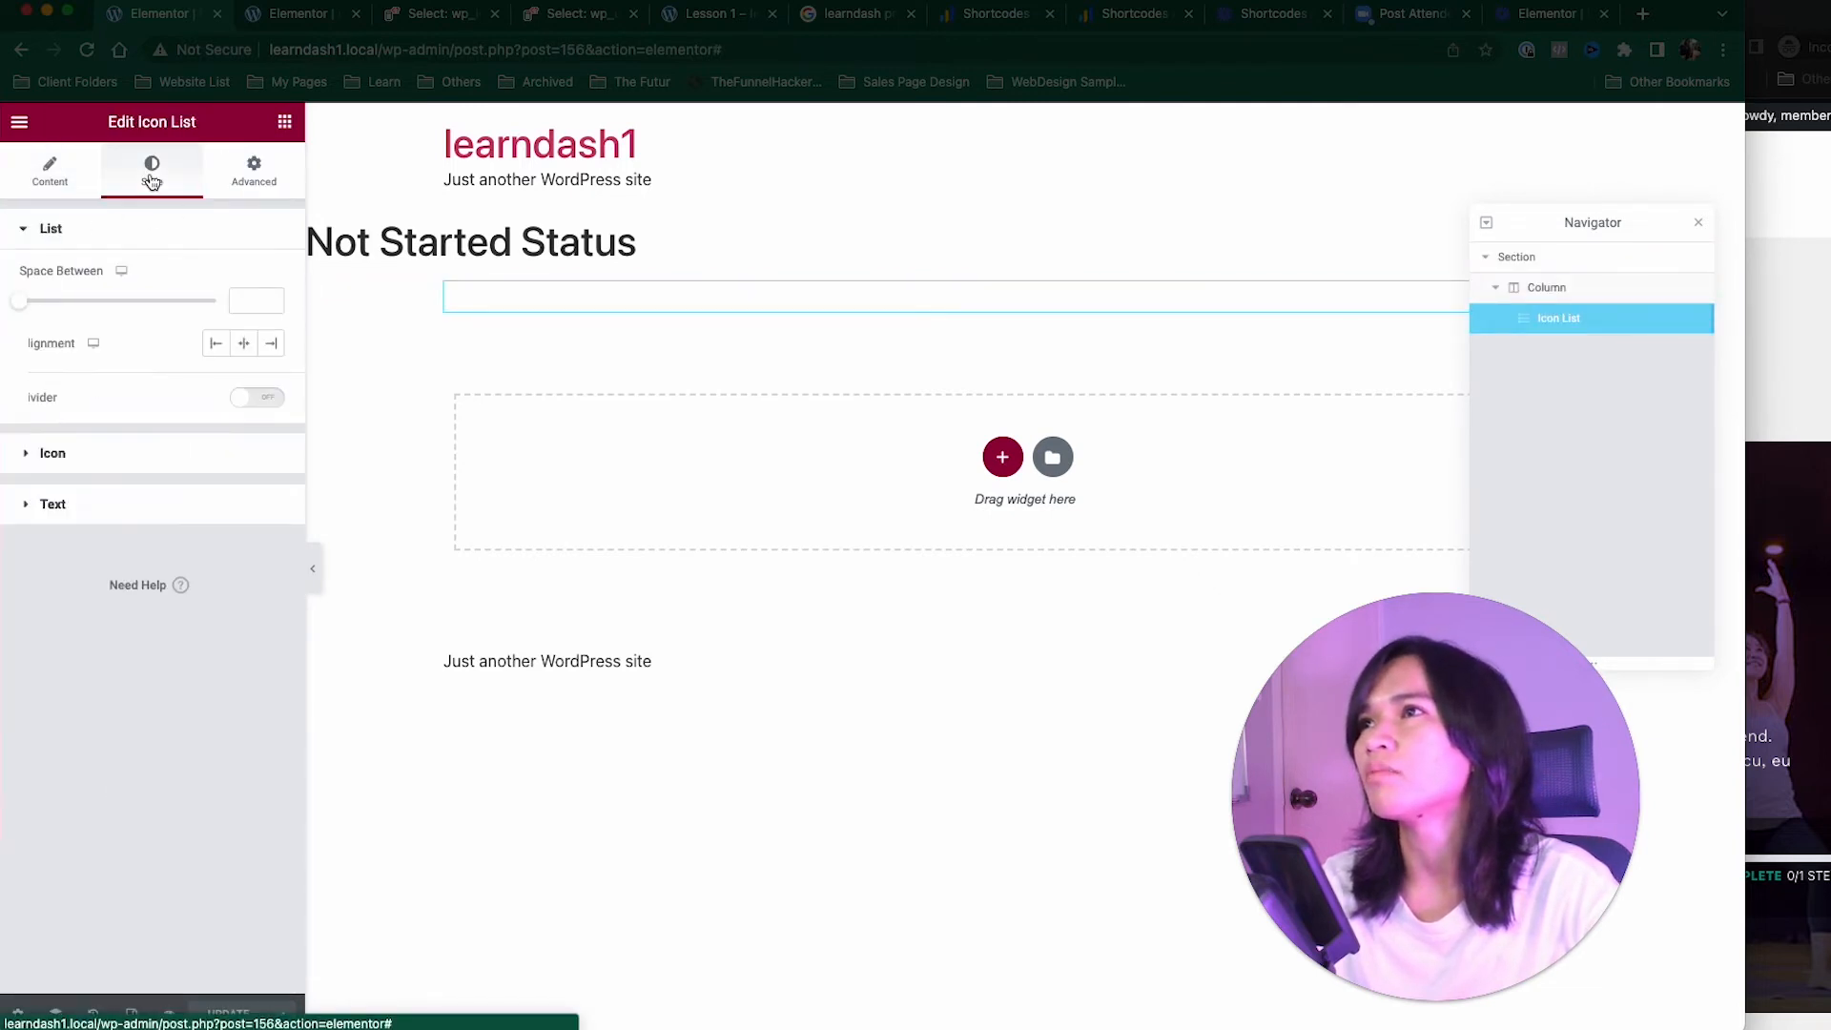
left_click(254, 169)
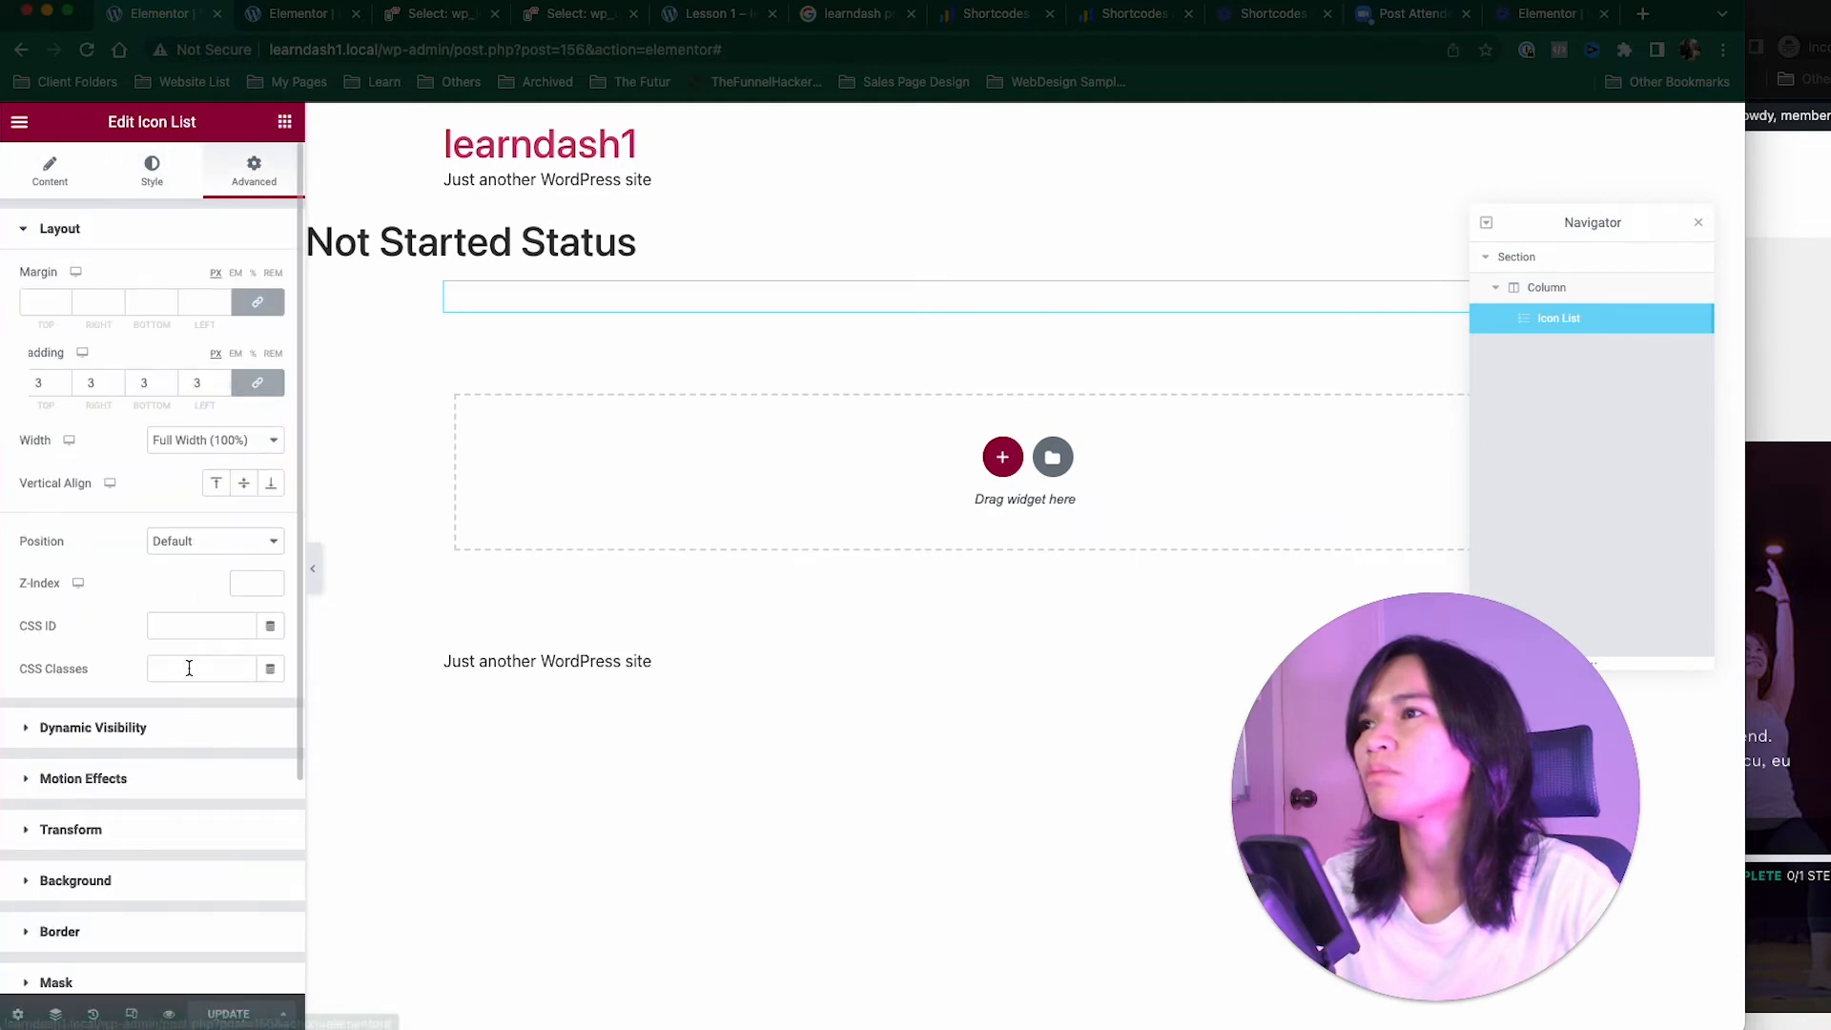
scroll(168, 760, "down", 2)
scroll(164, 780, "down", 1)
left_click(151, 752)
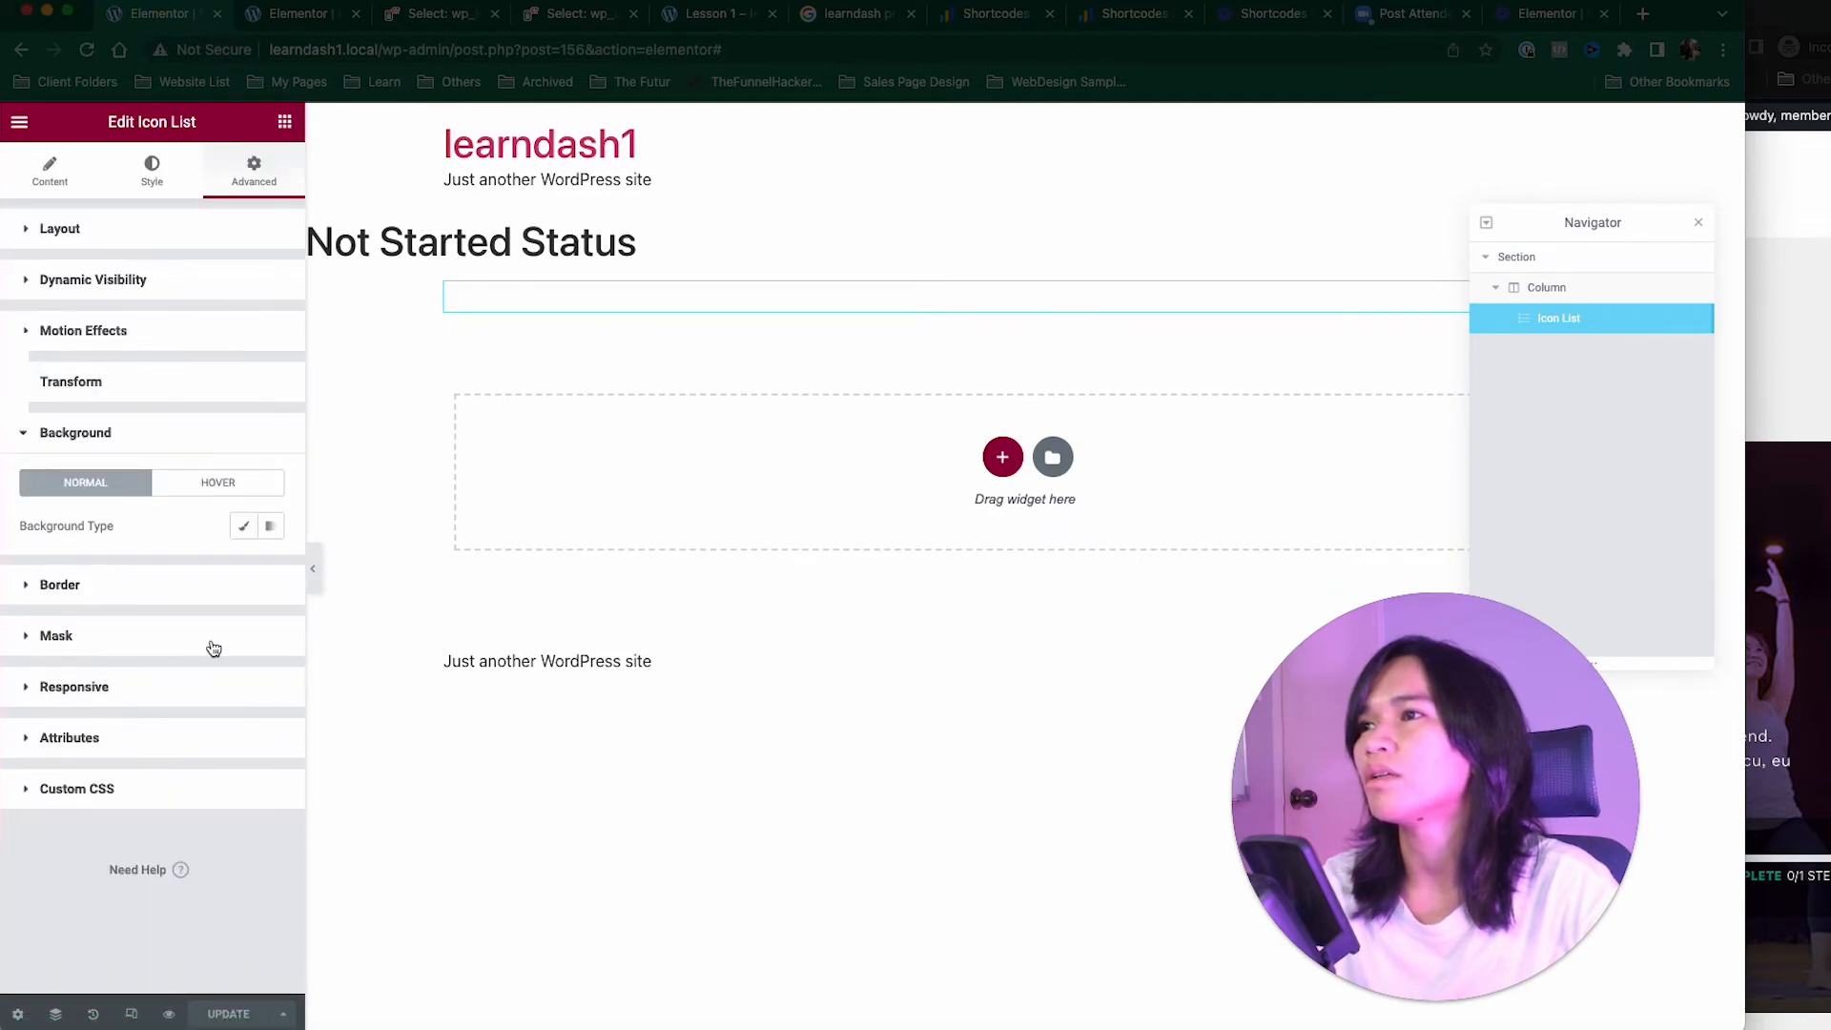
left_click(242, 531)
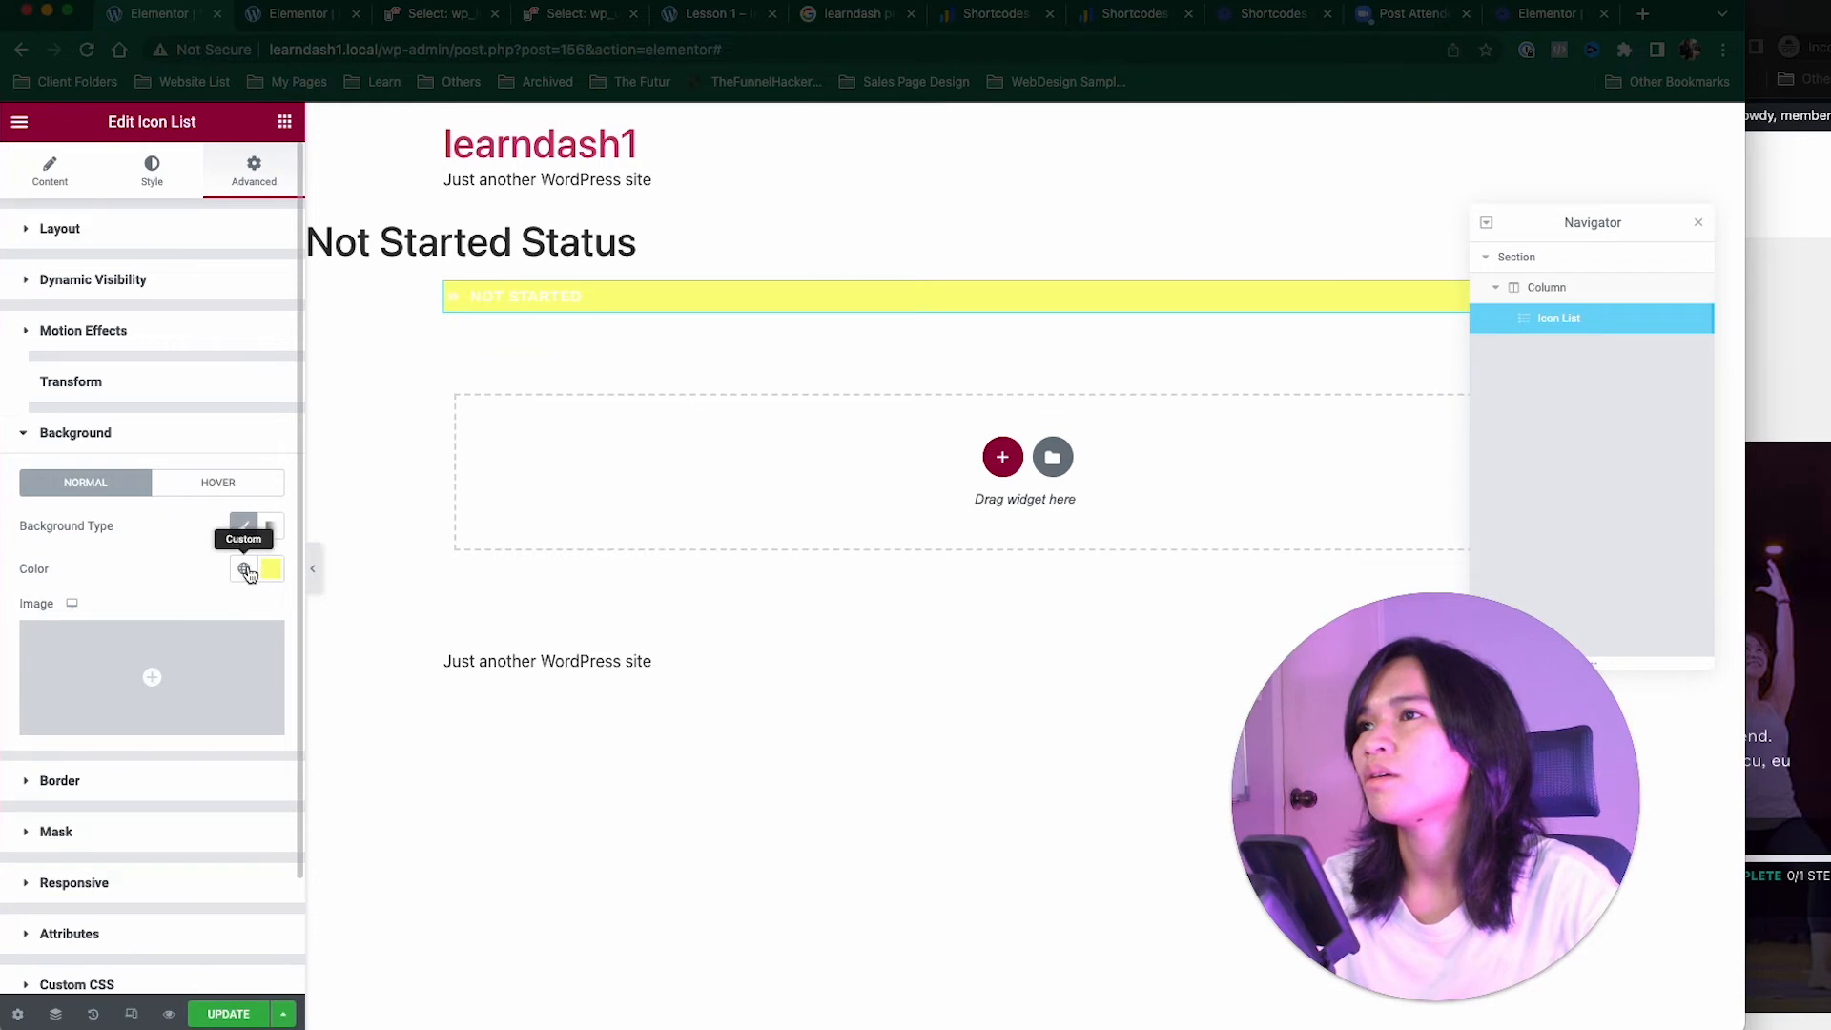
left_click(247, 570)
left_click(271, 569)
left_click_drag(135, 727, 0, 842)
left_click(148, 557)
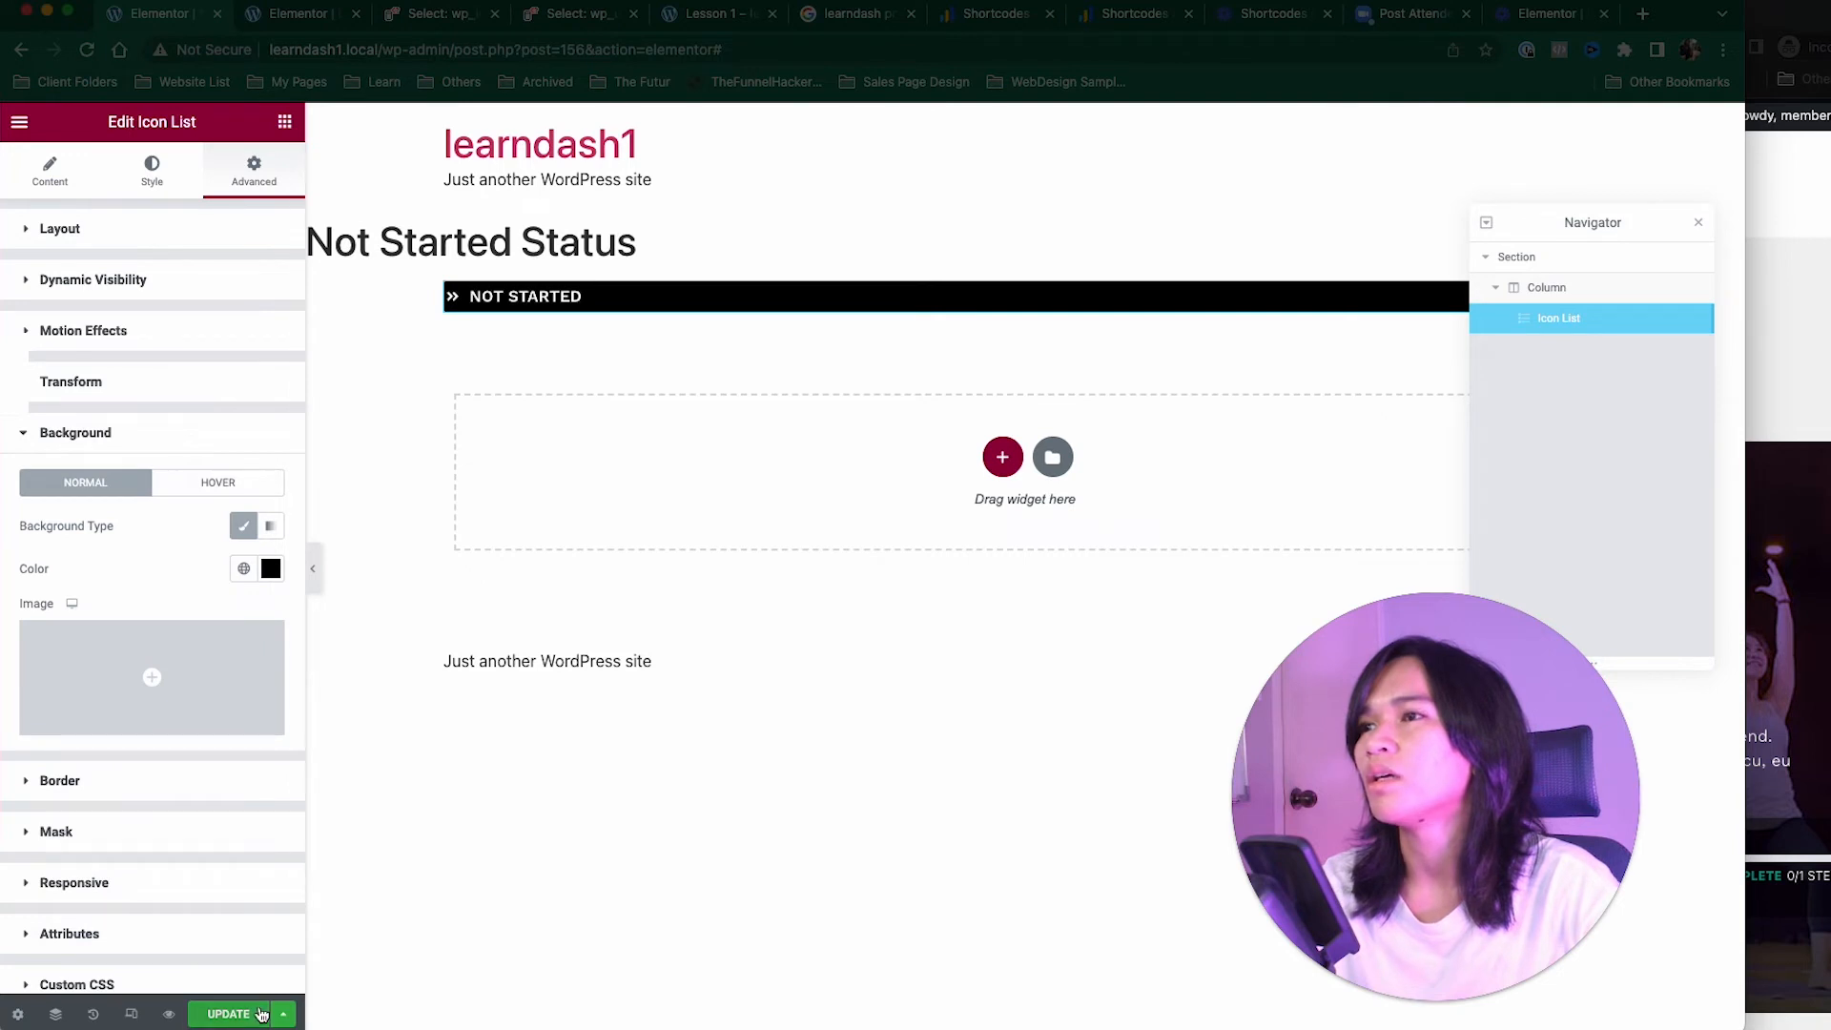
Step: Set the Not Started icon list's width to Inline (auto)
left_click(141, 246)
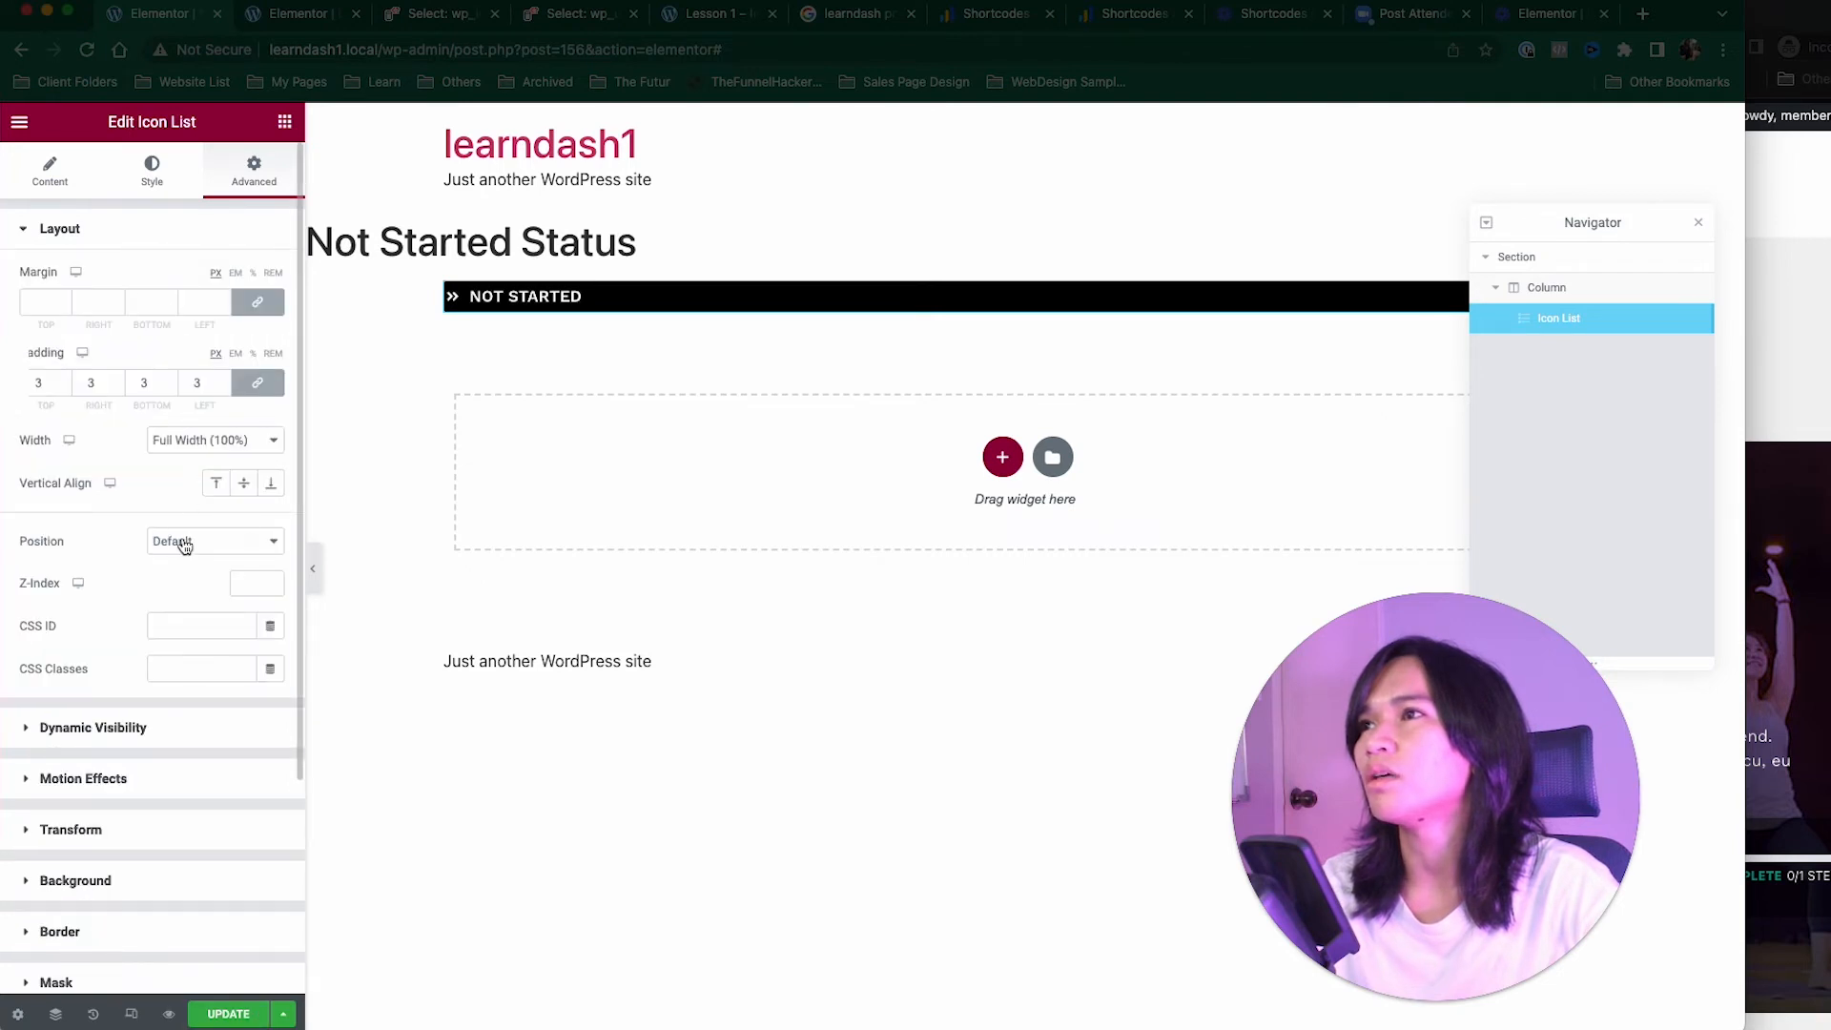
left_click(197, 441)
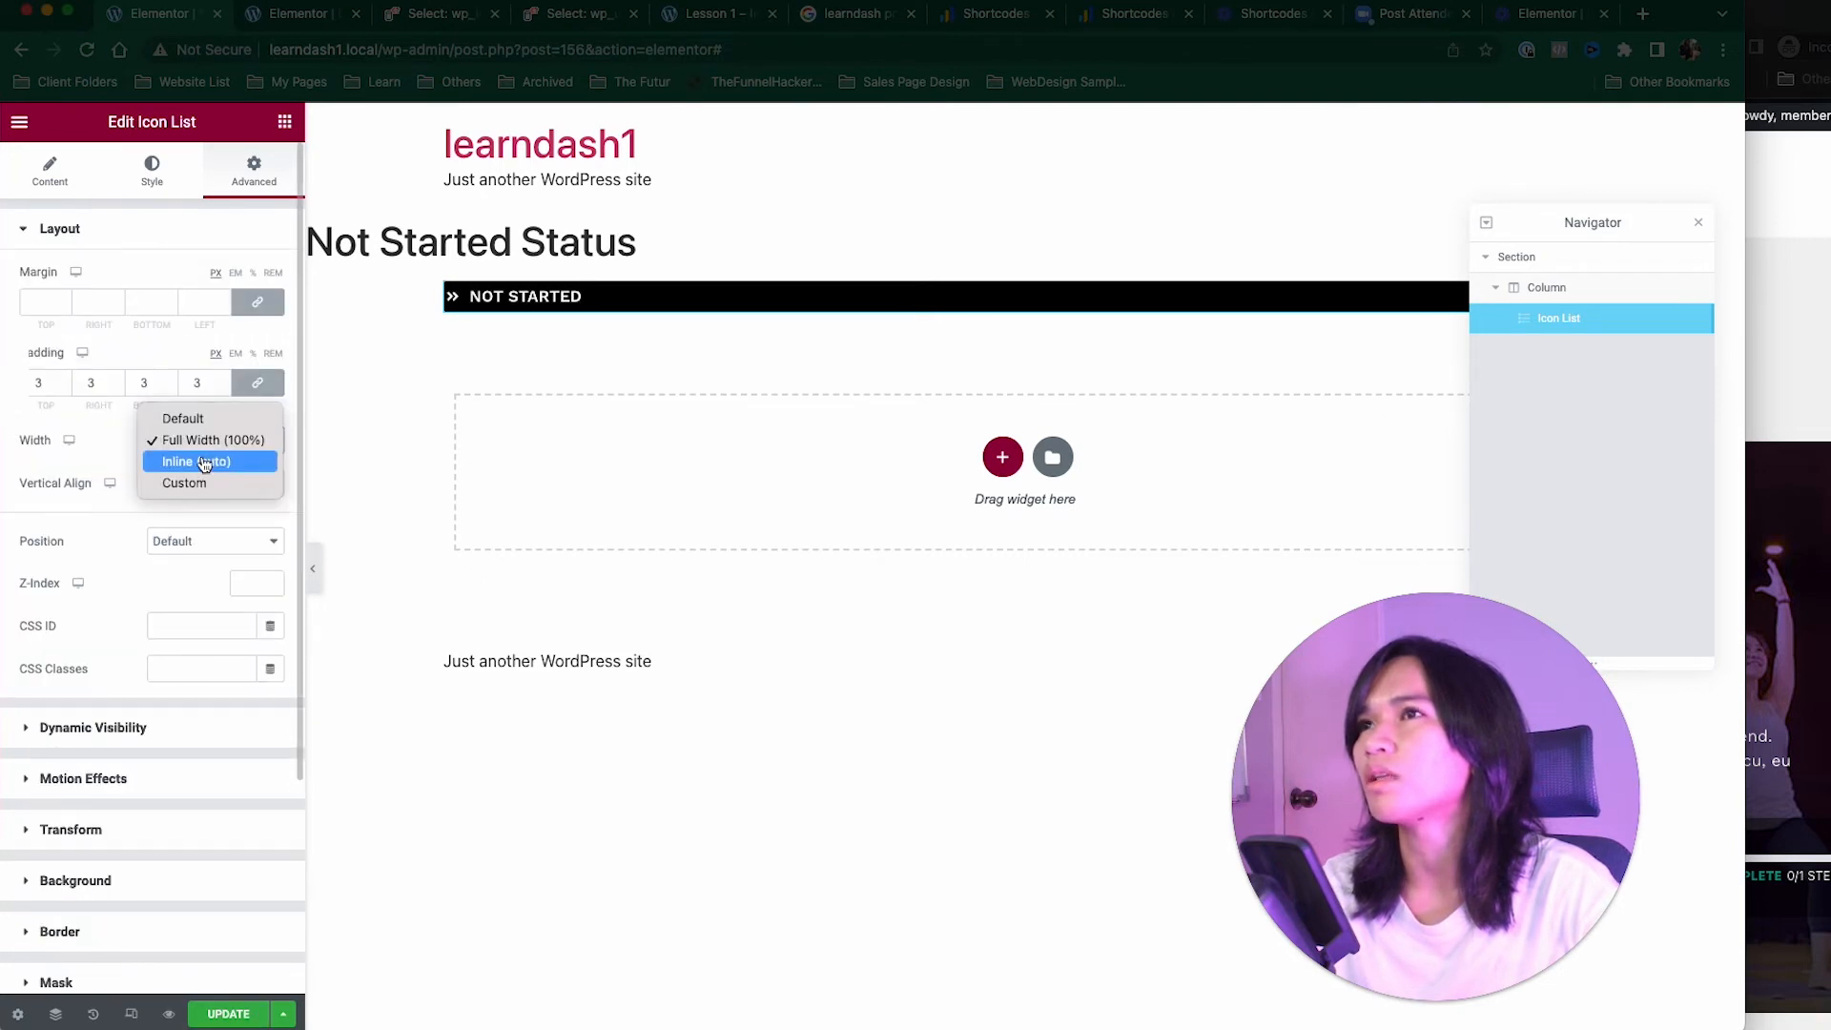
left_click(200, 462)
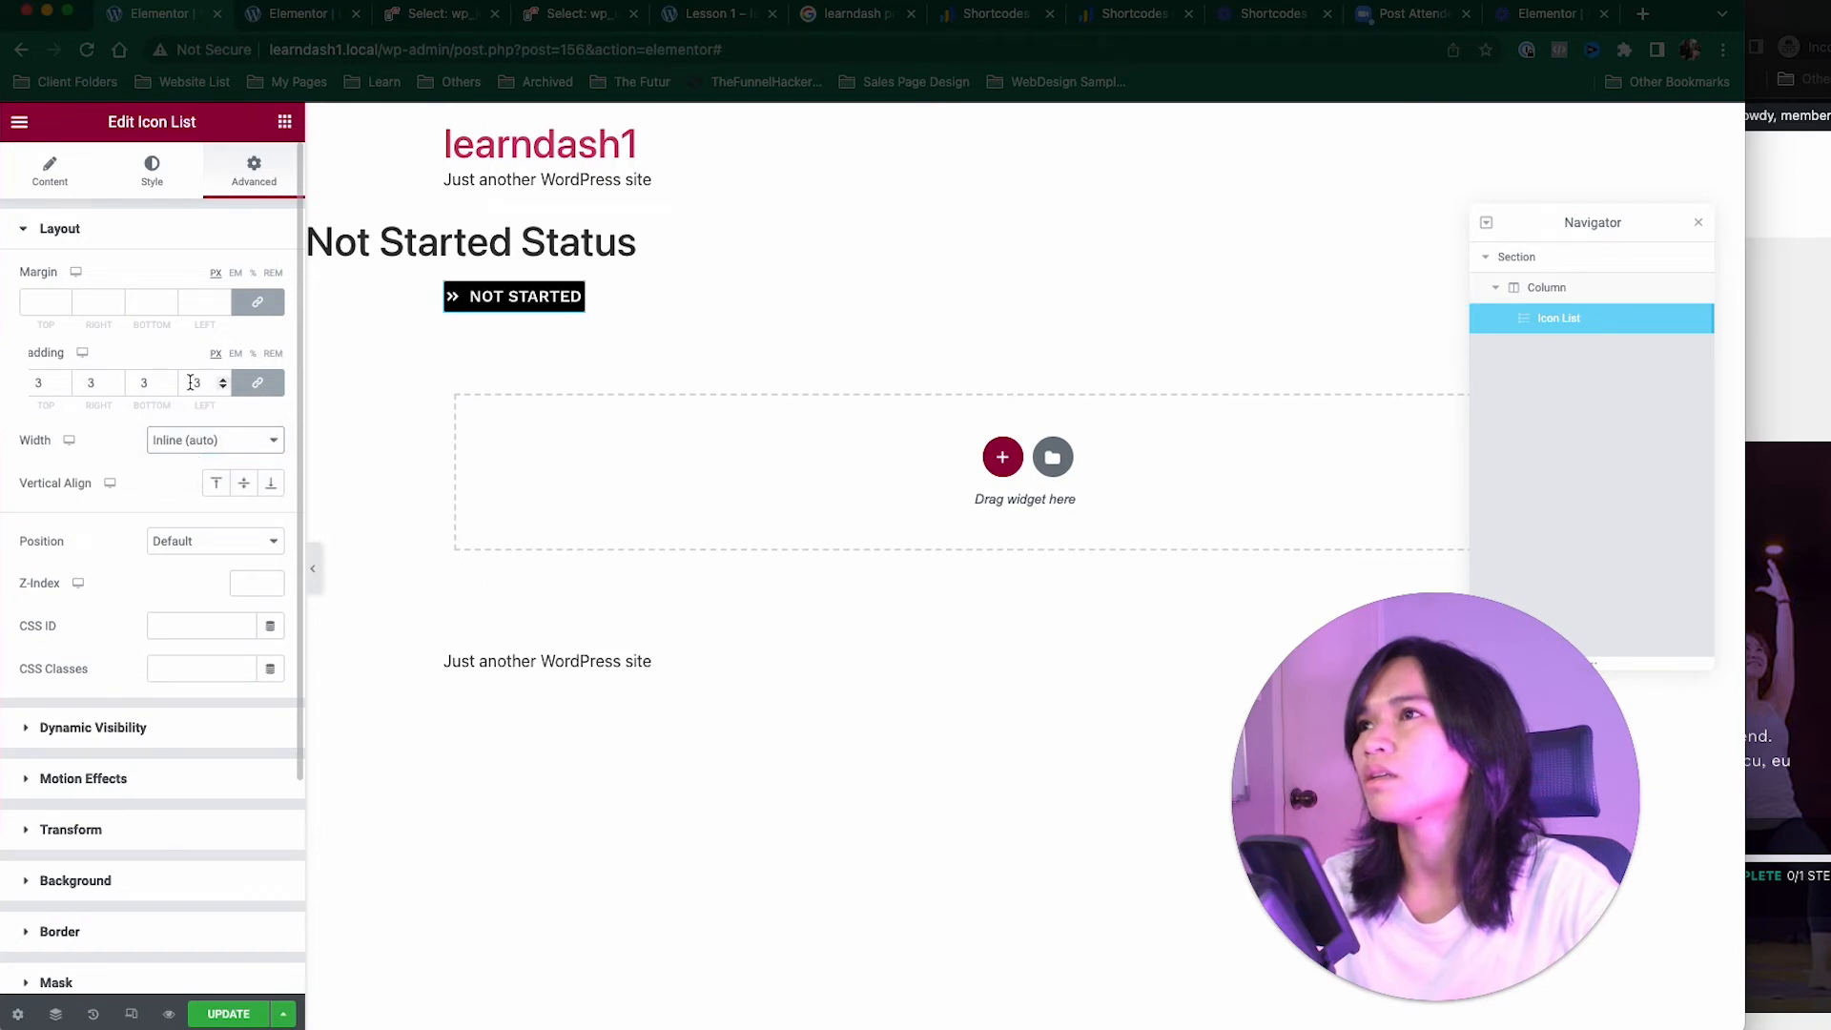
Step: Set the Not Started icon list's right and left padding to 13 px and its border radius to 4 px, then save
left_click(256, 382)
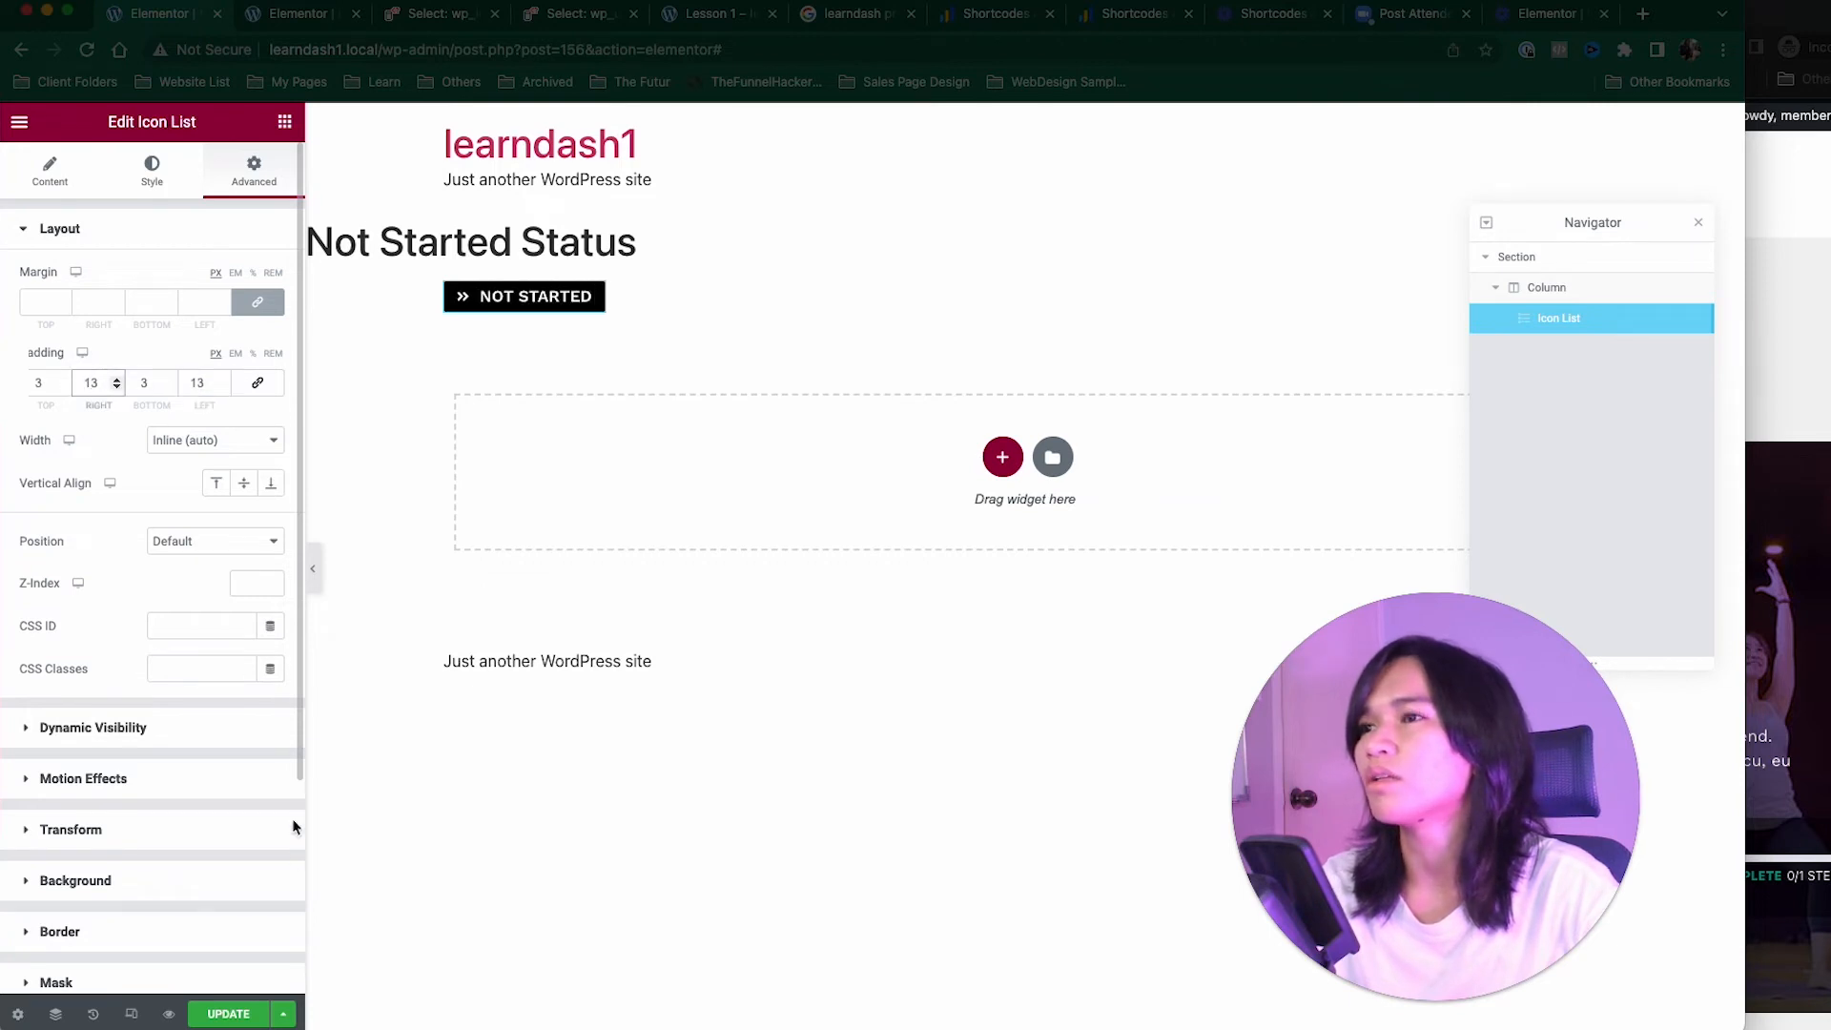
scroll(174, 846, "down", 1)
left_click(157, 854)
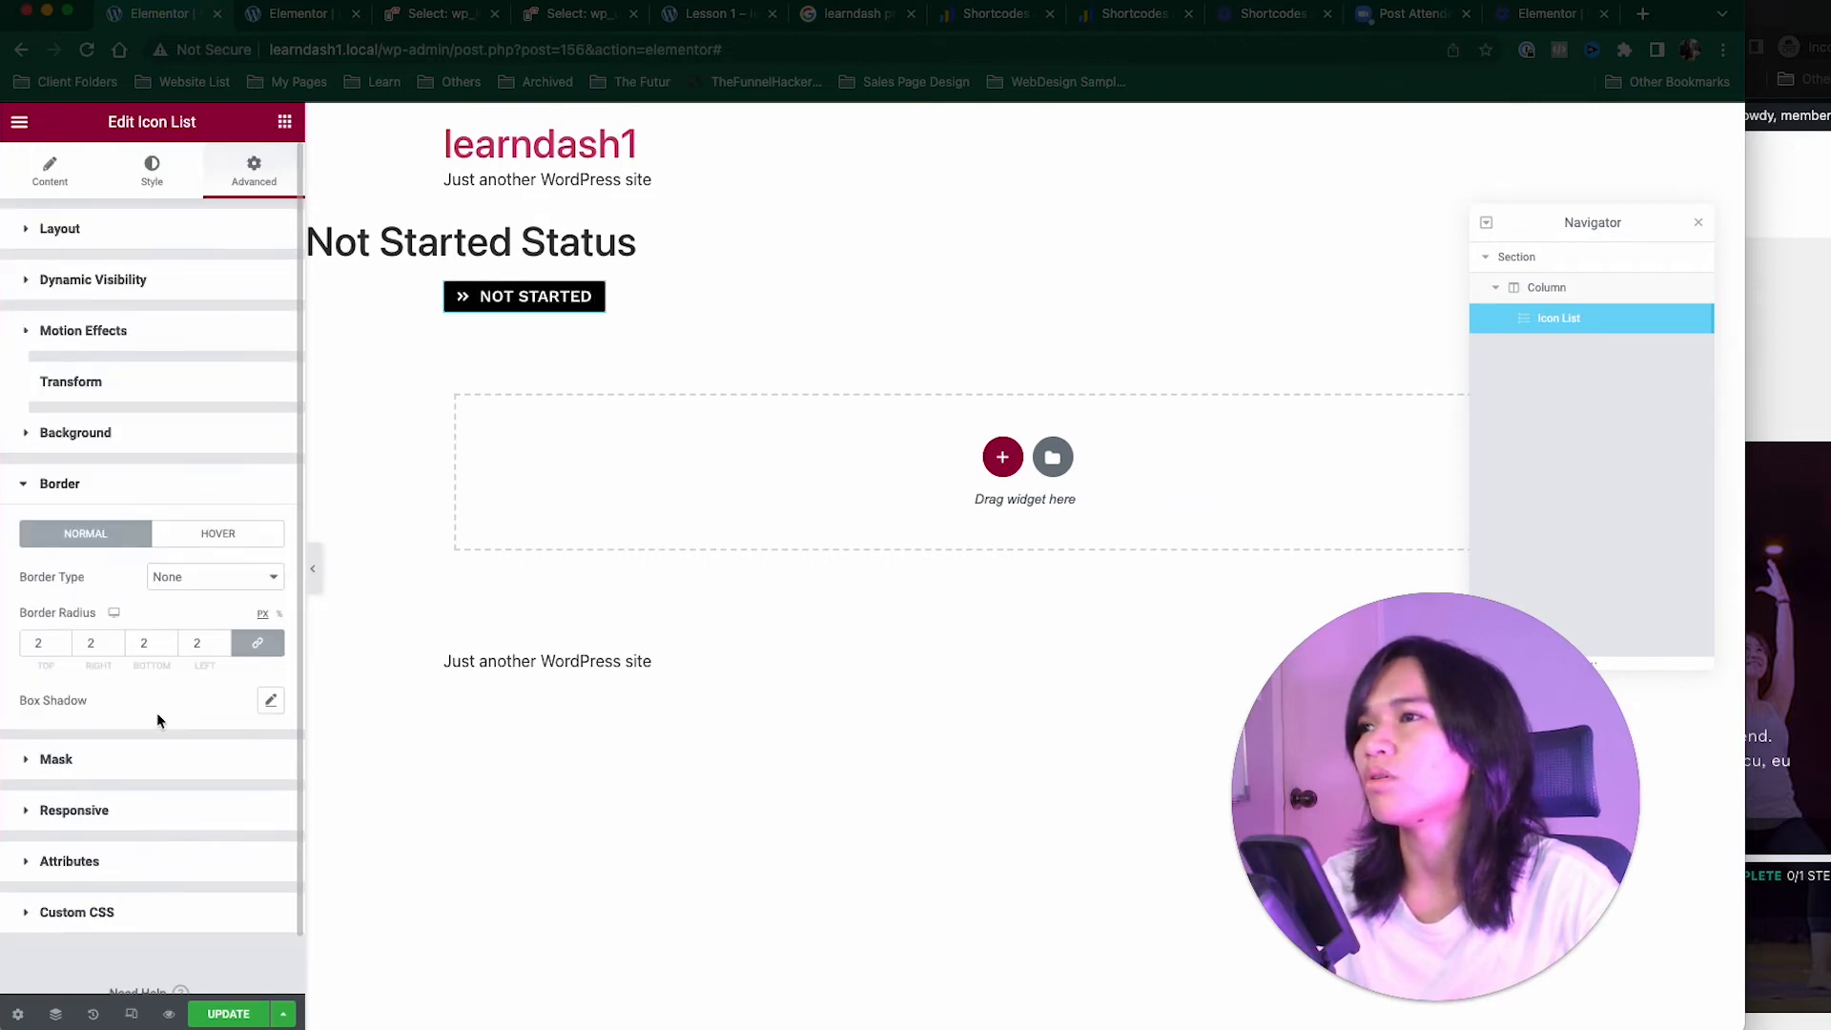
double_click(197, 641)
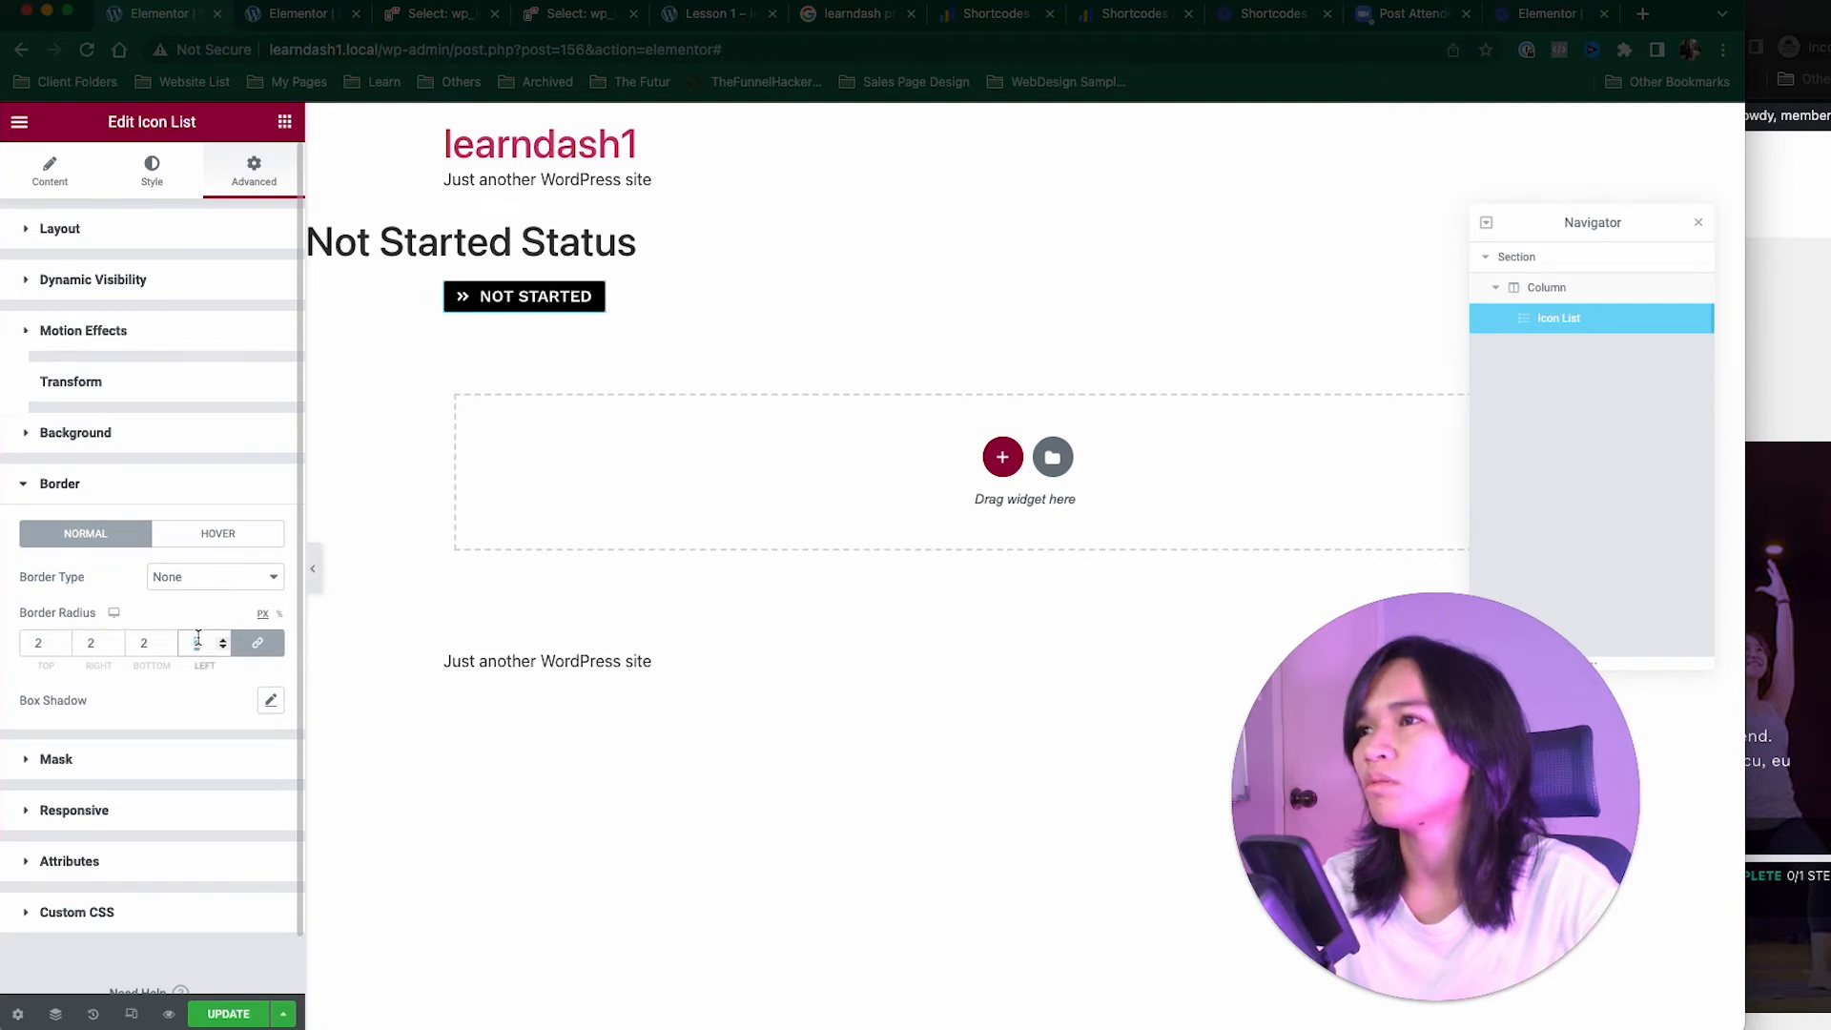
type("4")
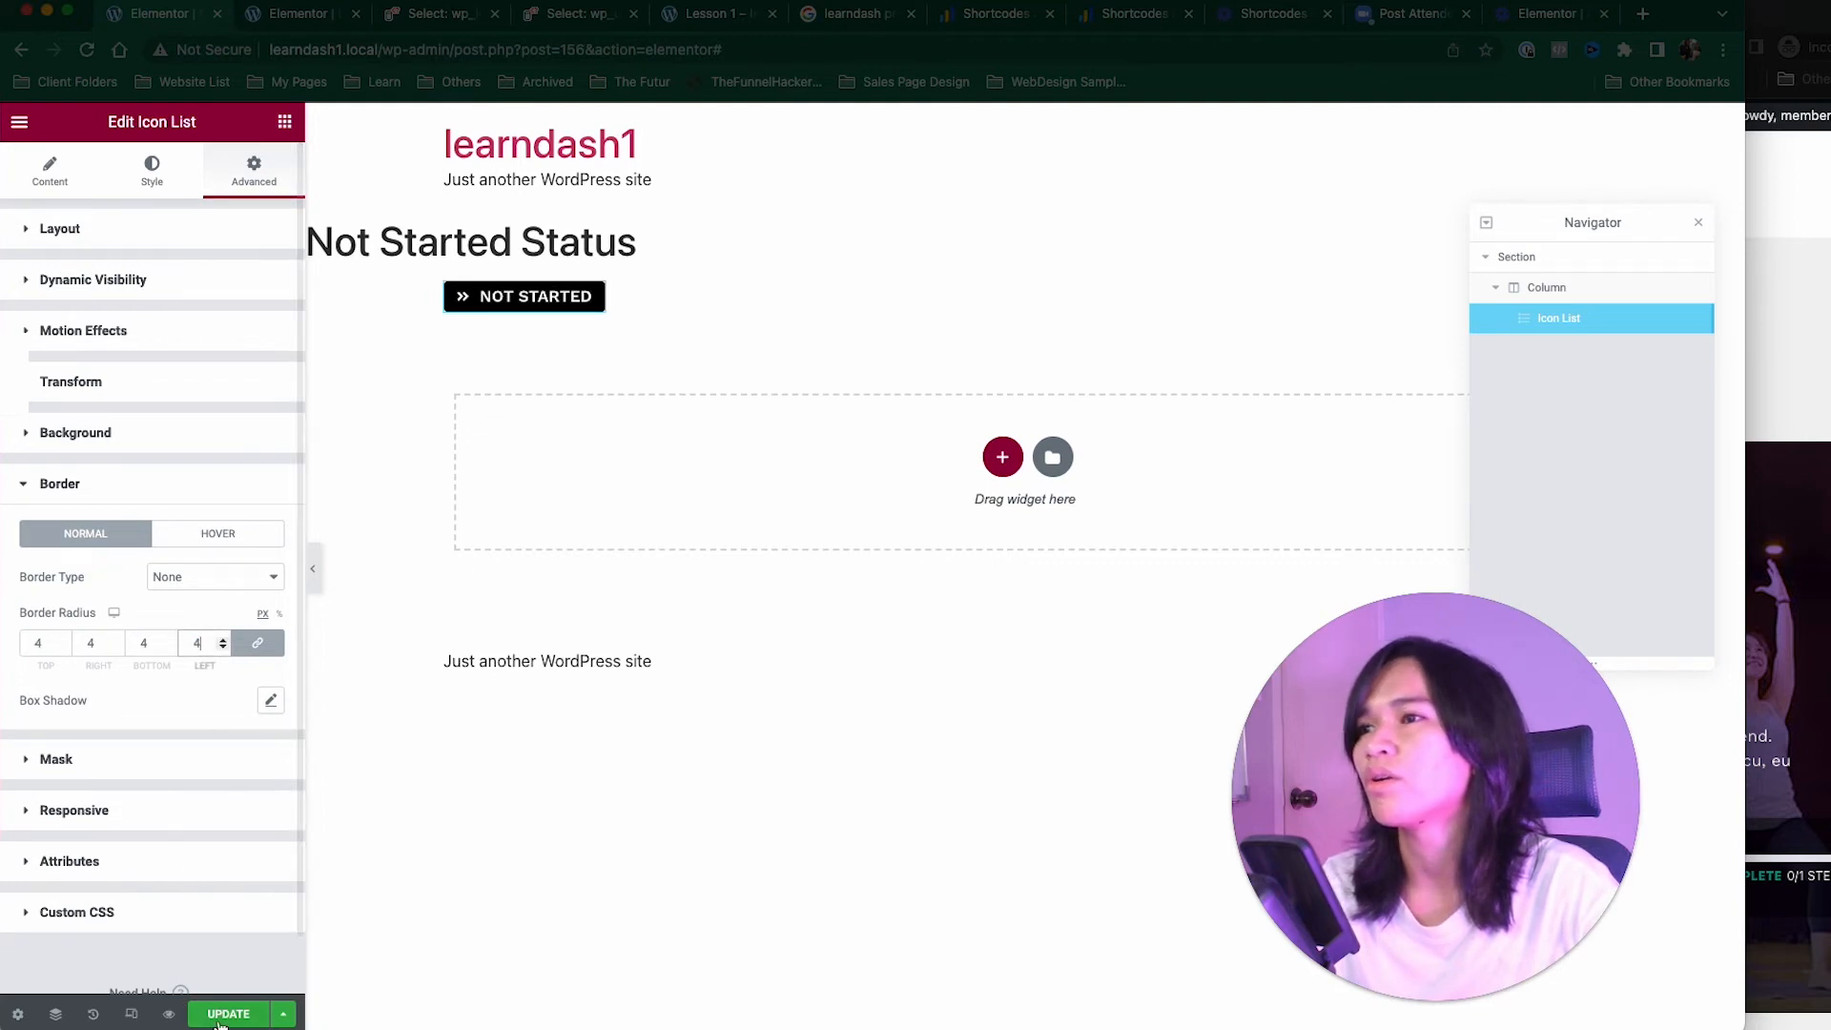
Step: Reload the member's Courses page and check the Not Started badges' black background and spacing on the course cards
key("super+grave")
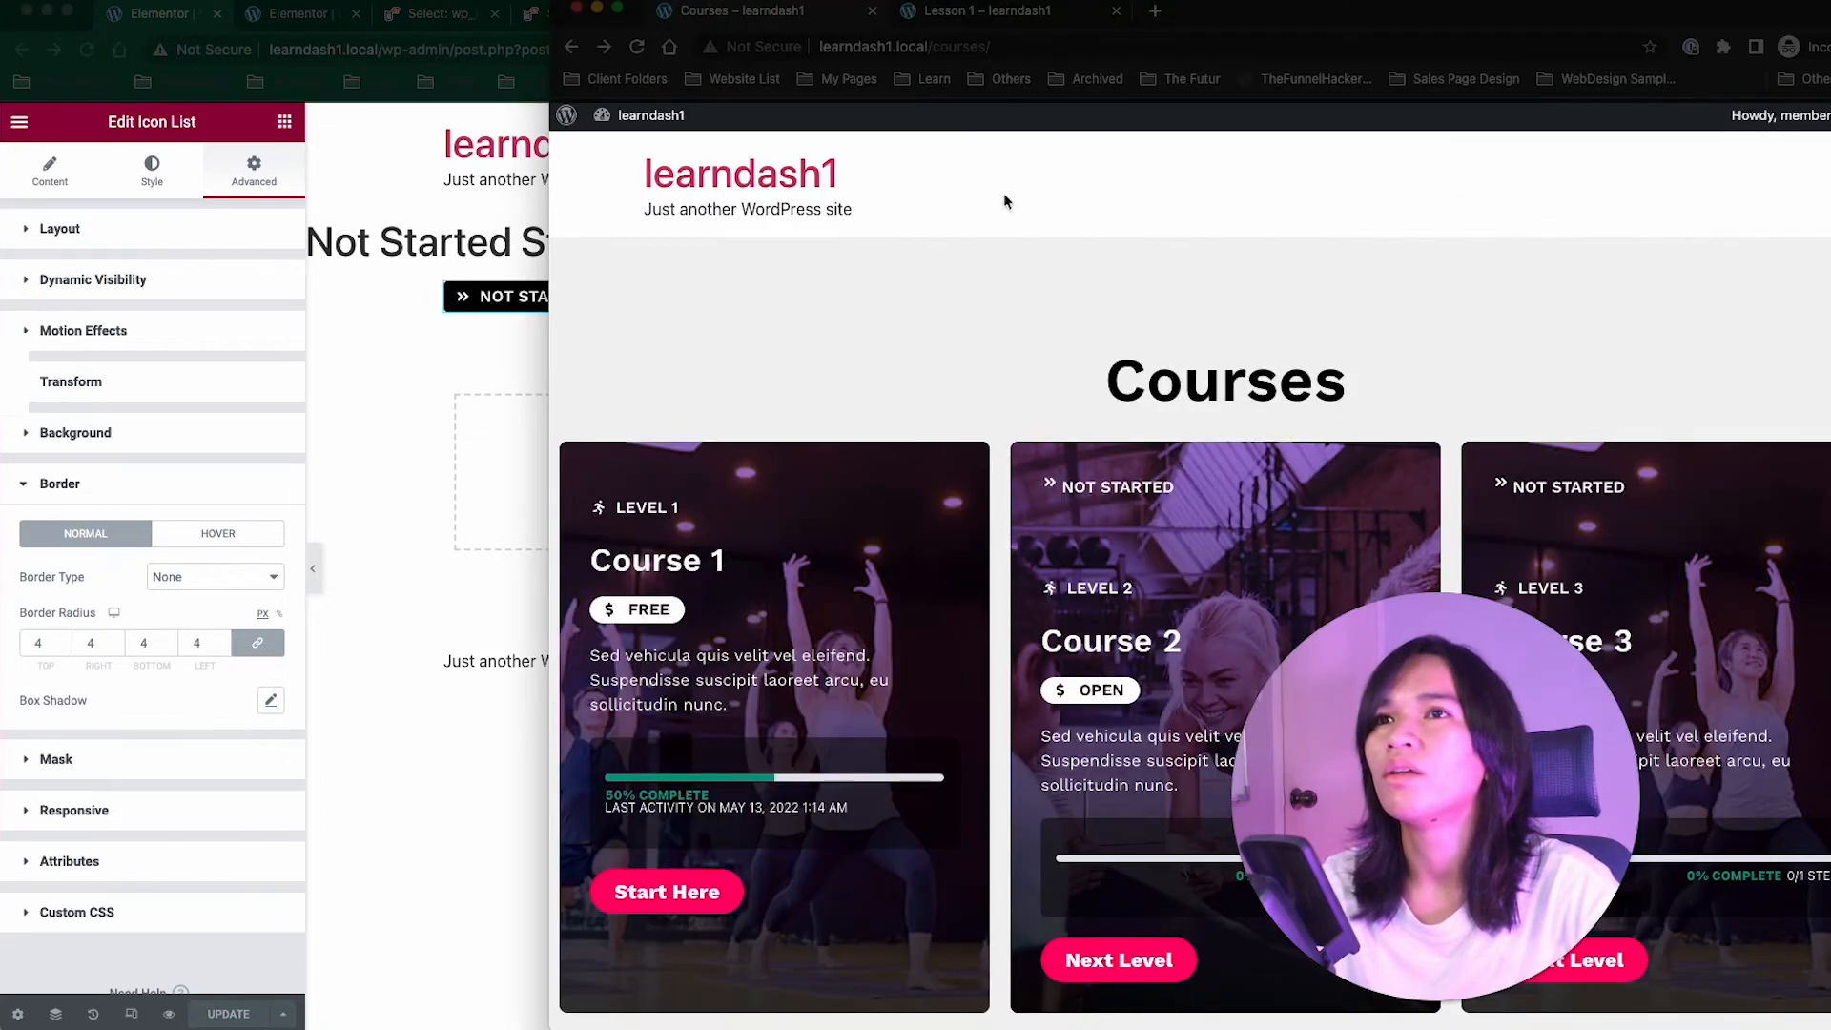
left_click(636, 50)
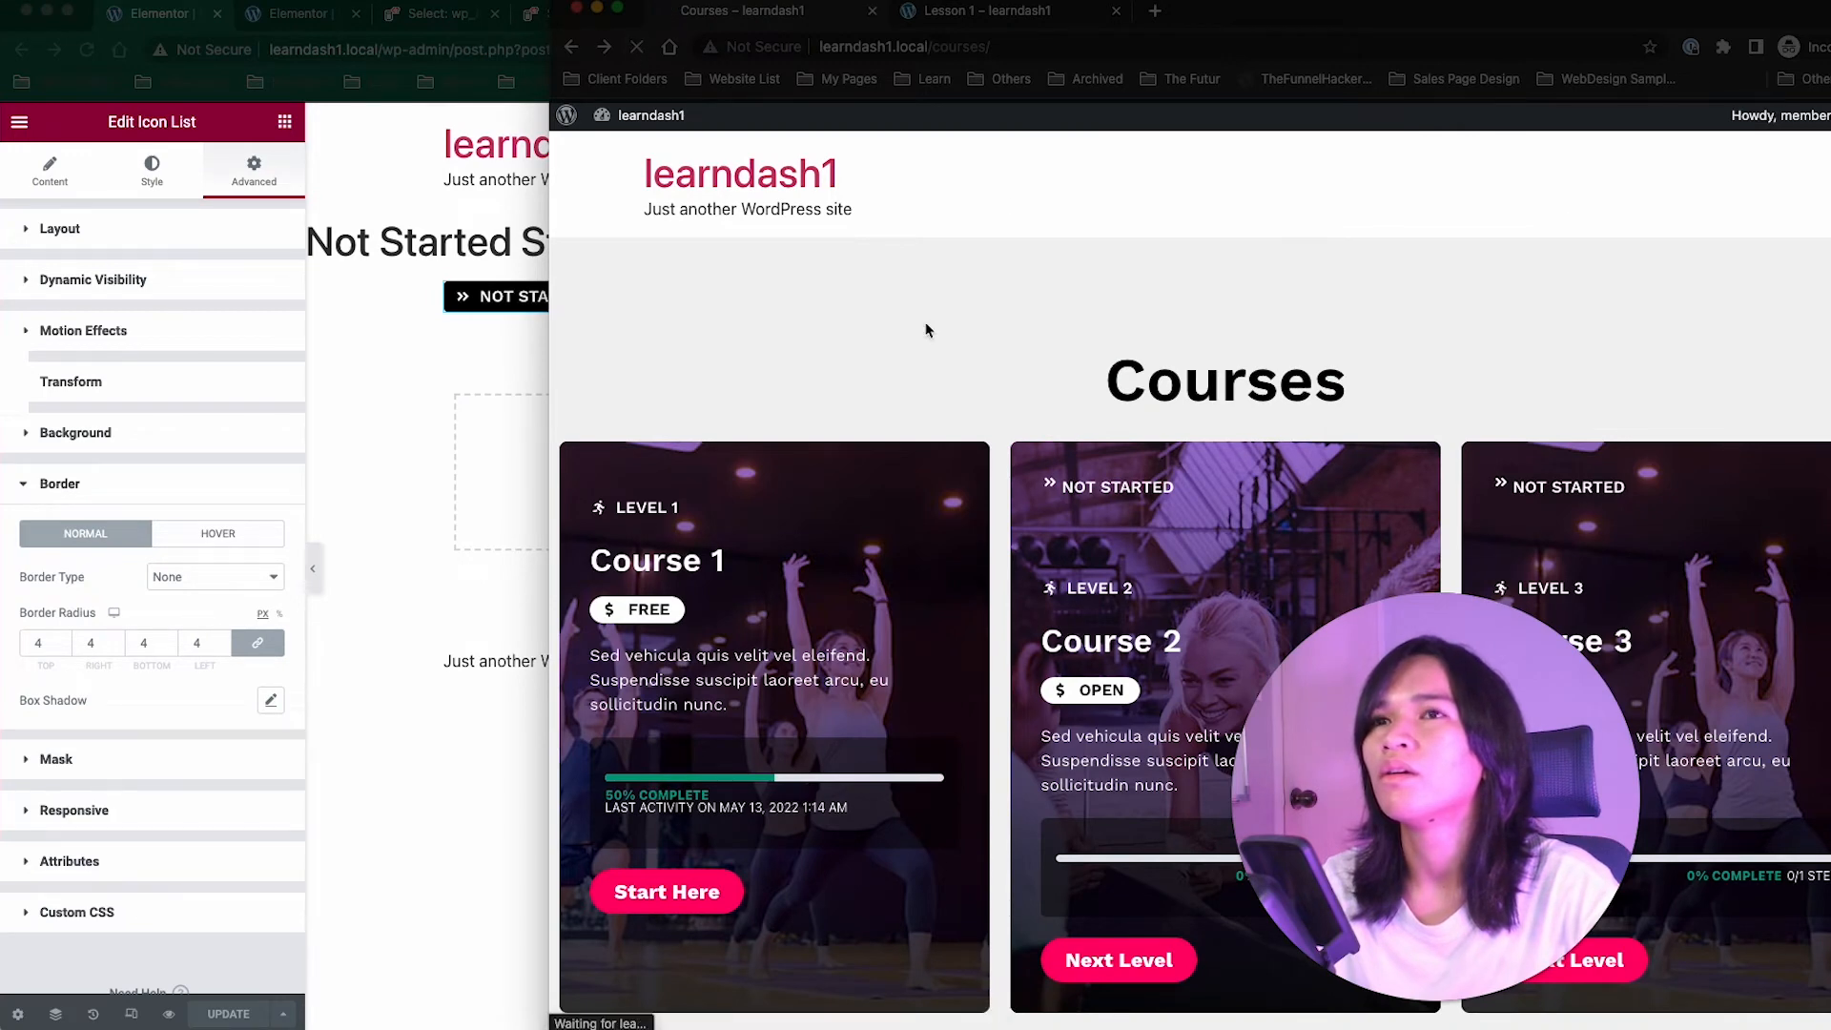
scroll(925, 329, "down", 3)
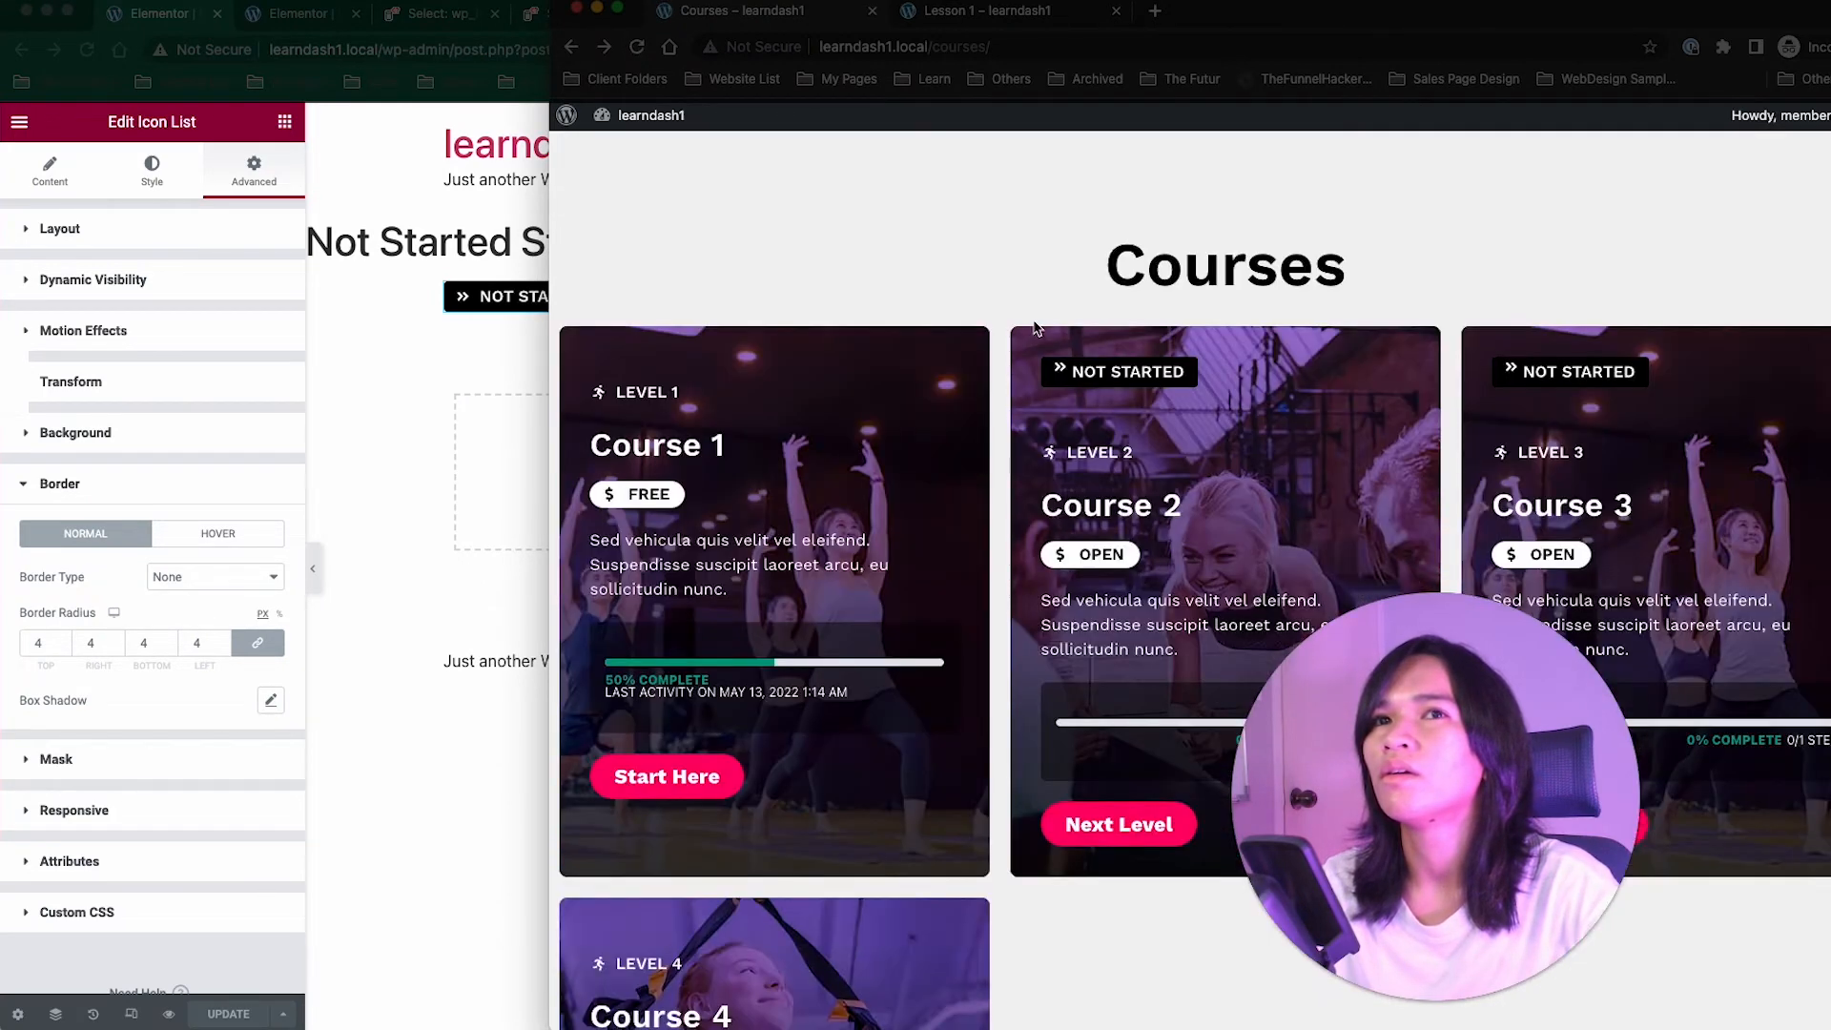
scroll(1128, 430, "down", 1)
scroll(1083, 409, "up", 3)
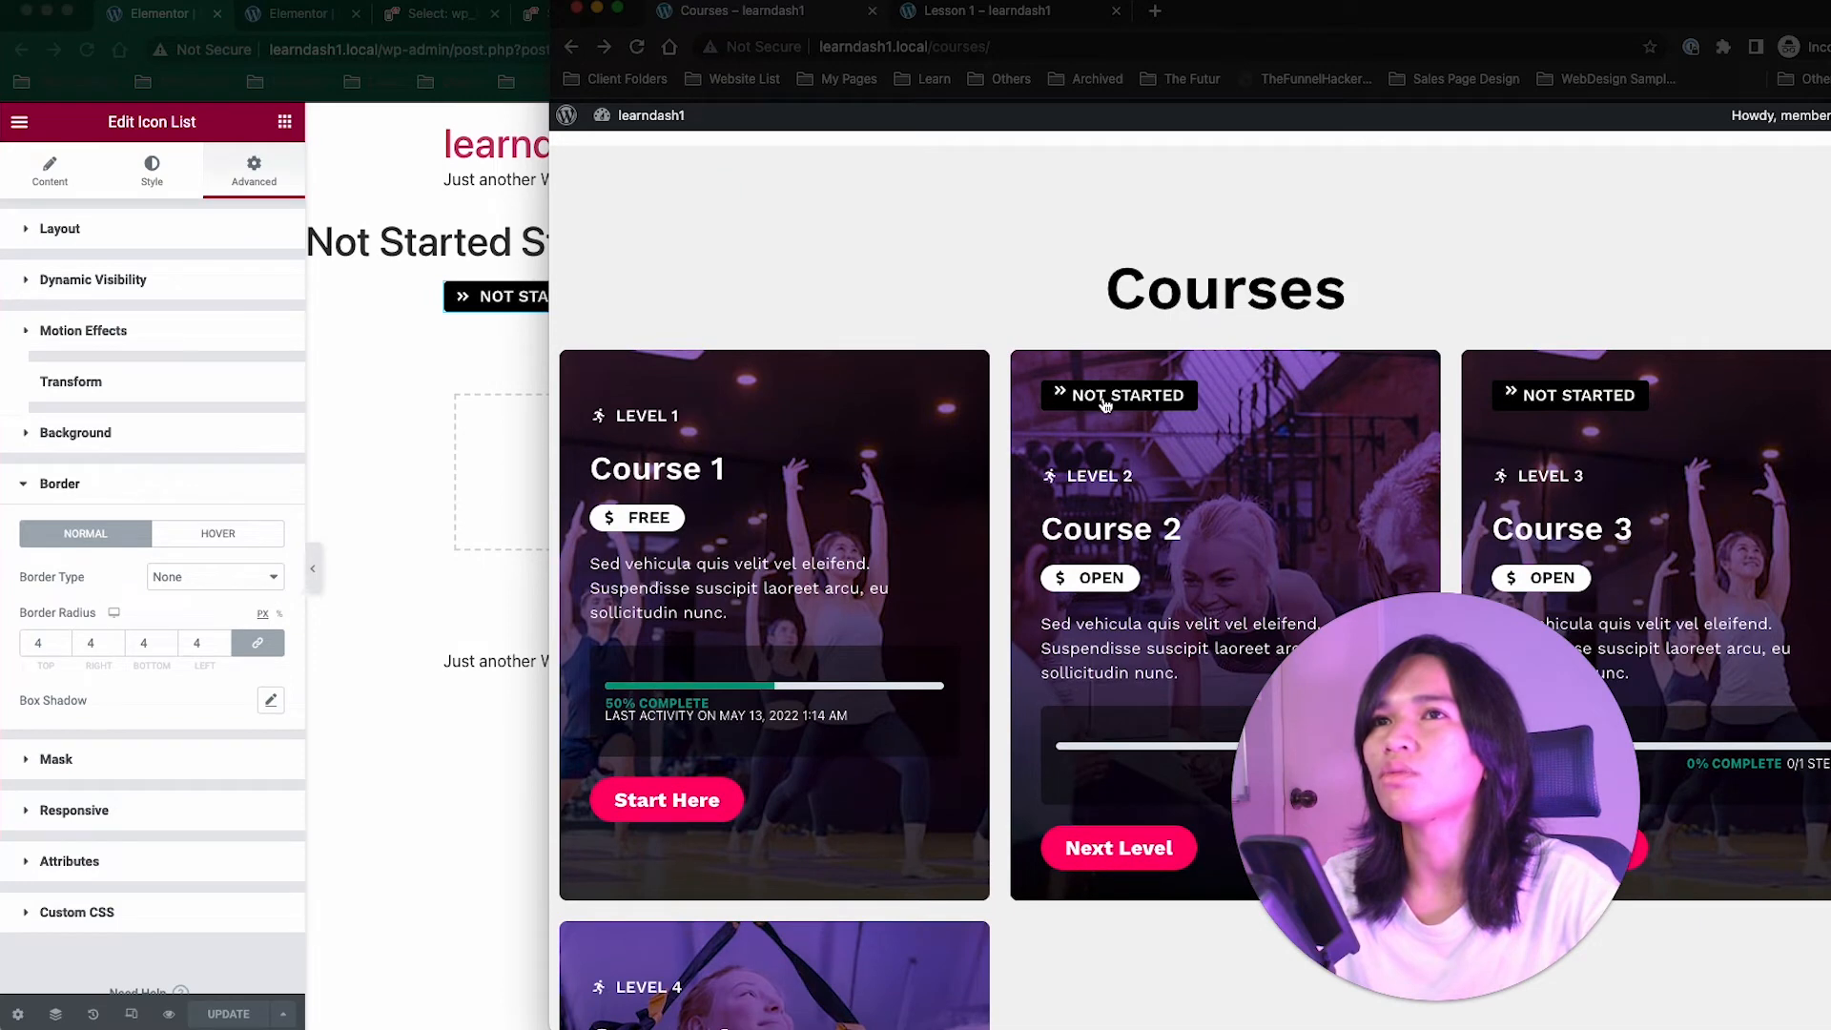
scroll(1129, 403, "down", 3)
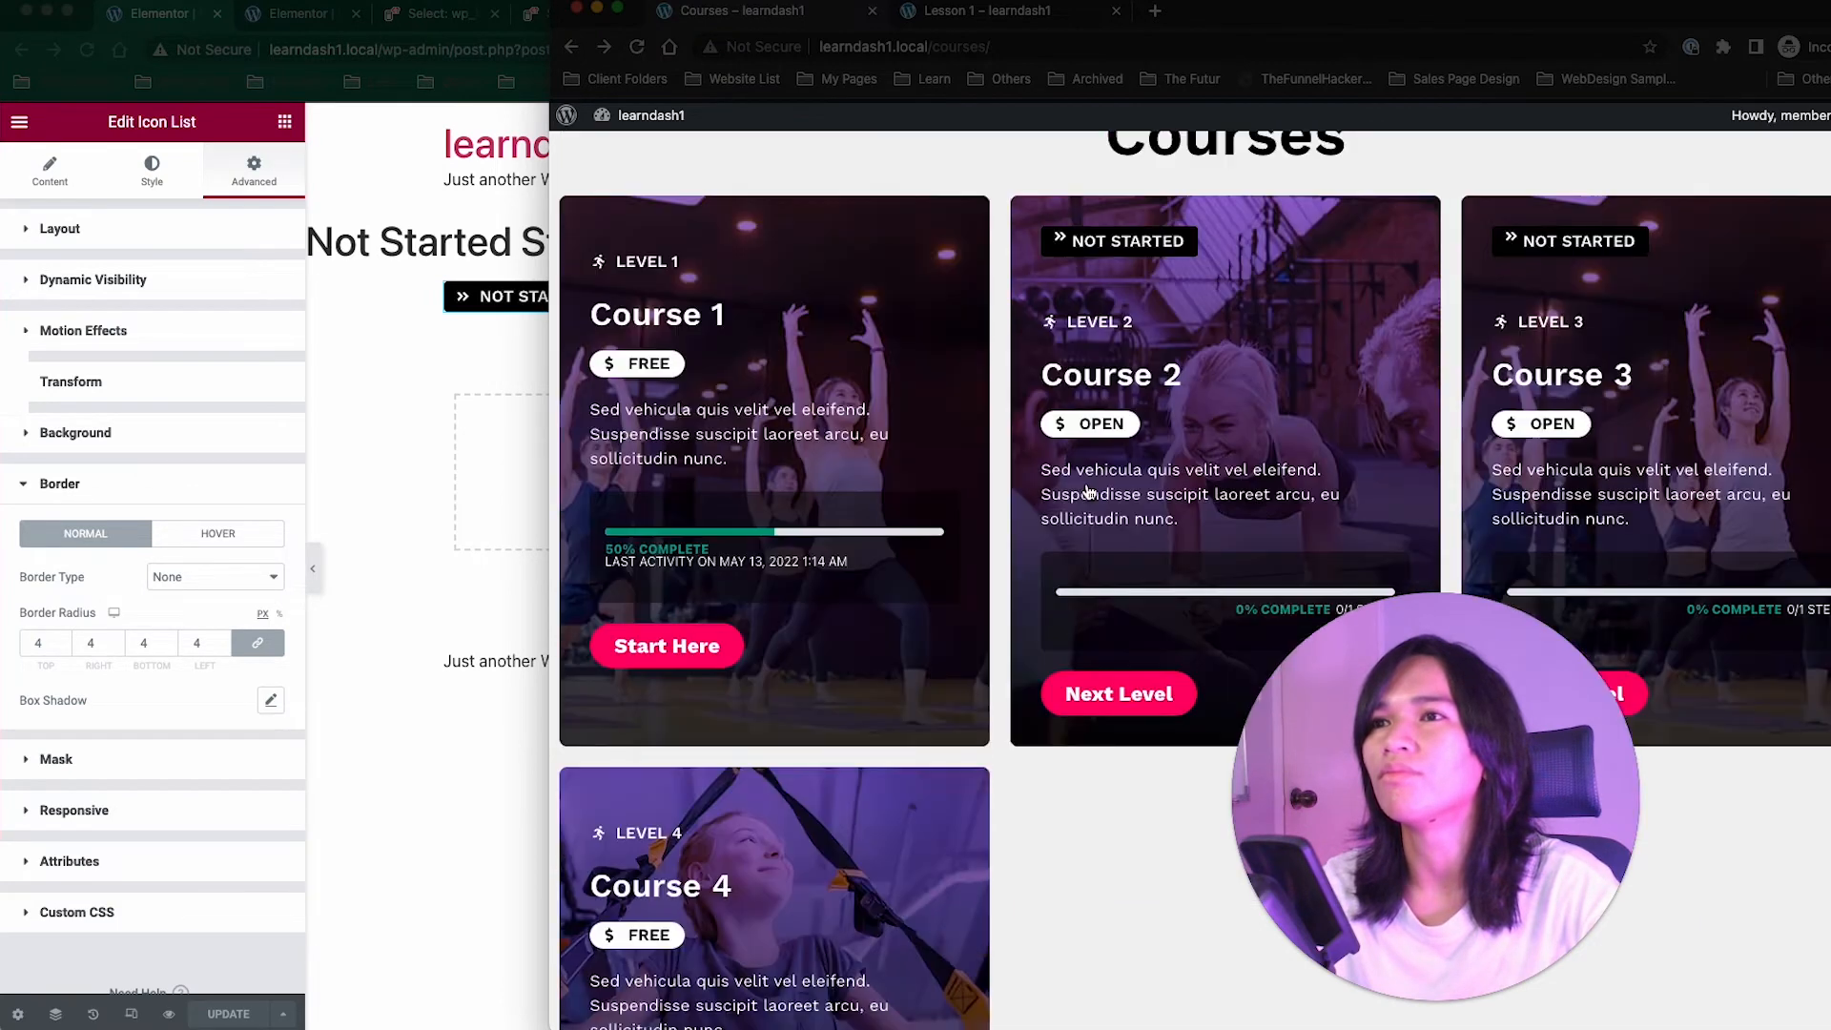
scroll(576, 348, "up", 2)
Step: In the course card template, set the typography line height of the Not Started dynamic field to 0
left_click(426, 356)
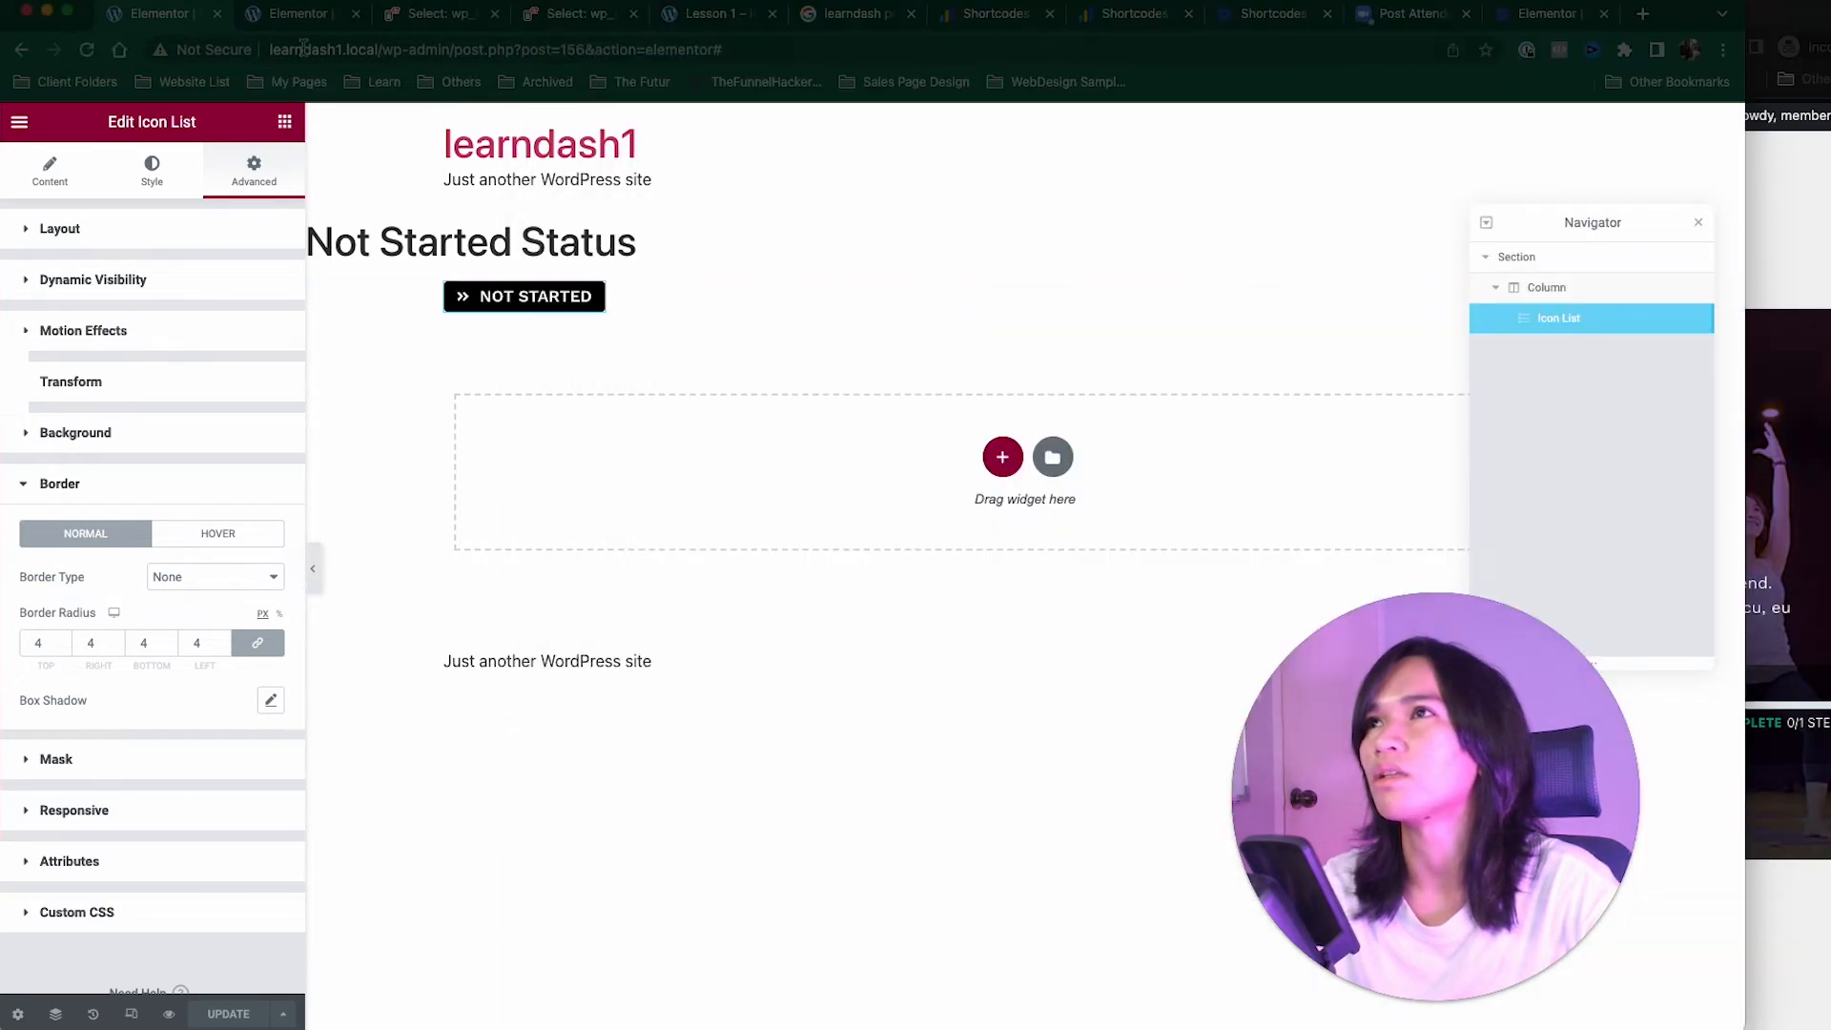
left_click(308, 17)
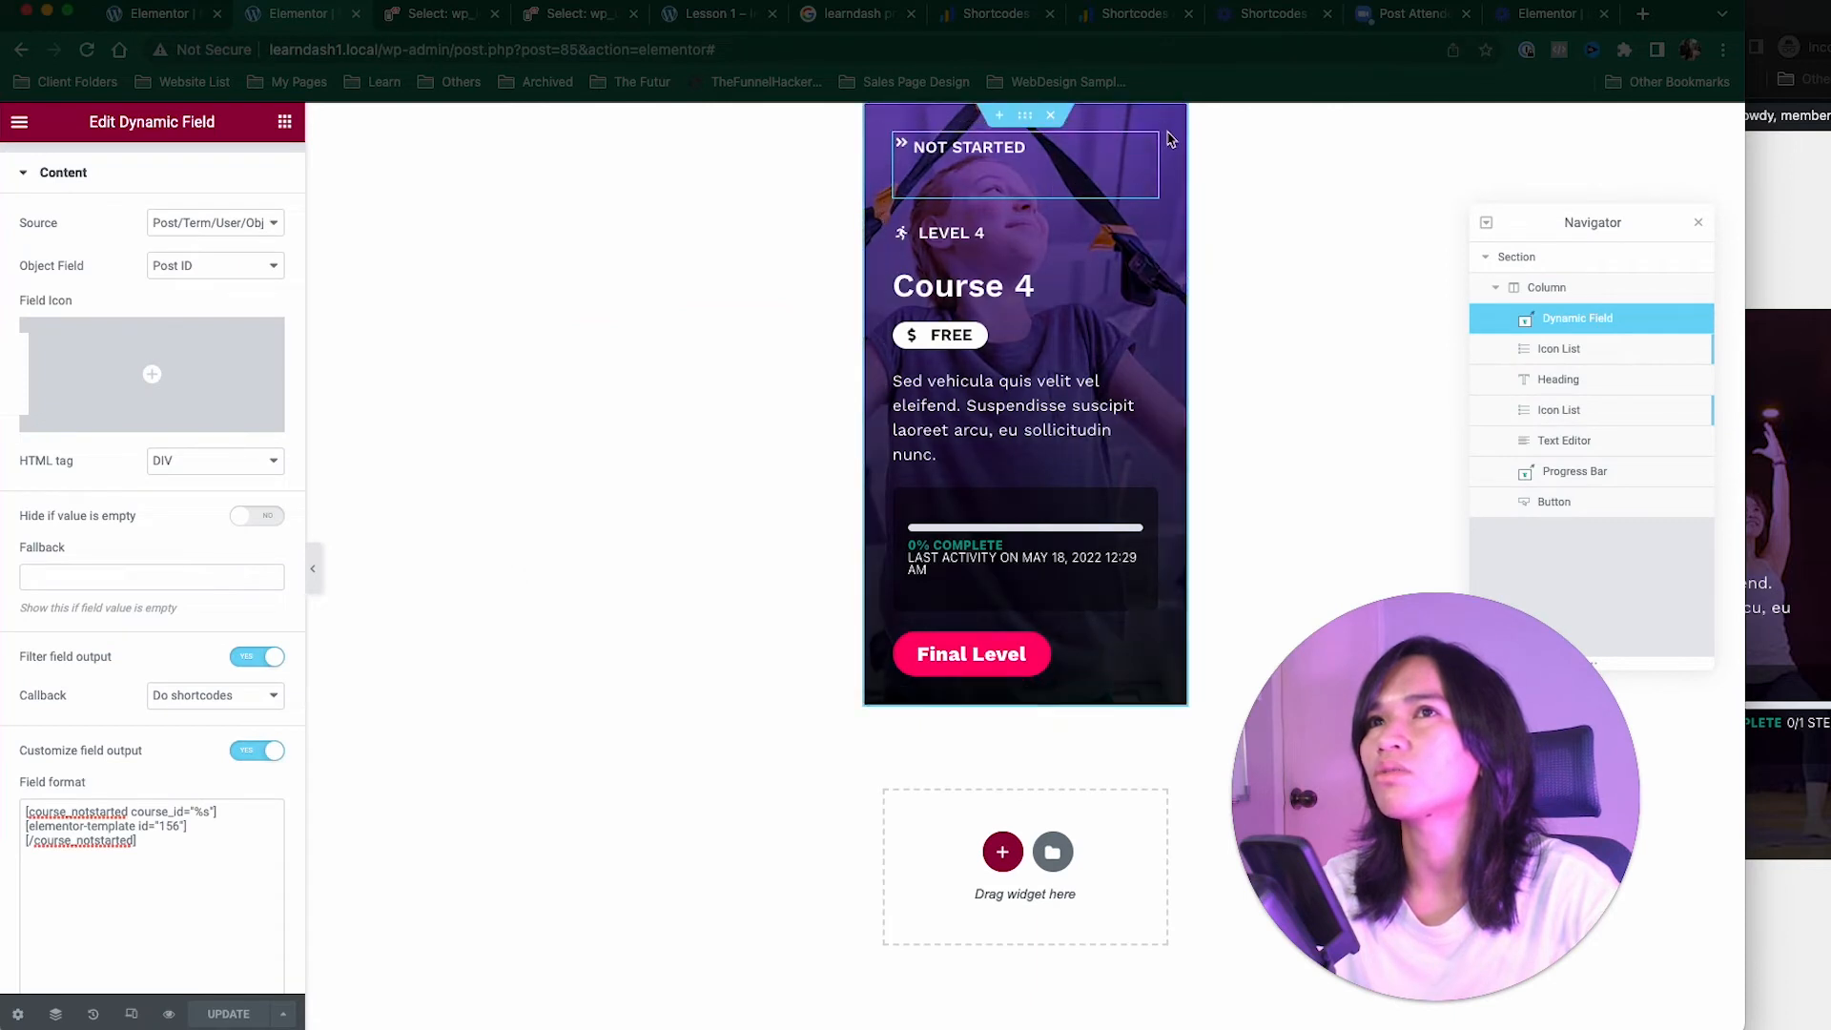
scroll(196, 745, "up", 1)
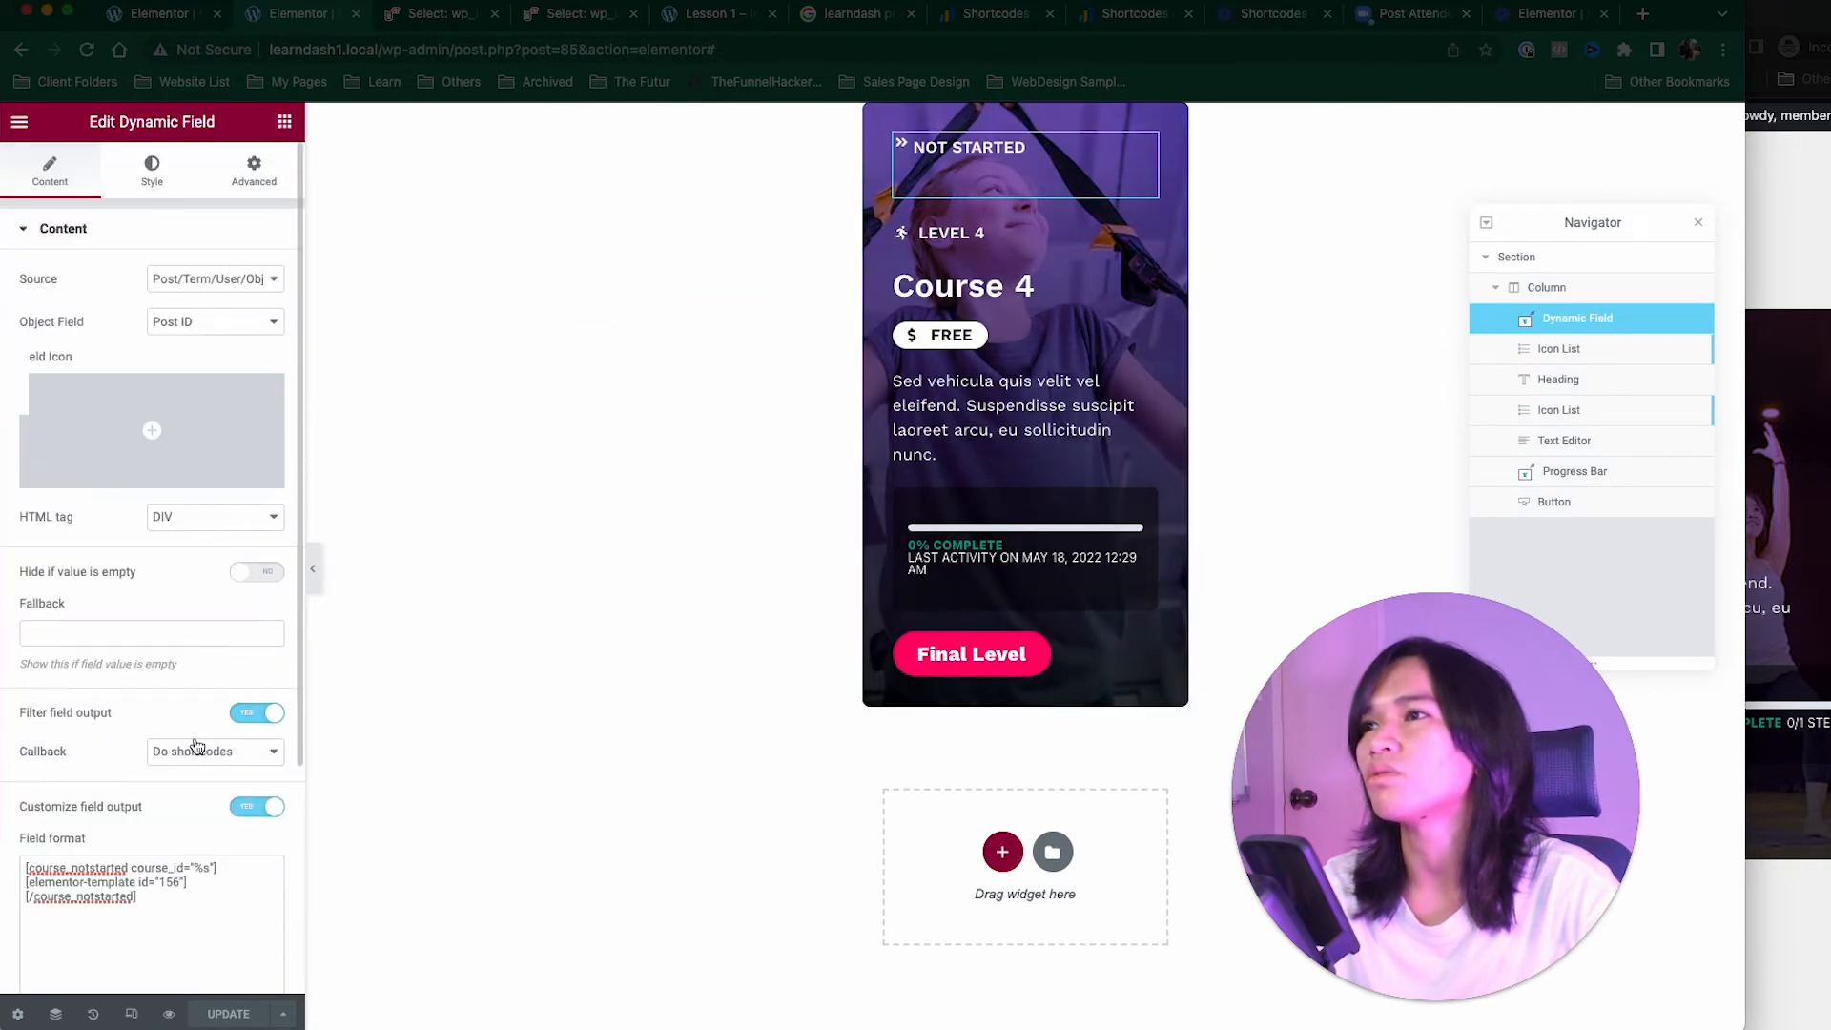
left_click(121, 172)
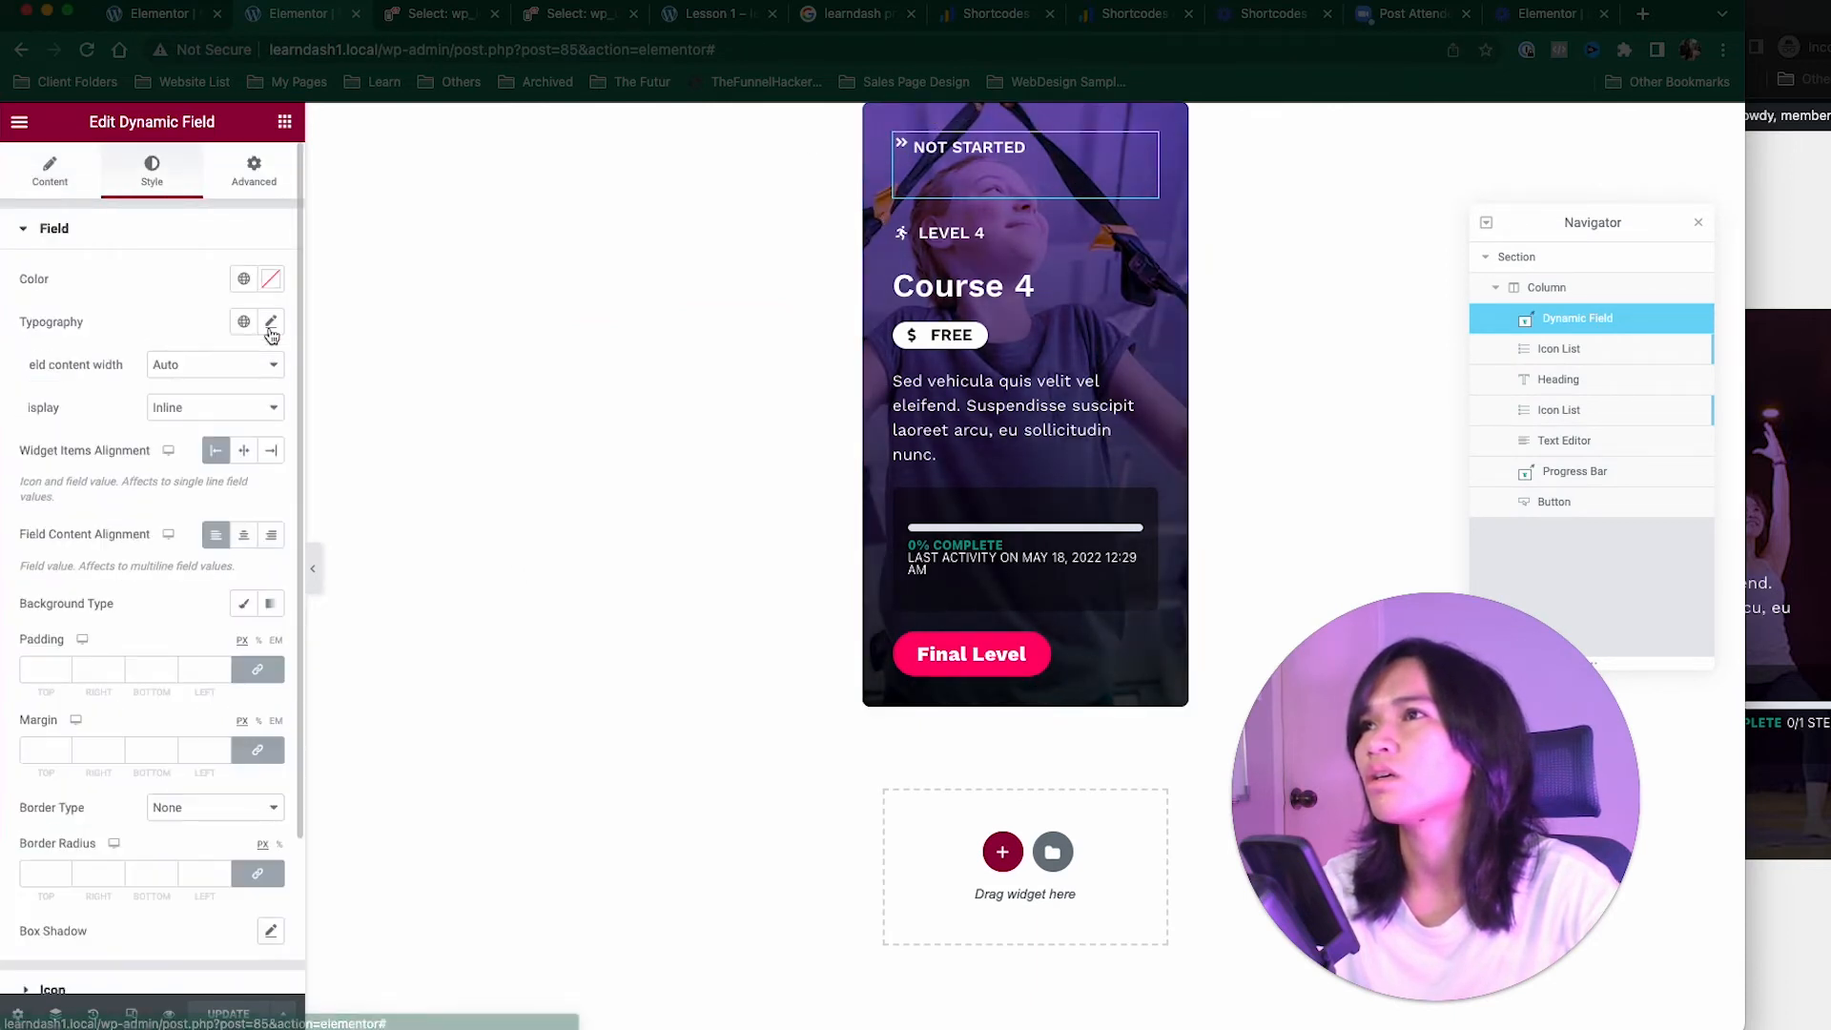
left_click(272, 323)
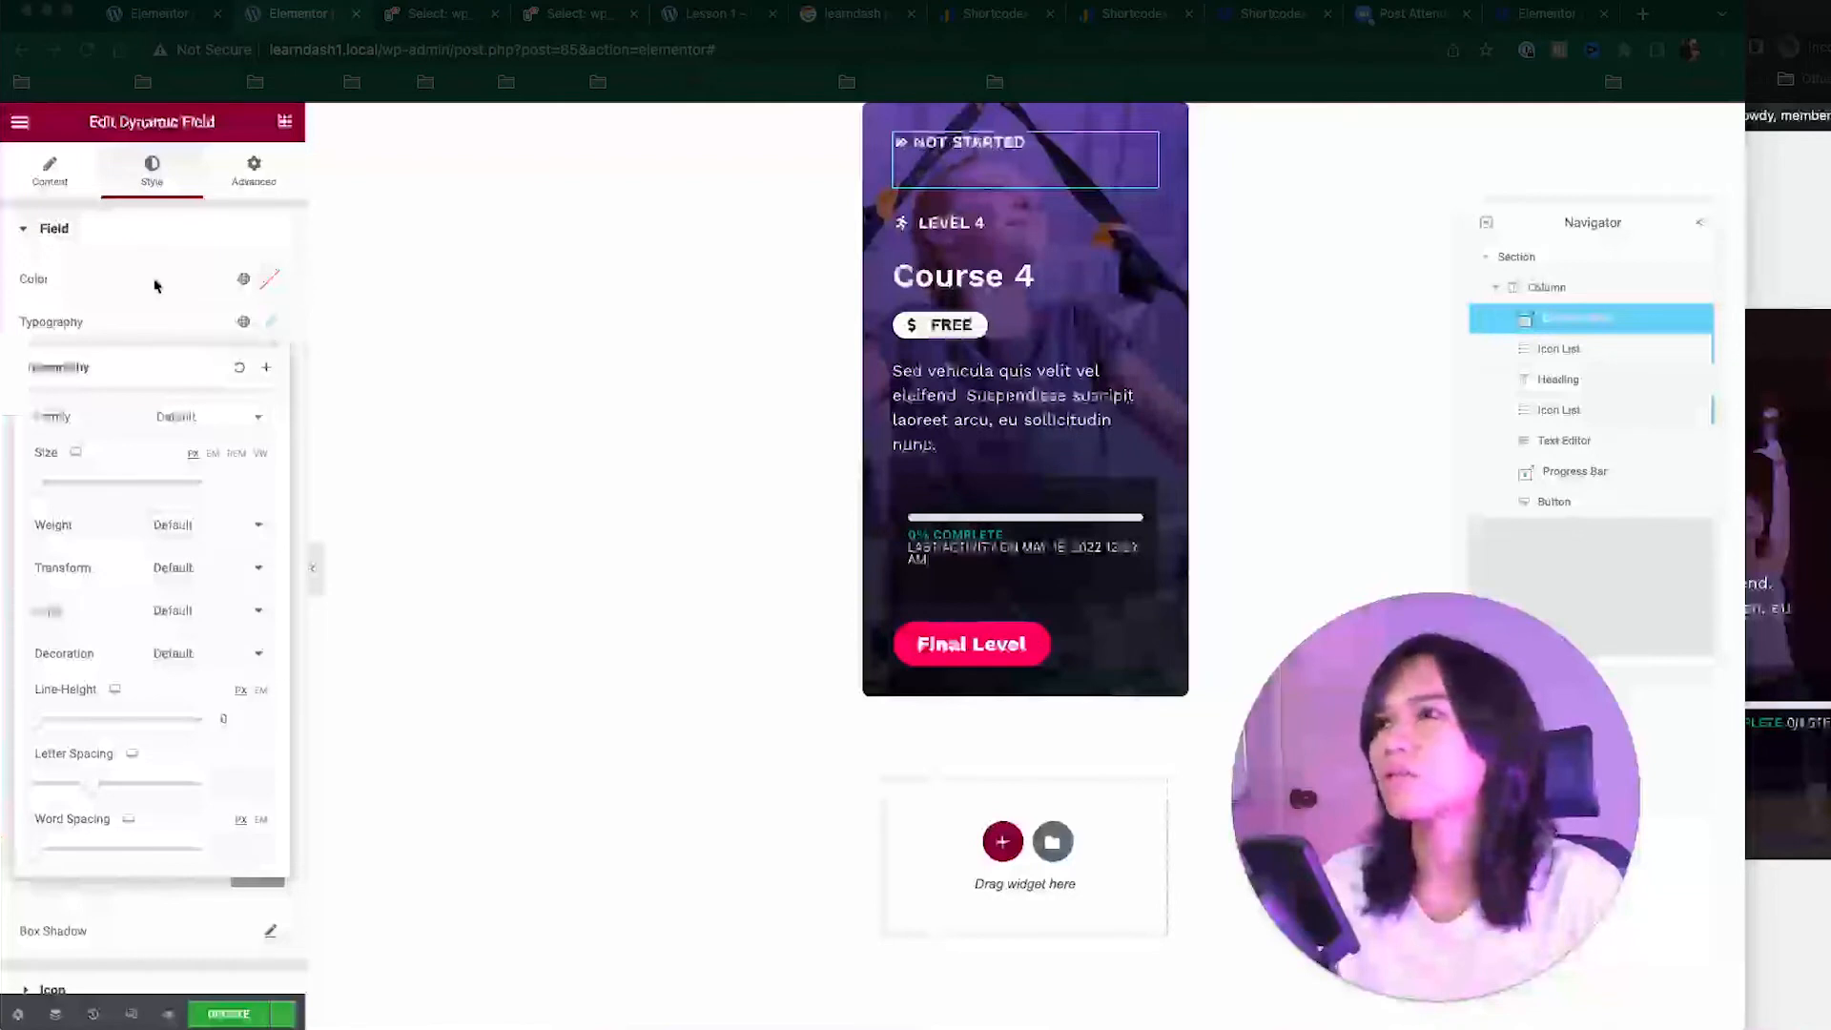
left_click(270, 323)
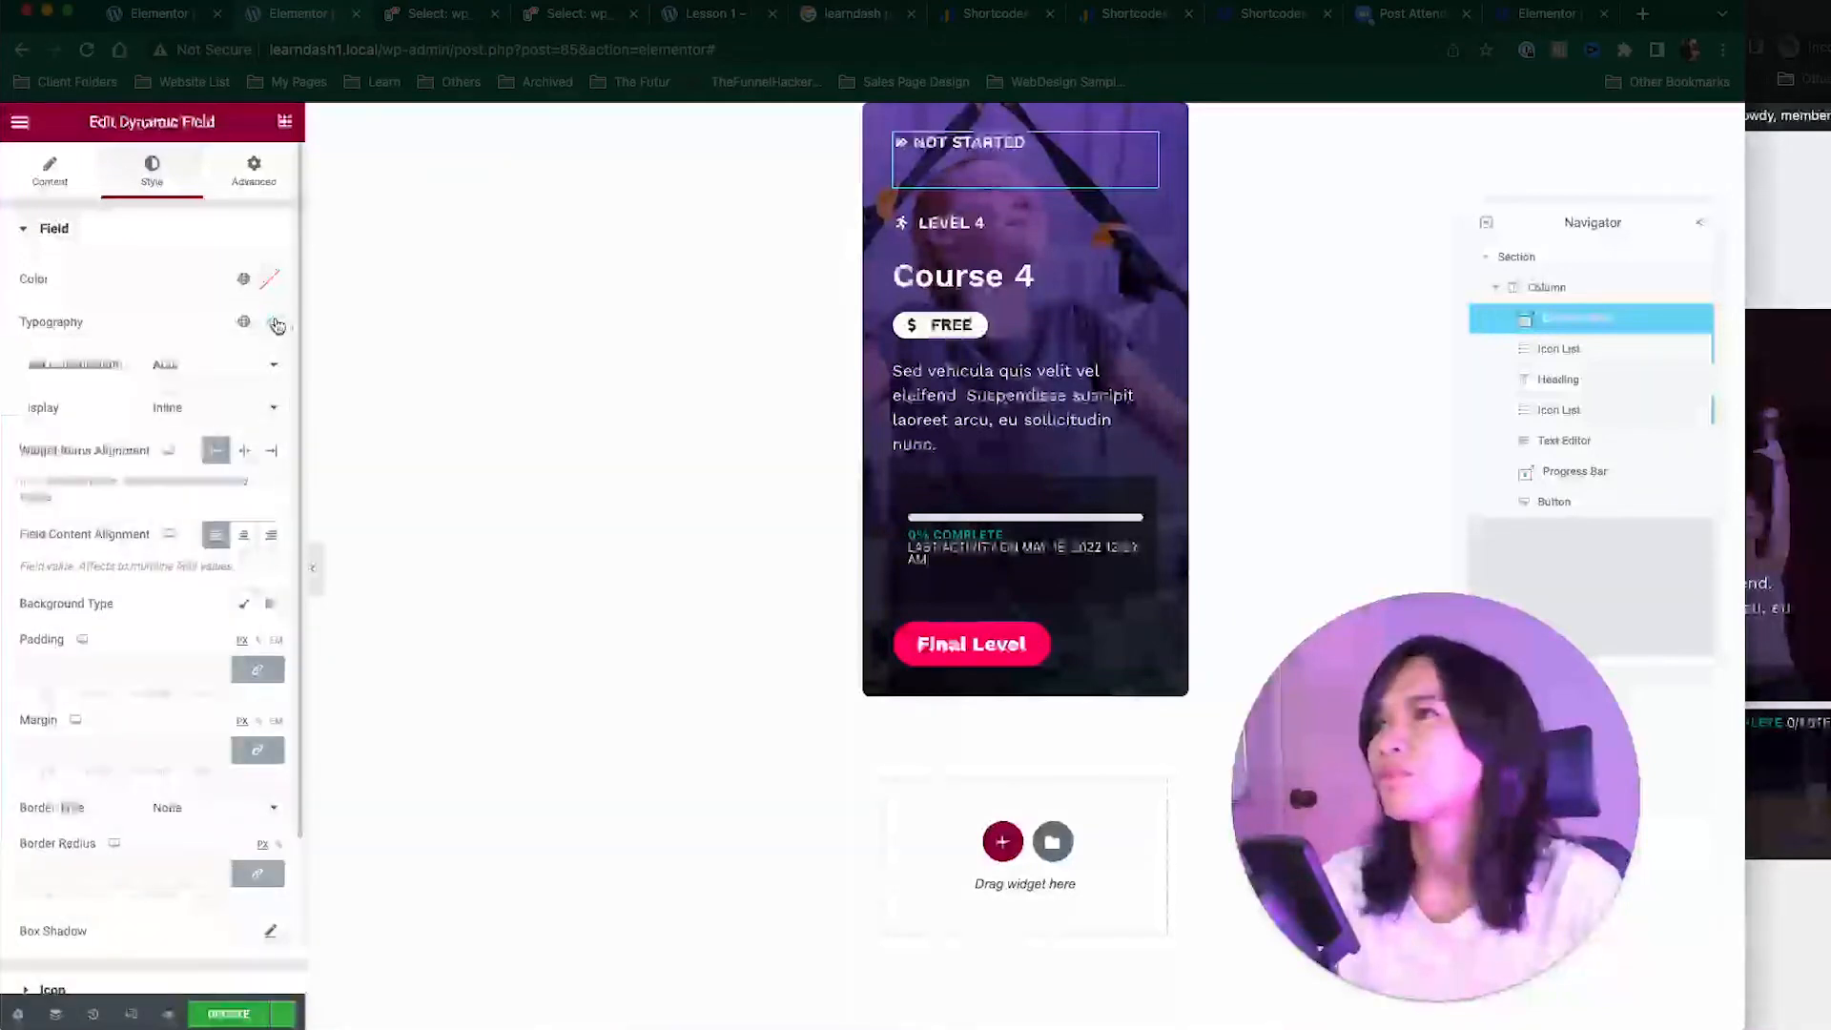
left_click(274, 325)
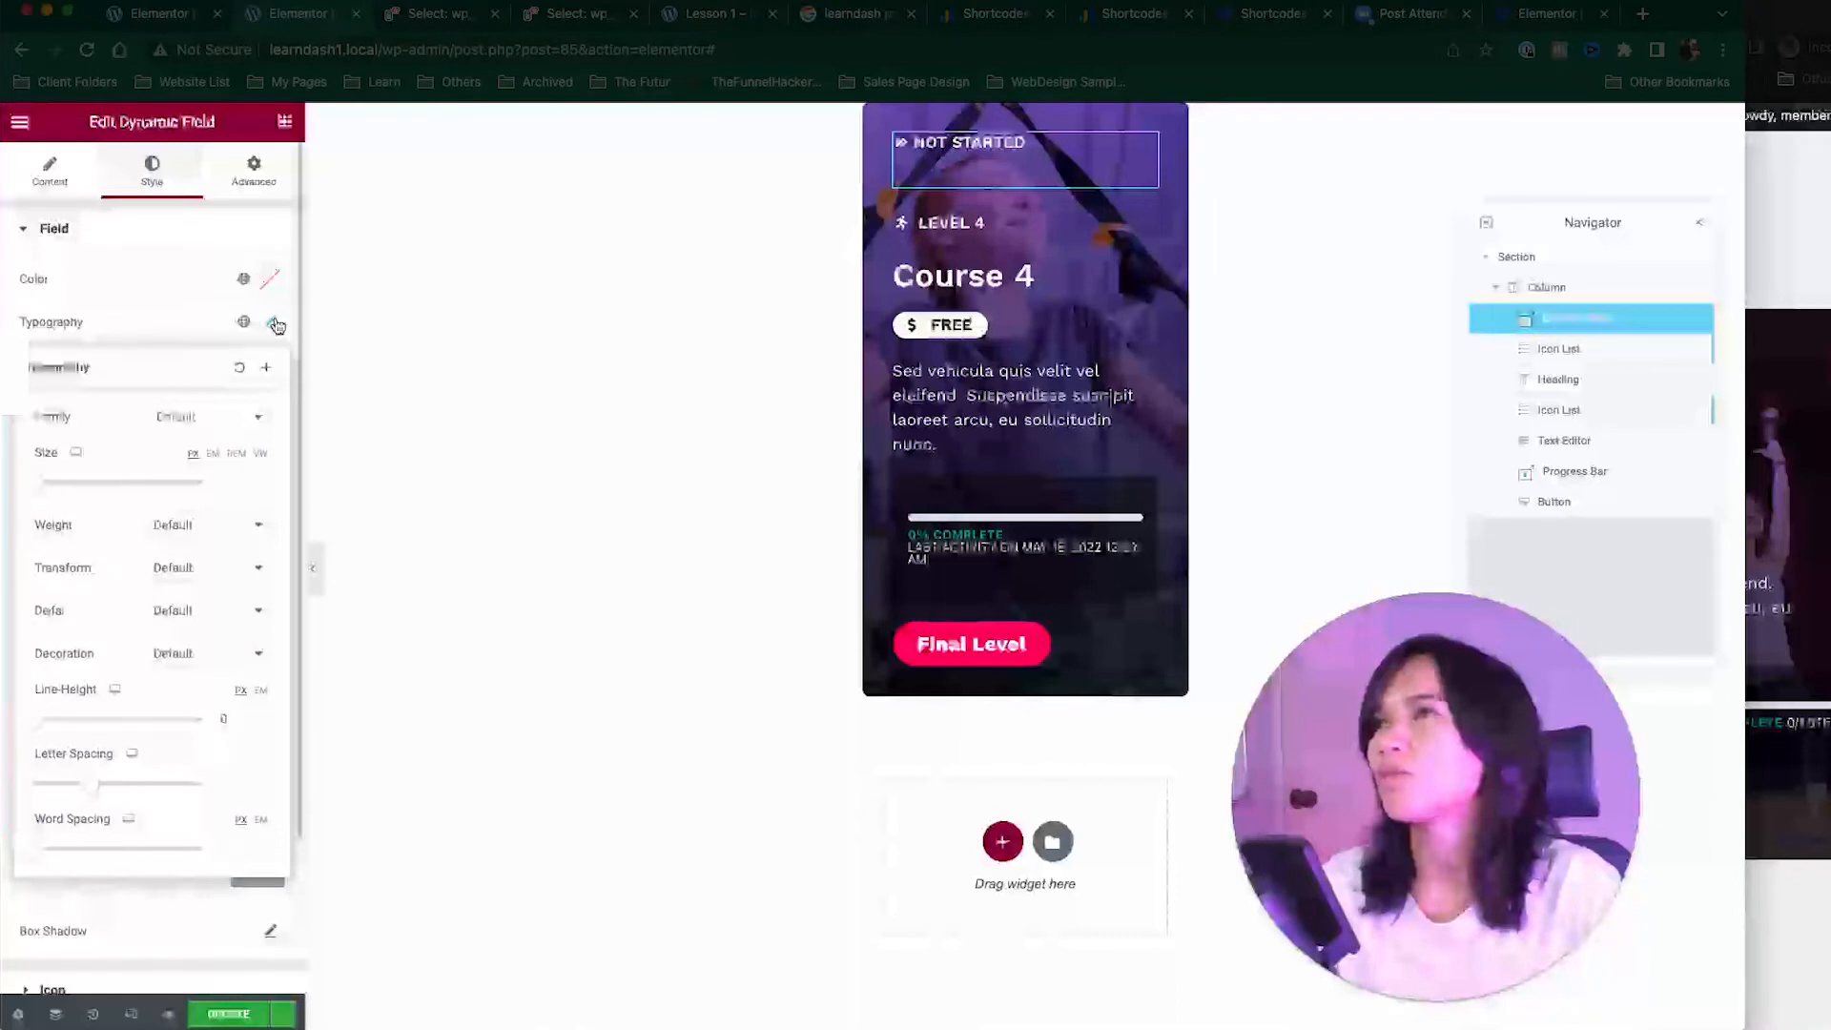
left_click(275, 325)
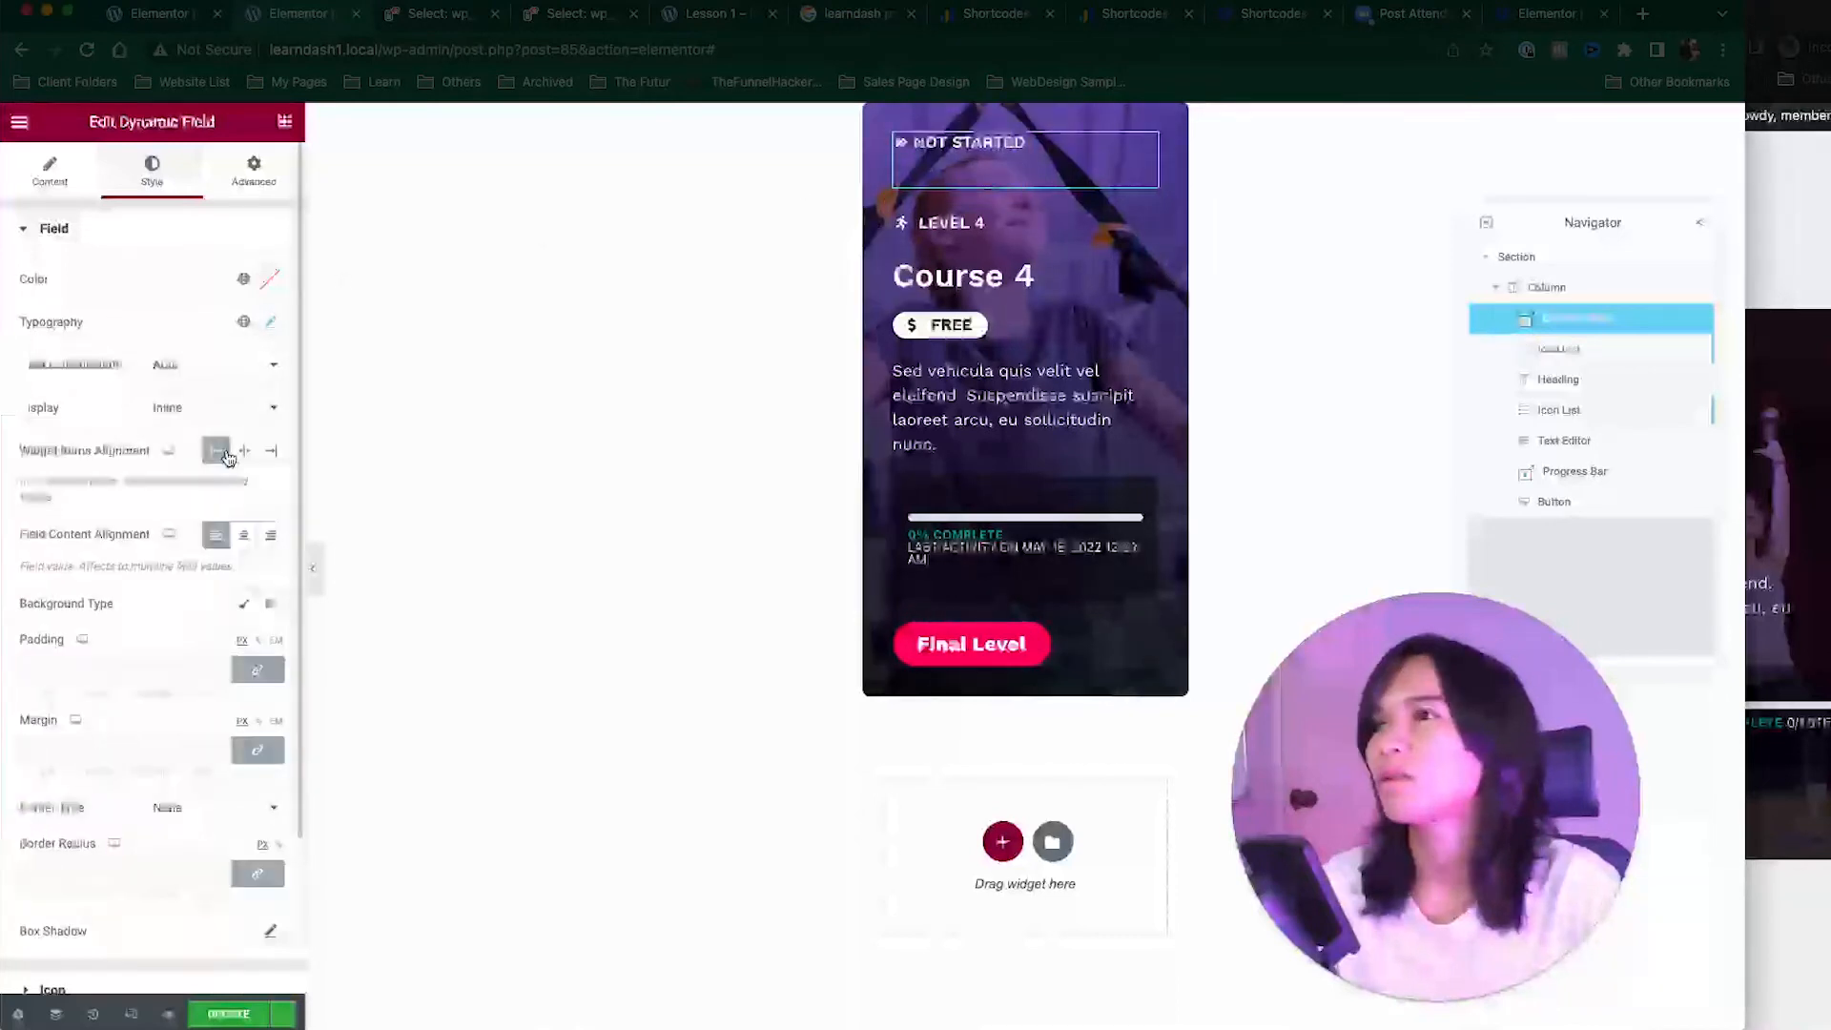
left_click(272, 325)
left_click(271, 327)
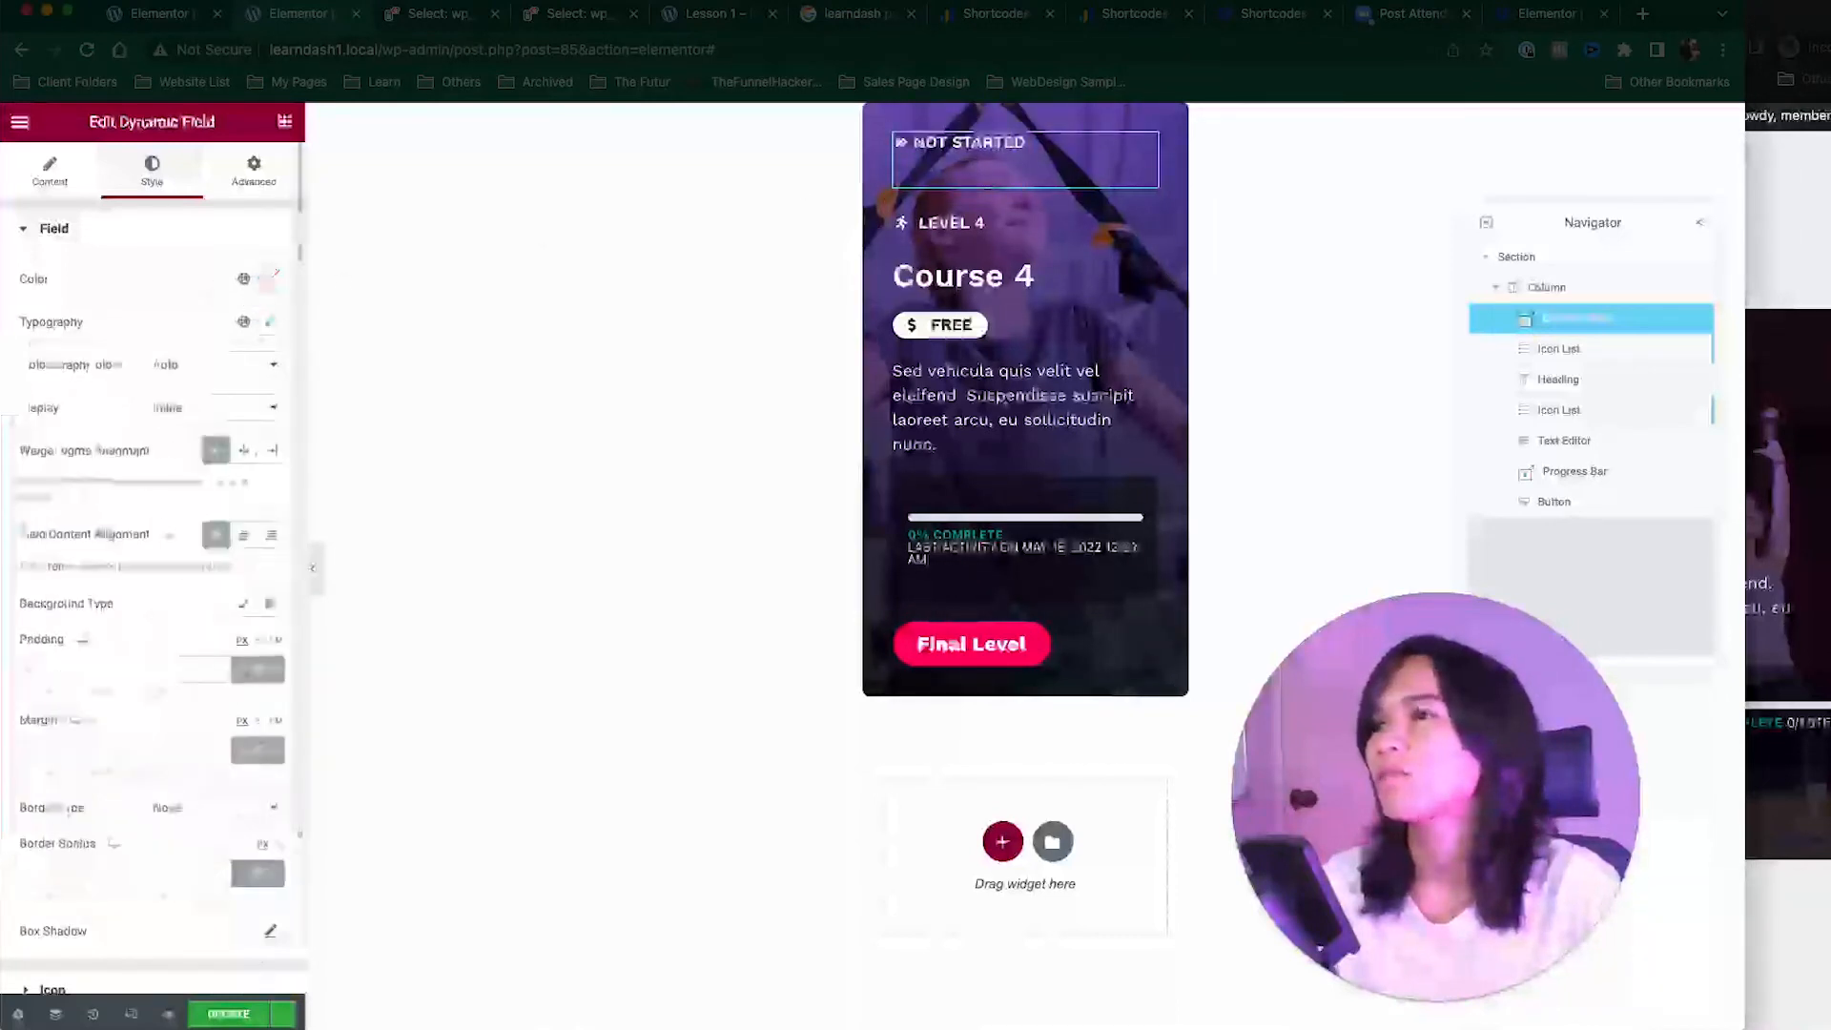
Step: Reload the member's Courses page and compare its badges' icon alignment and height with the Elementor templates
left_click(1777, 207)
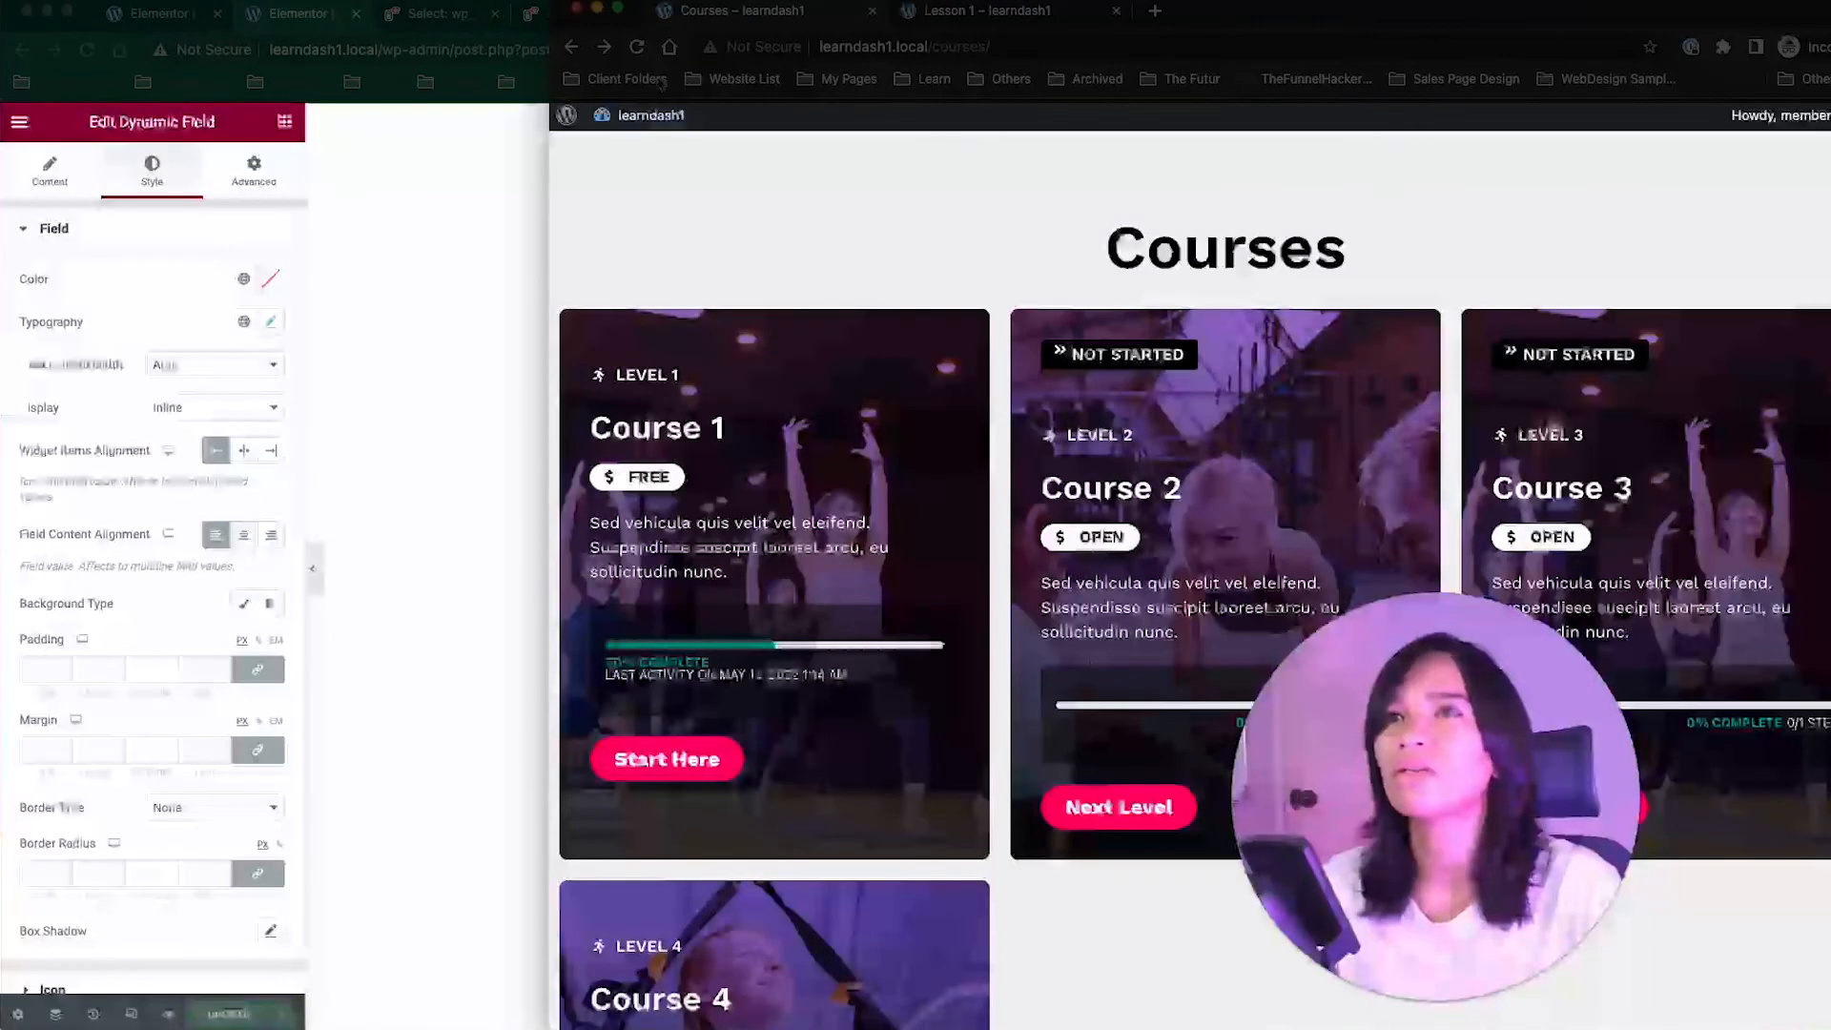
left_click(638, 50)
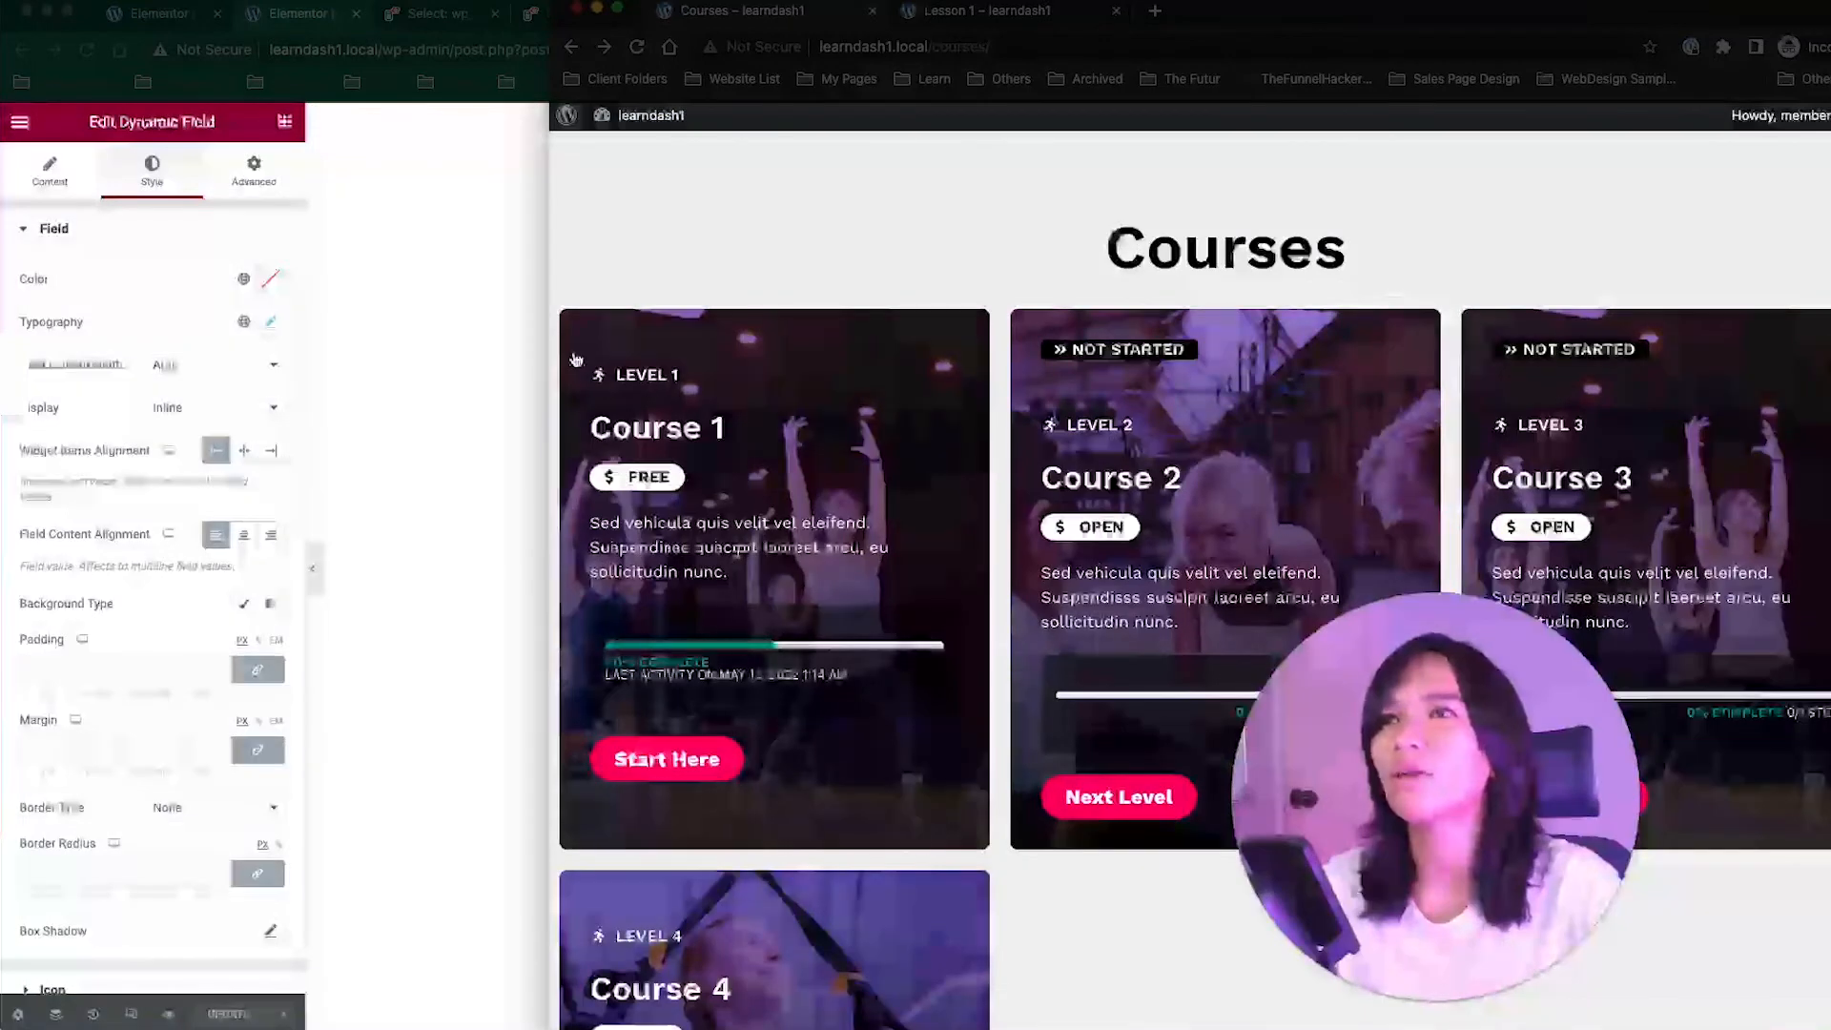
left_click(412, 325)
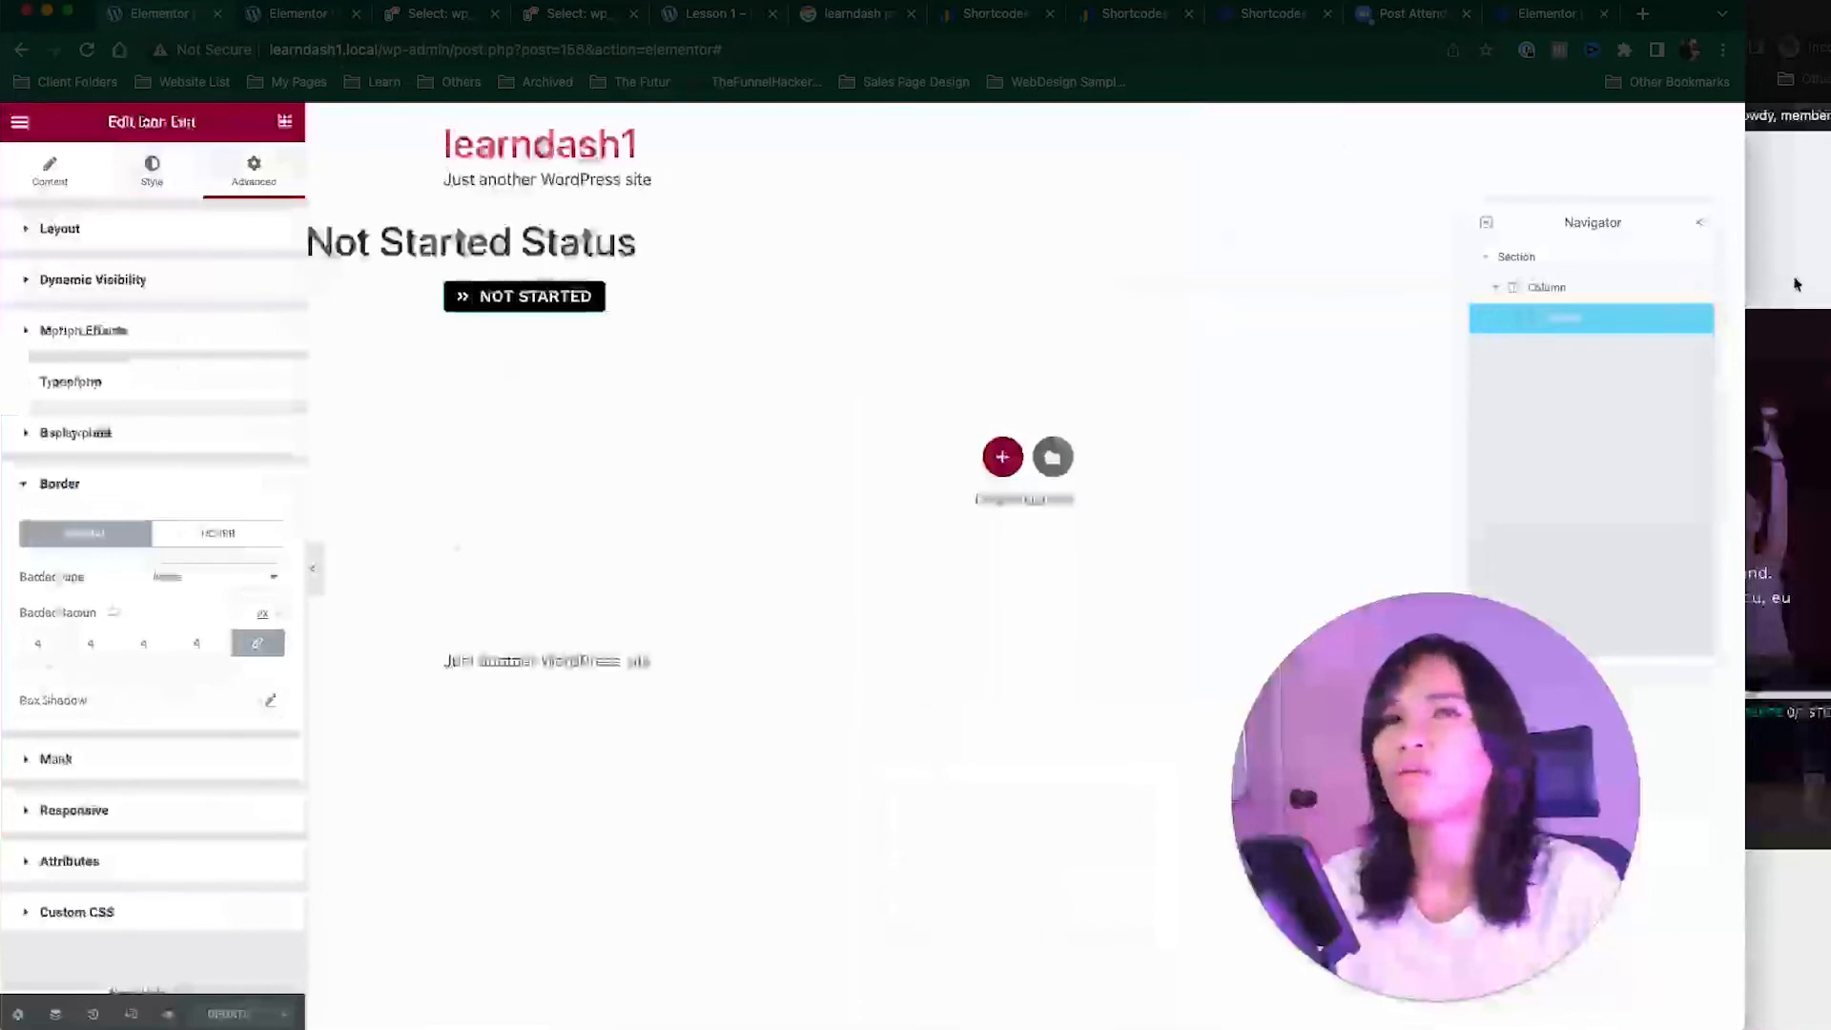
left_click(1796, 284)
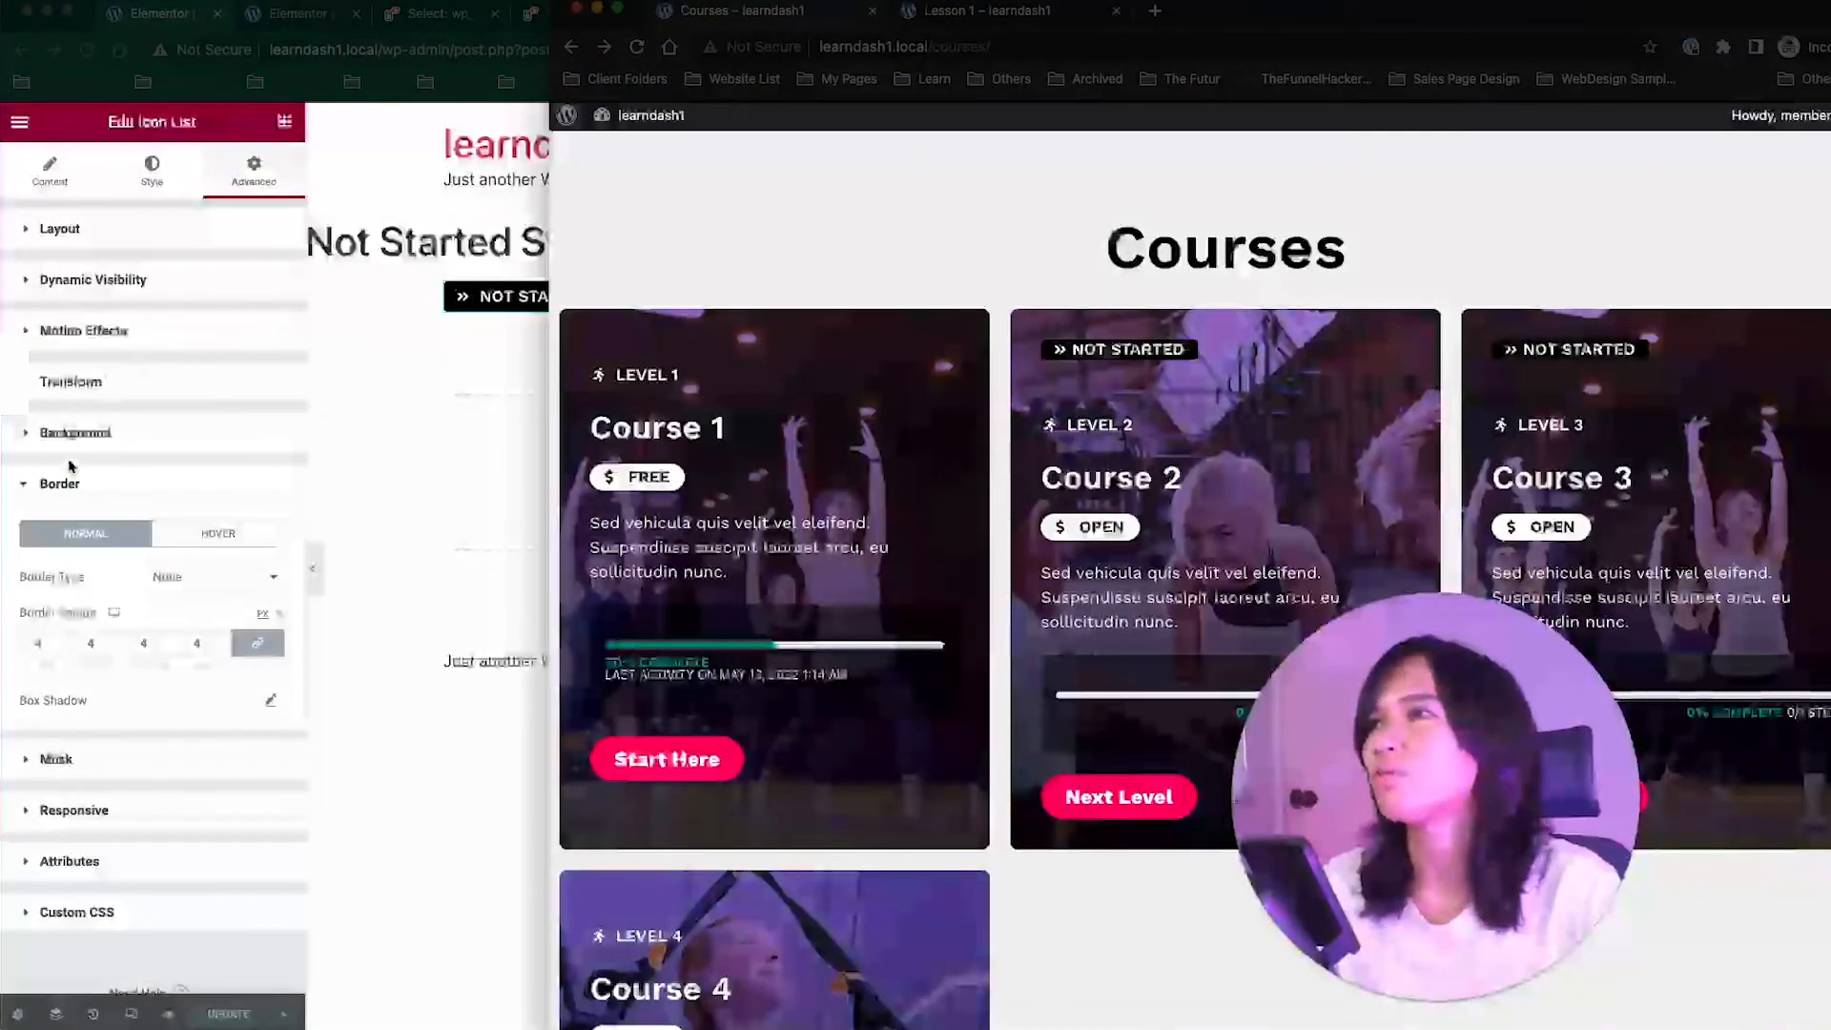
left_click(417, 321)
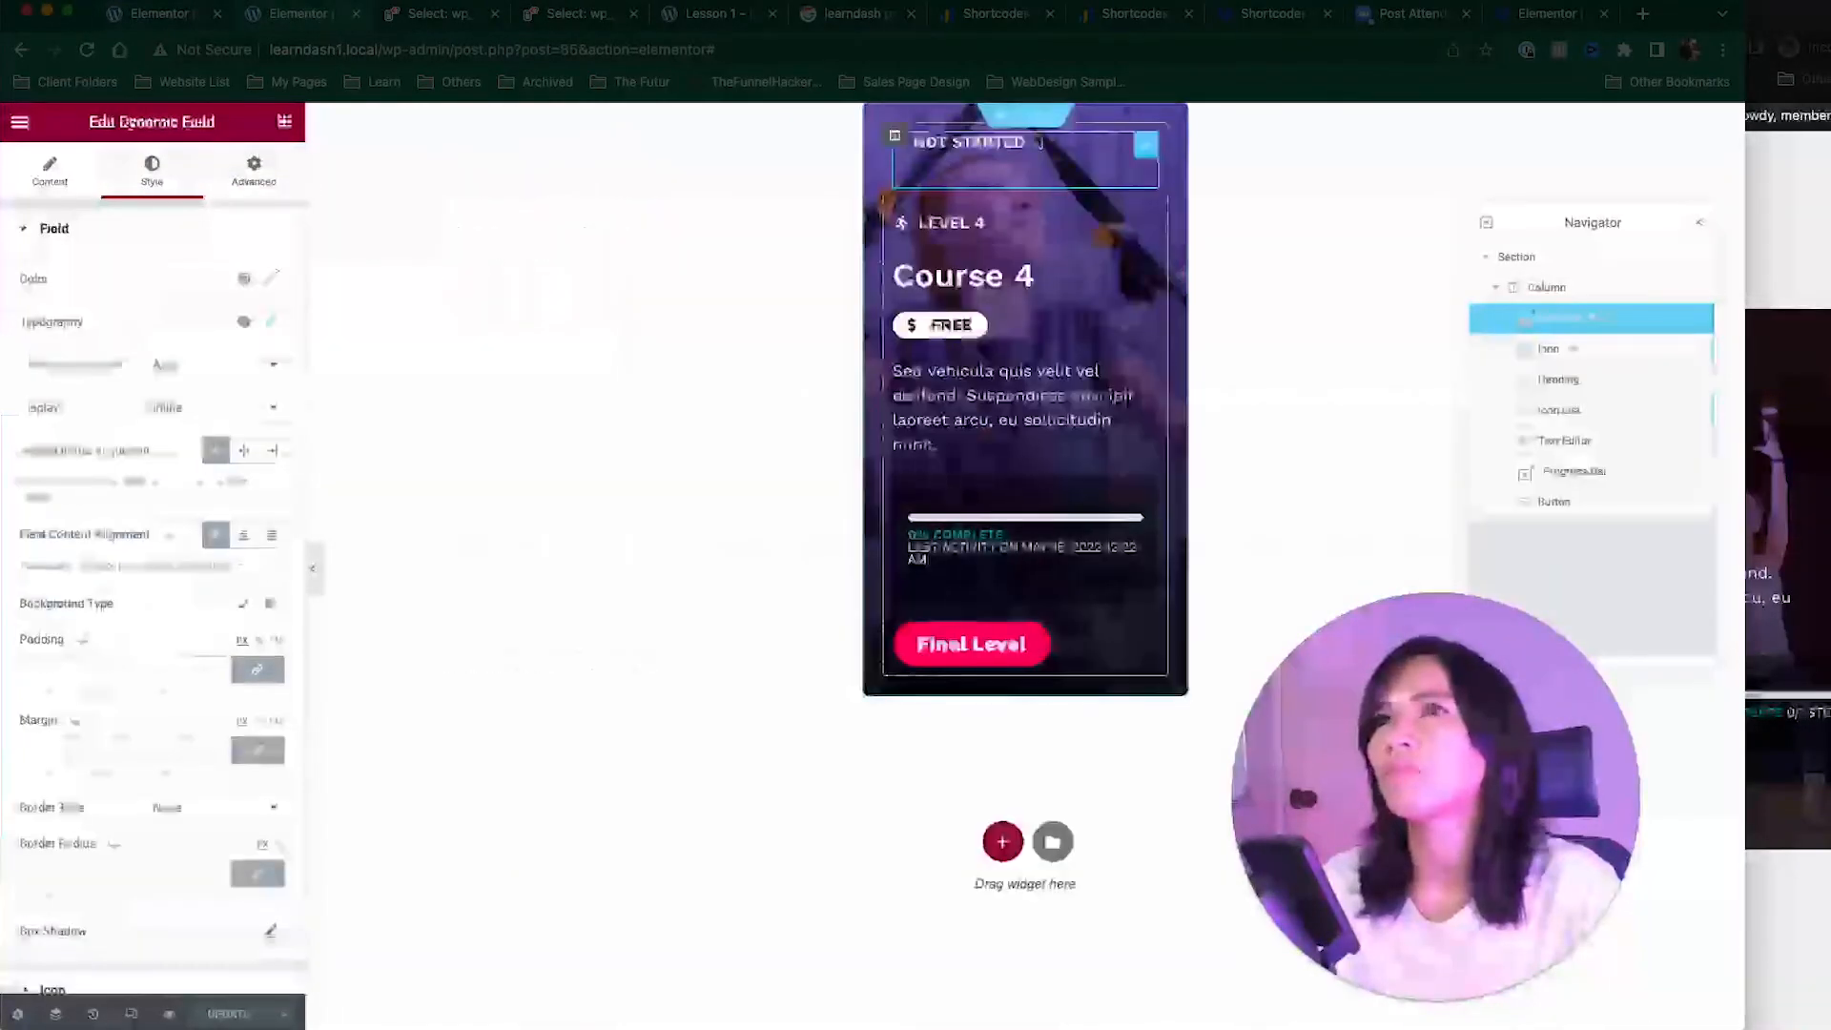
left_click(1812, 214)
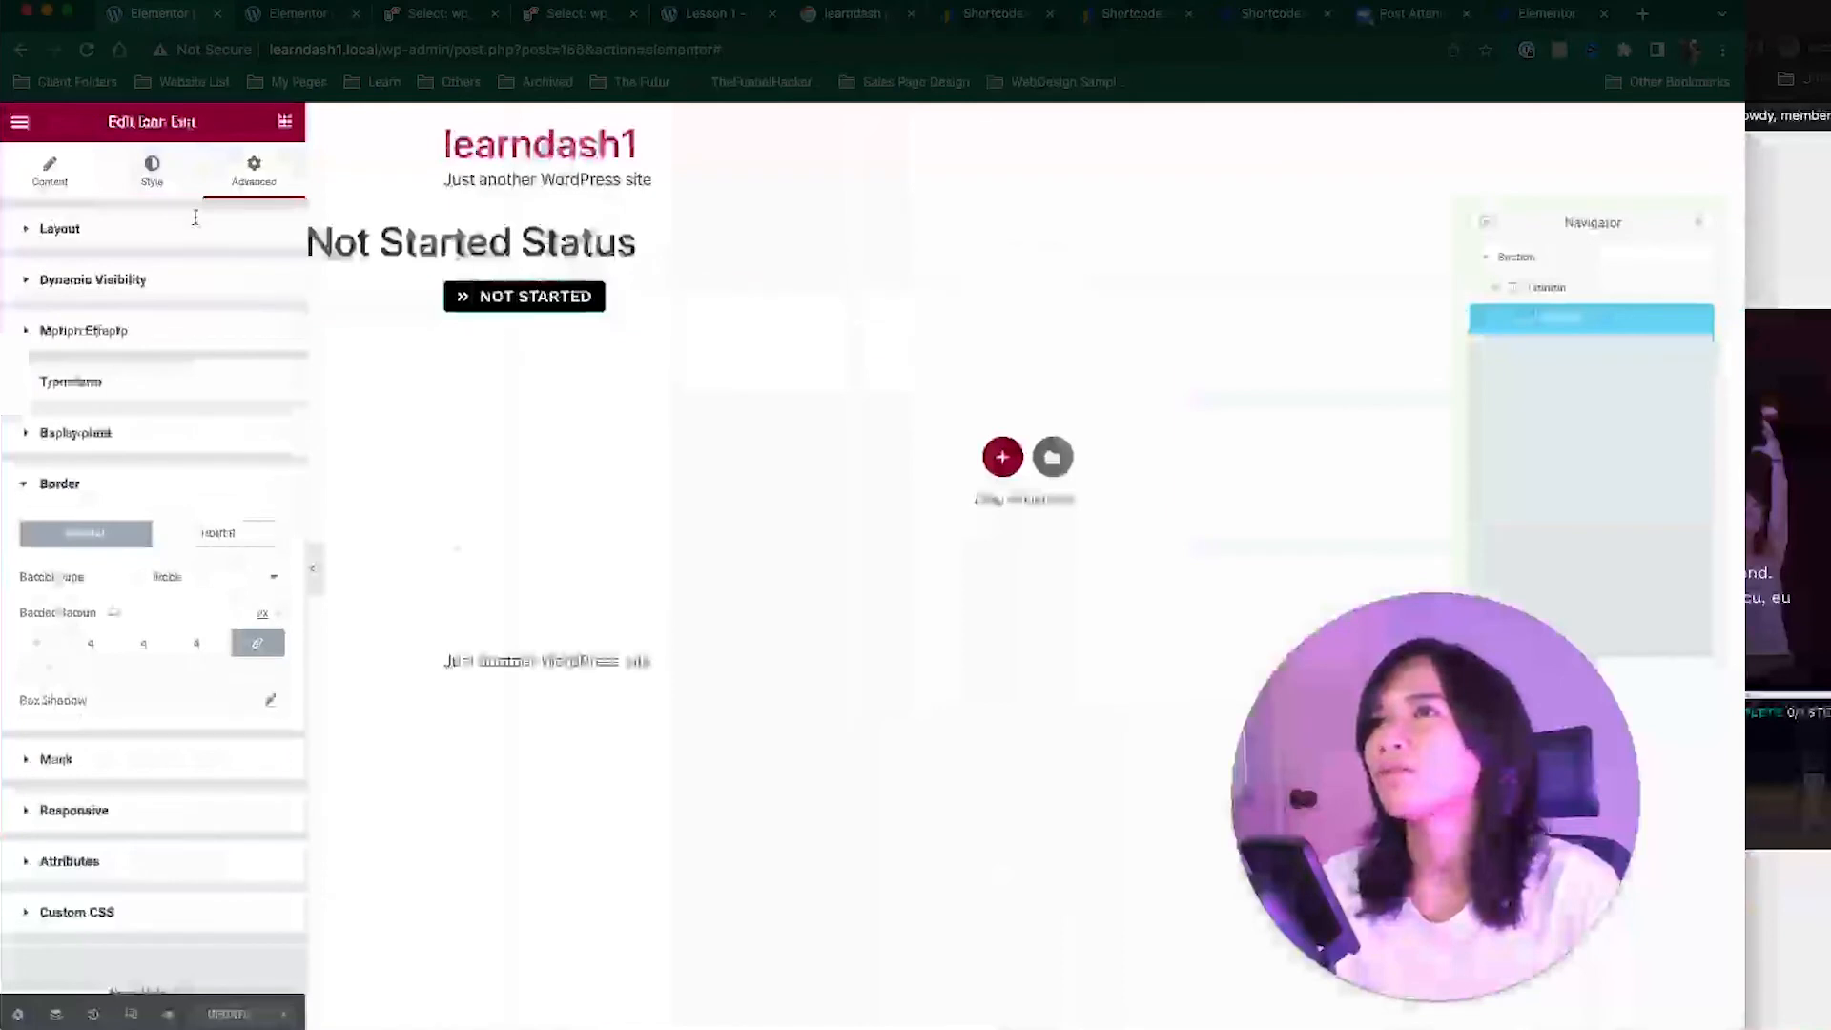
Step: Set the Not Started icon list's top and bottom padding to 8 px and update the template
left_click(149, 167)
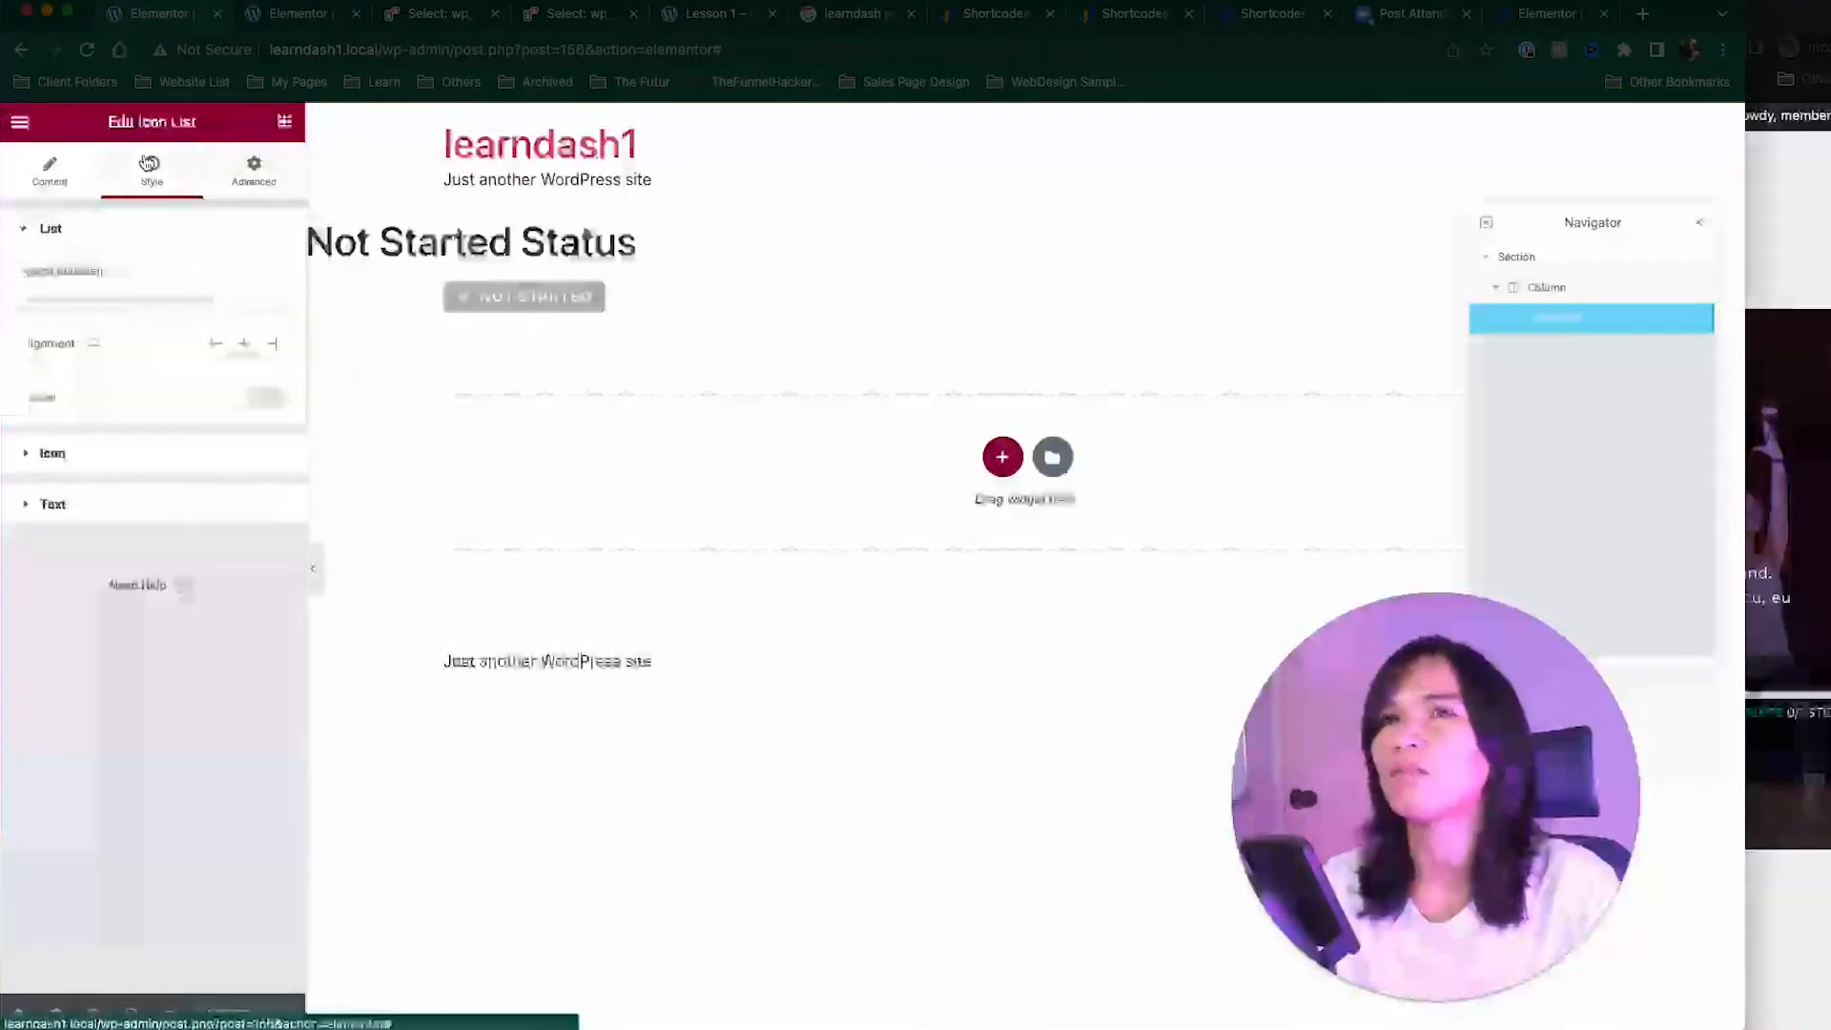
left_click(243, 170)
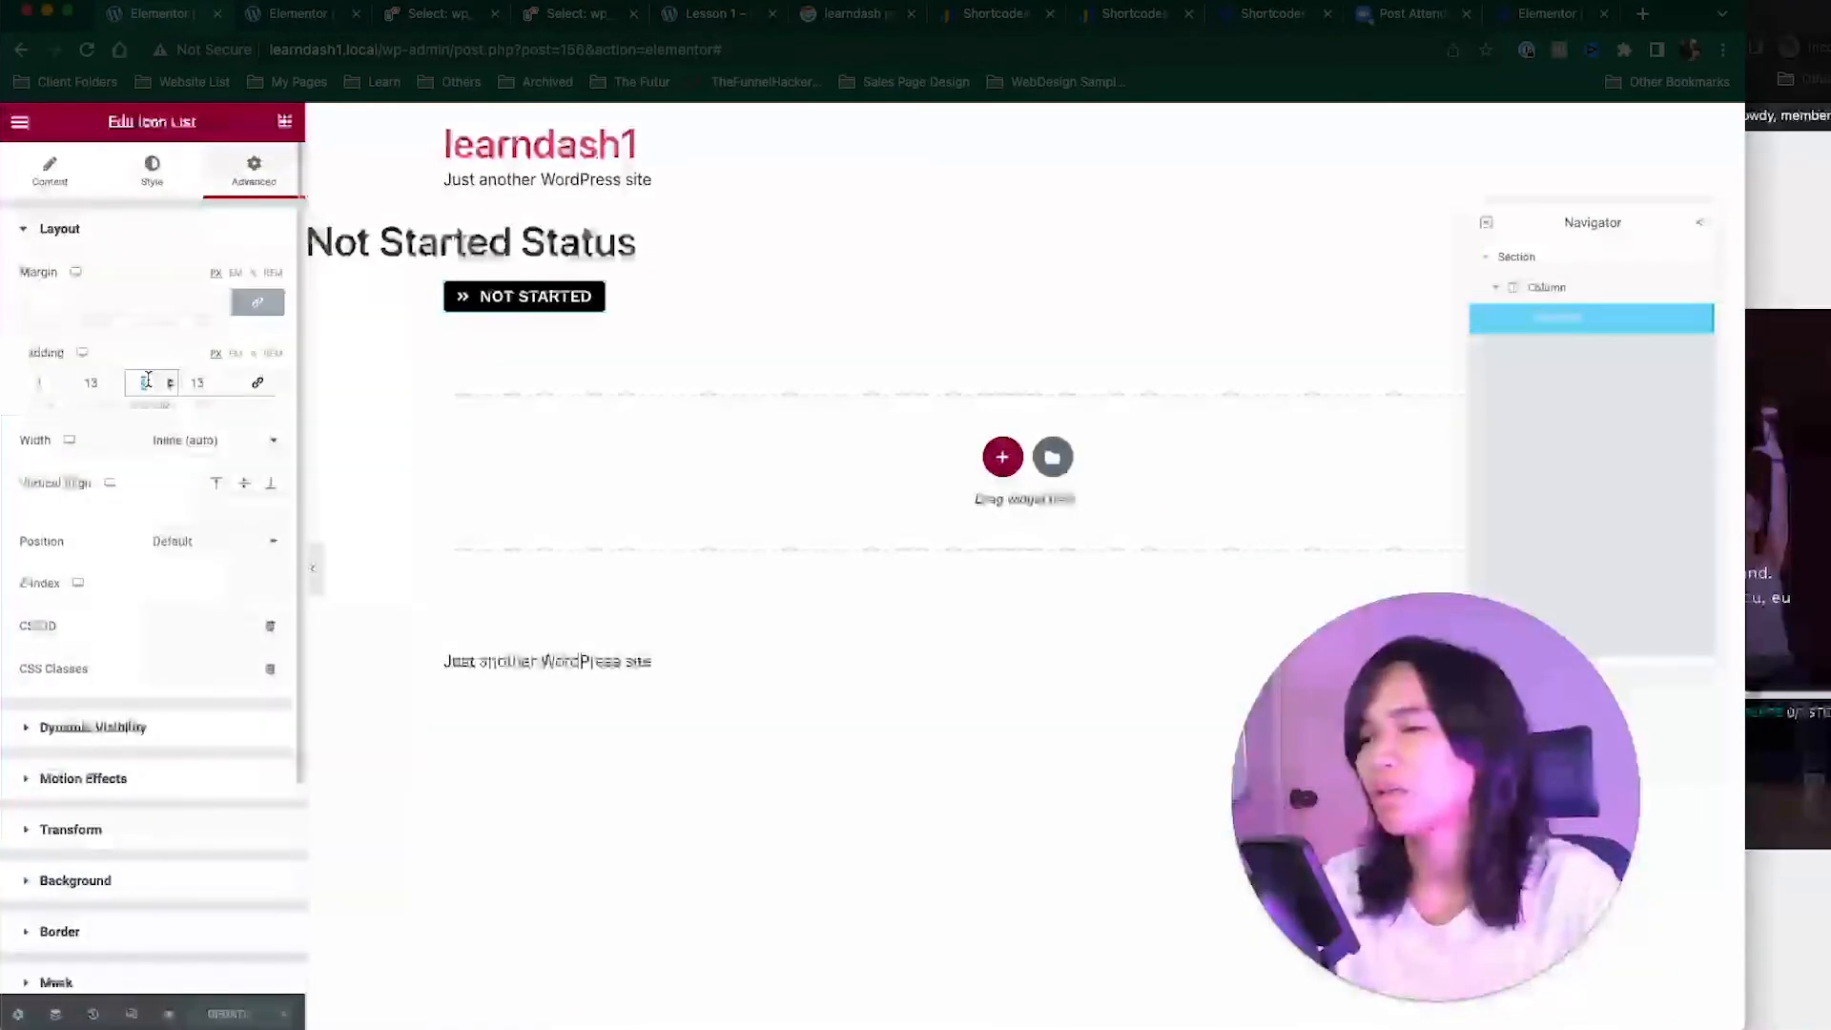
type("8")
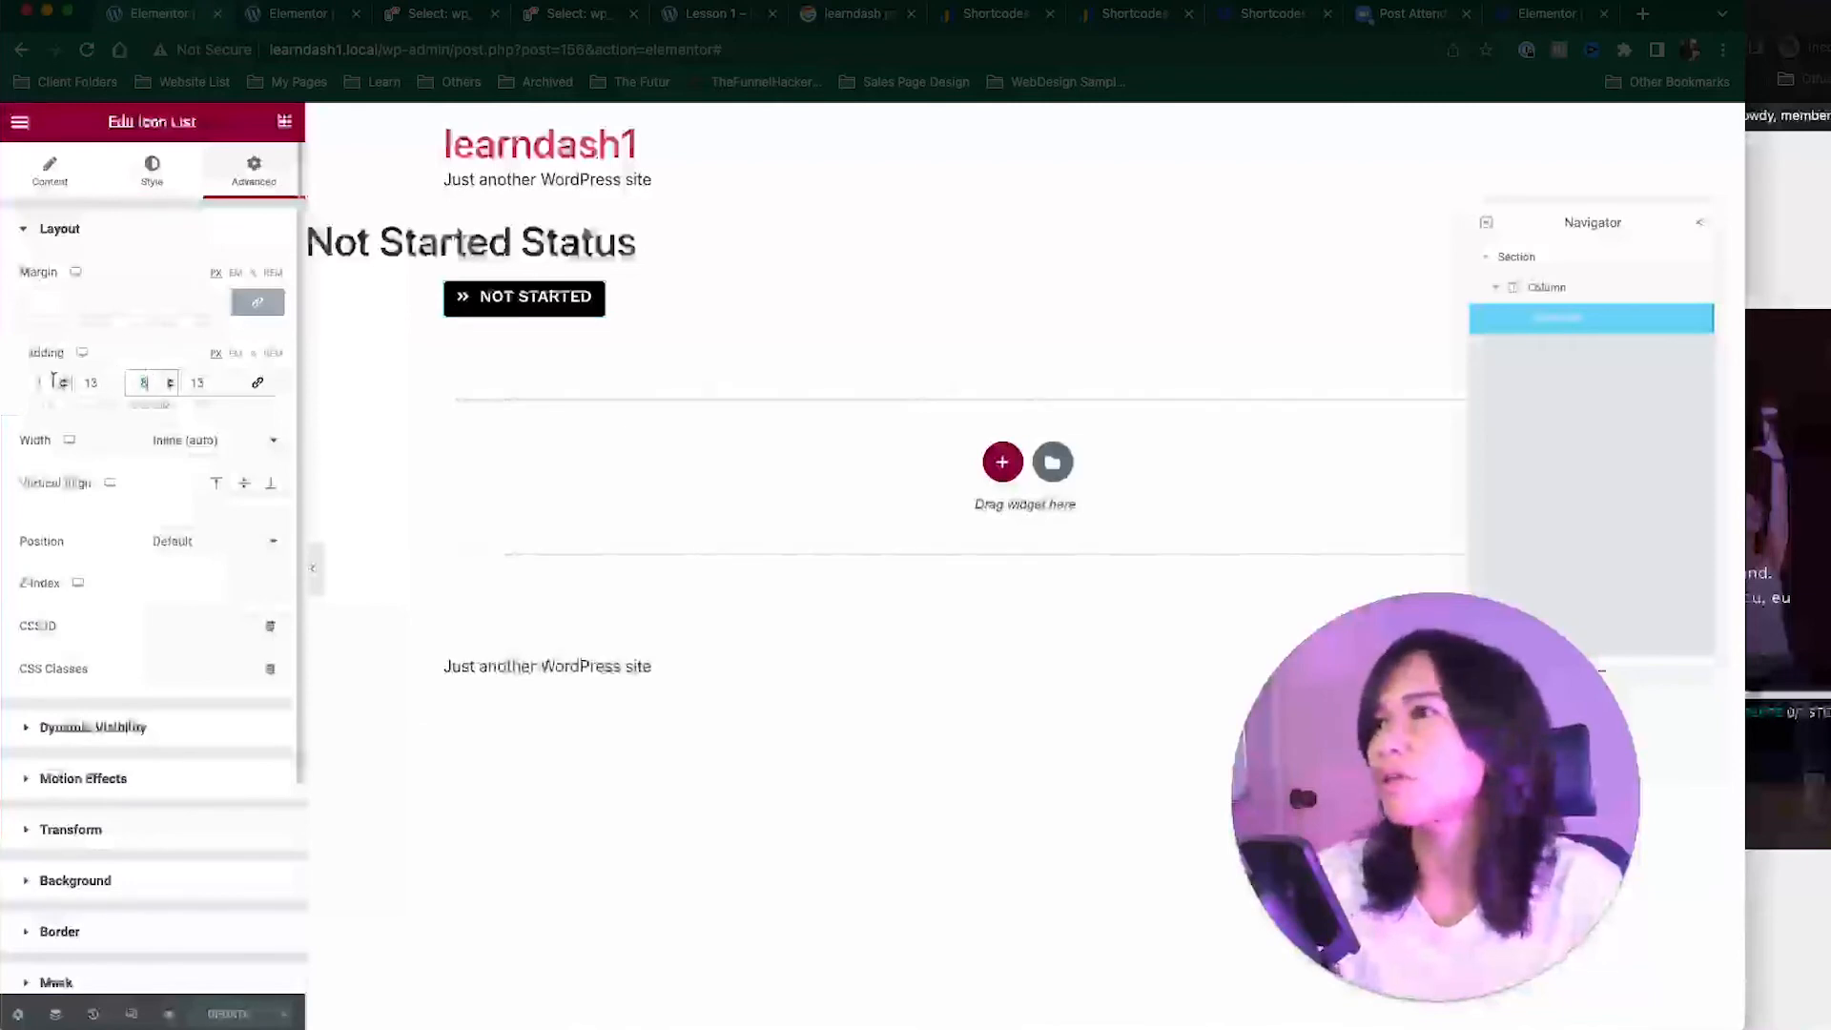
double_click(41, 381)
type("8")
left_click(213, 1006)
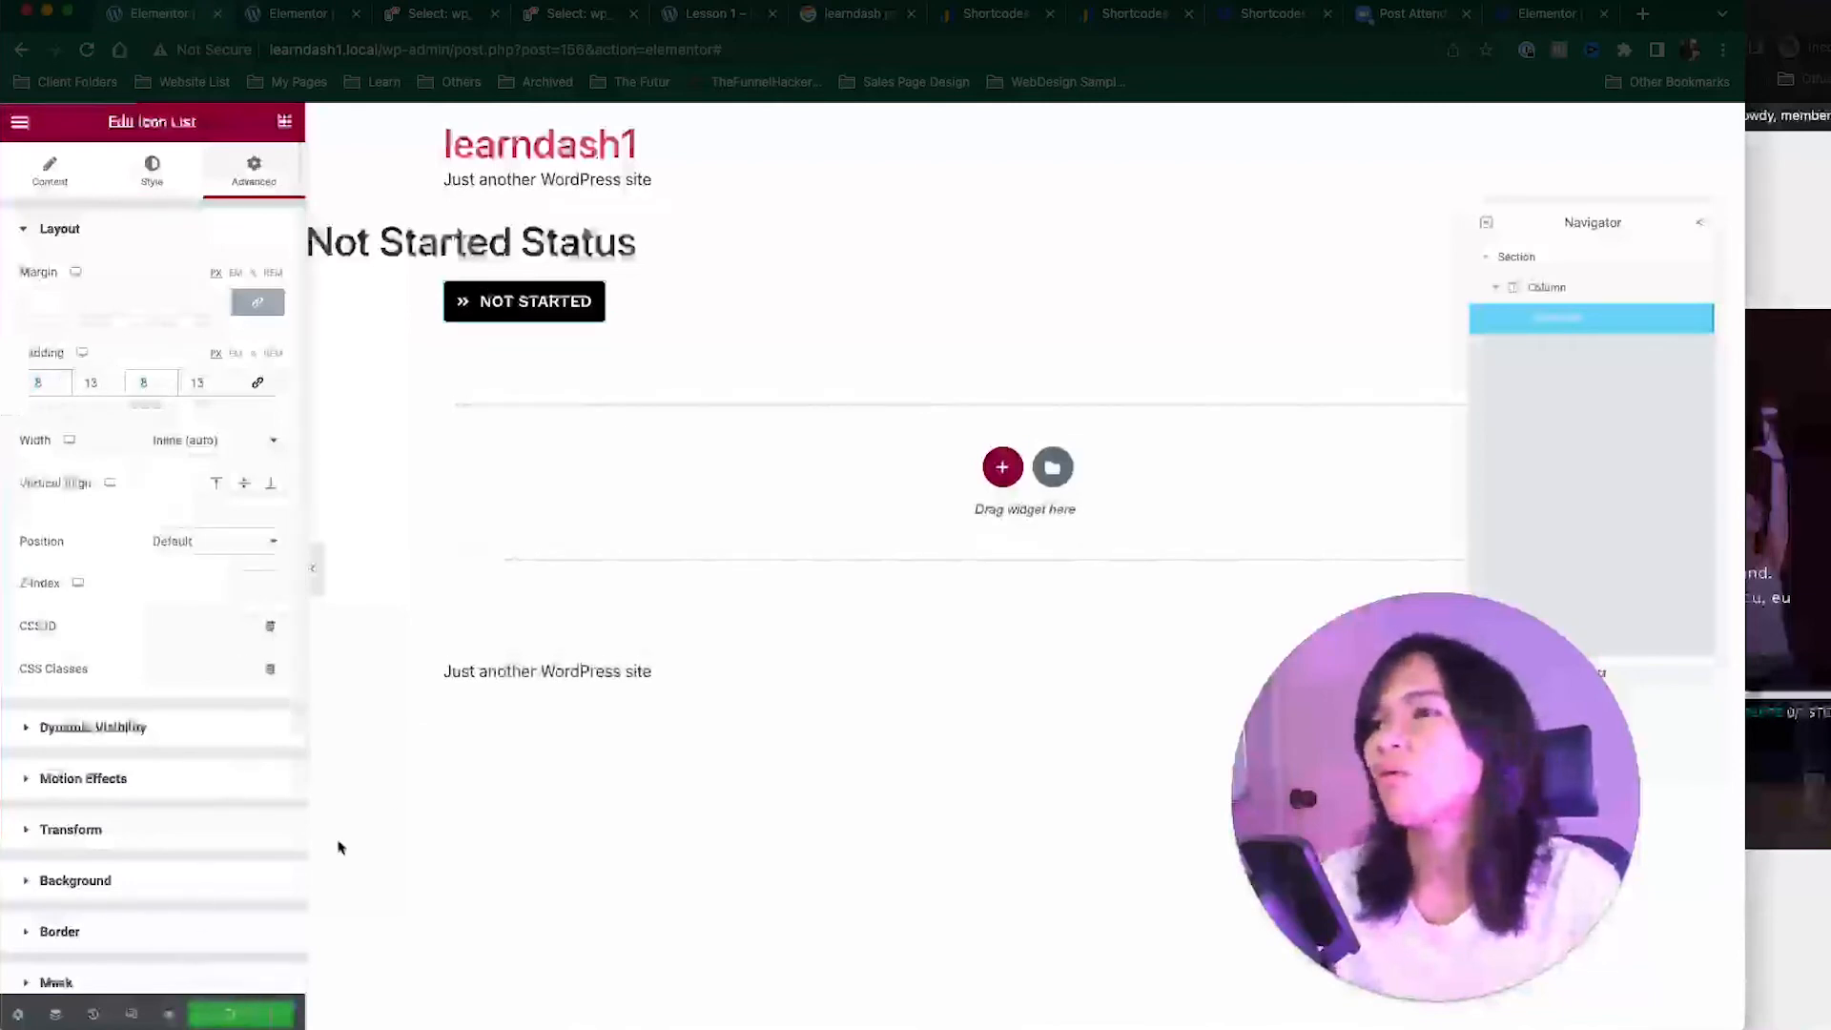
Step: Reload the member's Courses page and inspect the Not Started badges with their new vertical padding
left_click(1775, 250)
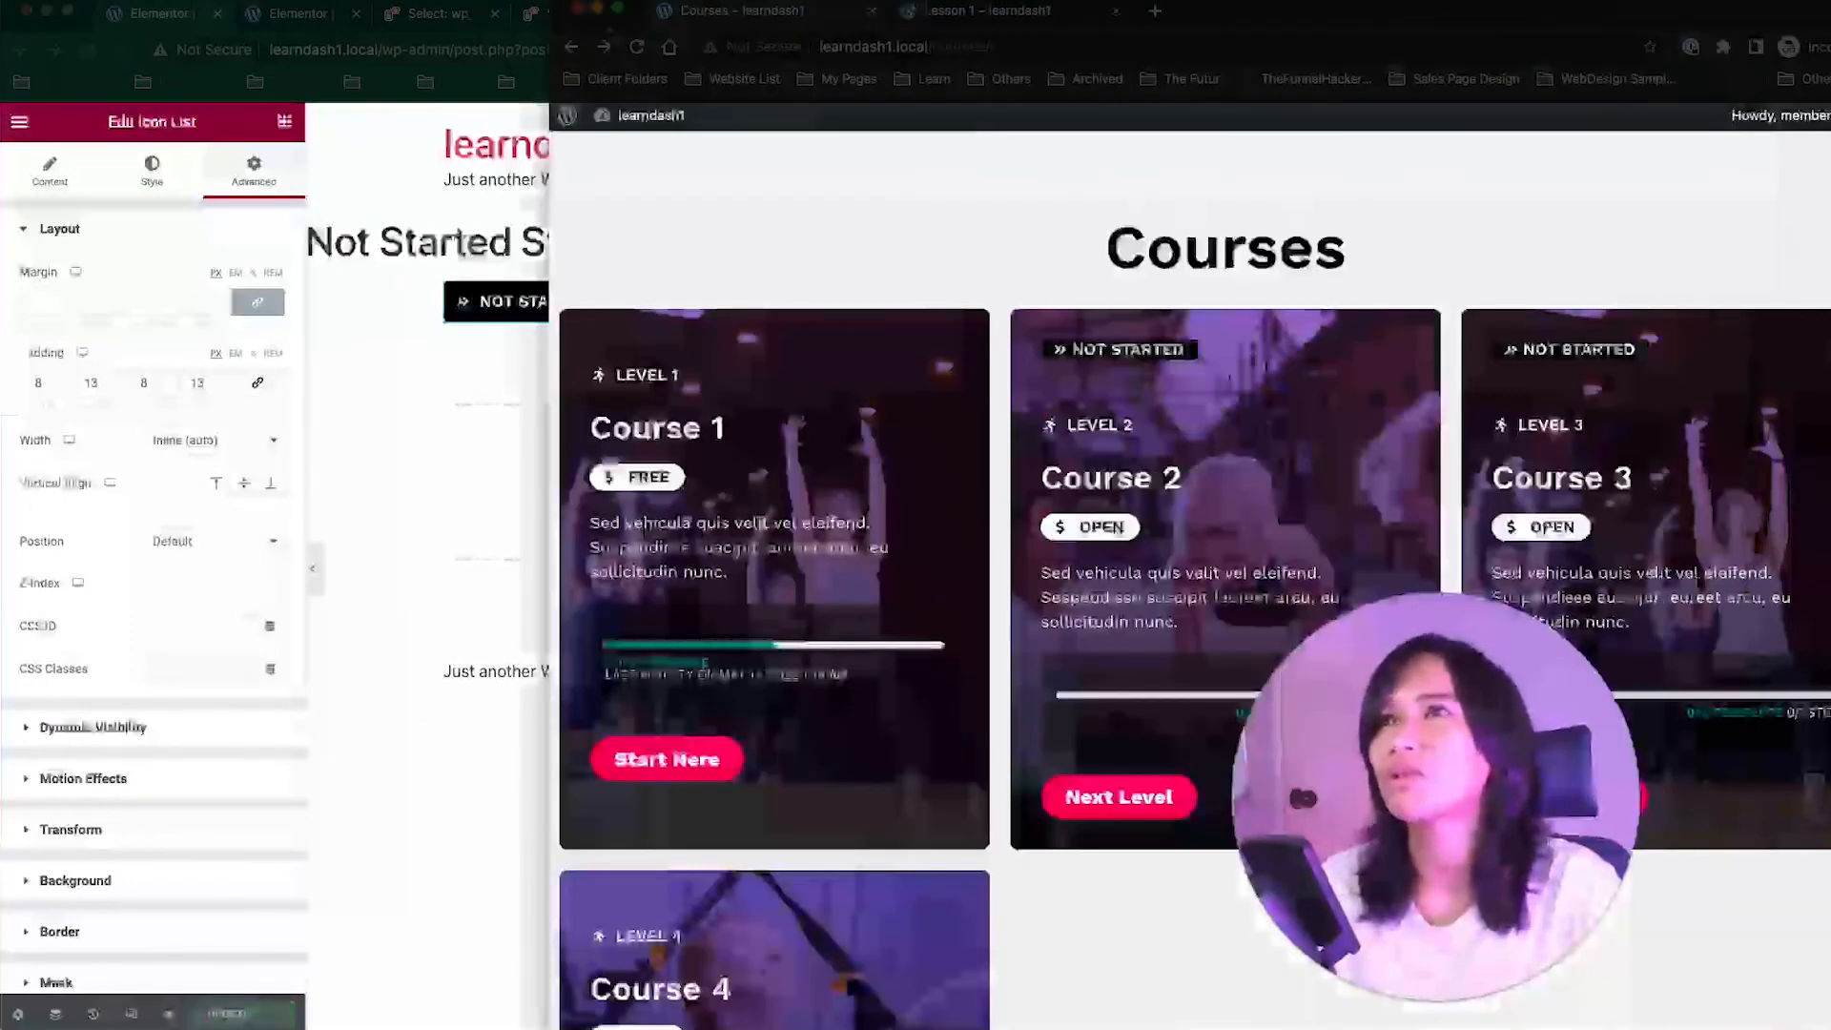
left_click(637, 50)
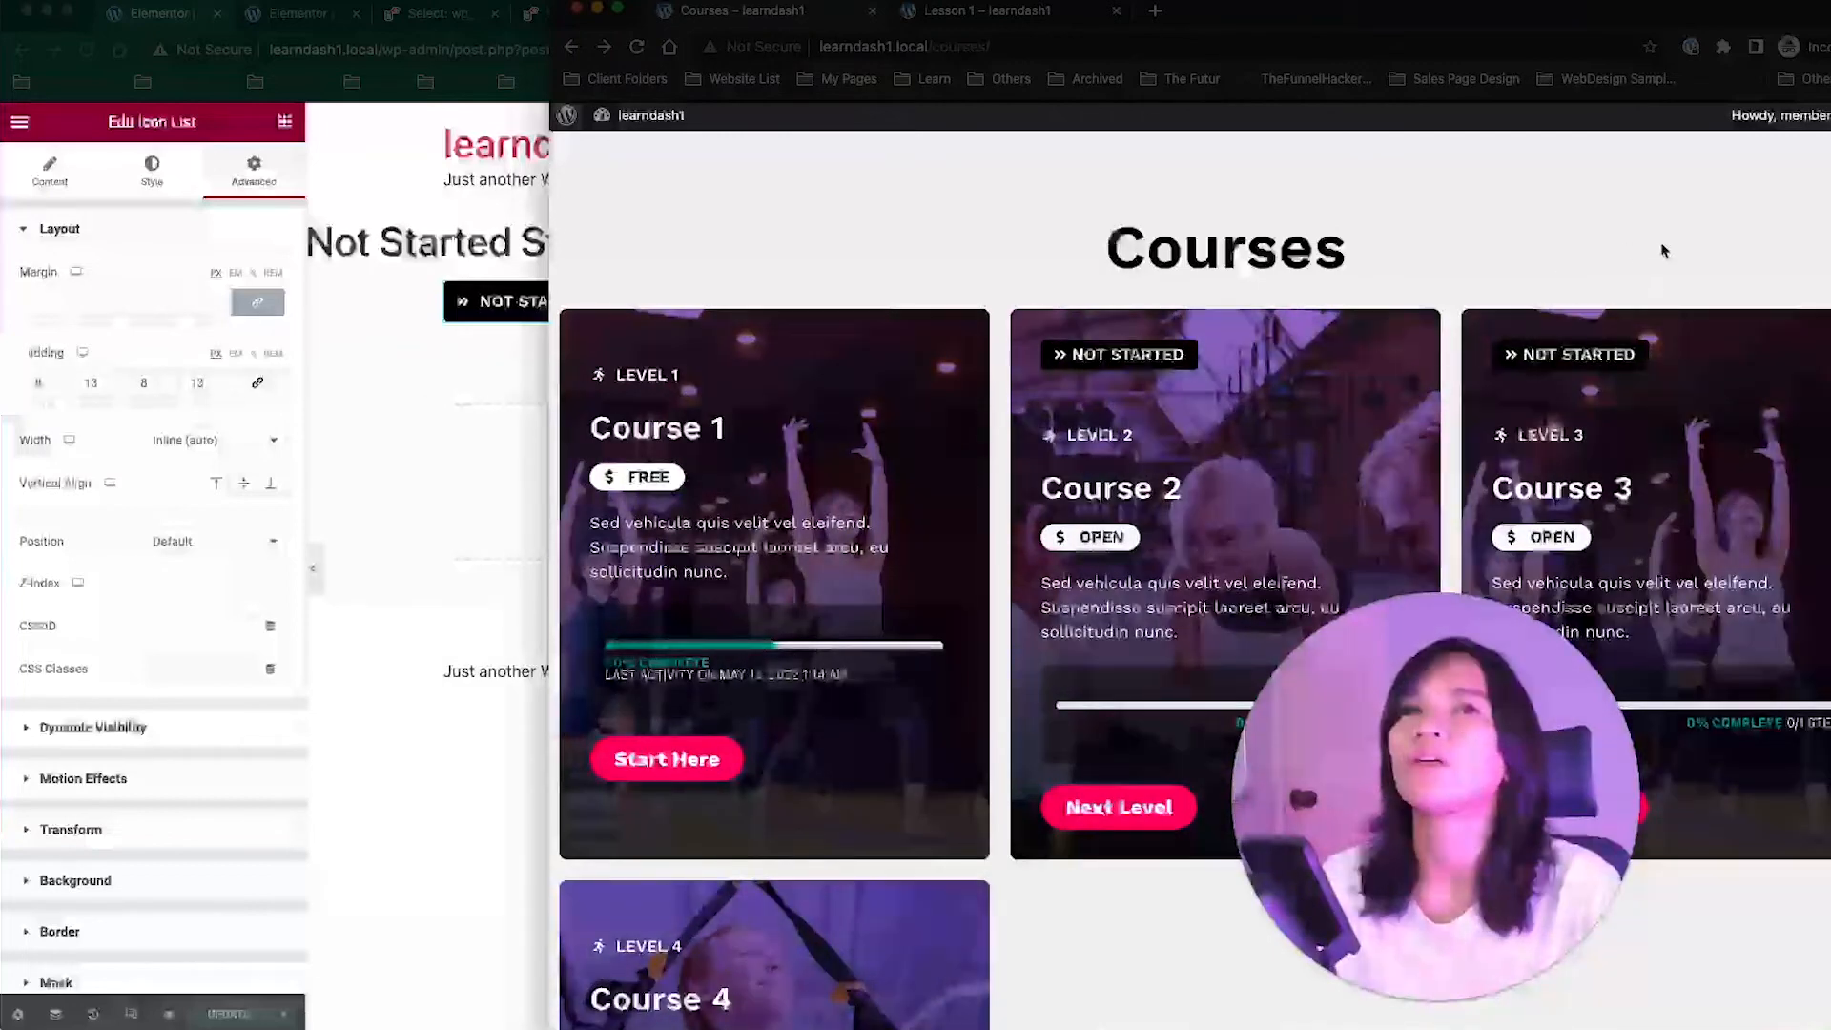
scroll(1664, 251, "down", 2)
scroll(1342, 359, "up", 2)
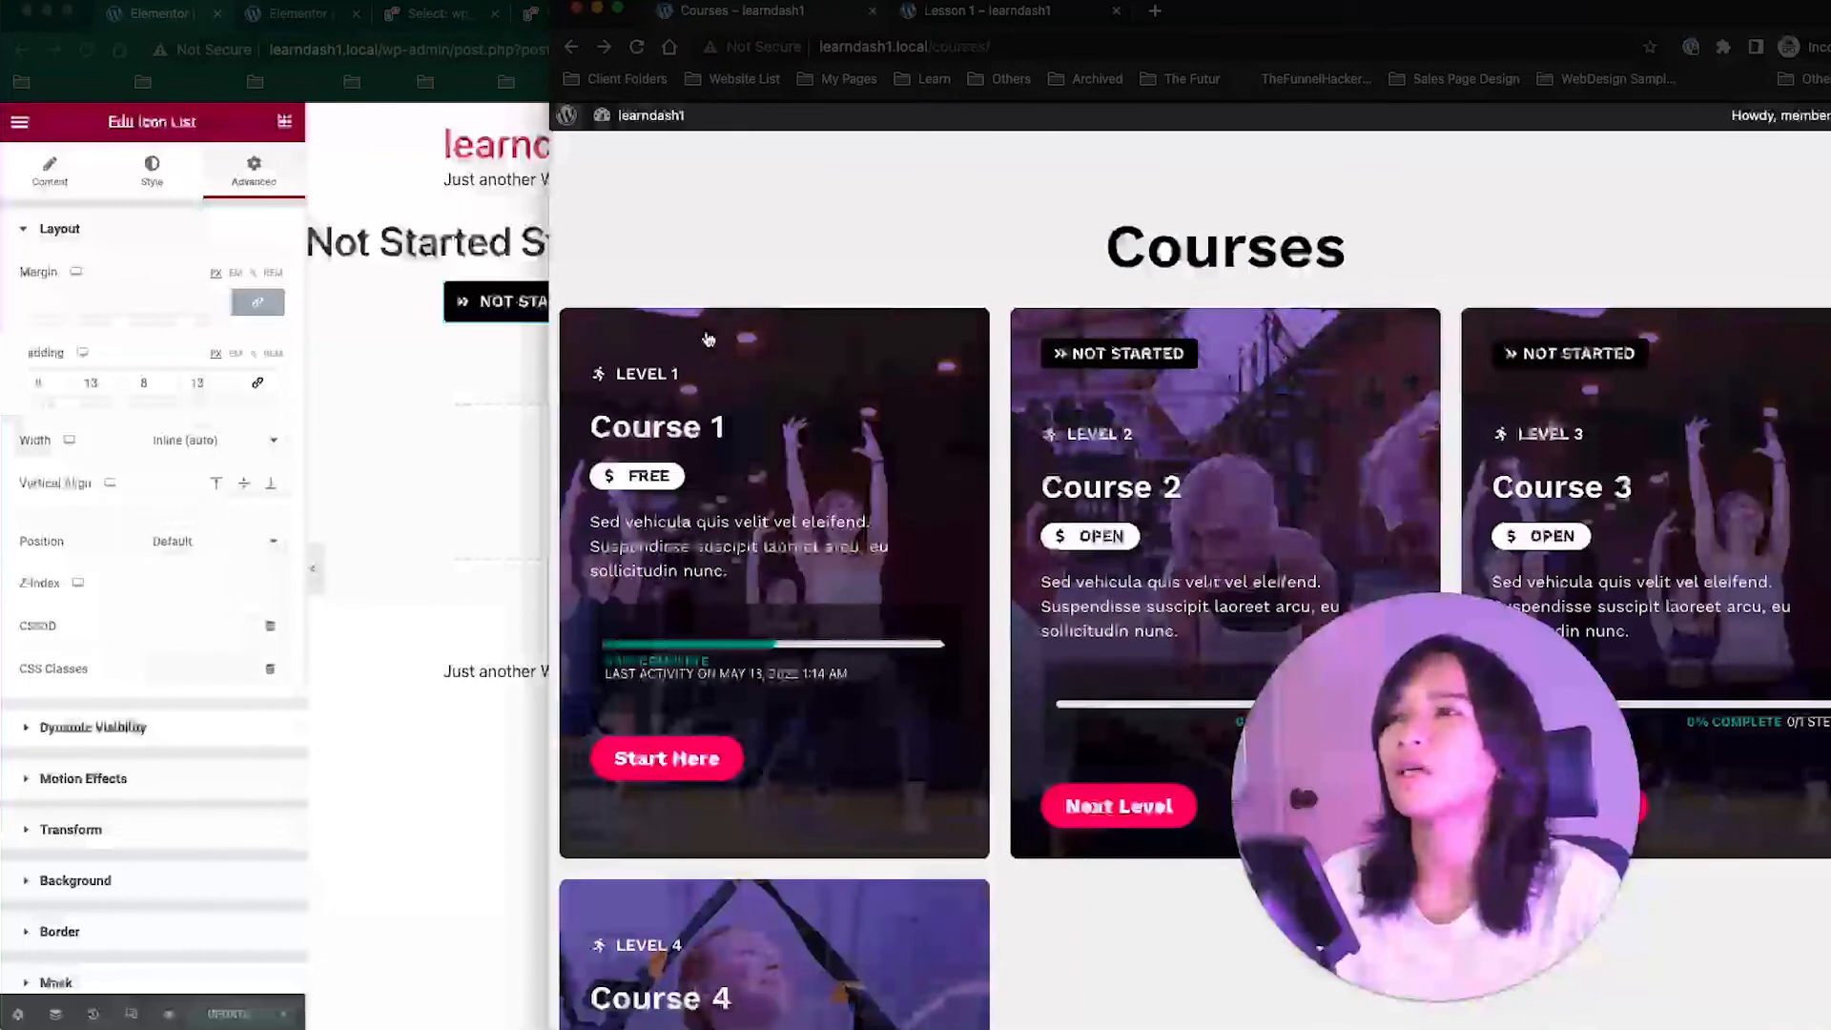
Step: Select the course_inprogress shortcode example in the LearnDash shortcode documentation and return to the Not Started template
left_click(404, 356)
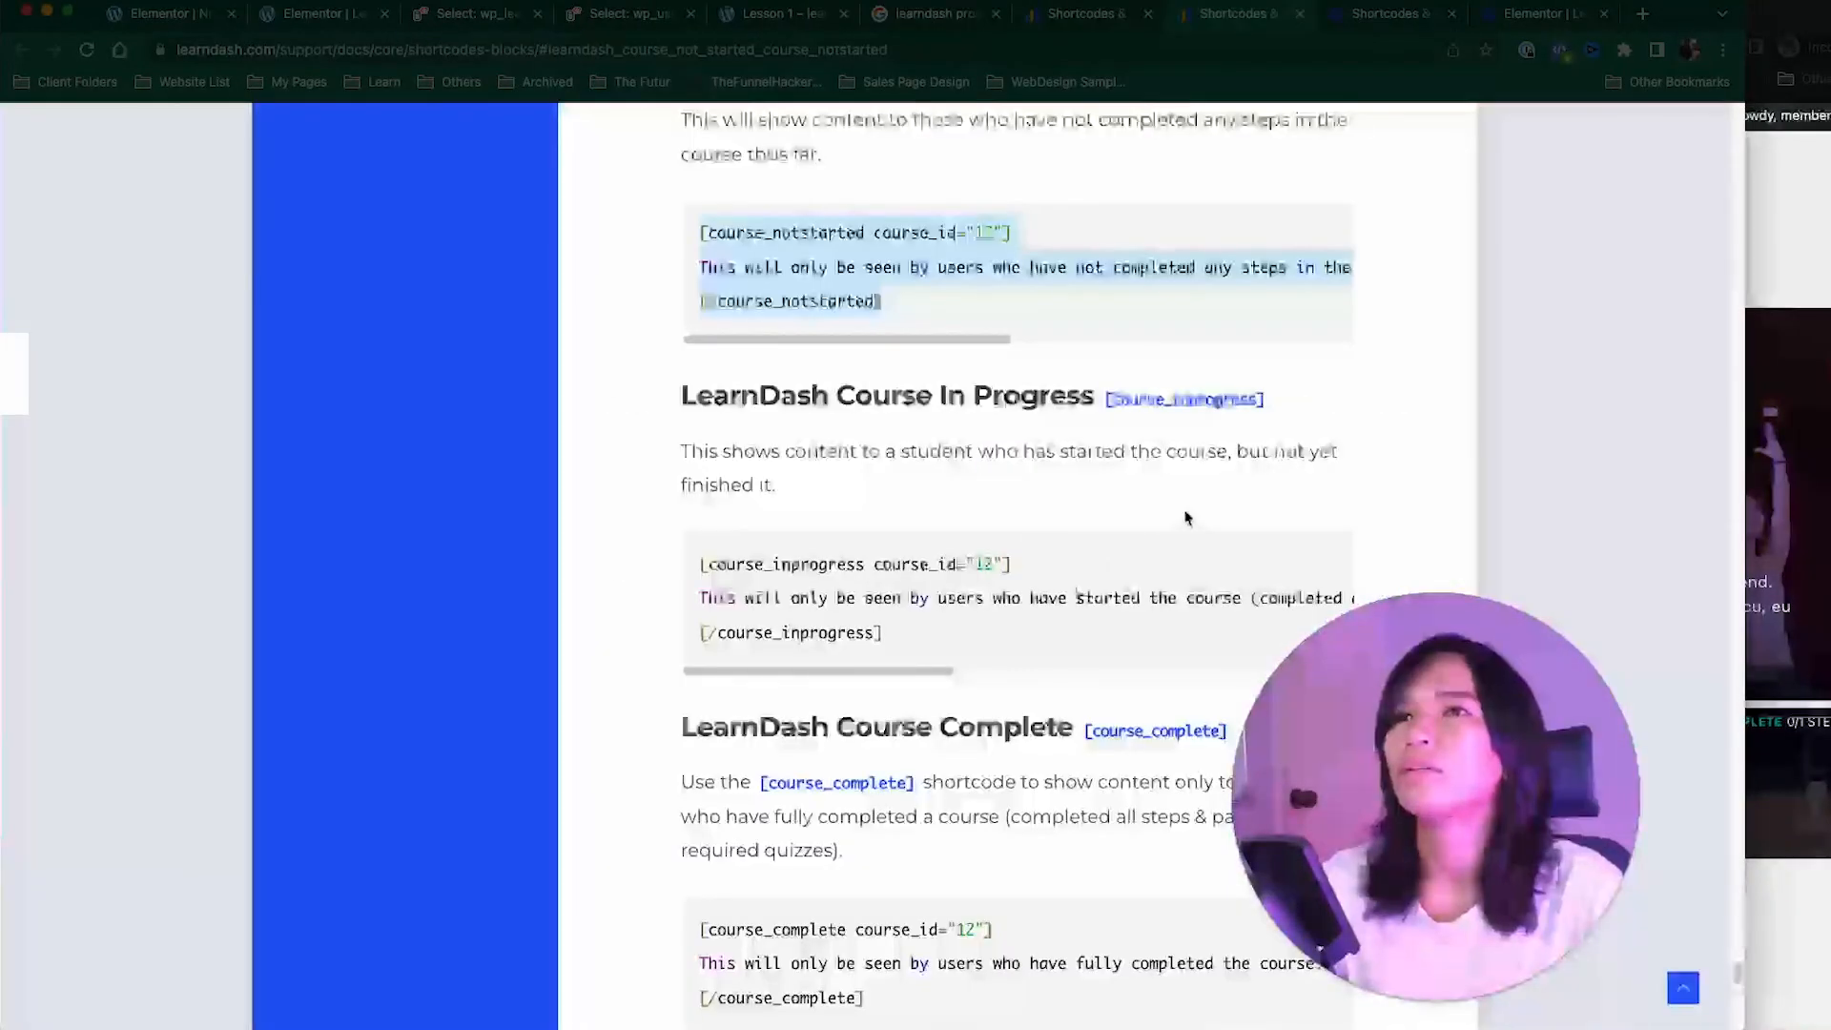
scroll(1186, 517, "down", 1)
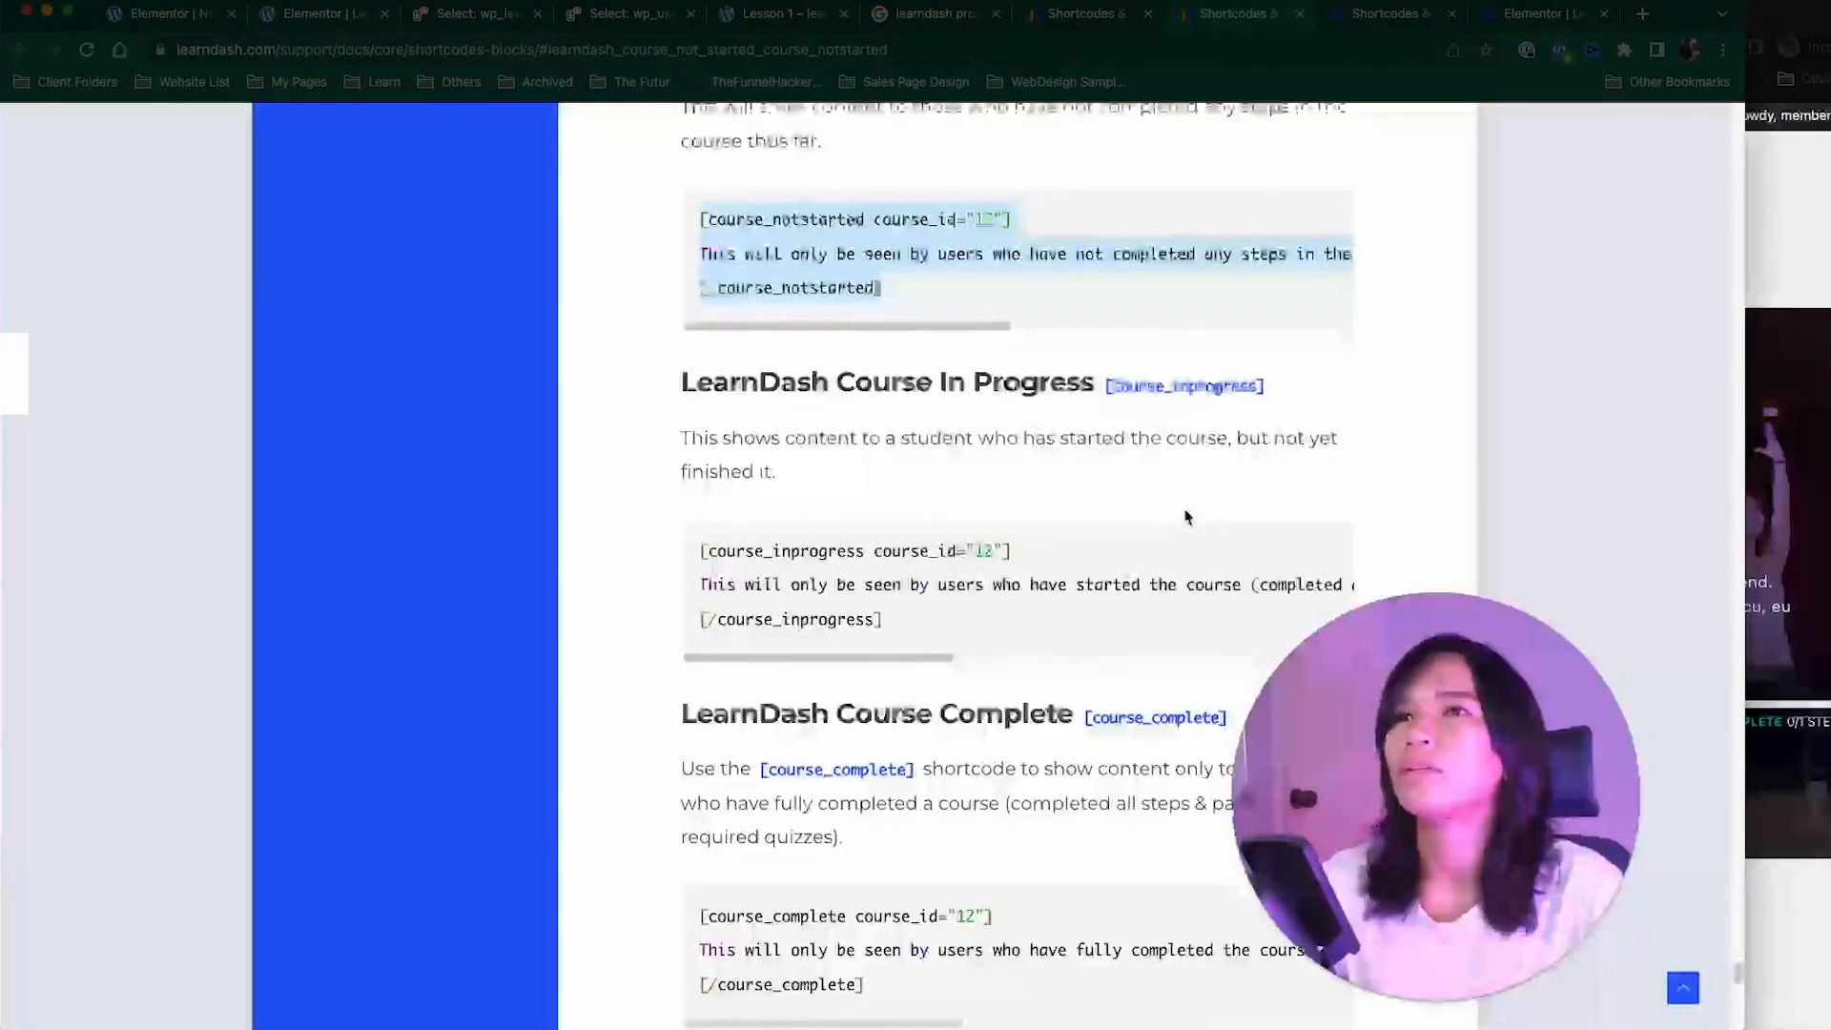
left_click_drag(933, 575, 654, 481)
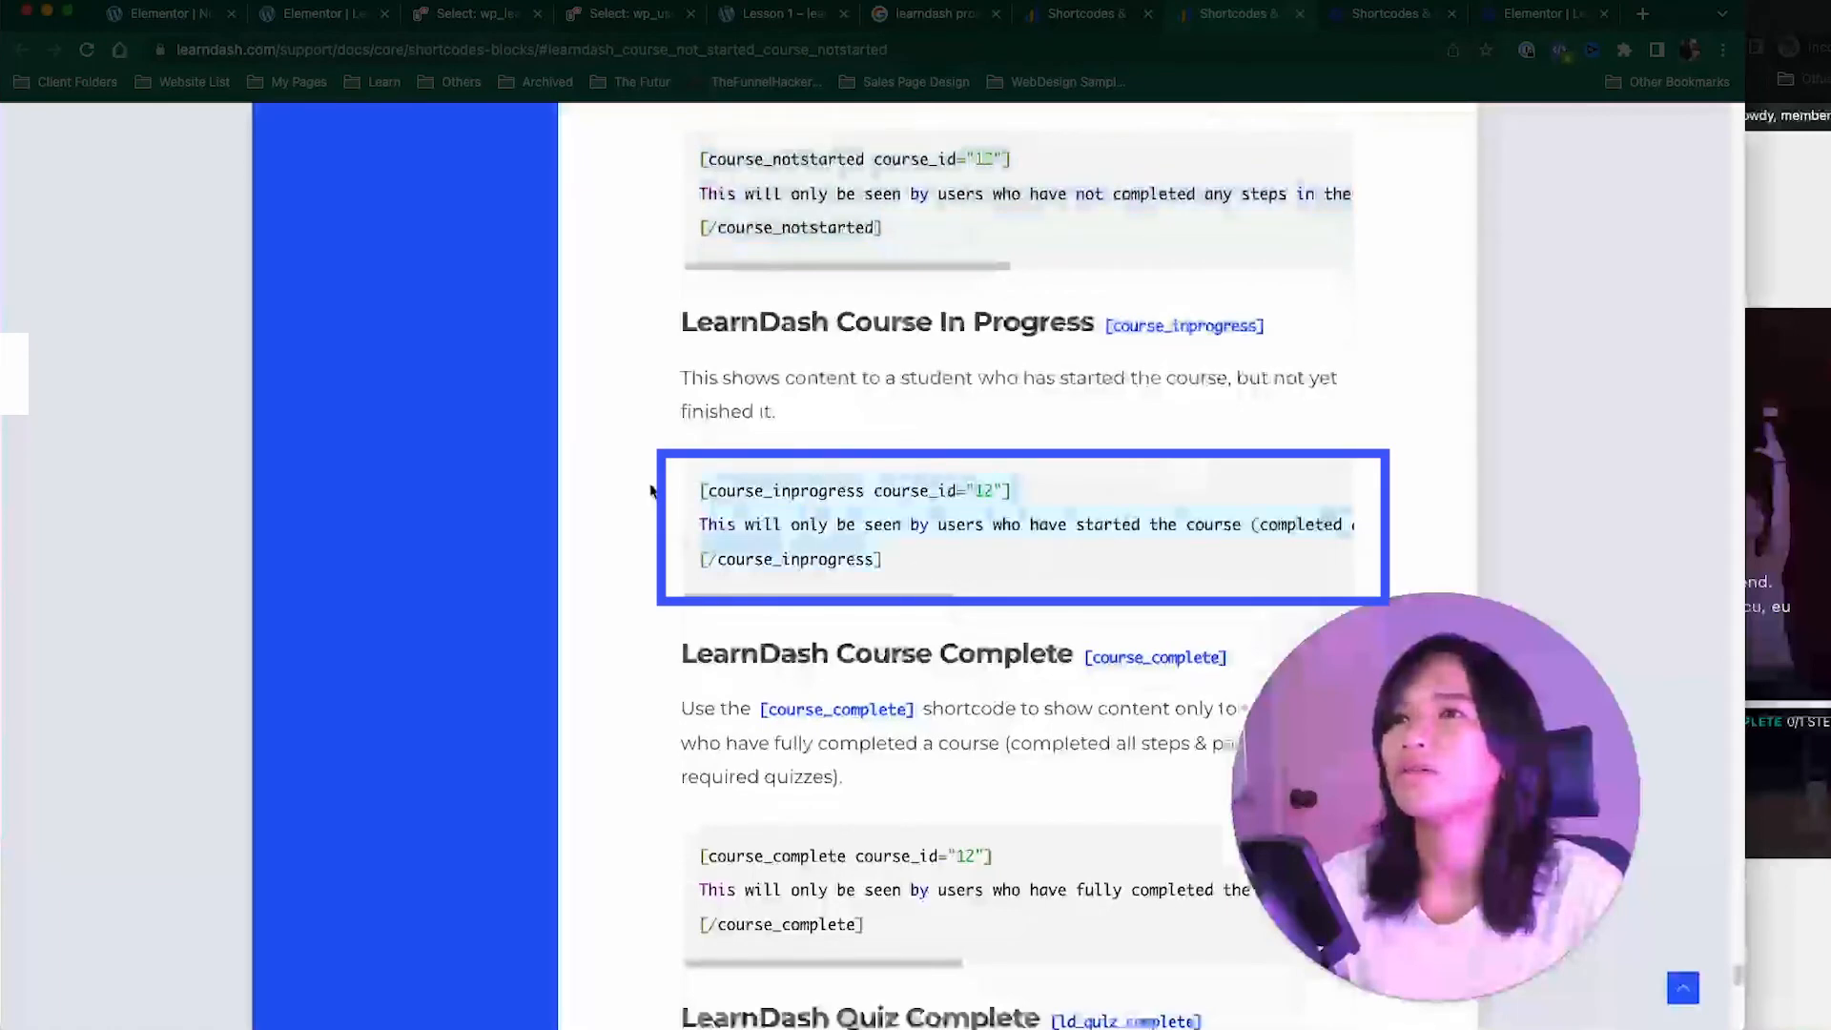
left_click(174, 21)
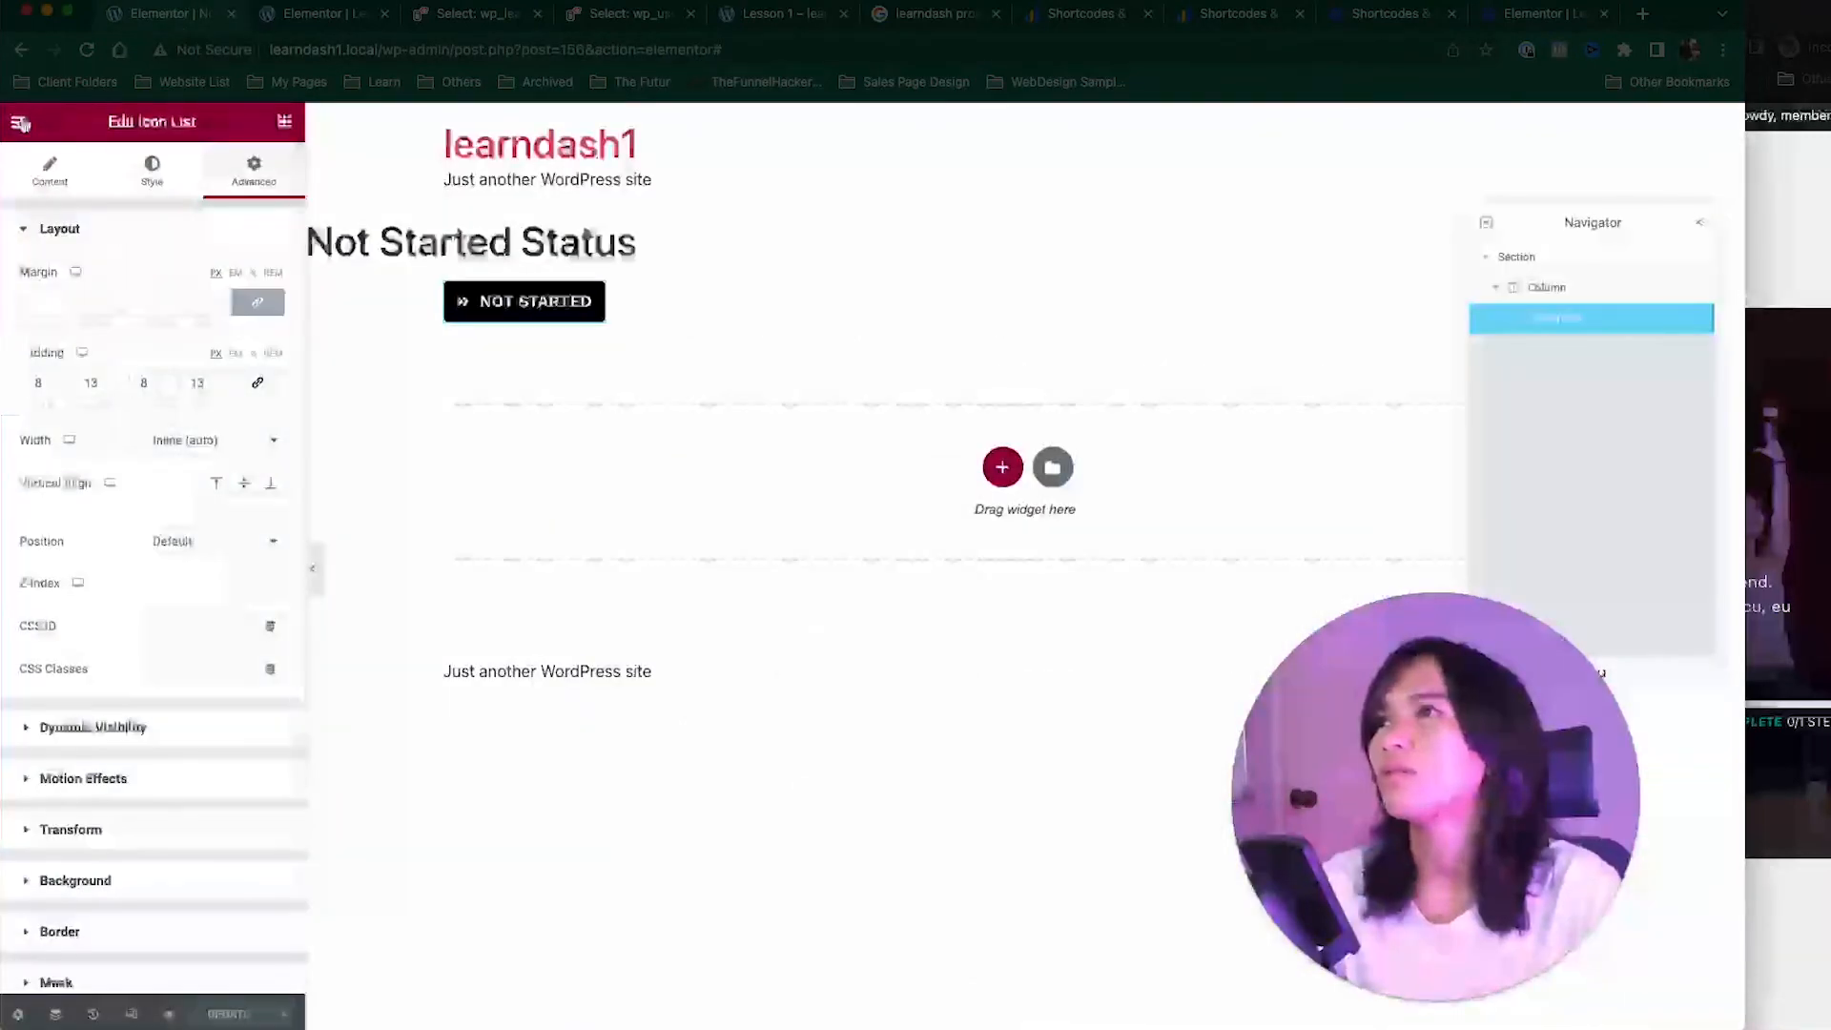
Step: Return to the saved templates and create a new Section template named "Complete Status"
left_click(19, 121)
left_click(127, 535)
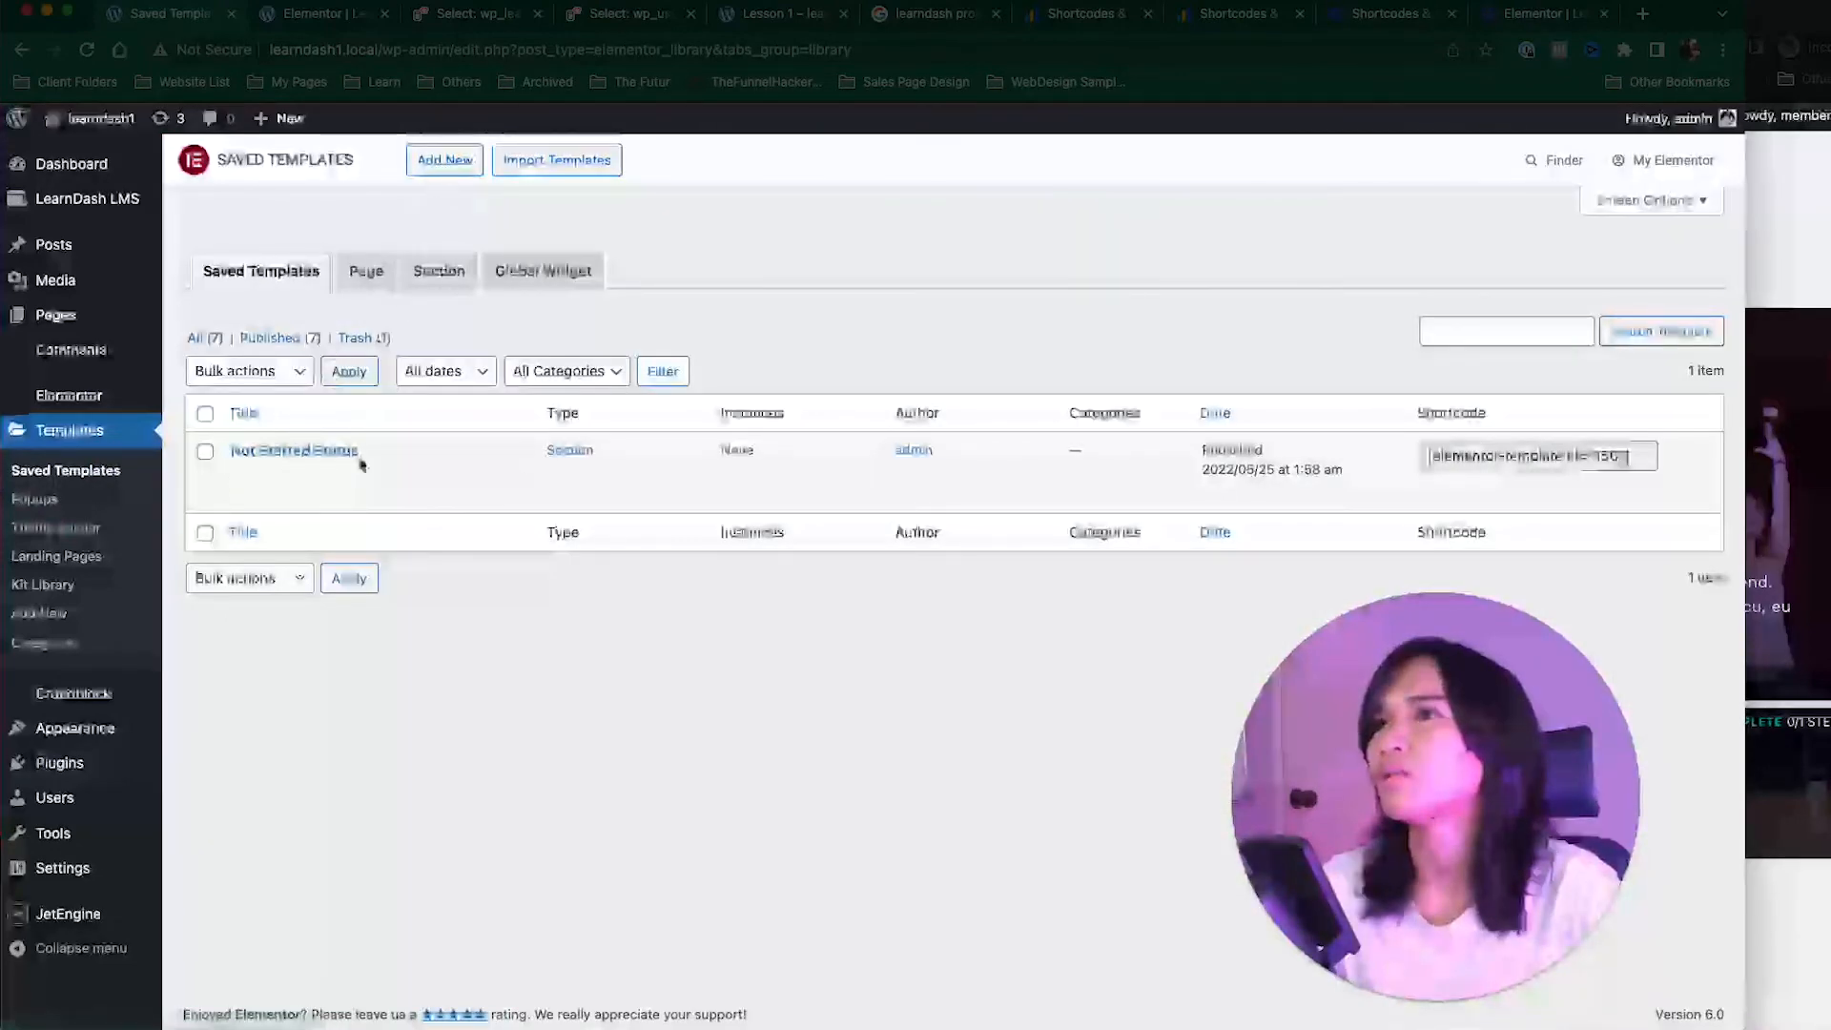
left_click(444, 162)
left_click(1149, 555)
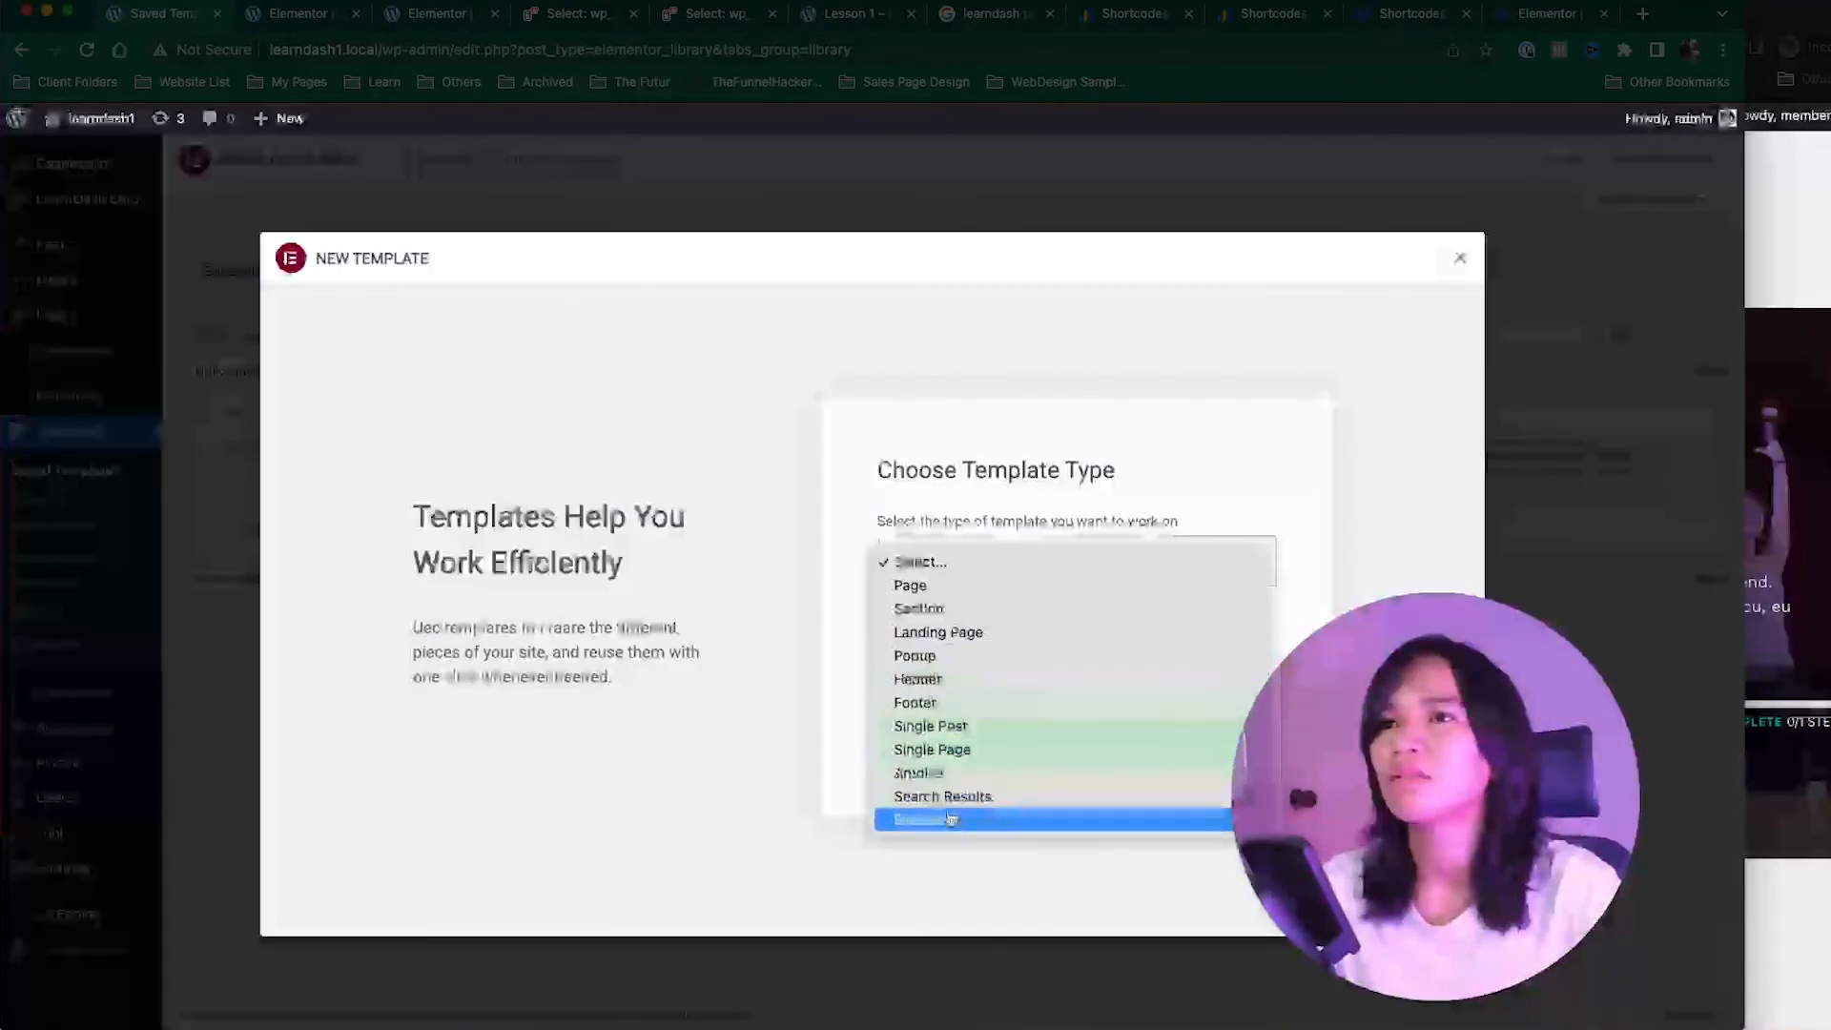
left_click(944, 609)
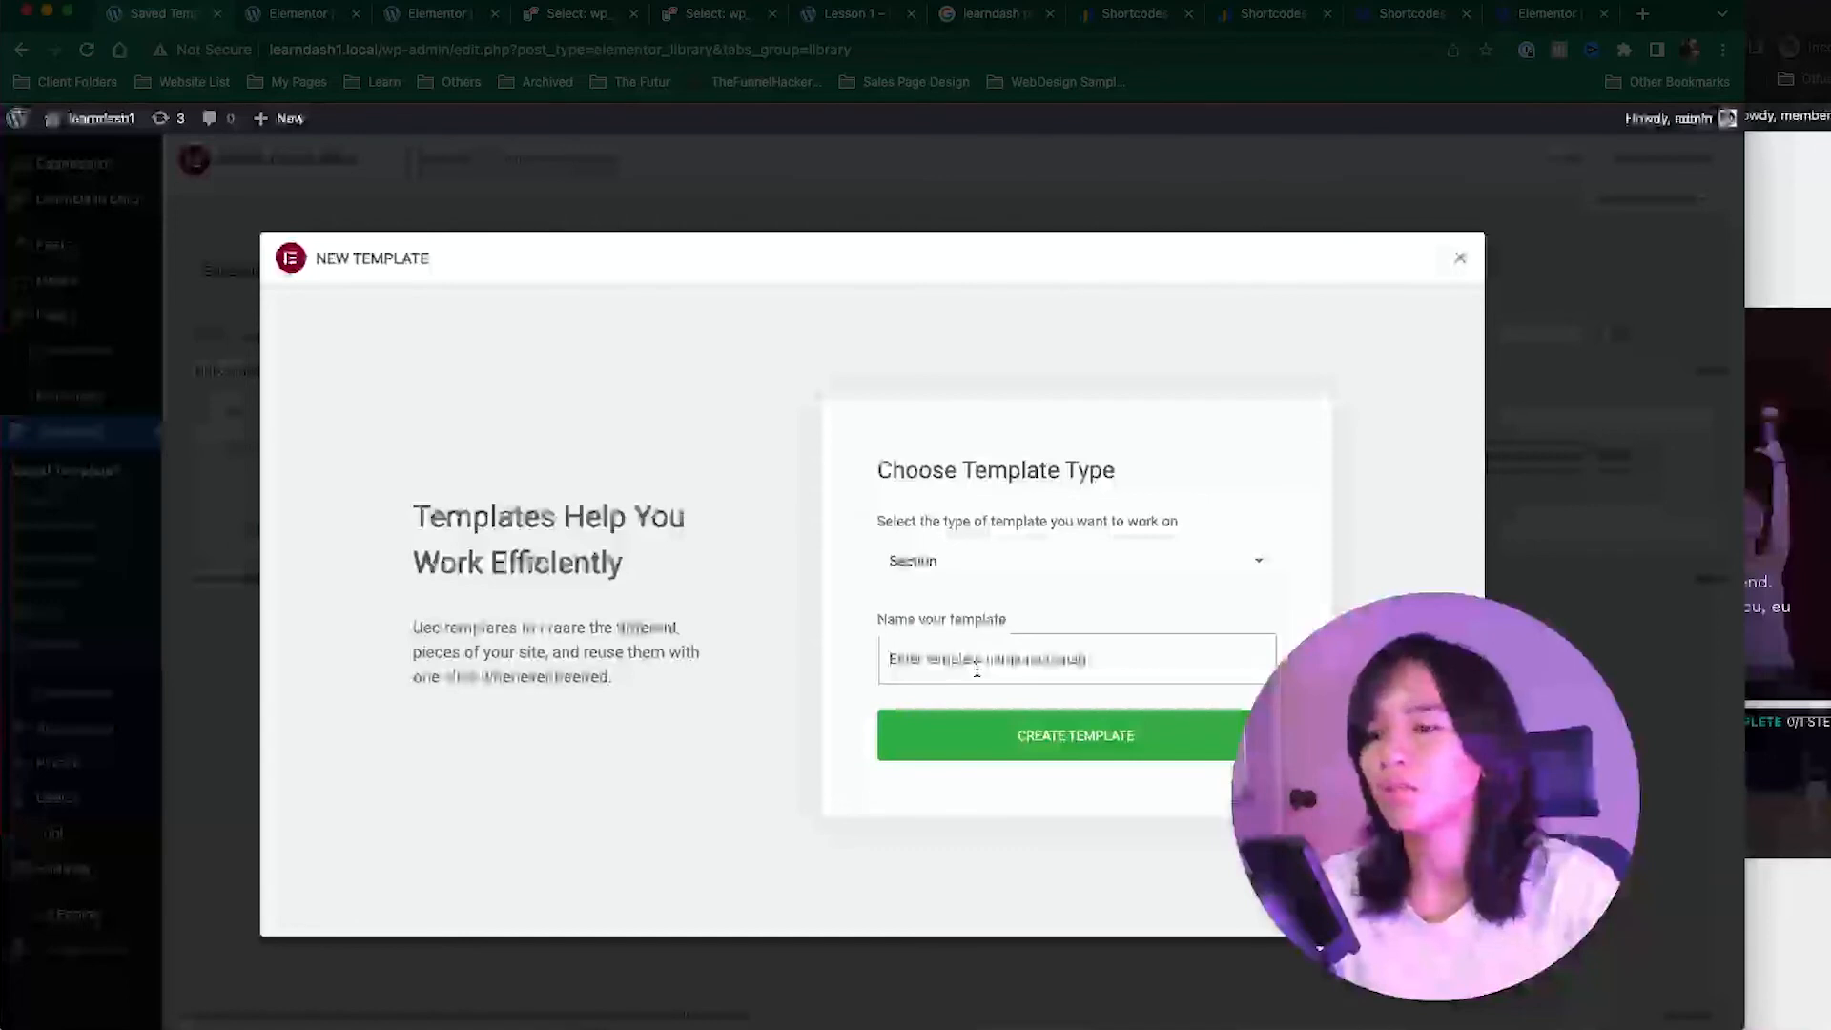
left_click(977, 669)
type("Complete")
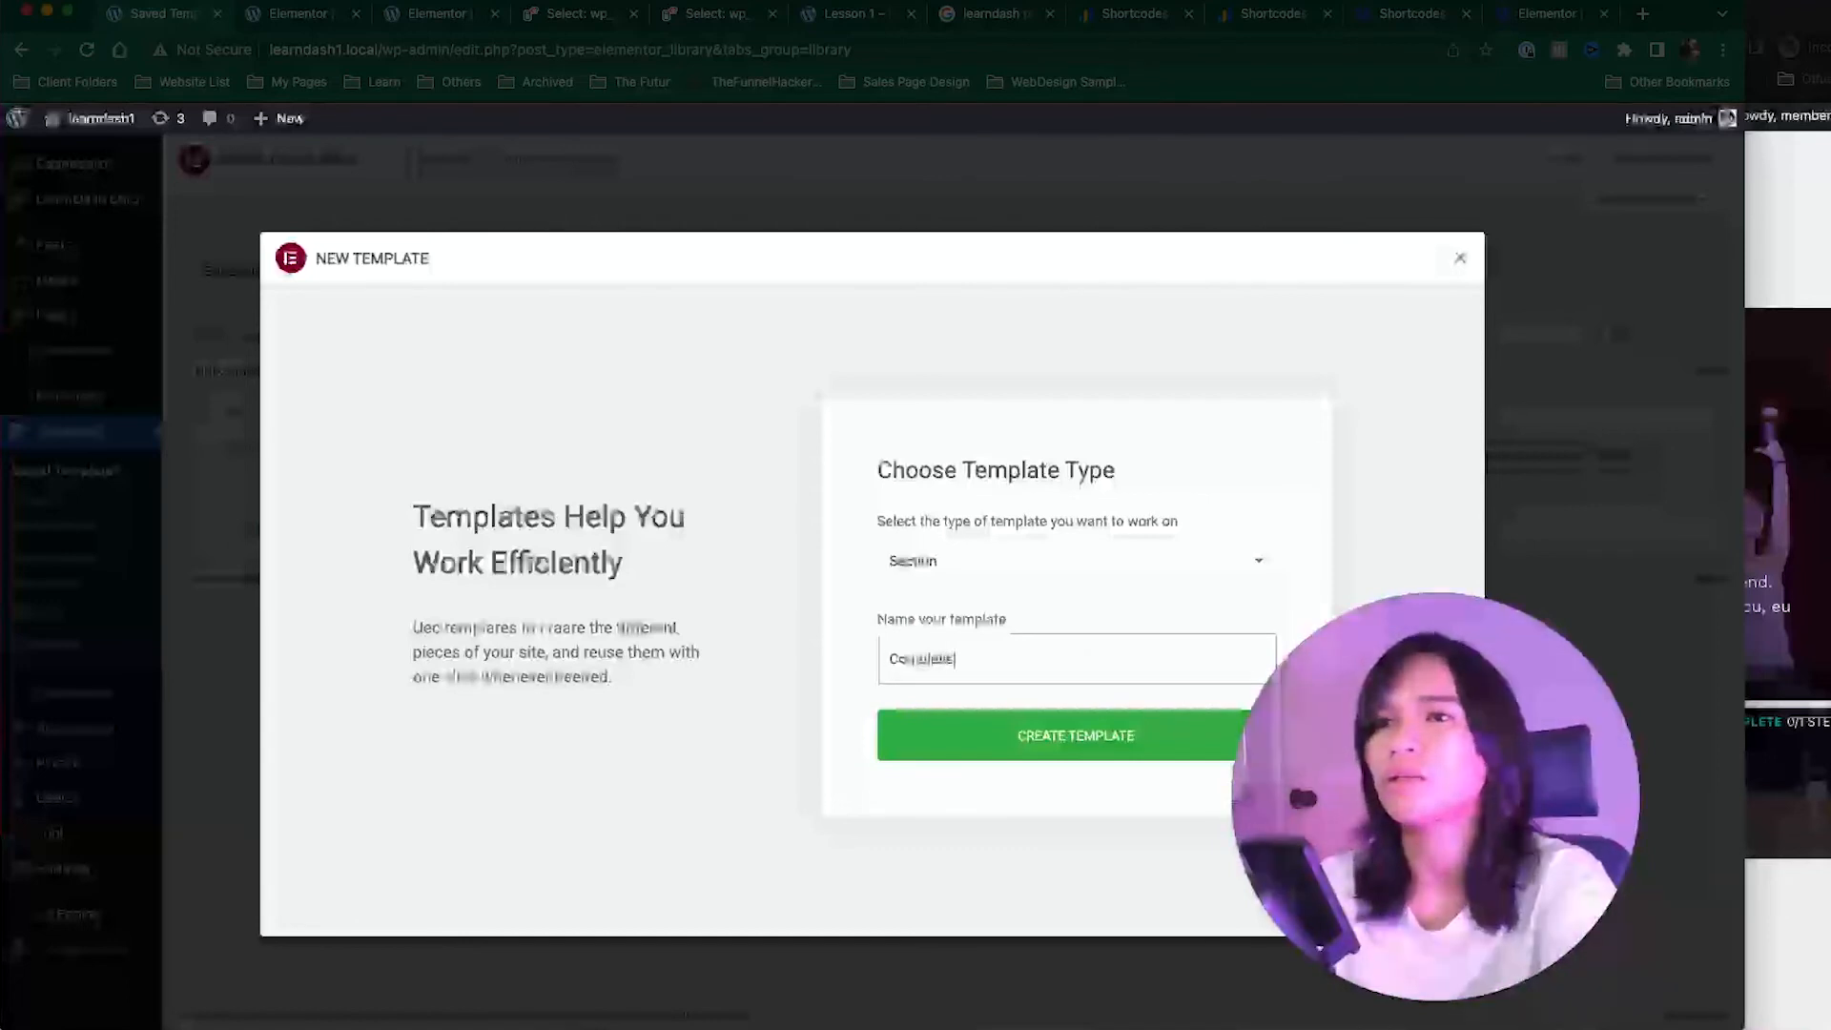
type(" Steps")
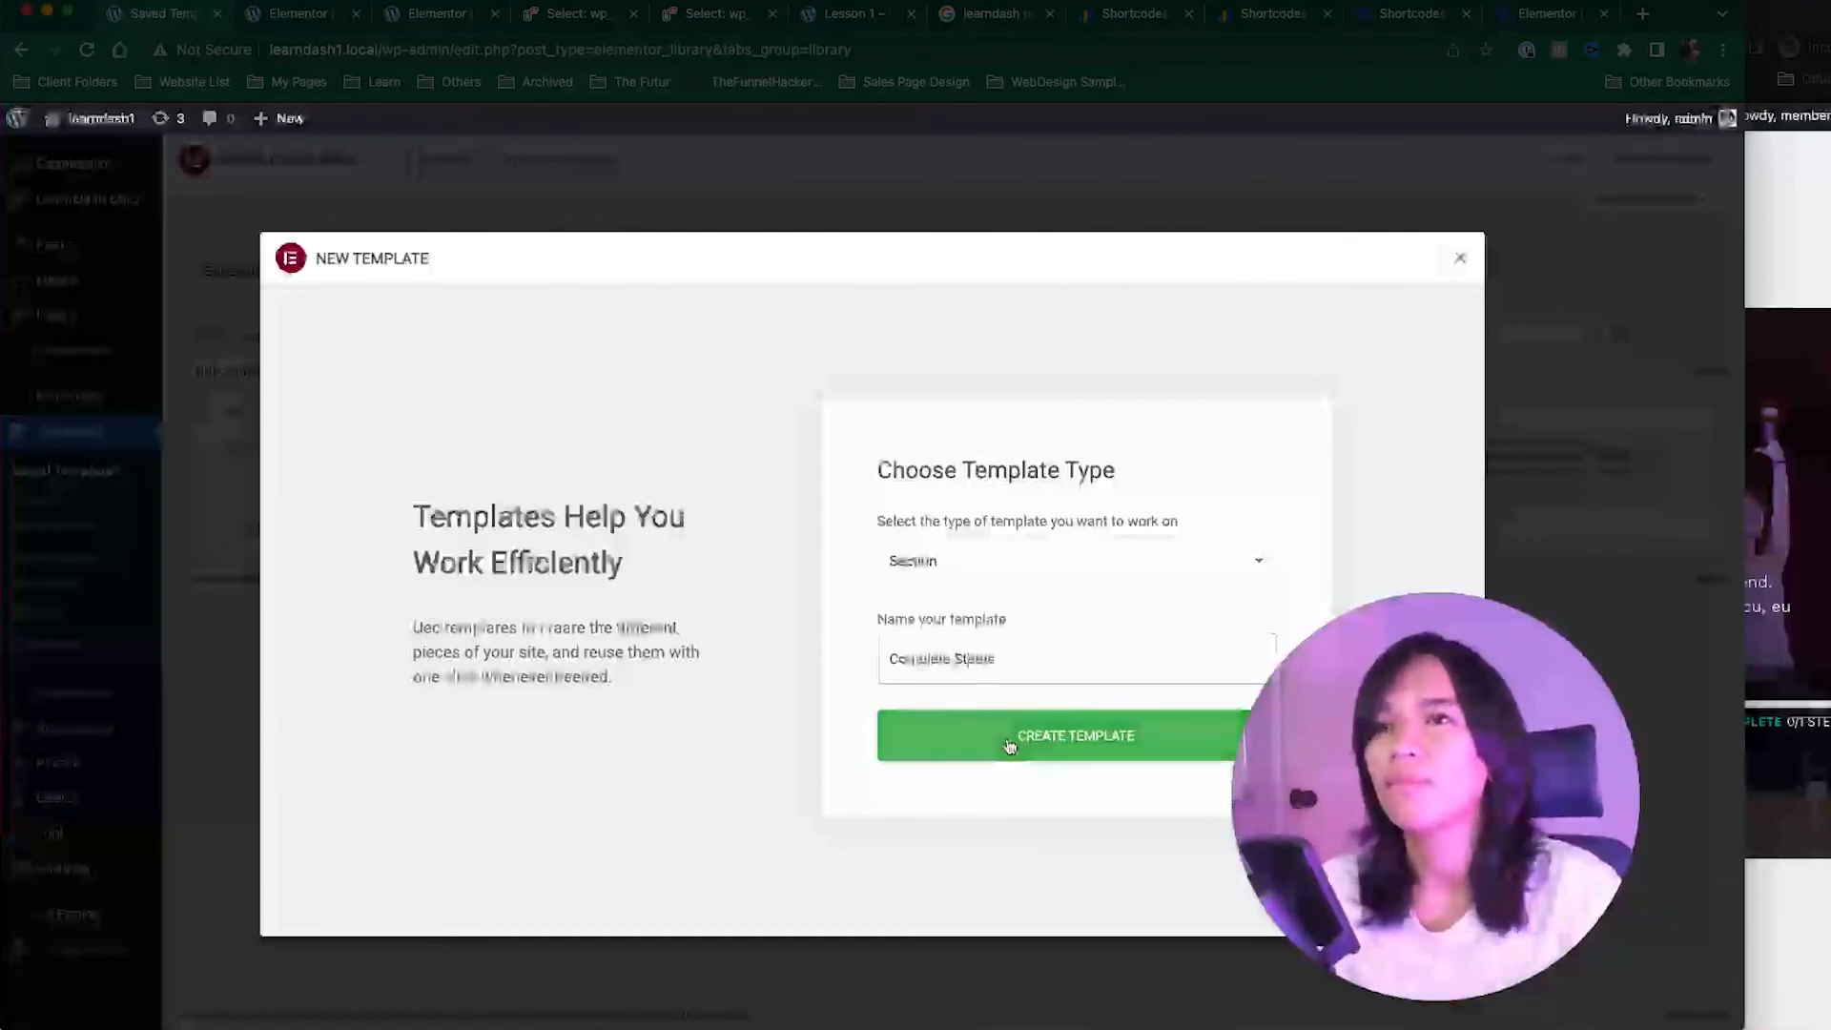
left_click(1010, 740)
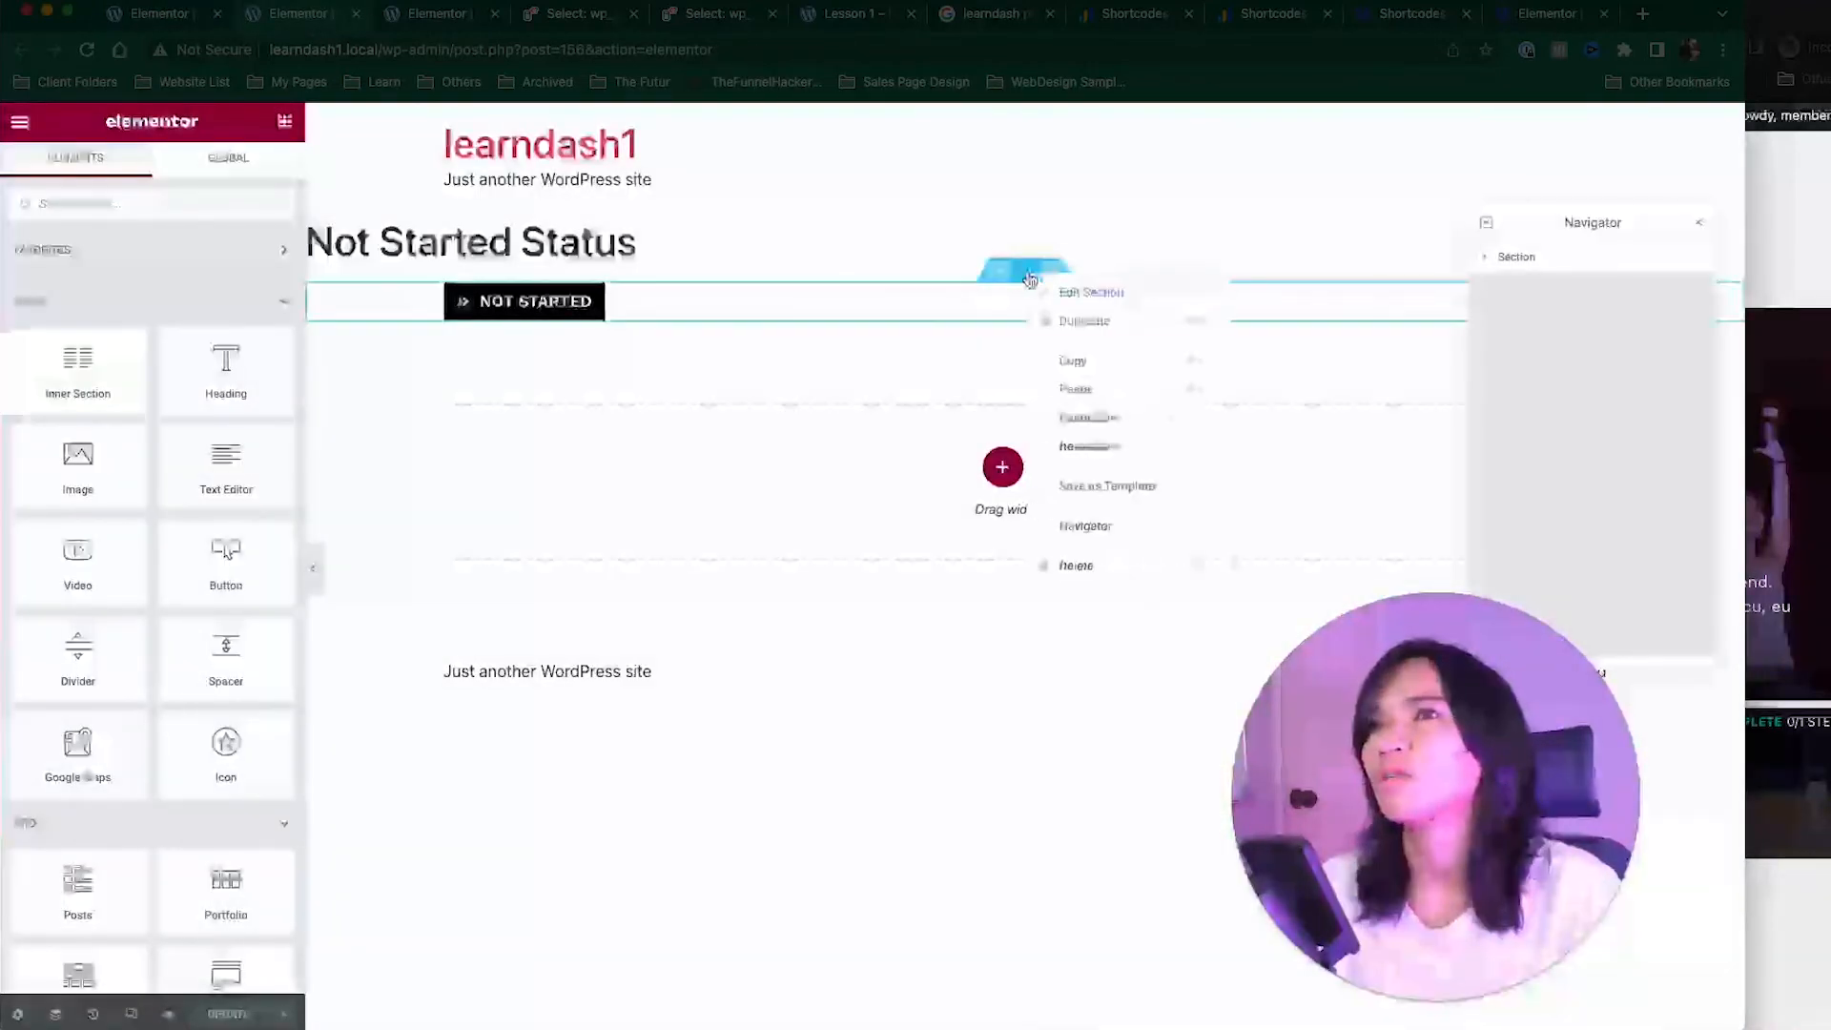
Step: Copy the Not Started badge section from its template and paste it into the empty Complete Status template
left_click(1071, 360)
left_click(182, 12)
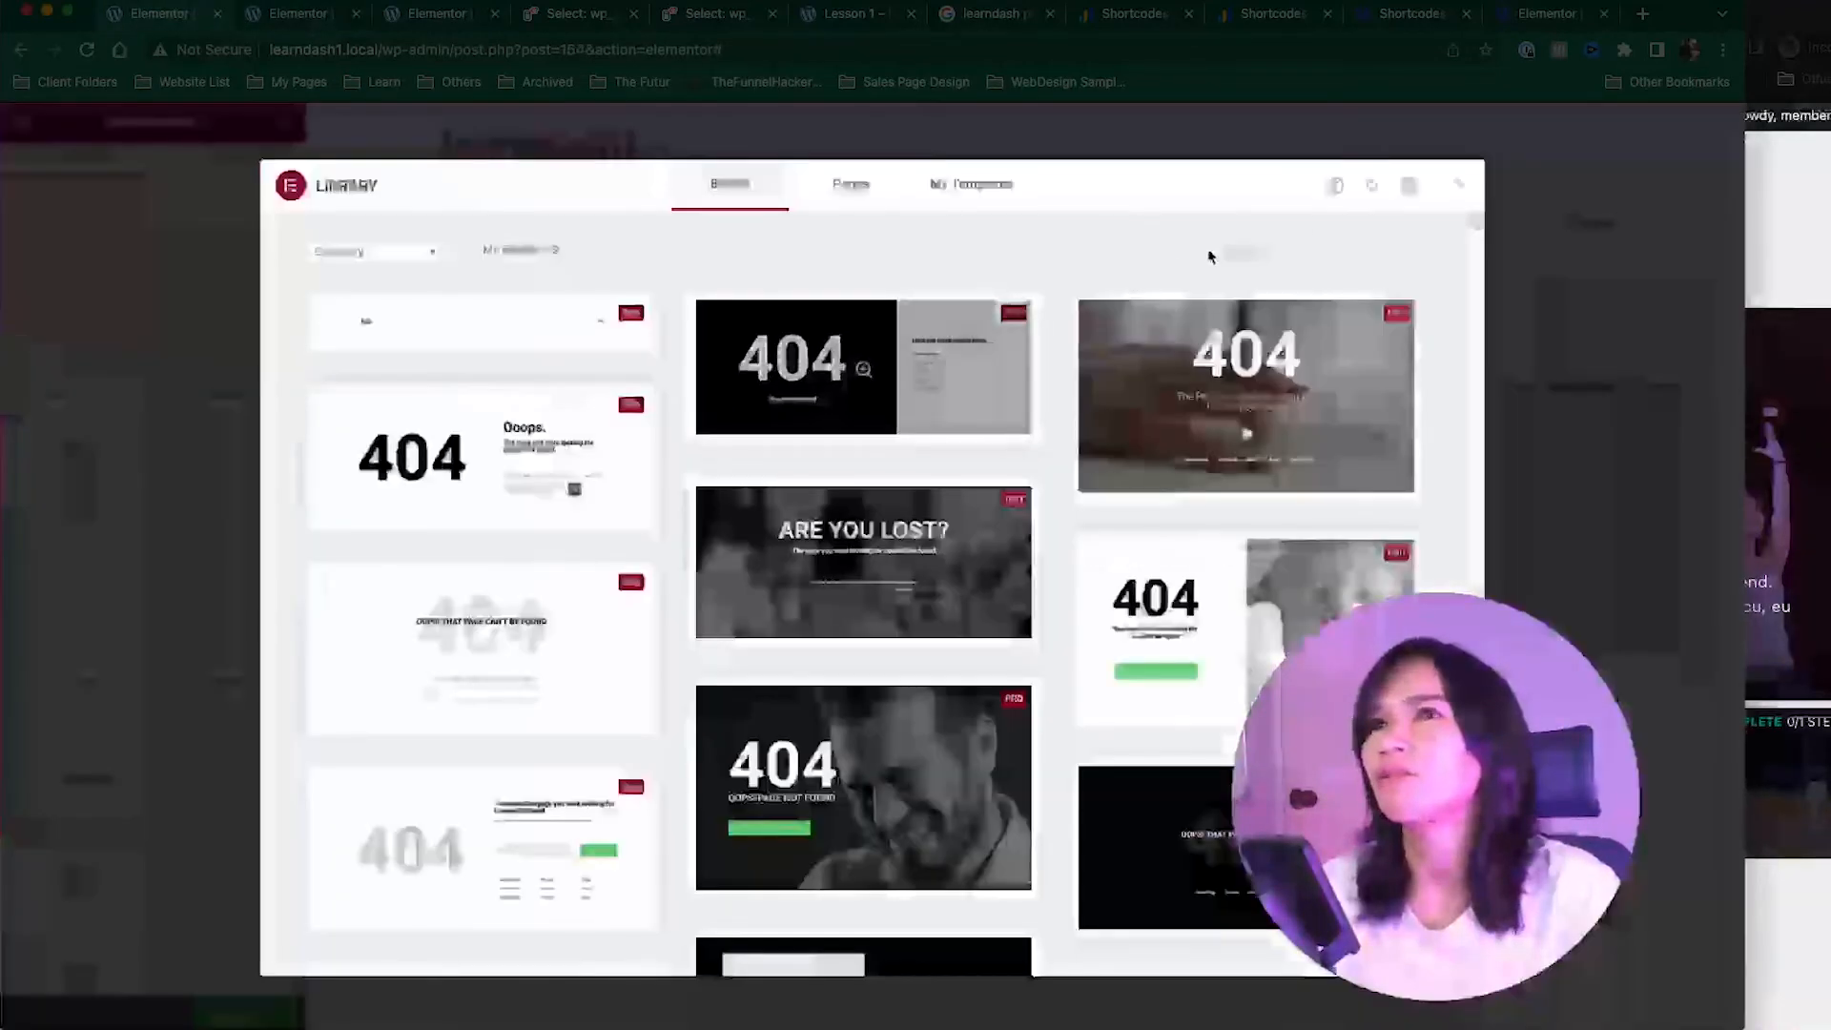
left_click(1460, 184)
right_click(750, 417)
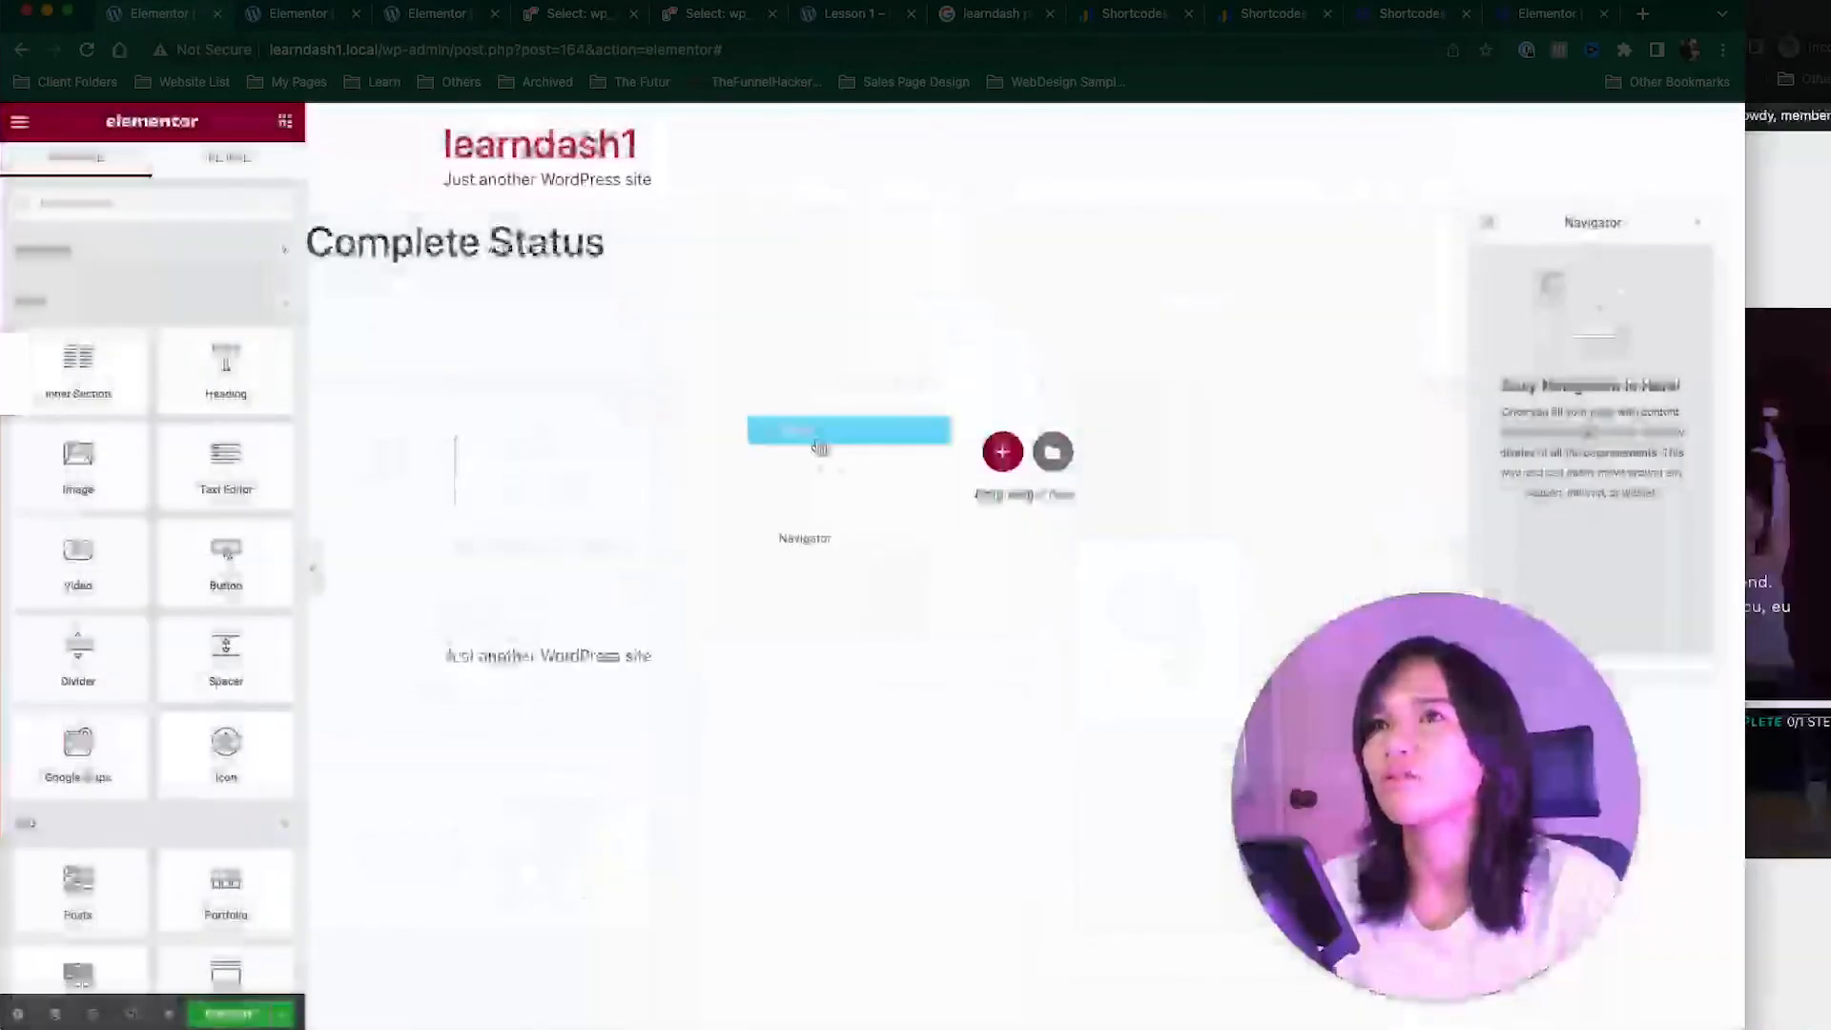
left_click(818, 439)
Step: Set the pasted icon list item's text to "Completed" and replace its icon with the circled check mark
left_click(537, 297)
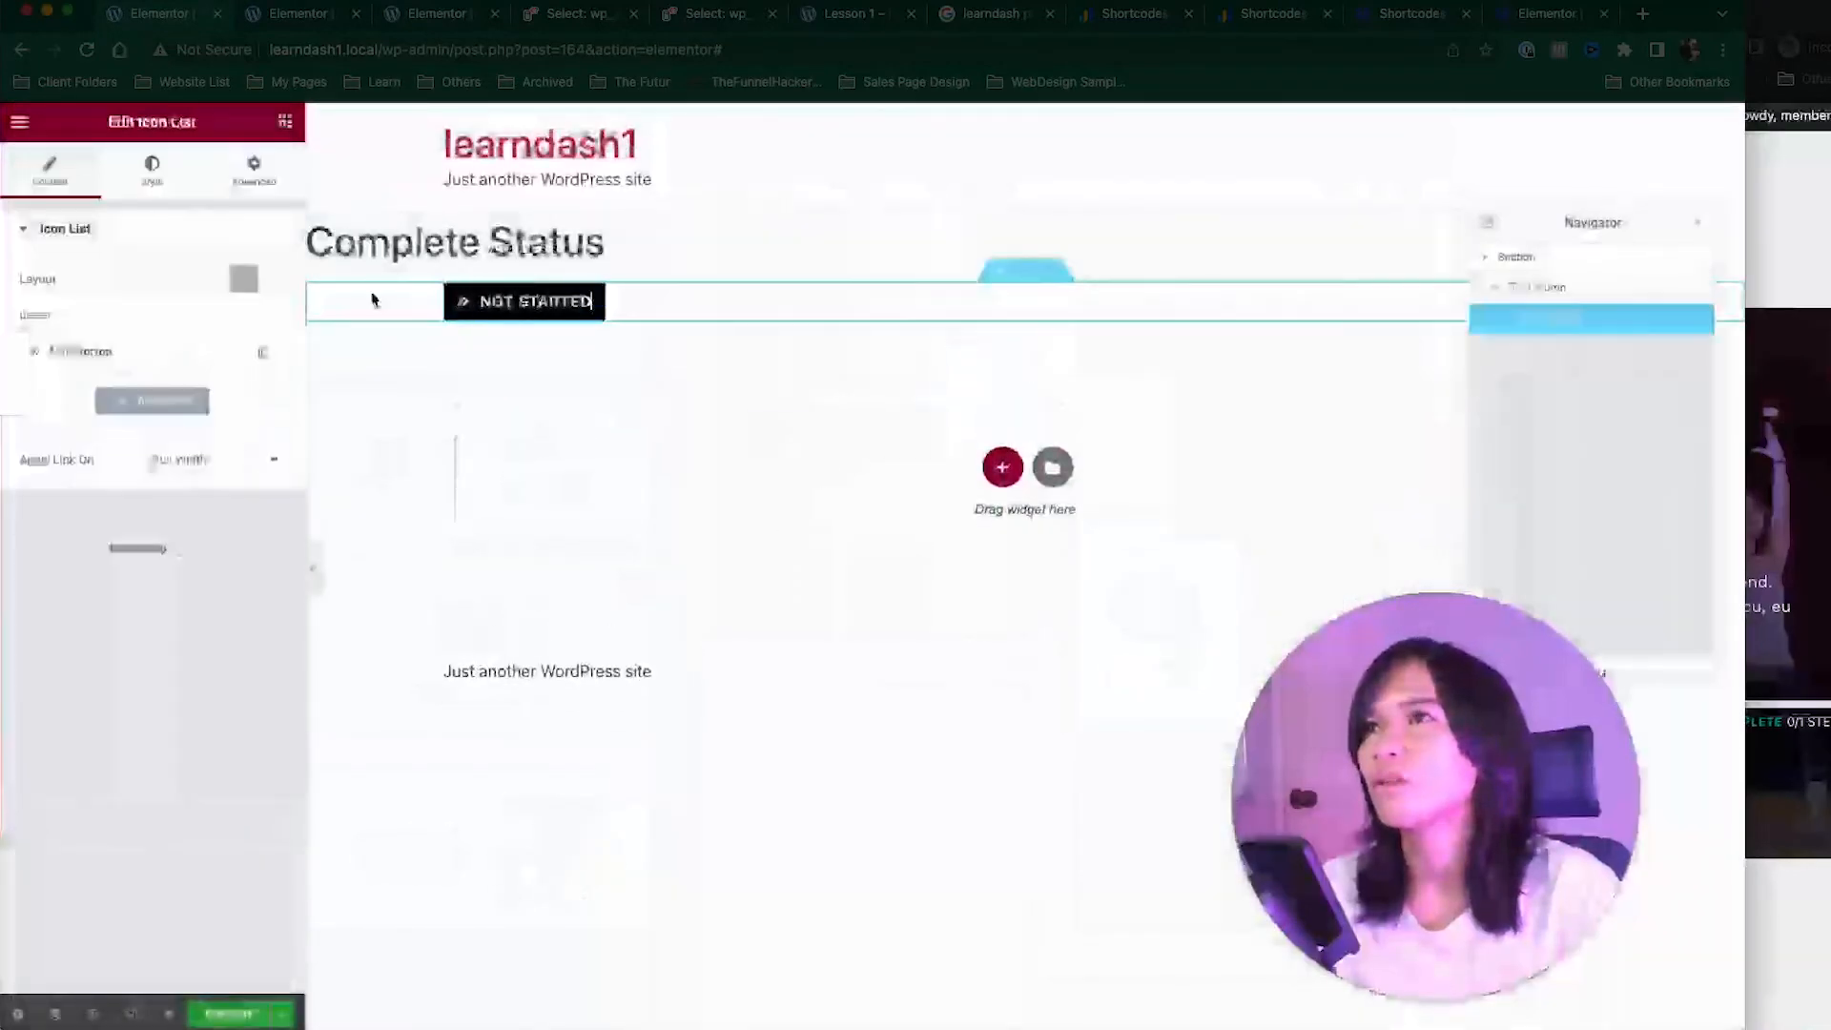
left_click(113, 353)
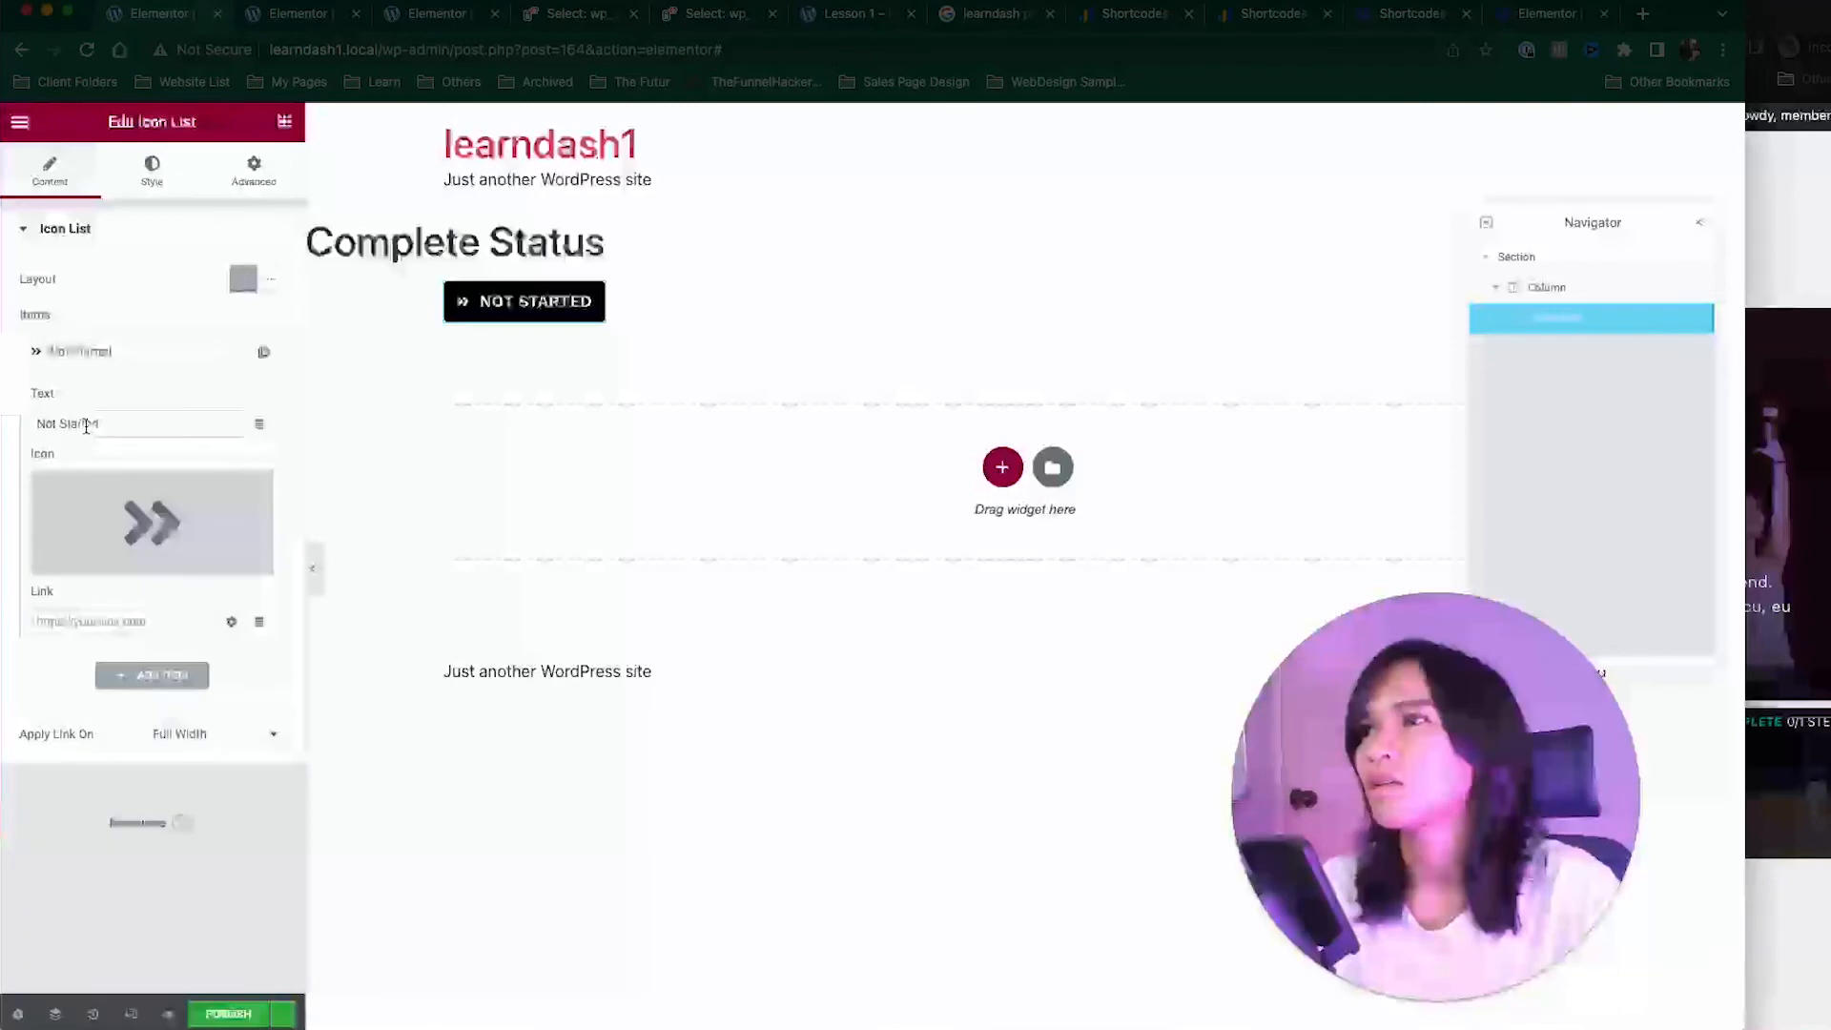
type("Comp")
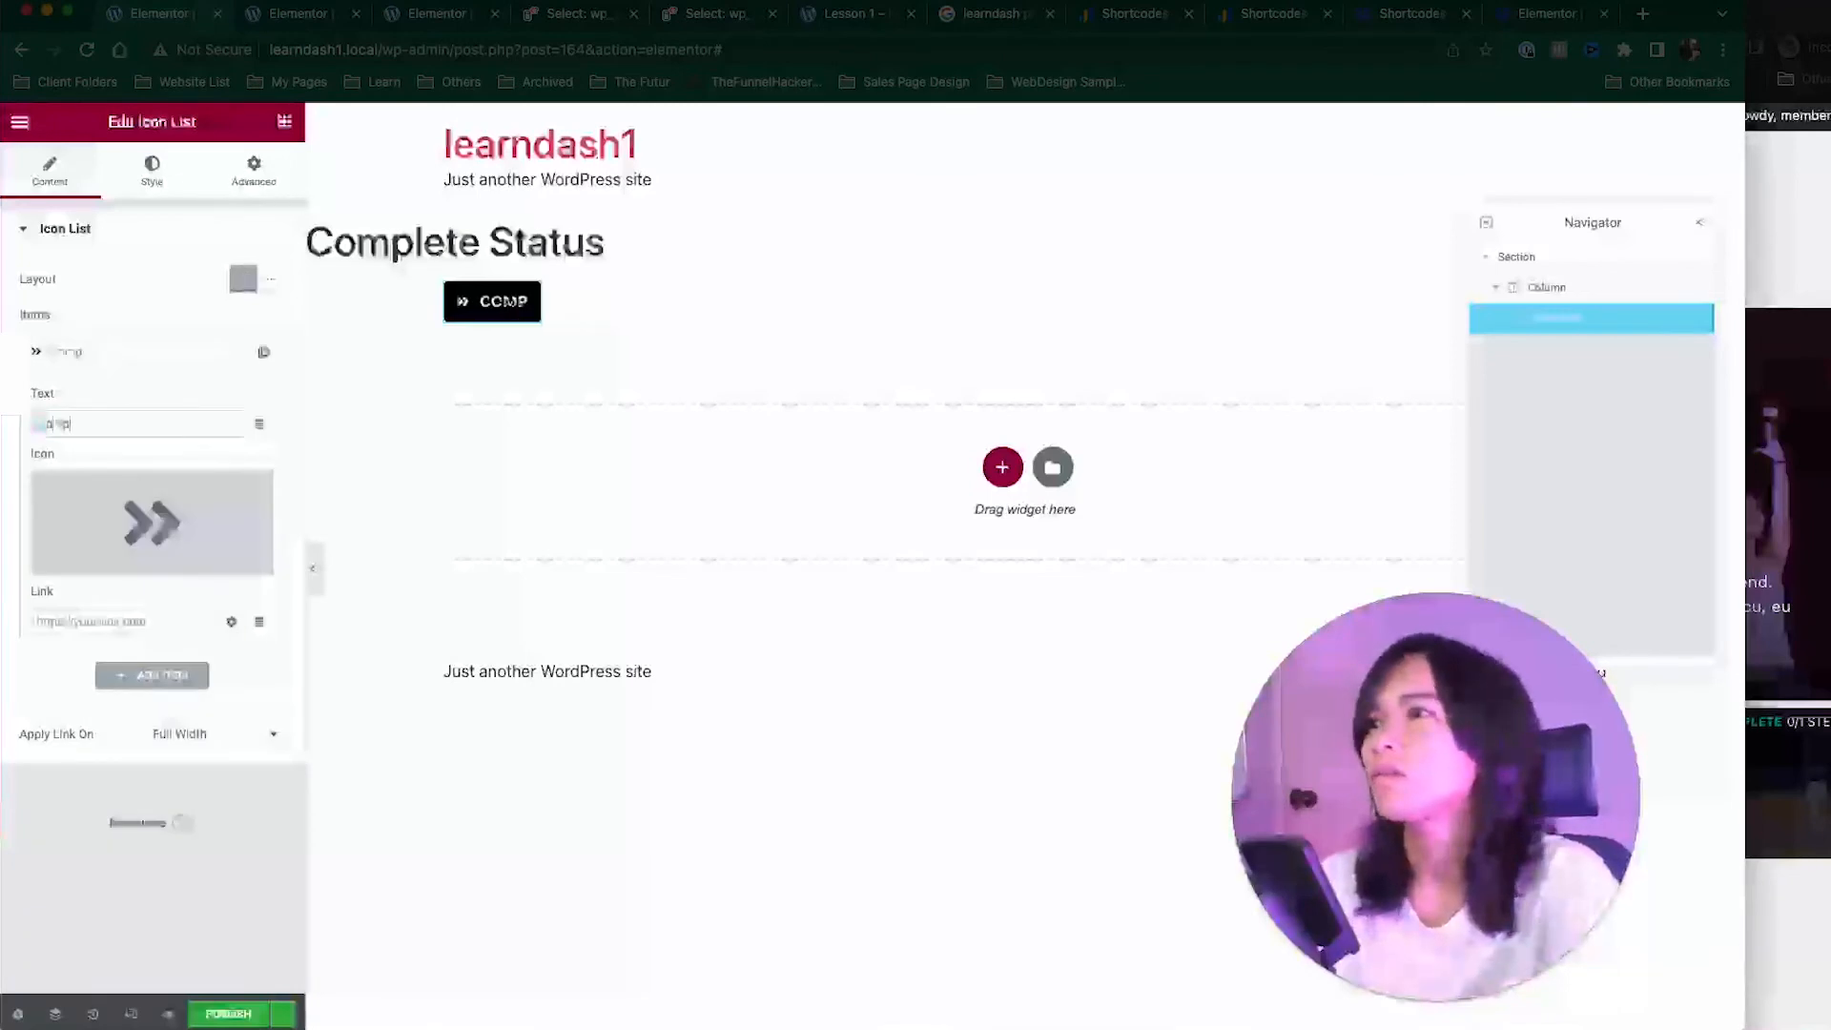
type("leted")
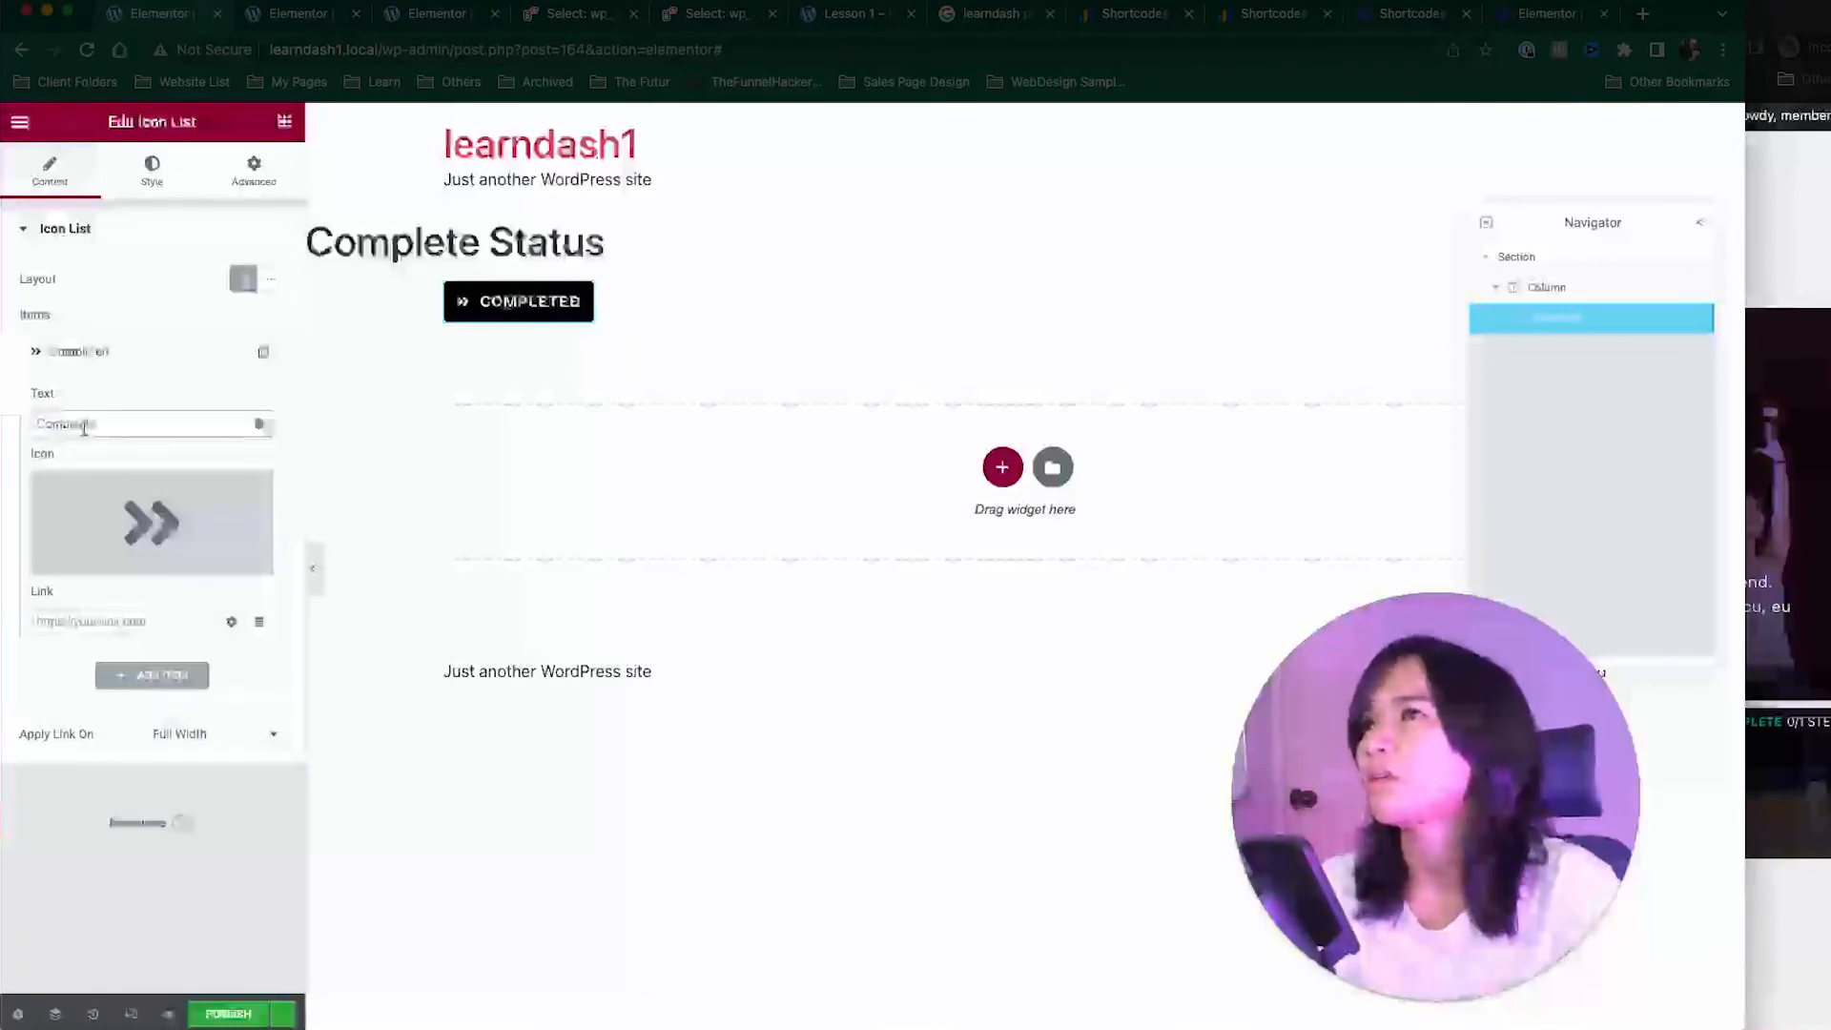
left_click(91, 561)
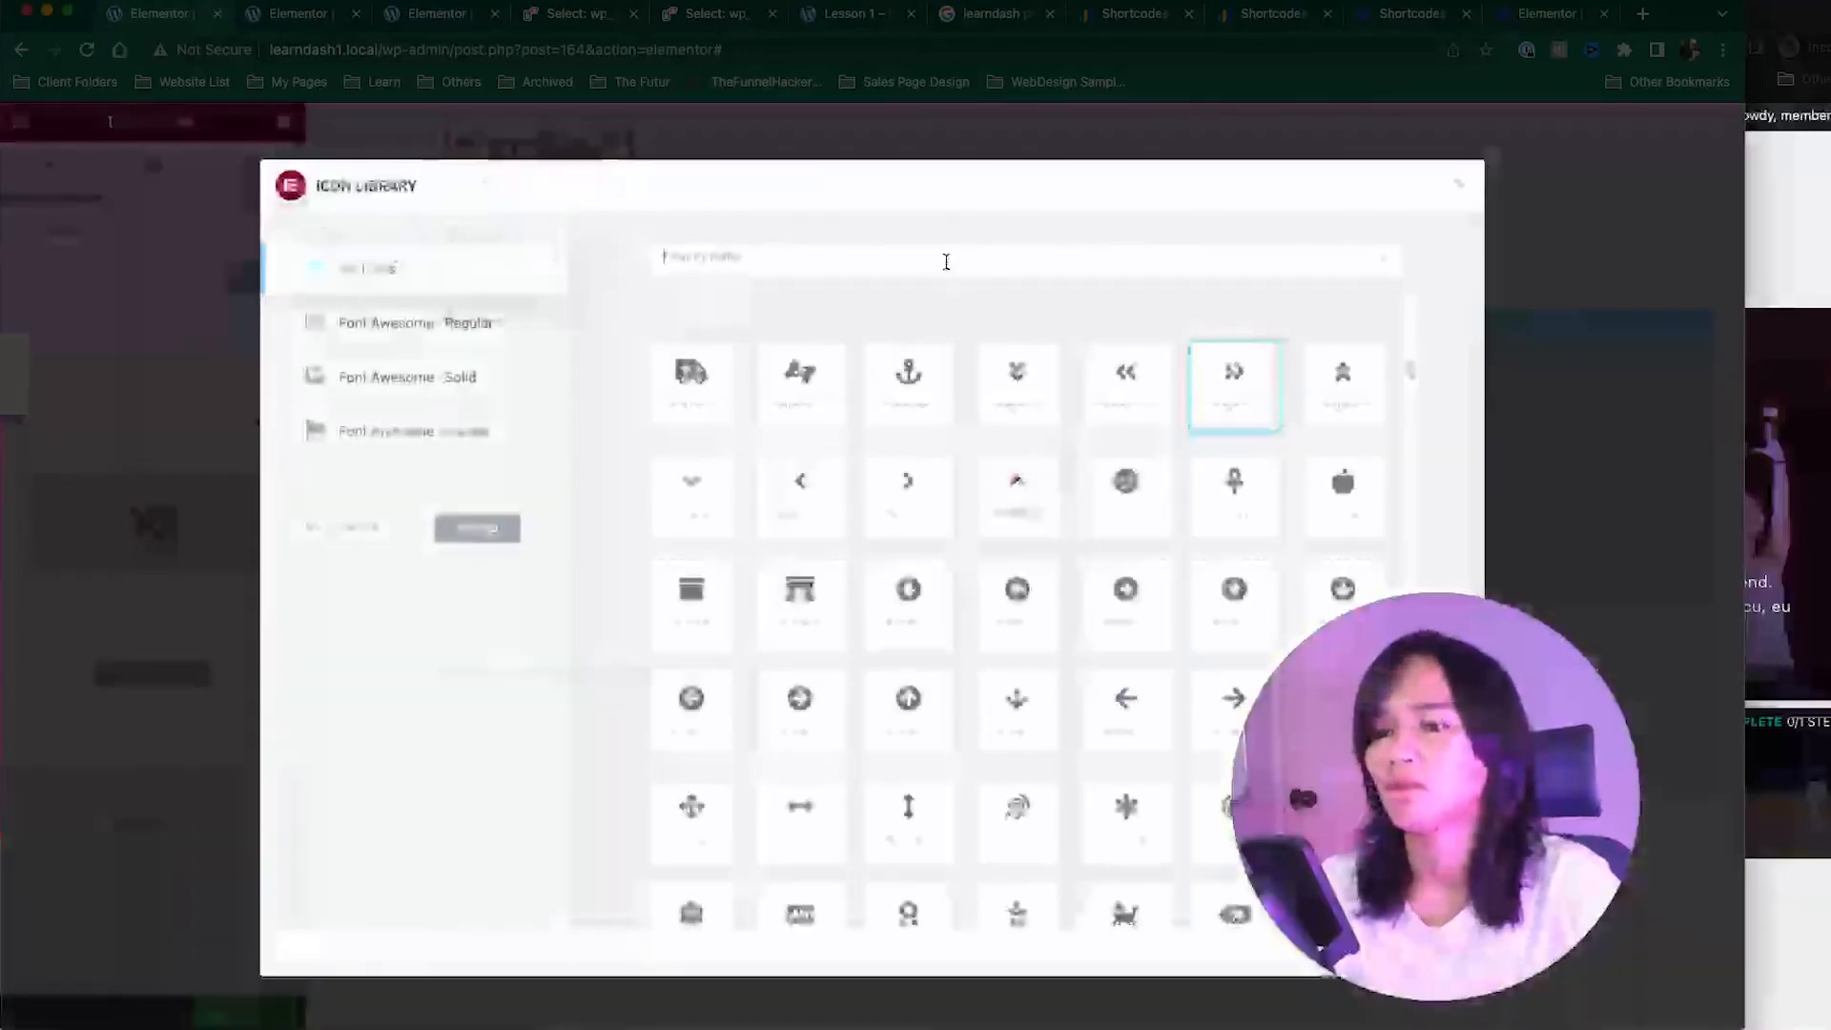
type("check")
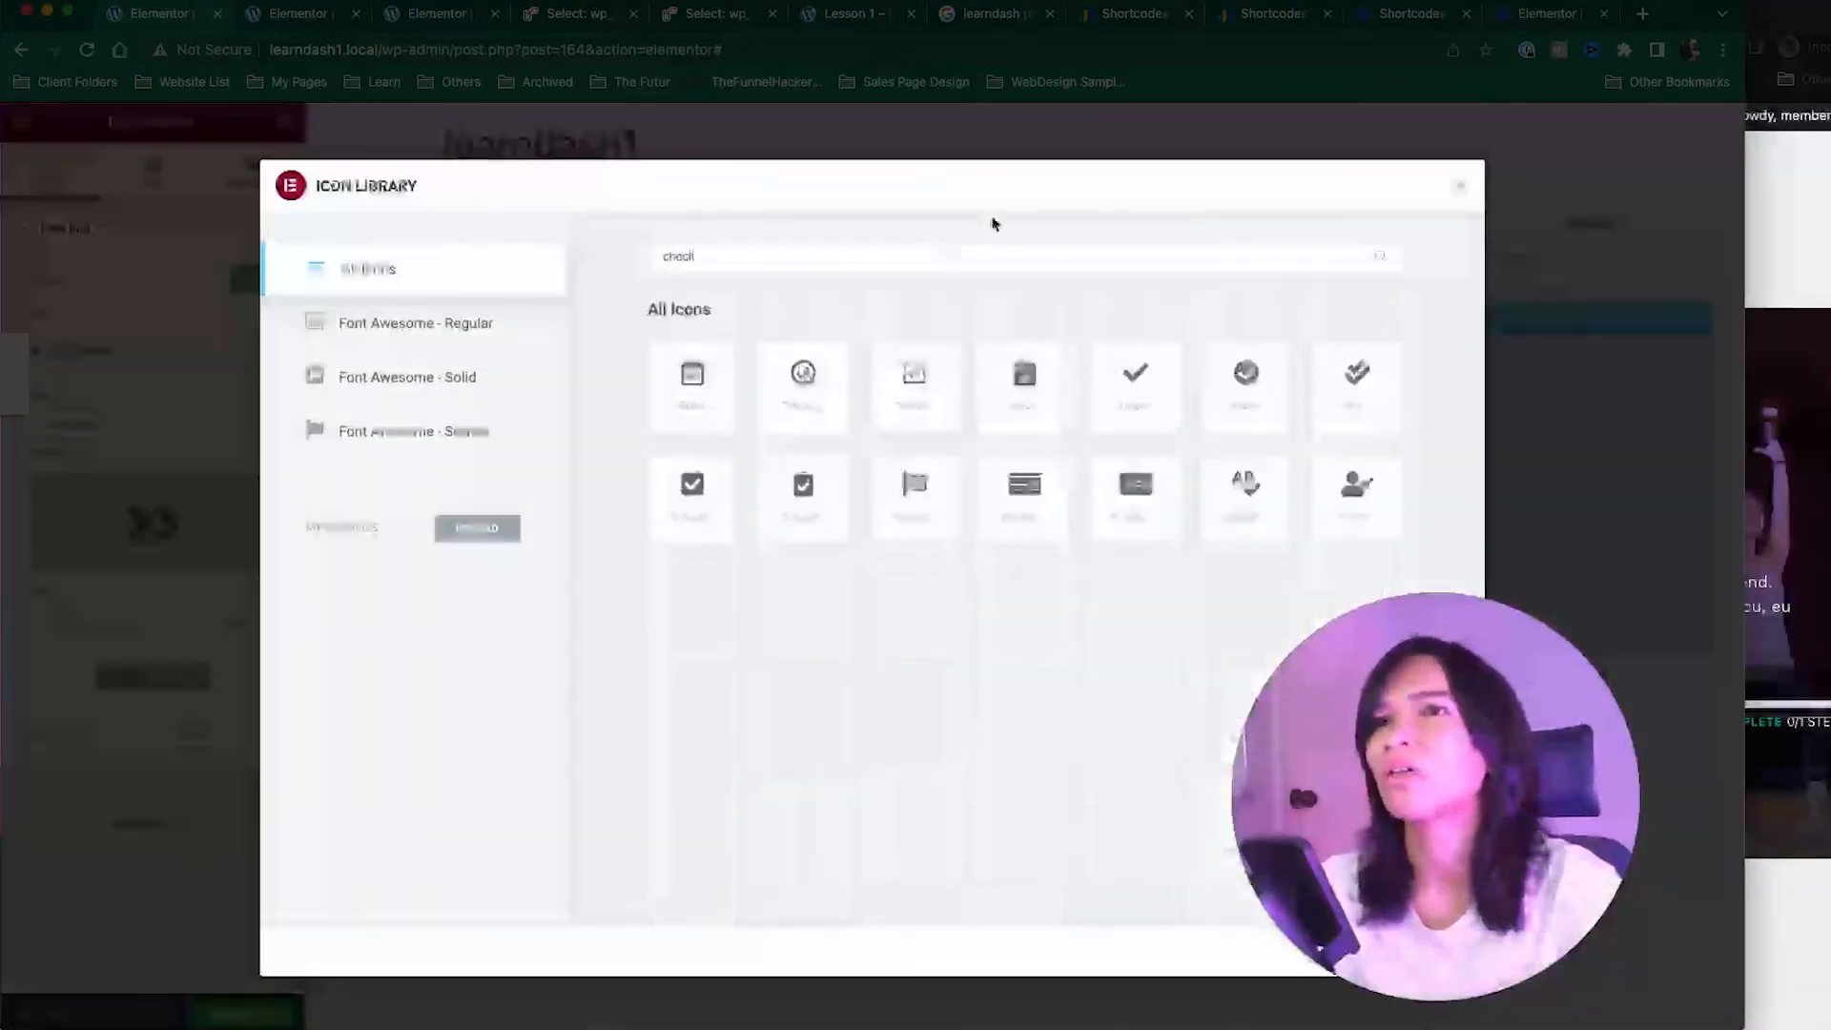
left_click(1226, 404)
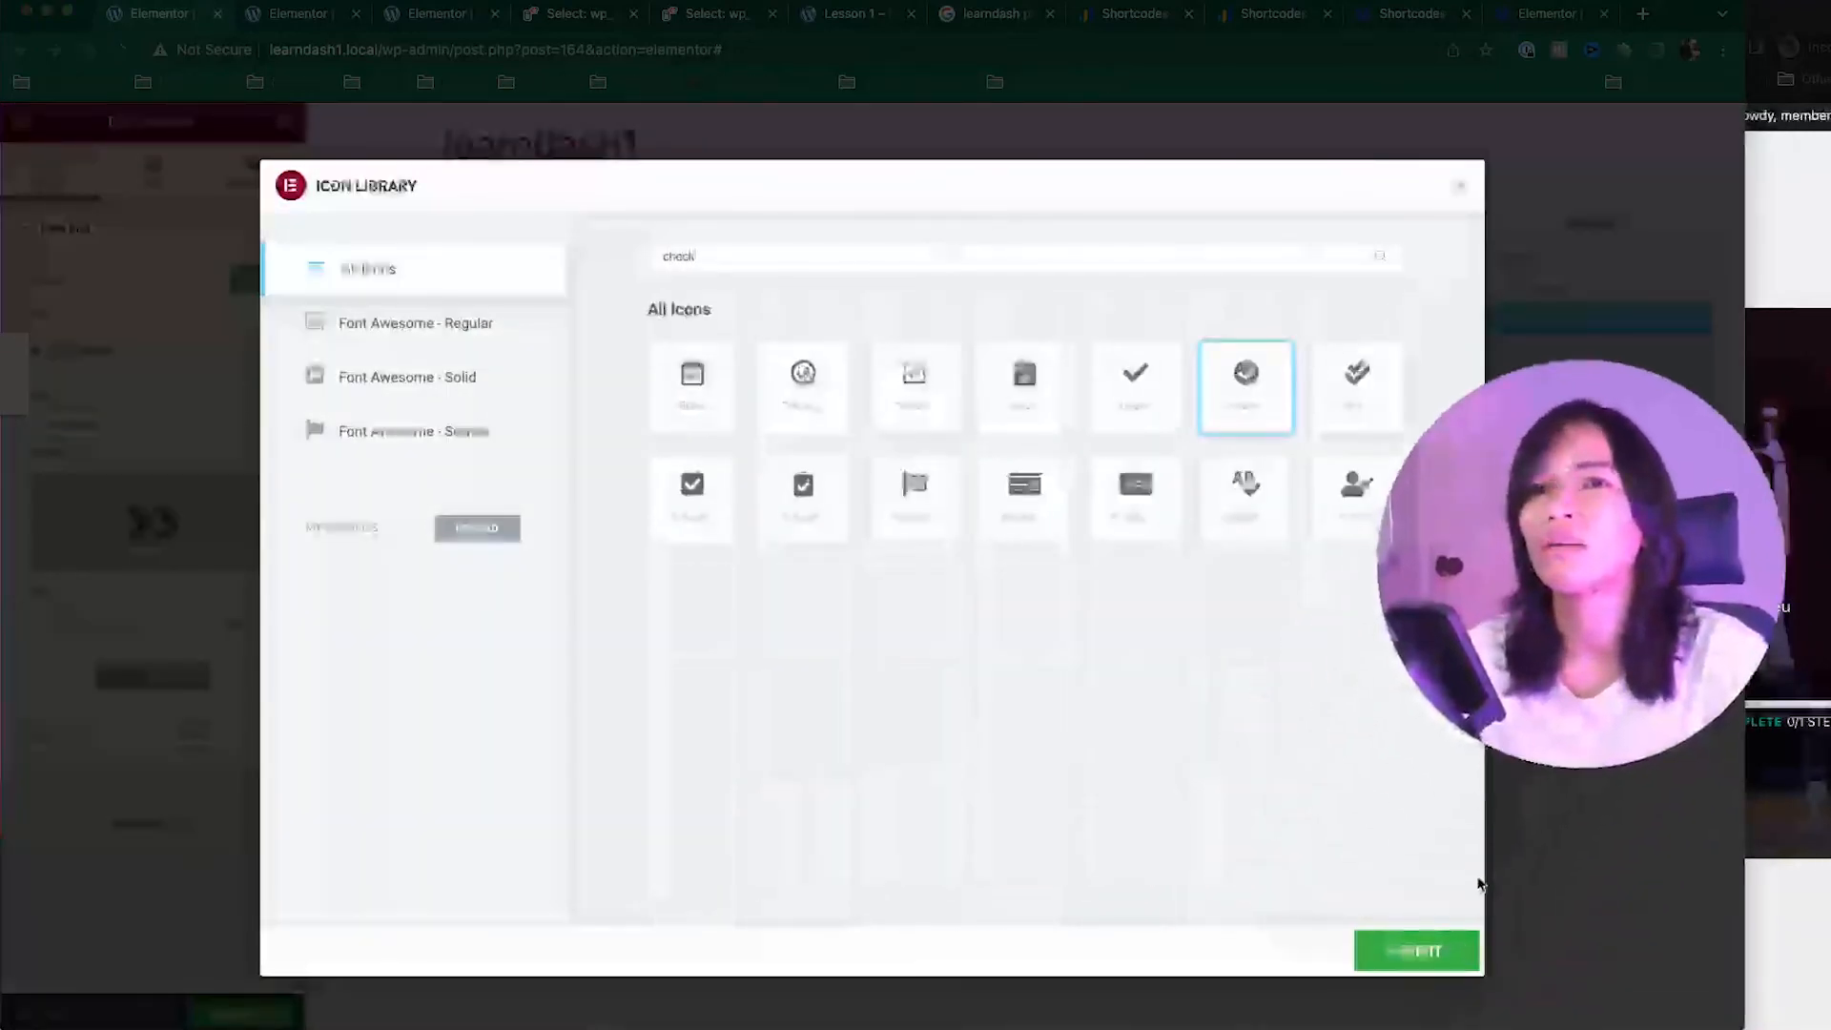
left_click(1428, 940)
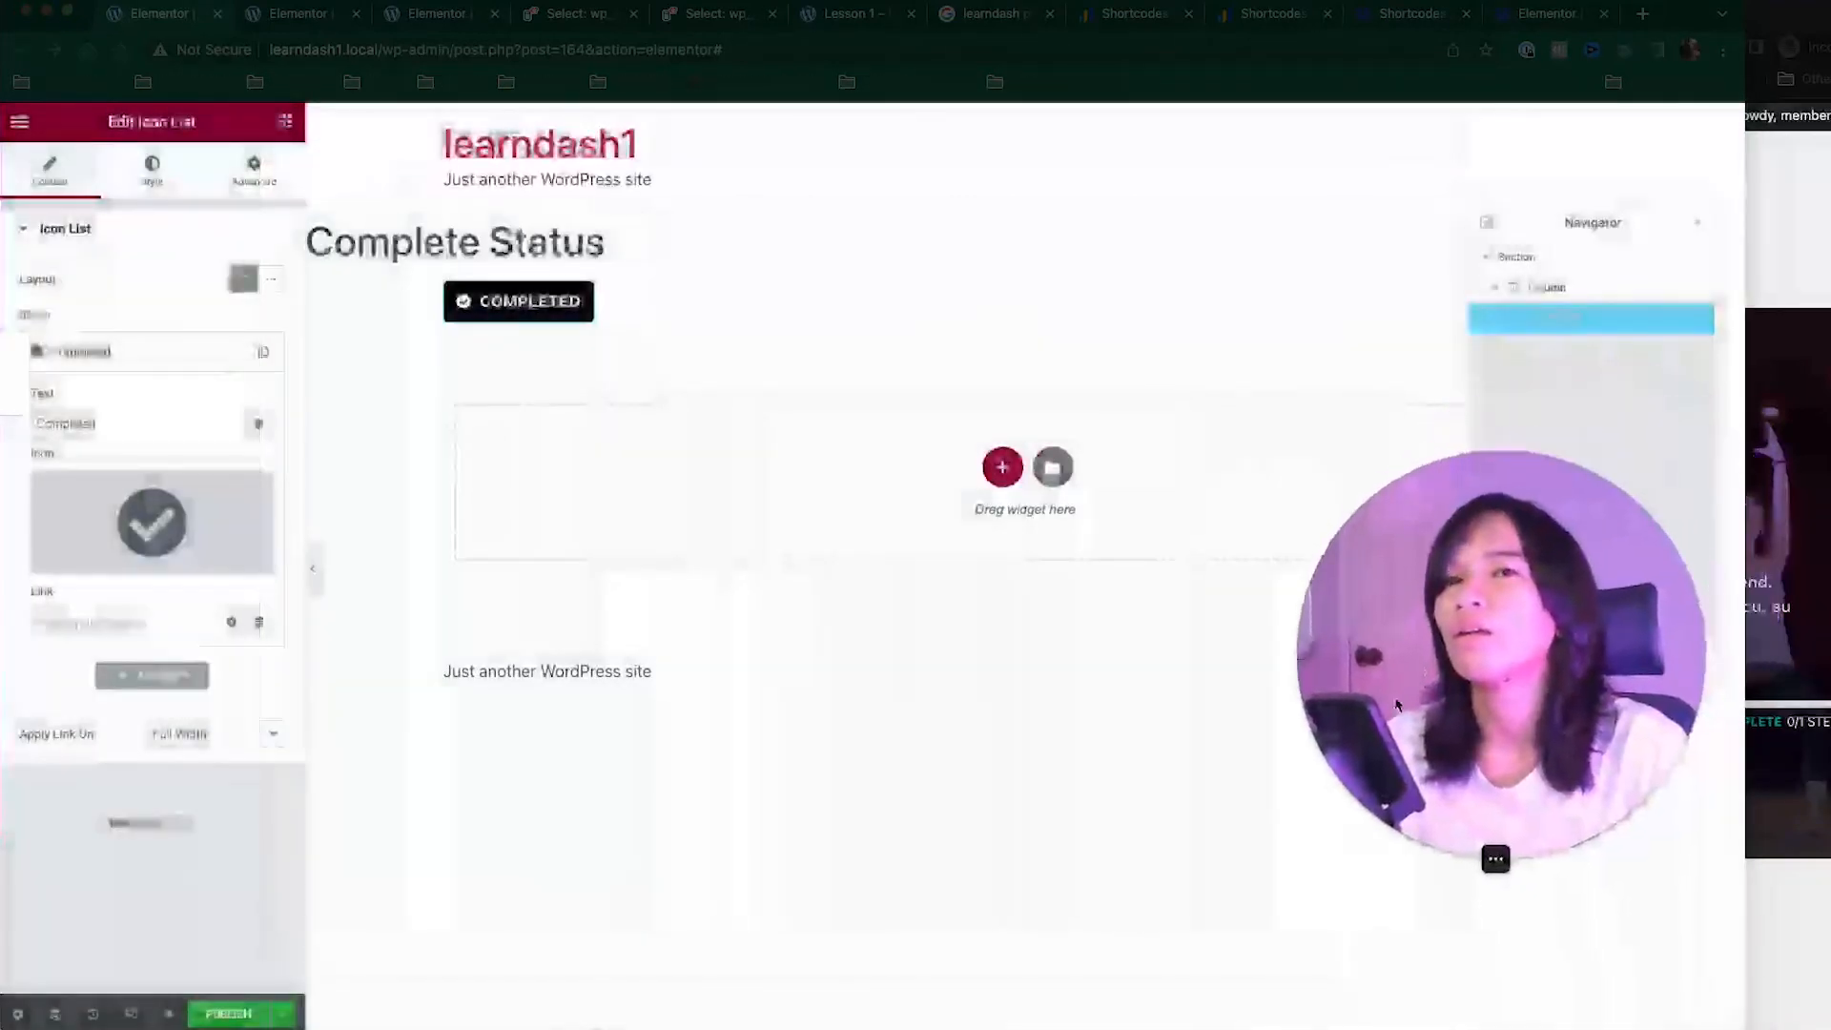
Step: Change the Completed badge's background color to green and publish the Complete Status template
left_click(167, 183)
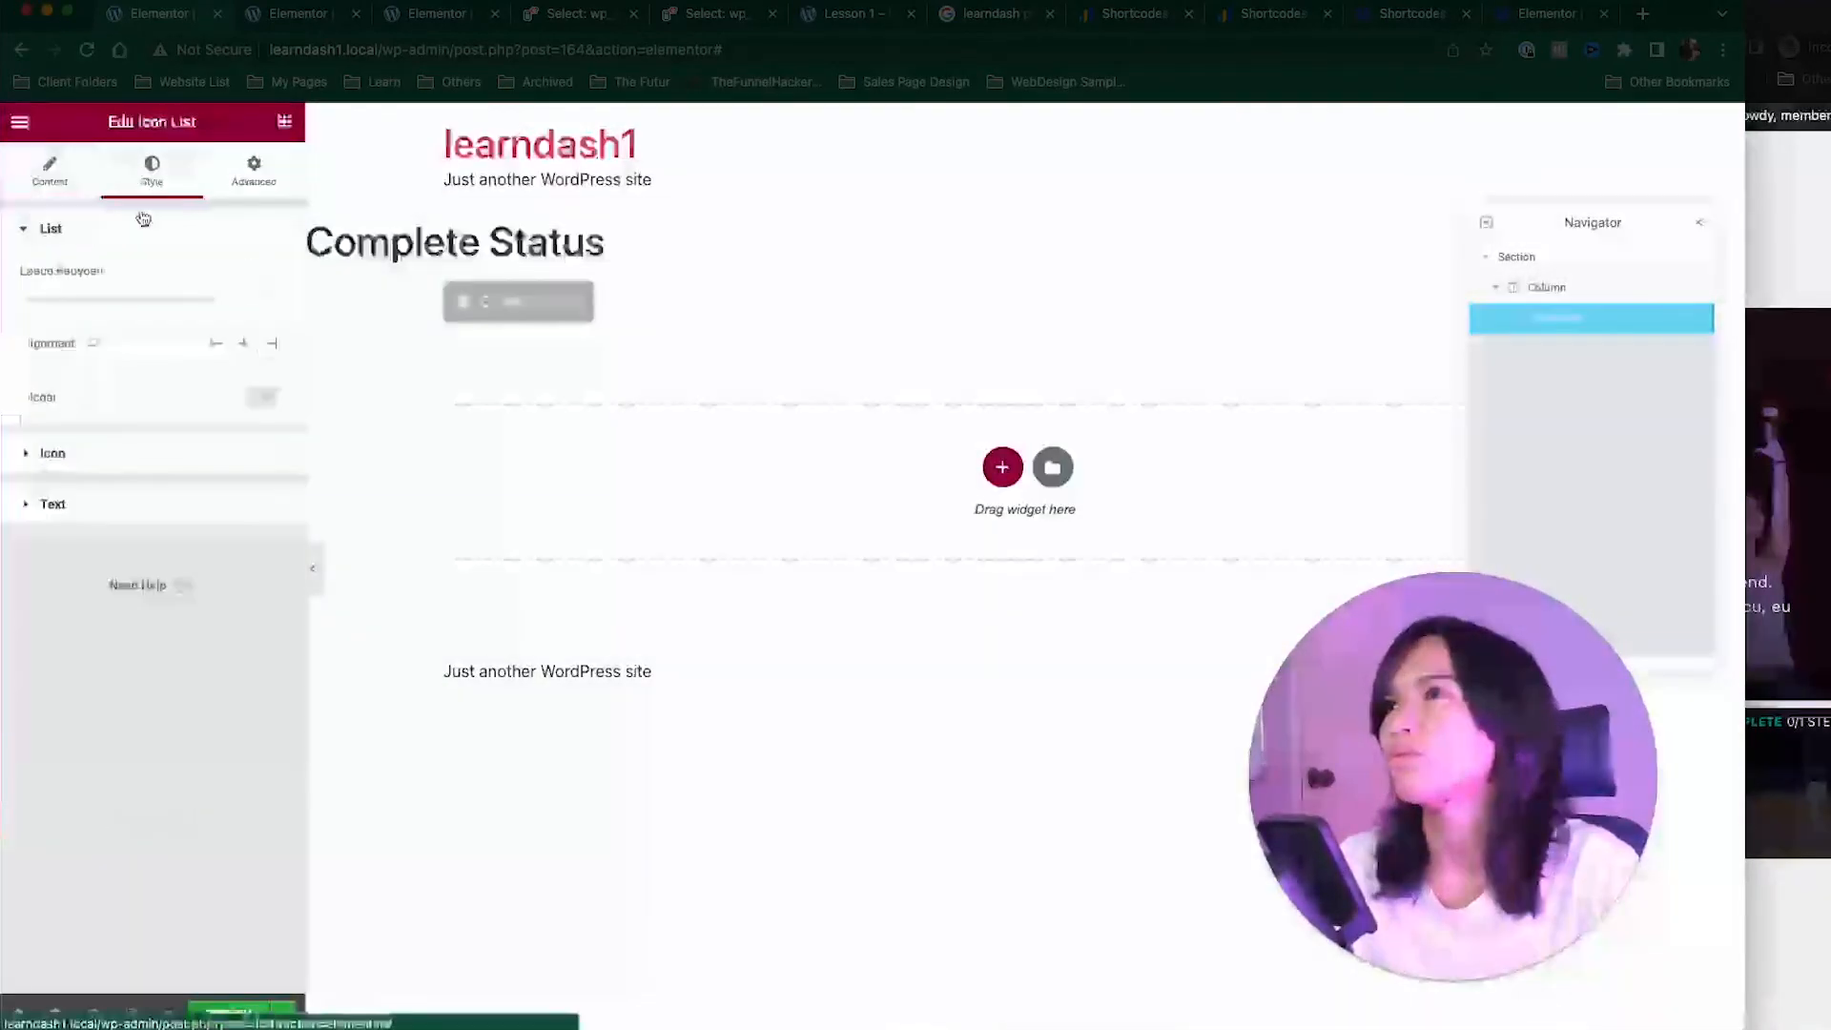
left_click(239, 189)
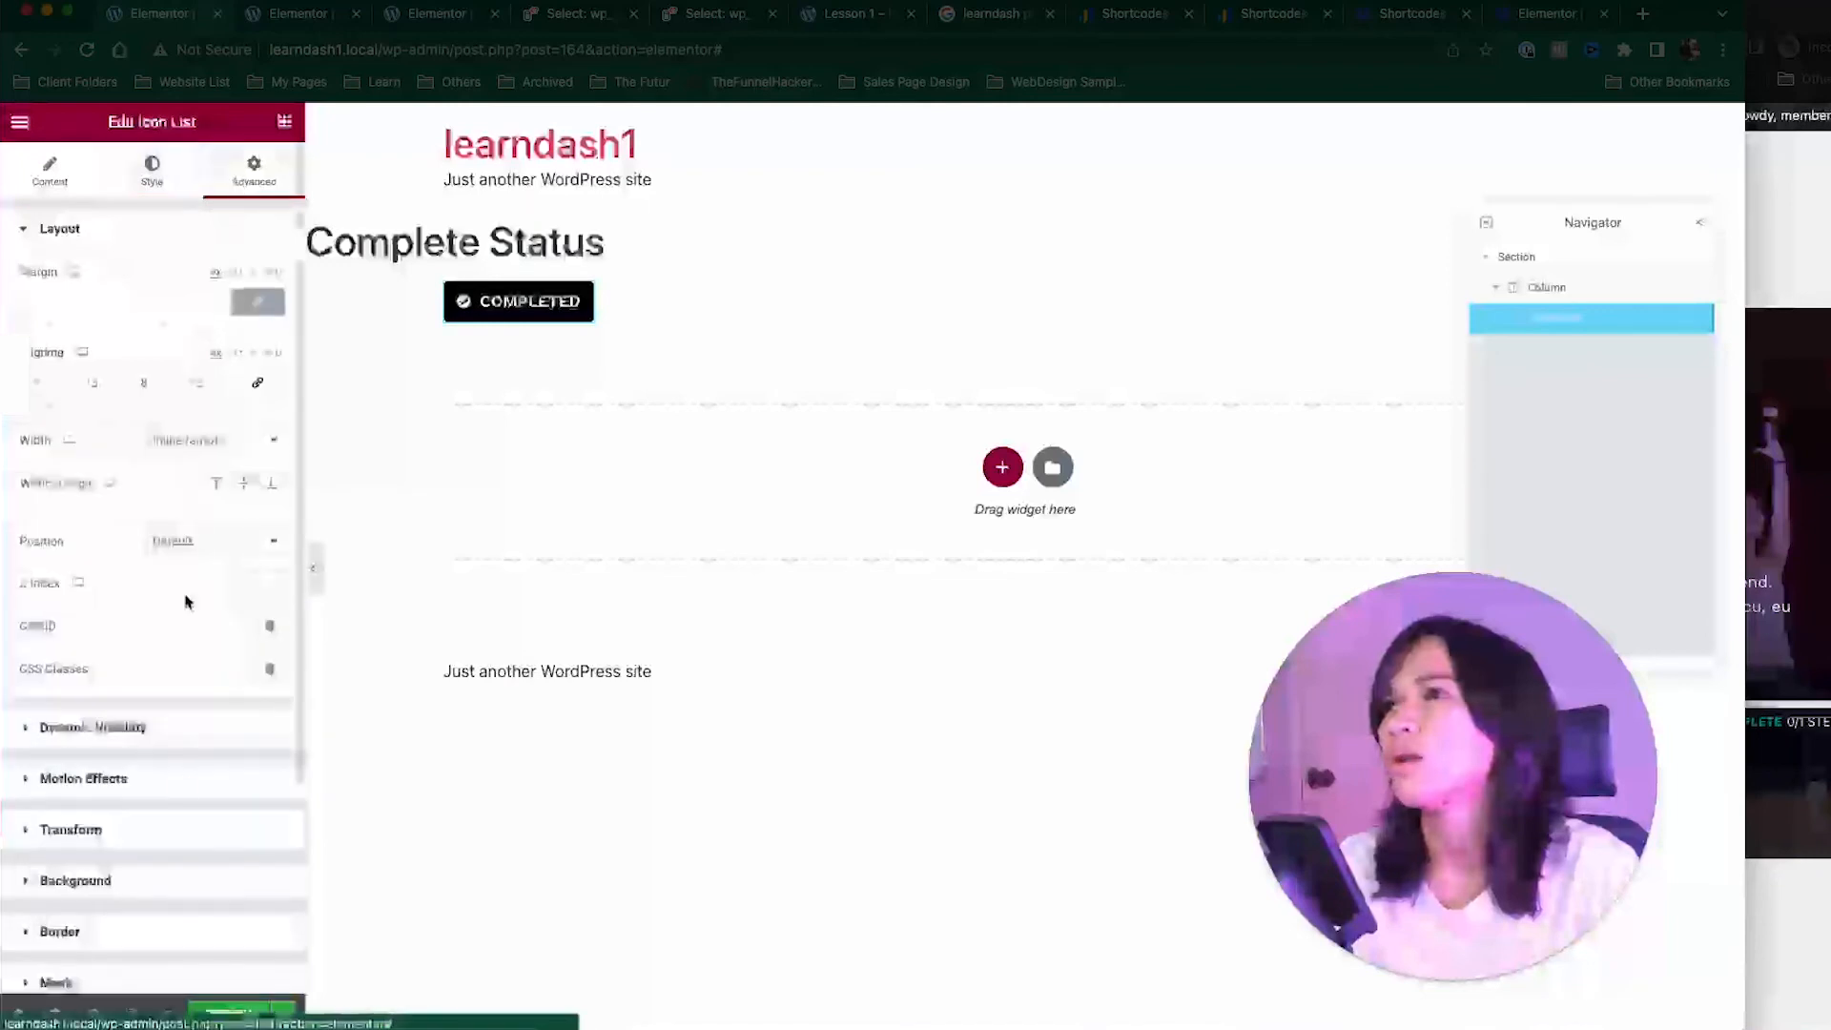
left_click(169, 899)
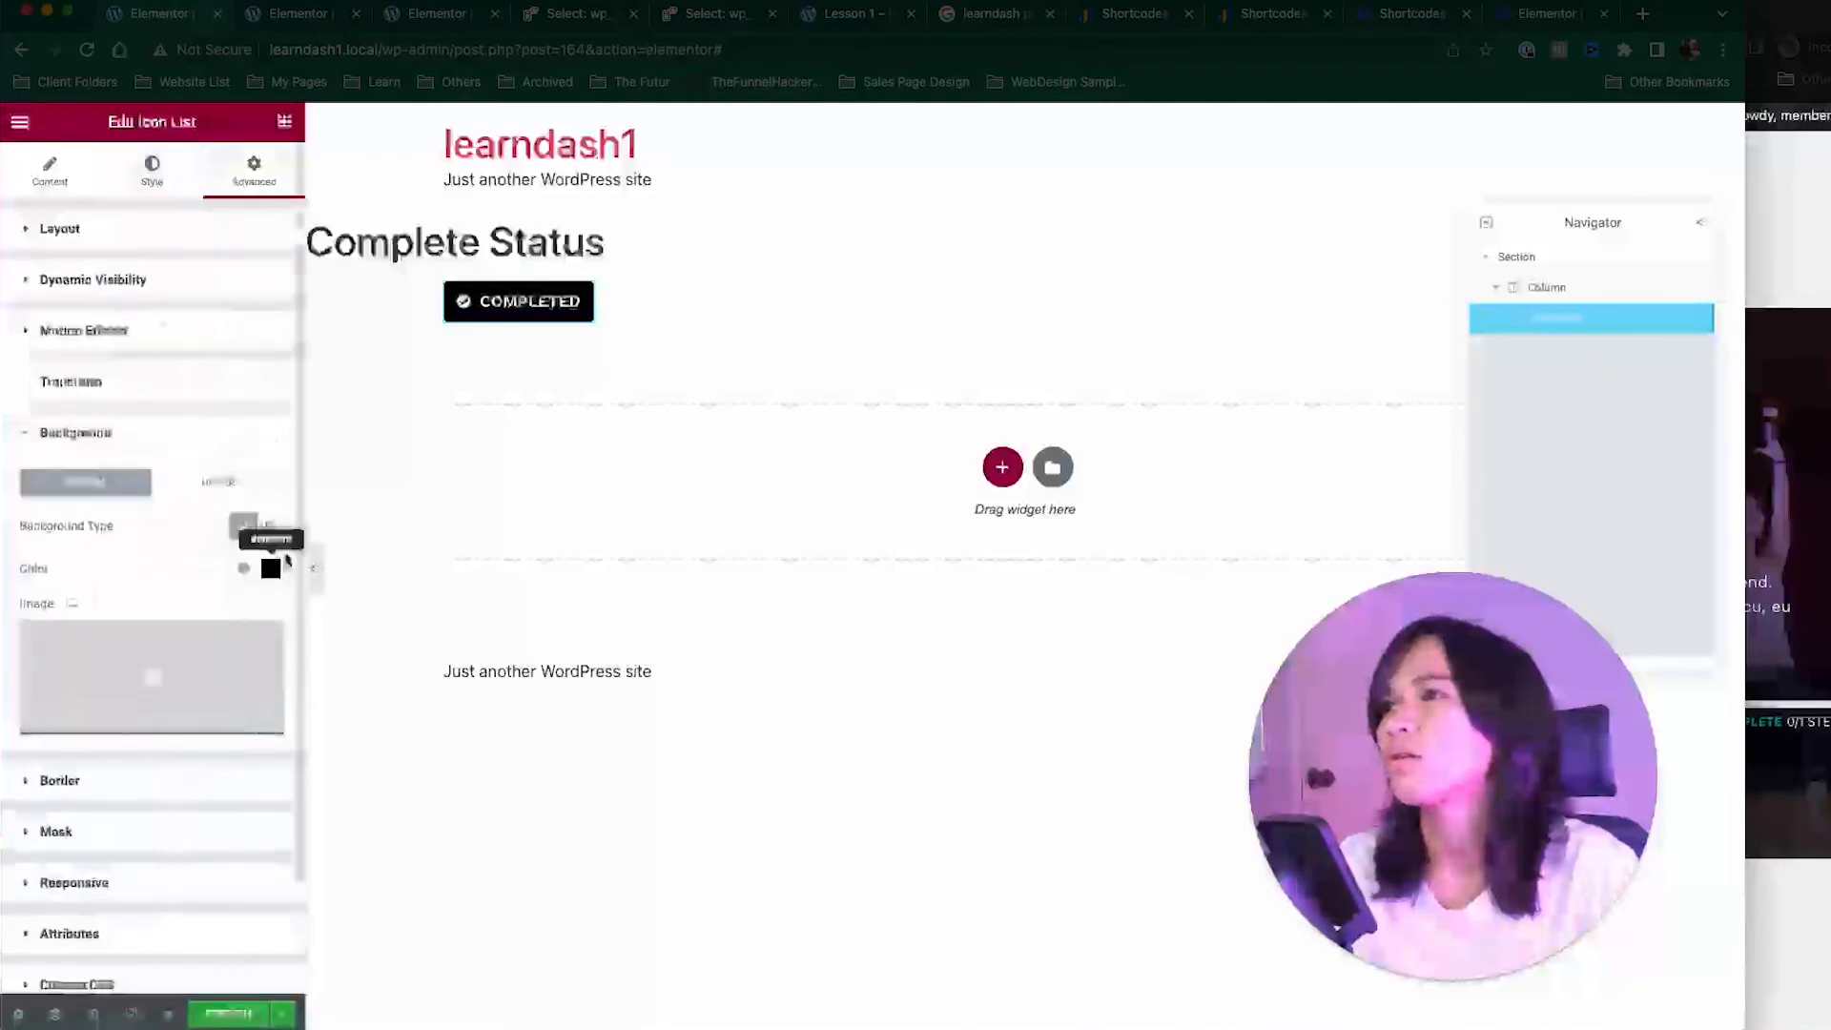
left_click(270, 569)
left_click(103, 833)
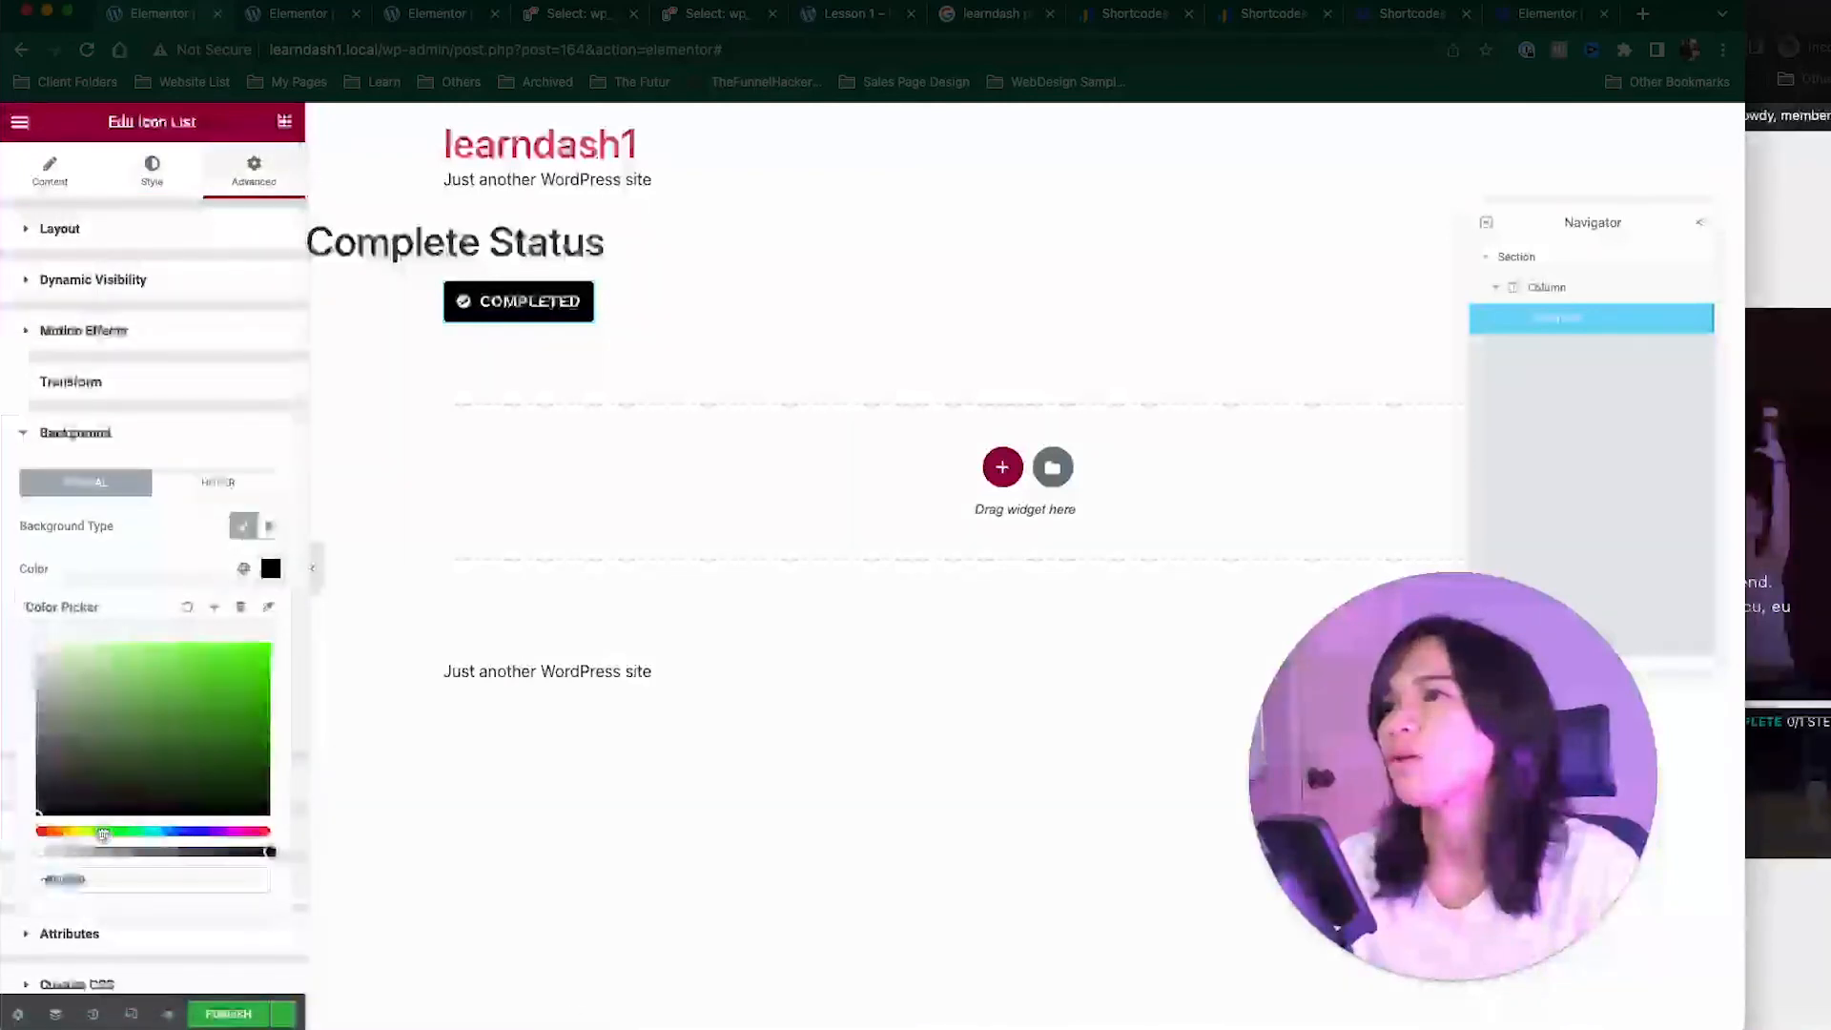
left_click_drag(152, 748, 303, 688)
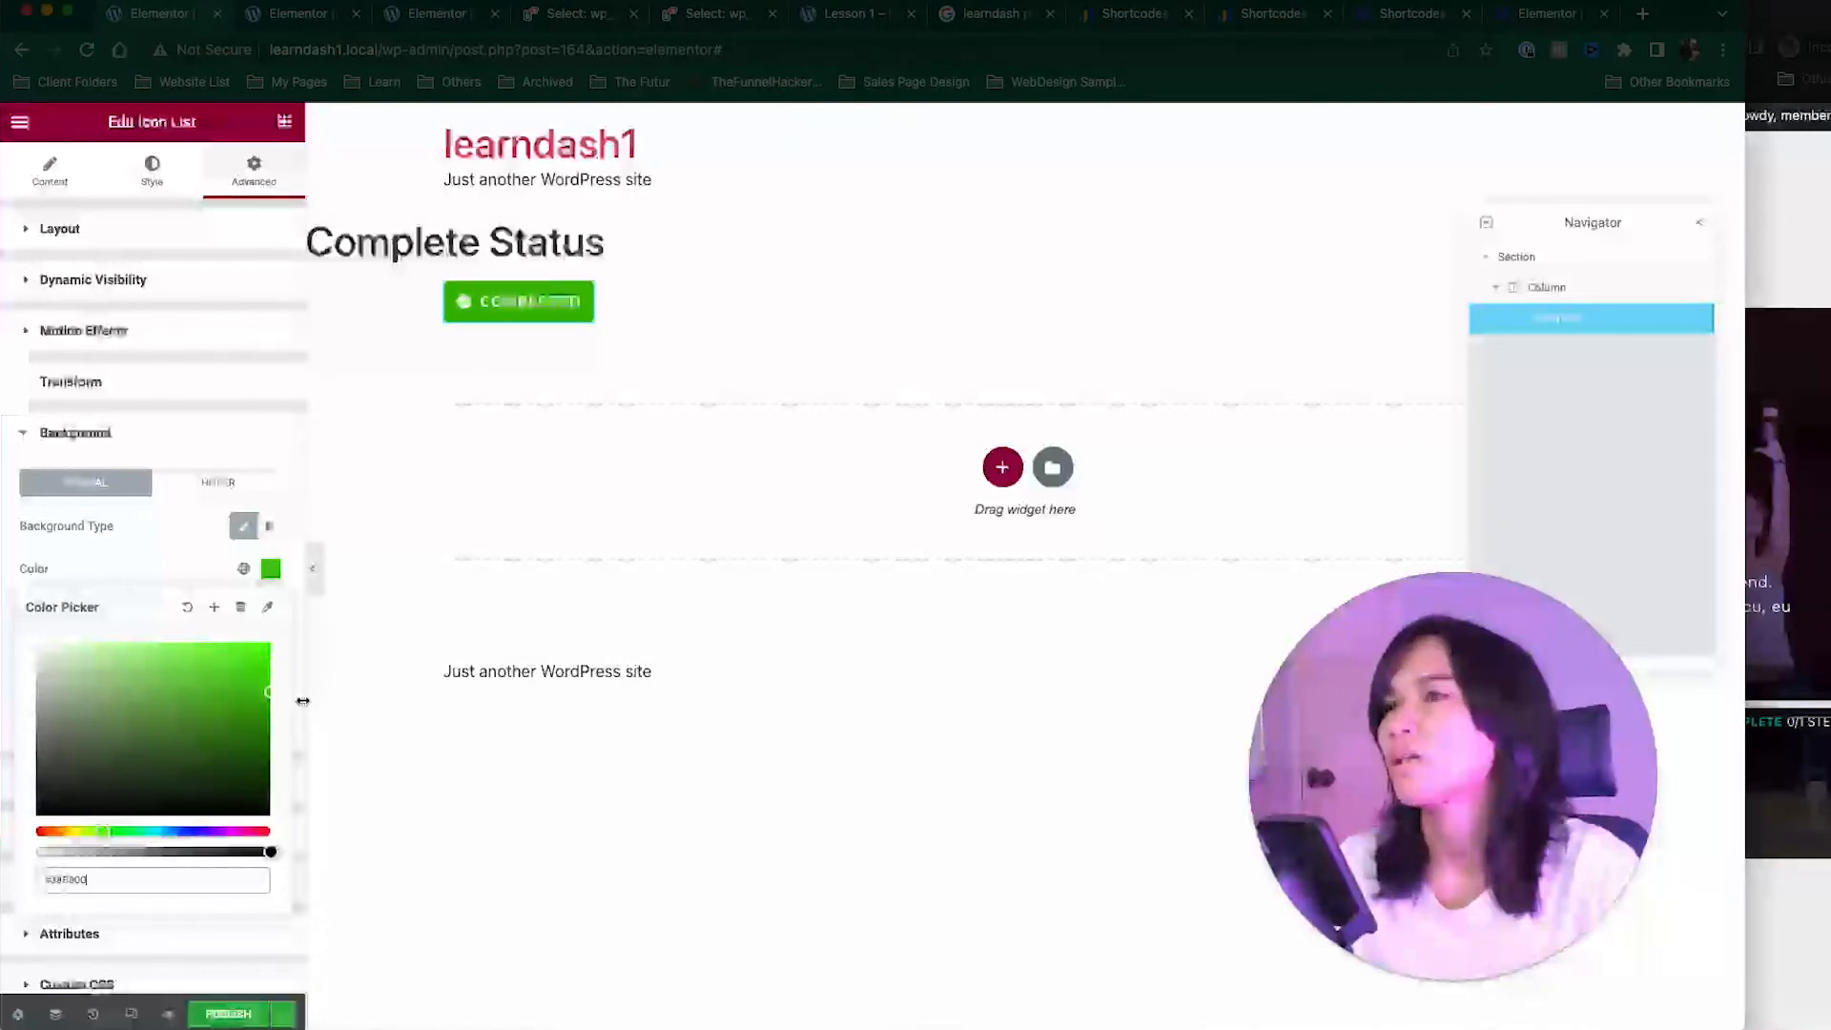
left_click(216, 1017)
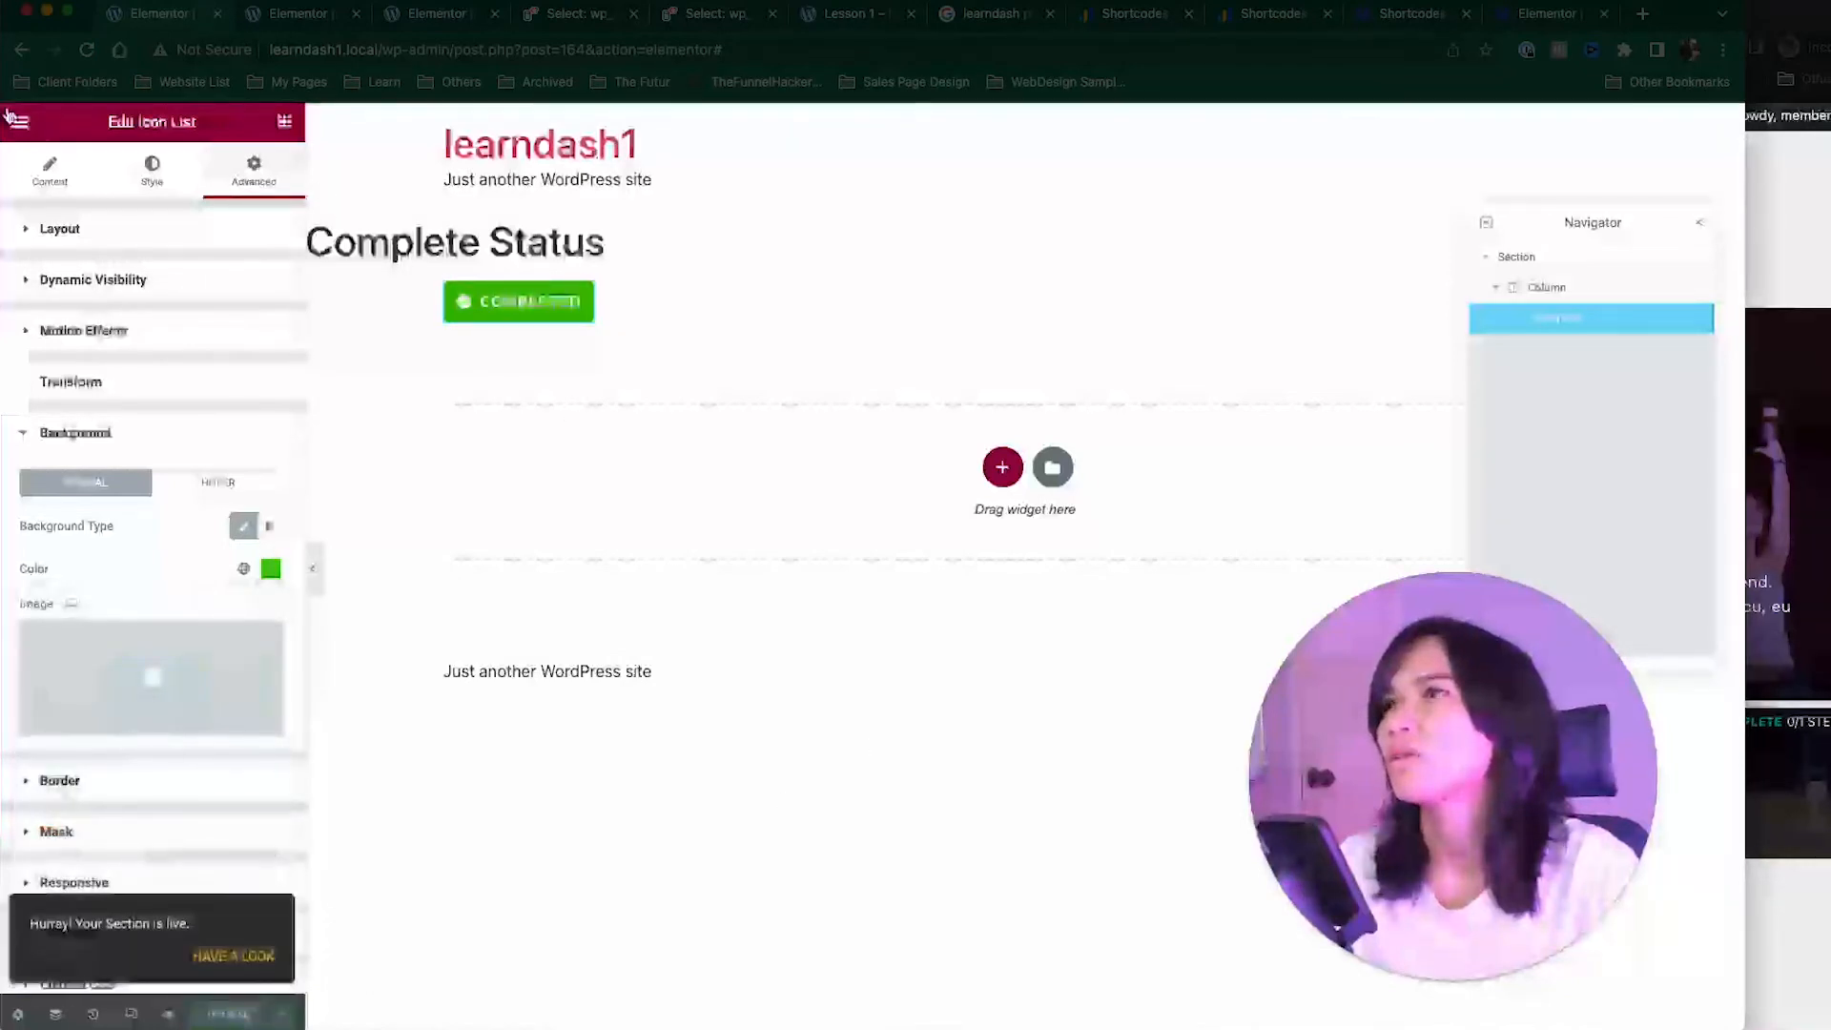
Step: Exit to the saved templates list and select the Complete Status template's shortcode
left_click(20, 121)
left_click(150, 518)
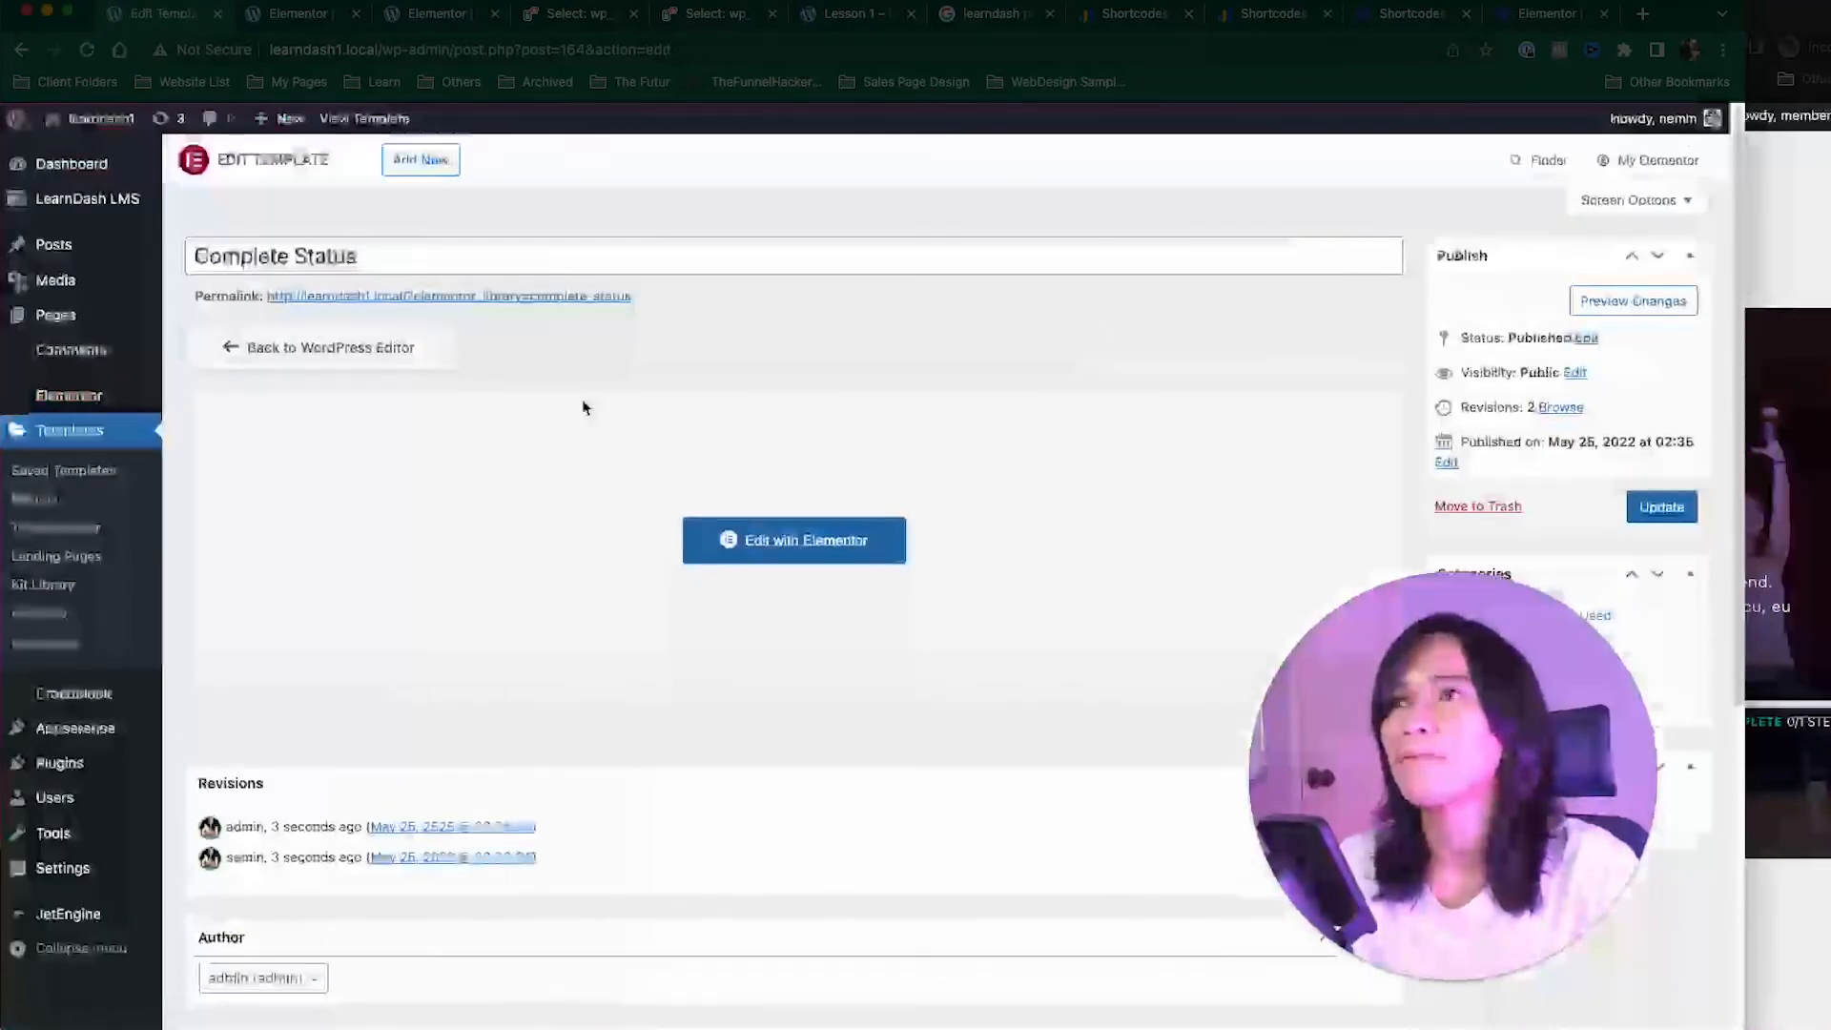
left_click(82, 471)
left_click(1621, 540)
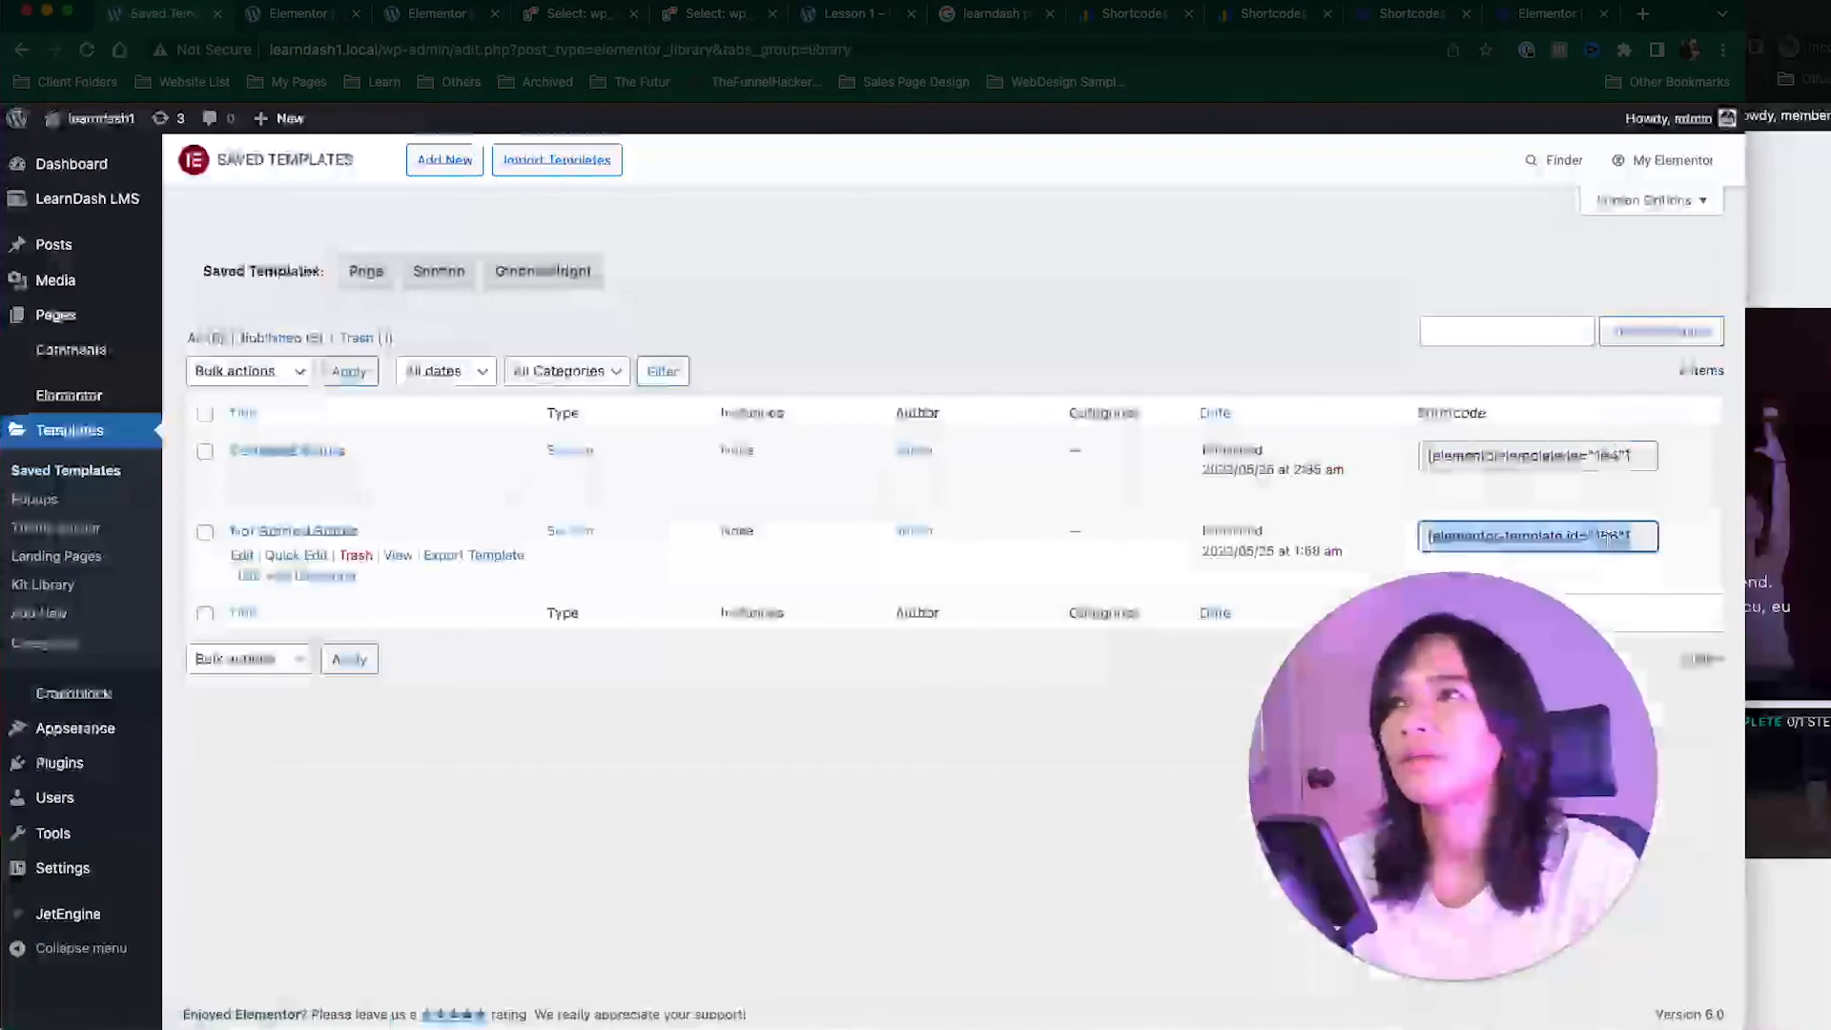
left_click(1538, 455)
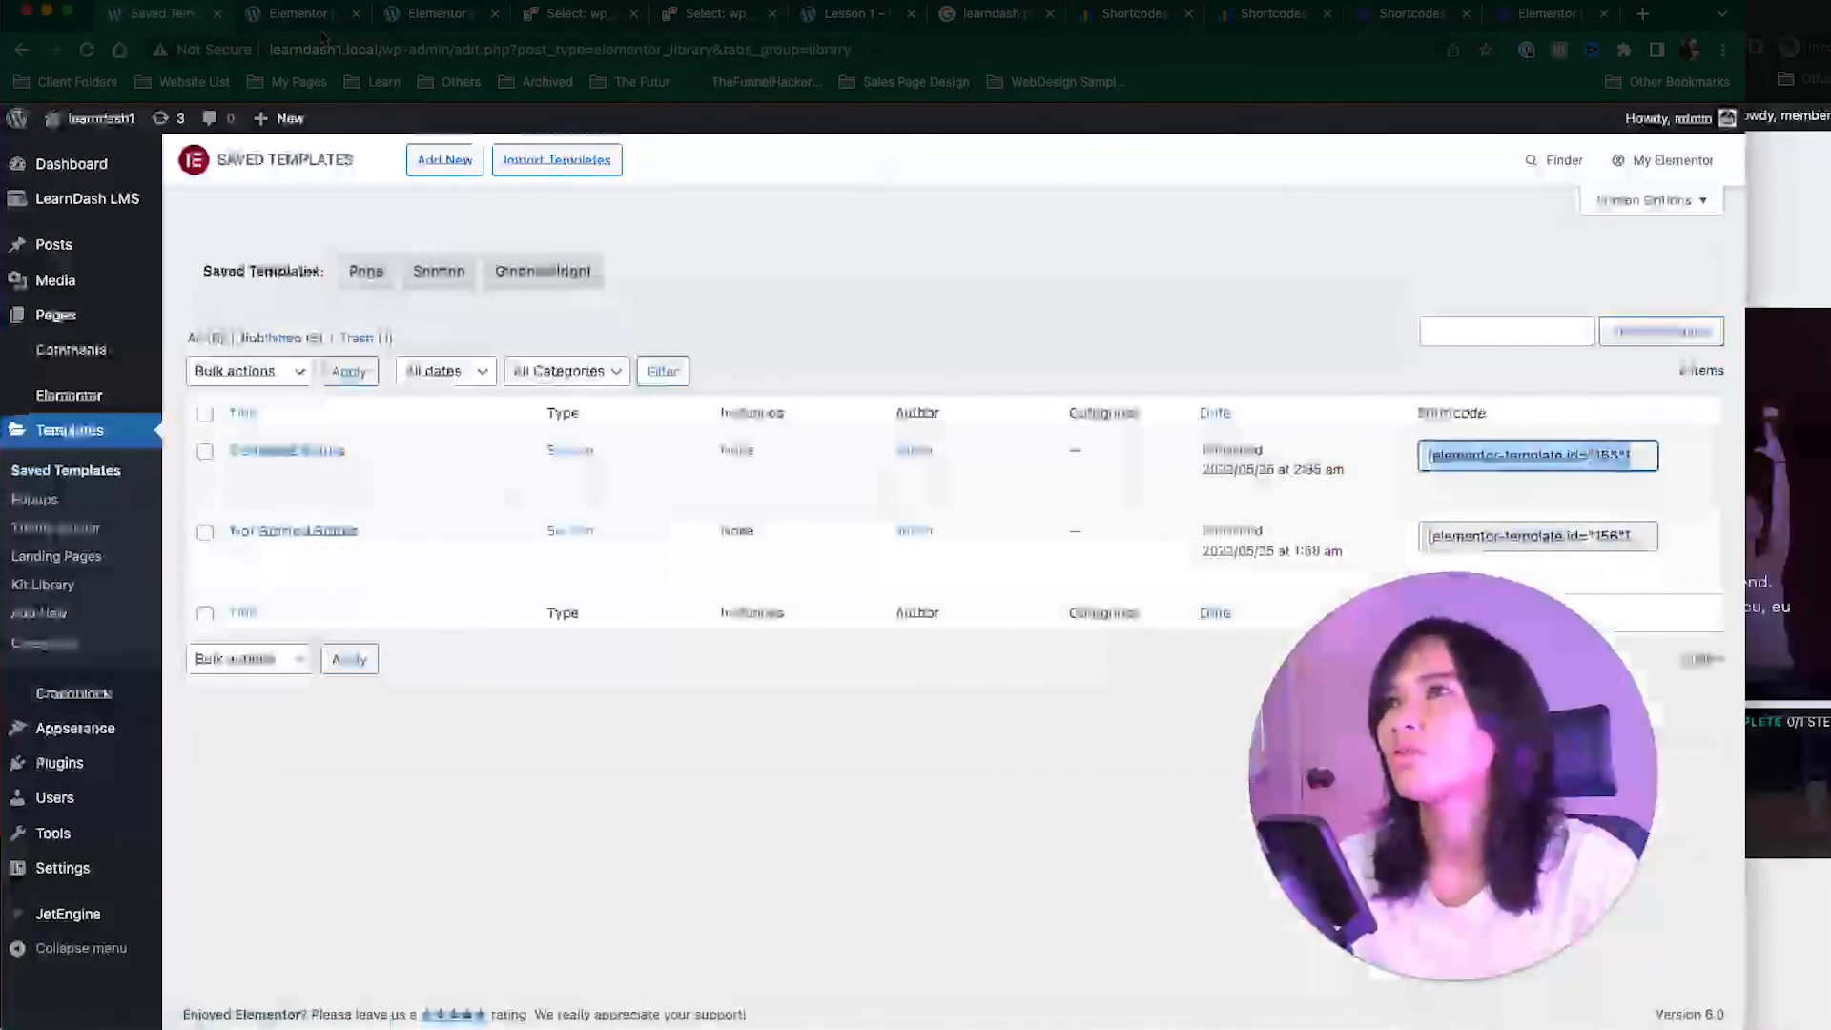
Step: Reload the course card template in Elementor and duplicate its Not Started dynamic field
left_click(424, 14)
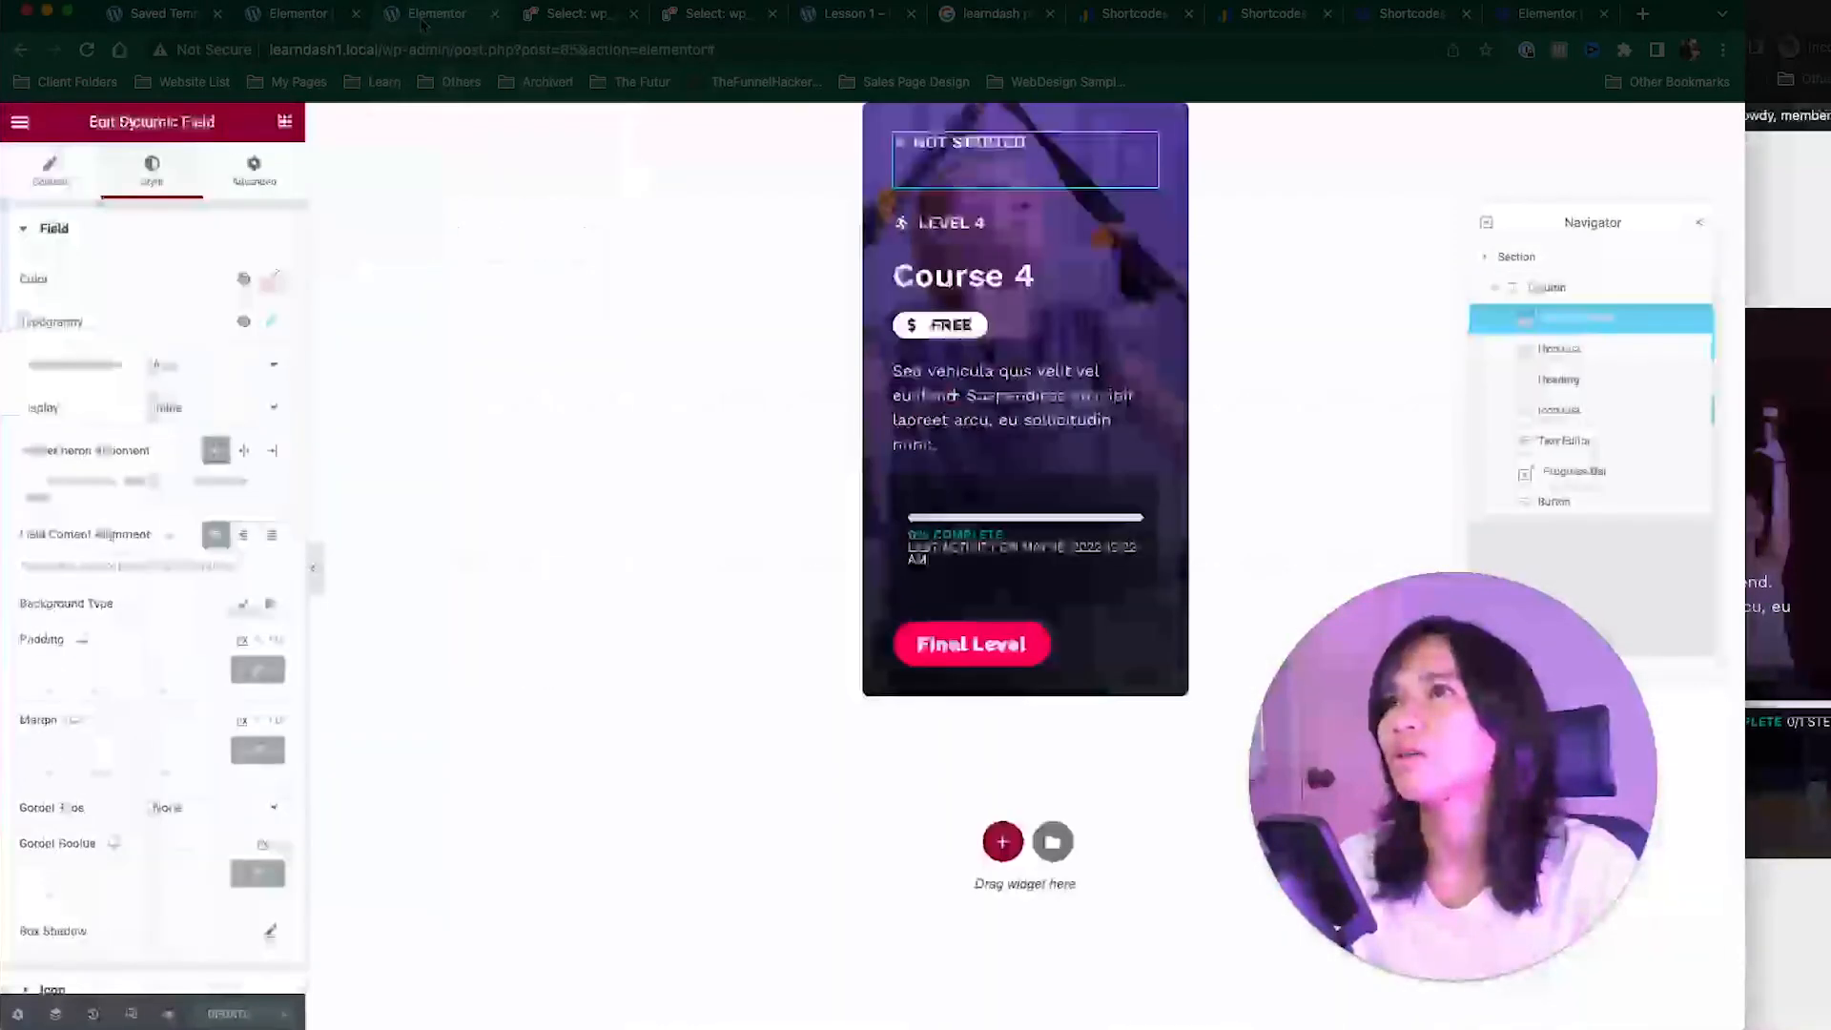
right_click(1088, 169)
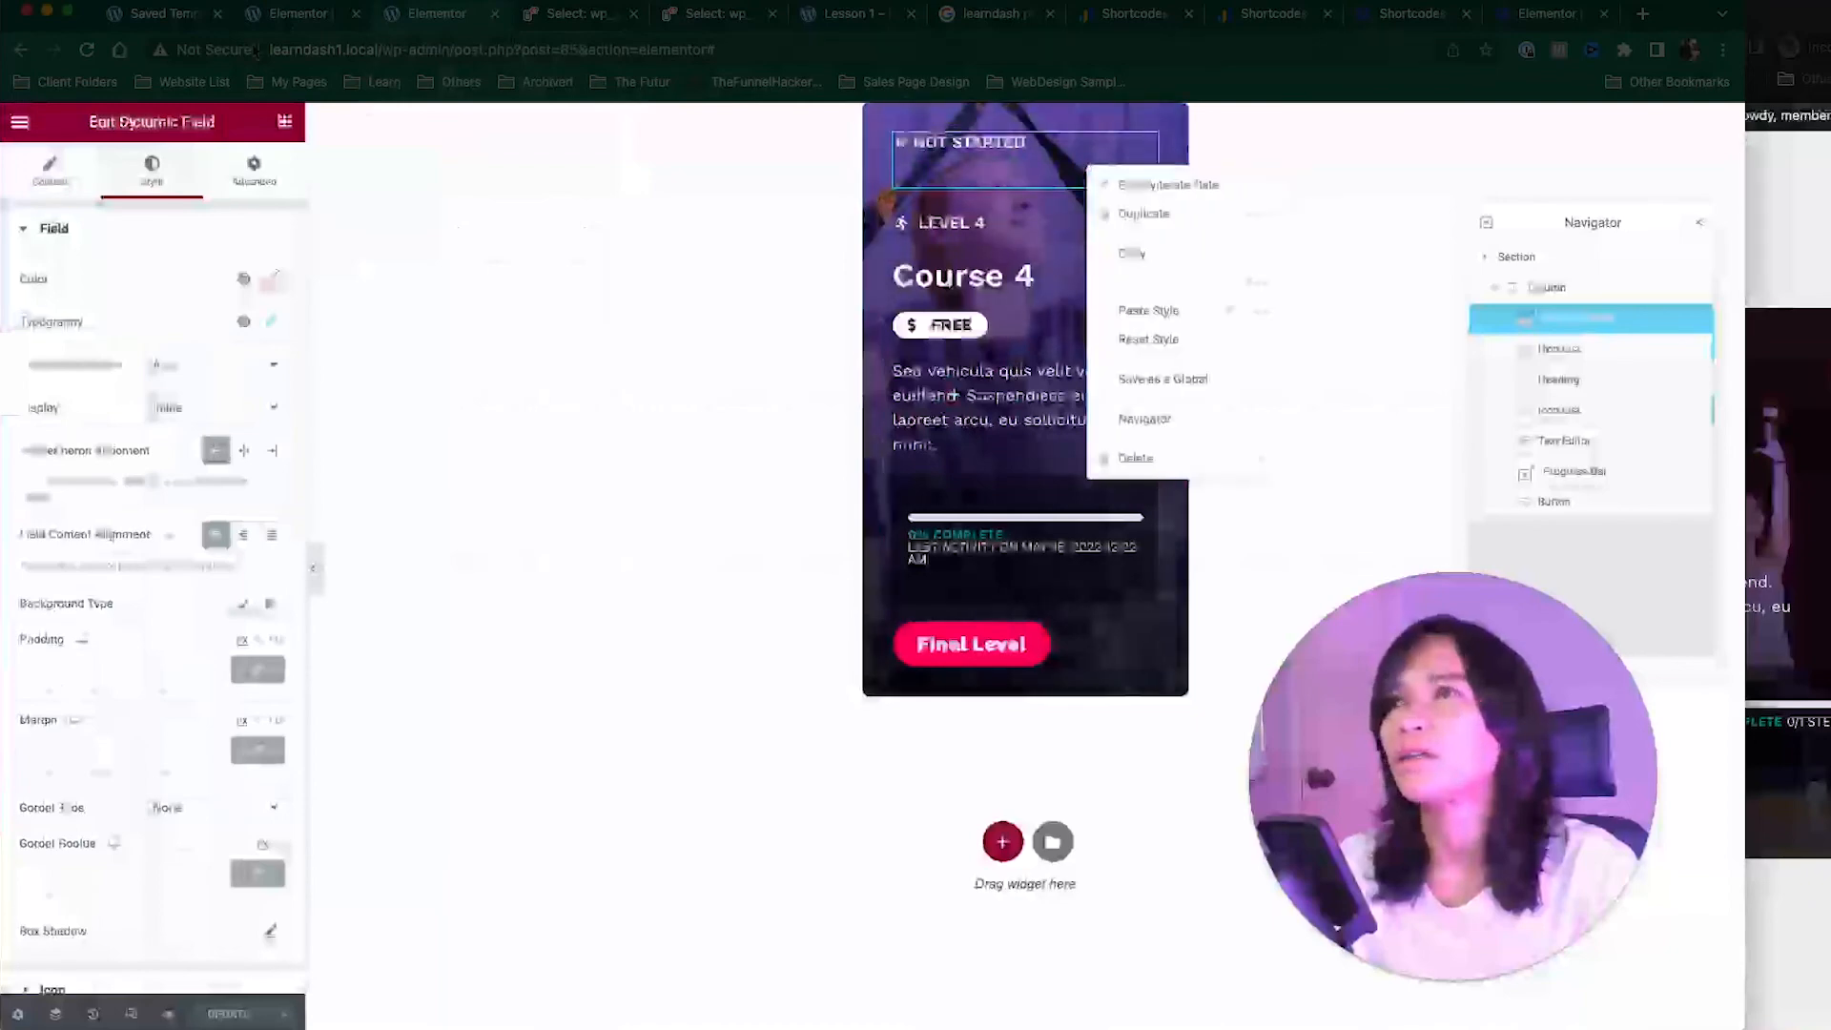
left_click(83, 52)
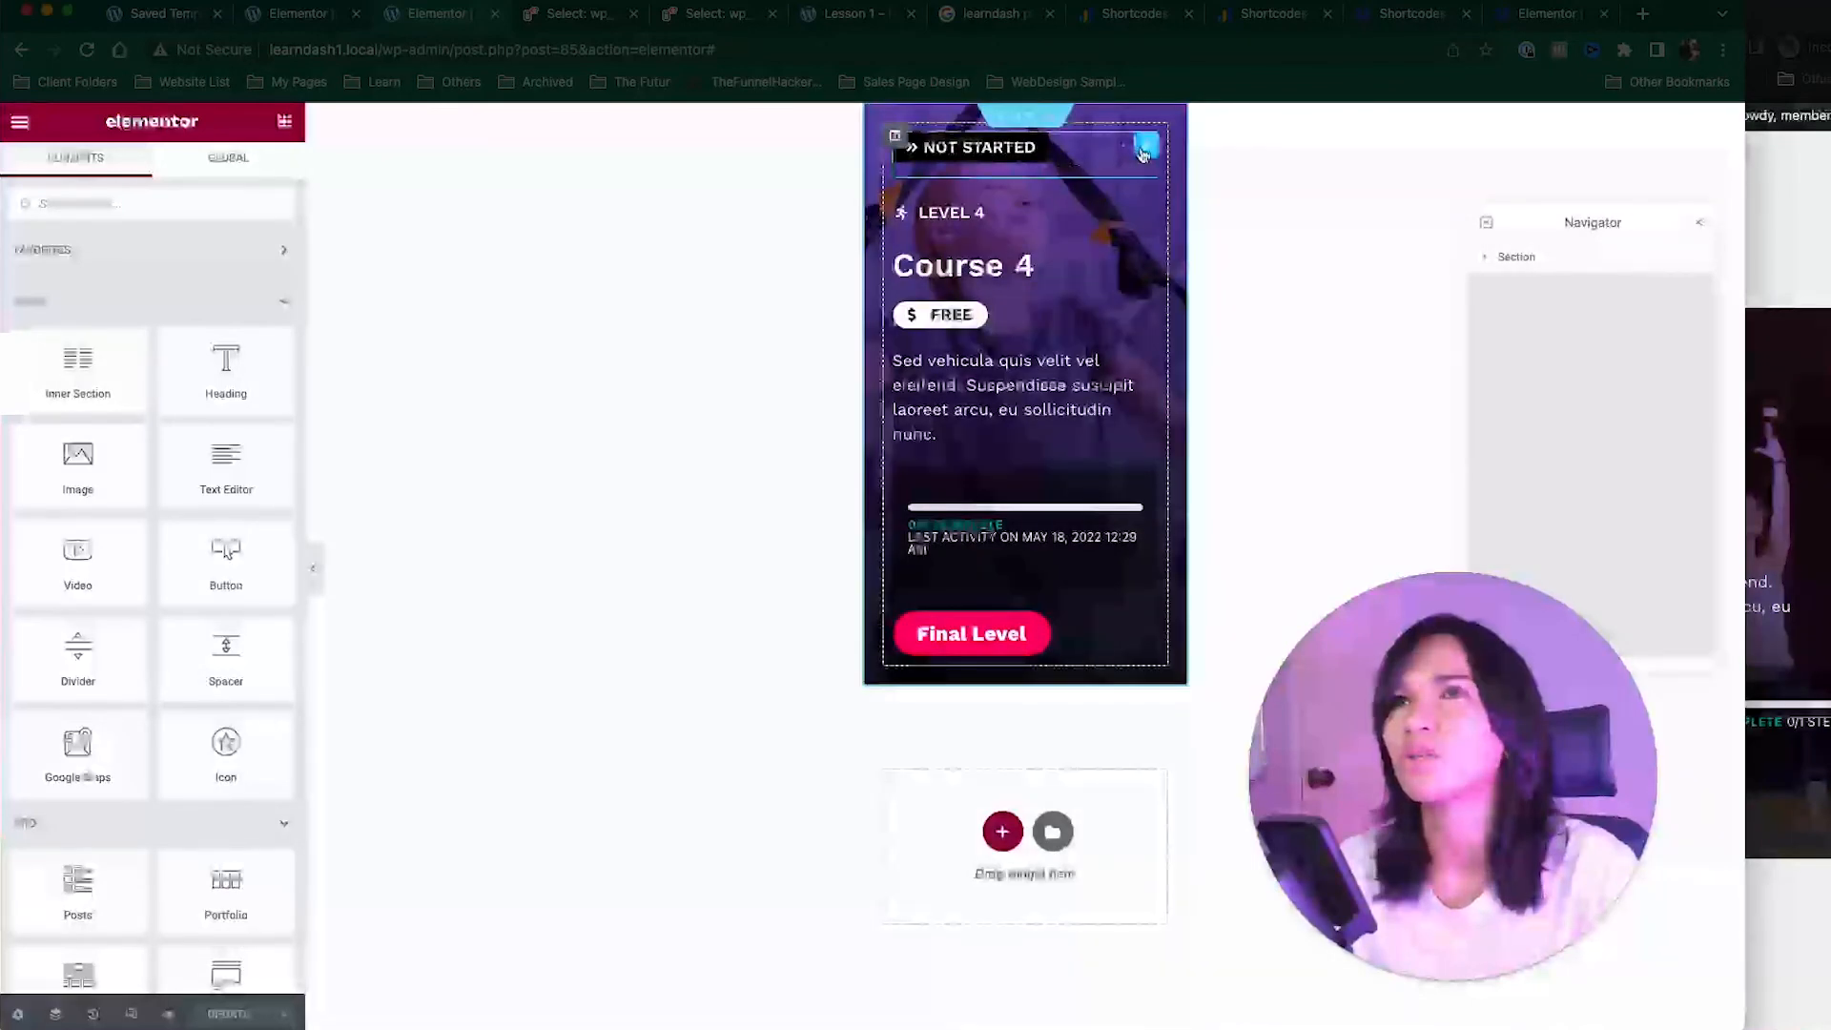
left_click(1144, 153)
right_click(1143, 155)
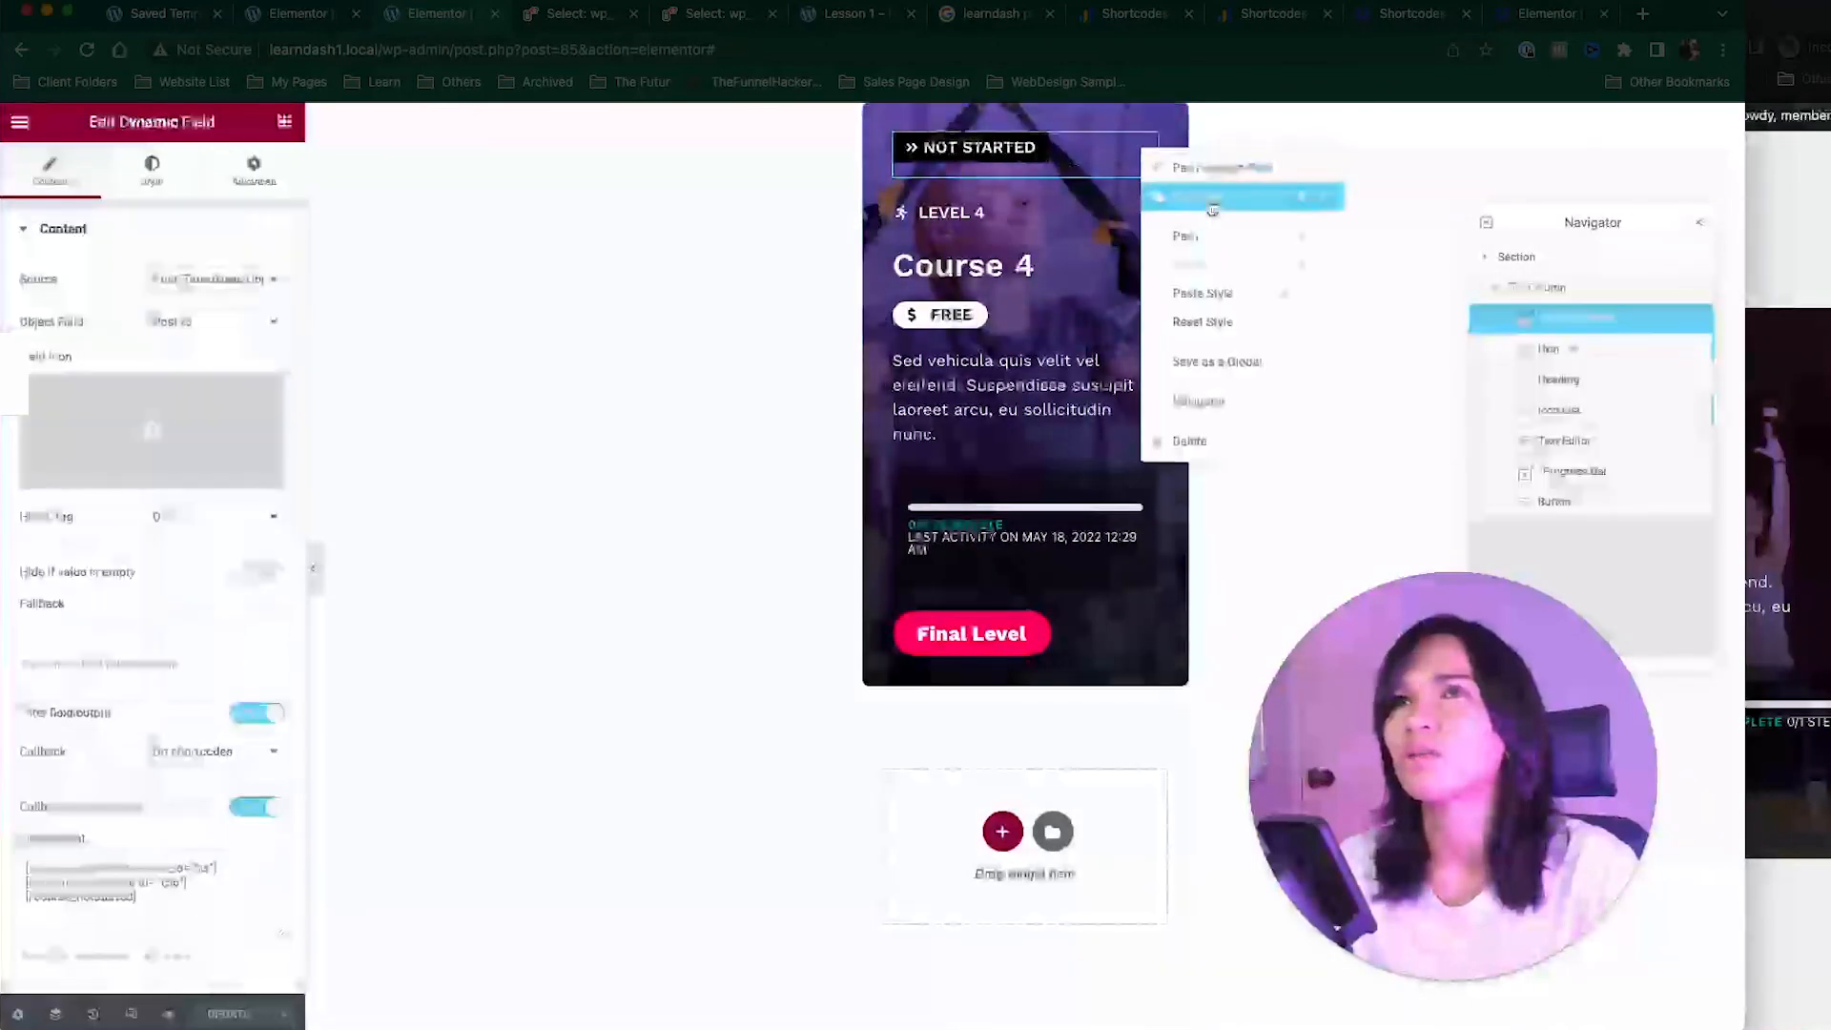
left_click(1213, 199)
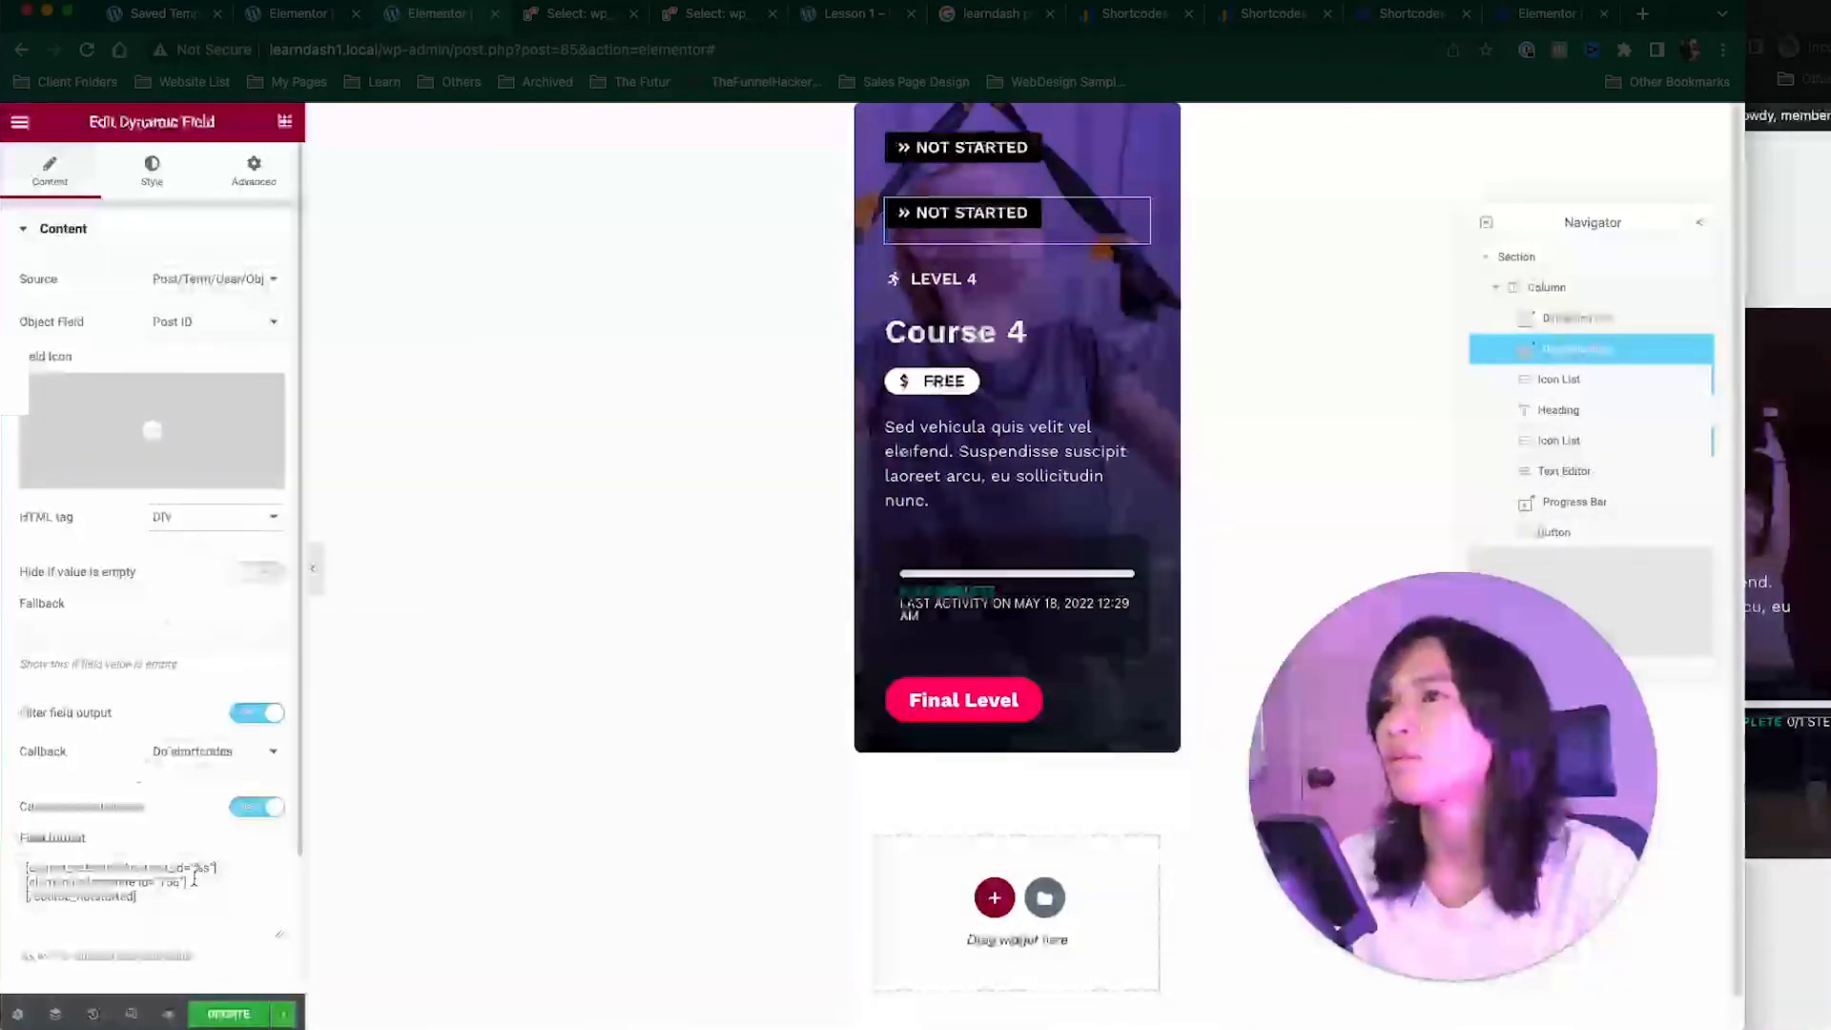
Step: Replace the embedded template shortcode in the duplicated dynamic field's format with the one for template ID 164
left_click(195, 885)
key("ctrl+a")
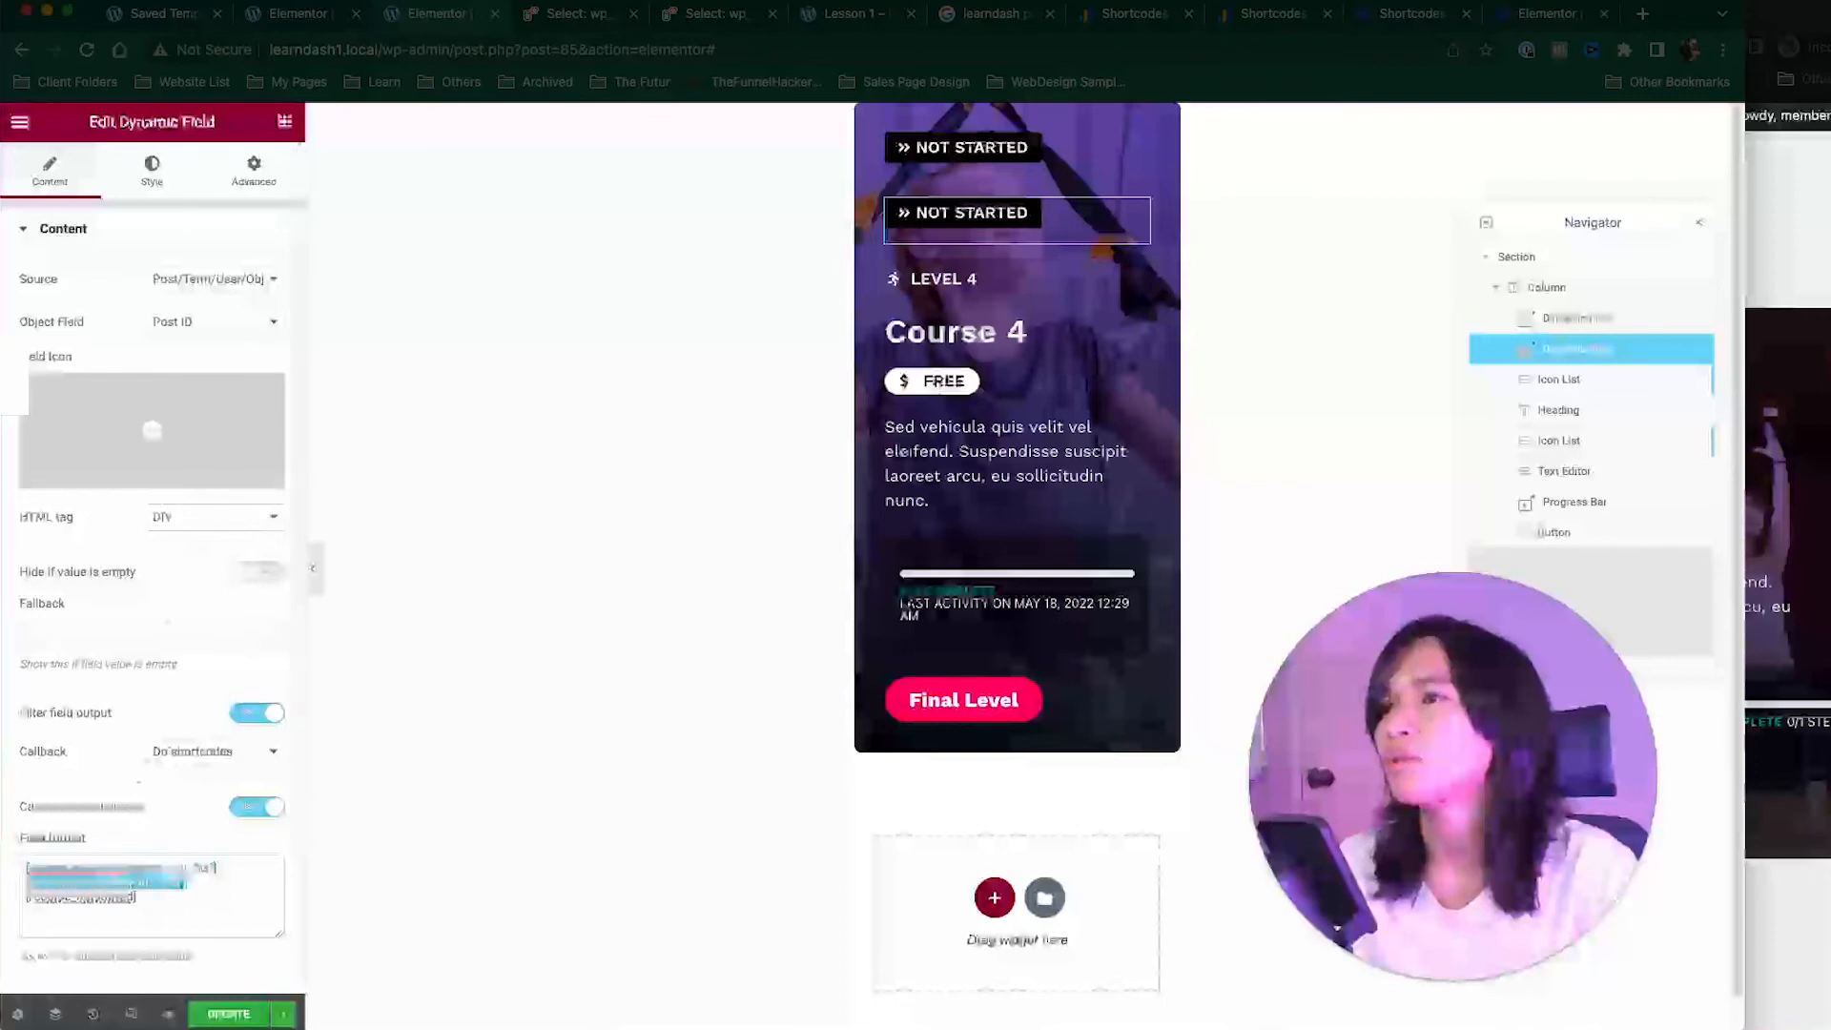
key("ctrl+v")
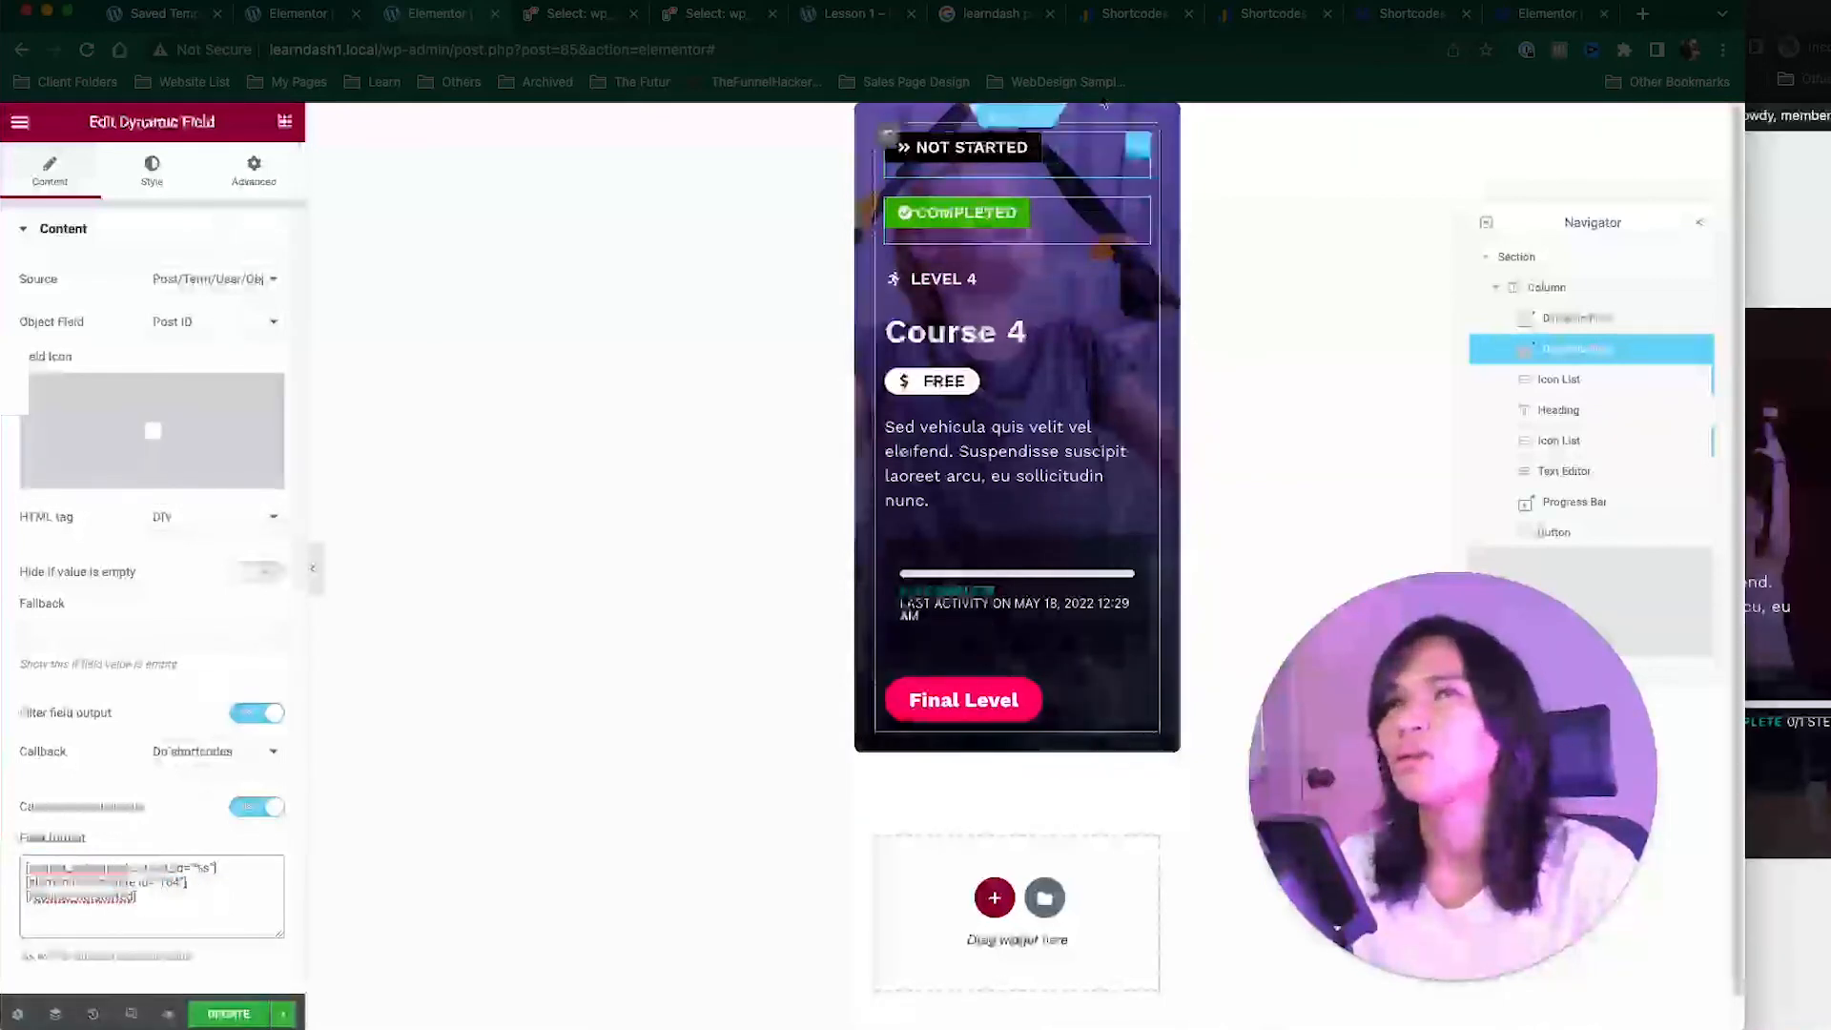
Step: Copy the "inprogress" part of the course_inprogress shortcode example from the LearnDash shortcode documentation
left_click(1154, 17)
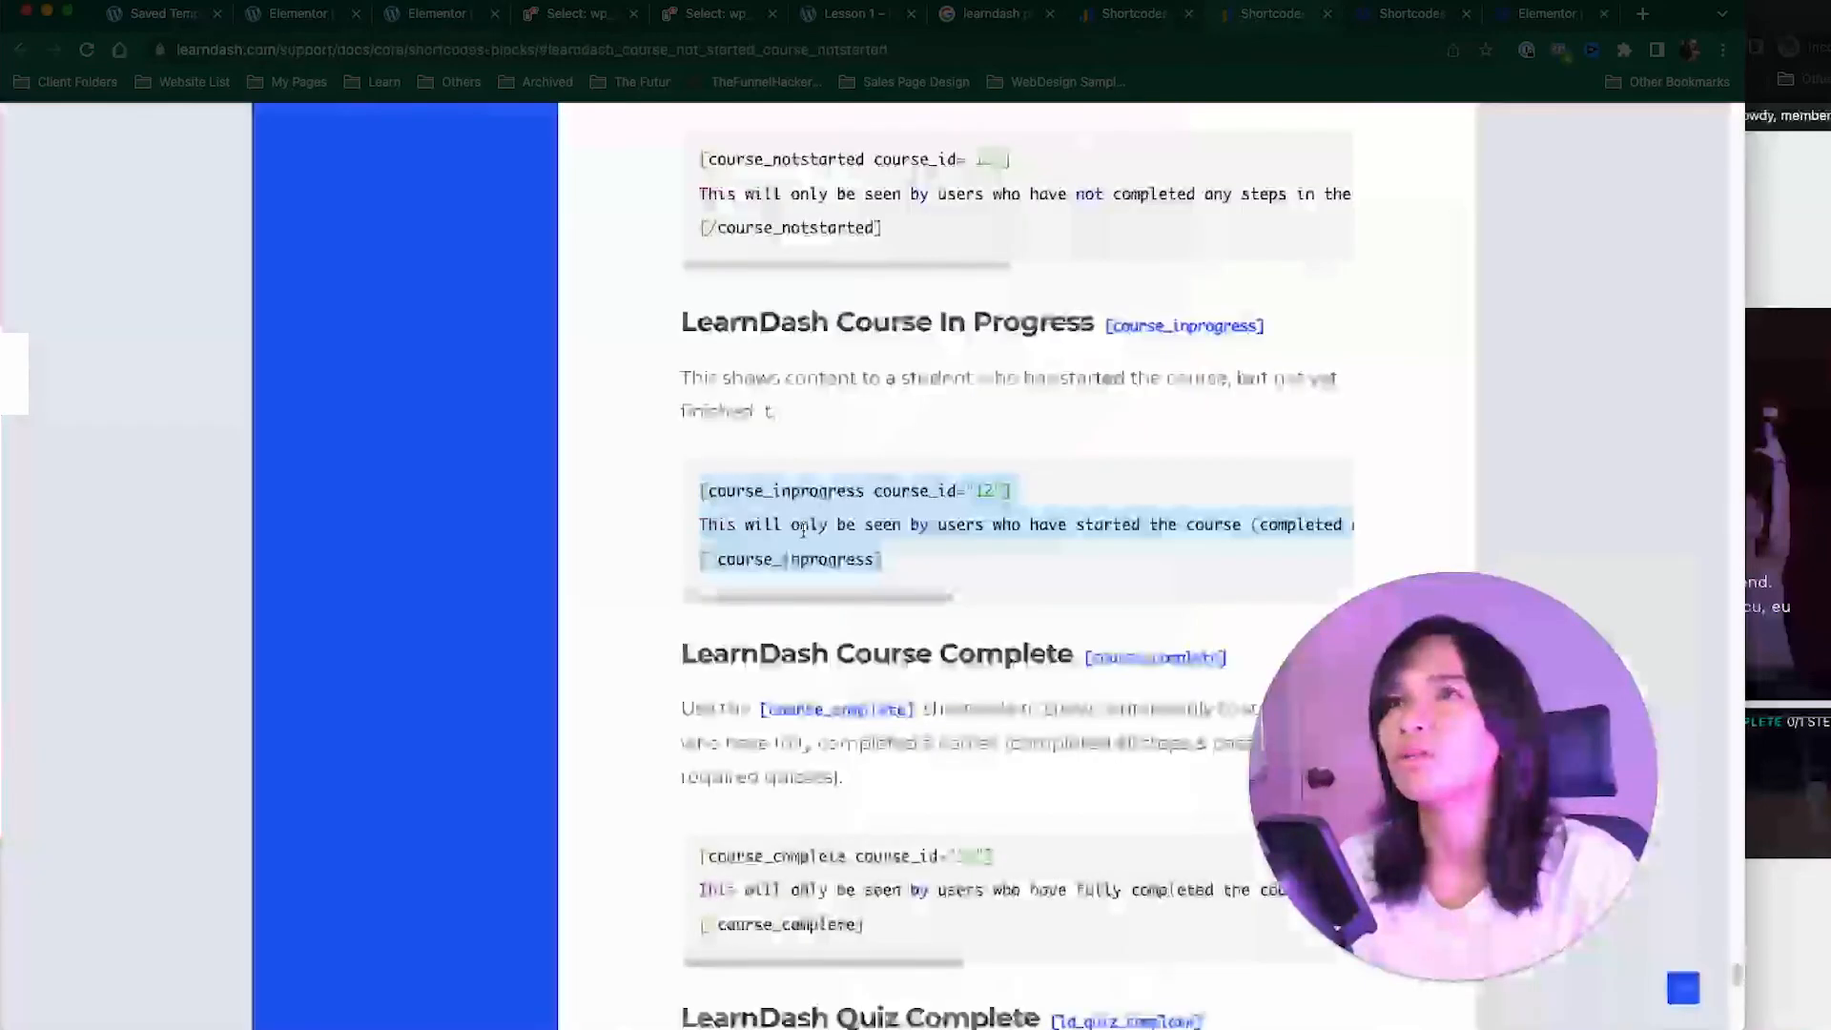
left_click(832, 492)
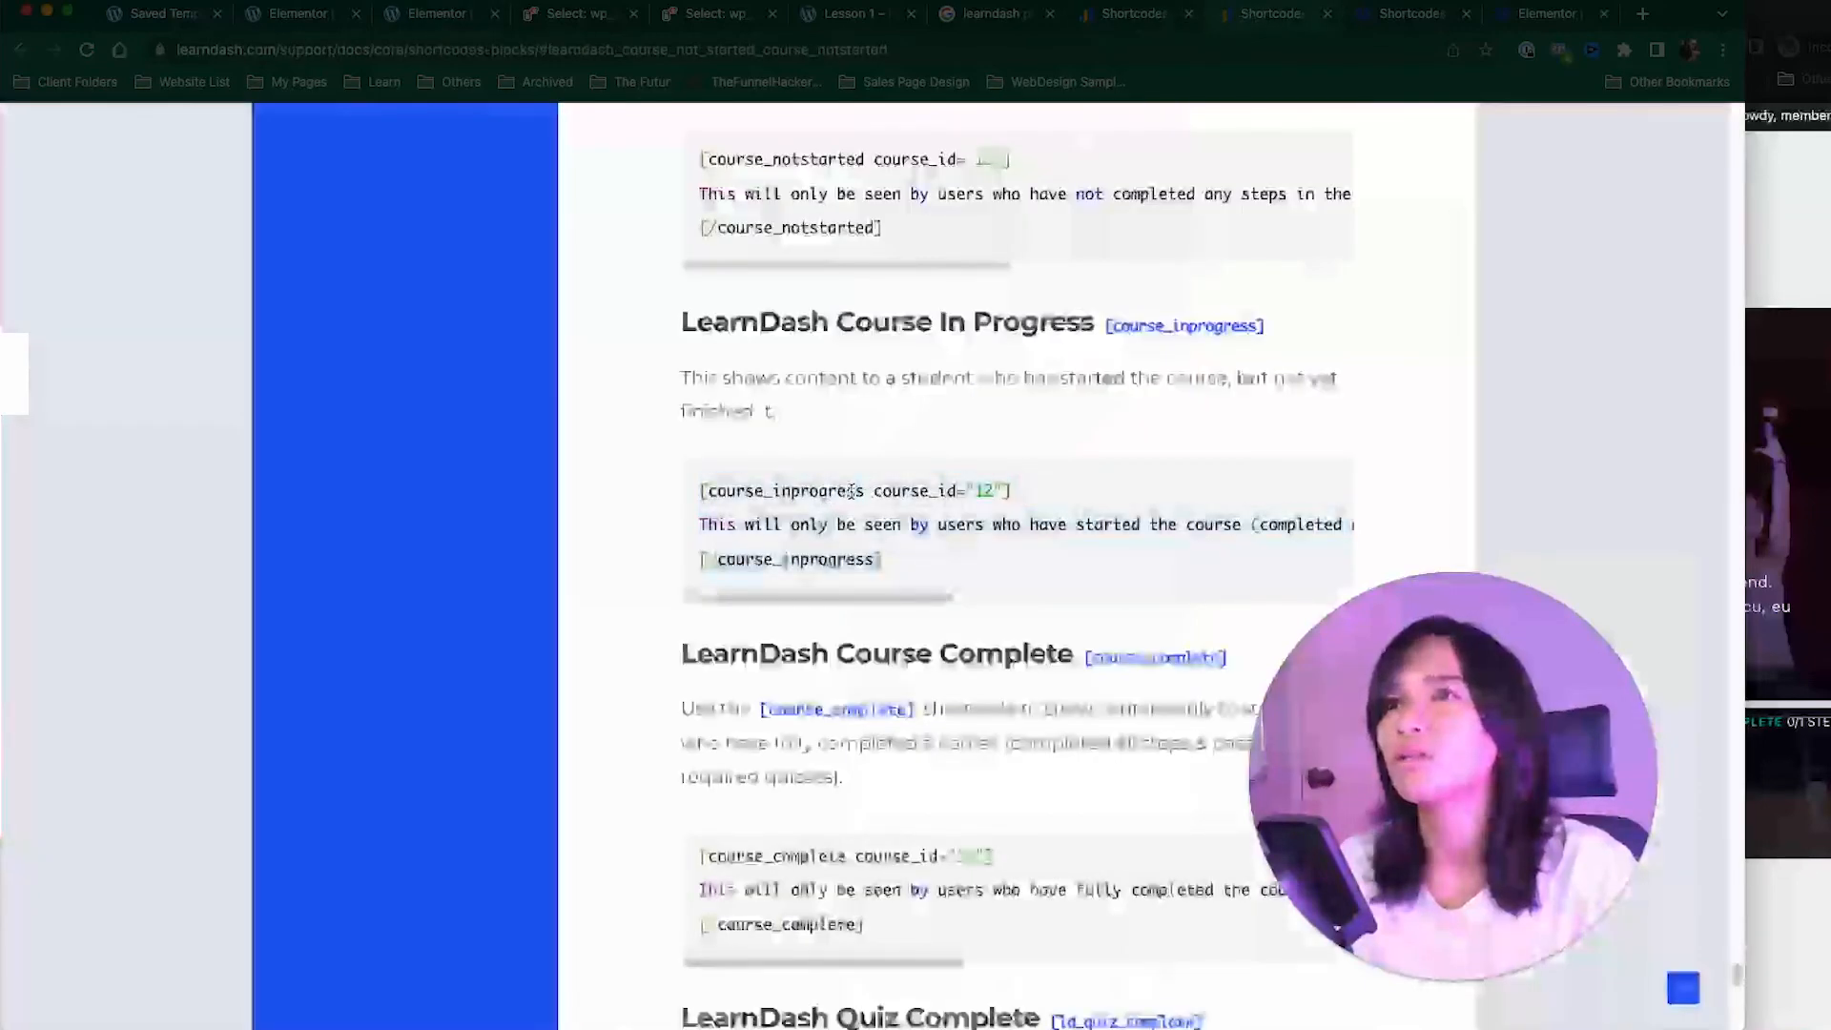
left_click_drag(758, 490, 773, 490)
key("ctrl+c")
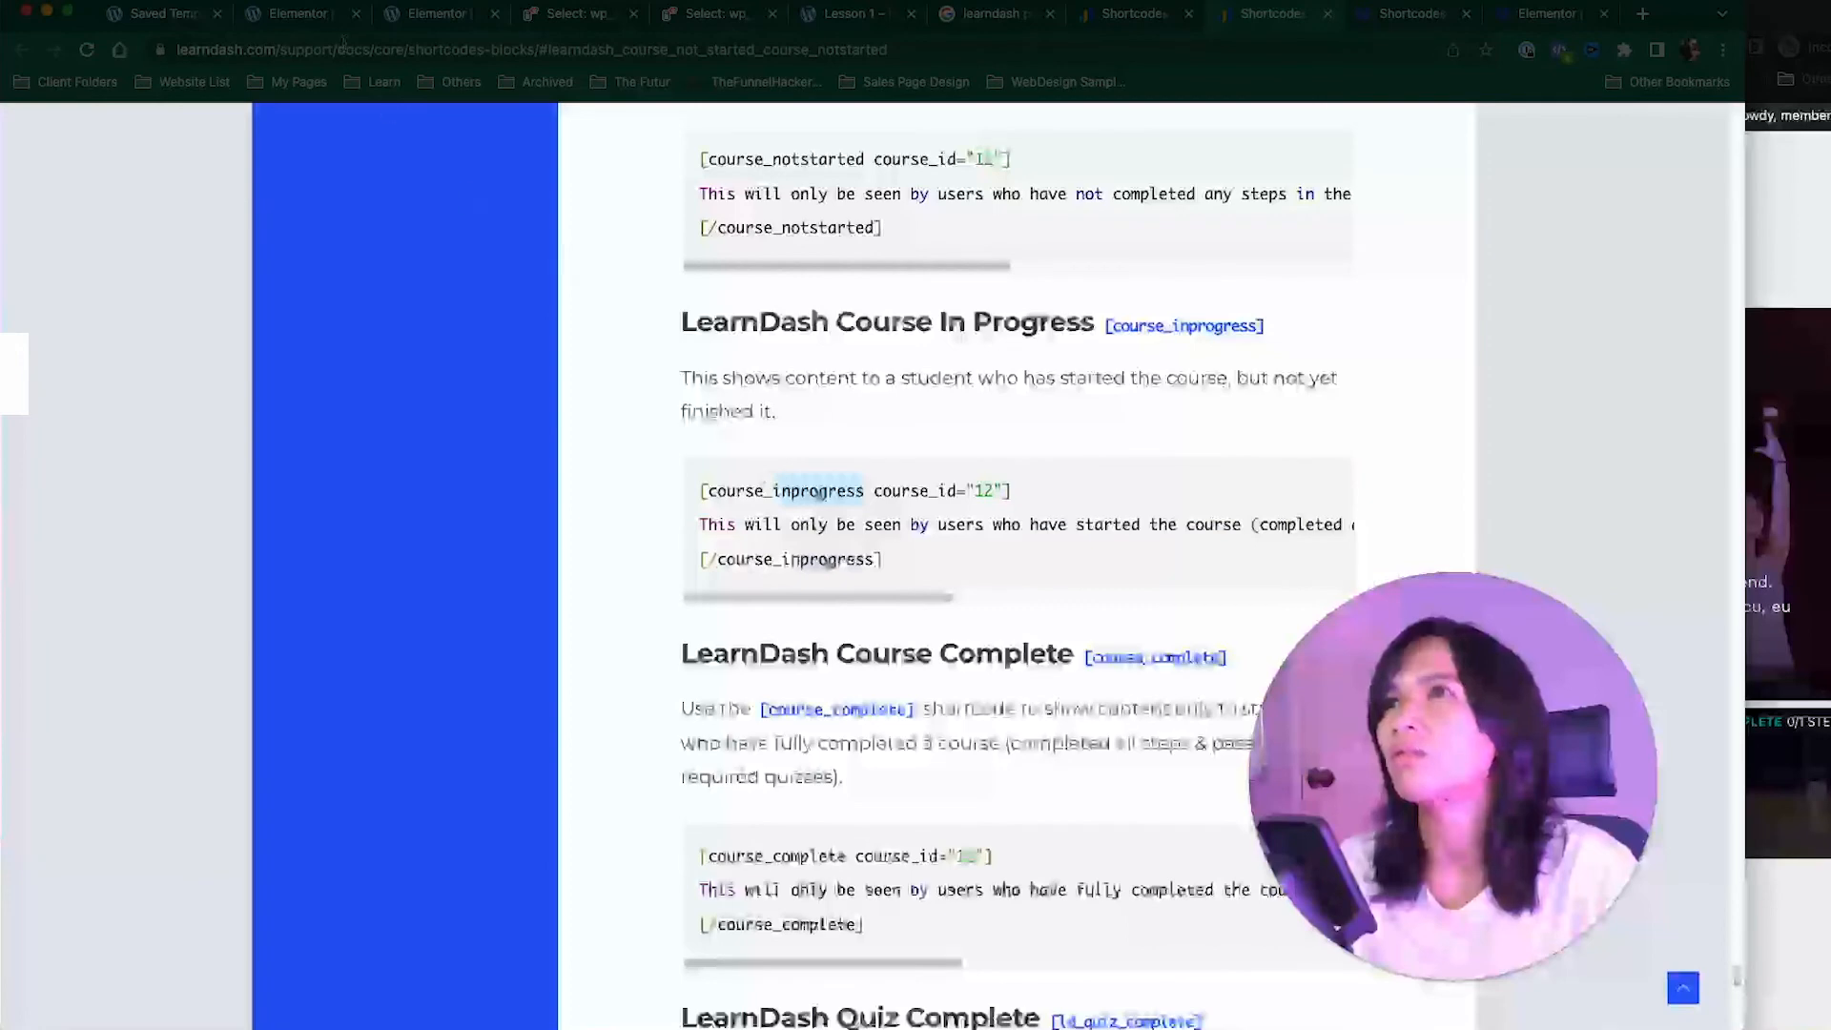
Step: Change the opening and closing tags in the duplicated dynamic field's format to course_inprogress, update the card template and check the Courses page
left_click(342, 17)
left_click(437, 14)
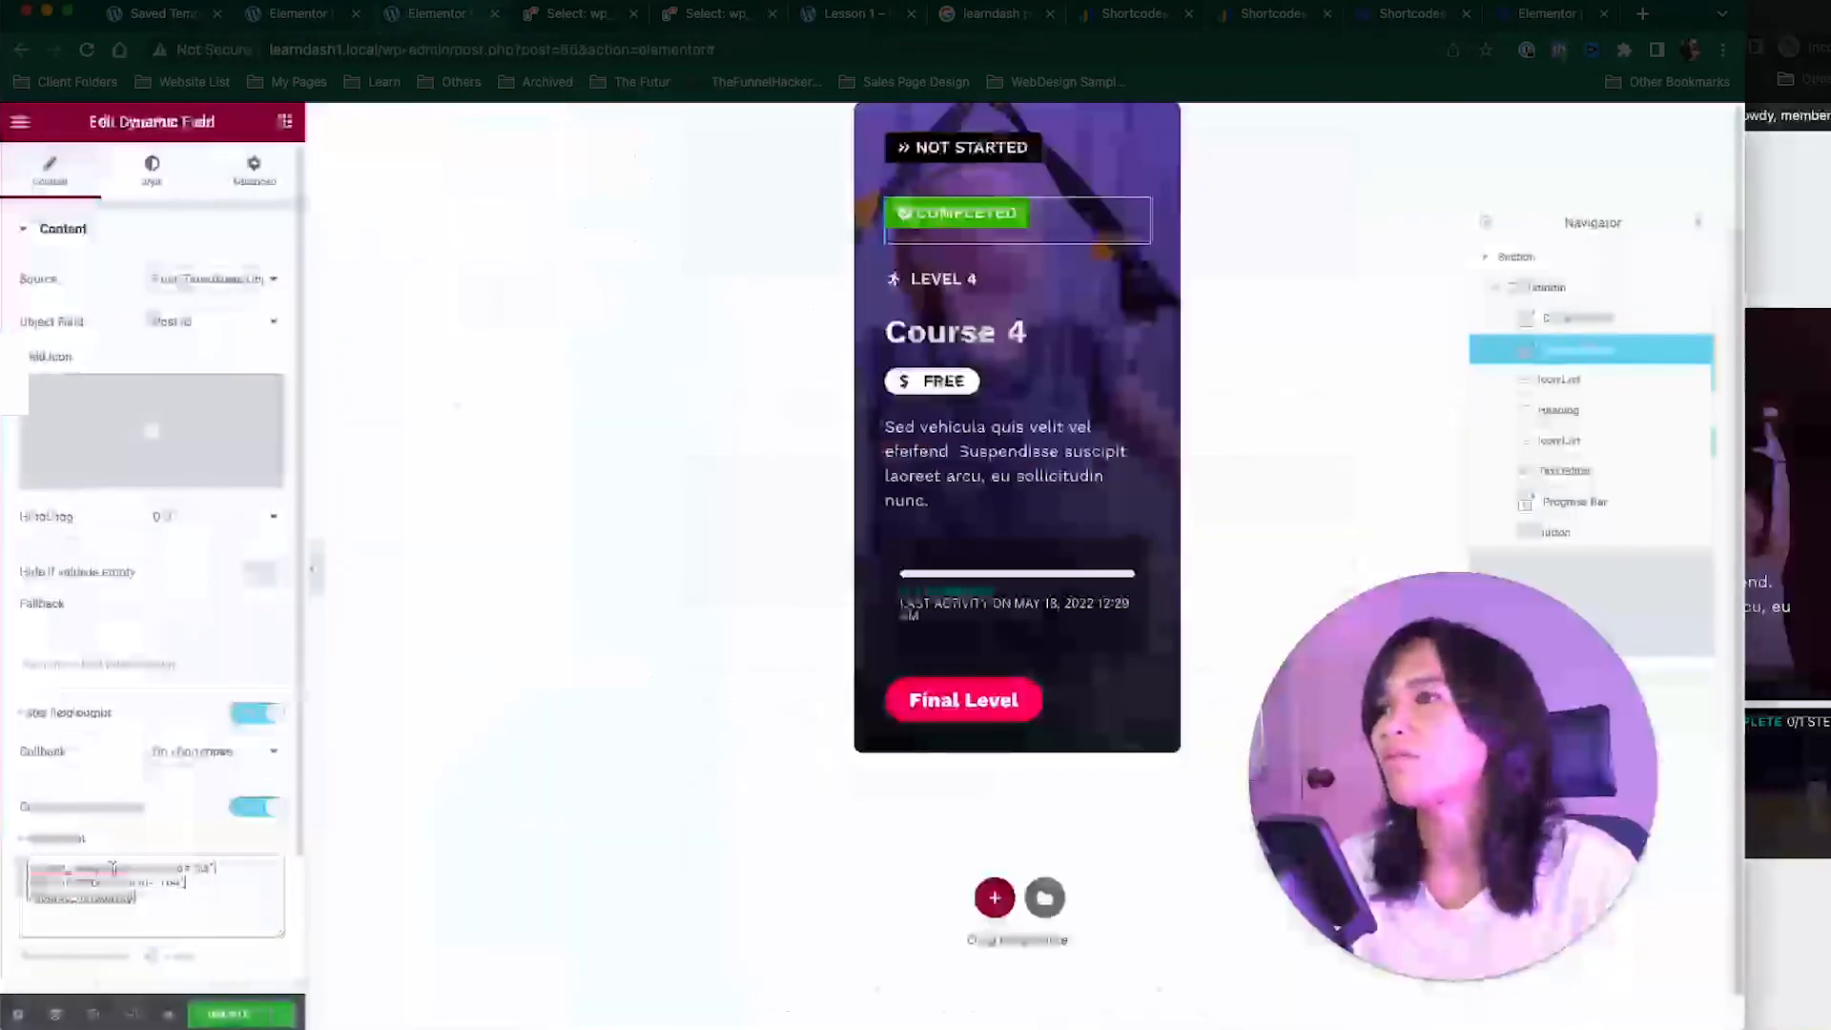
left_click_drag(131, 863, 71, 863)
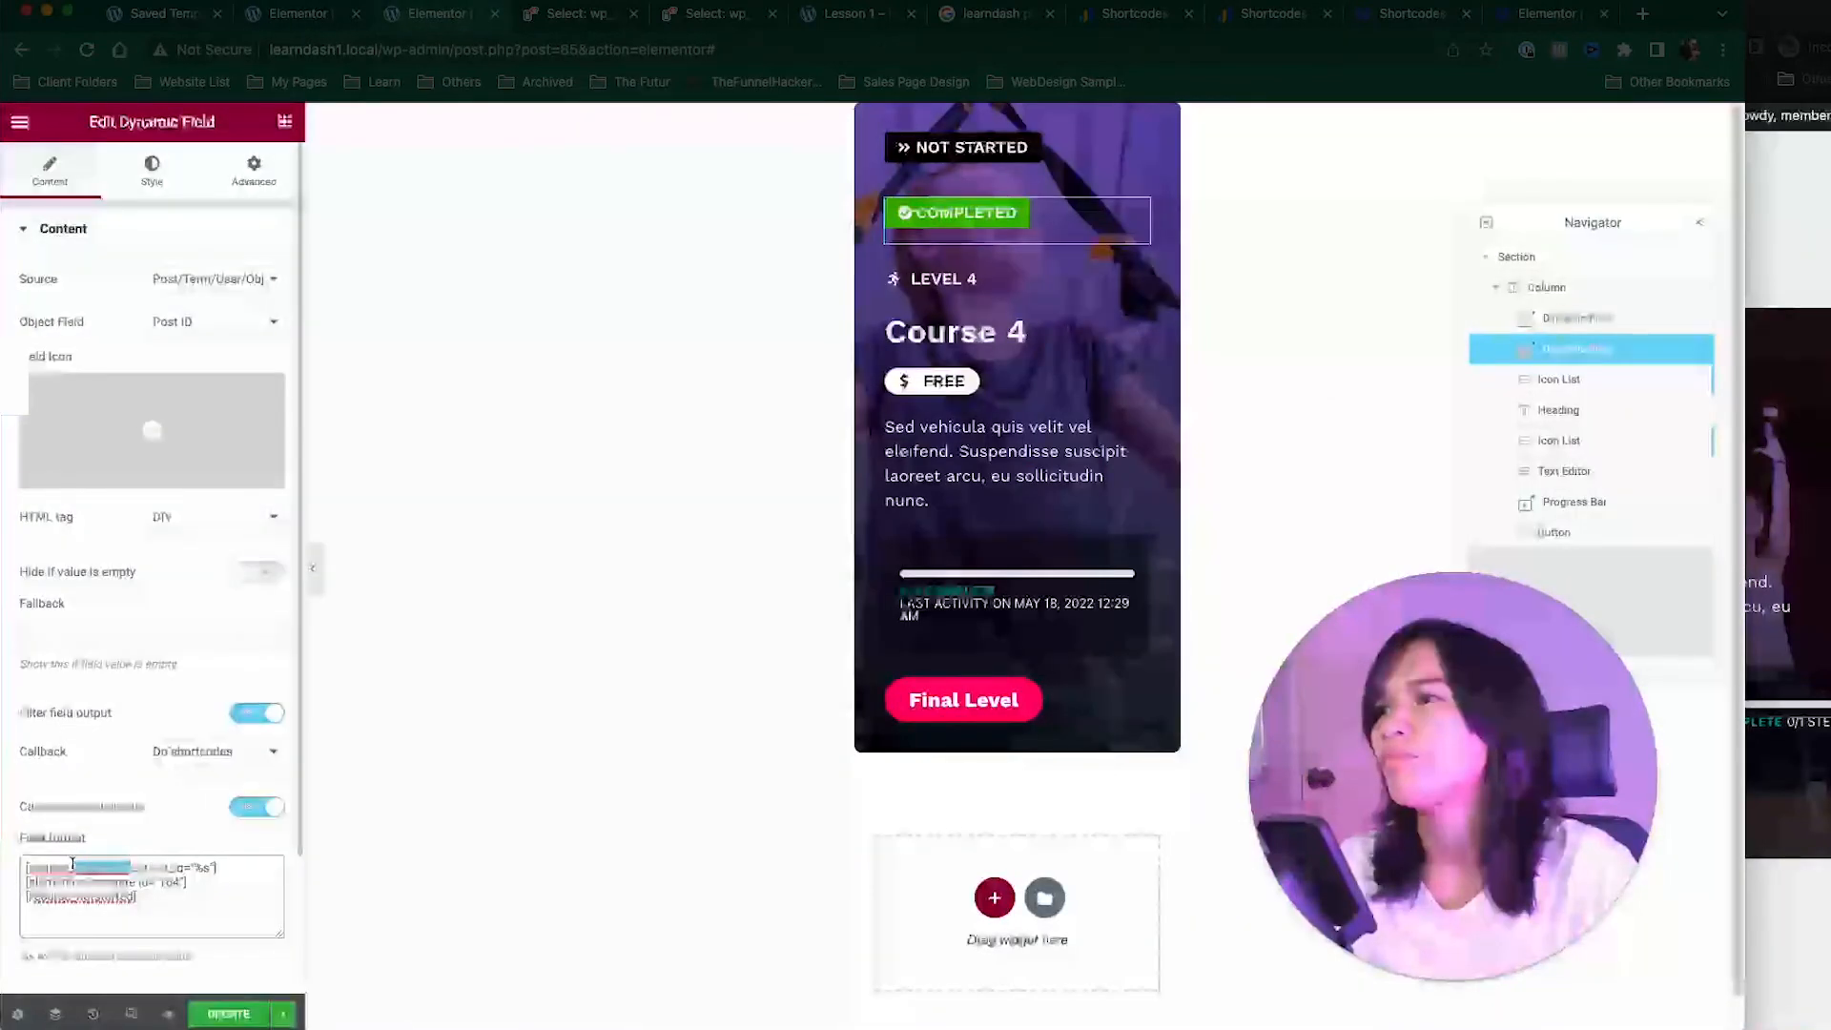
key("ctrl+v")
left_click_drag(77, 898, 122, 901)
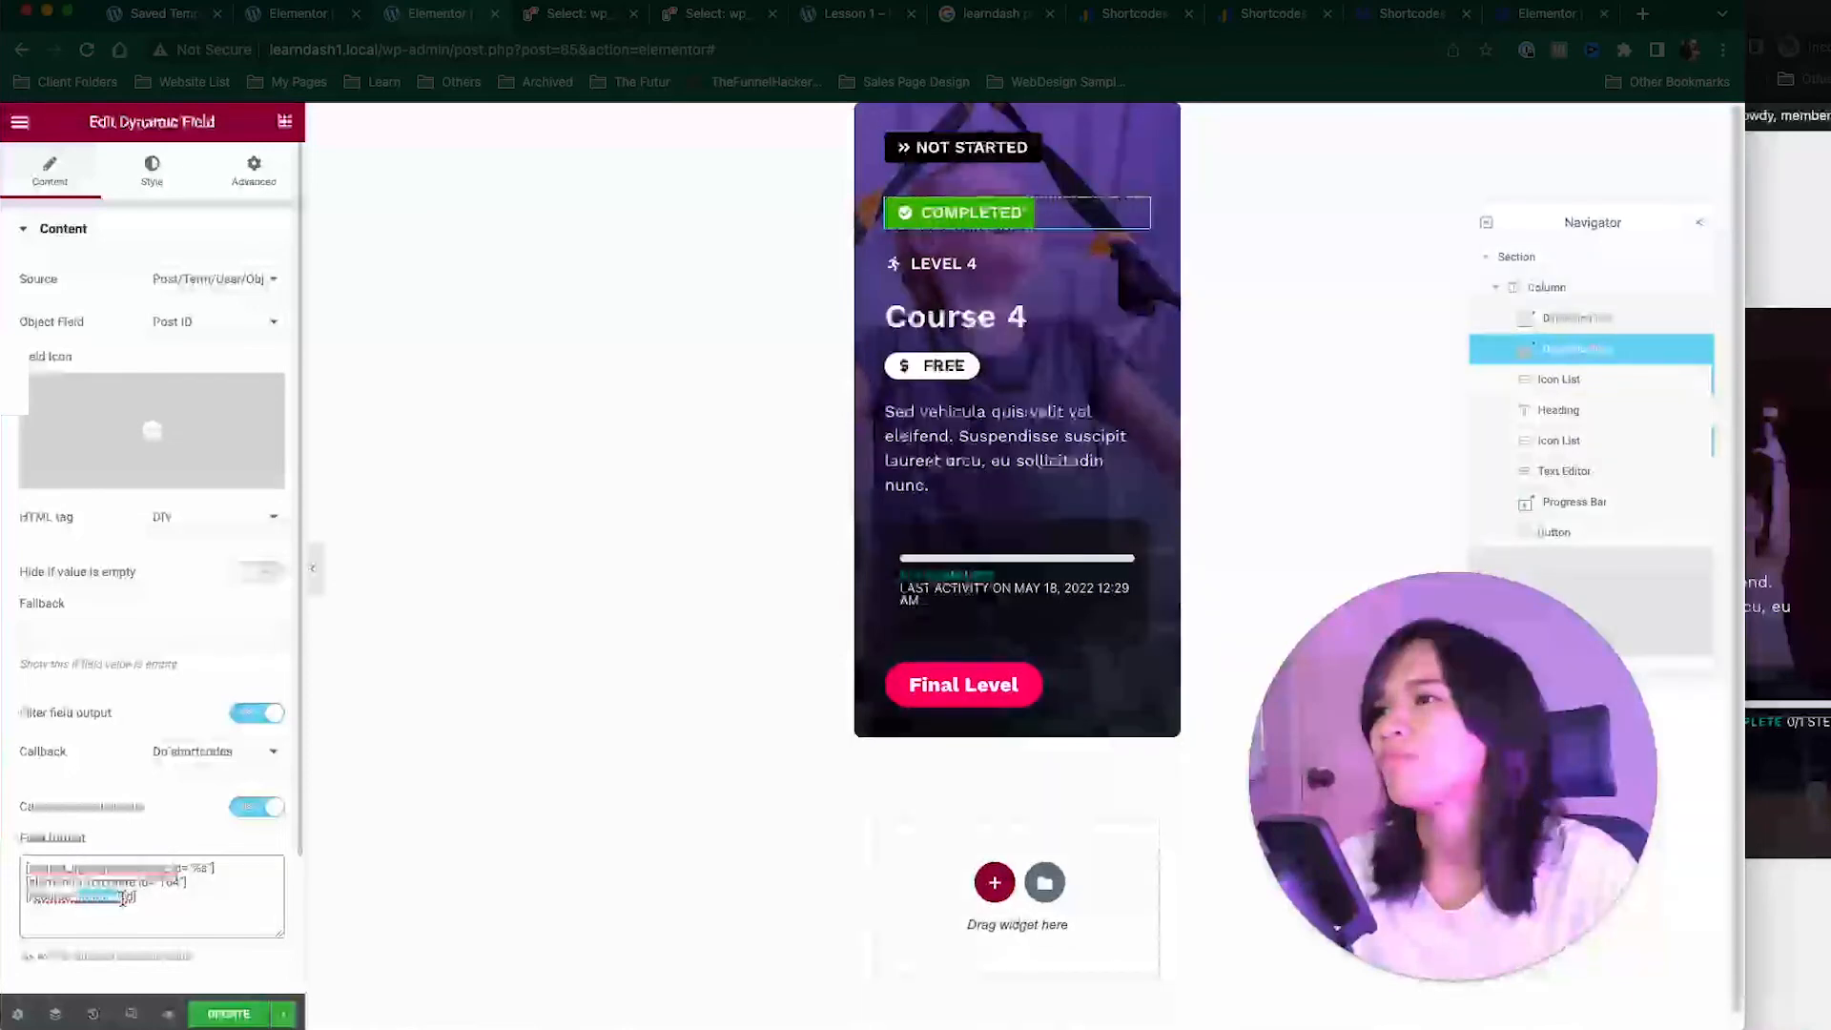
key("ctrl+v")
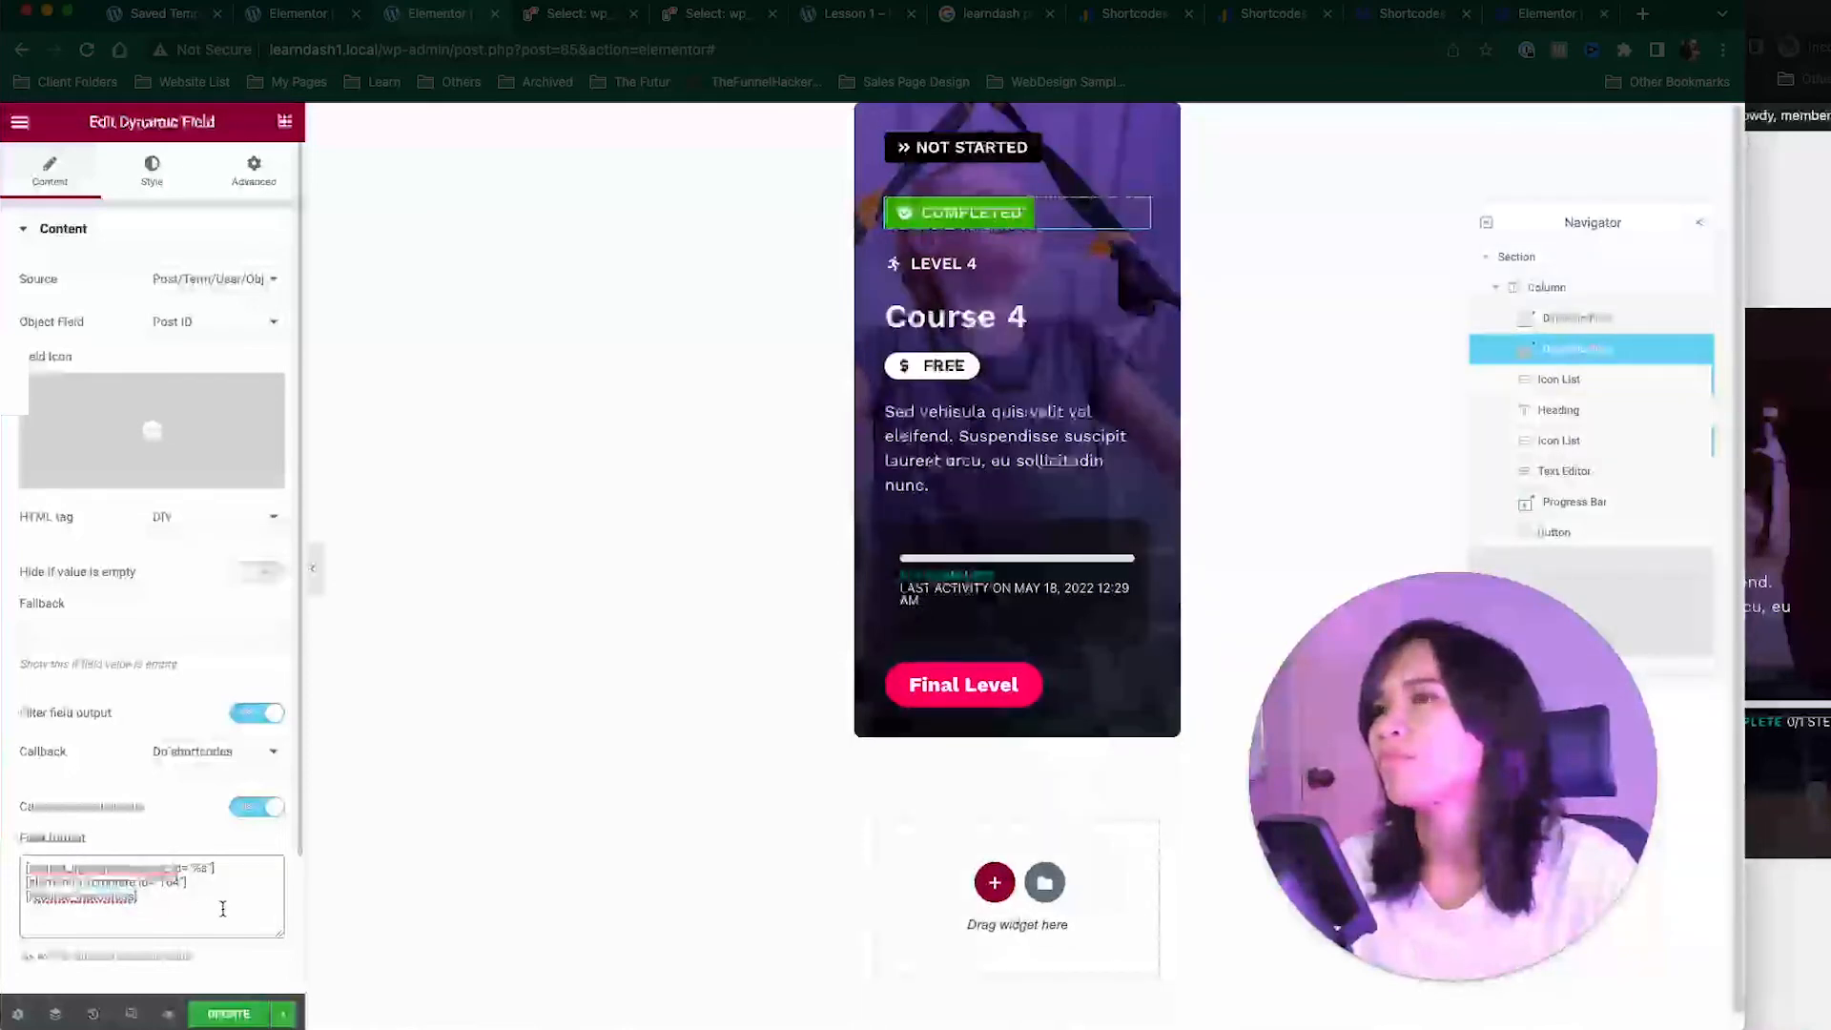
left_click(238, 1017)
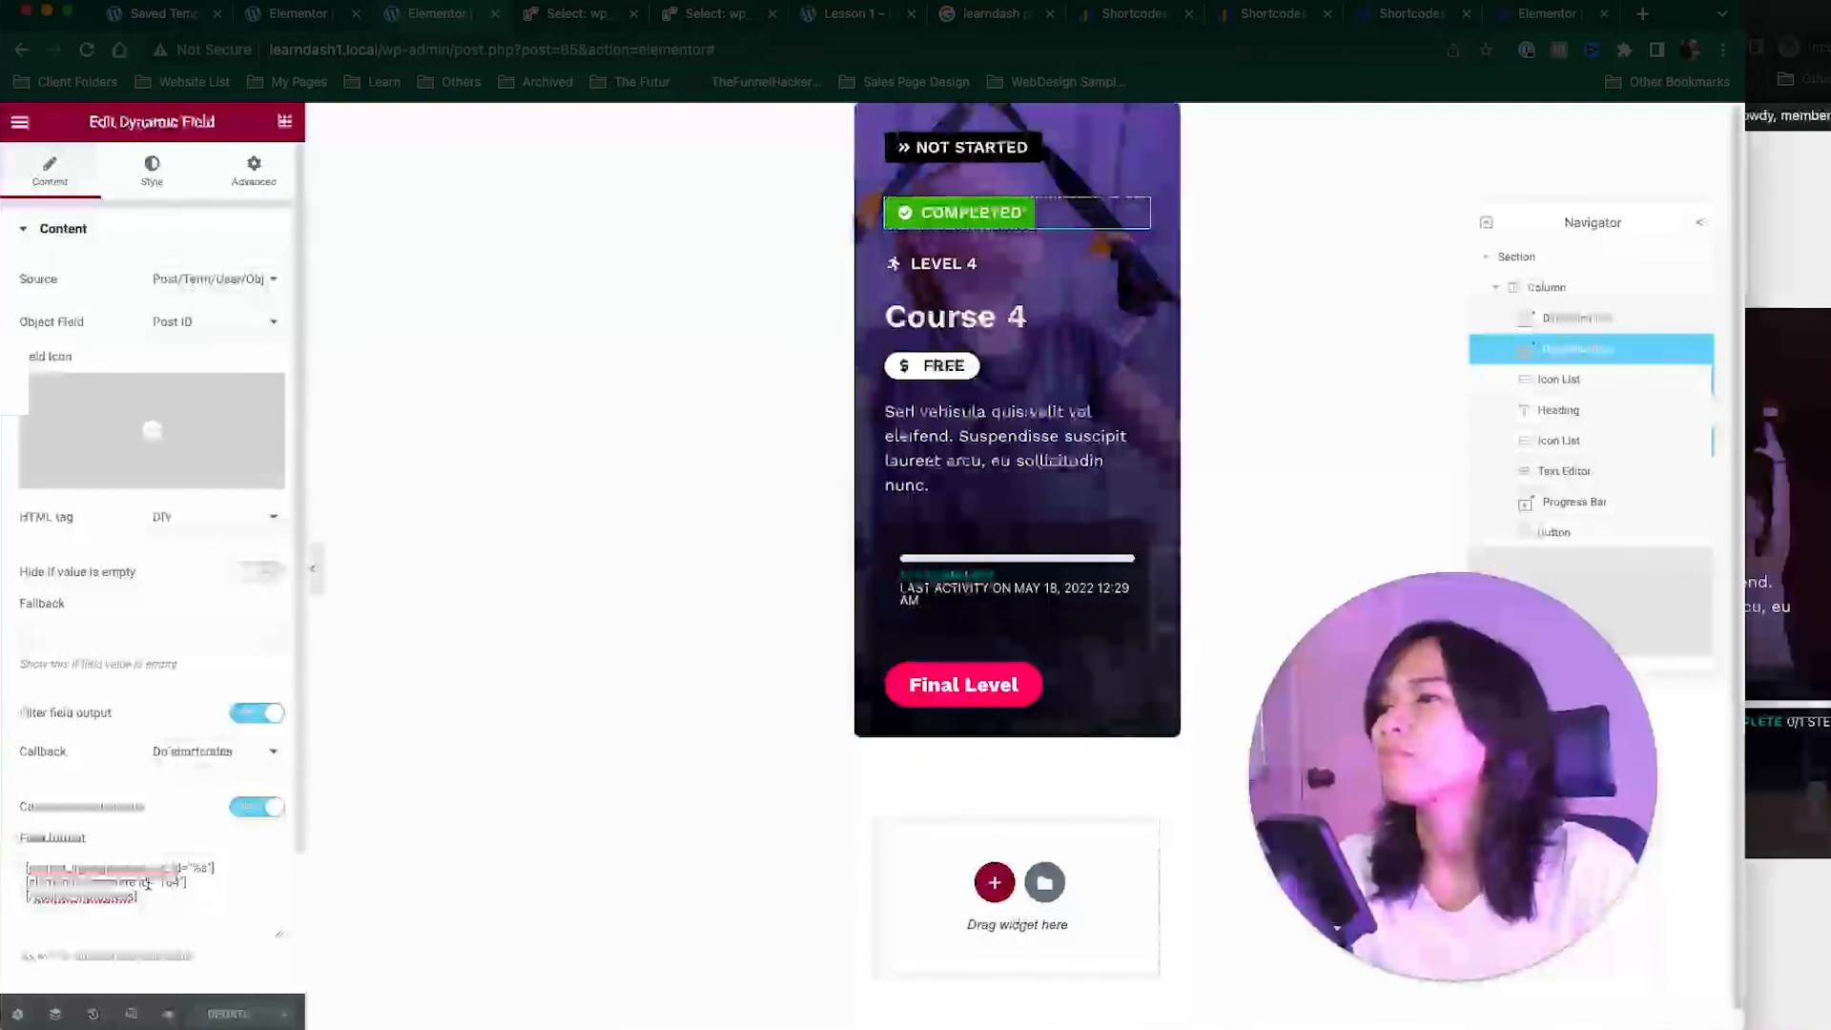
left_click(134, 870)
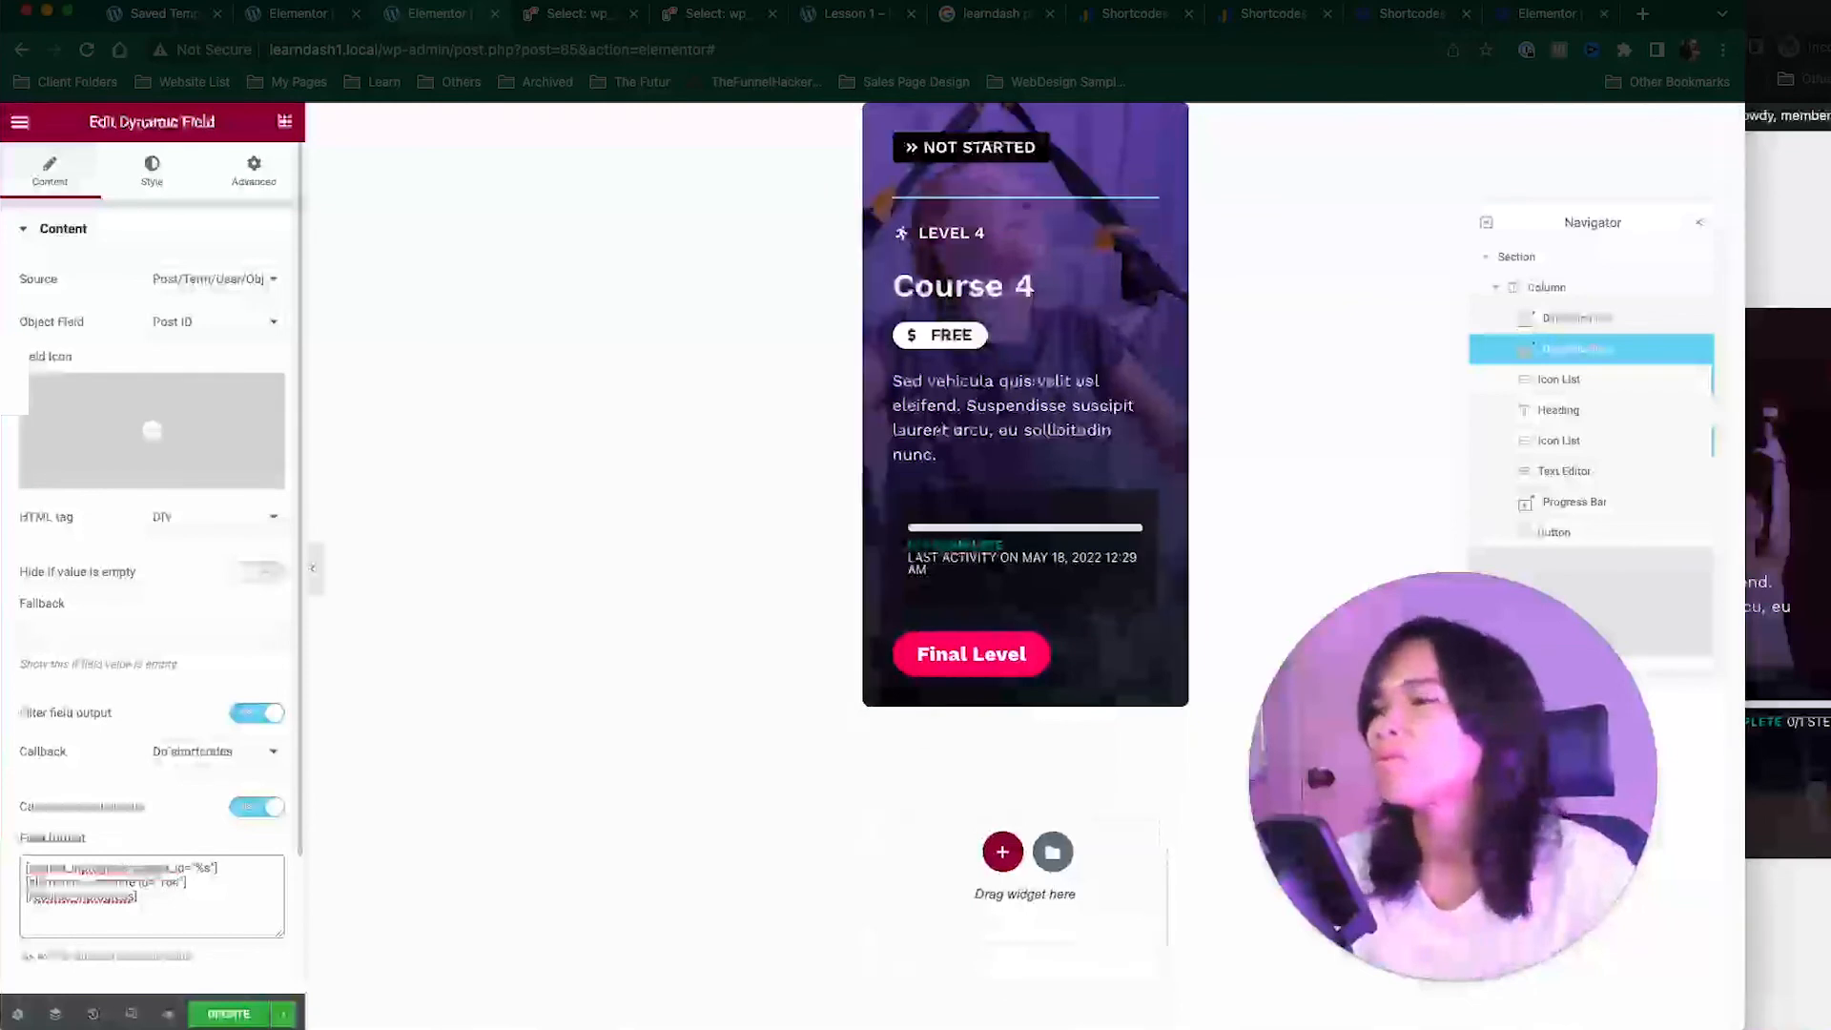
left_click(233, 1017)
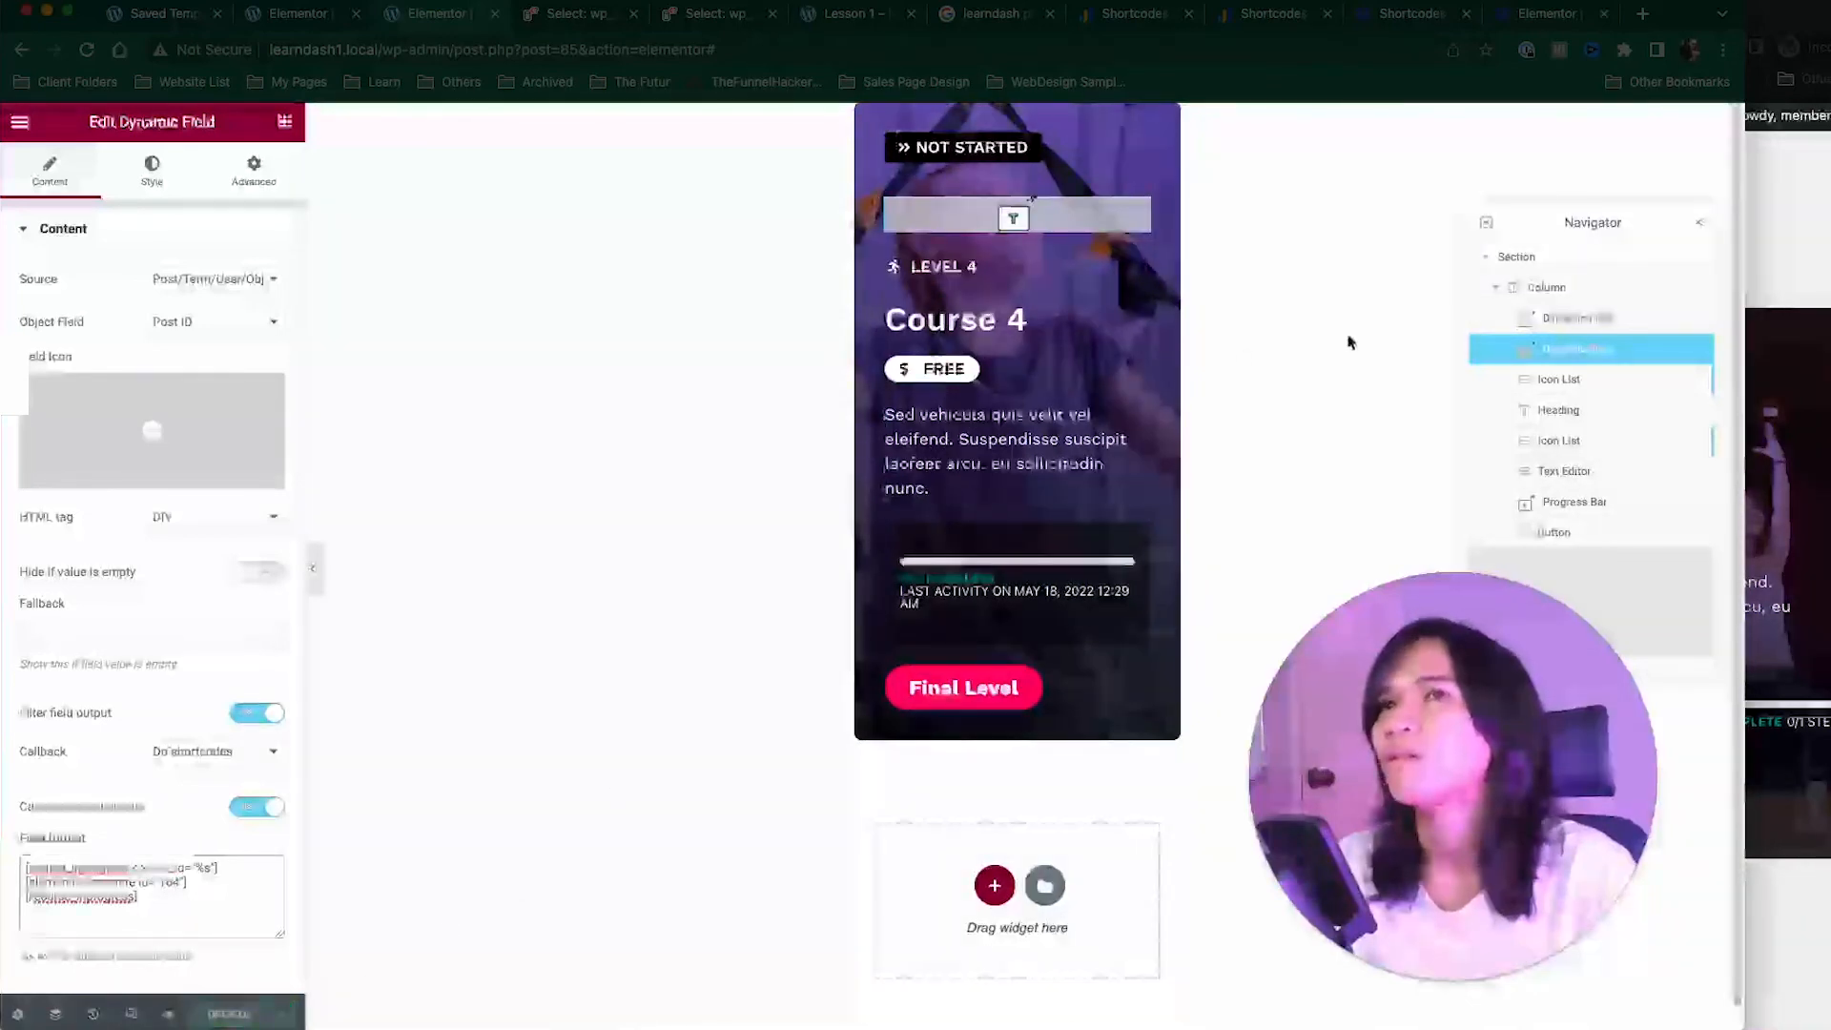
left_click(1805, 217)
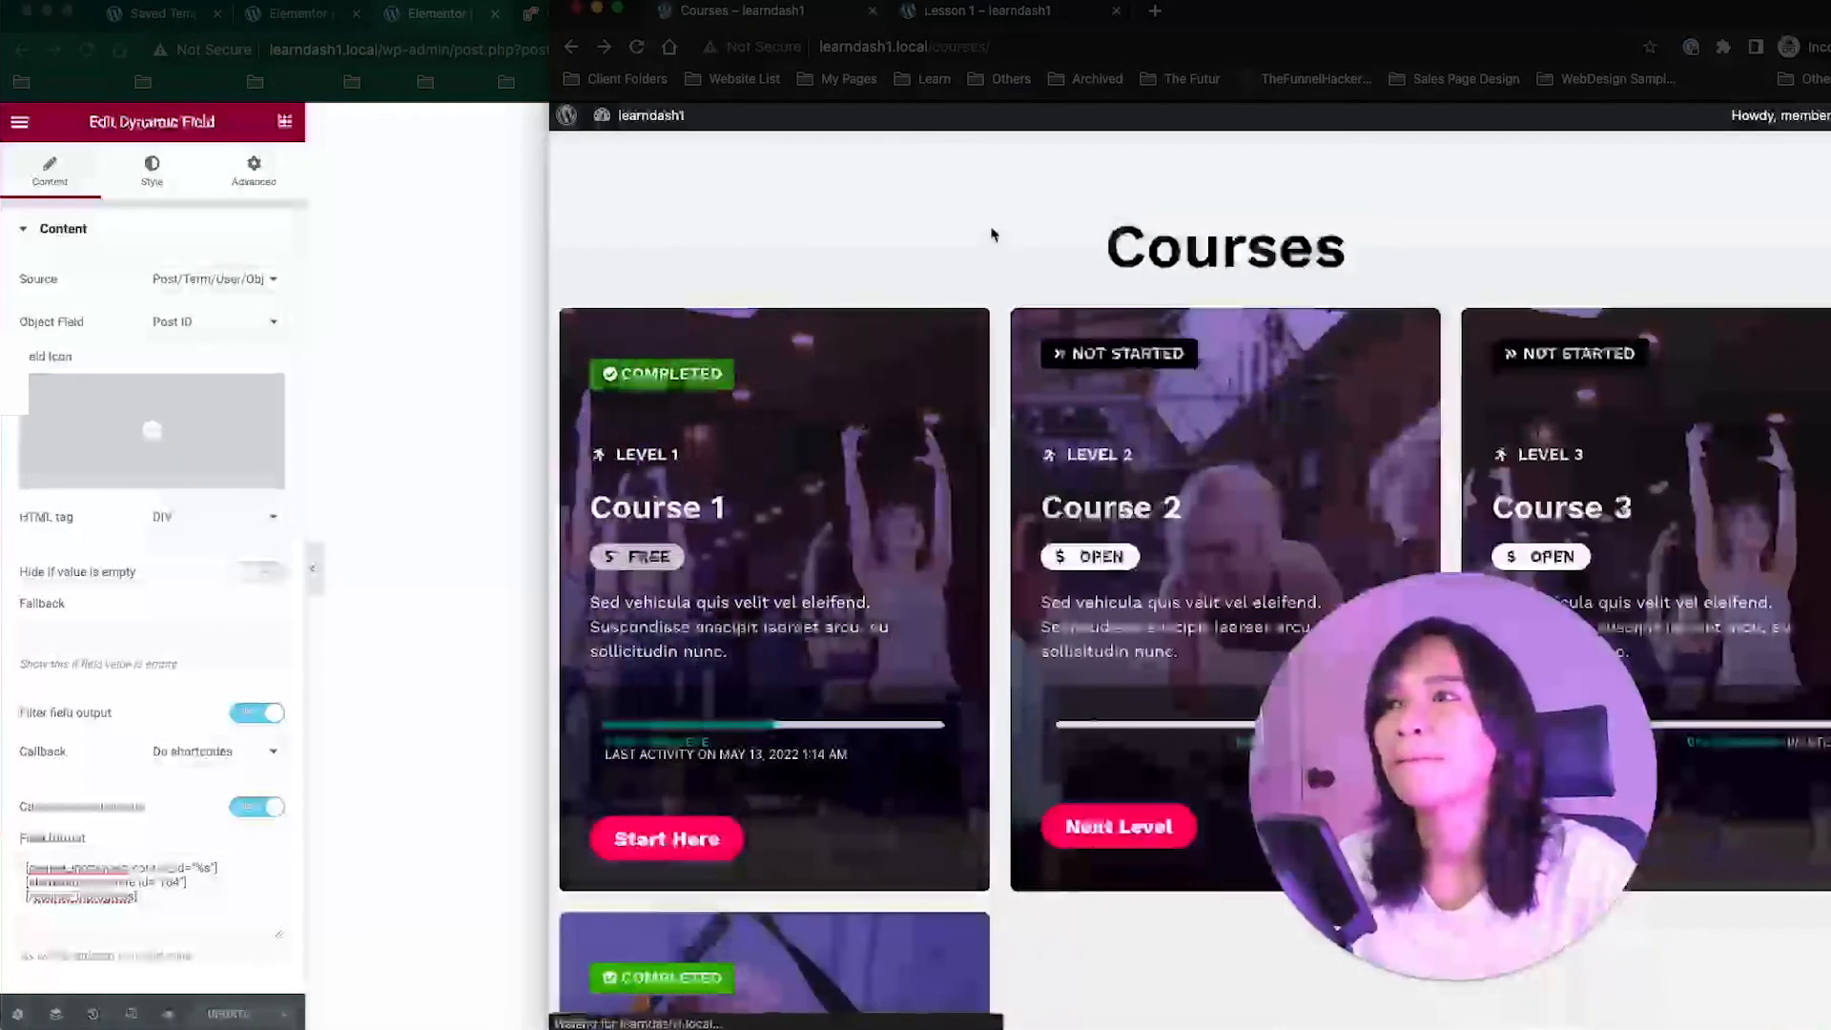
scroll(899, 325, "down", 2)
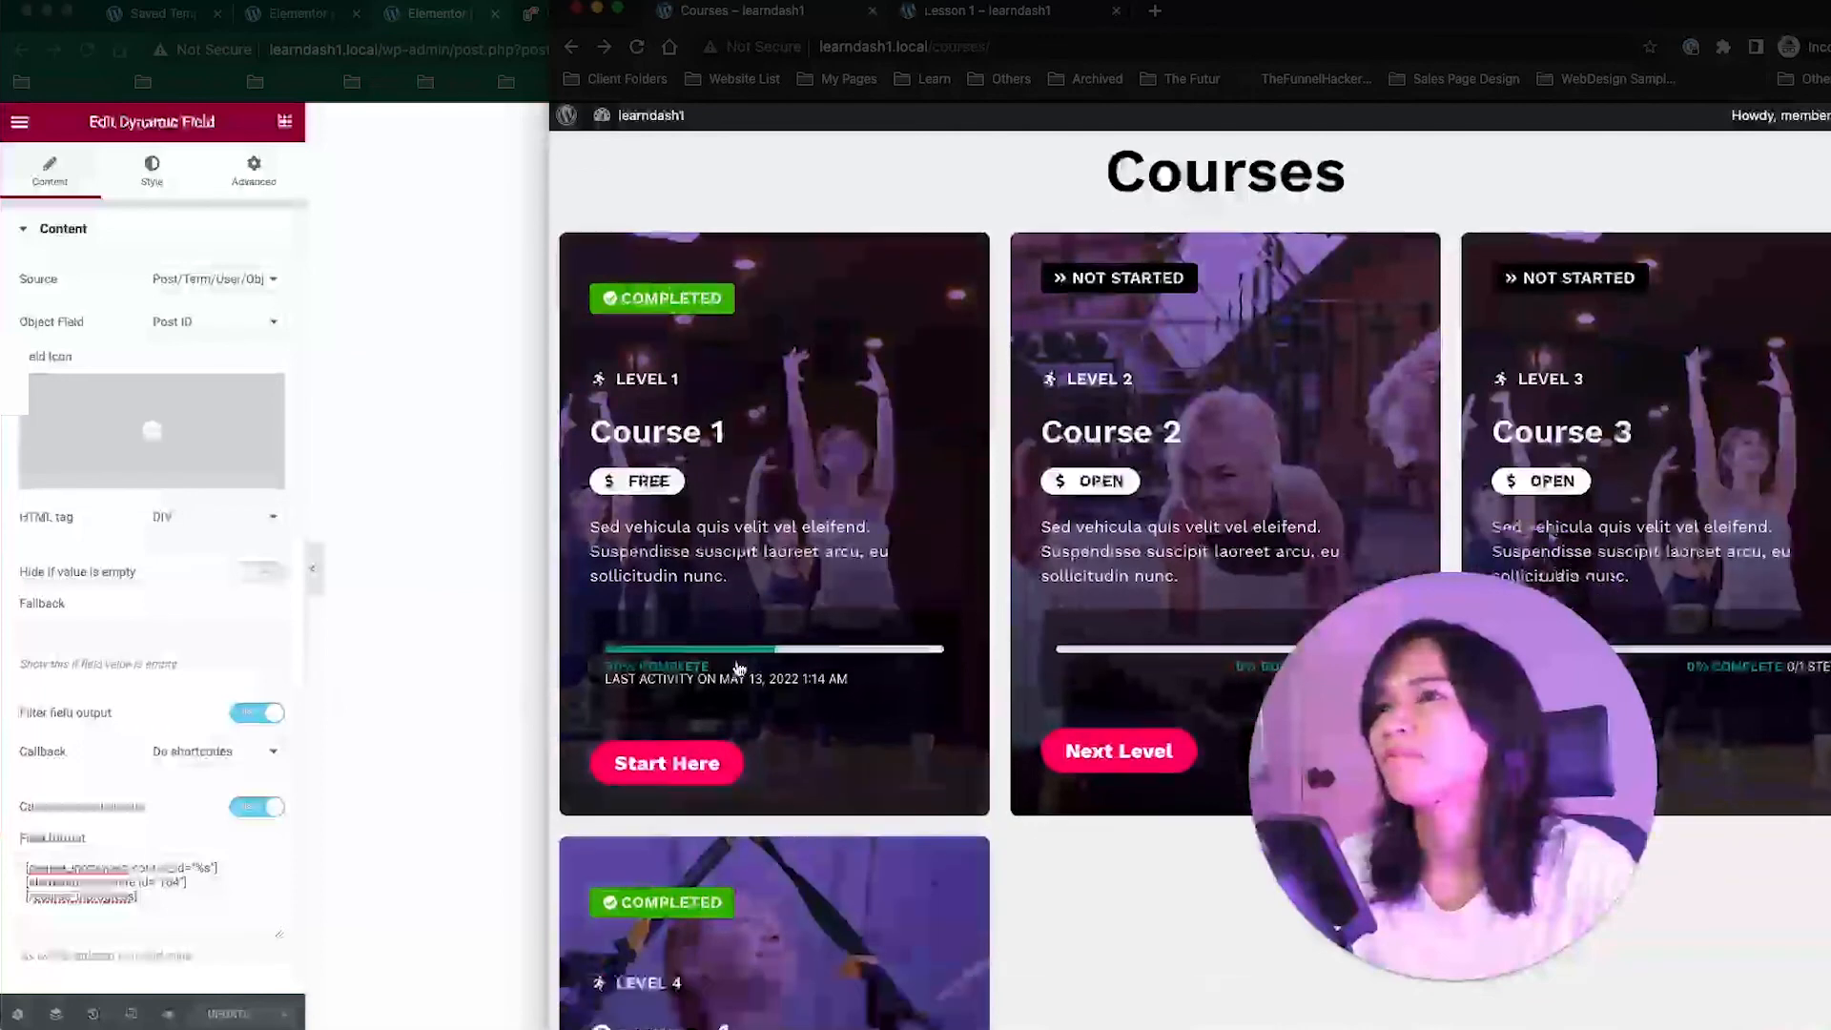
Step: Change the Complete Status saved template's title and slug to "In Progress Status"
left_click(162, 13)
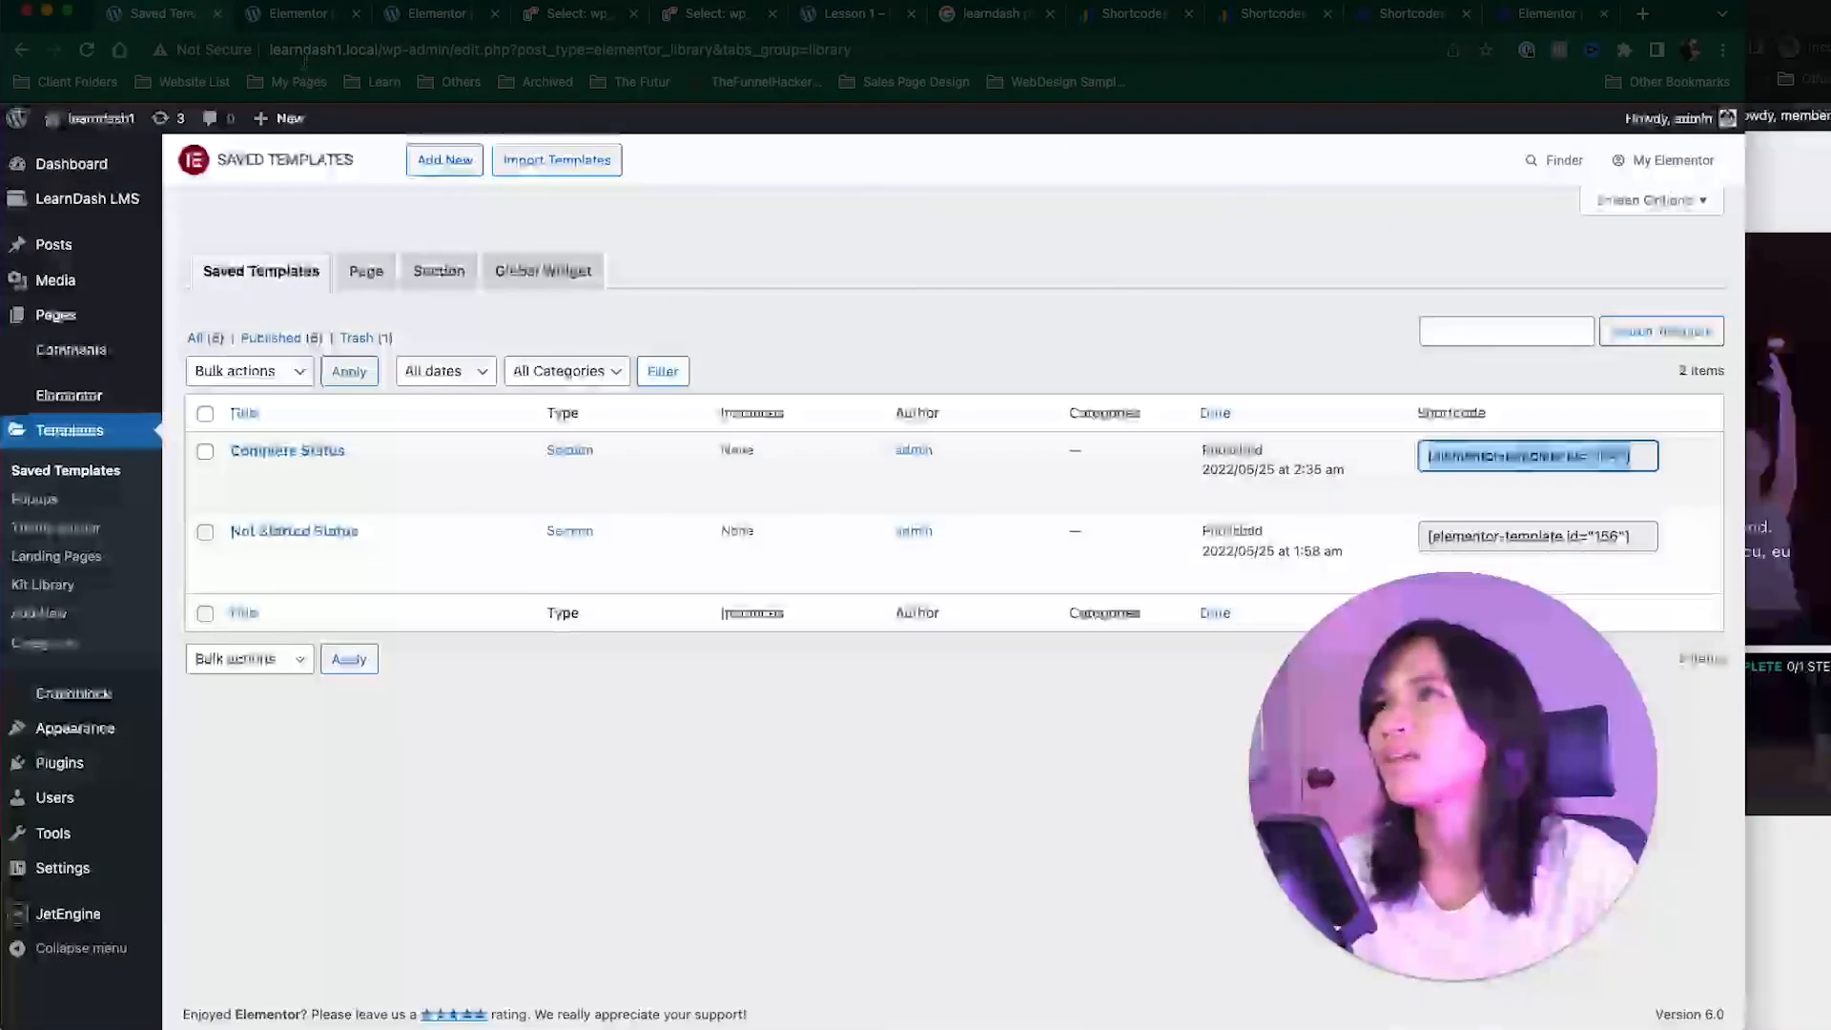
left_click(306, 15)
left_click(164, 13)
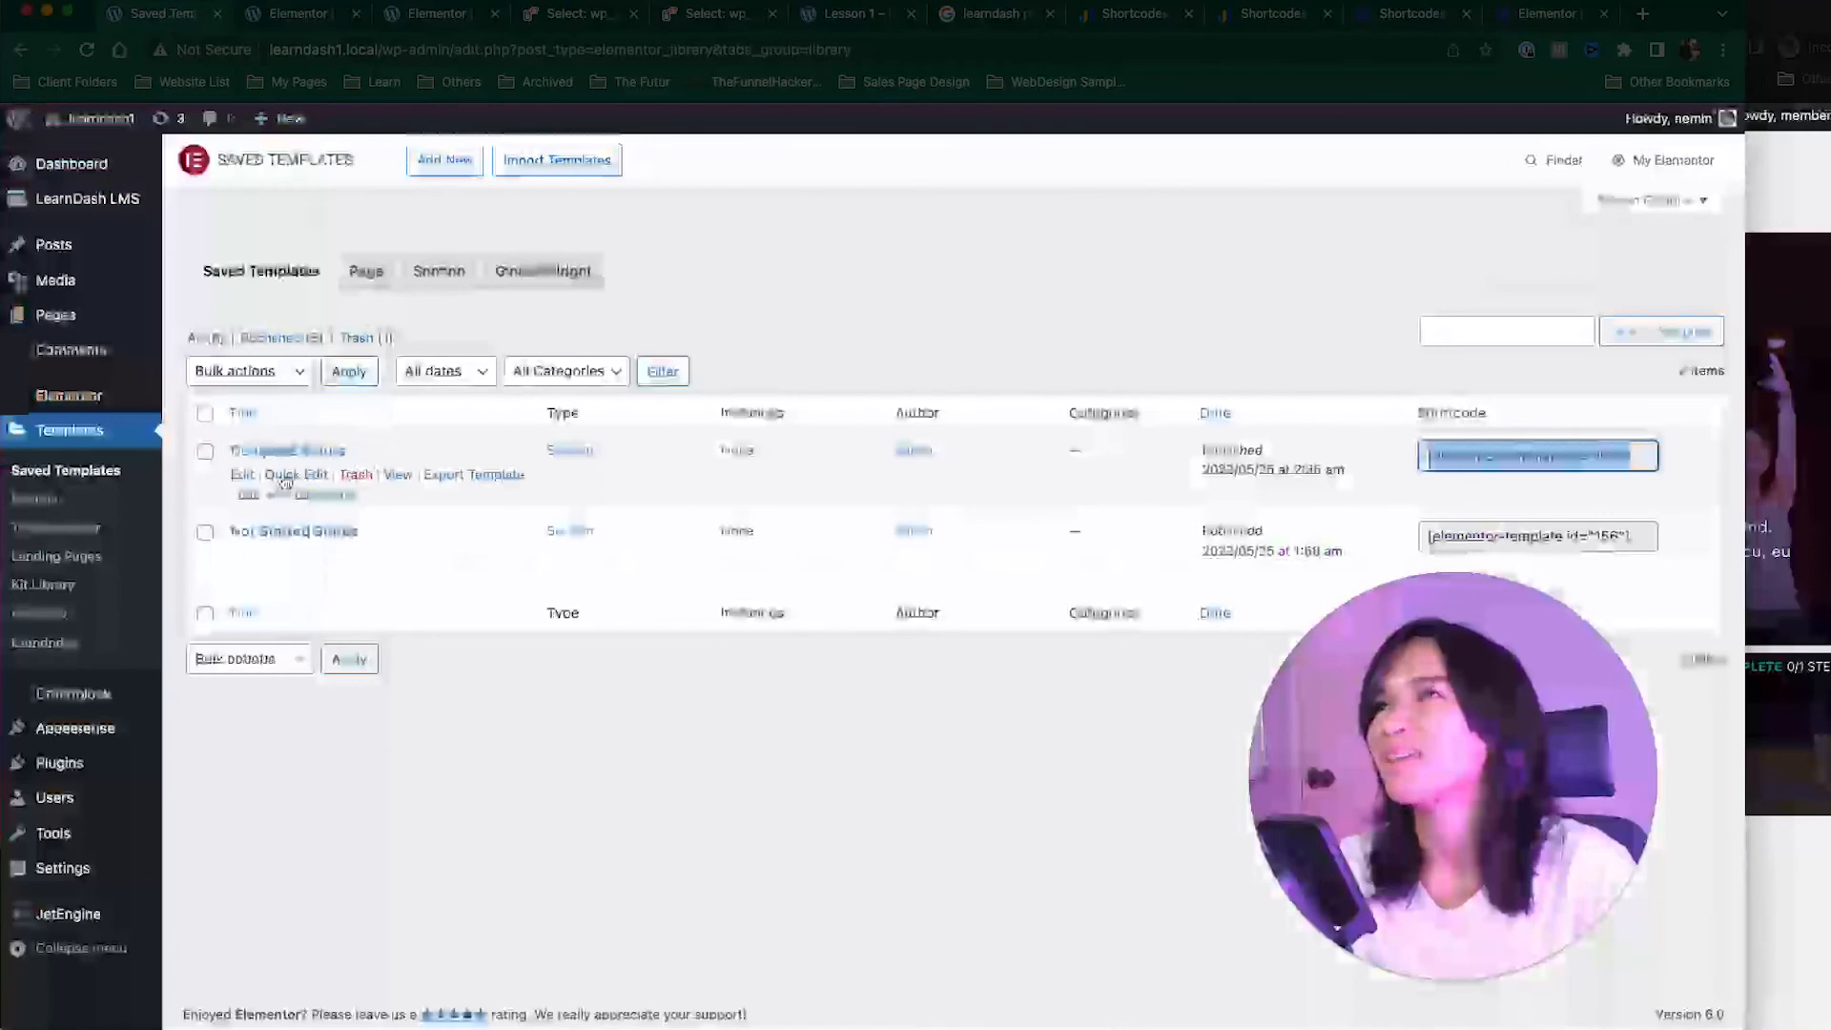
left_click(295, 475)
triple_click(310, 484)
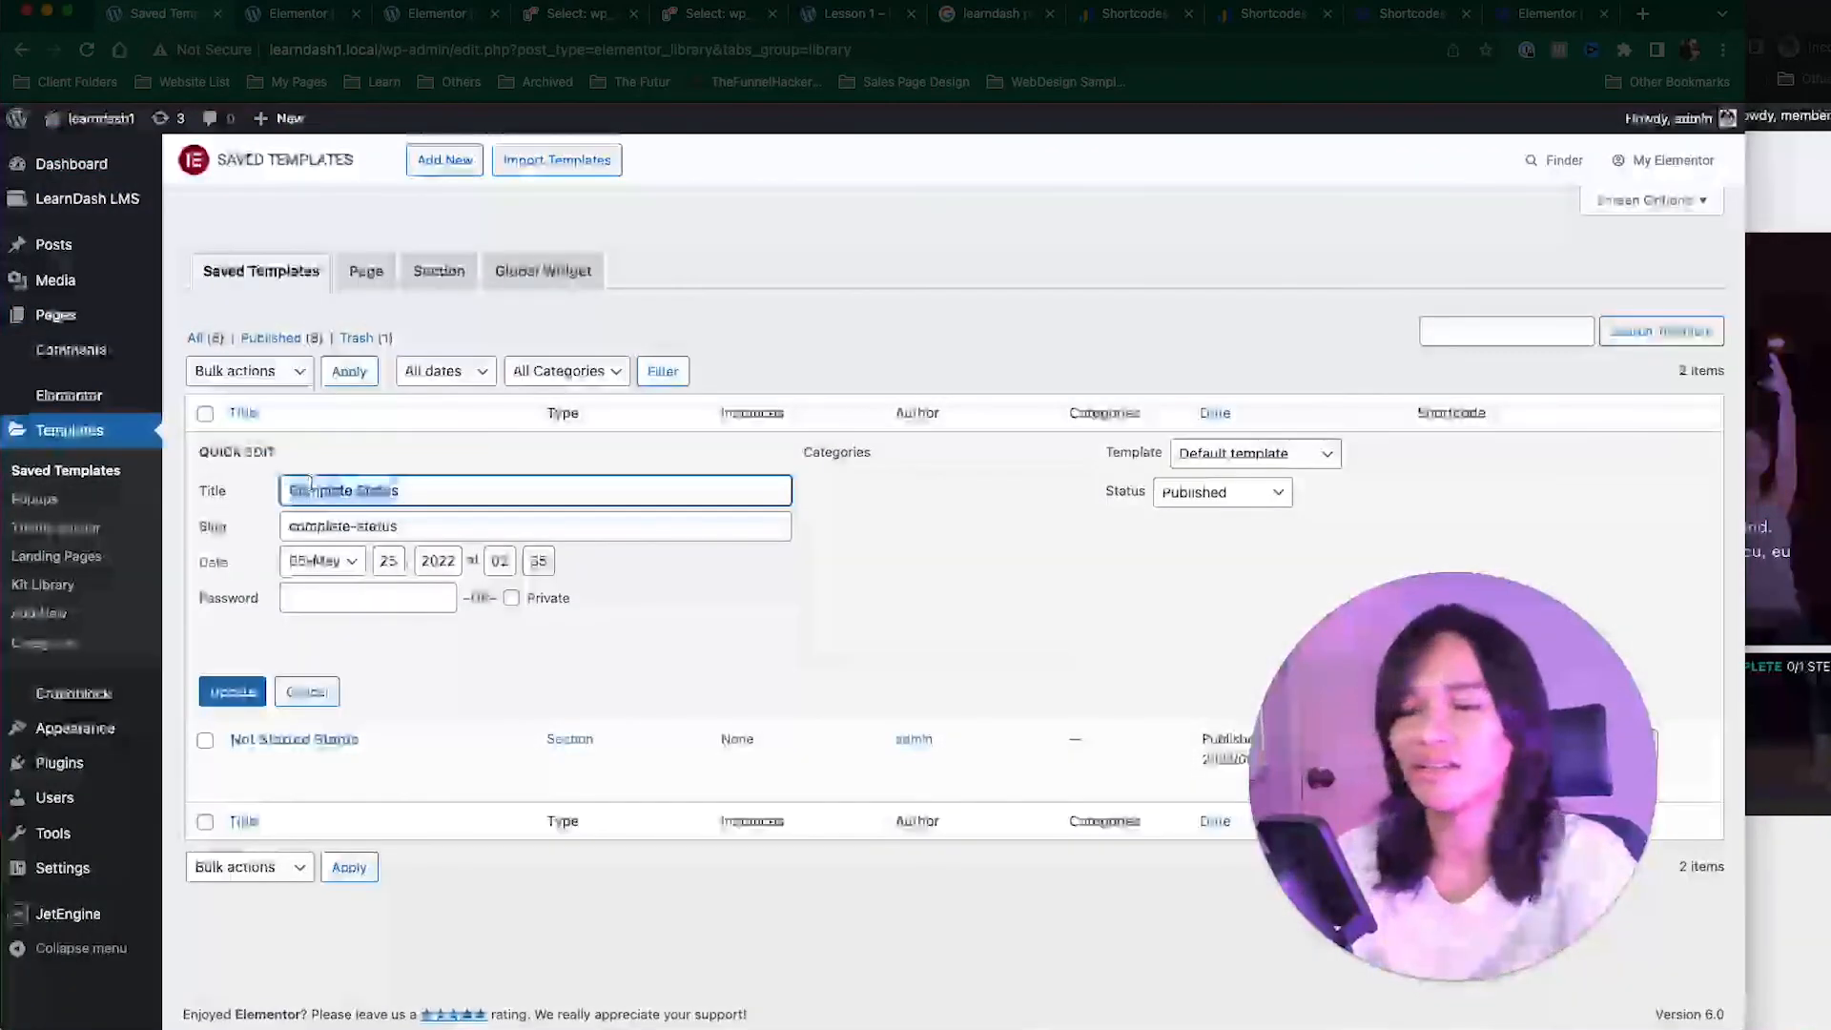
type("In Progress")
key("Tab")
type("In Progress St")
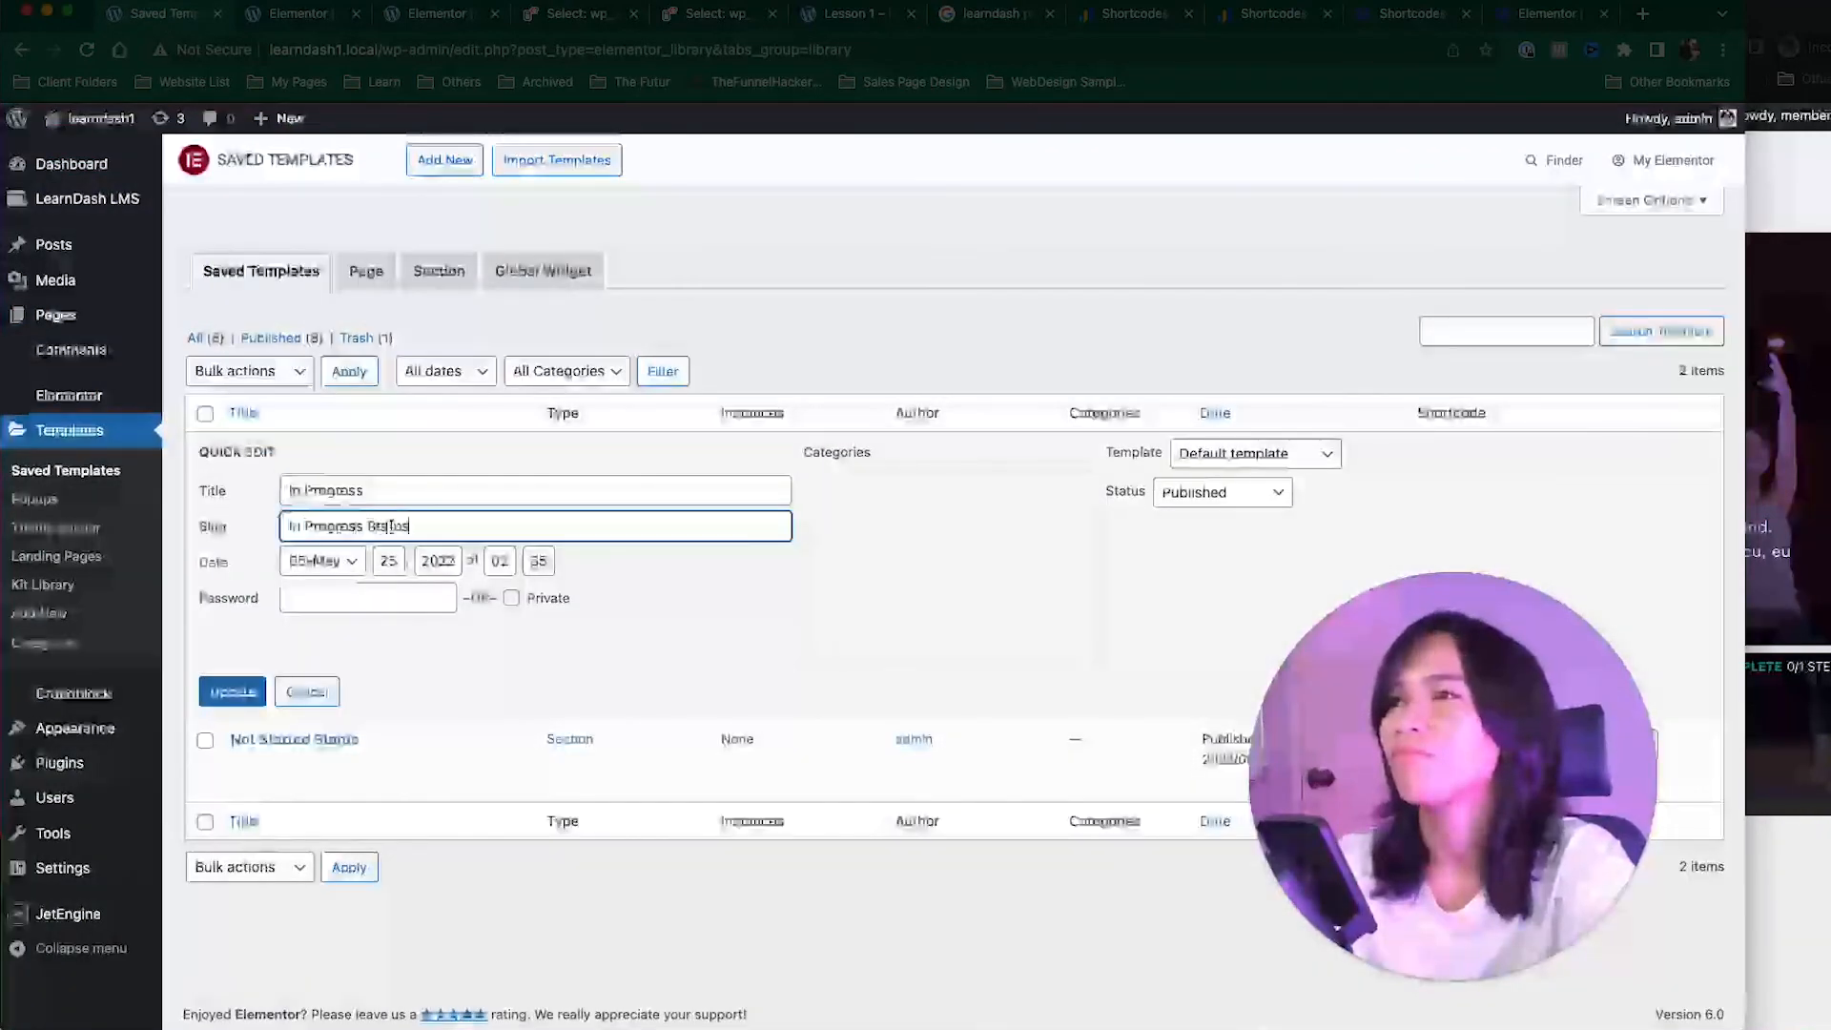
type("atus")
left_click(408, 494)
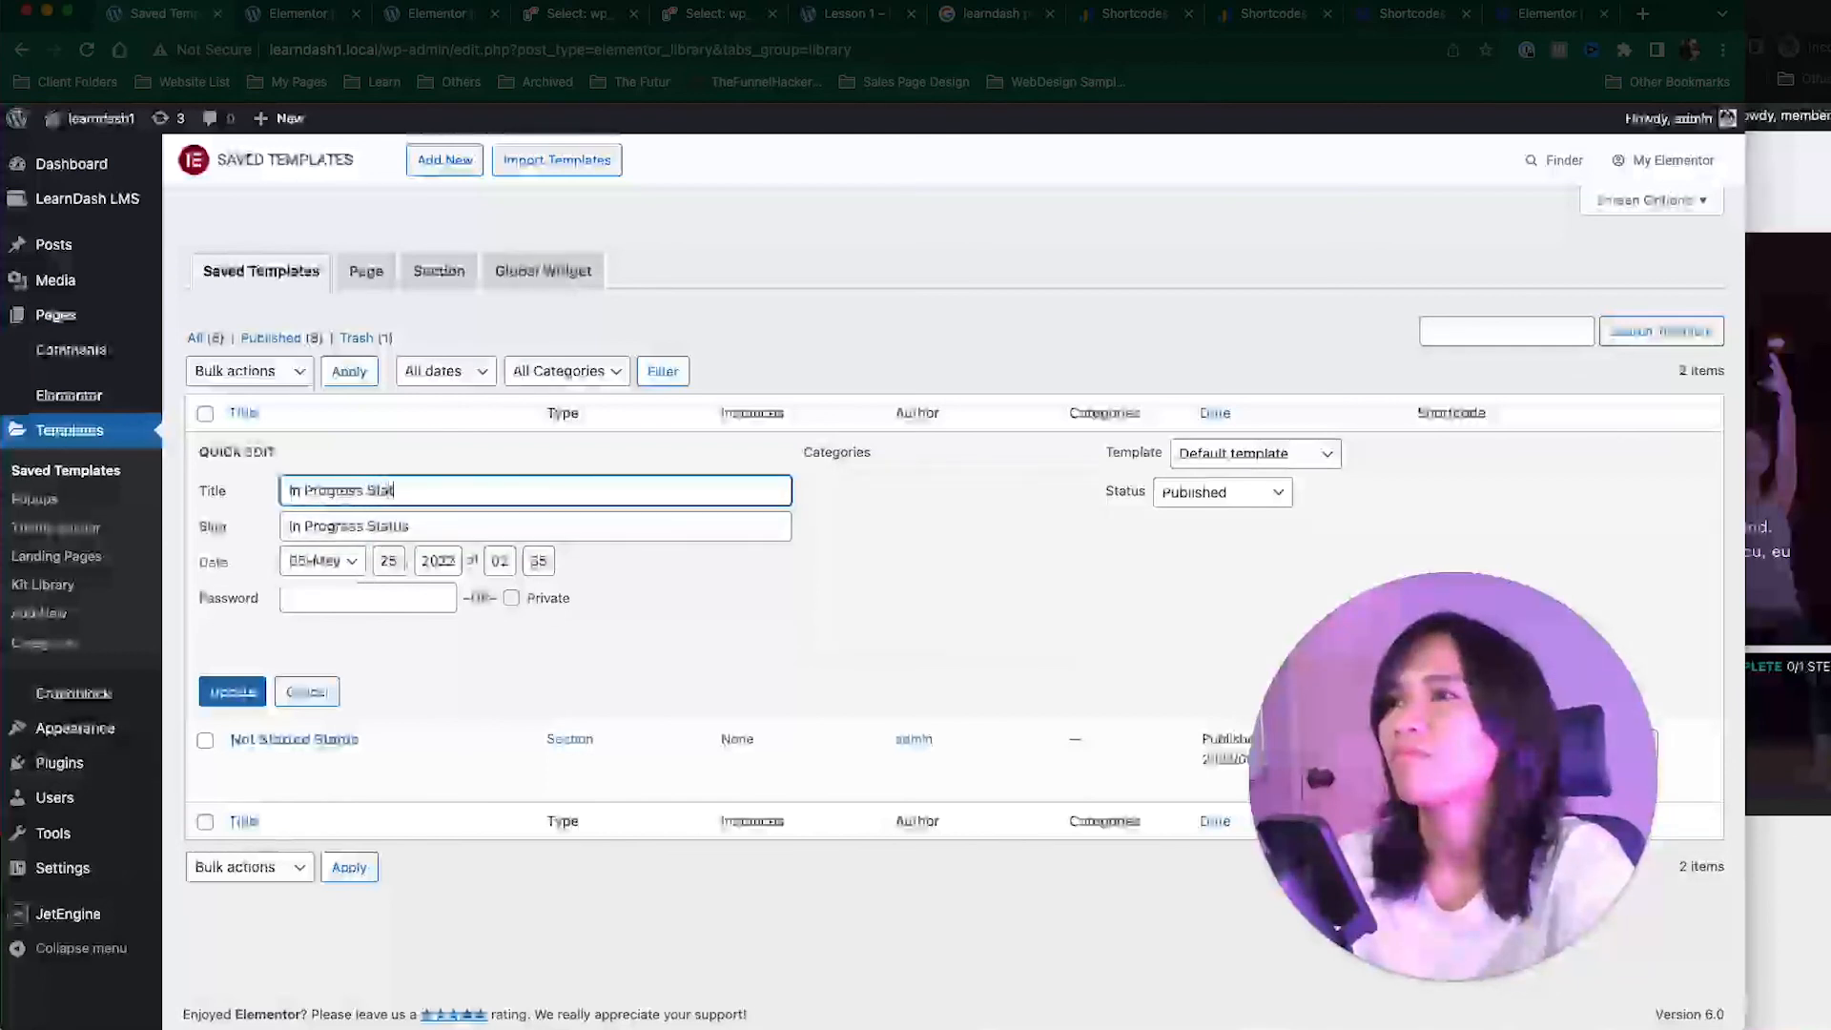
key("Return")
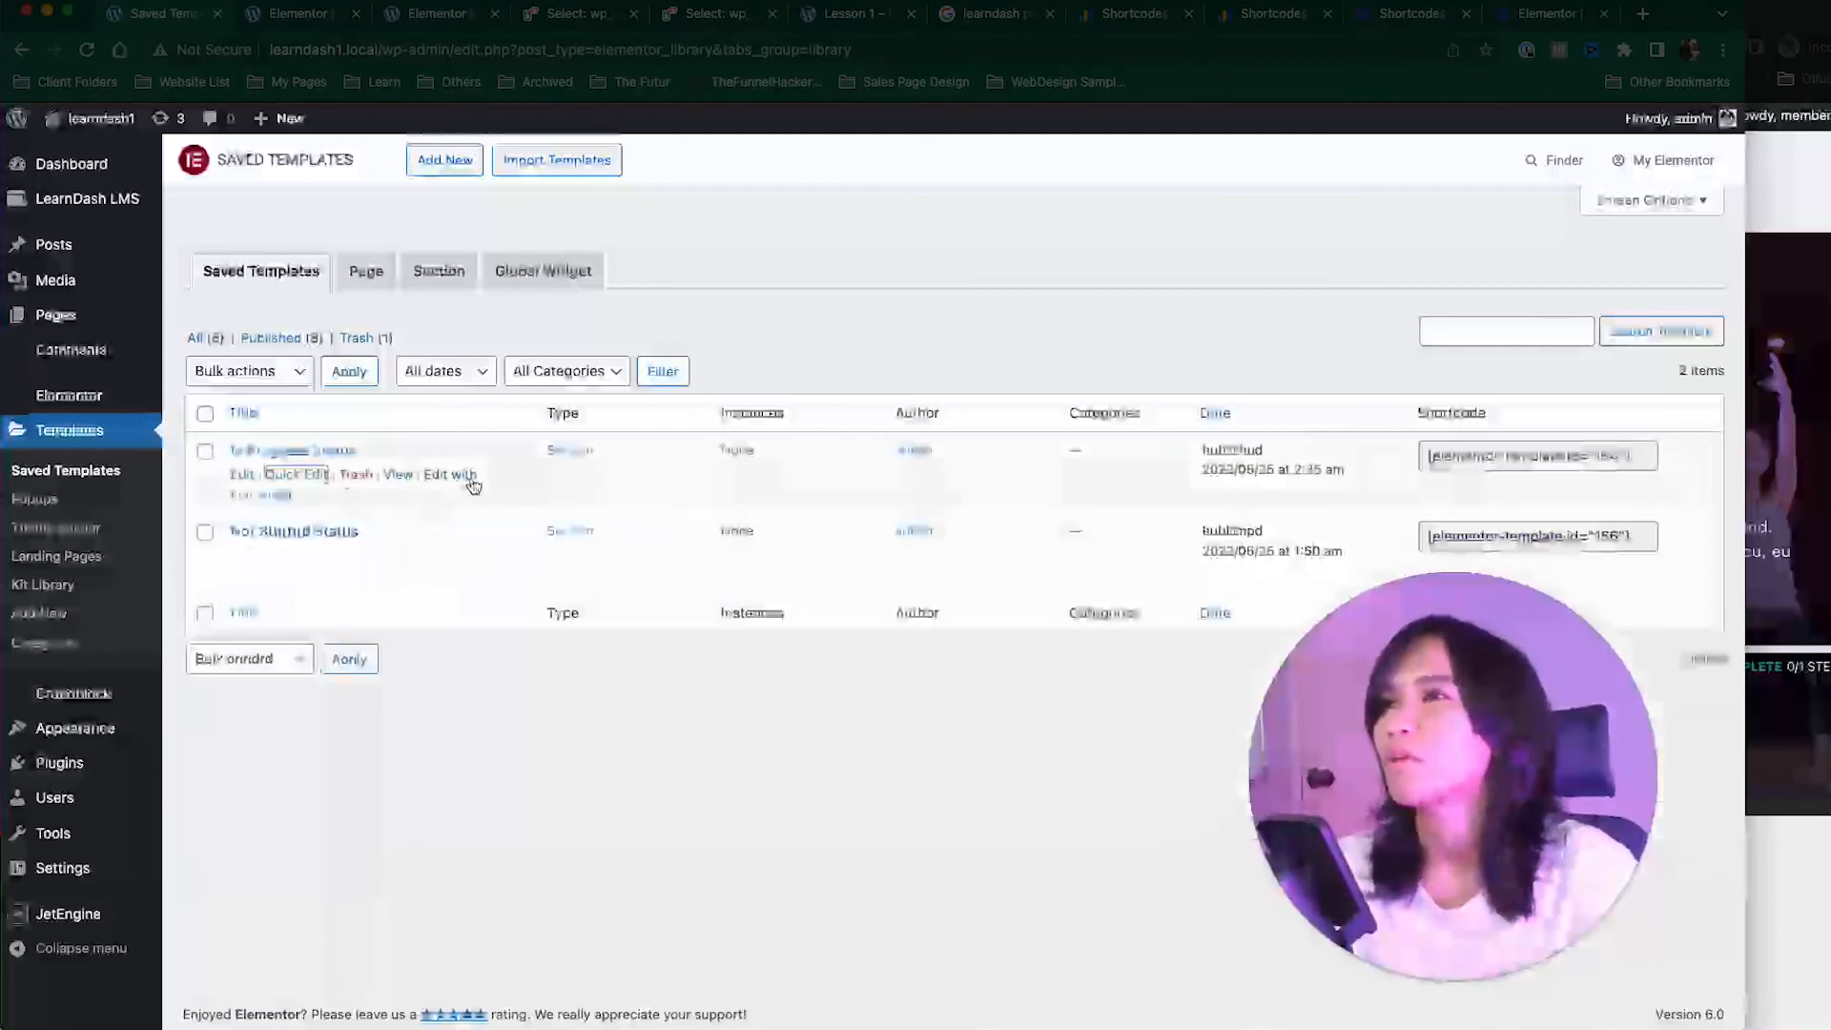
Step: Open the In Progress Status template in Elementor and change its badge text to "In Progress"
left_click(472, 480)
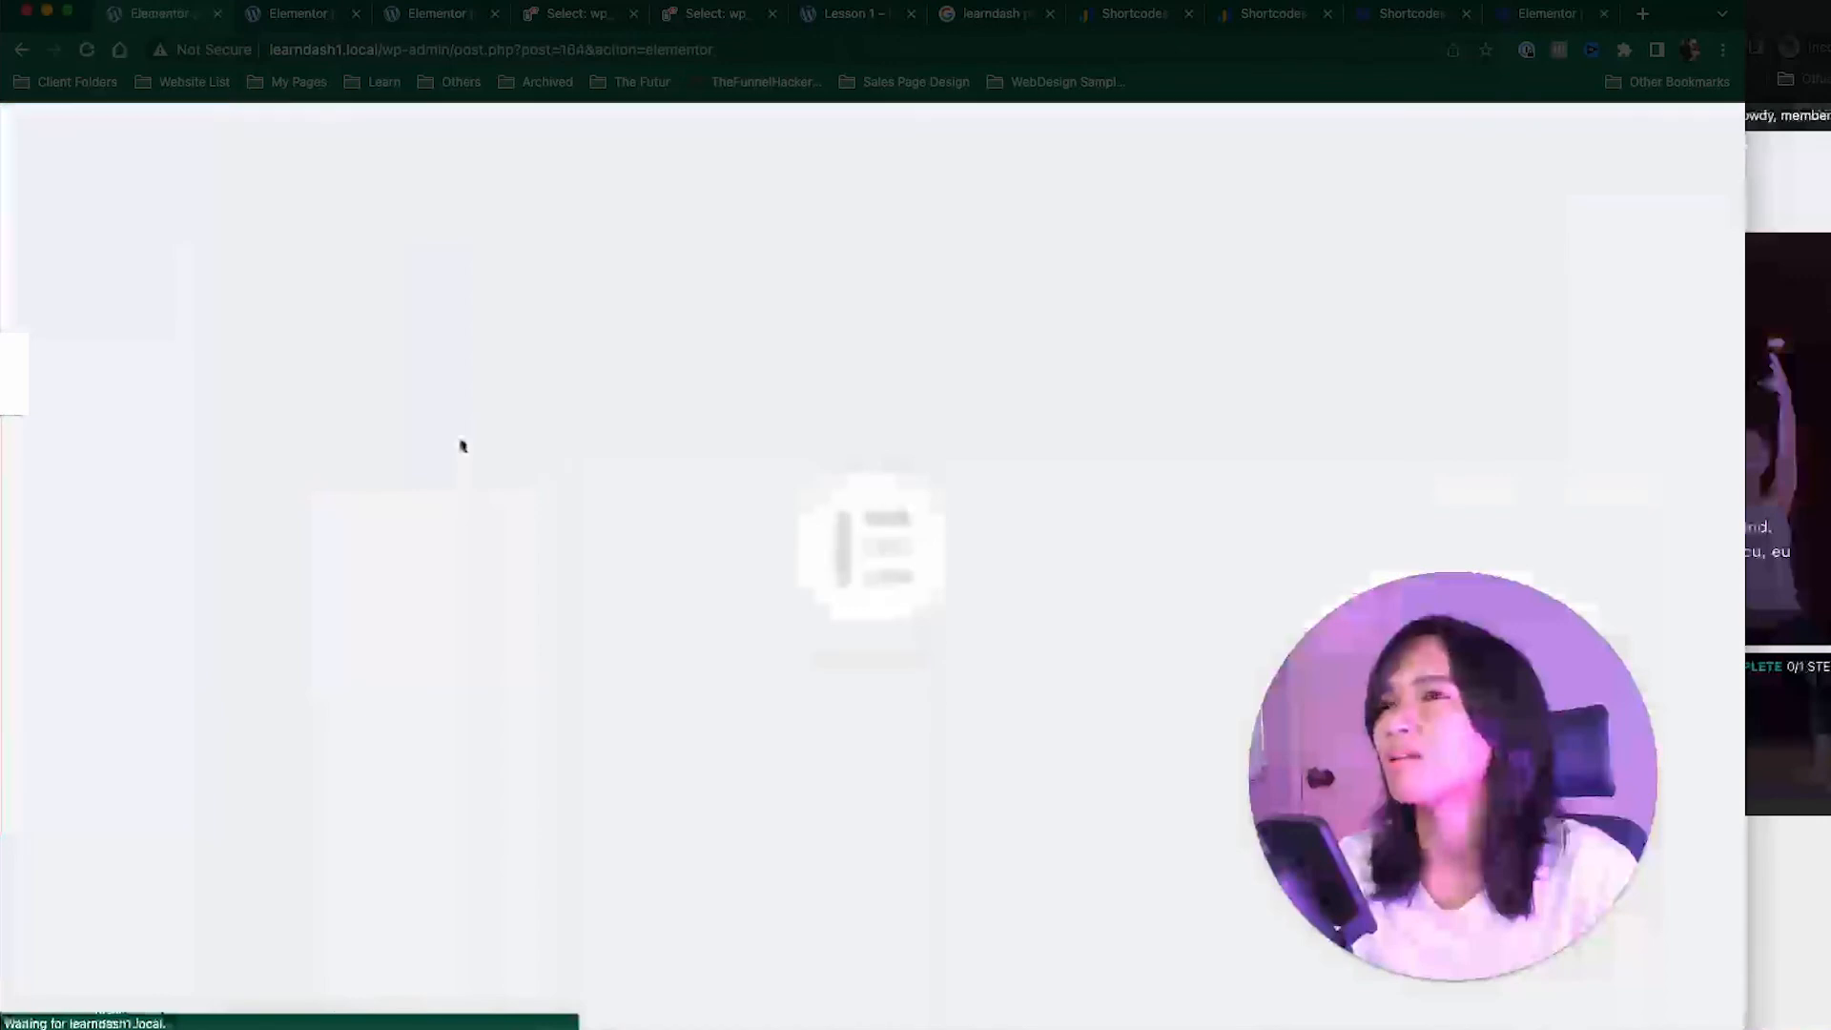
left_click(554, 306)
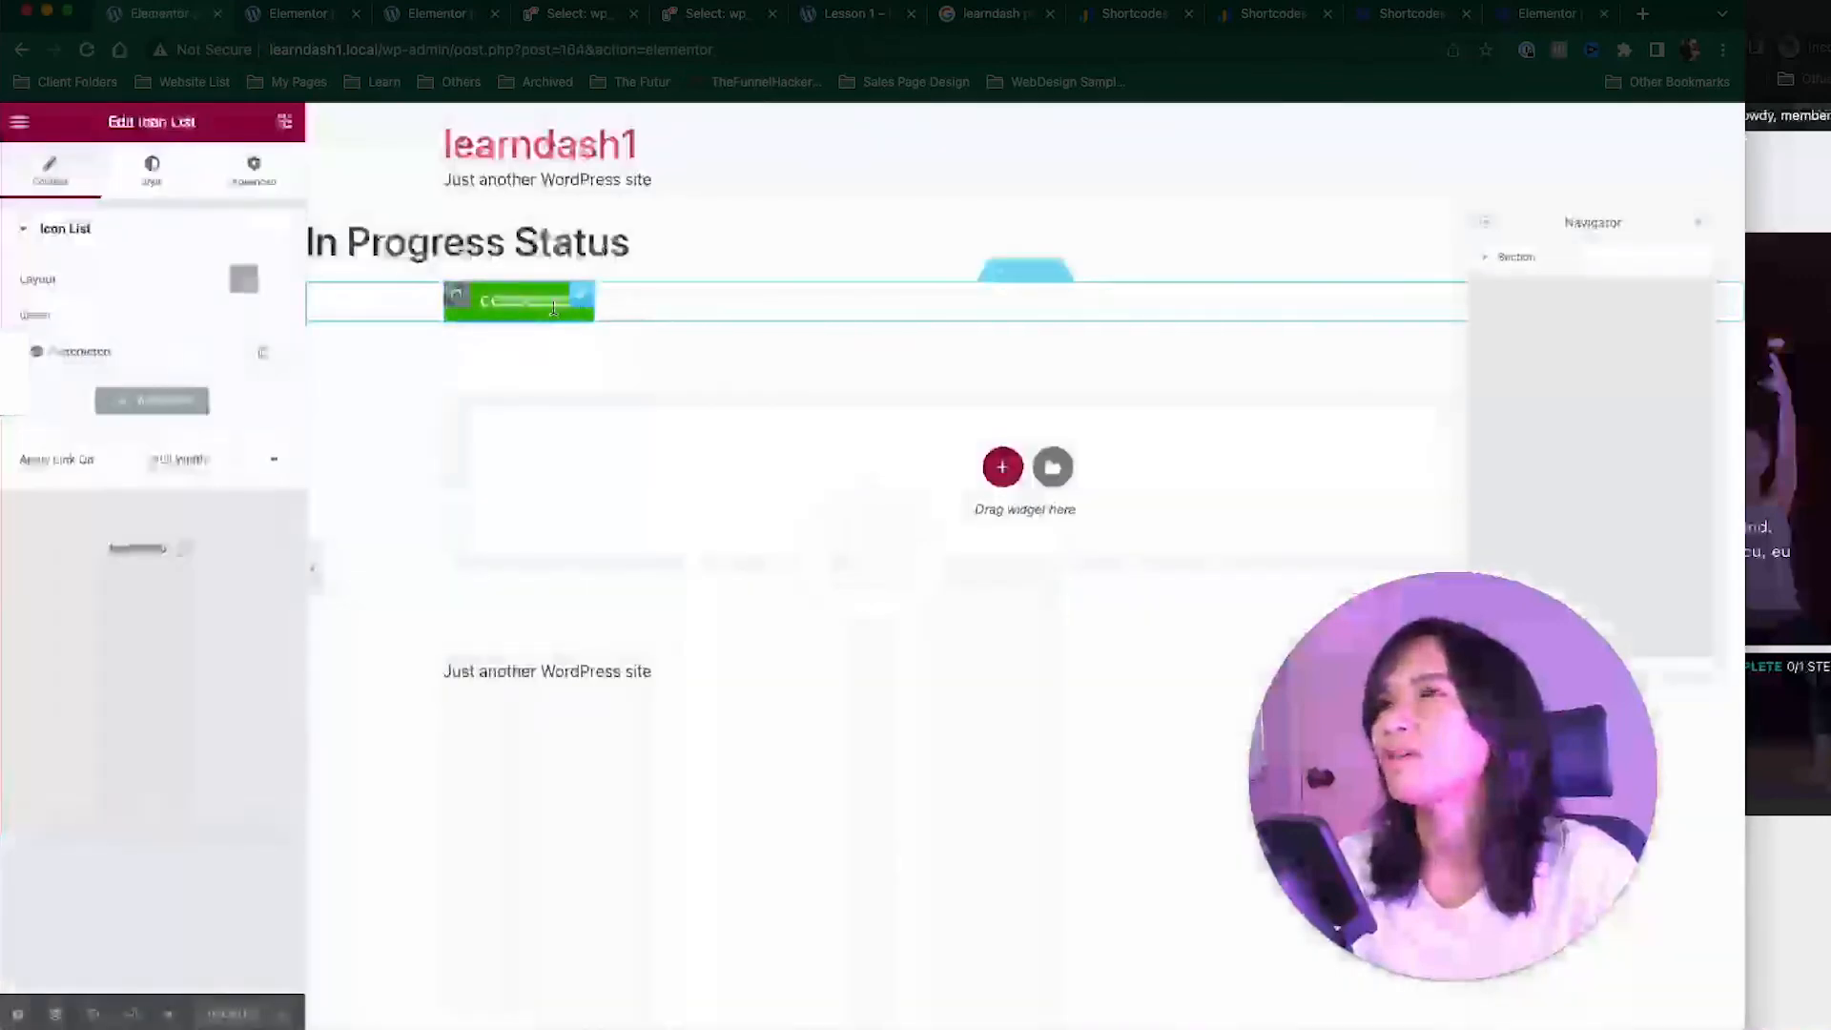
key("super+a")
type("I")
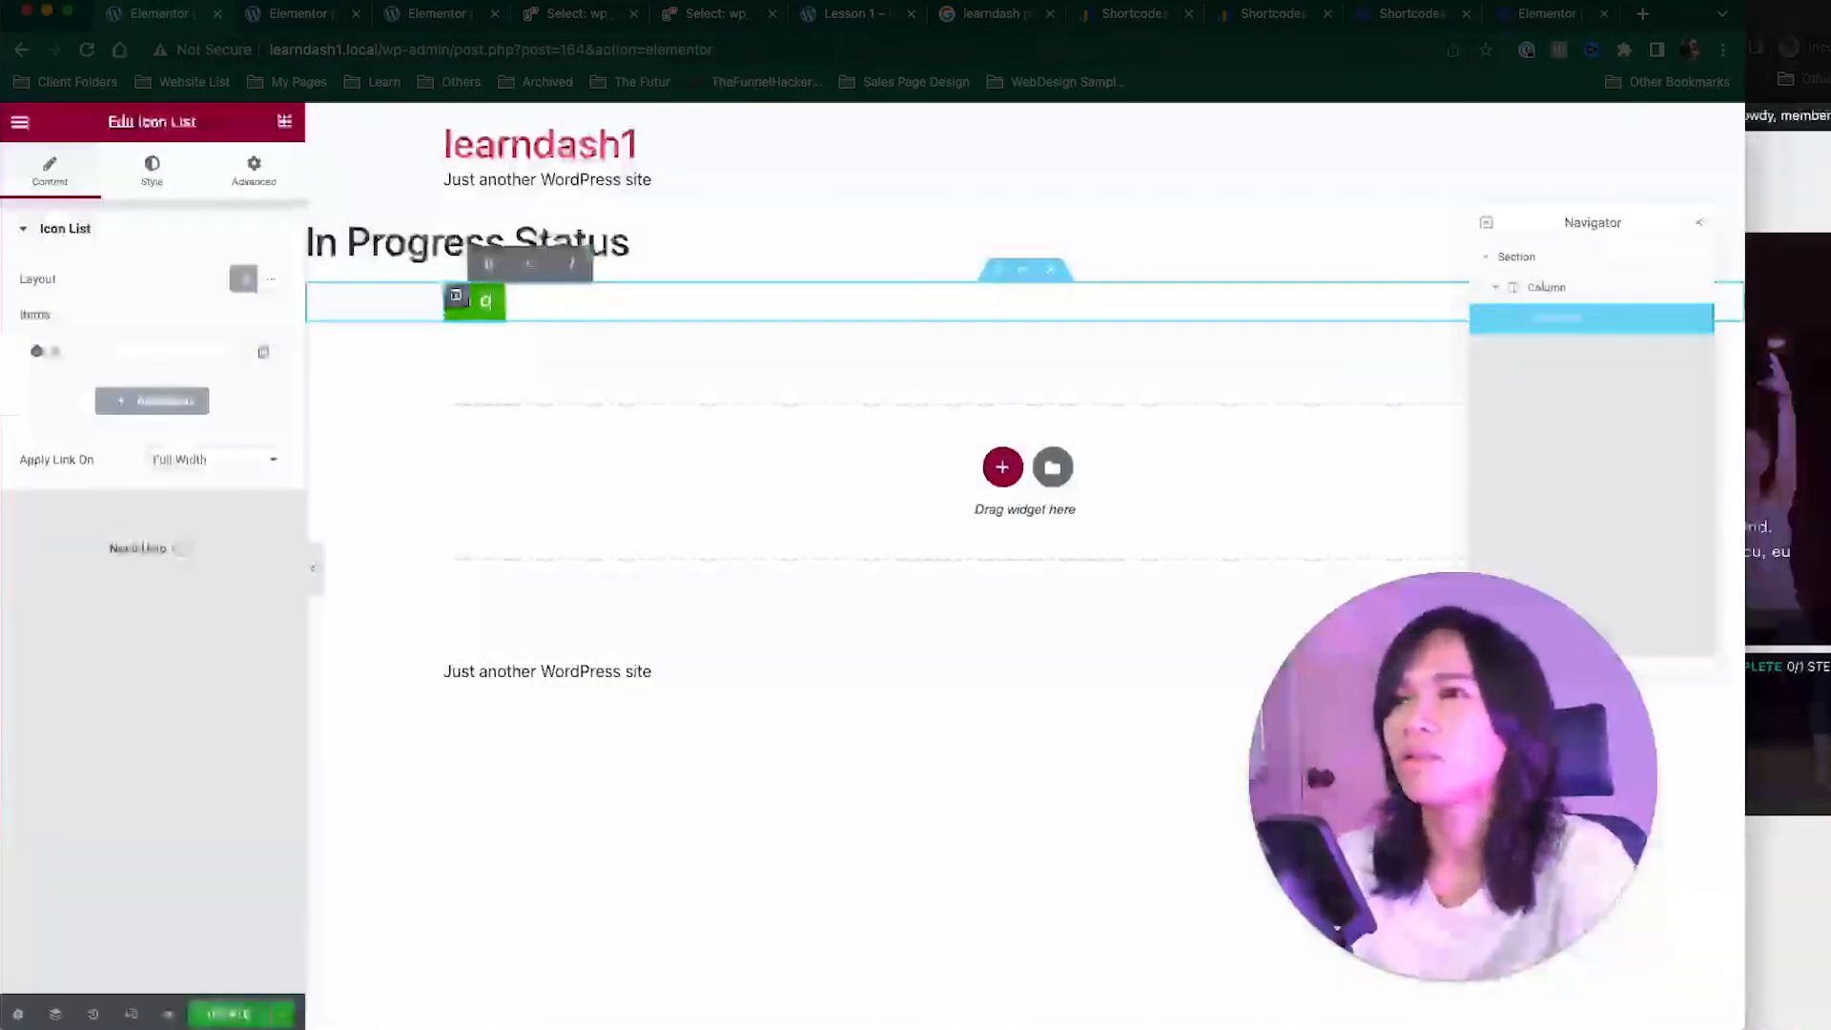
type("n Progress")
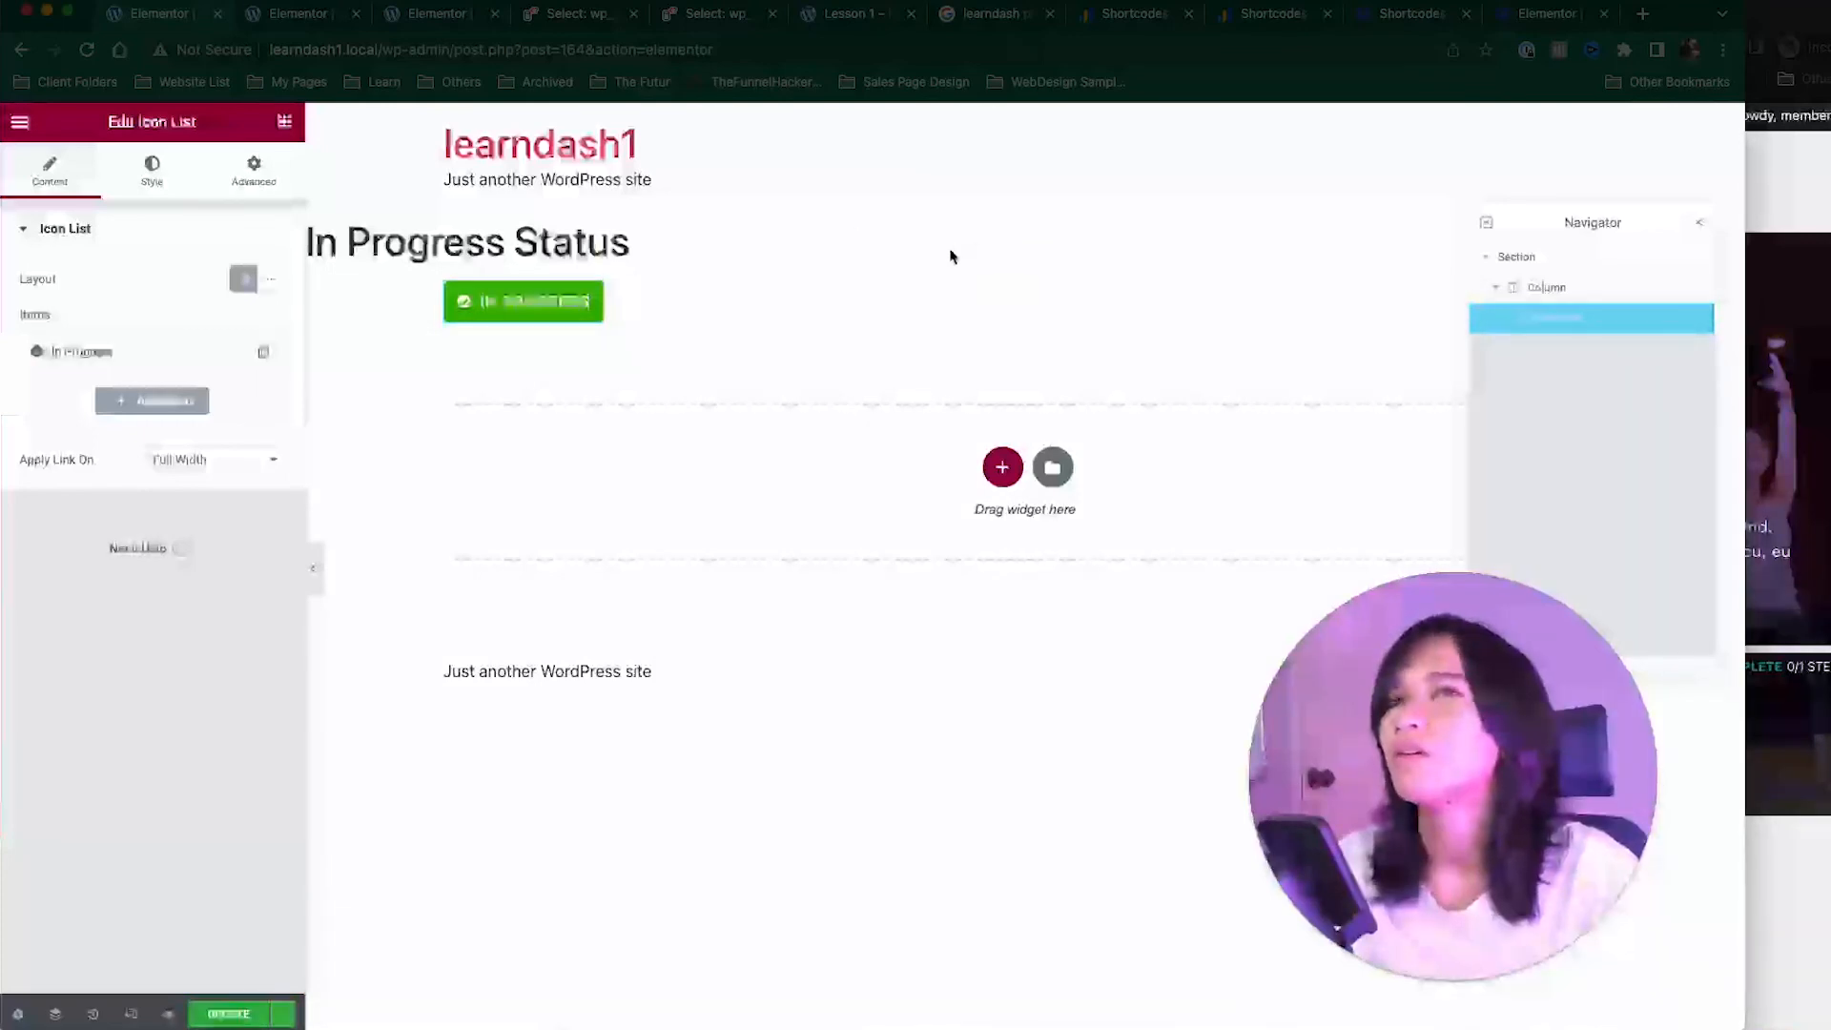
Step: Replace the In Progress badge's check icon with the solid circle from the icon library
left_click(89, 369)
left_click(86, 558)
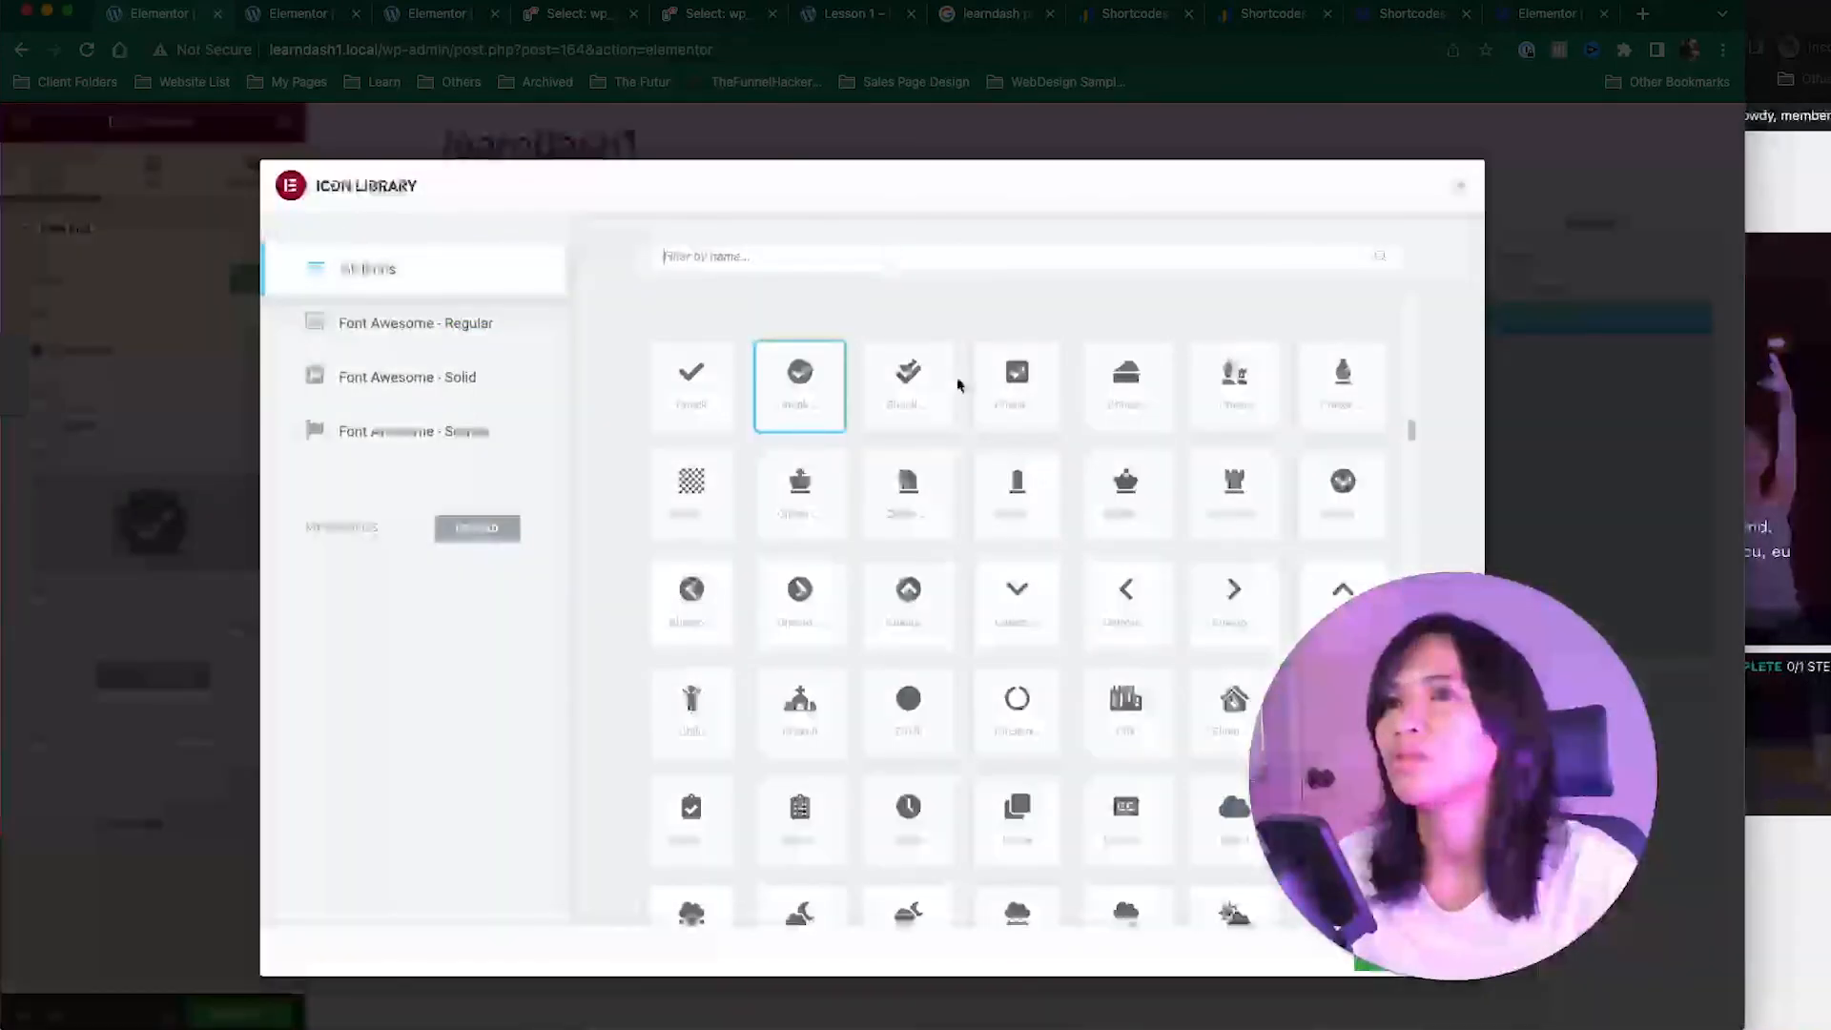
left_click(1013, 706)
left_click(908, 706)
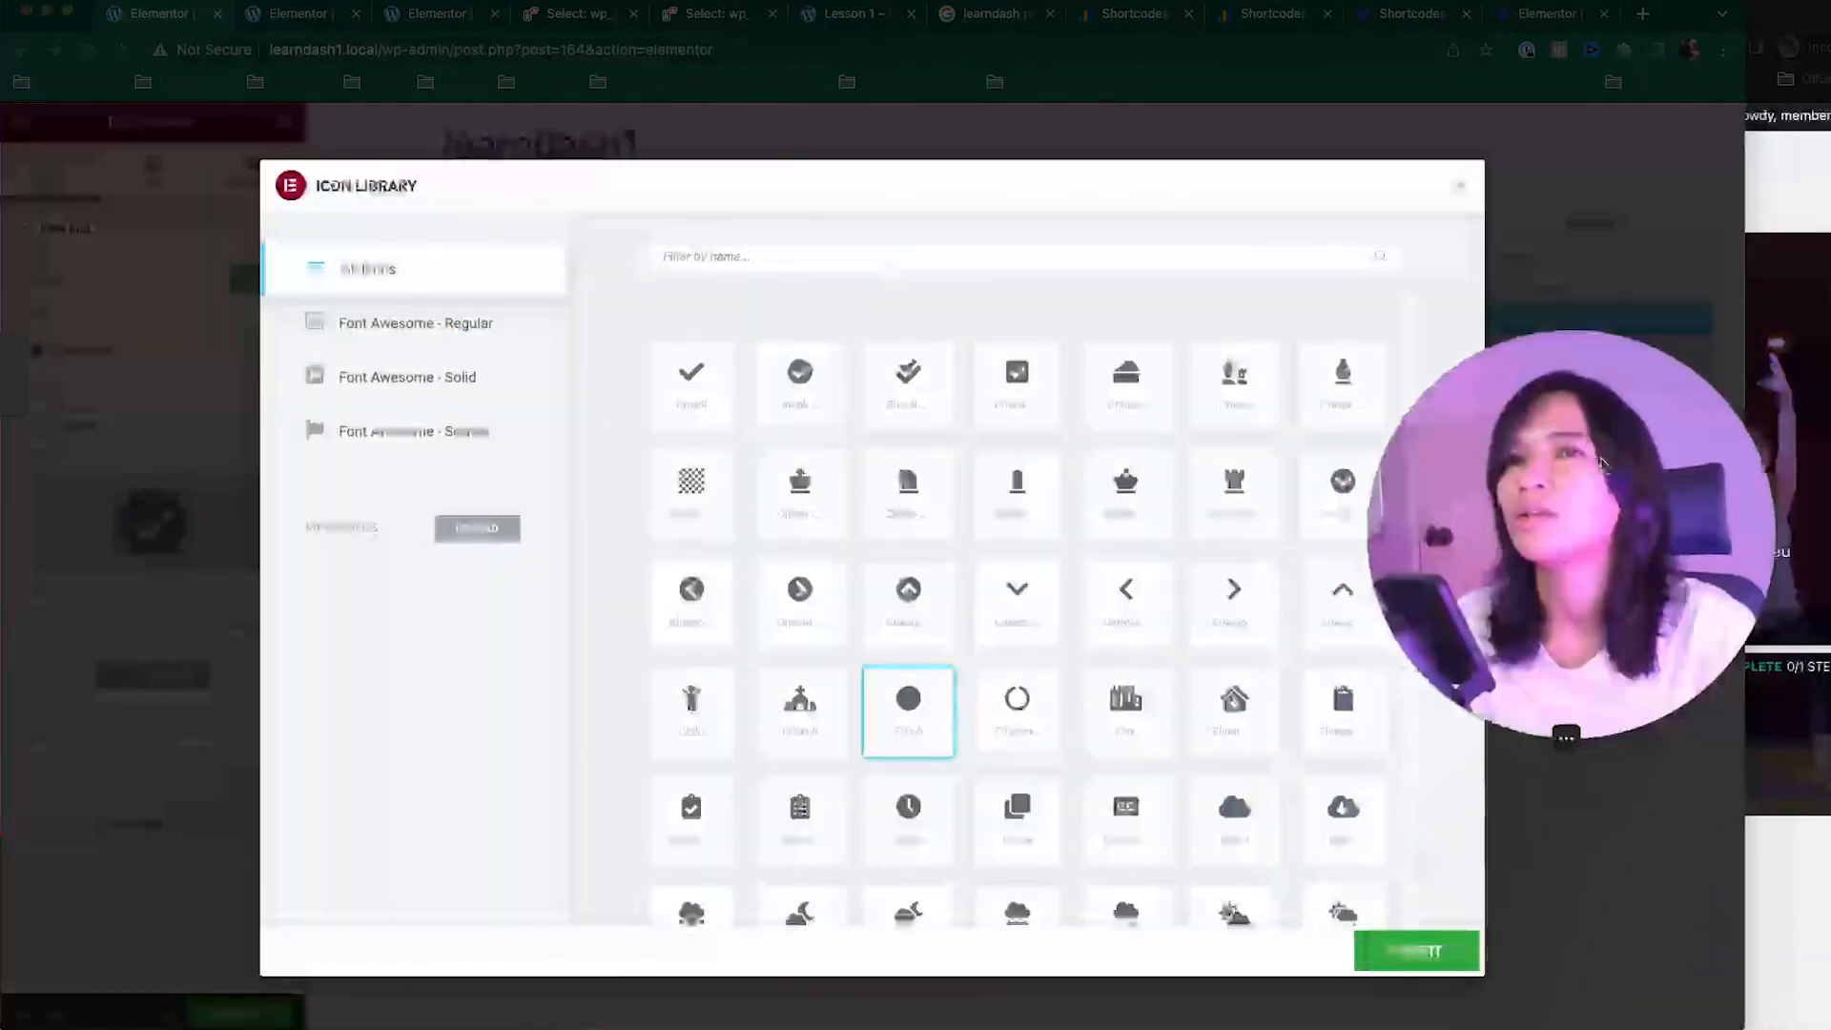
left_click(1417, 951)
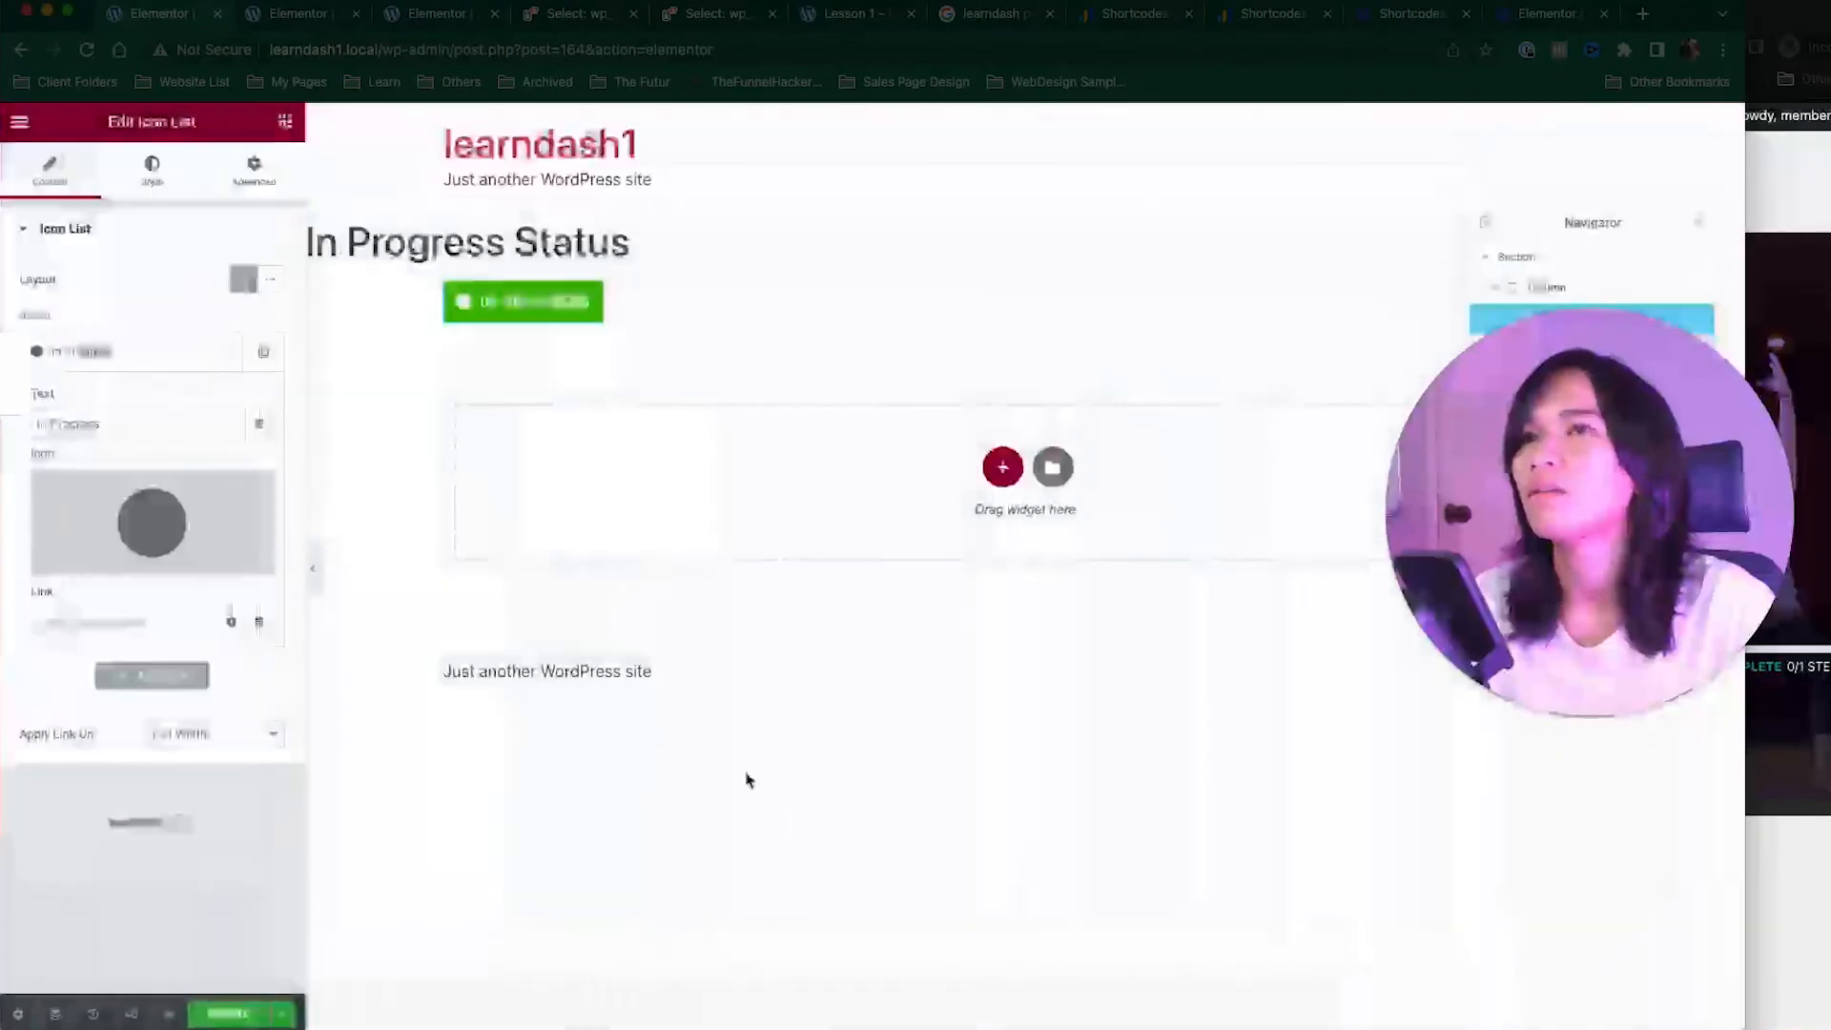
Step: Set the In Progress badge's background color to a bright orange and update the template
left_click(156, 171)
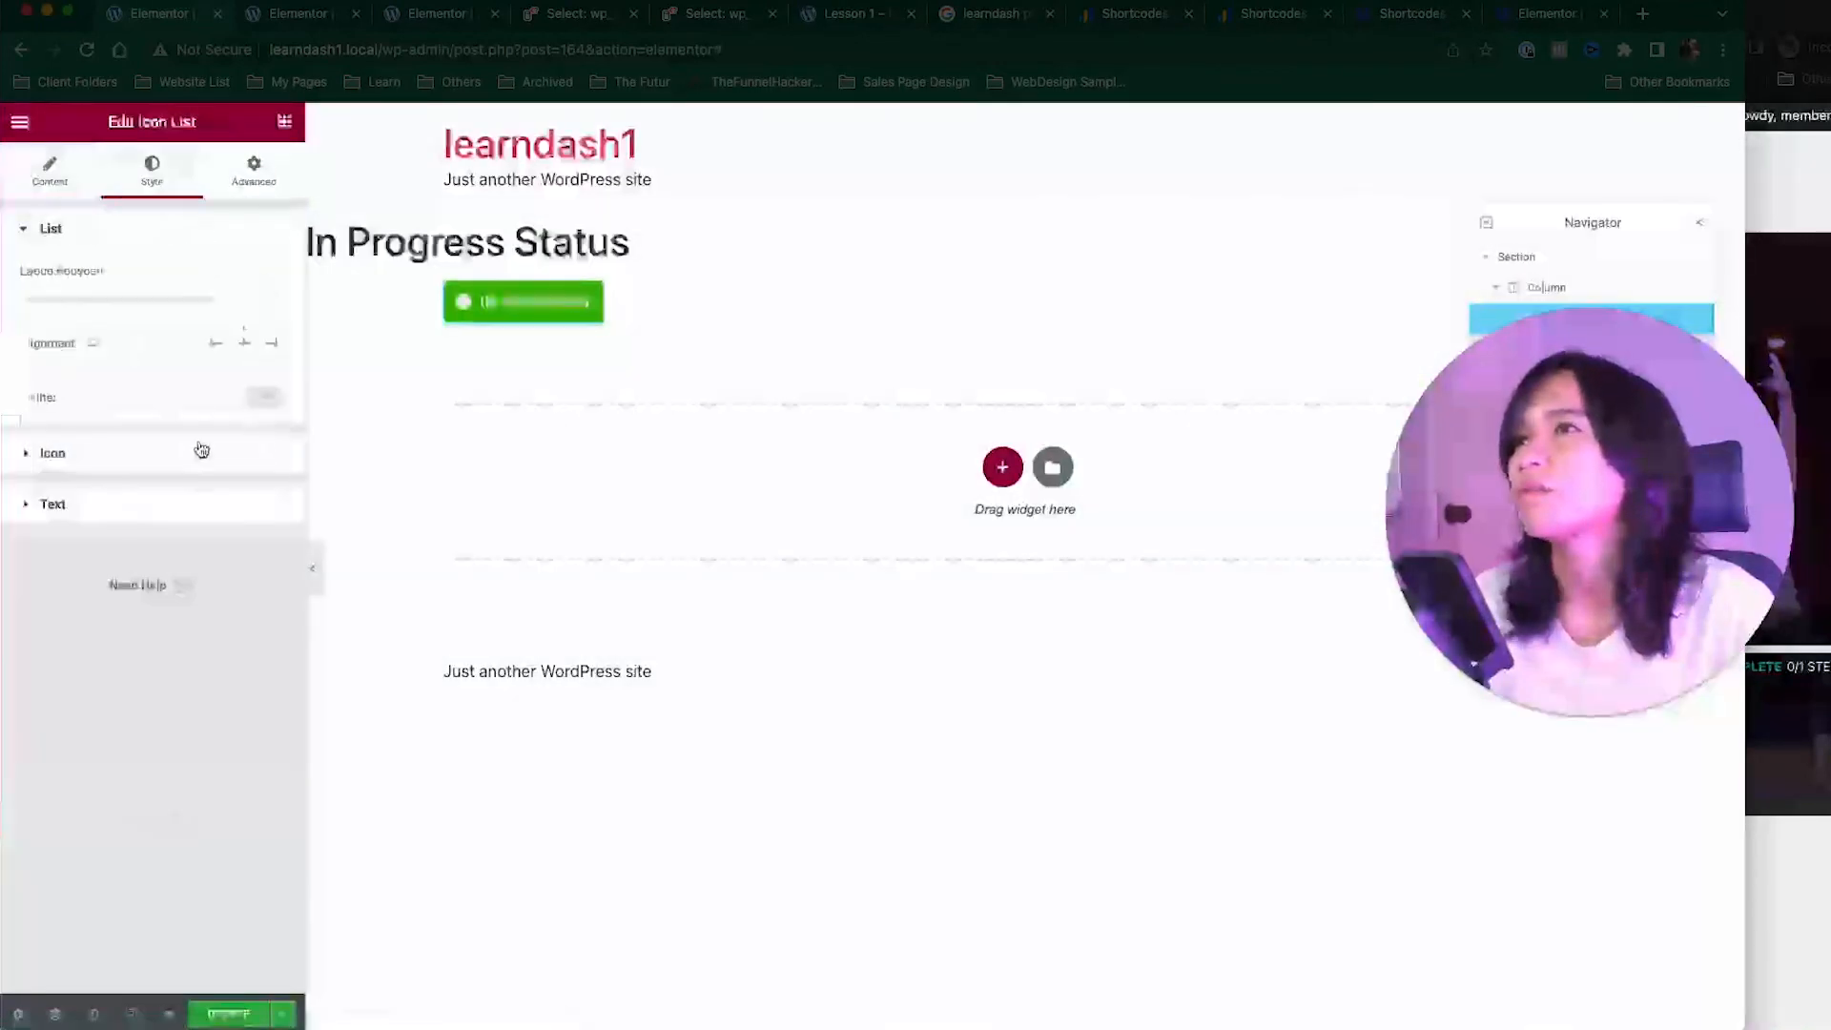
left_click(231, 173)
left_click(157, 863)
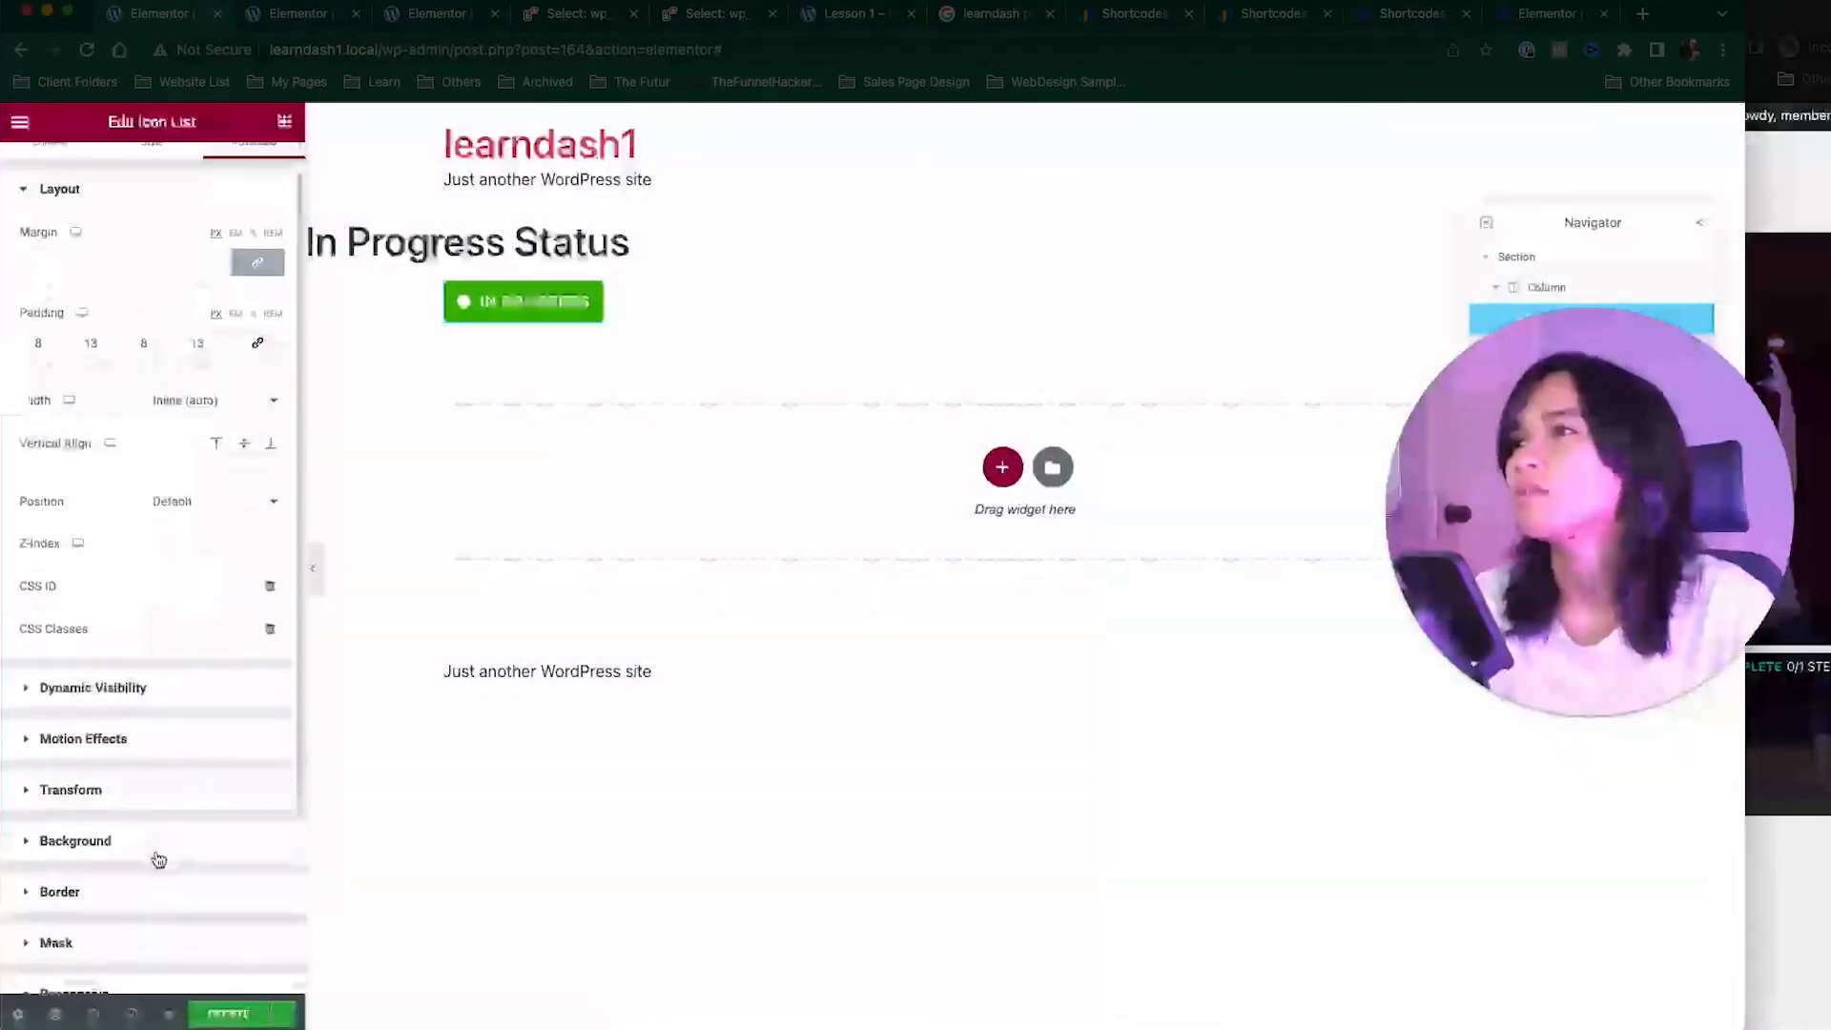
left_click(271, 568)
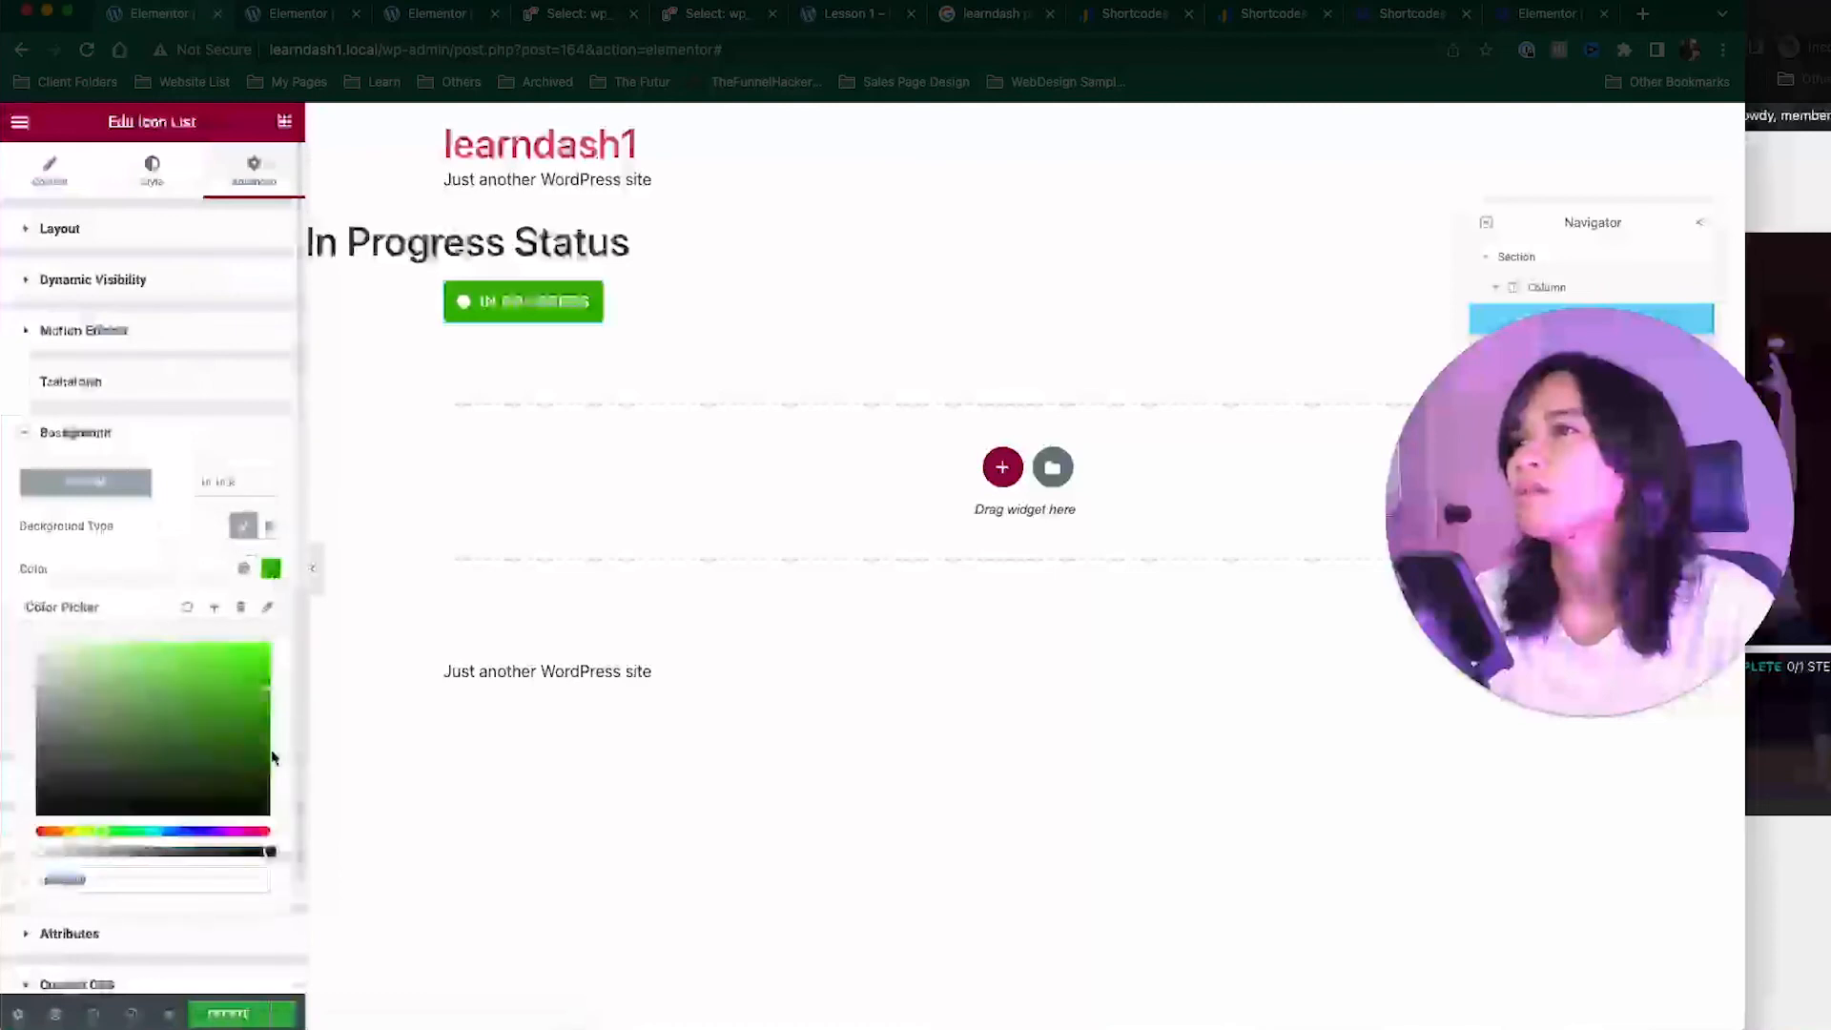
left_click_drag(78, 828, 61, 831)
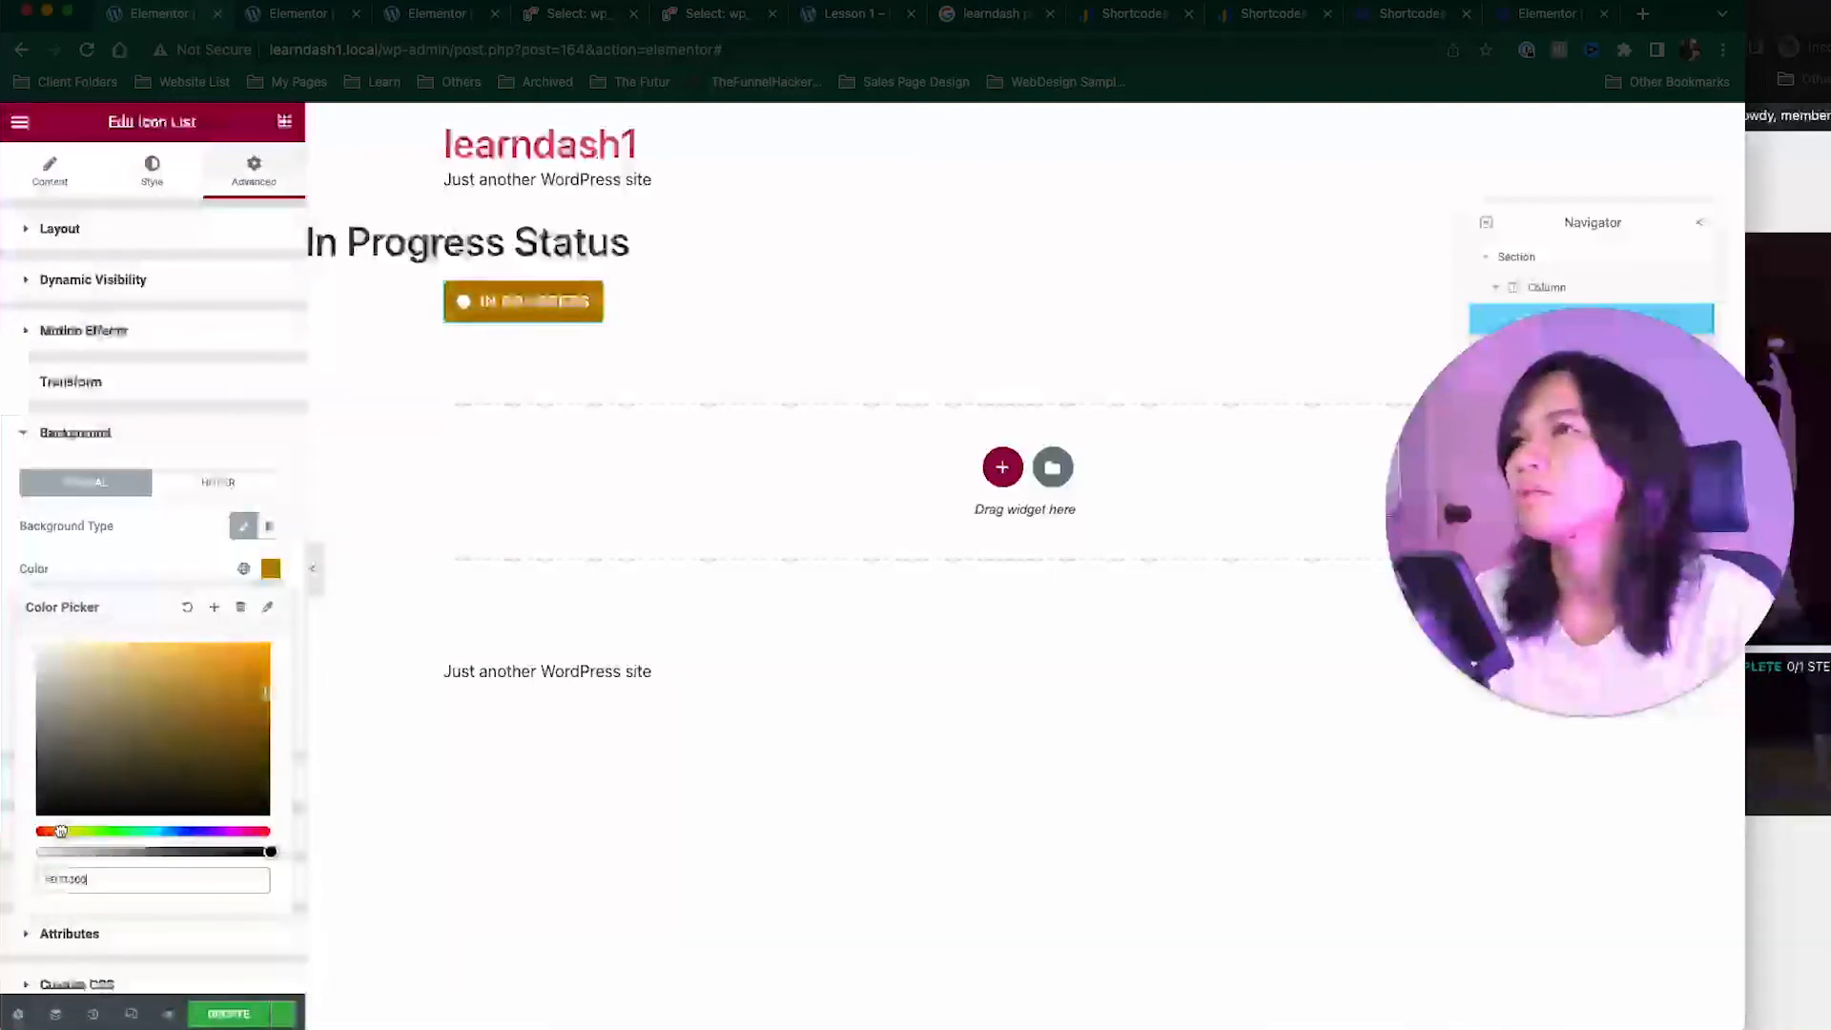
left_click_drag(252, 648, 295, 631)
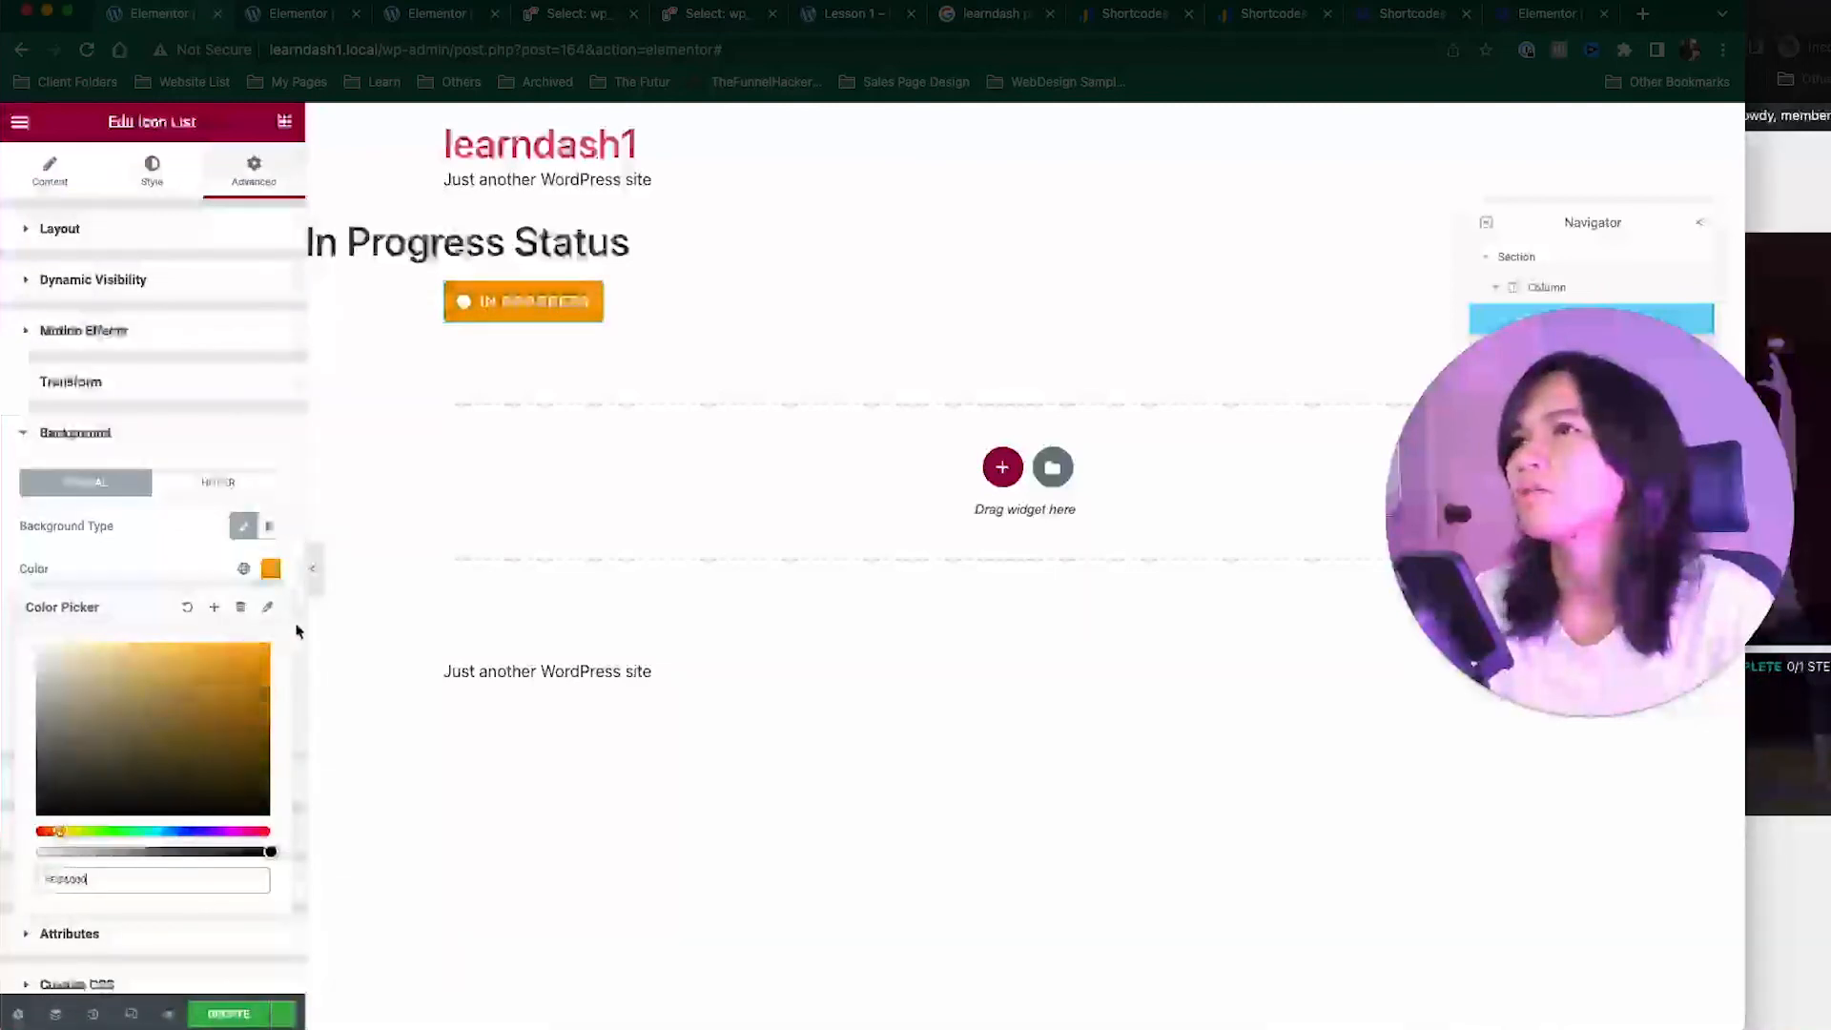
left_click(218, 1018)
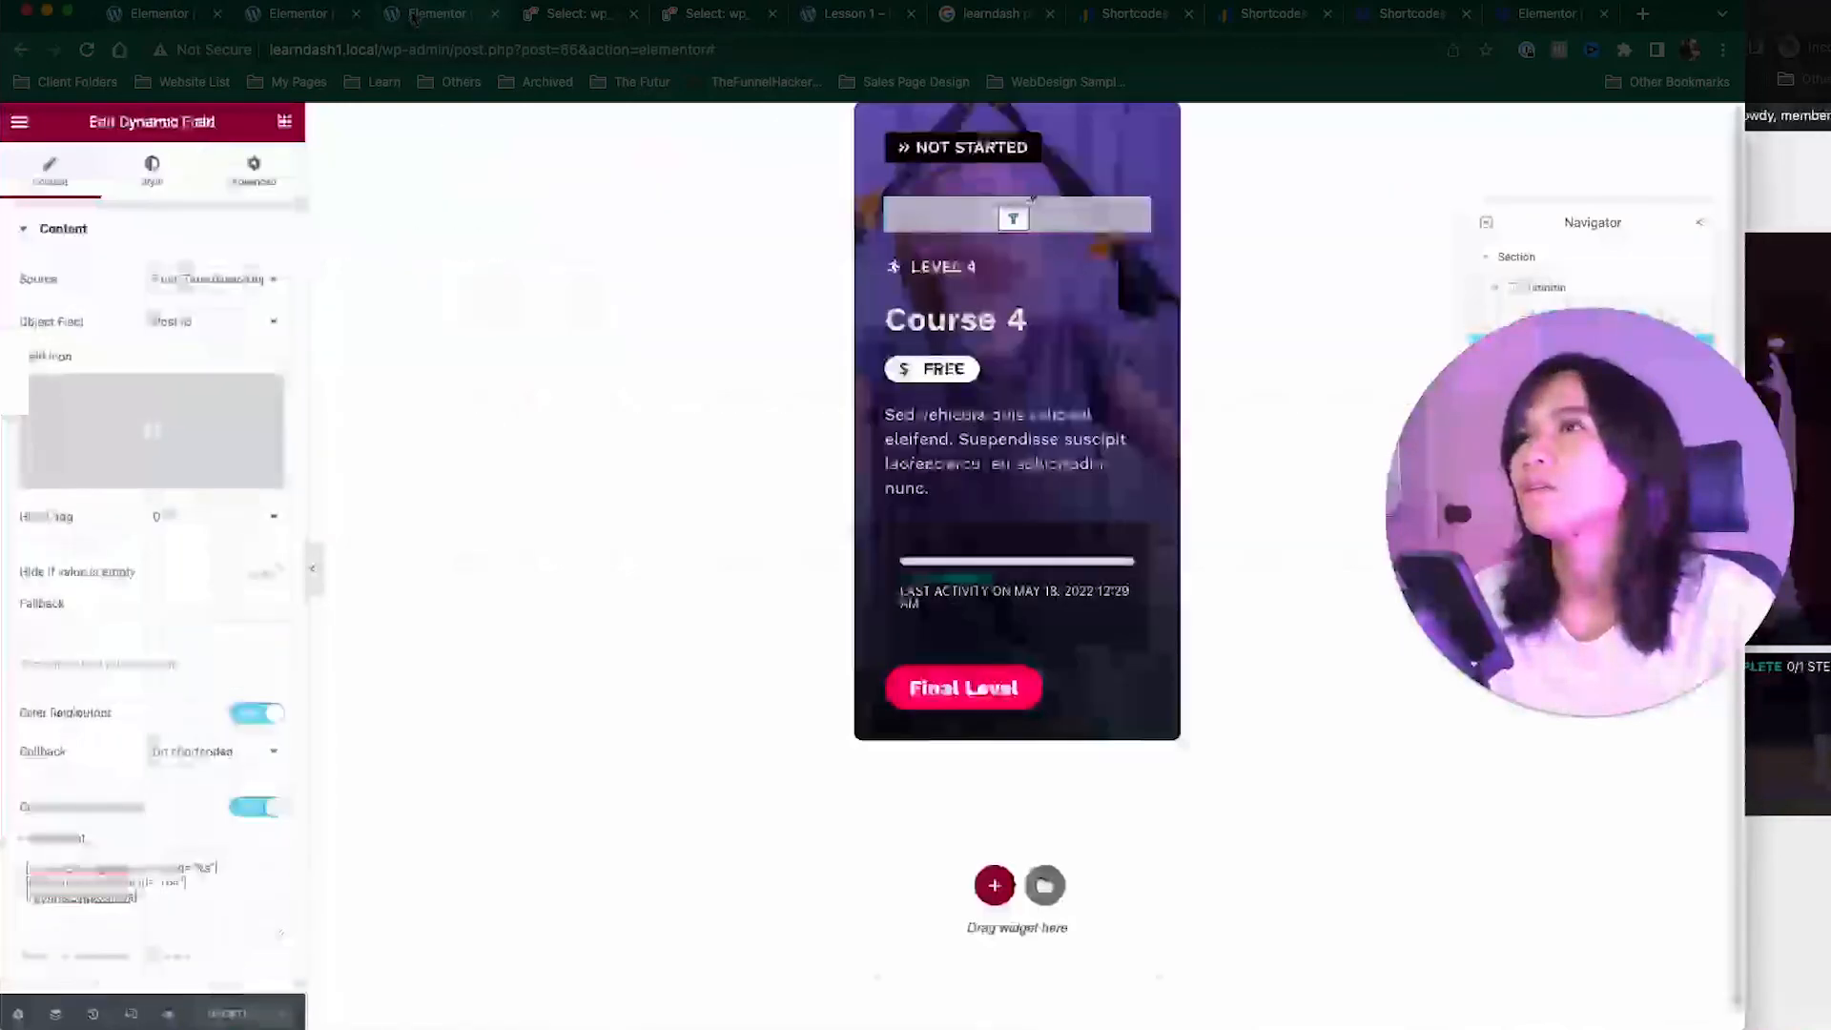
Step: Reload the Courses page and examine the status badges and progress bars on the course cards, widening the browser window
left_click(1809, 195)
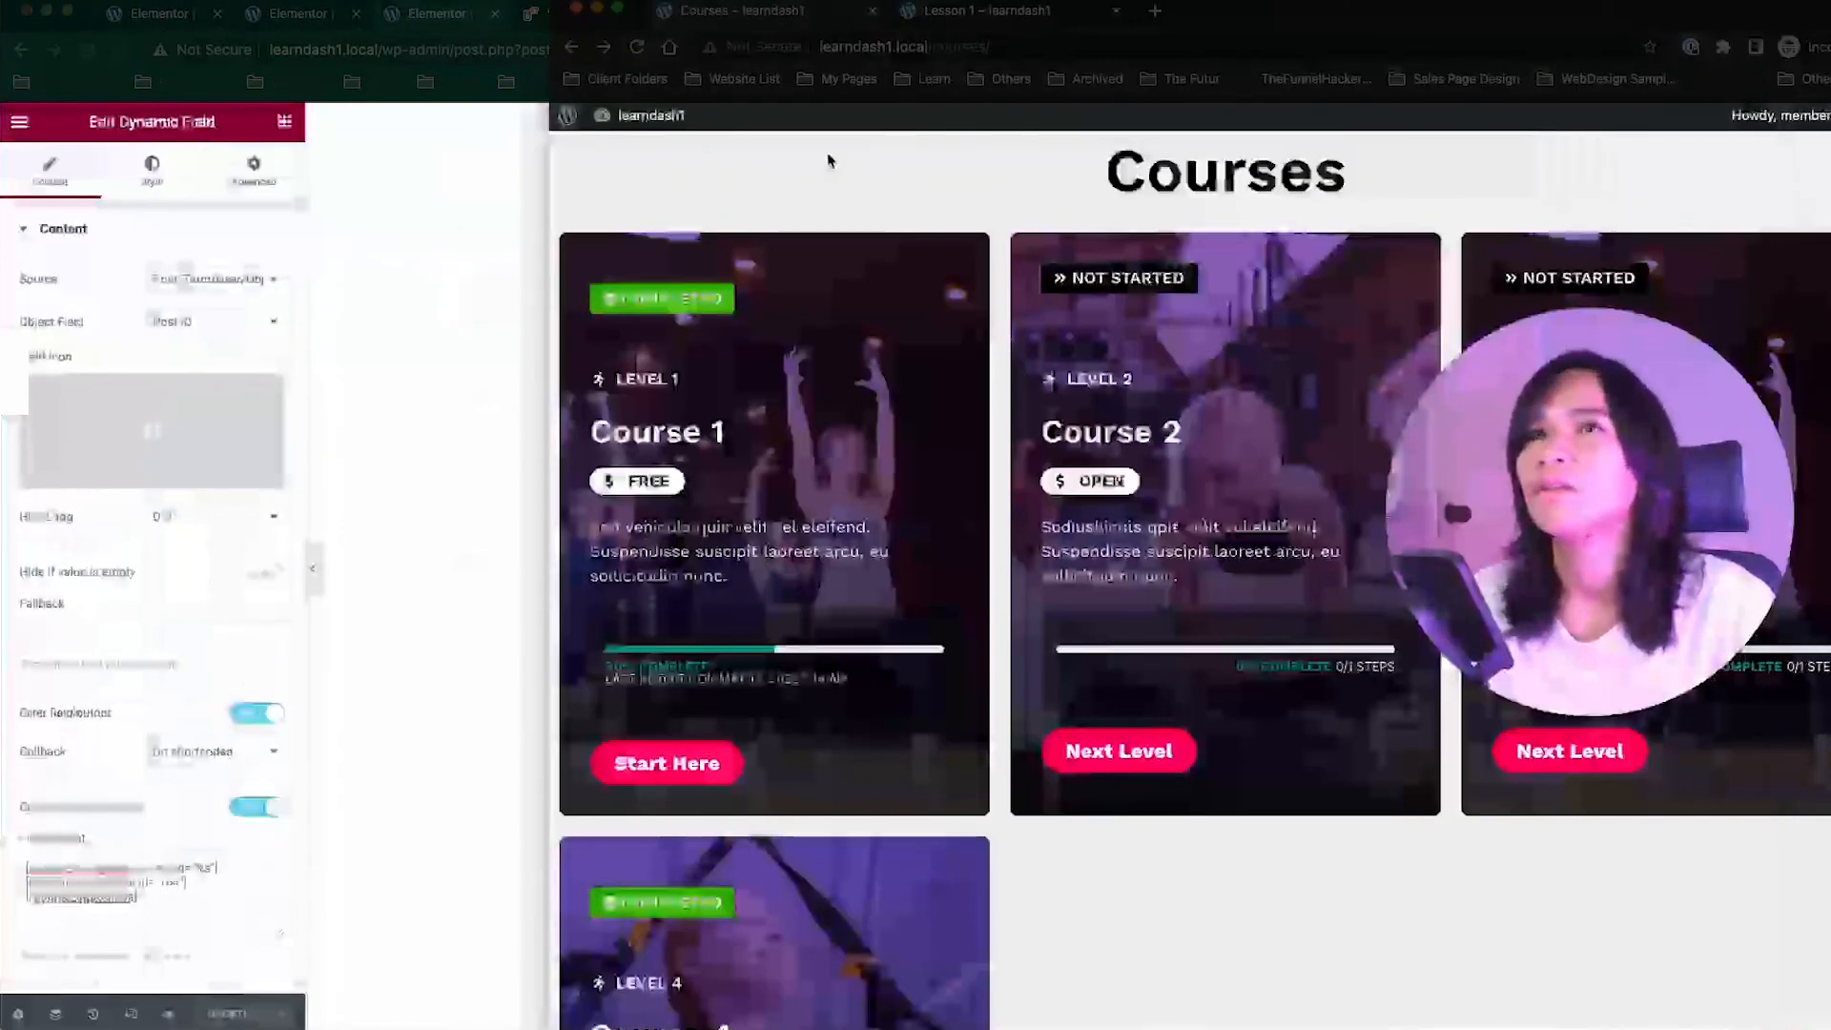
left_click(636, 52)
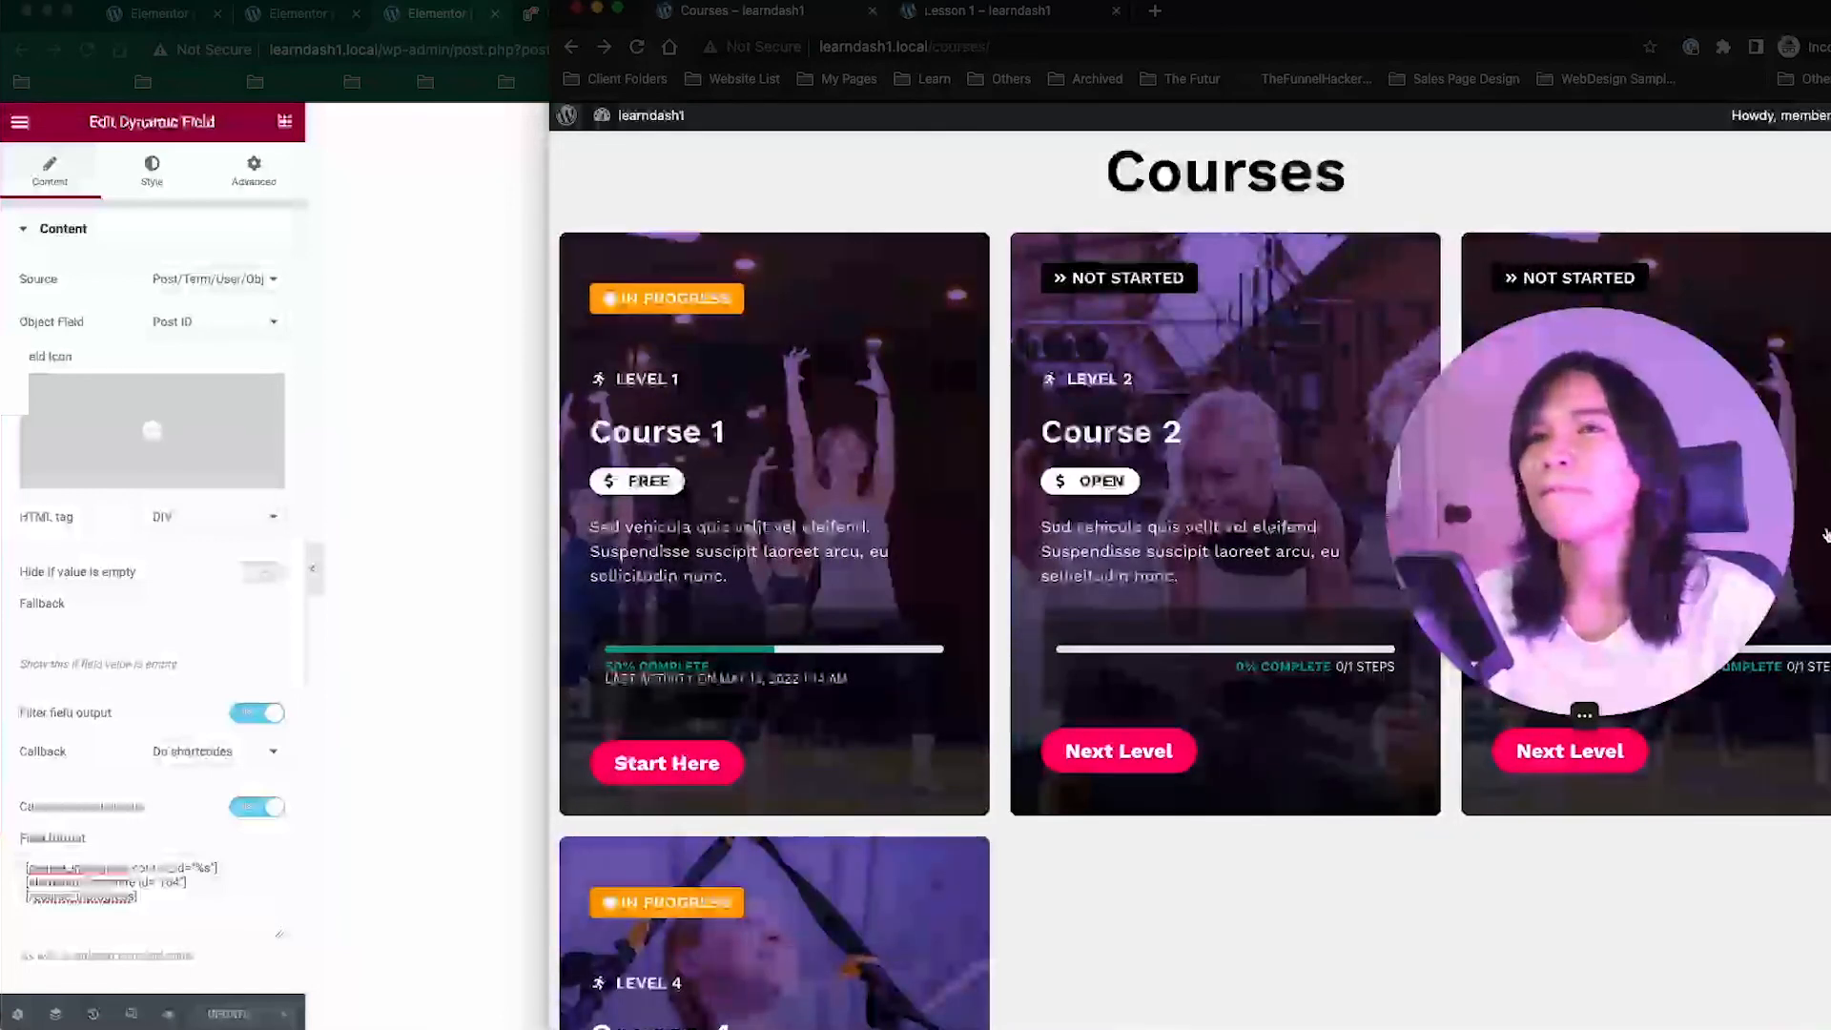
left_click_drag(1622, 536, 312, 786)
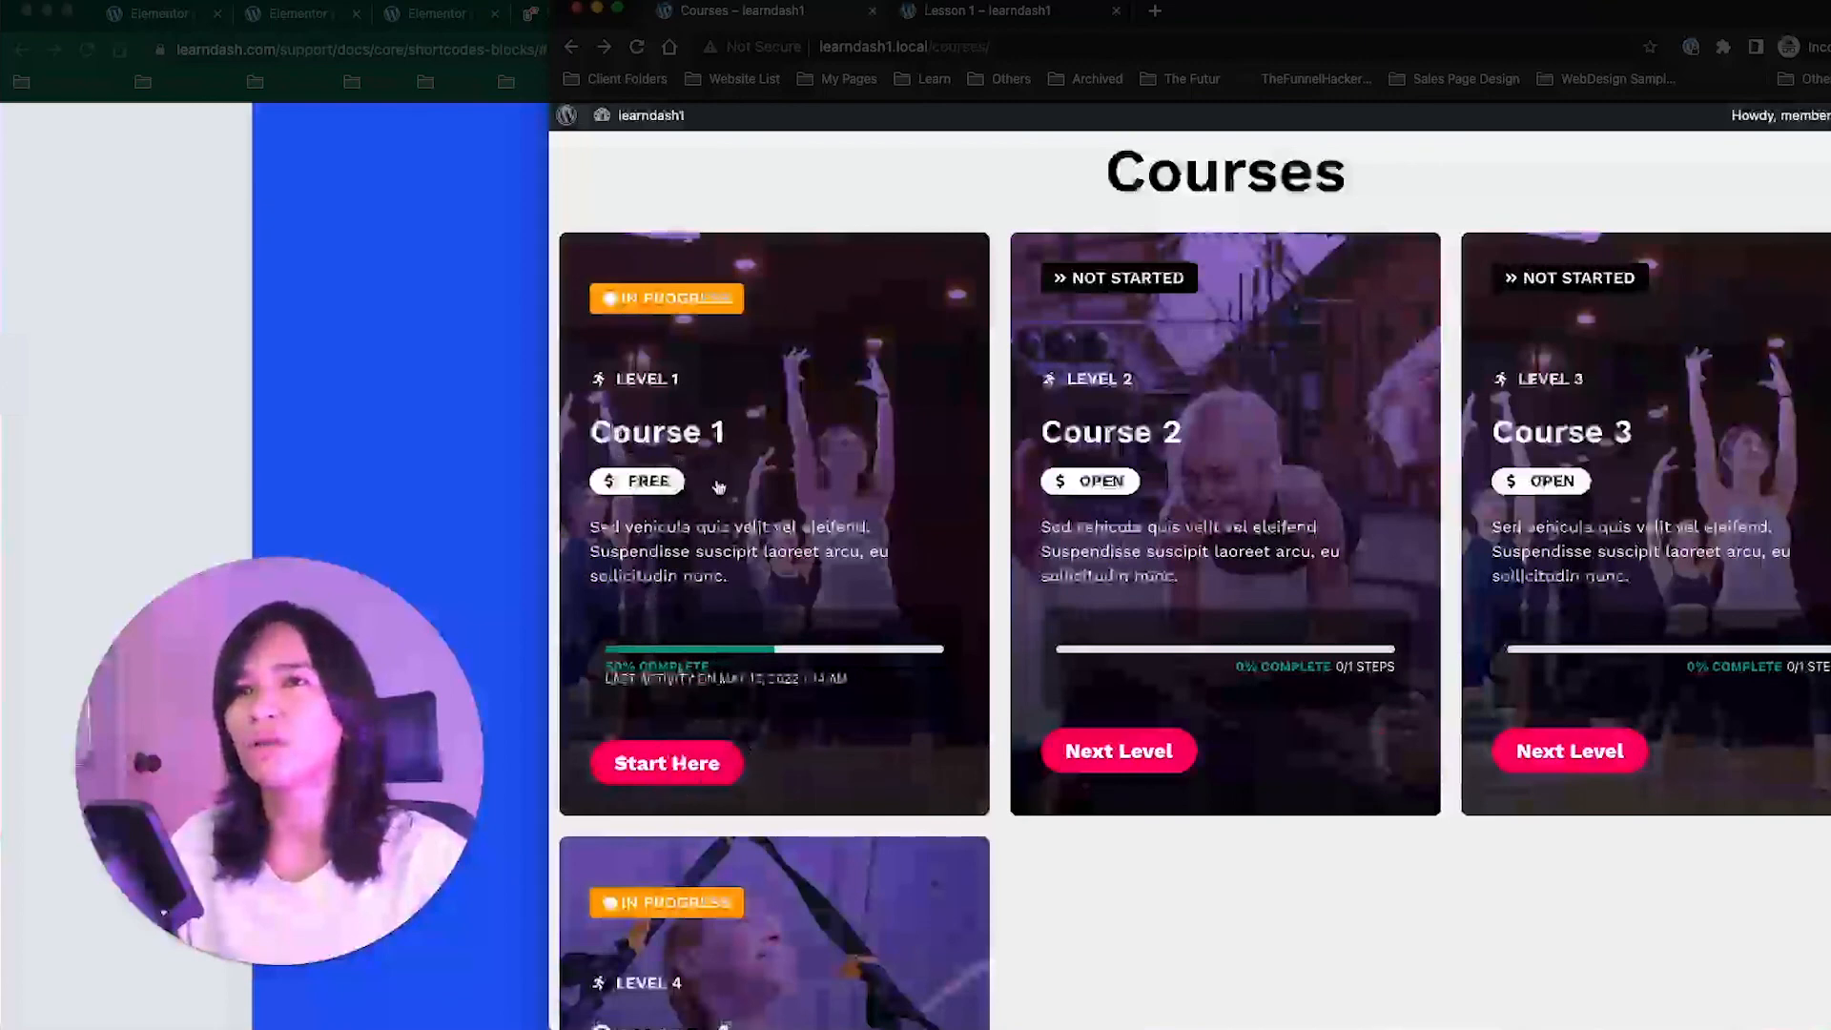
scroll(1270, 599, "down", 4)
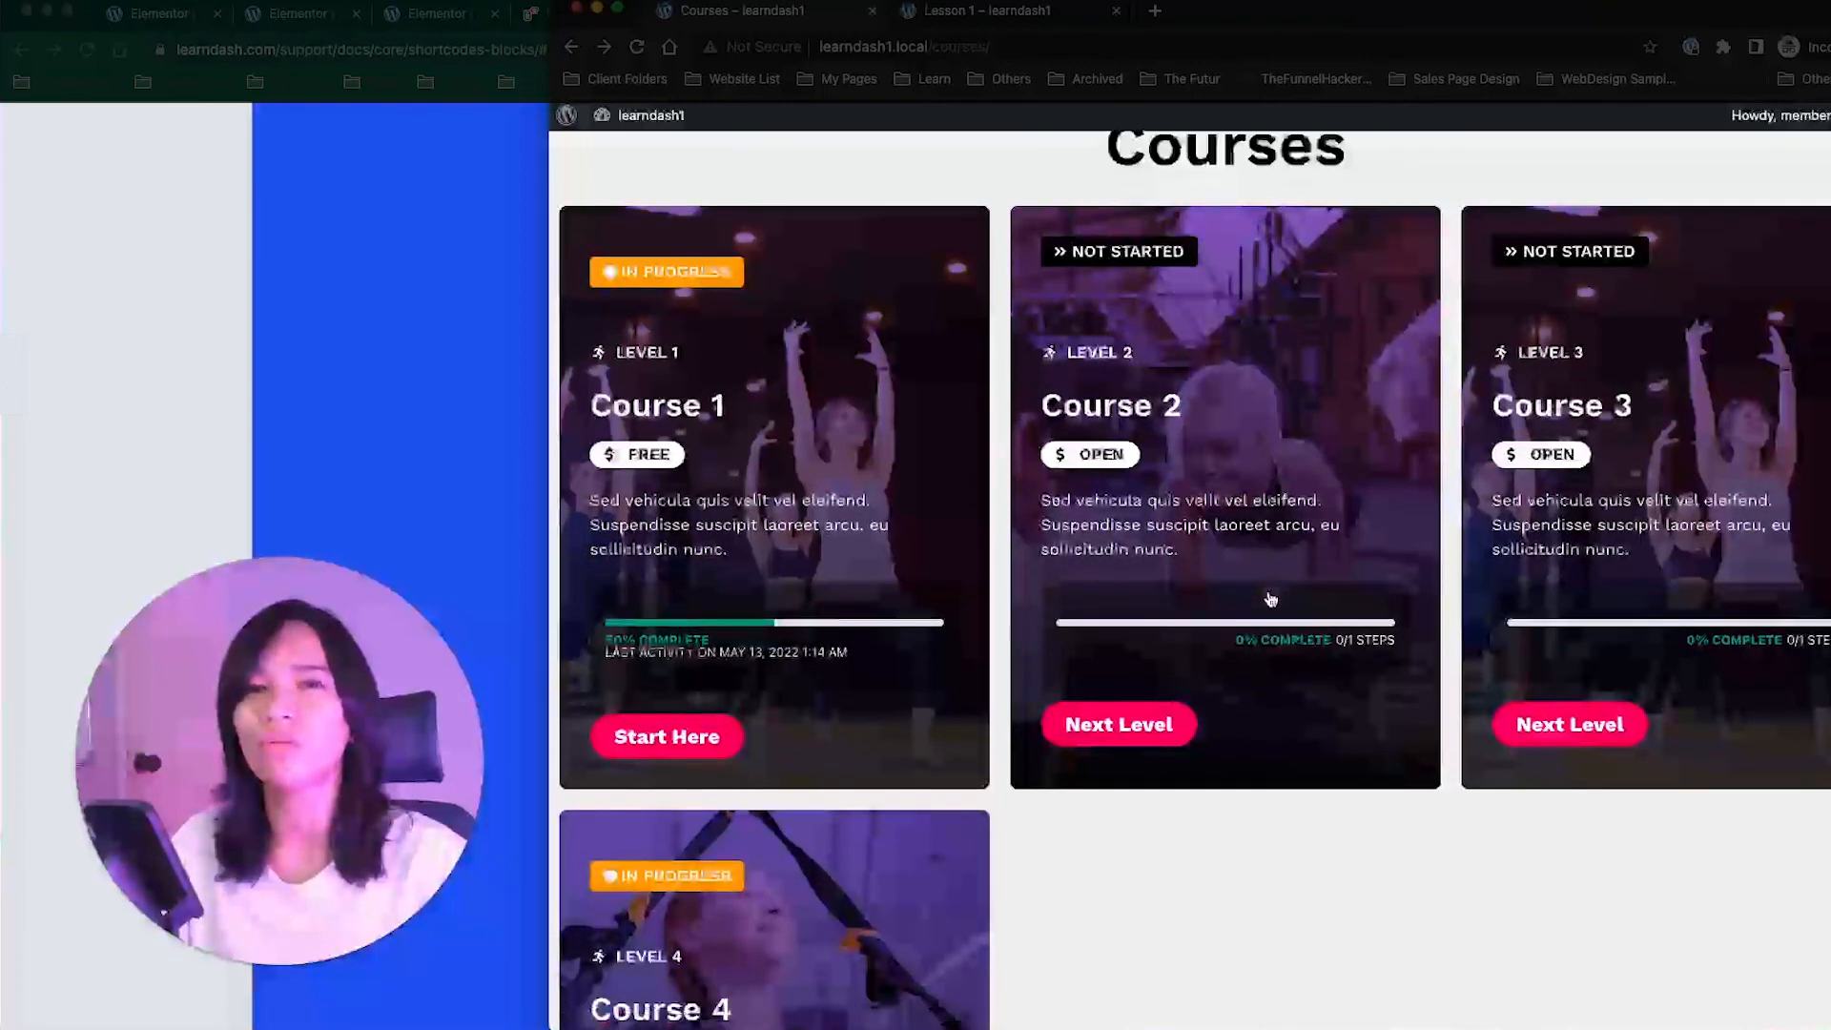
scroll(1222, 763, "up", 5)
scroll(1223, 784, "up", 2)
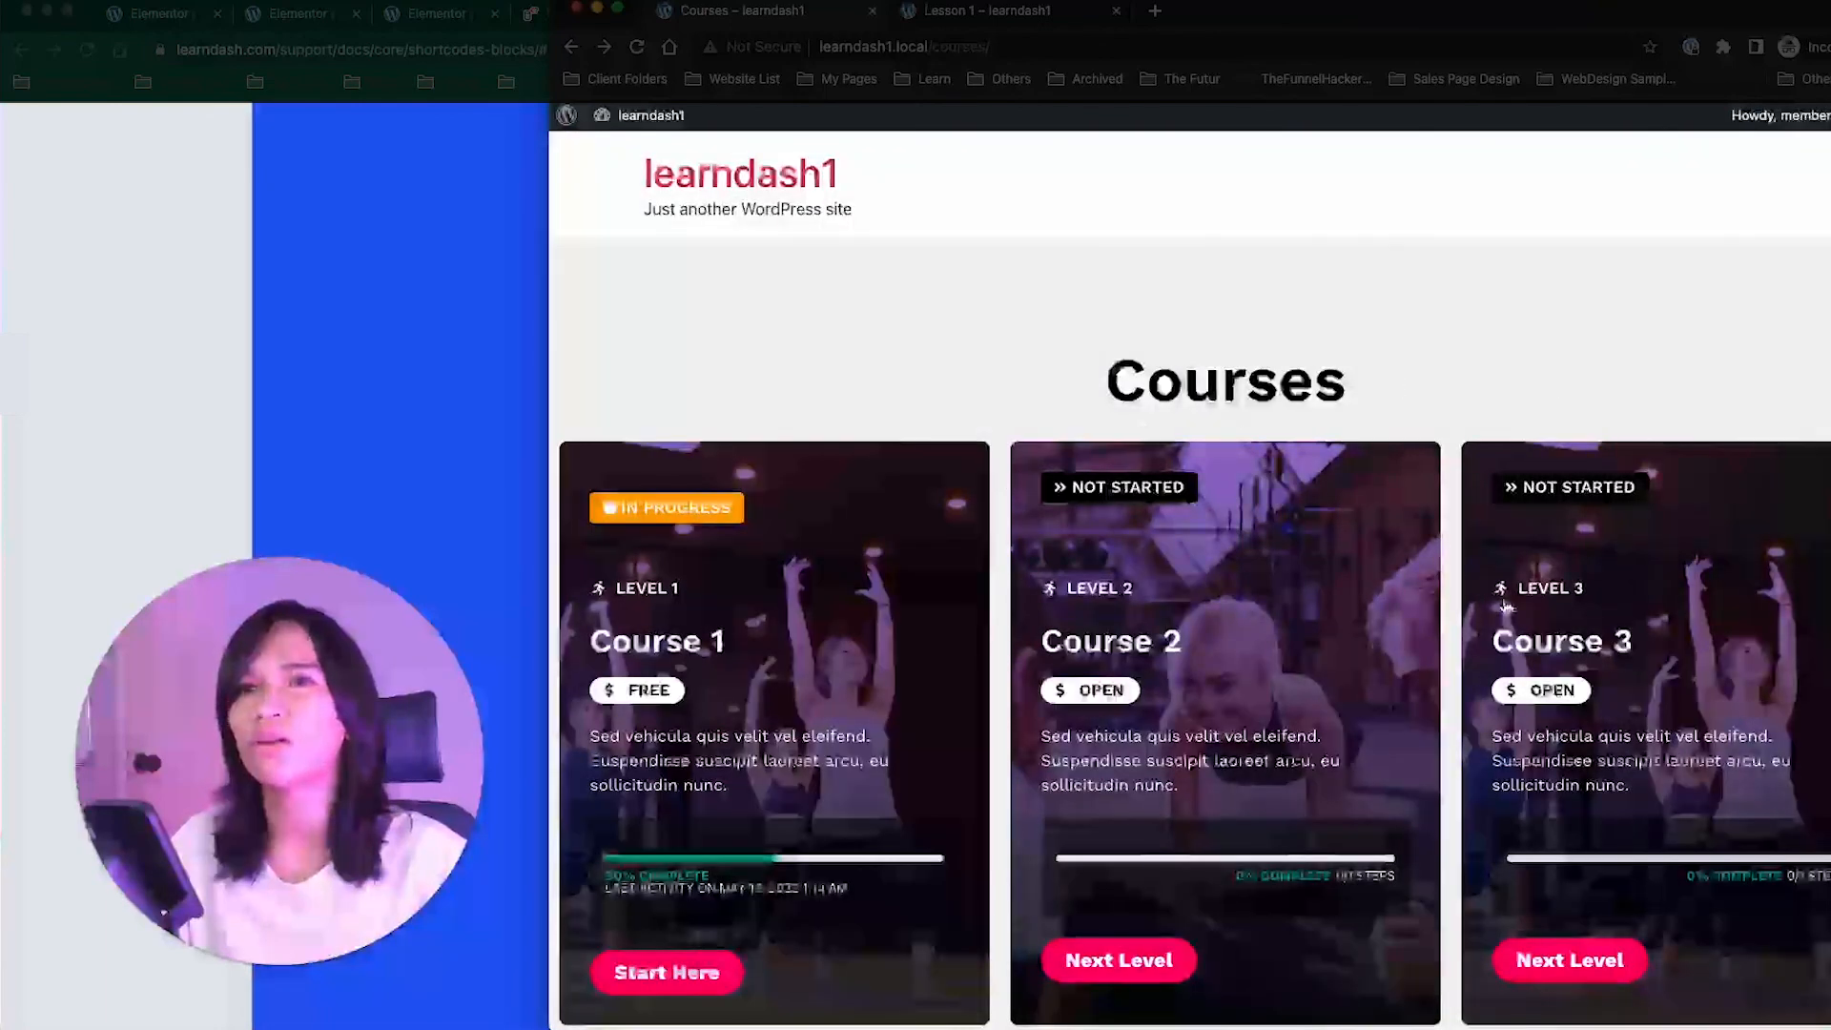
scroll(1431, 646, "down", 4)
scroll(1430, 641, "up", 3)
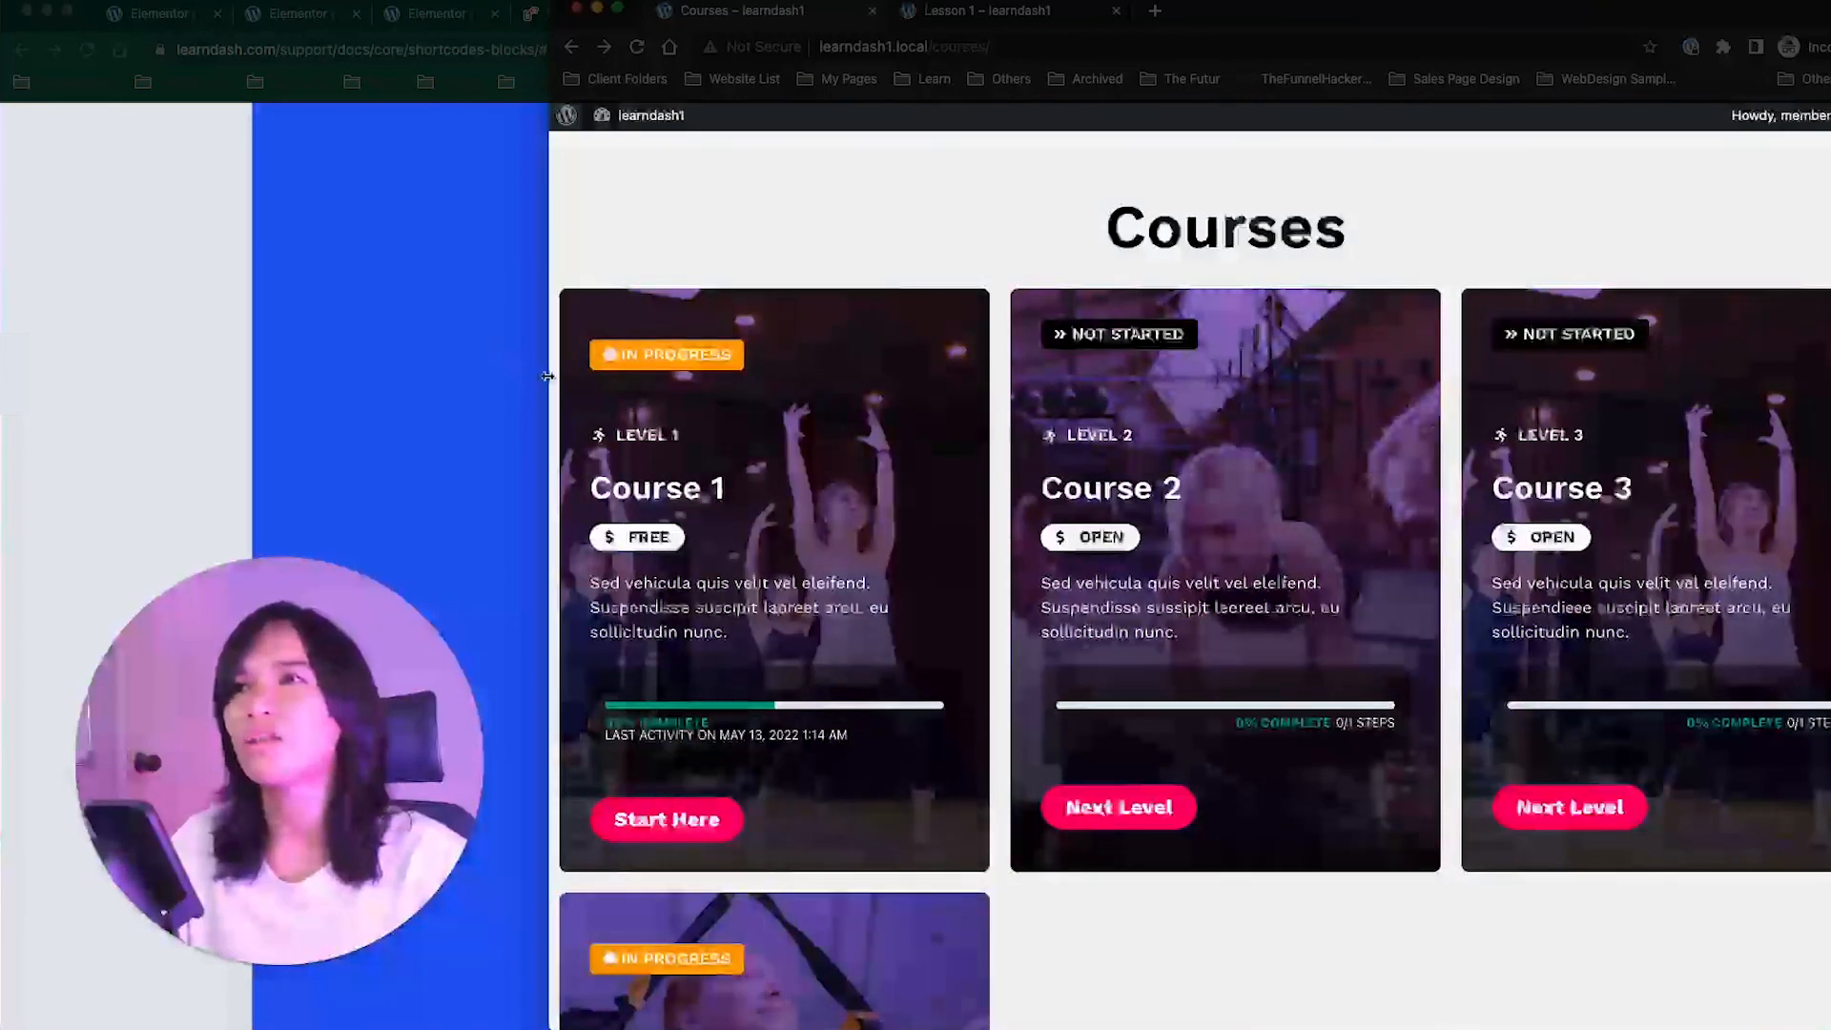
left_click_drag(550, 381, 302, 395)
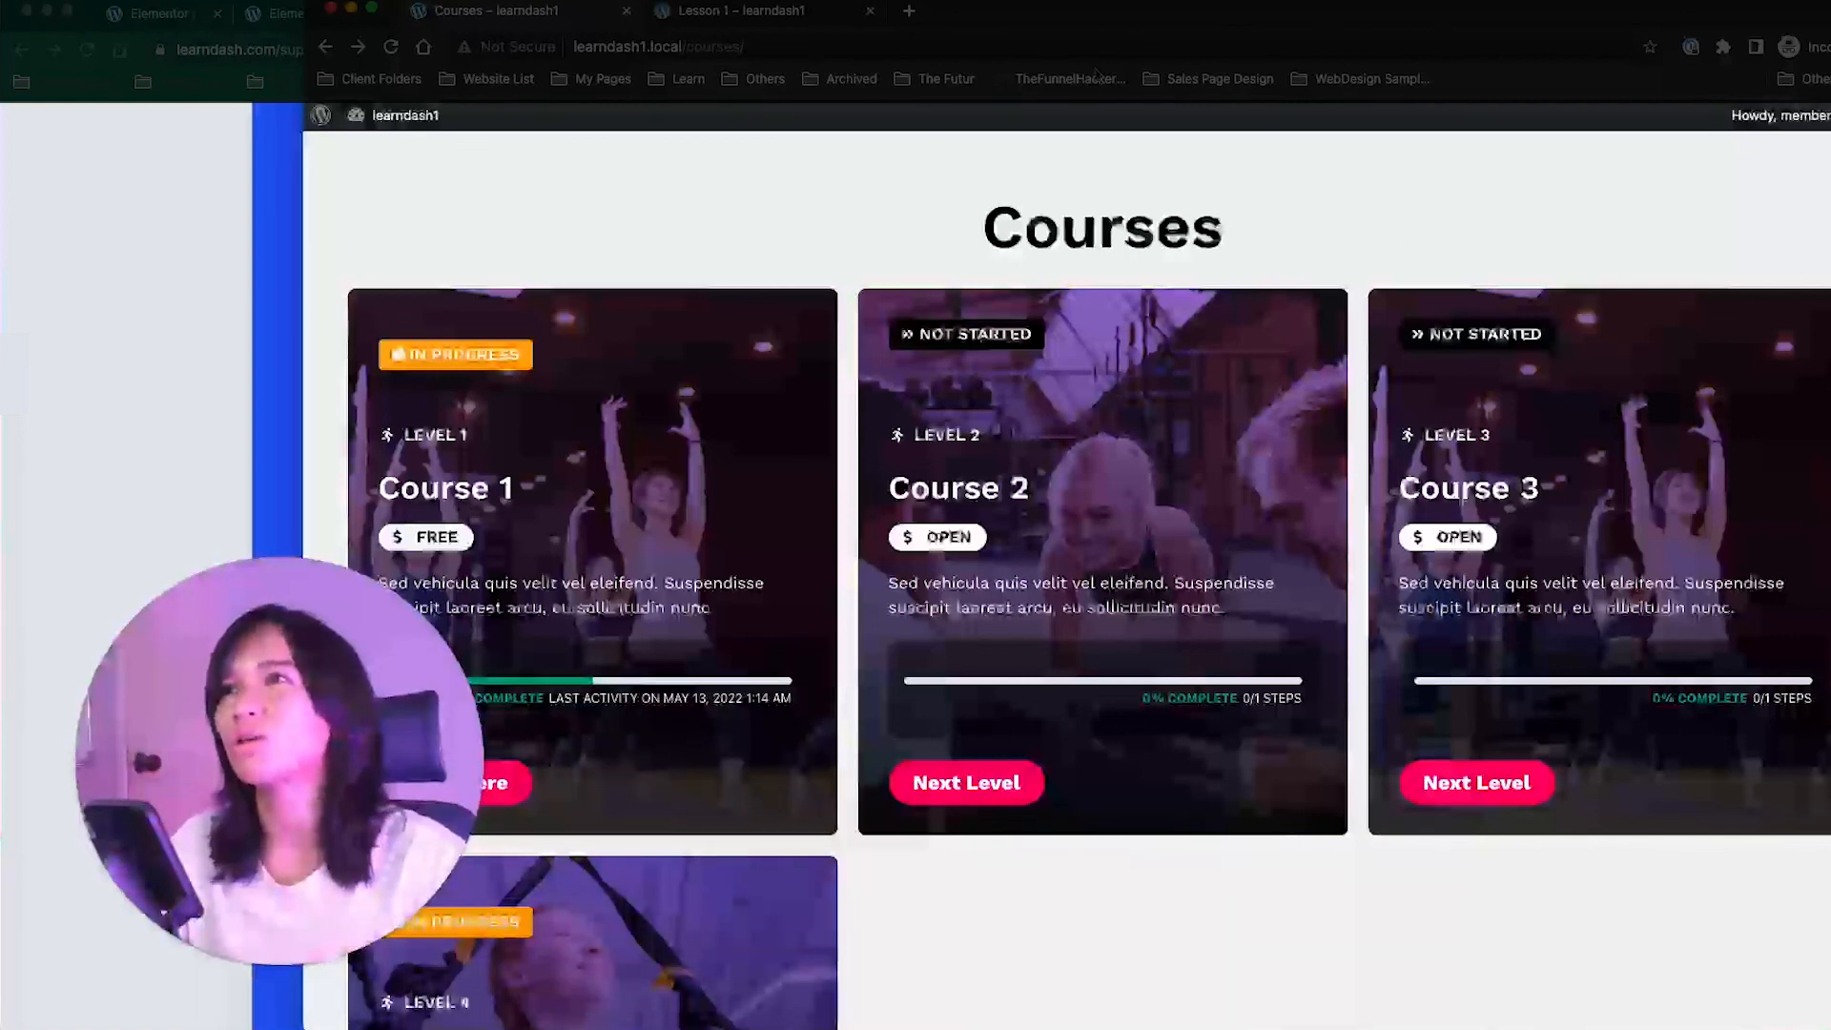
Step: Return to the LearnDash shortcode documentation and review the Course Not Started and Course In Progress sections
left_click(222, 306)
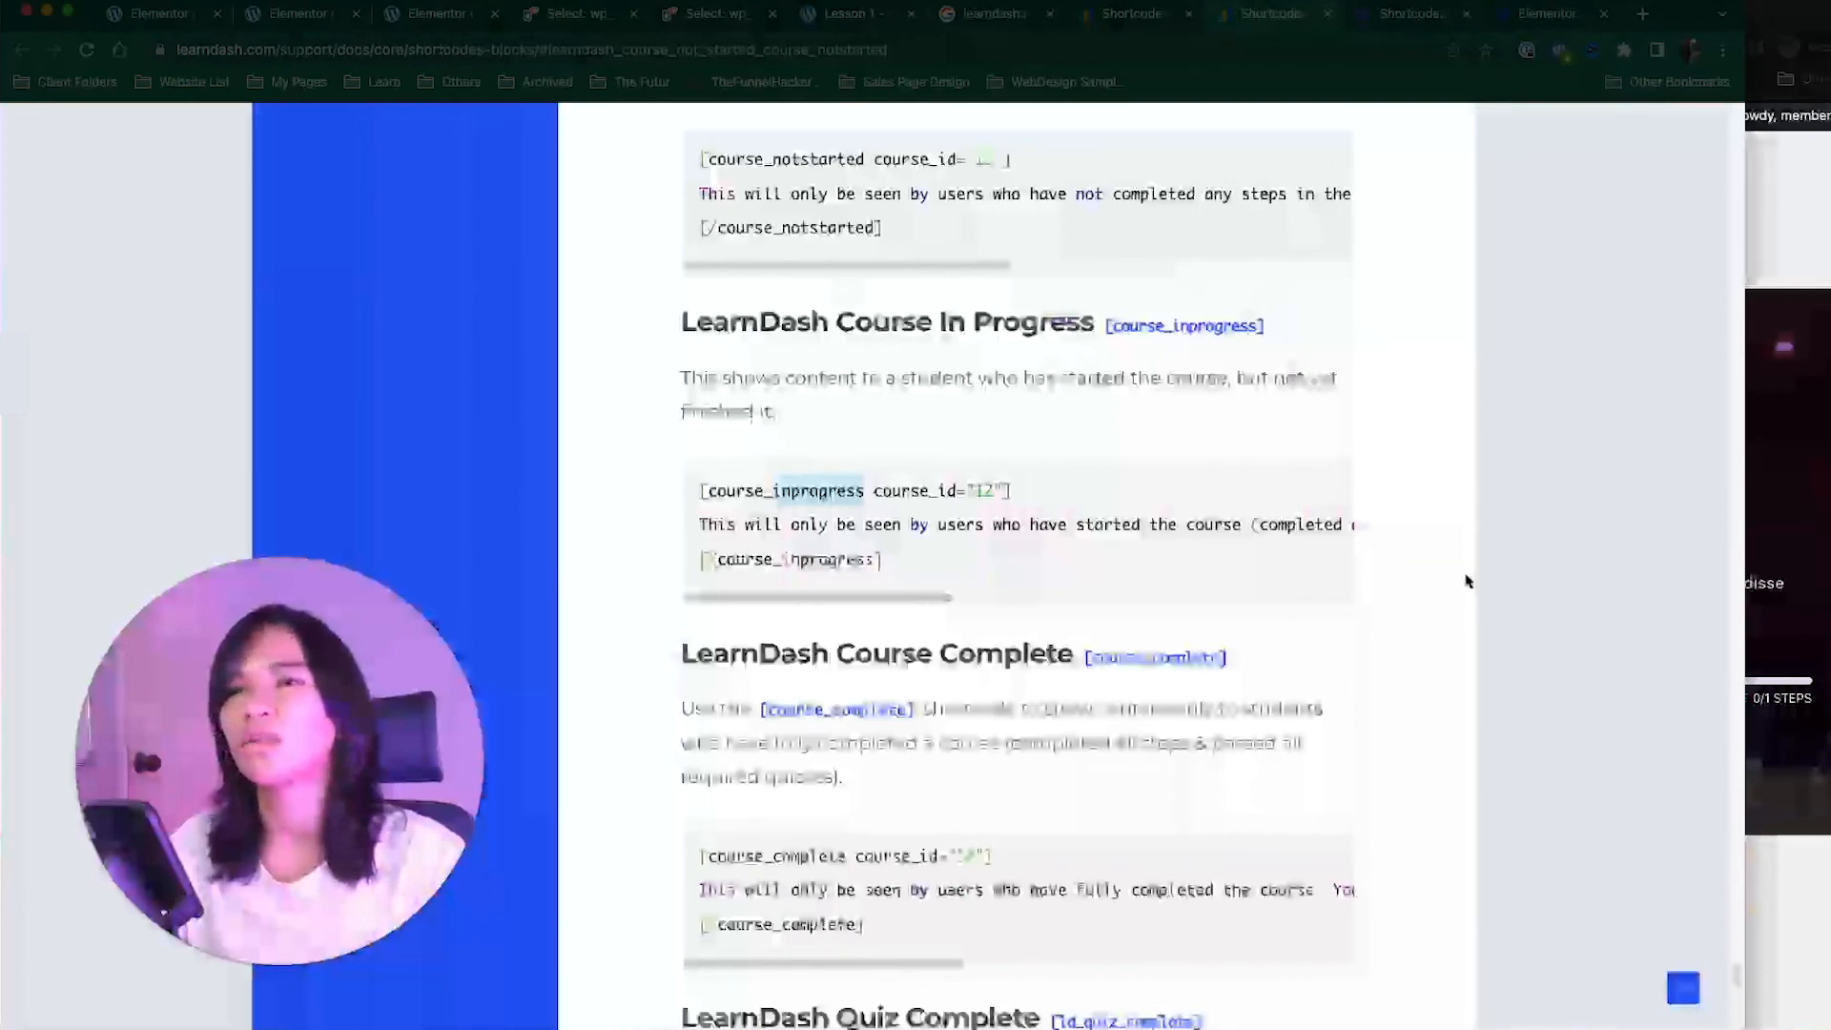
scroll(1466, 581, "up", 3)
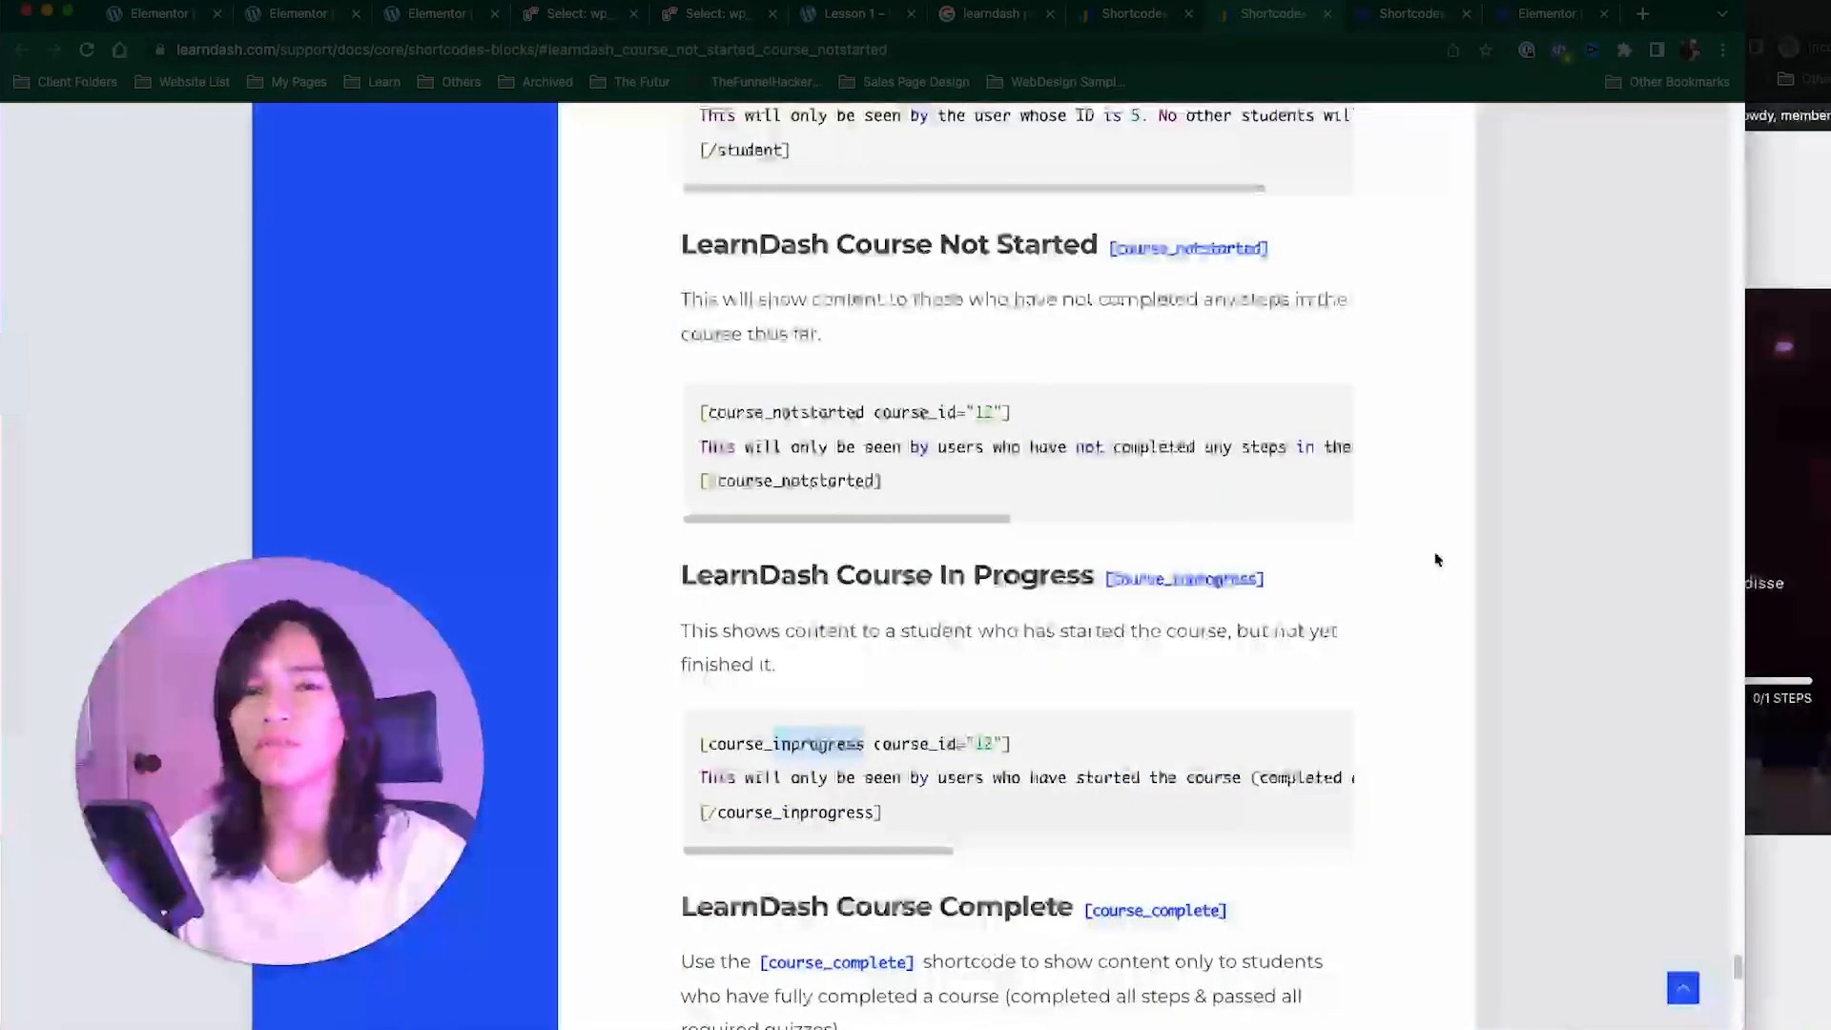